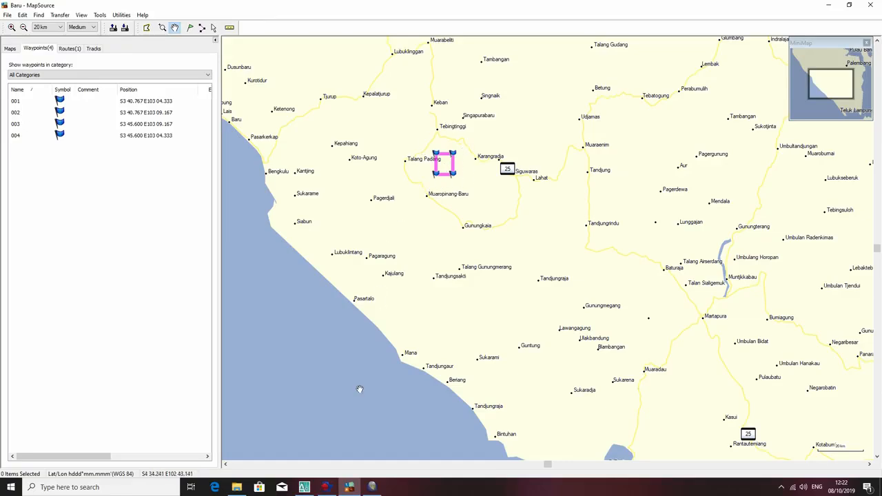
pyautogui.click(371, 487)
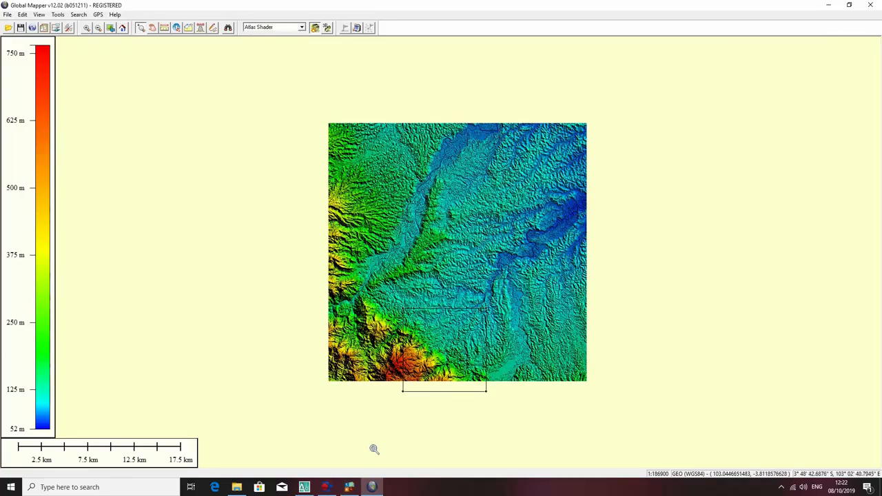
pyautogui.click(354, 487)
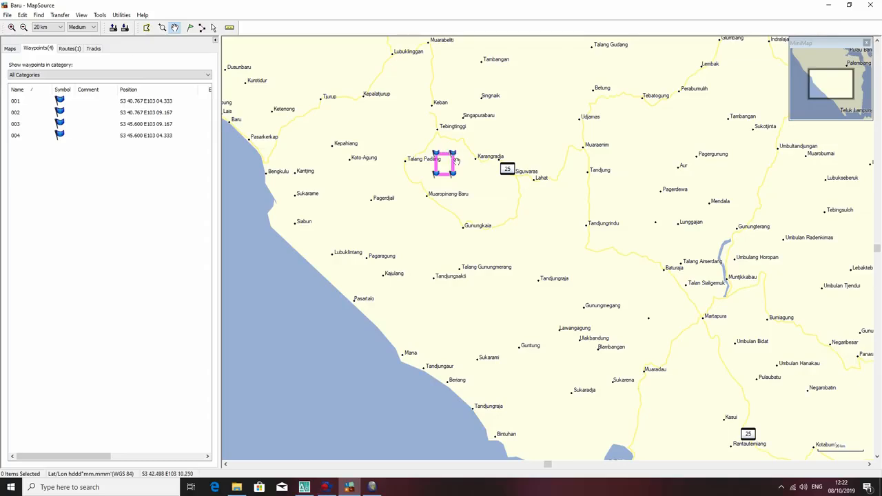
# Save the waypoint and route data as a DXF file named Tutorial RAKE, exported in UTM coordinates.
pyautogui.click(7, 15)
pyautogui.click(19, 56)
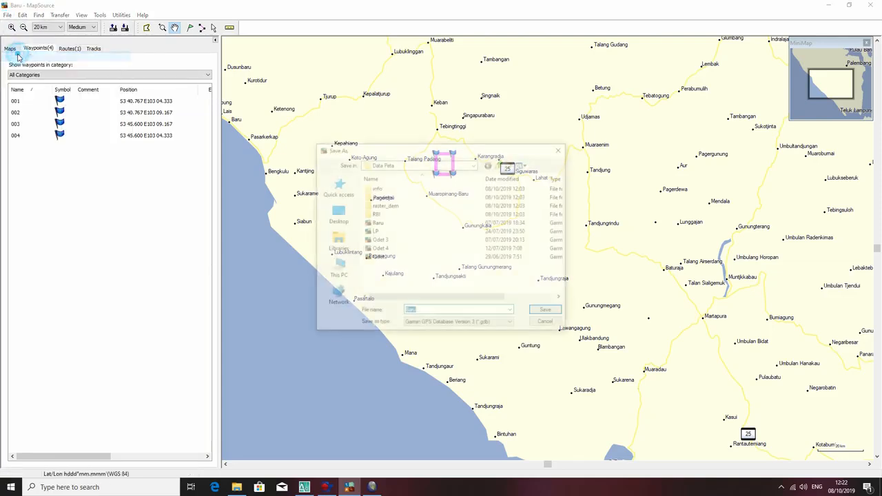
pyautogui.click(435, 325)
pyautogui.click(435, 356)
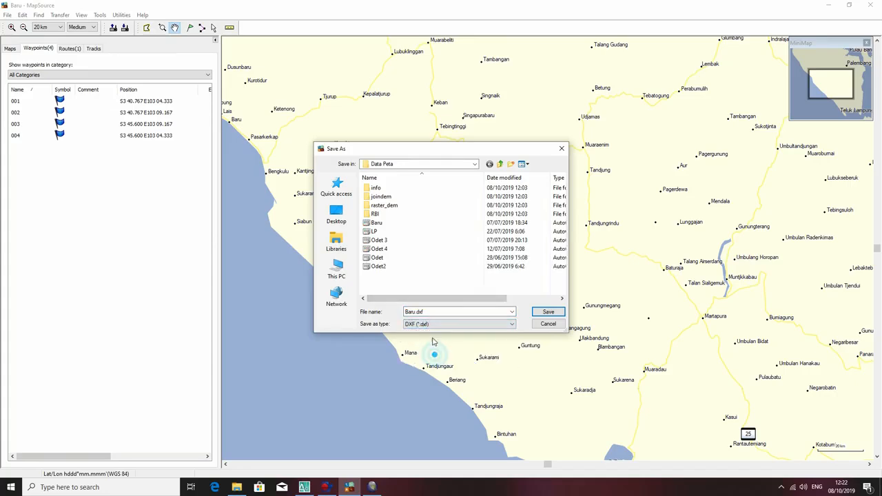
pyautogui.doubleClick(406, 312)
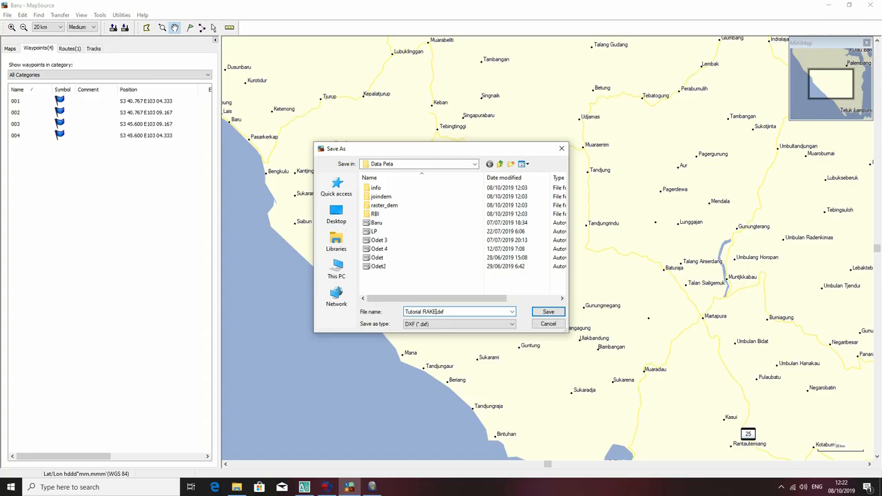
pyautogui.press('Return')
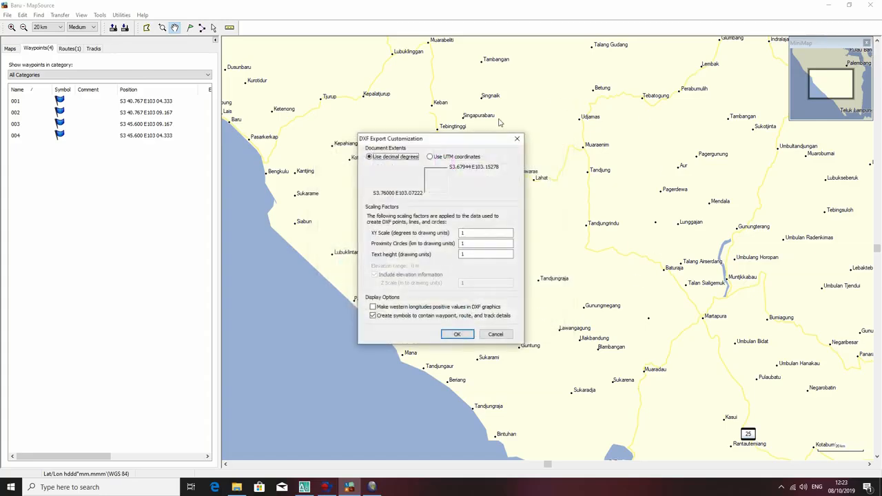
pyautogui.click(442, 158)
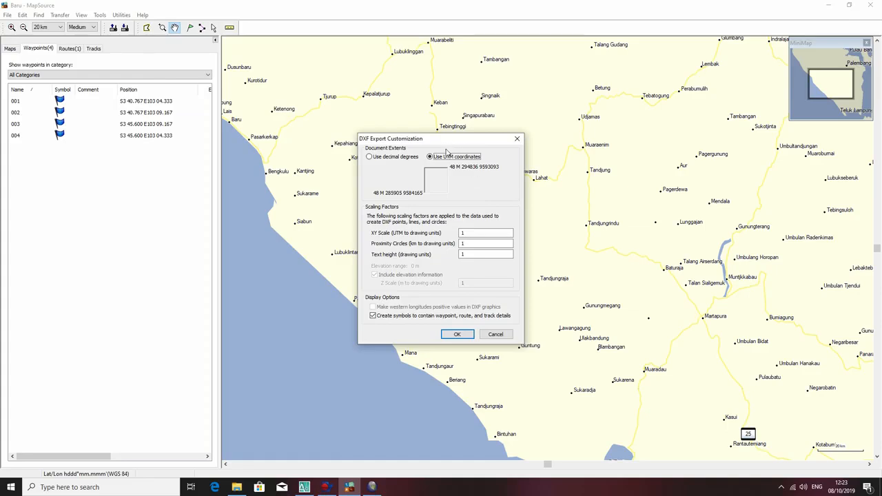
pyautogui.click(458, 335)
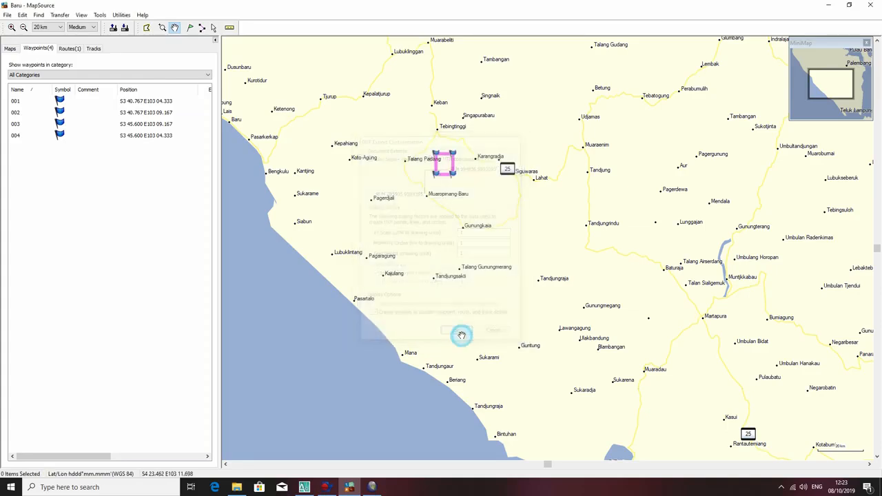
# Switch to Global Mapper and set the display projection to UTM, zone -48 Southern Hemisphere, WGS84 datum, in meters.
pyautogui.click(372, 488)
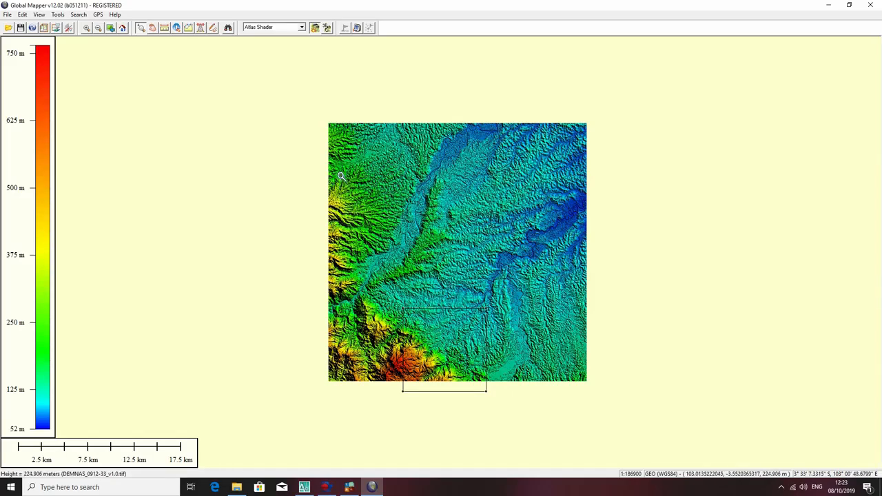
pyautogui.click(67, 28)
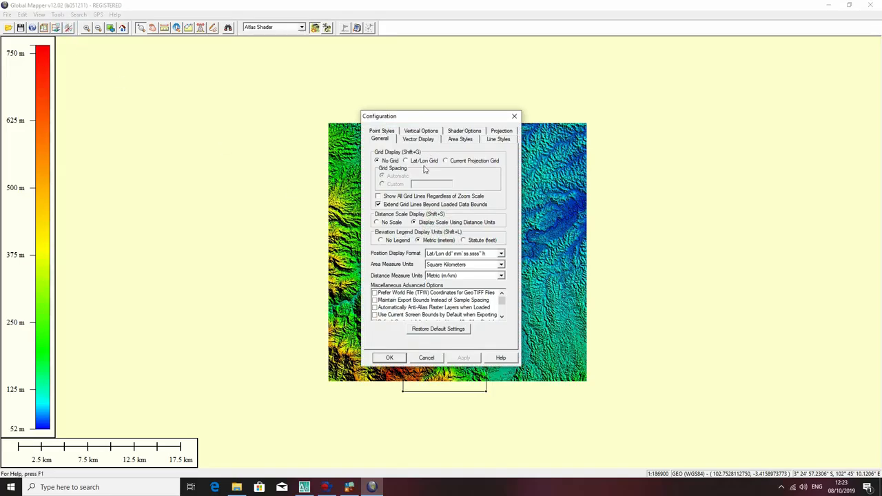
pyautogui.click(460, 140)
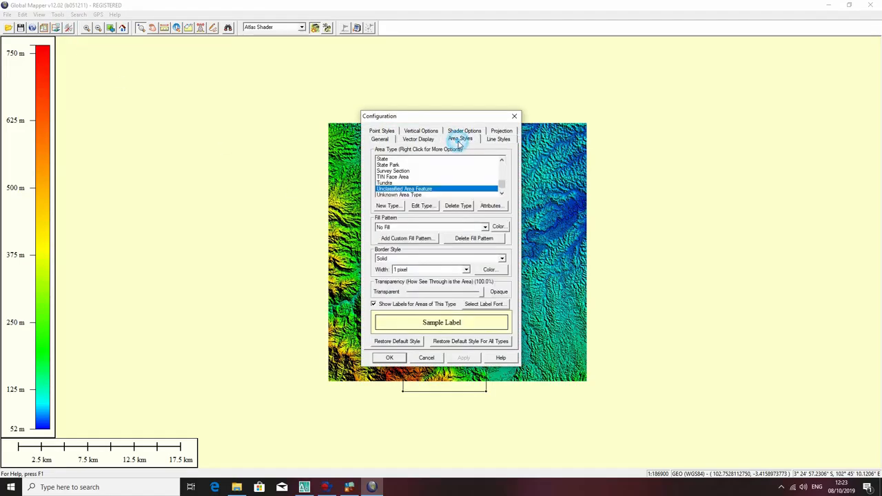
pyautogui.click(500, 131)
pyautogui.click(422, 164)
pyautogui.scroll(-20, 417, 260)
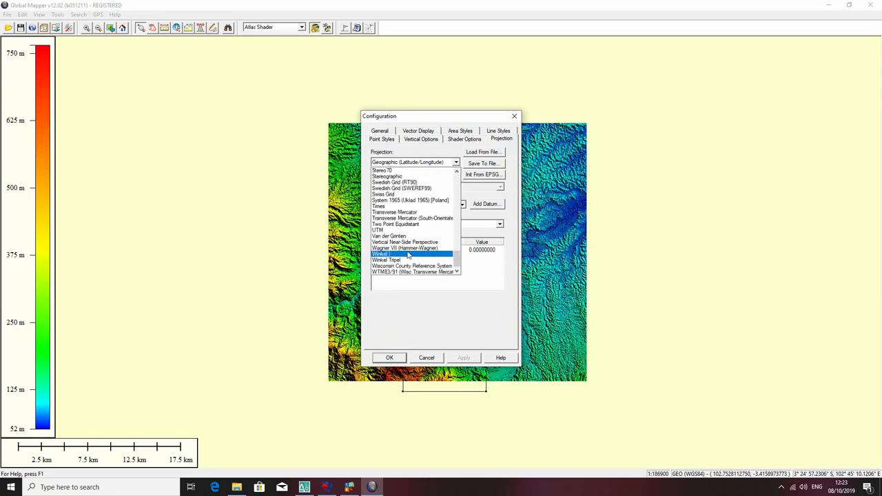
pyautogui.click(422, 228)
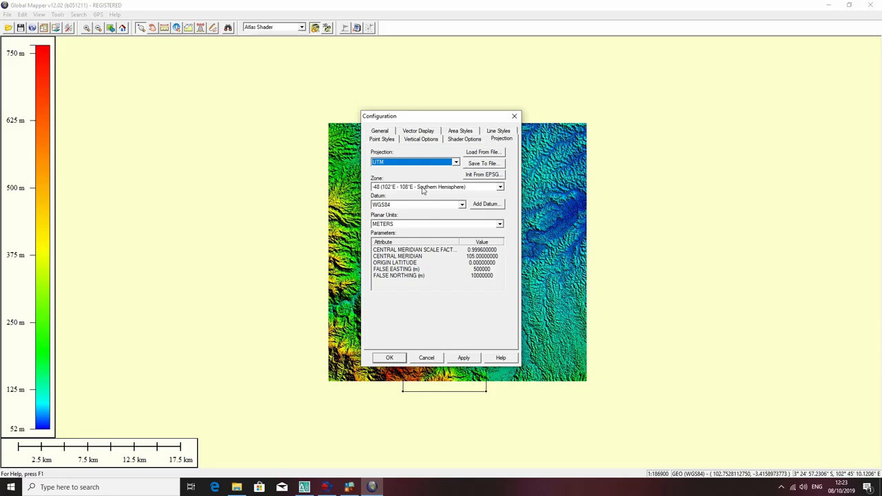
pyautogui.click(460, 358)
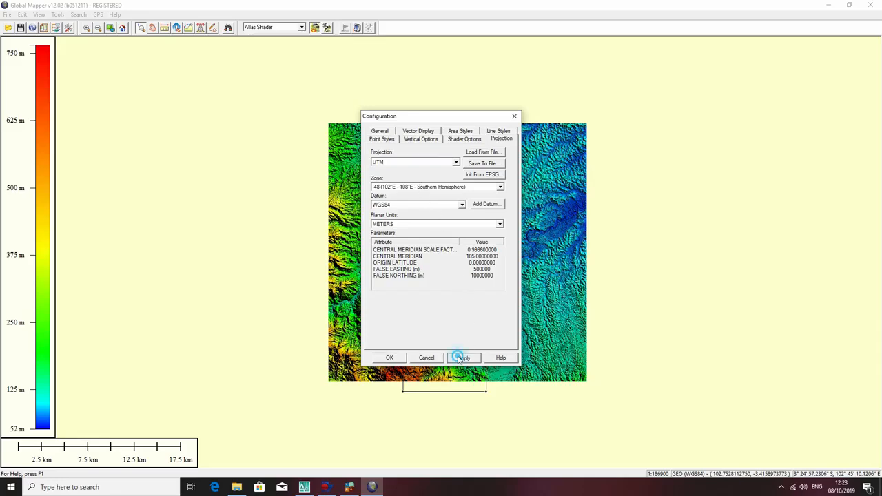
pyautogui.click(390, 358)
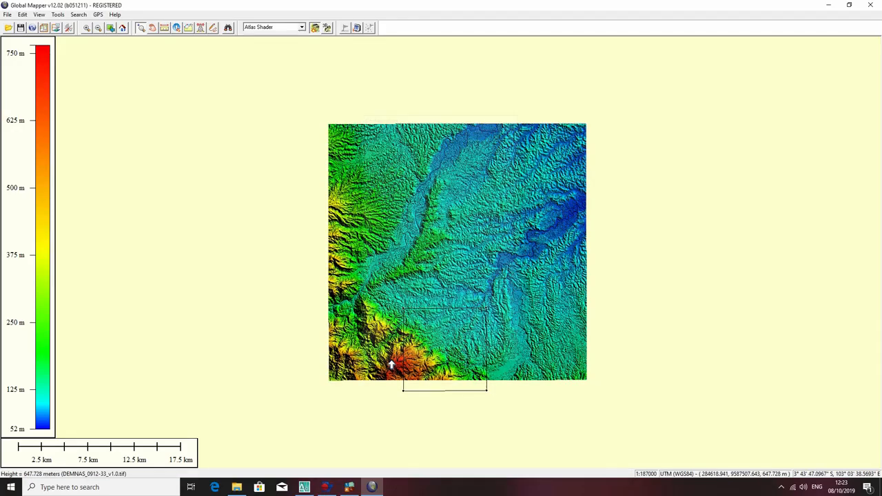
# Load the Tutorial RAKE DXF file with a UTM projection, suppressing the unknown-projection notice, and show the route rectangle's feature information.
pyautogui.click(8, 28)
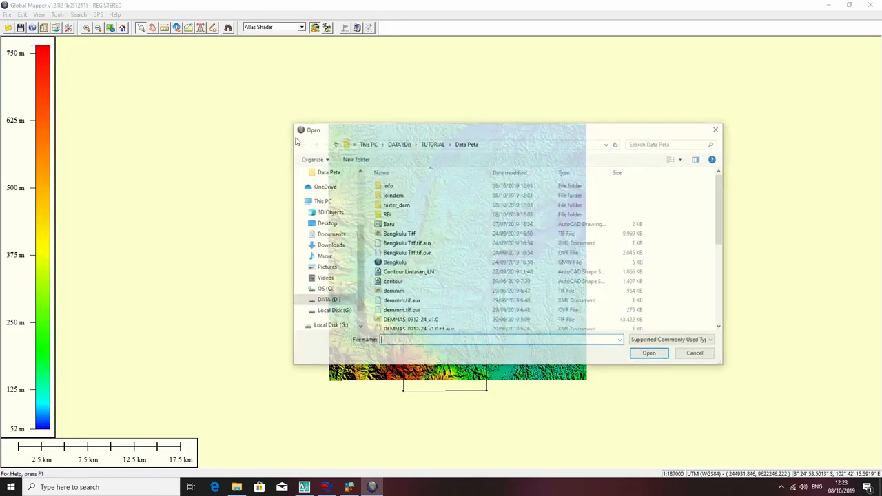
pyautogui.click(394, 282)
pyautogui.scroll(-4, 424, 279)
pyautogui.scroll(-2, 424, 273)
pyautogui.click(414, 325)
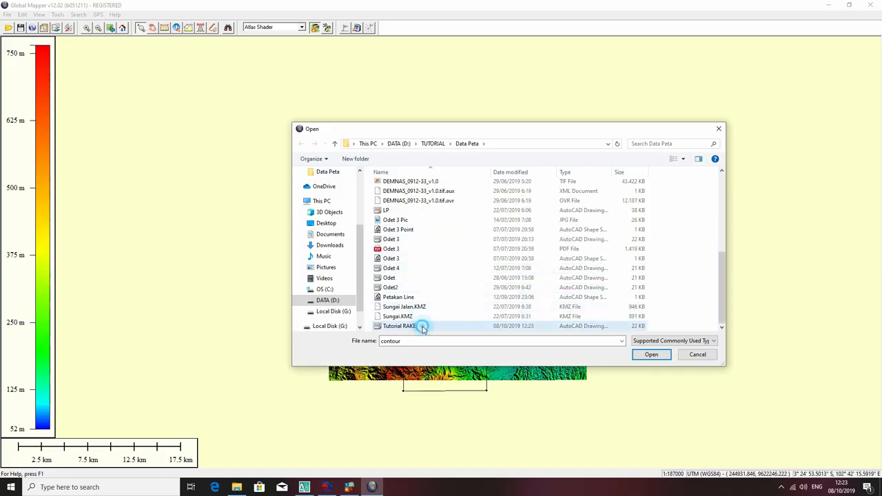
pyautogui.click(654, 355)
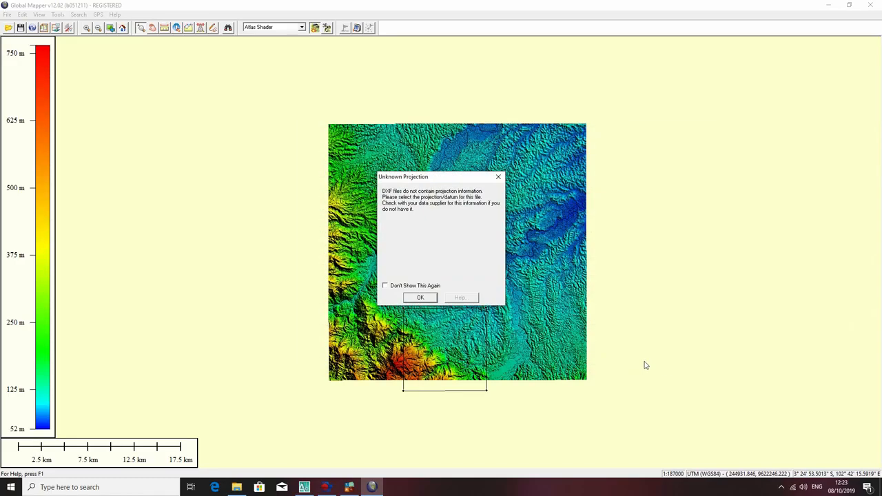
pyautogui.click(415, 285)
pyautogui.click(419, 298)
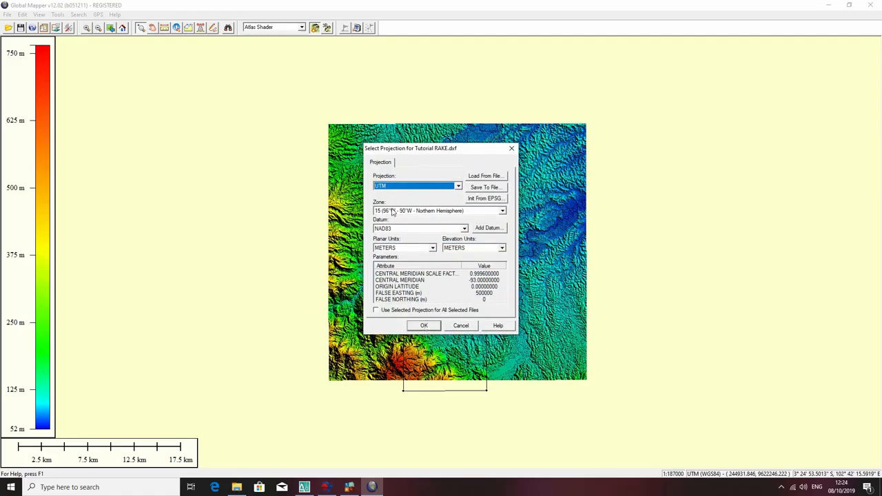
pyautogui.click(424, 325)
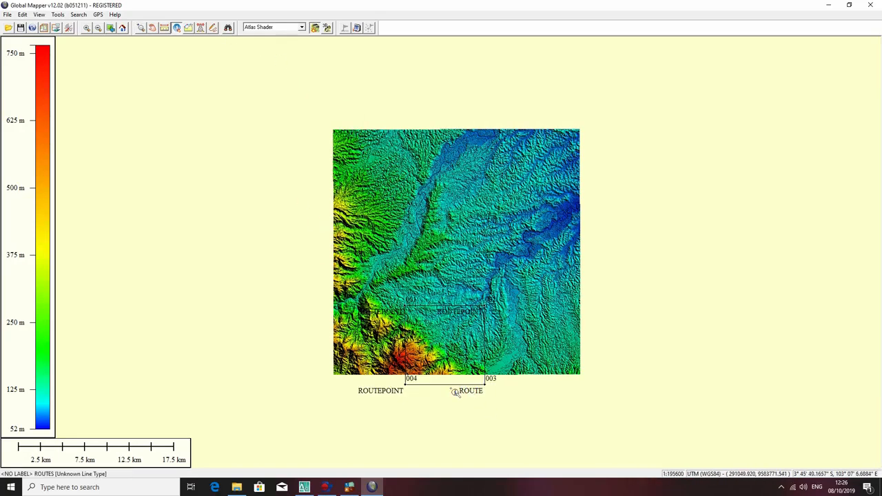
pyautogui.click(455, 390)
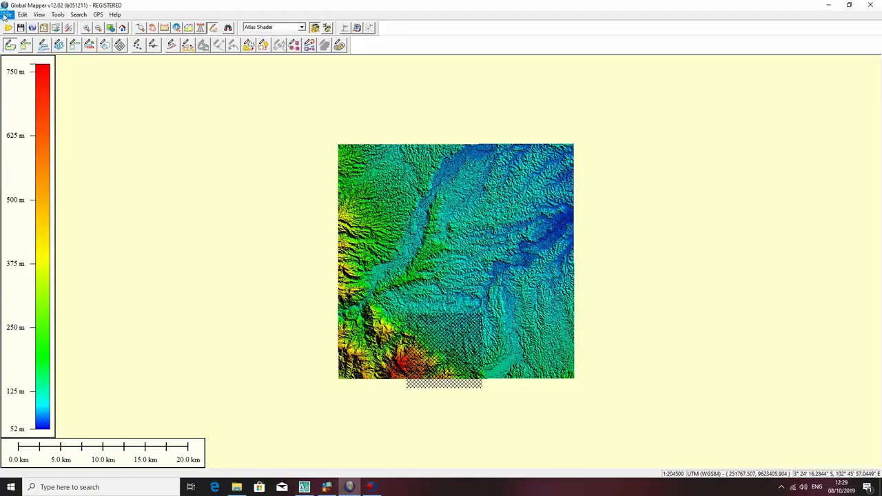
# Generate contours at a 20 m interval, cropped to the selected area feature.
pyautogui.click(7, 14)
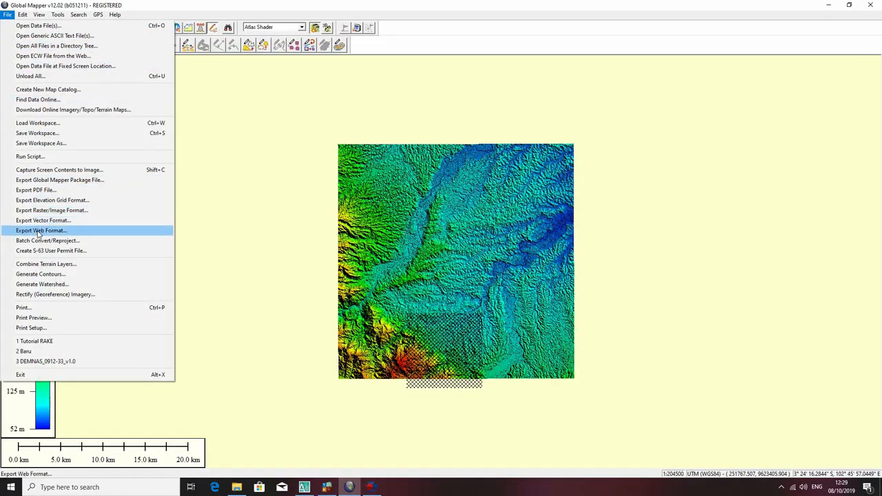
pyautogui.click(43, 273)
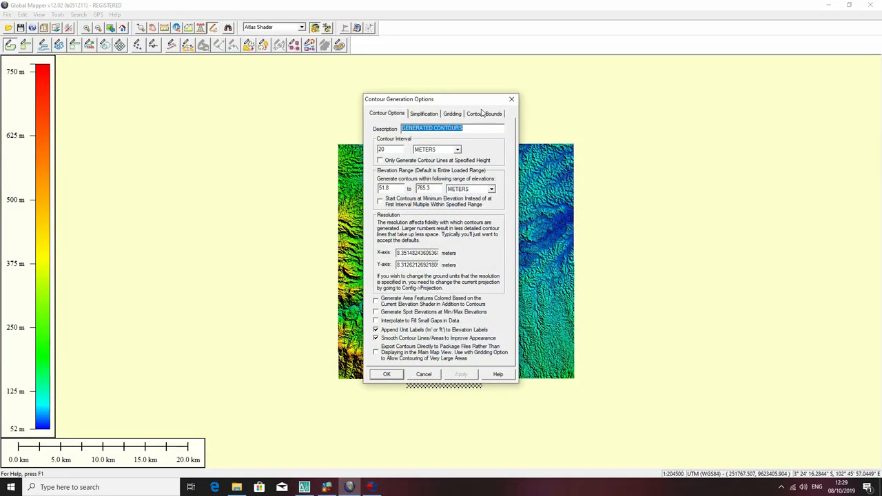
pyautogui.click(483, 113)
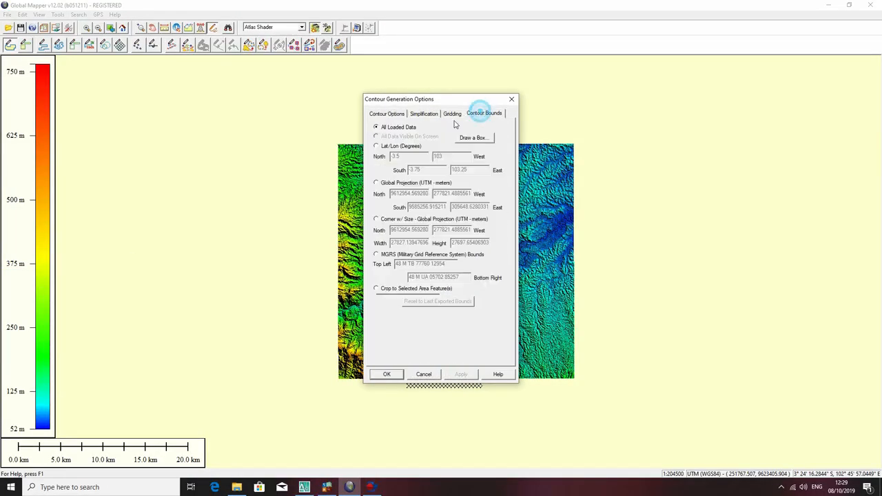
pyautogui.click(380, 288)
pyautogui.click(387, 375)
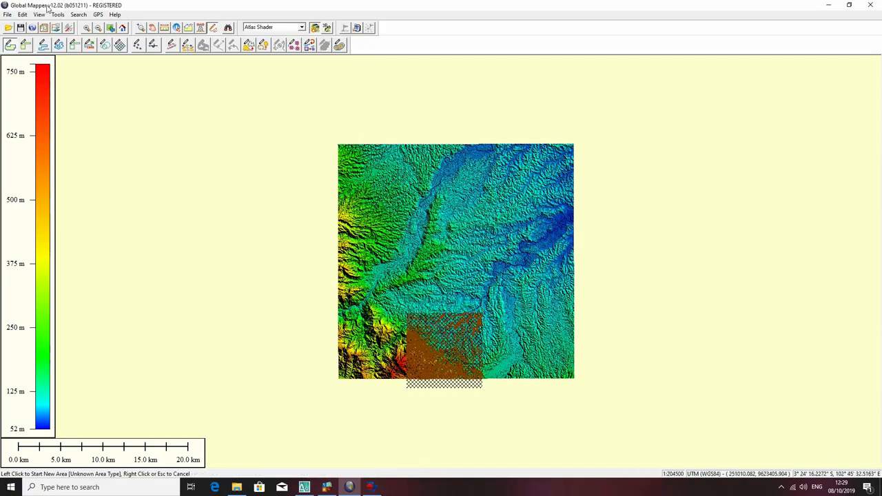
# Select all features, including the generated contours, for the Digitizer tool.
pyautogui.click(22, 15)
pyautogui.moveTo(39, 14)
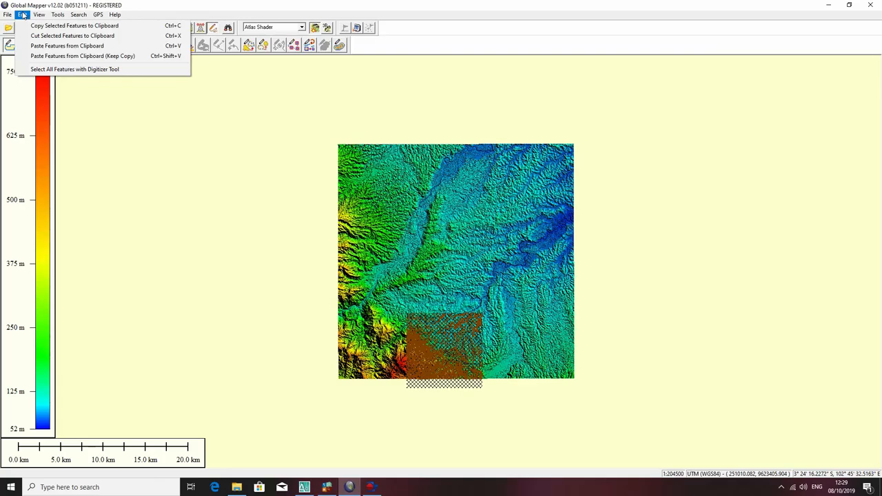
pyautogui.click(49, 69)
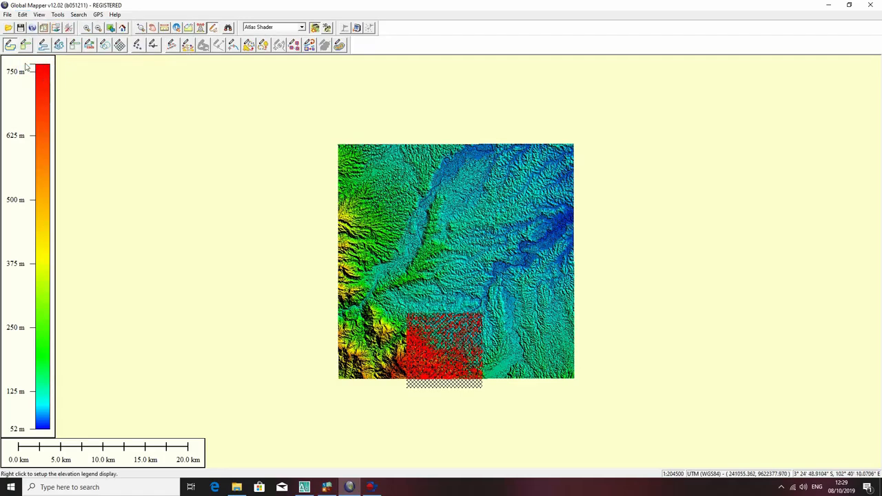
# Start a vector export in DXF format and dismiss the projection tip so that it is not shown again.
pyautogui.click(8, 14)
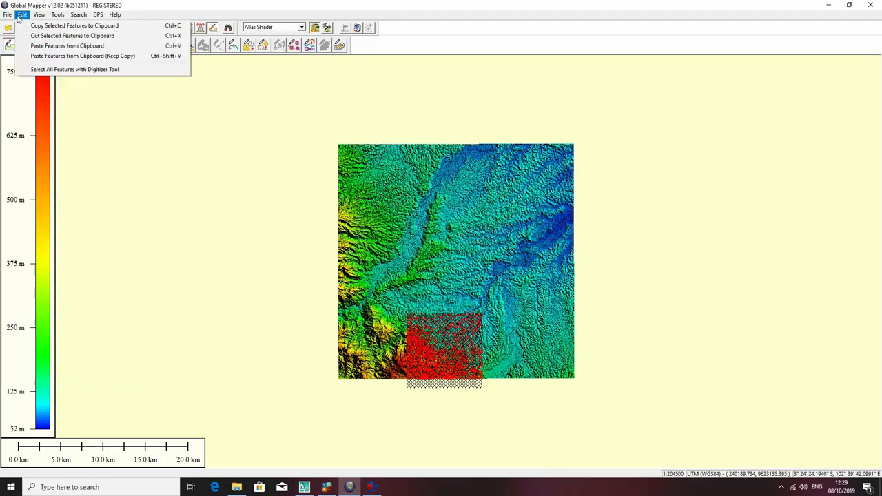
pyautogui.click(8, 14)
pyautogui.click(22, 15)
pyautogui.moveTo(7, 14)
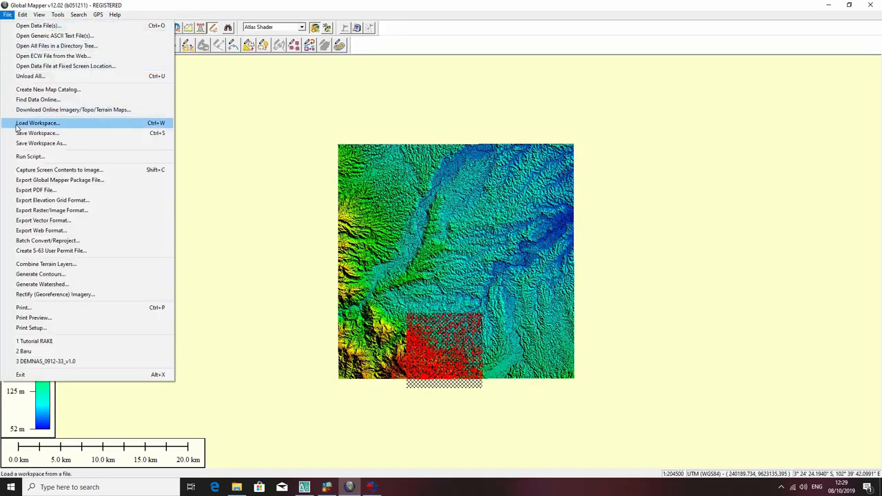
pyautogui.click(36, 220)
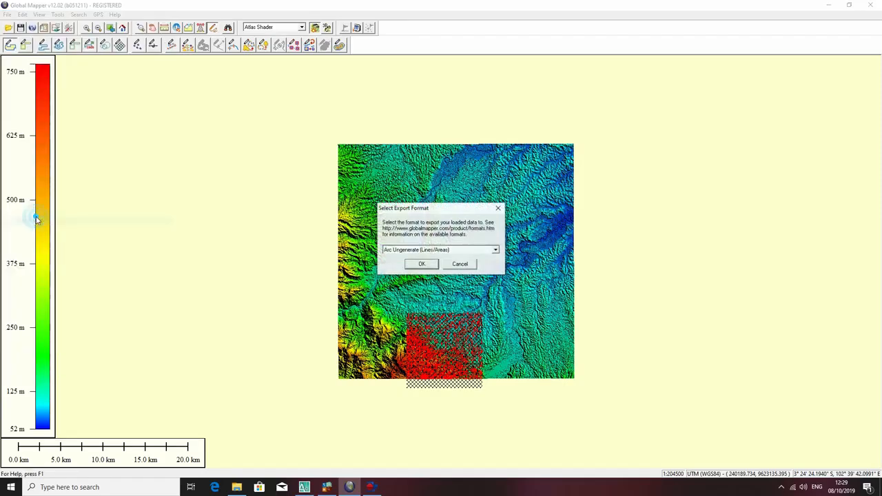
pyautogui.click(473, 250)
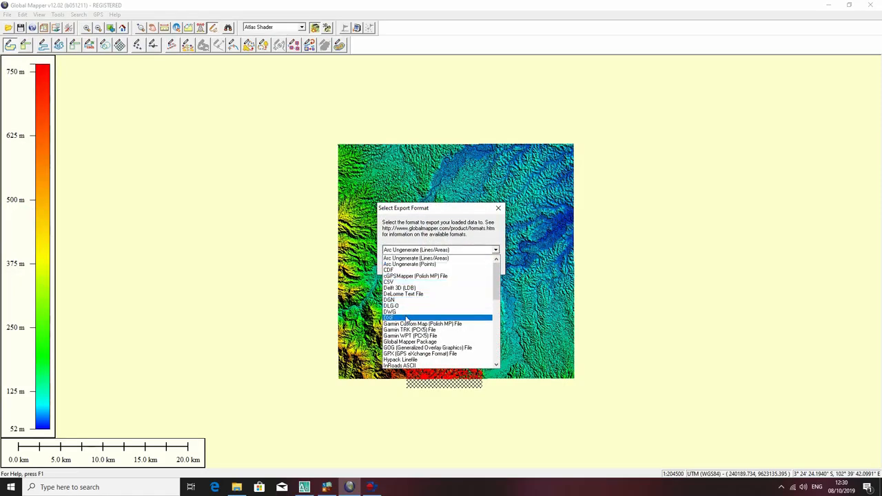
pyautogui.click(426, 307)
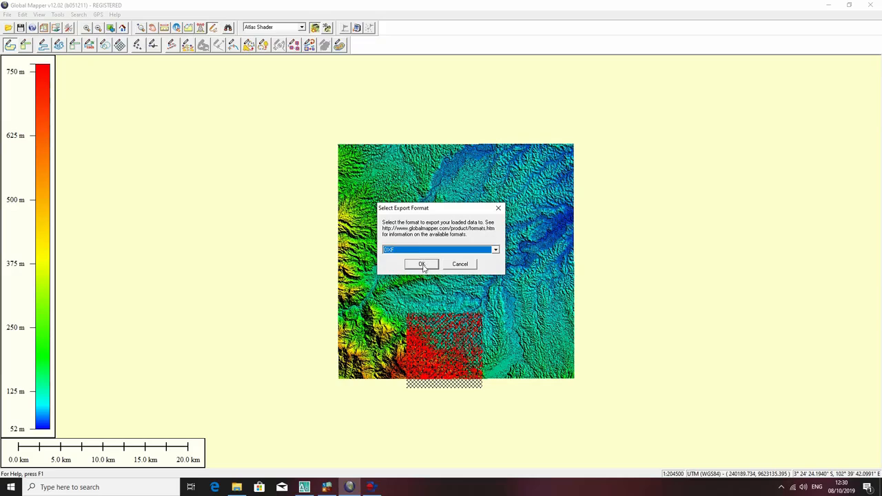
pyautogui.click(422, 264)
pyautogui.click(408, 286)
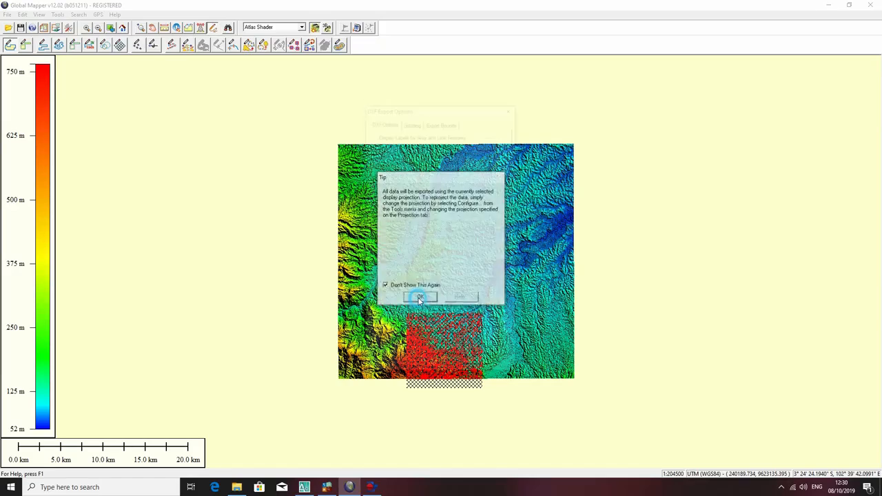
pyautogui.click(420, 297)
# Review the gridding and export bounds settings, then accept the DXF export options with display labels included as attributes.
pyautogui.click(412, 121)
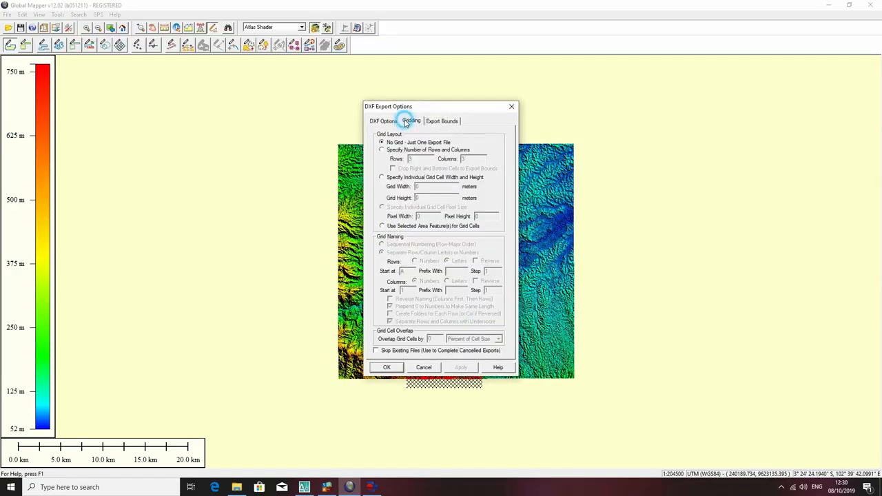
pyautogui.click(442, 121)
pyautogui.click(385, 122)
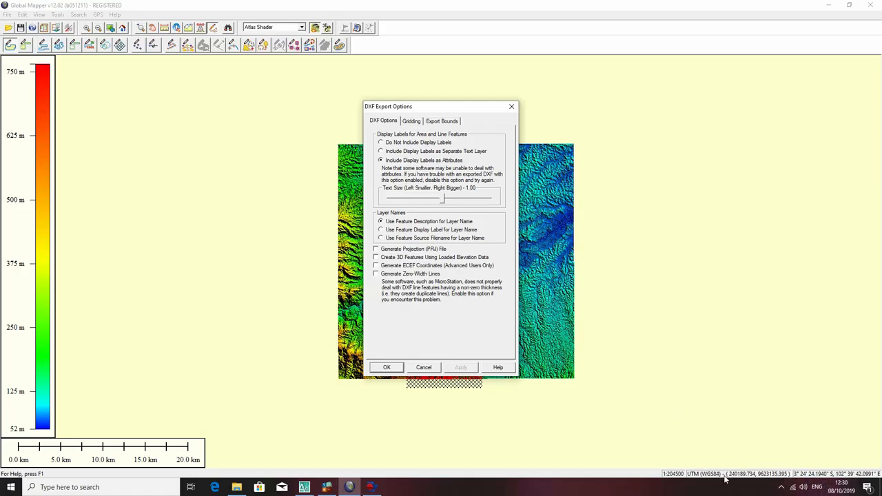
pyautogui.click(388, 367)
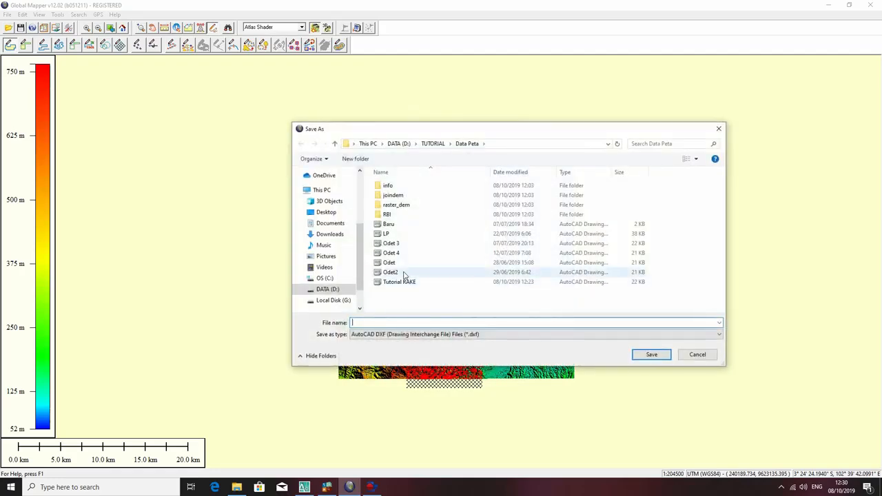
# Save the exported contours in the Data Peta folder as a DXF file named Tutorial RAKE kontur.
pyautogui.click(414, 282)
pyautogui.click(392, 319)
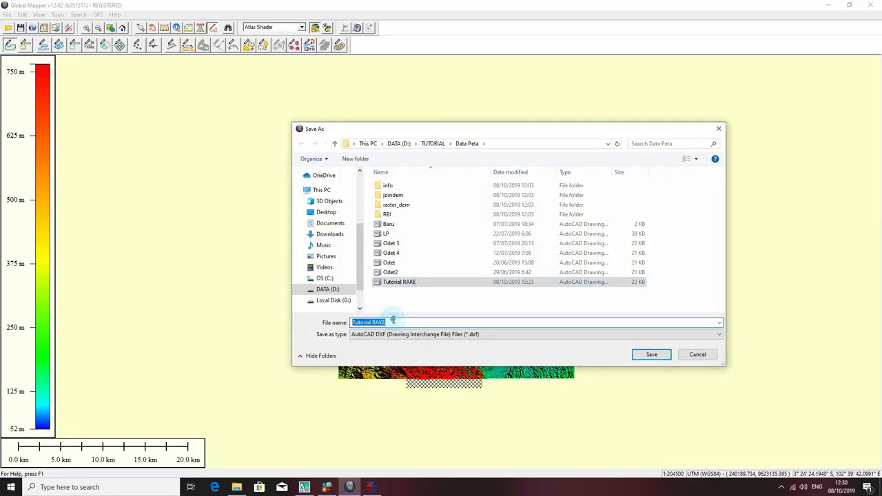
pyautogui.click(393, 319)
pyautogui.write('ko')
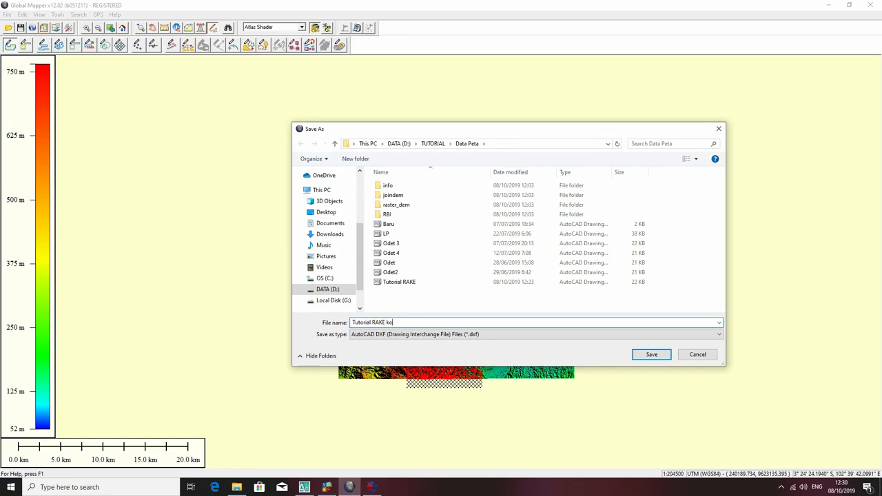
pyautogui.write('ntur')
pyautogui.press('Return')
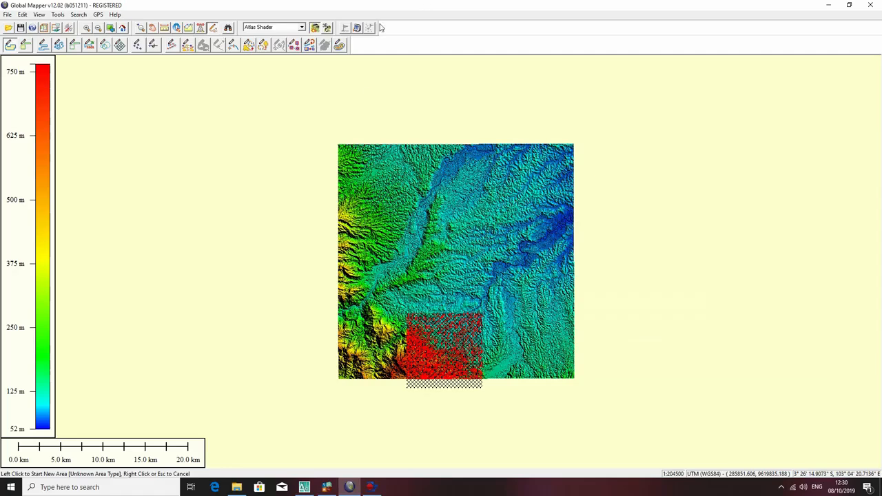
# Switch to AutoCAD and close the Tool Palettes and the Sheet Set Manager to clear the drawing area.
pyautogui.click(303, 487)
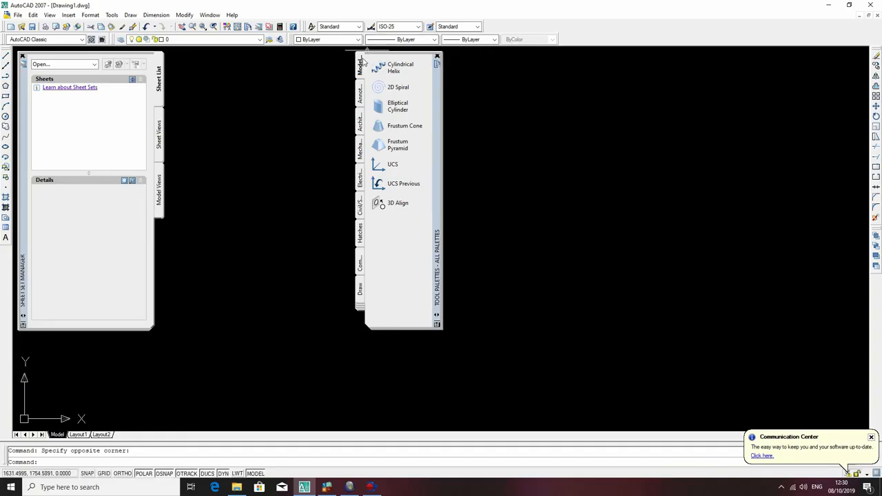
pyautogui.click(436, 57)
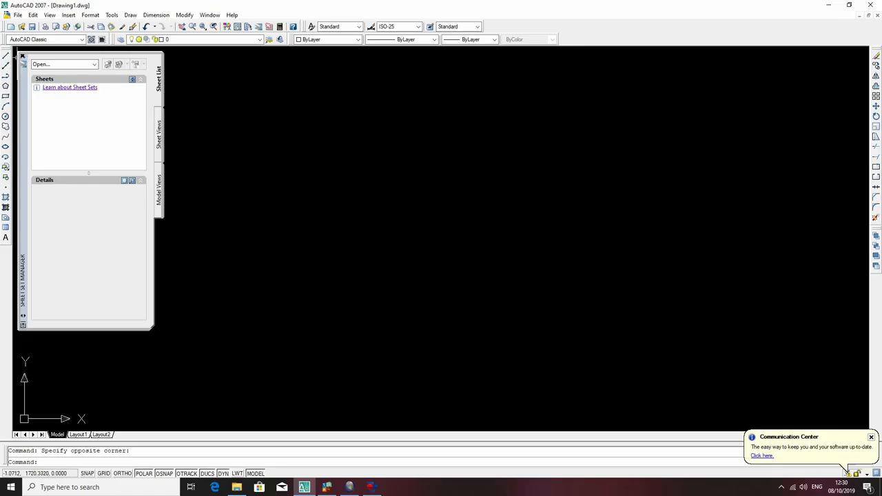
pyautogui.click(22, 58)
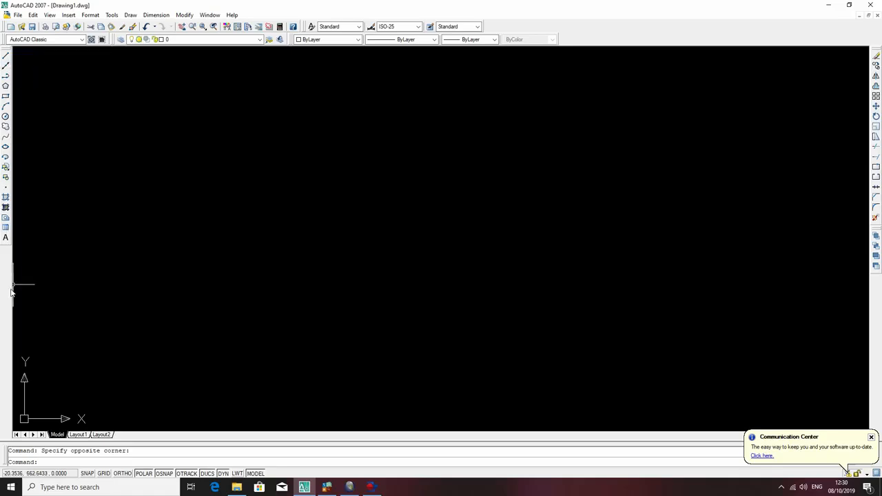
# Display the Dimension and Inquiry toolbars and move Inquiry clear of the Dimension toolbar.
pyautogui.rightClick(601, 34)
pyautogui.moveTo(610, 45)
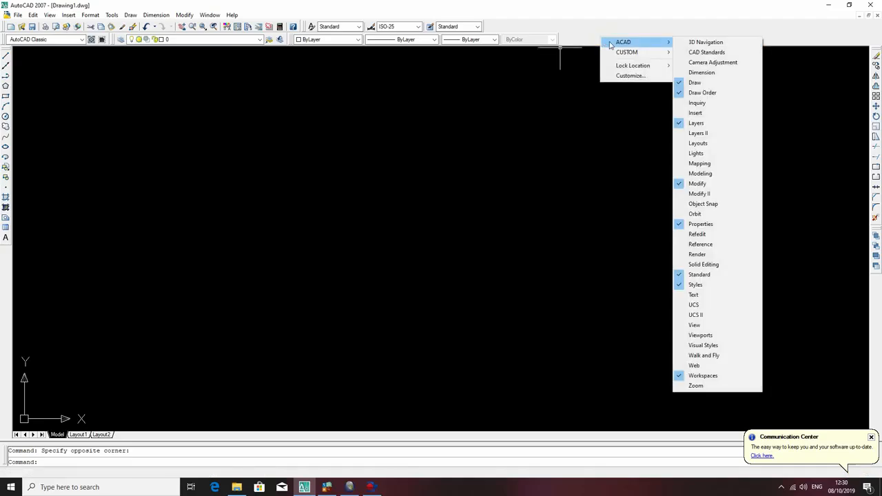
pyautogui.click(706, 75)
pyautogui.rightClick(665, 39)
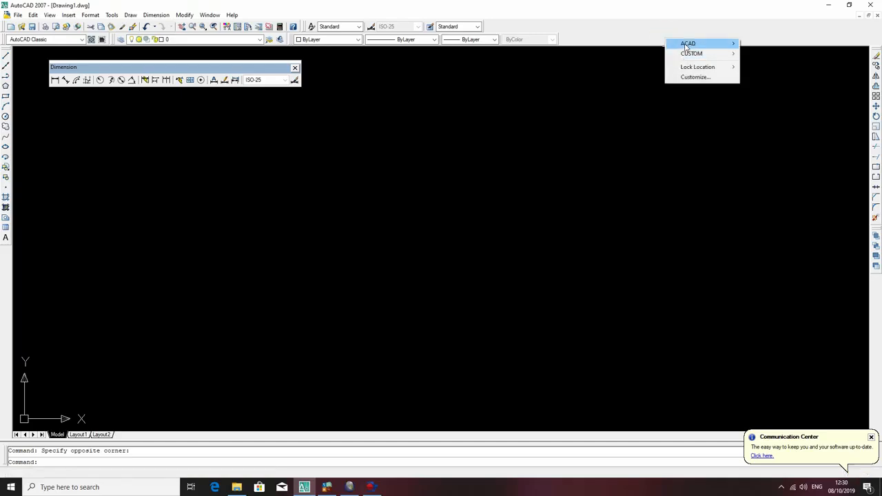
pyautogui.moveTo(688, 46)
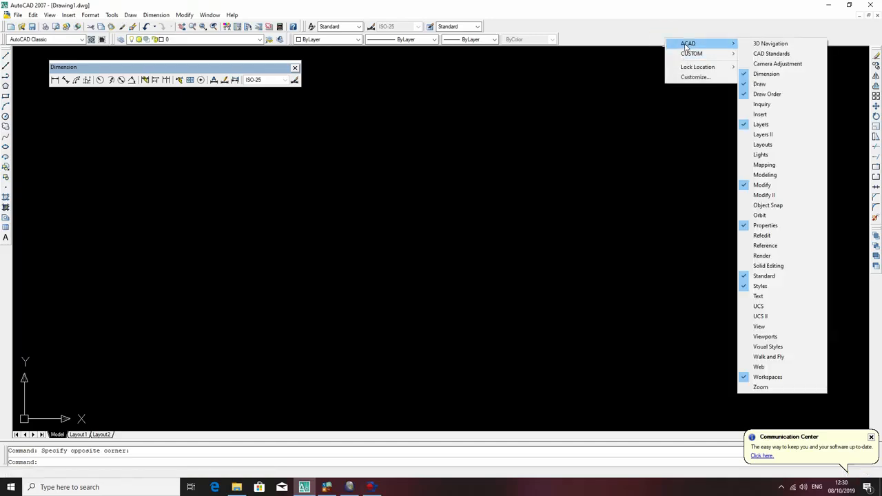
pyautogui.click(772, 104)
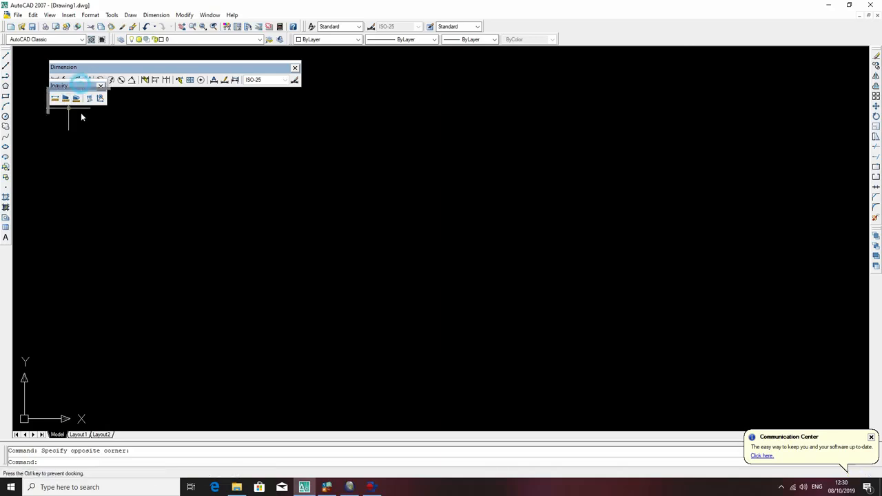
pyautogui.moveTo(77, 86); pyautogui.dragTo(77, 116)
# Display the Modeling toolbar and place it below the Inquiry toolbar.
pyautogui.rightClick(667, 37)
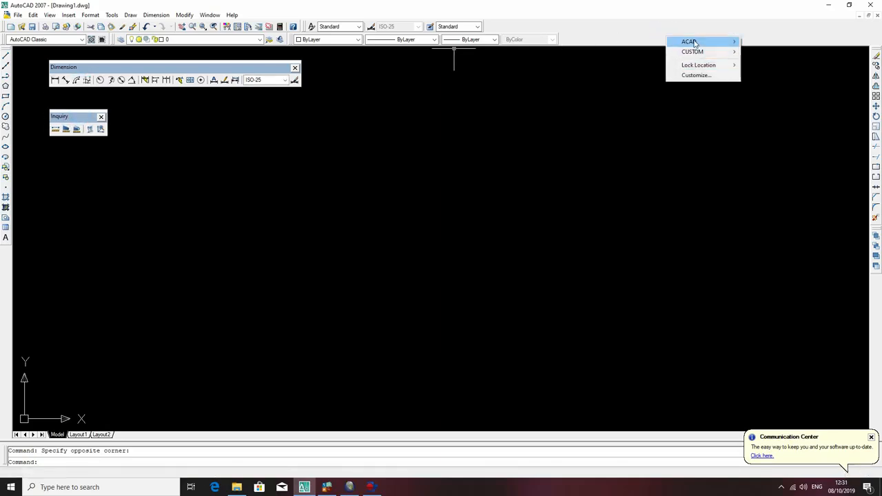
pyautogui.moveTo(691, 43)
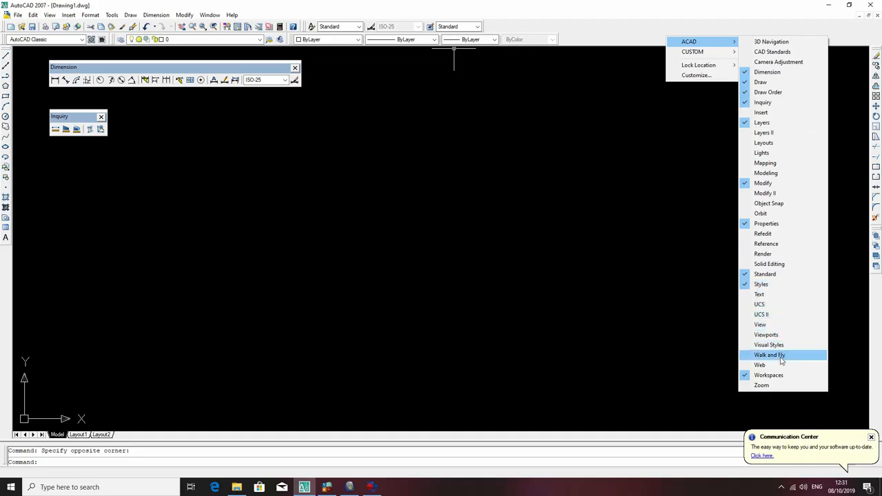
pyautogui.click(782, 174)
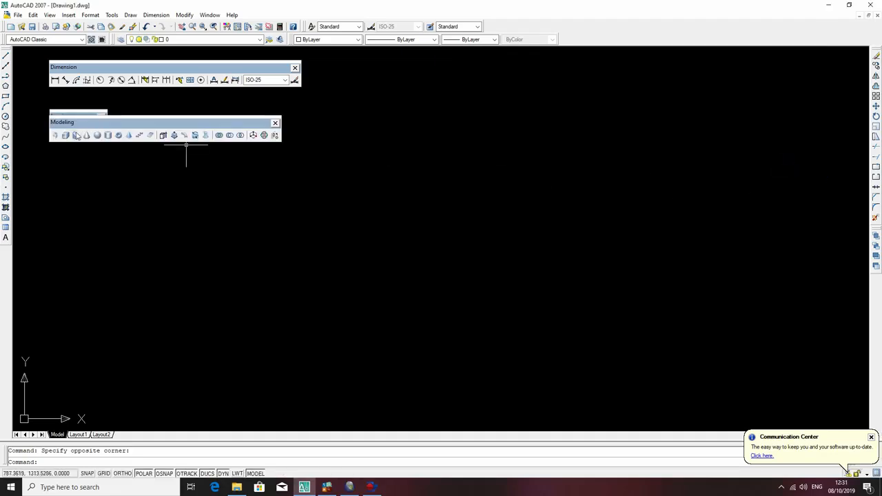
pyautogui.moveTo(79, 124); pyautogui.dragTo(75, 161)
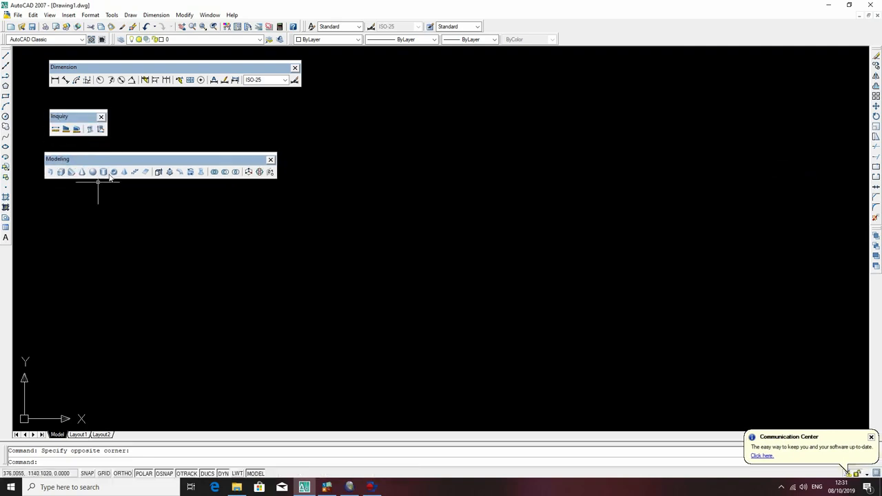
pyautogui.rightClick(673, 40)
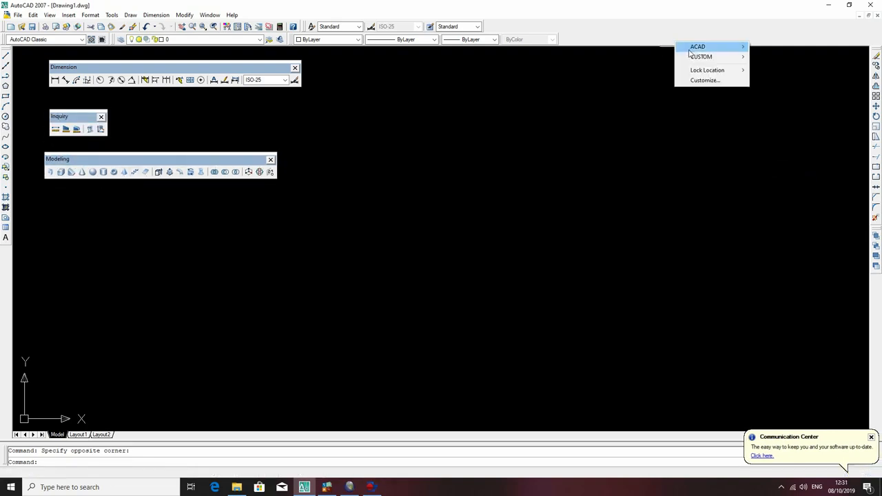
pyautogui.moveTo(693, 48)
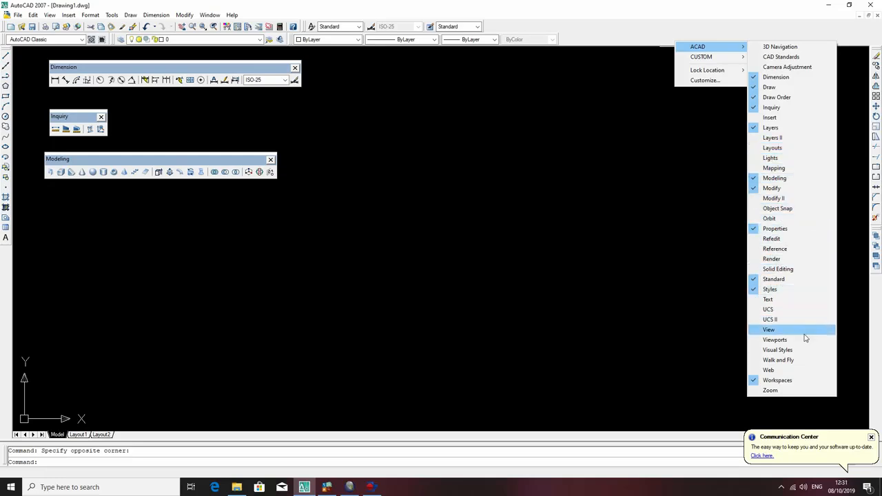
pyautogui.click(574, 161)
pyautogui.click(456, 142)
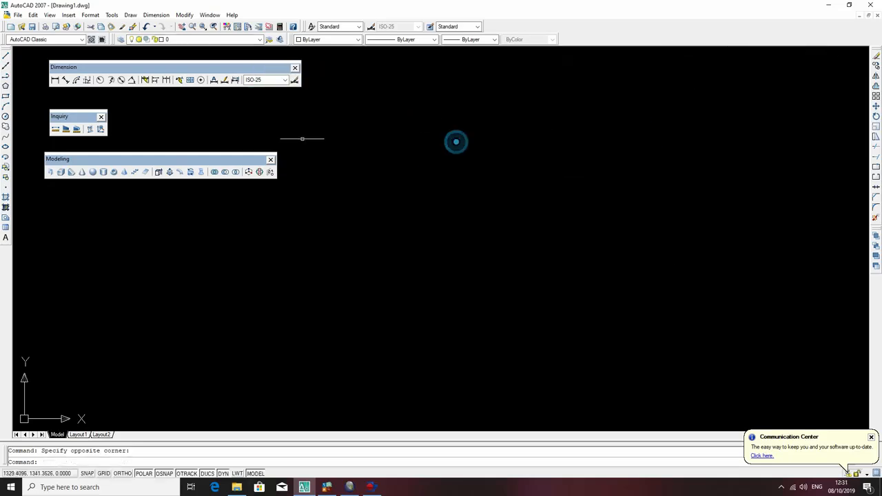
# Dock the Dimension toolbar beside the Draw toolbar, Inquiry beneath Draw, and Modeling beneath Dimension.
pyautogui.moveTo(66, 67); pyautogui.dragTo(18, 87)
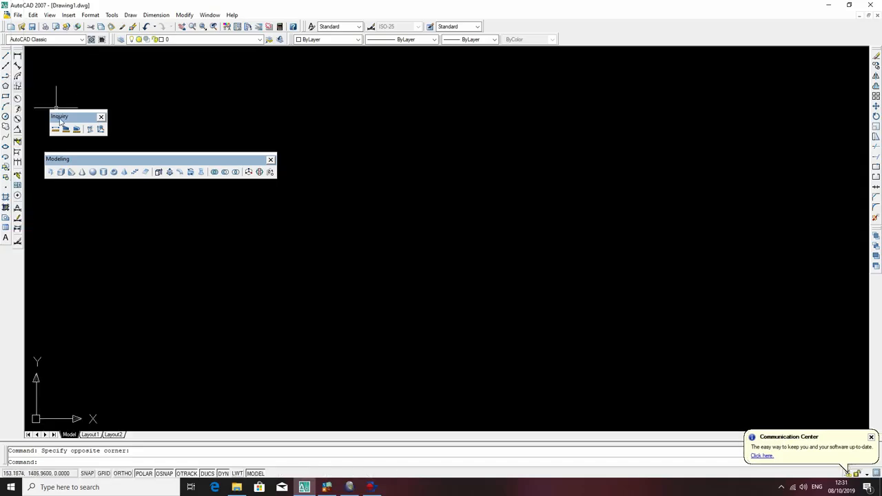
pyautogui.moveTo(61, 119); pyautogui.dragTo(1, 269)
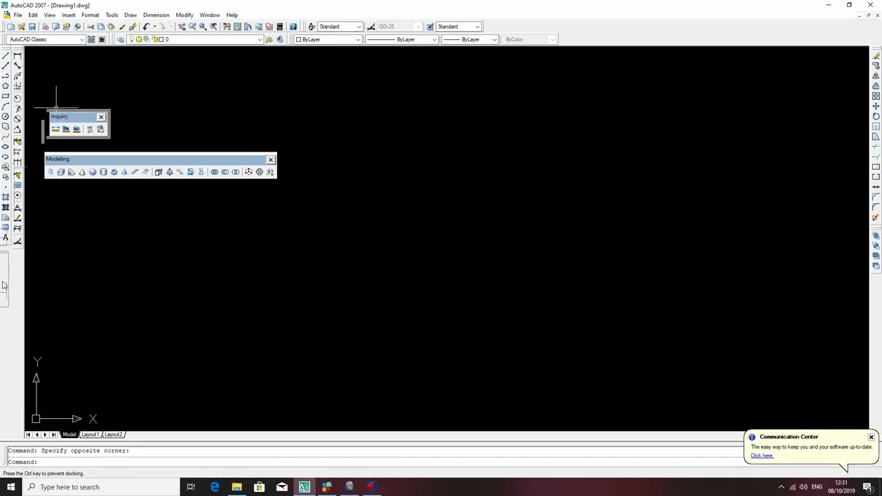
pyautogui.moveTo(2, 277); pyautogui.dragTo(9, 253)
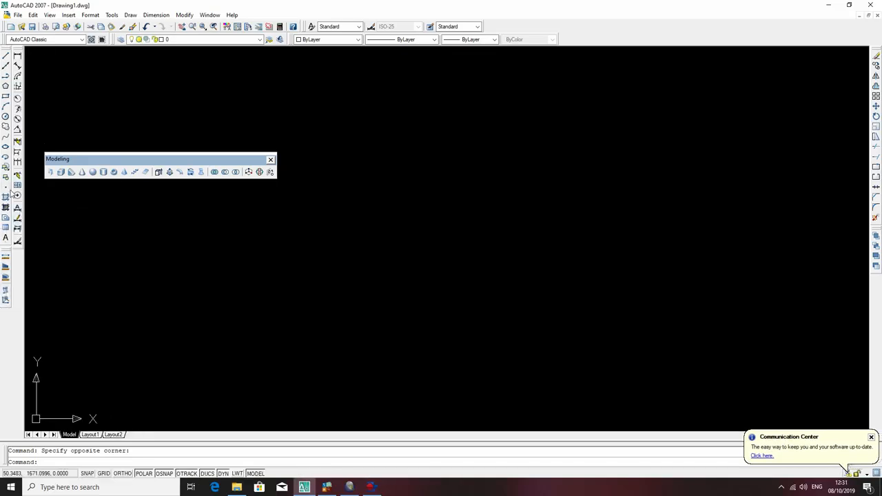
pyautogui.moveTo(97, 165); pyautogui.dragTo(30, 276)
pyautogui.moveTo(31, 174); pyautogui.dragTo(15, 257)
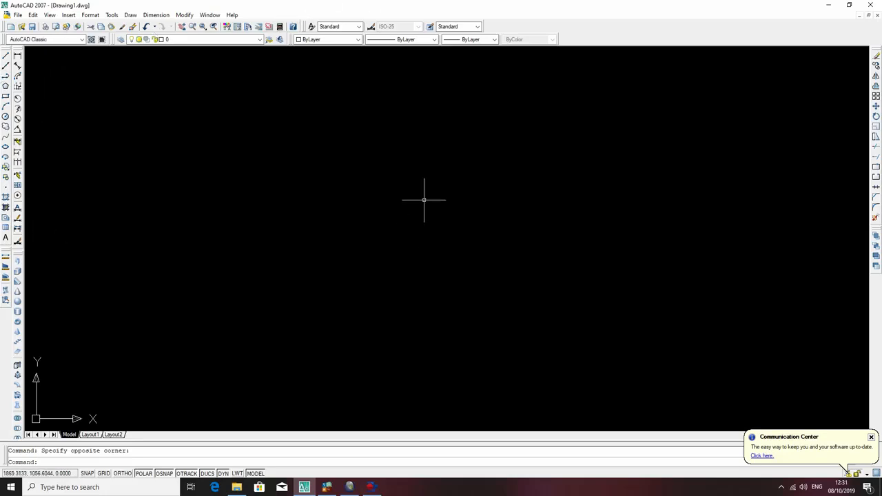
# Display the Properties palette, dock it beside the Draw toolbar, and collapse it to an anchored strip.
pyautogui.press('Return')
pyautogui.hotkey('ctrl', '1')
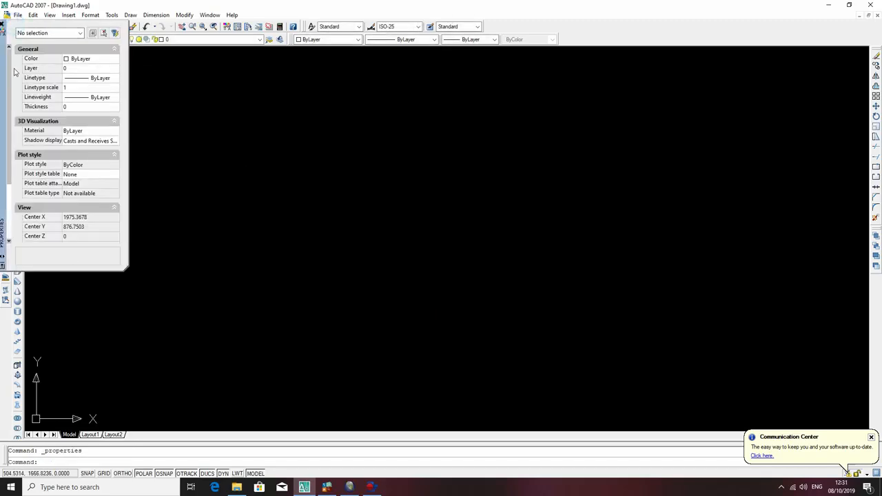
pyautogui.moveTo(3, 69); pyautogui.dragTo(8, 123)
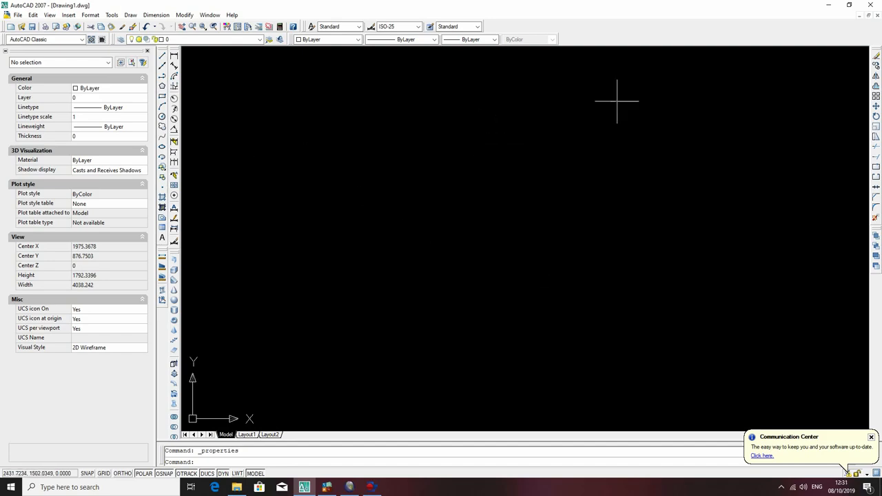
pyautogui.doubleClick(5, 54)
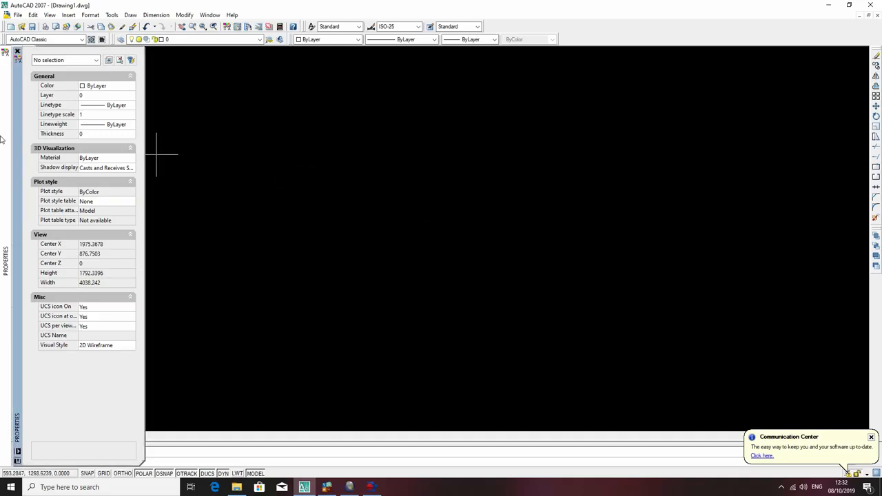
pyautogui.click(216, 107)
pyautogui.click(242, 108)
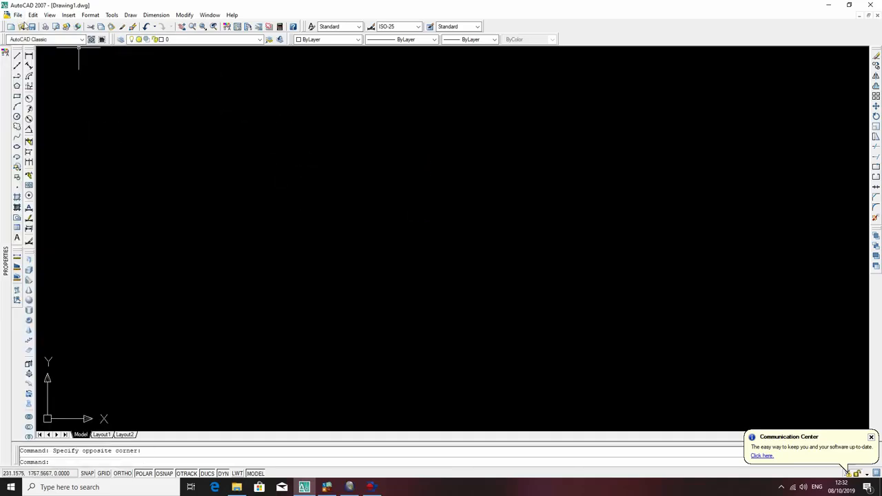
# Open the DXF file Tutorial RAKE from the TUTORIAL\Data Peta folder on the D: drive.
pyautogui.click(18, 14)
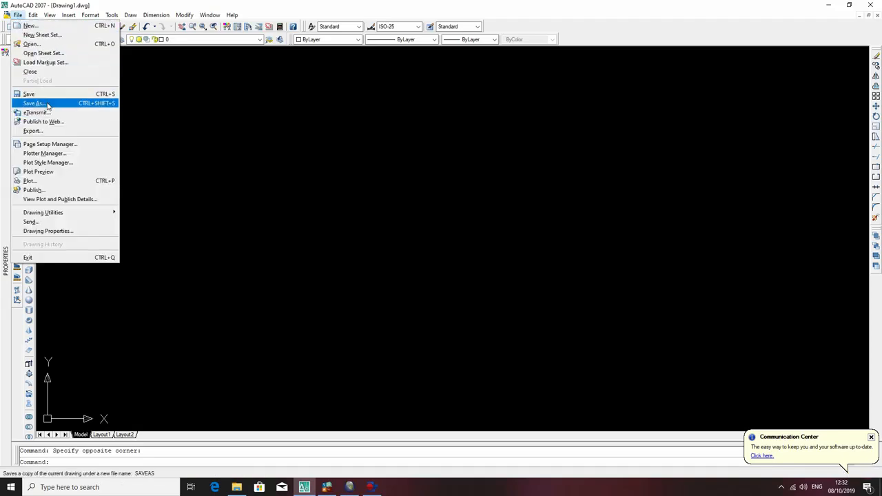
pyautogui.click(52, 44)
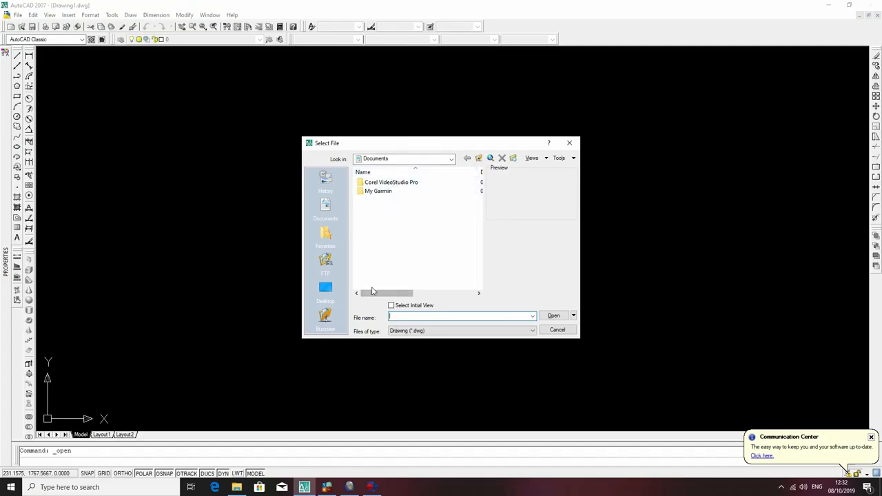
pyautogui.click(435, 160)
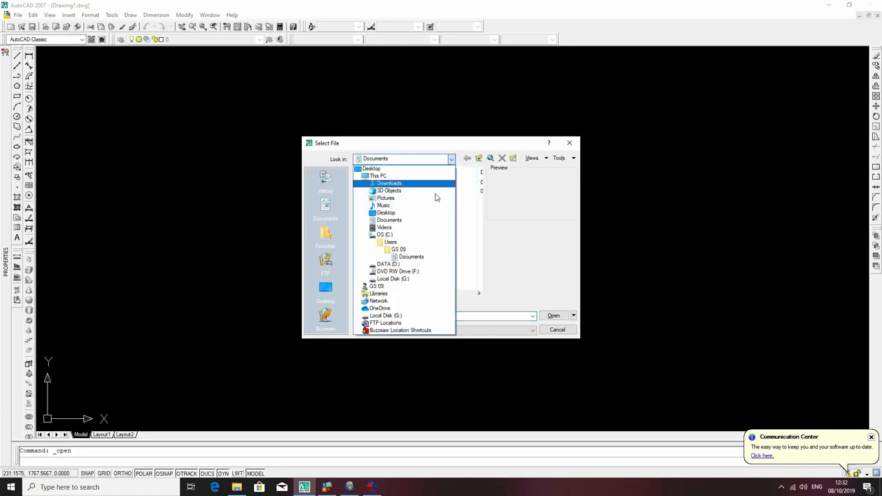
pyautogui.click(388, 264)
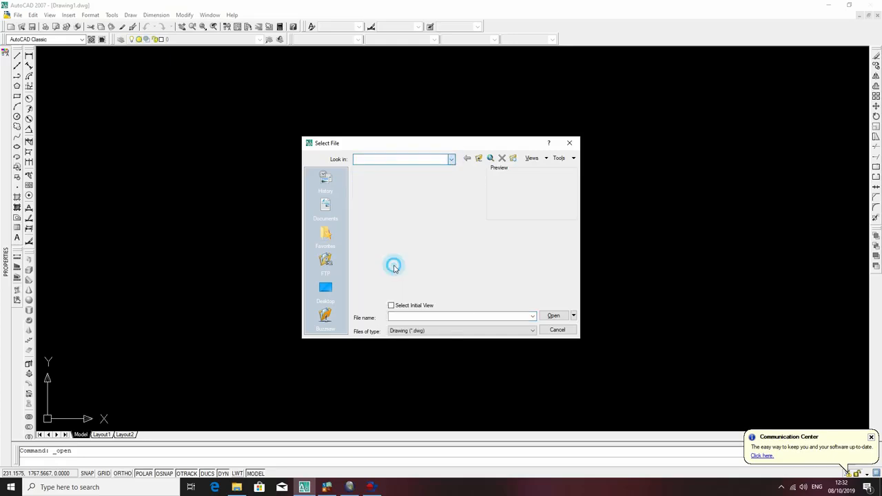
pyautogui.doubleClick(381, 192)
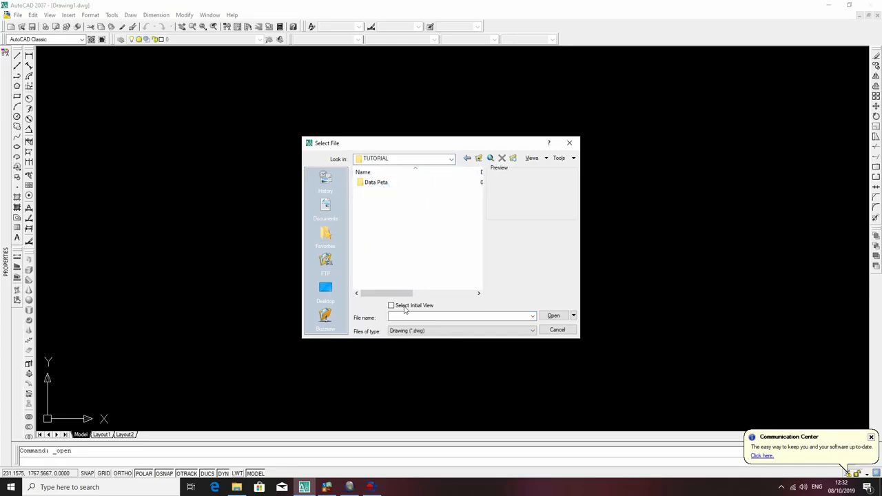
pyautogui.click(455, 331)
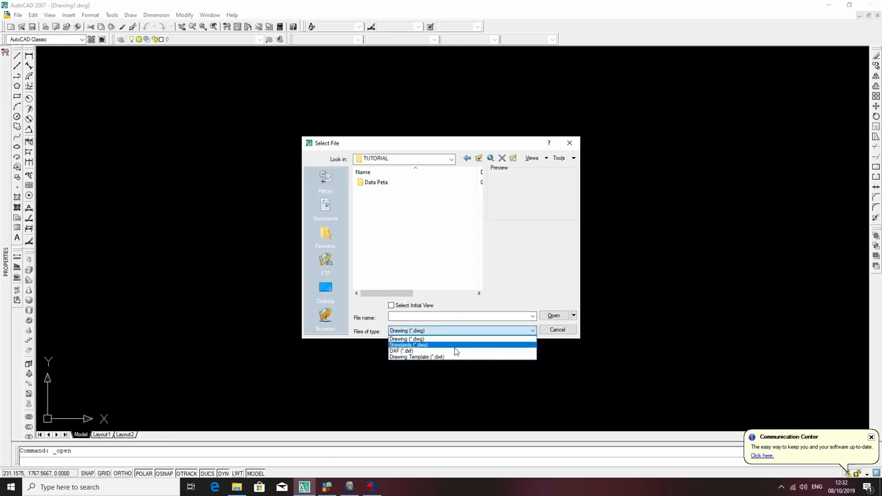
pyautogui.click(441, 350)
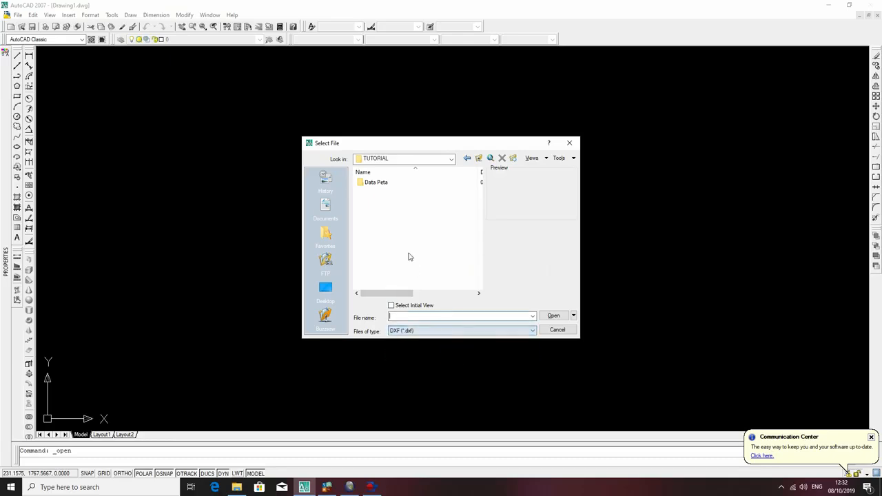
pyautogui.doubleClick(393, 182)
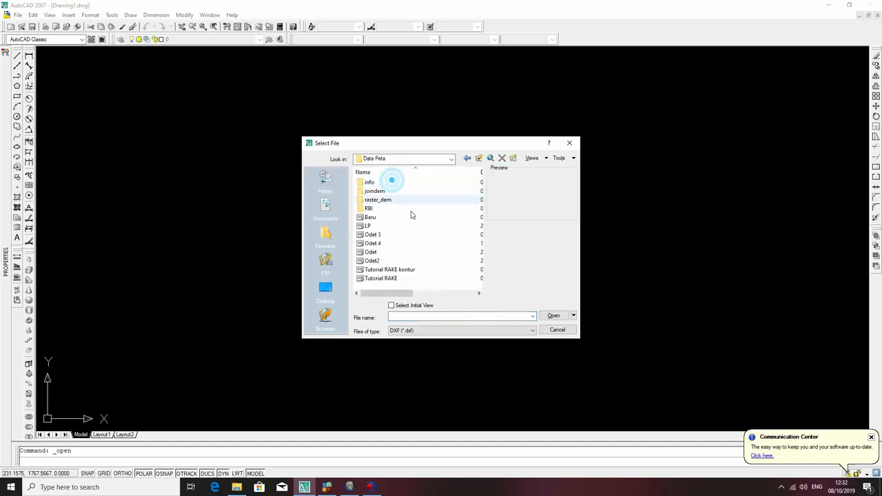
pyautogui.click(402, 270)
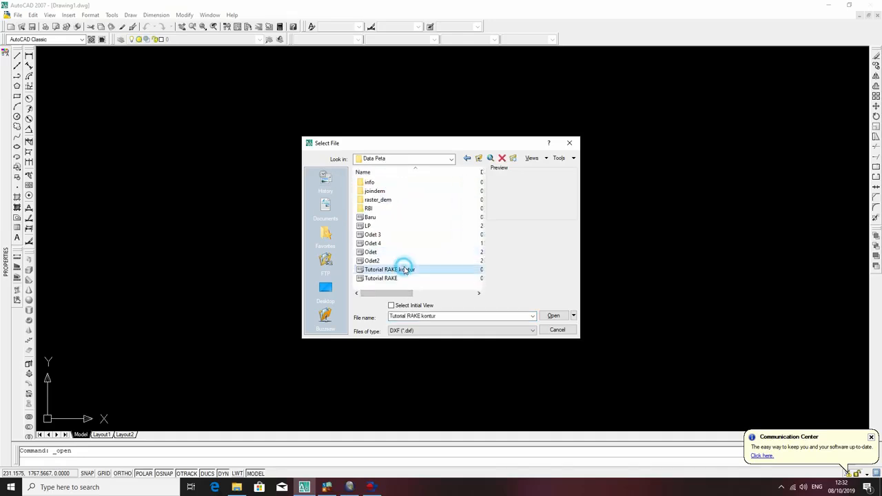
pyautogui.click(399, 279)
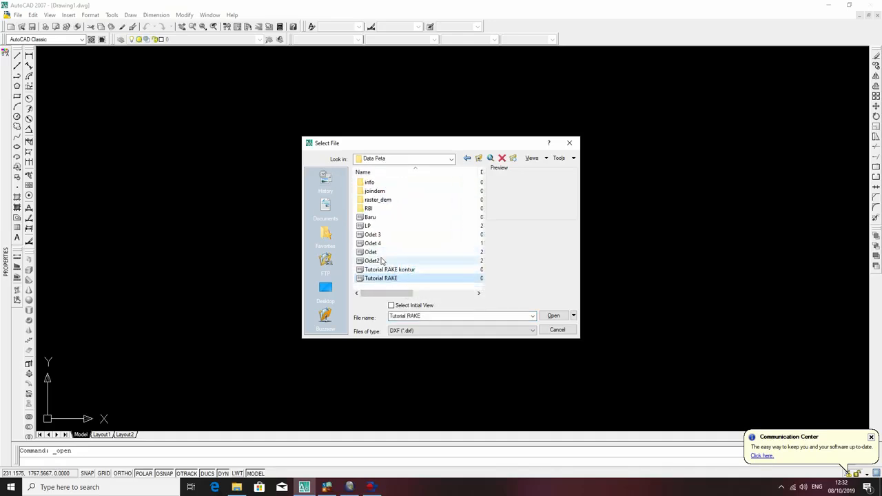
pyautogui.click(555, 316)
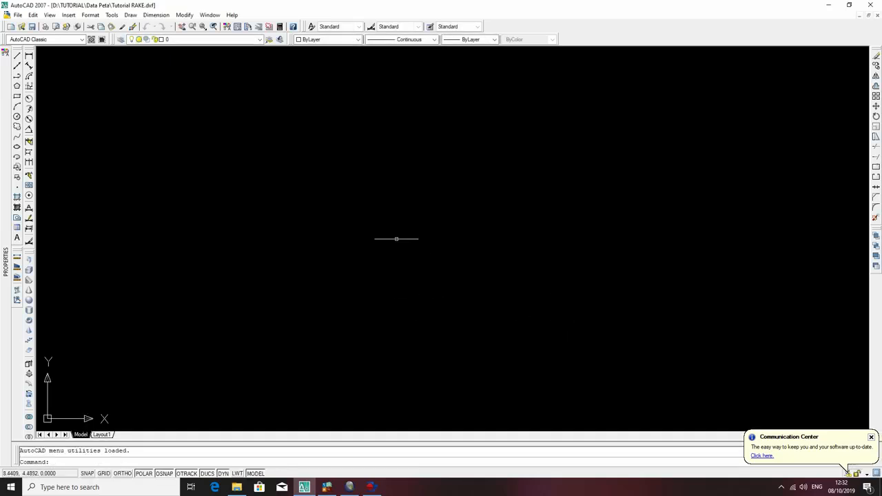
# Open the contour DXF file Tutorial RAKE kontur from the Data Peta folder.
pyautogui.click(33, 15)
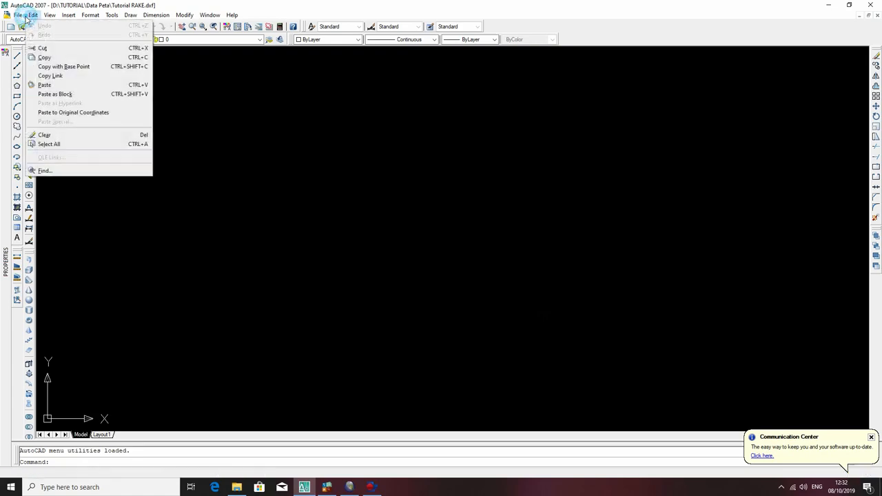
pyautogui.click(18, 15)
pyautogui.click(27, 43)
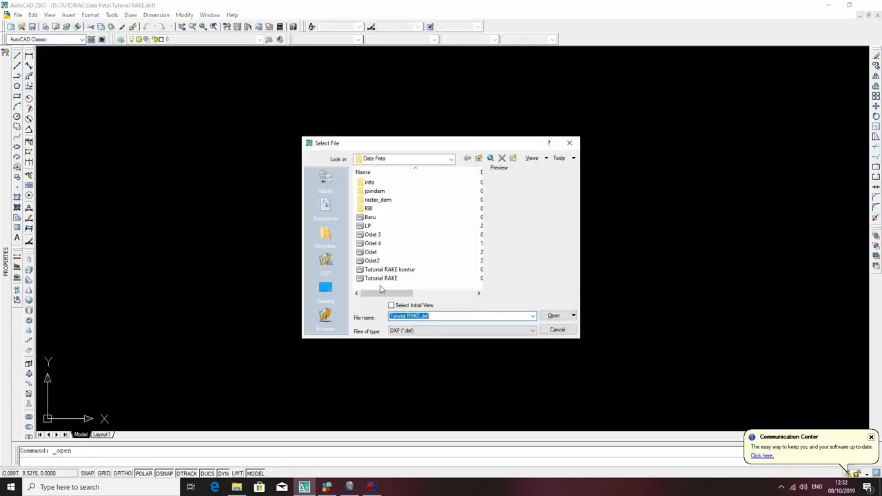
pyautogui.click(413, 270)
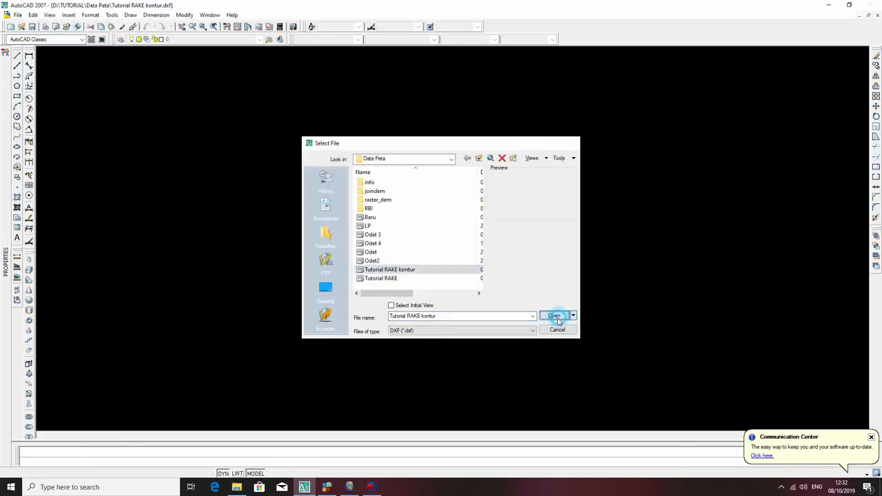
pyautogui.click(556, 315)
# Fit the contour drawing's extents to the view and dismiss the Communication Center notice.
pyautogui.scroll(-3, 507, 293)
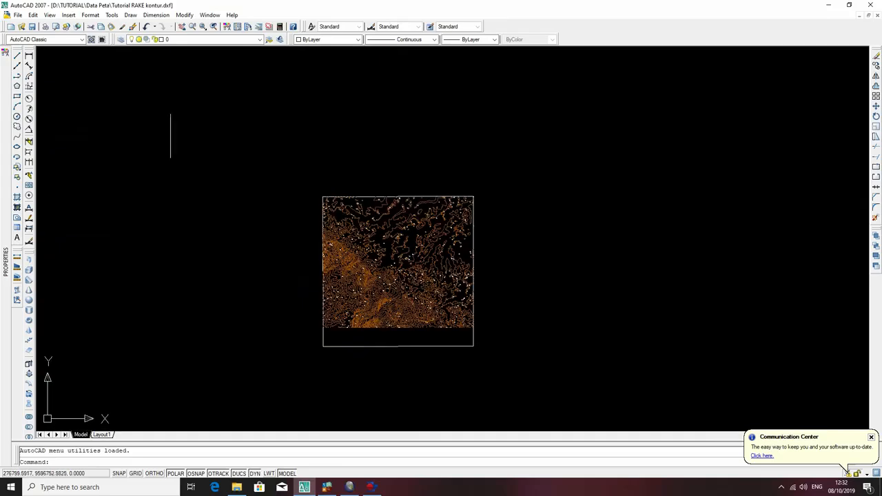
pyautogui.click(268, 156)
pyautogui.click(222, 127)
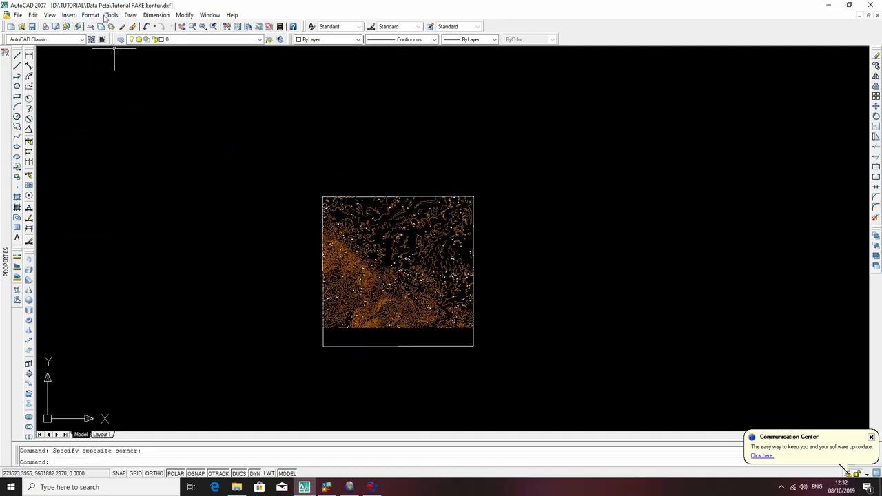
pyautogui.click(55, 15)
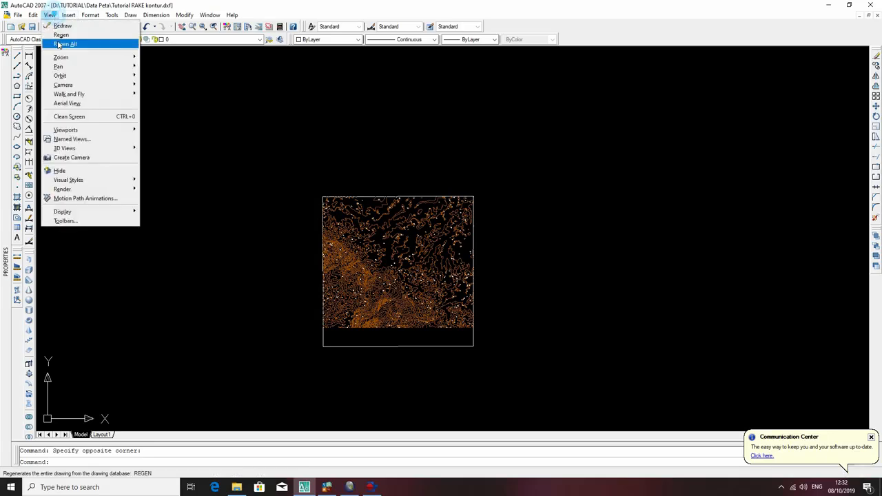
pyautogui.moveTo(62, 58)
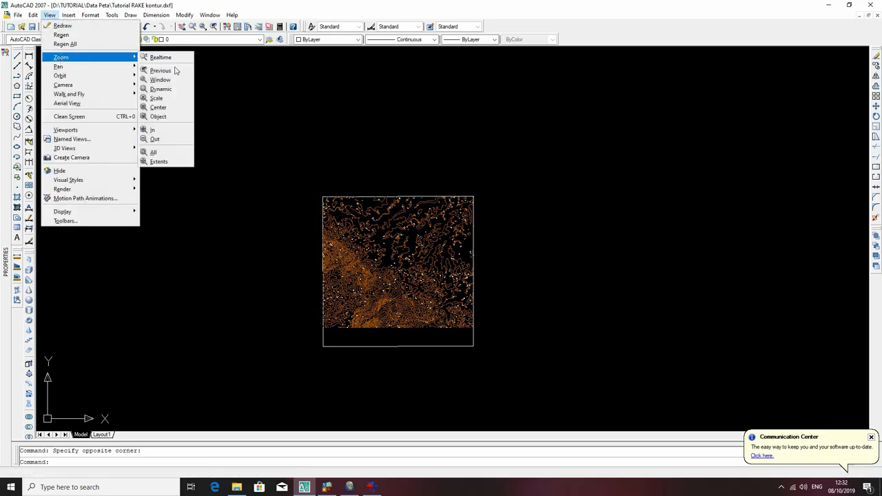
pyautogui.click(178, 161)
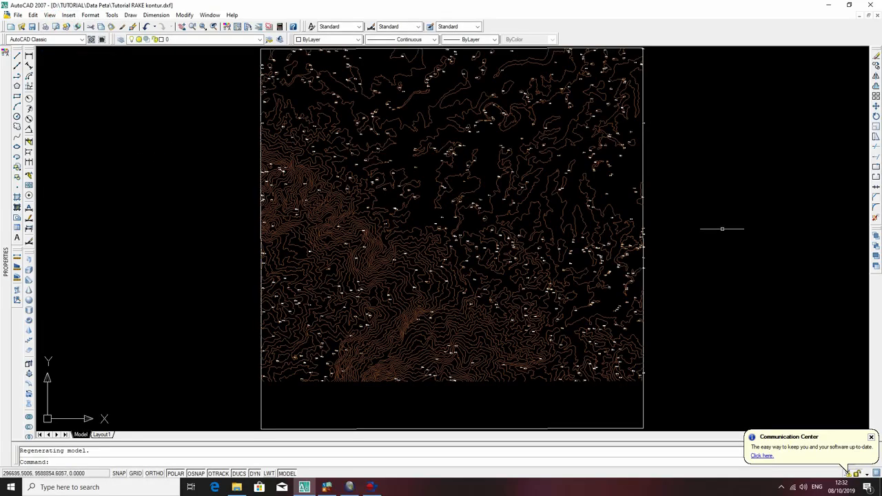
pyautogui.click(872, 439)
# Try zooming around the contour map, ending with Zoom Extents on the whole drawing.
pyautogui.scroll(-3, 687, 274)
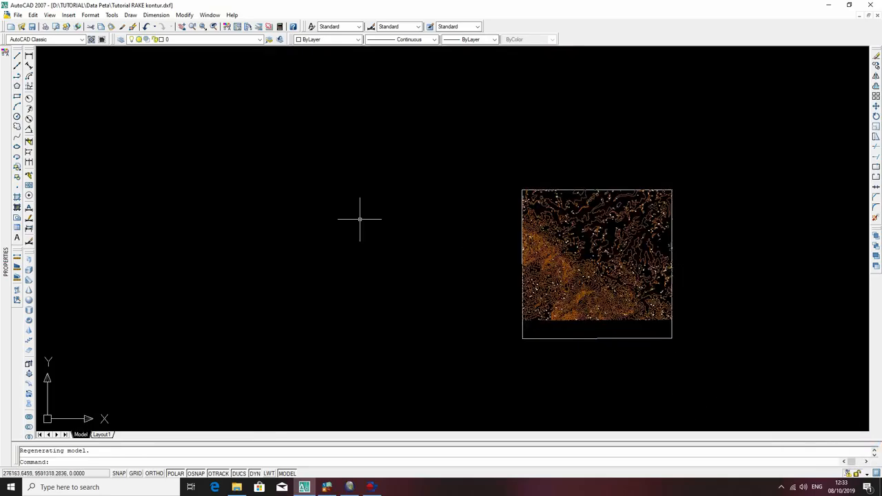
pyautogui.scroll(4, 370, 252)
pyautogui.scroll(3, 415, 248)
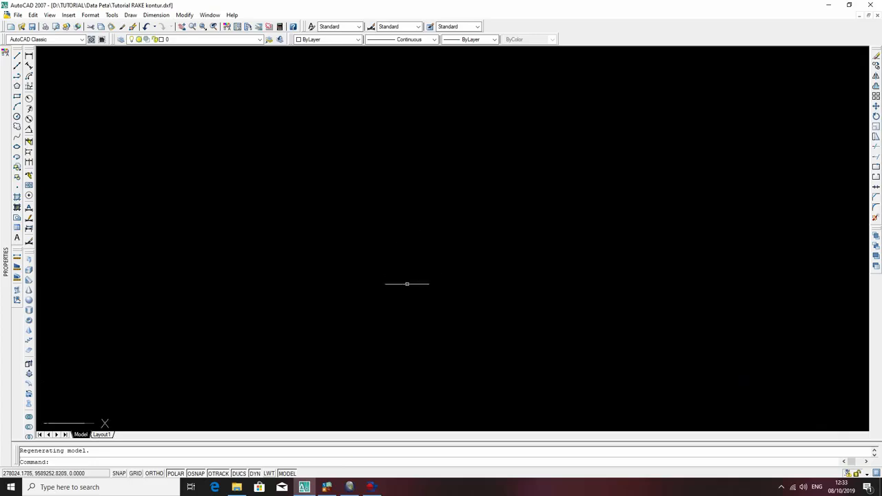
pyautogui.click(49, 14)
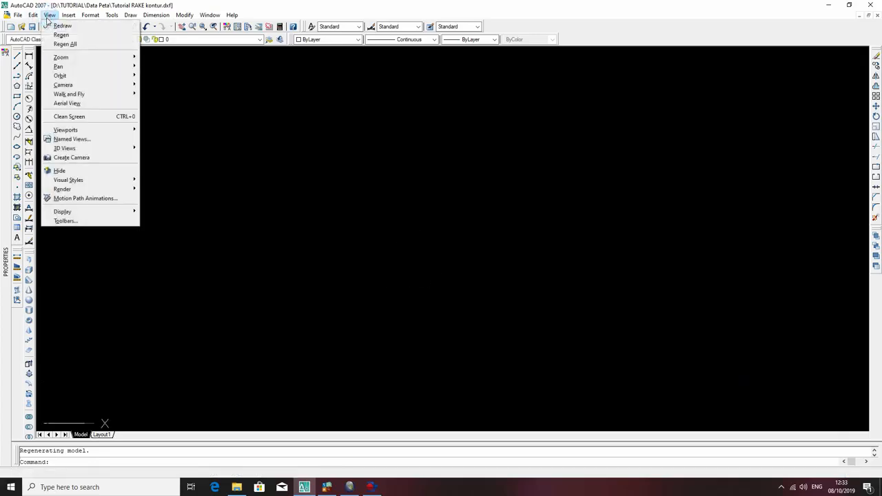
pyautogui.moveTo(60, 57)
pyautogui.click(158, 162)
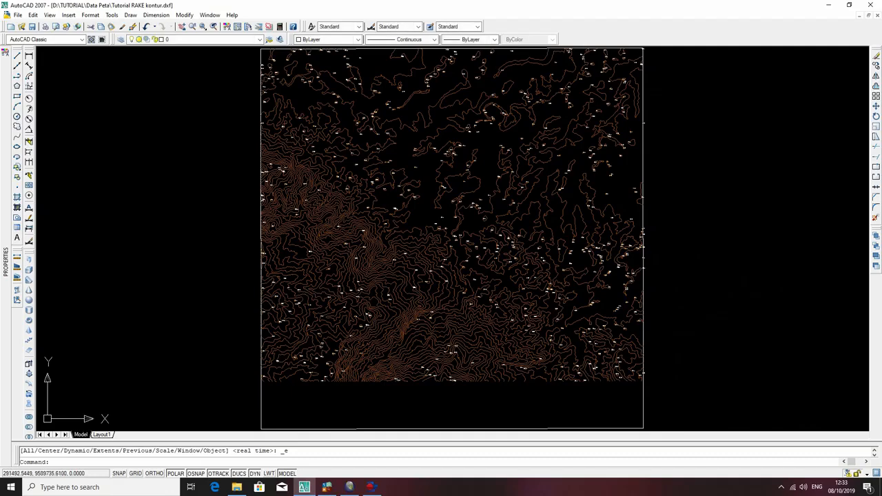
# Examine the elevation of the long minor contour in the map's northeast through its properties, and deselect it.
pyautogui.click(582, 140)
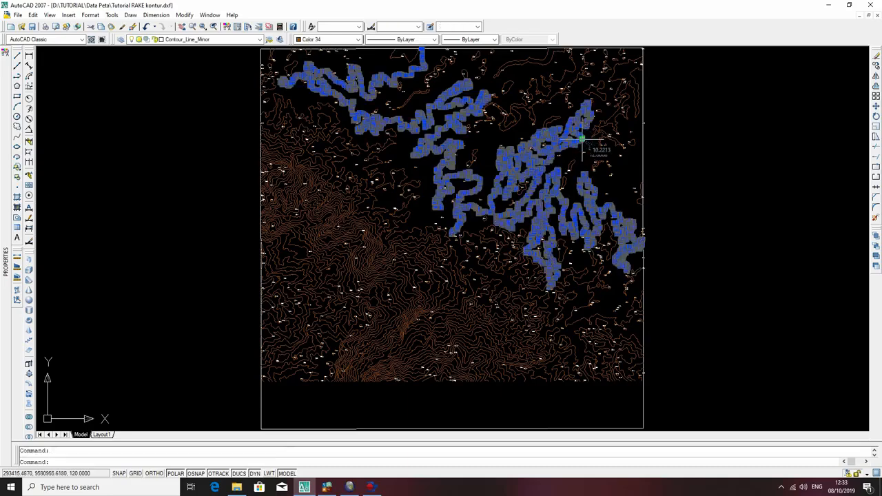
pyautogui.scroll(2, 582, 140)
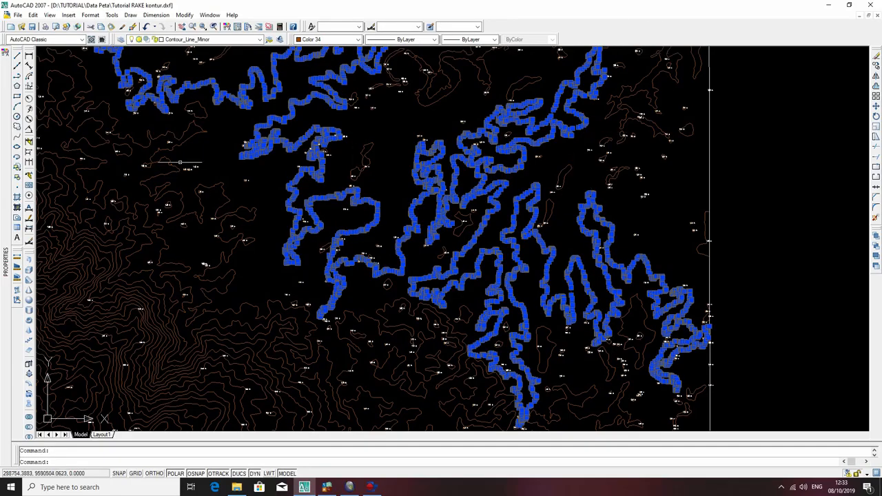
pyautogui.moveTo(9, 188)
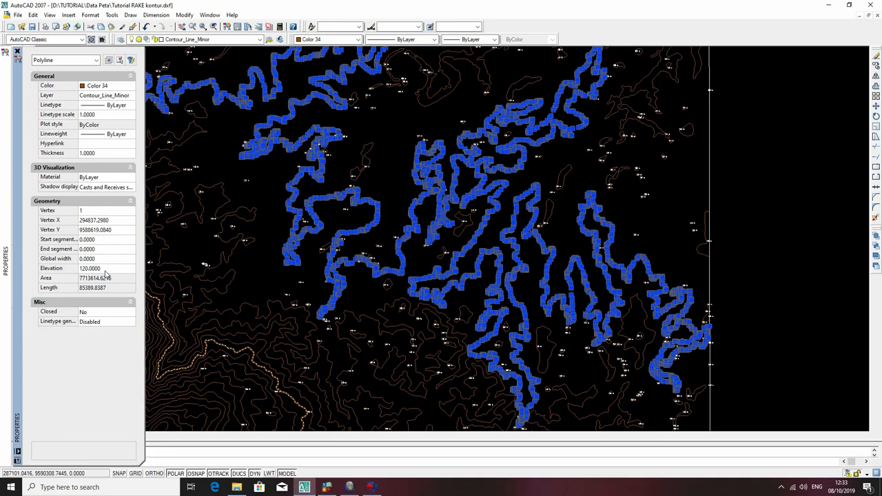
pyautogui.press('Escape')
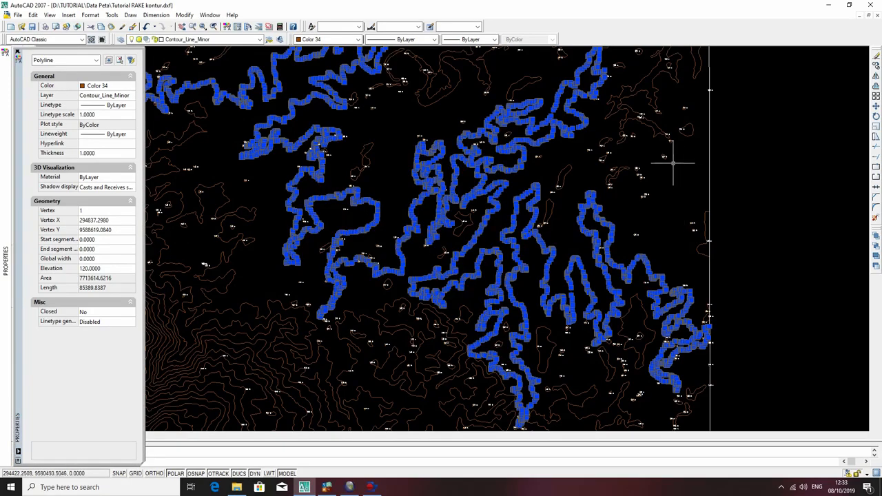
# Check the elevation properties of the small ring contour near the east boundary and of a contour on the southwestern slope.
pyautogui.click(685, 131)
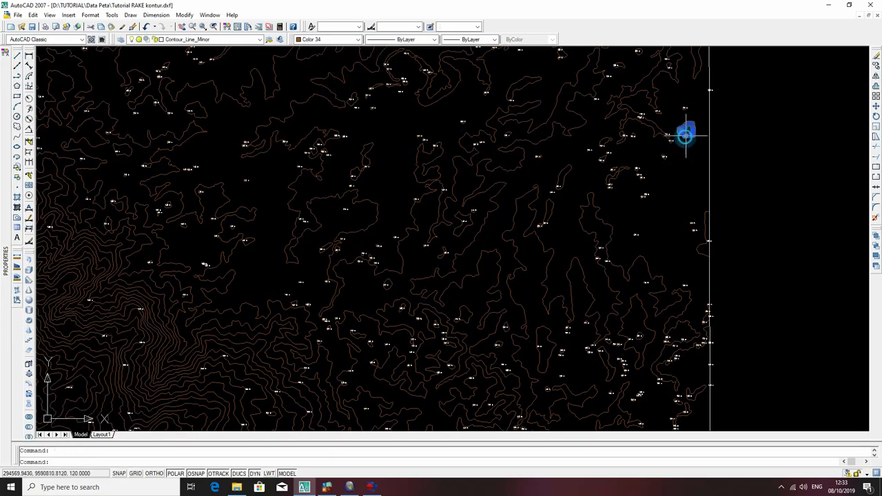
pyautogui.moveTo(2, 220)
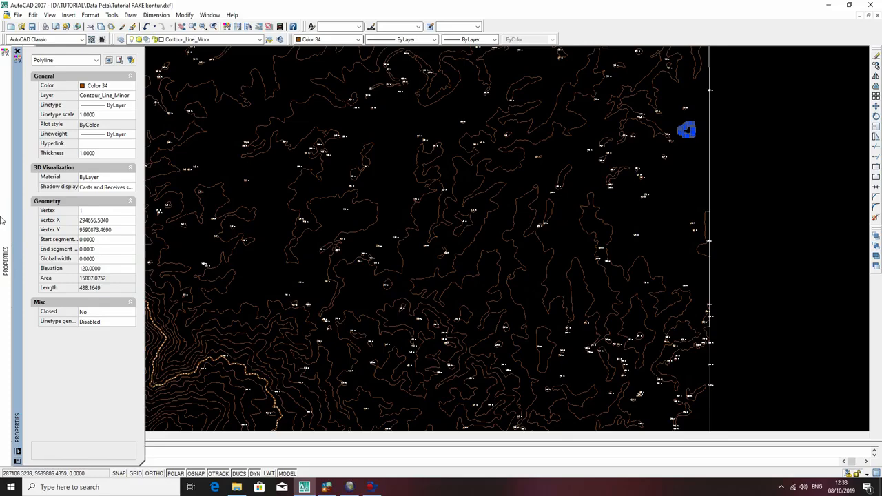
pyautogui.press('Escape')
pyautogui.click(220, 334)
pyautogui.moveTo(2, 219)
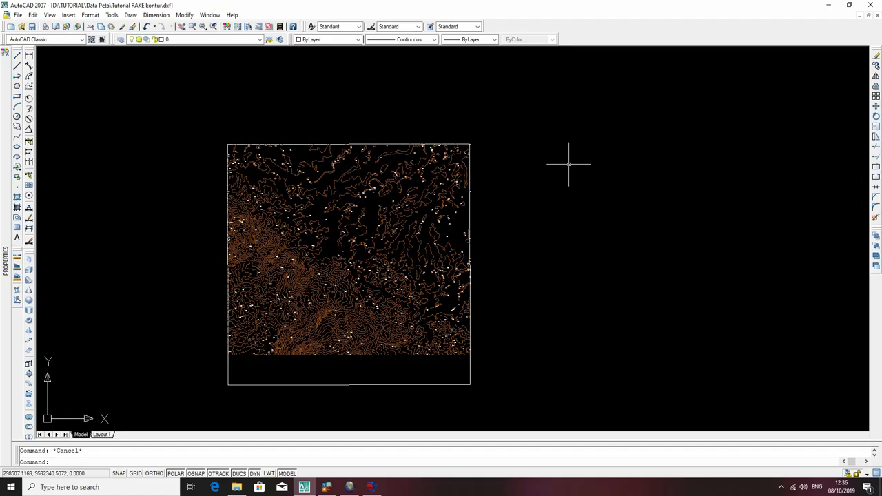
# Start a polyline in the empty space east of the contour map, level with its northern boundary.
pyautogui.write('p')
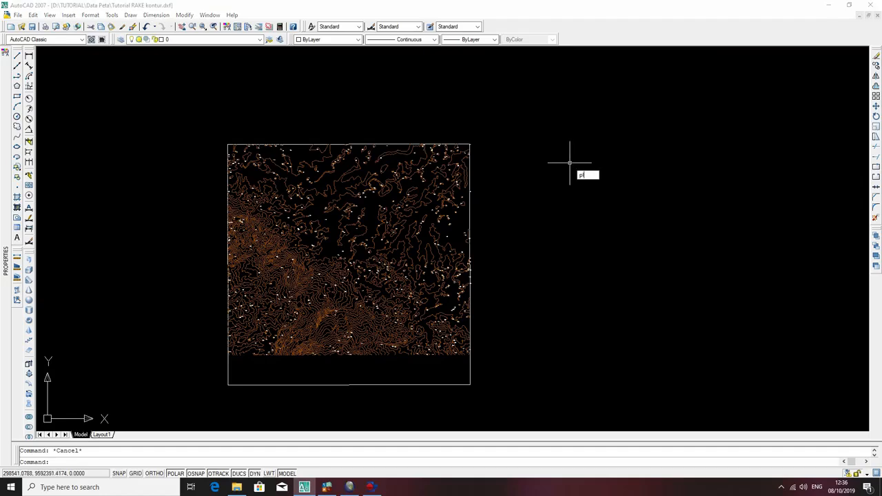
pyautogui.write('l')
pyautogui.press('Return')
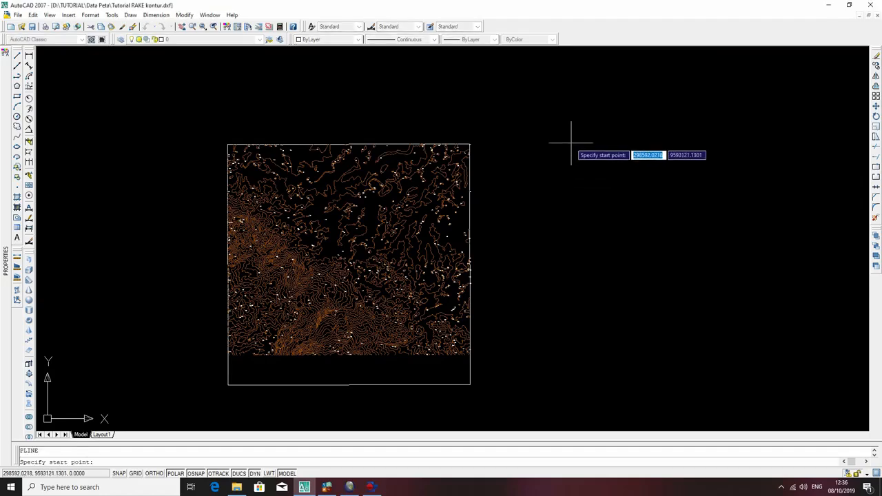
pyautogui.click(570, 142)
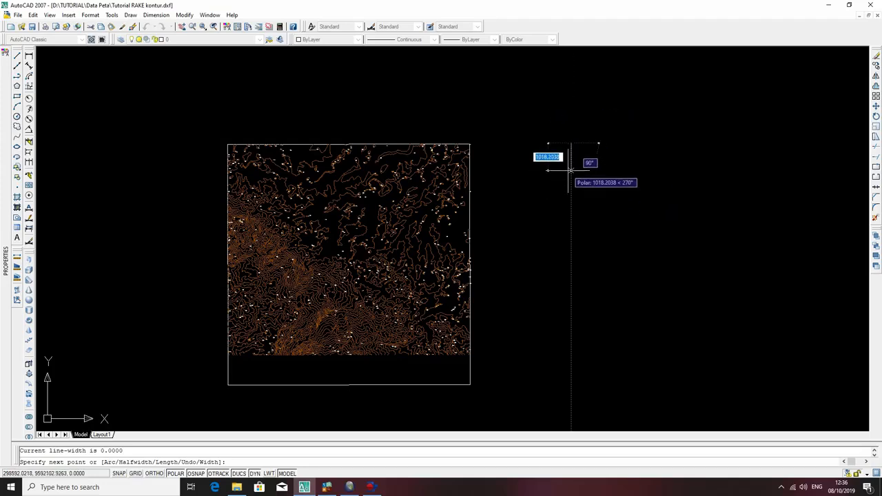
# Try a 2000-unit diagonal segment from the polyline's start point, and undo it.
pyautogui.scroll(5, 570, 154)
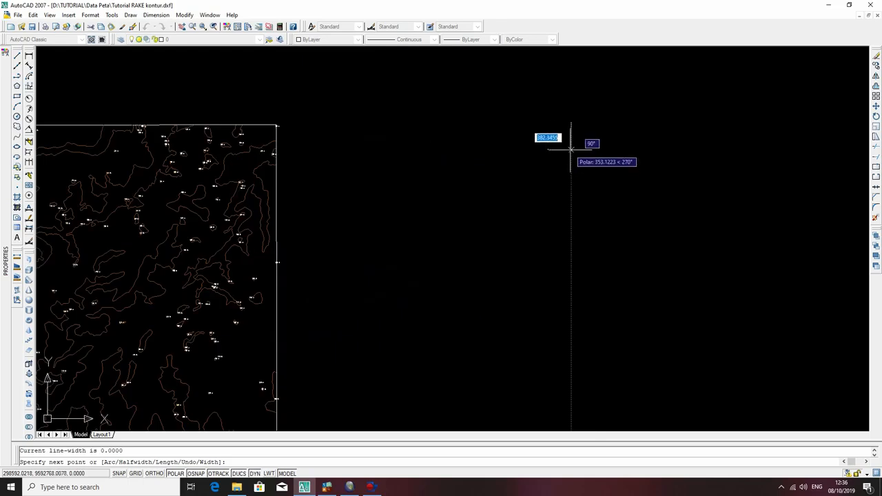
pyautogui.scroll(-2, 569, 200)
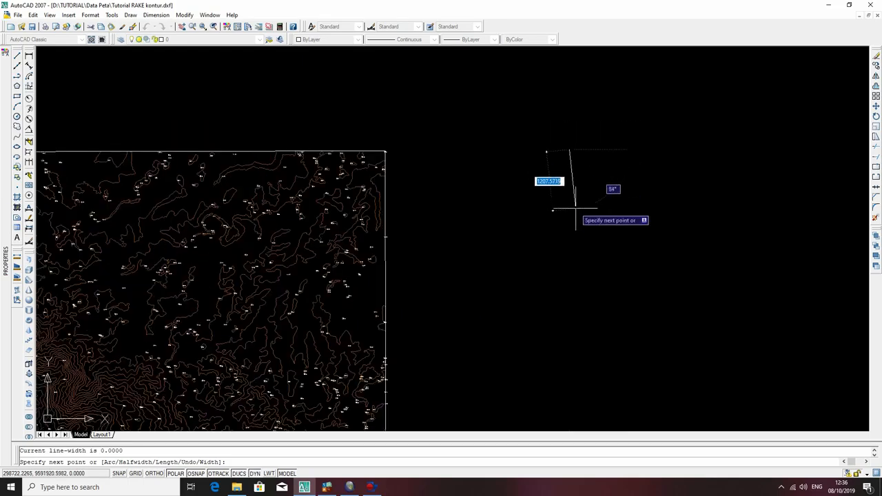
pyautogui.write('2000')
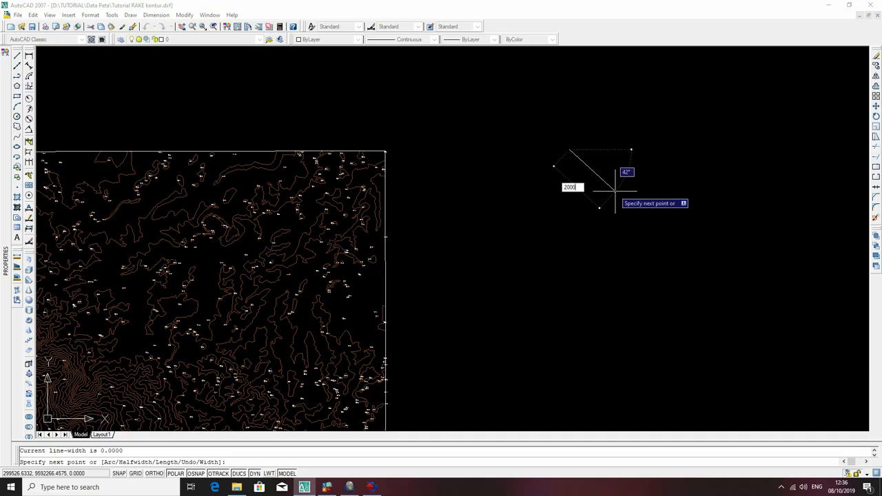
pyautogui.press('Return')
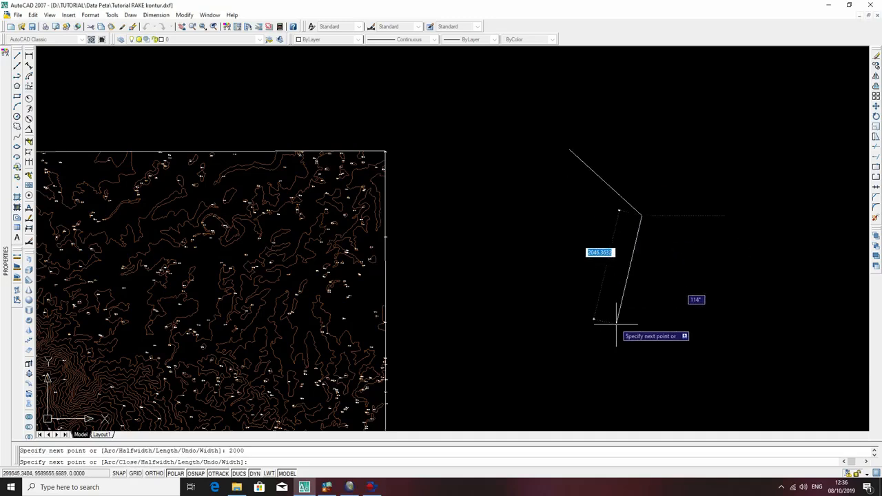
pyautogui.hotkey('ctrl', 'z')
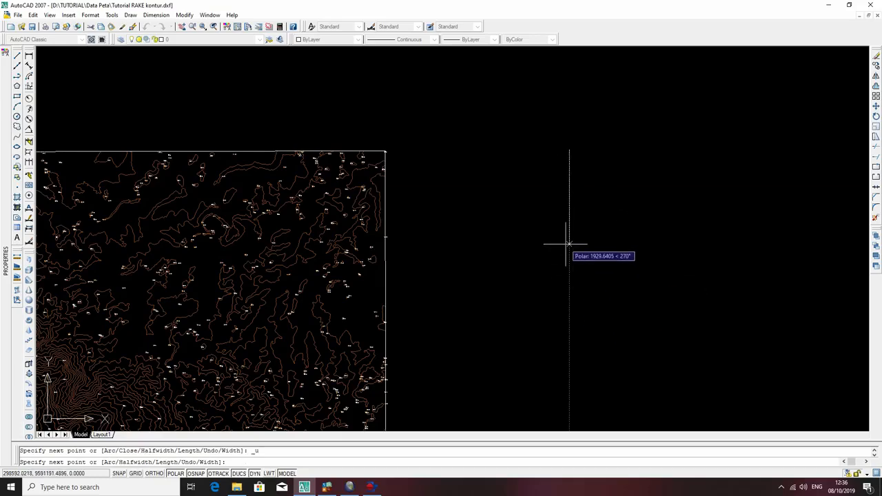
# Draw a 300-unit segment straight down from the polyline's start point and end the polyline.
pyautogui.scroll(-2, 567, 187)
pyautogui.moveTo(567, 186); pyautogui.dragTo(588, 173, button='middle')
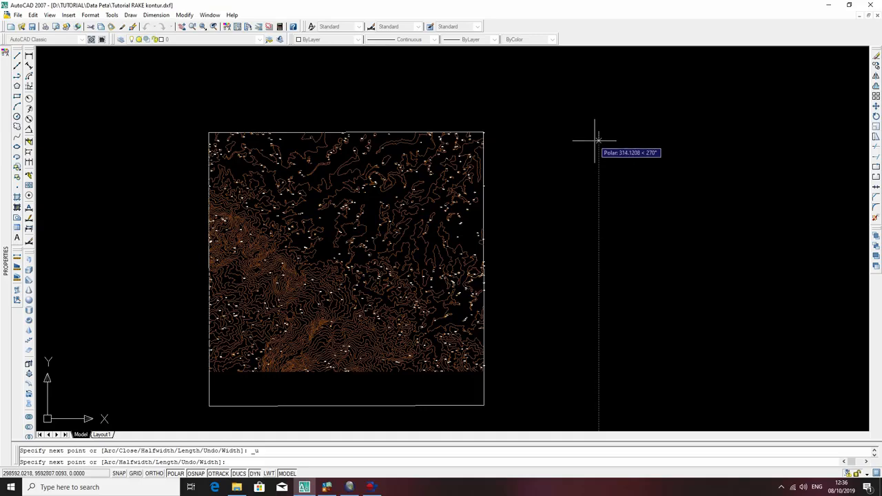
pyautogui.scroll(3, 597, 140)
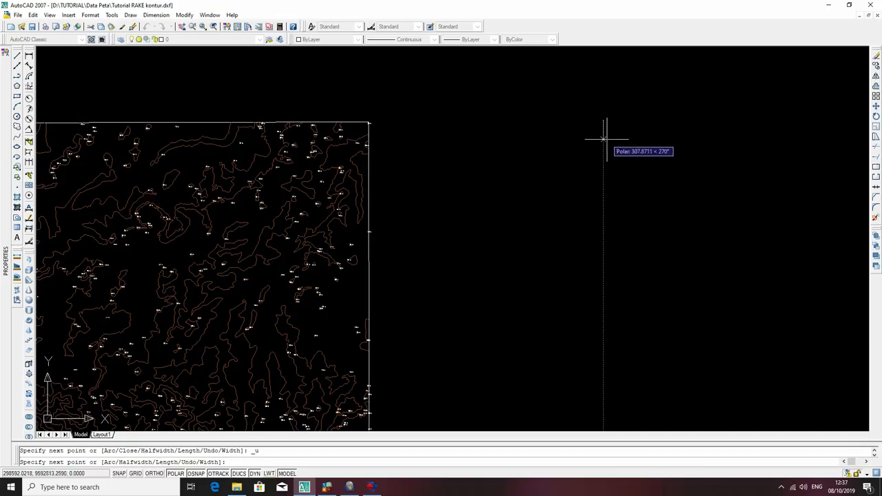
pyautogui.write('3')
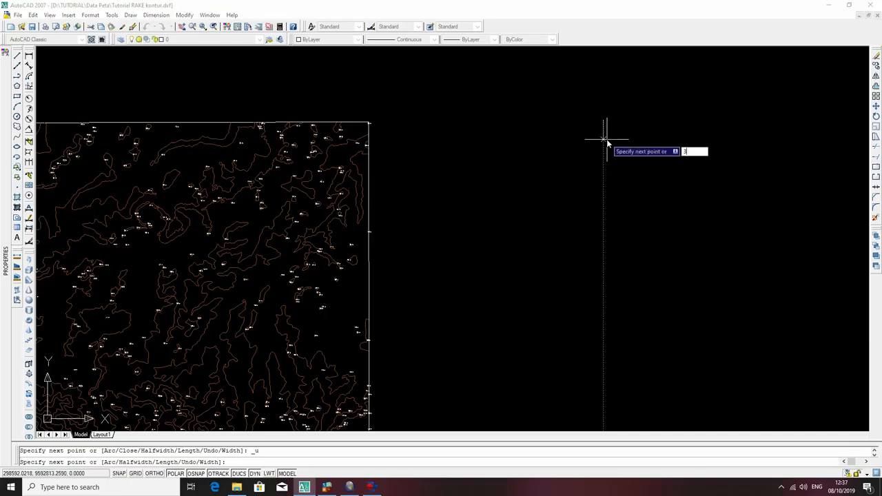
pyautogui.write('00')
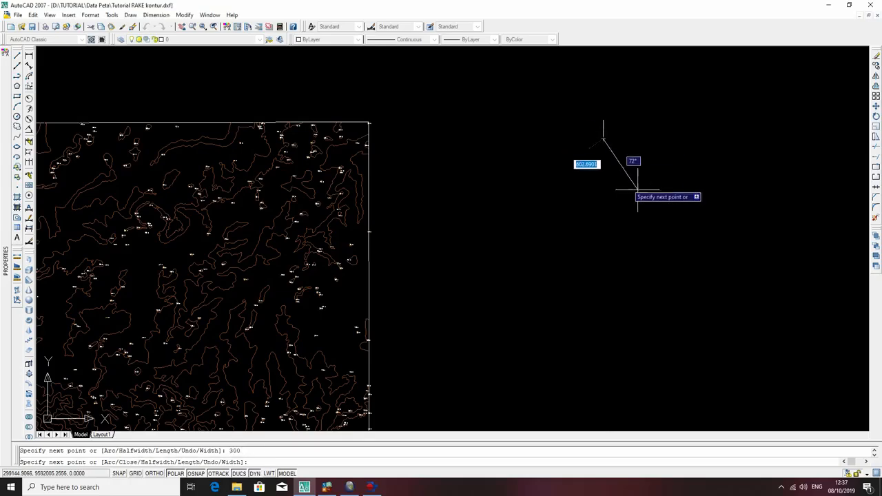
pyautogui.press('Escape')
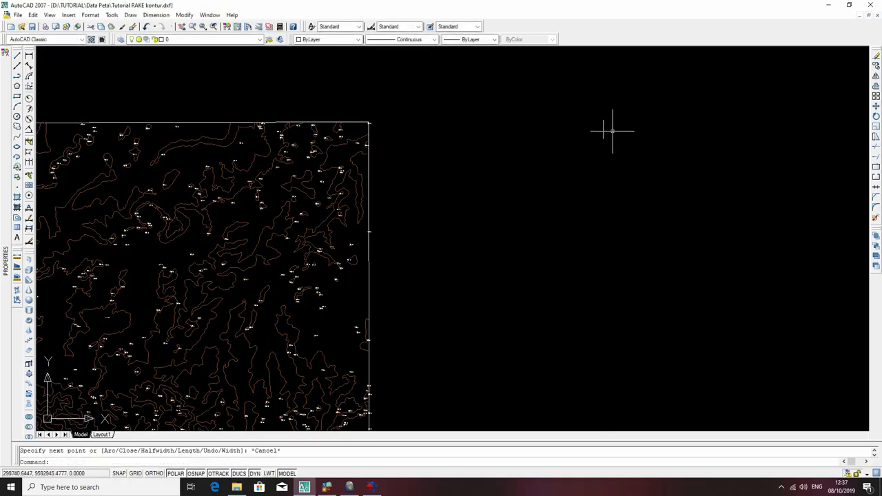
# Start a second polyline and enable all object snap modes while specifying its start point.
pyautogui.write('pl')
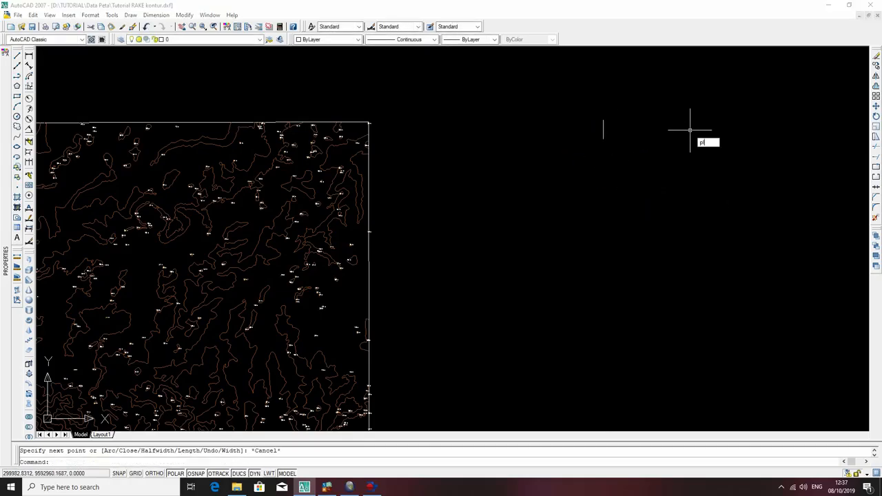
pyautogui.press('Return')
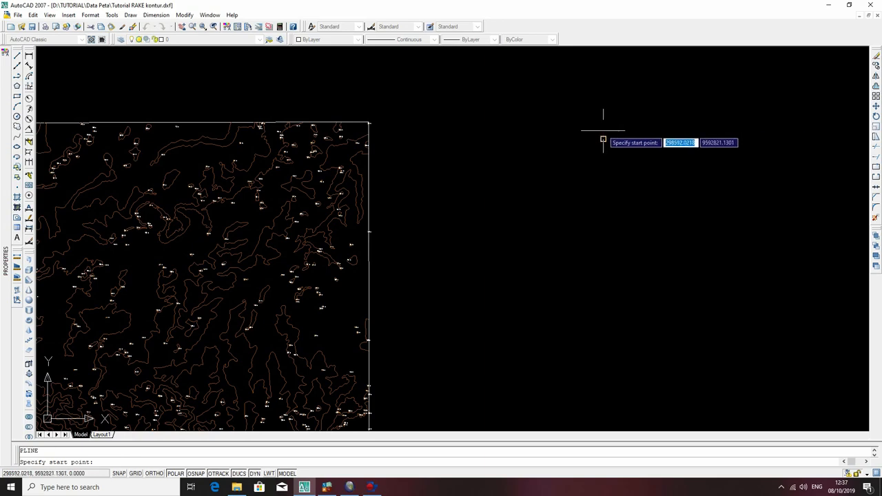
pyautogui.scroll(5, 603, 131)
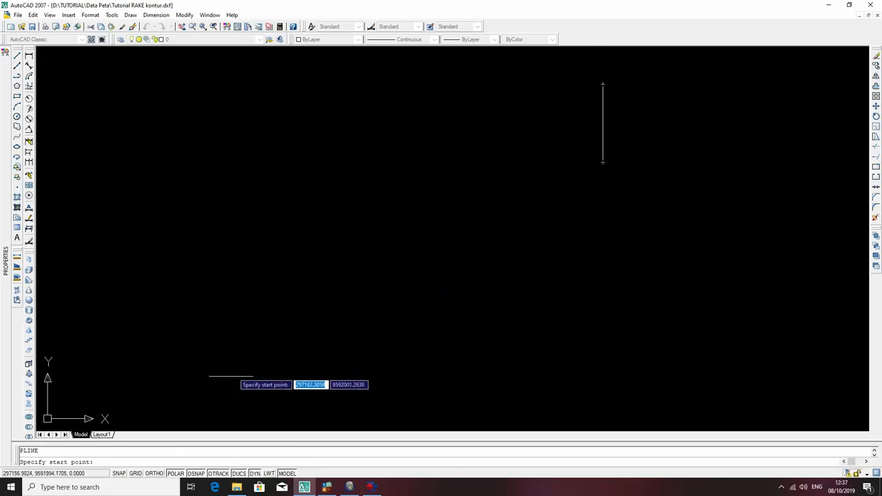
pyautogui.rightClick(197, 476)
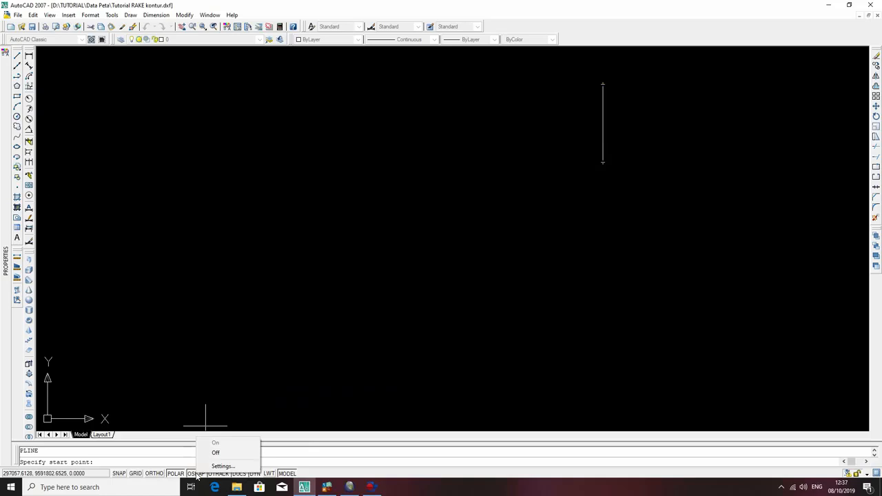
pyautogui.click(222, 467)
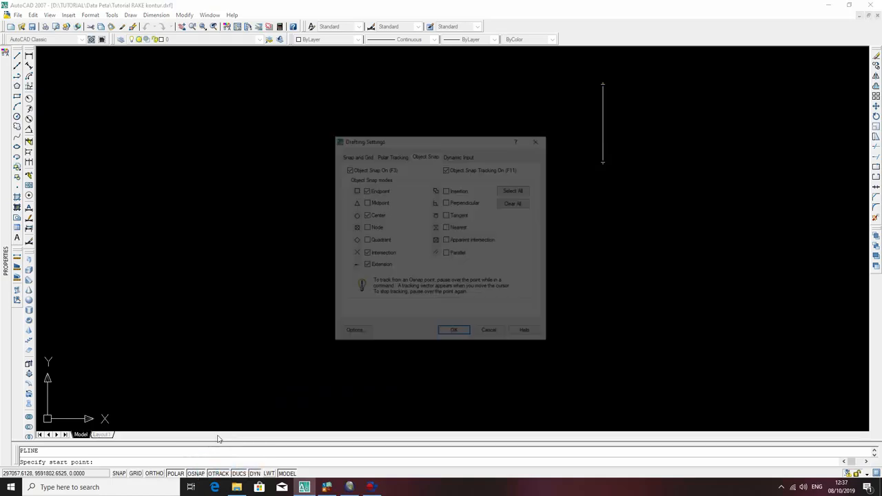
pyautogui.click(514, 191)
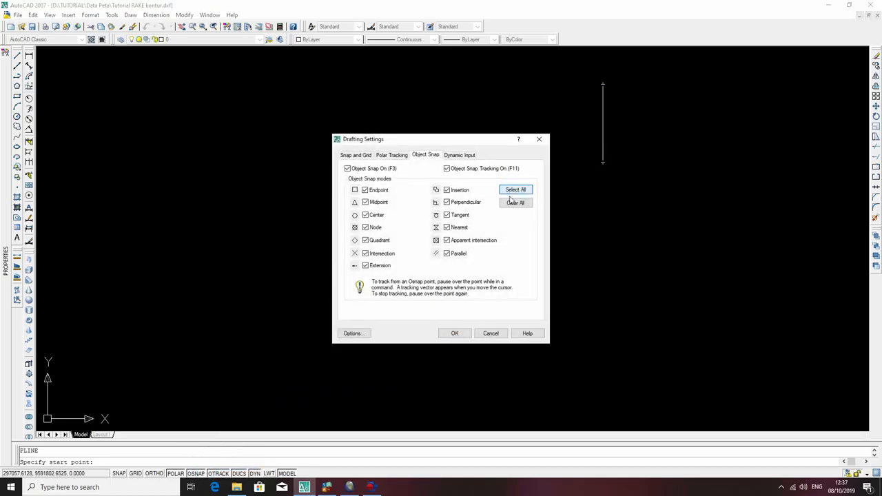
pyautogui.click(455, 333)
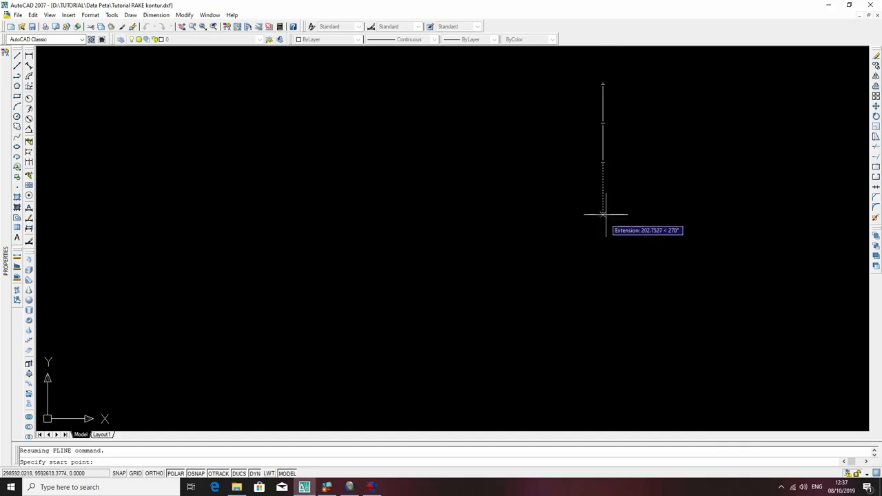
# Draw a 100-unit horizontal polyline eastward from the midpoint of the vertical line, and end it.
pyautogui.click(603, 123)
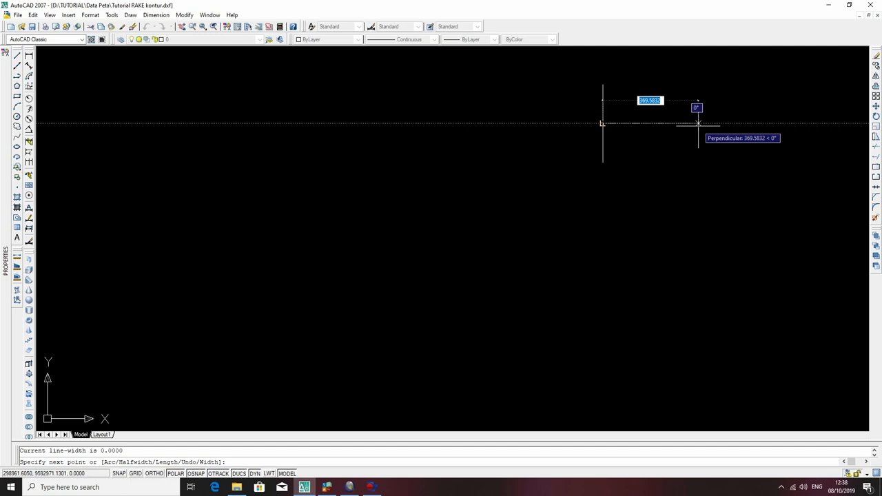
pyautogui.write('1')
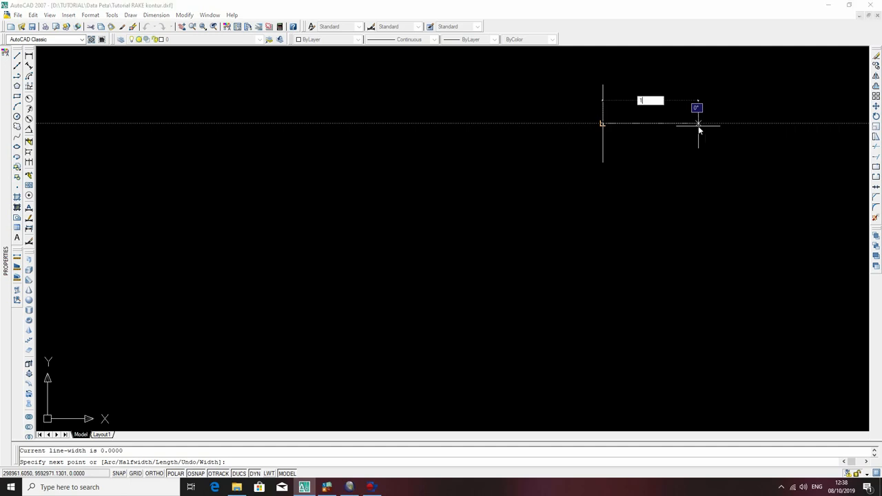
pyautogui.press('Return')
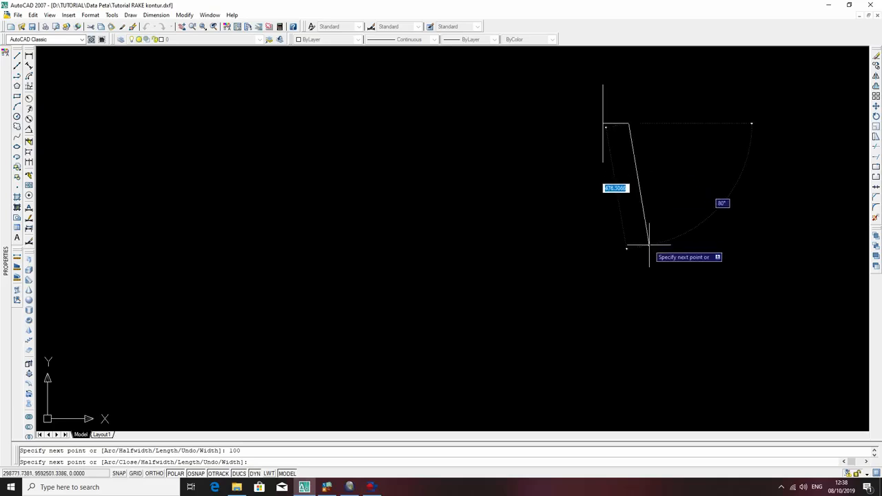
pyautogui.press('Escape')
pyautogui.moveTo(614, 168); pyautogui.dragTo(609, 230, button='middle')
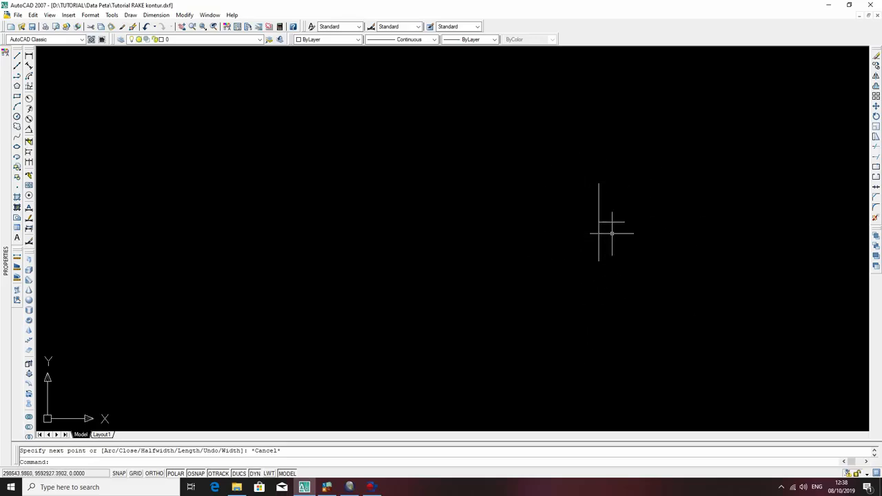
# Configure the drawing units to measure angles clockwise.
pyautogui.click(18, 15)
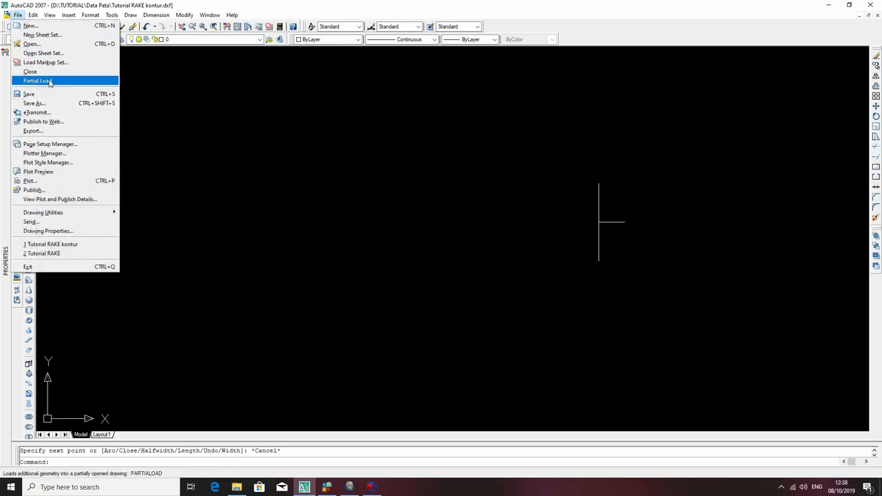
pyautogui.moveTo(91, 15)
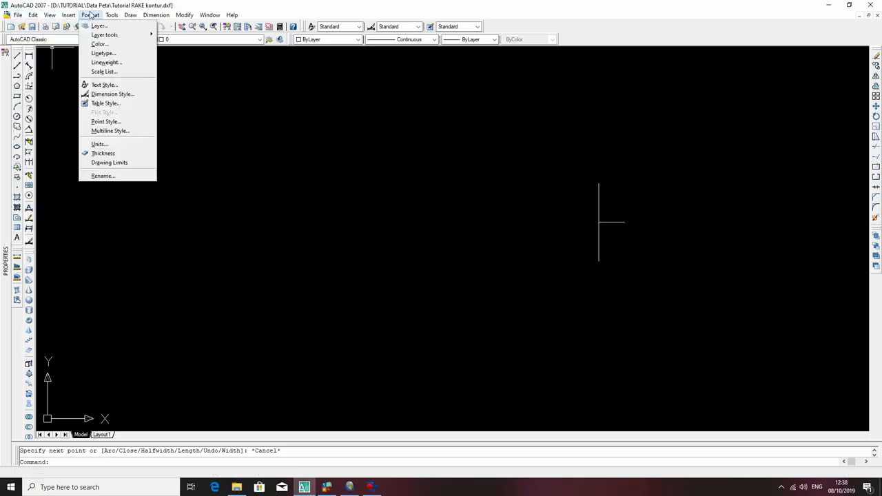
pyautogui.click(99, 144)
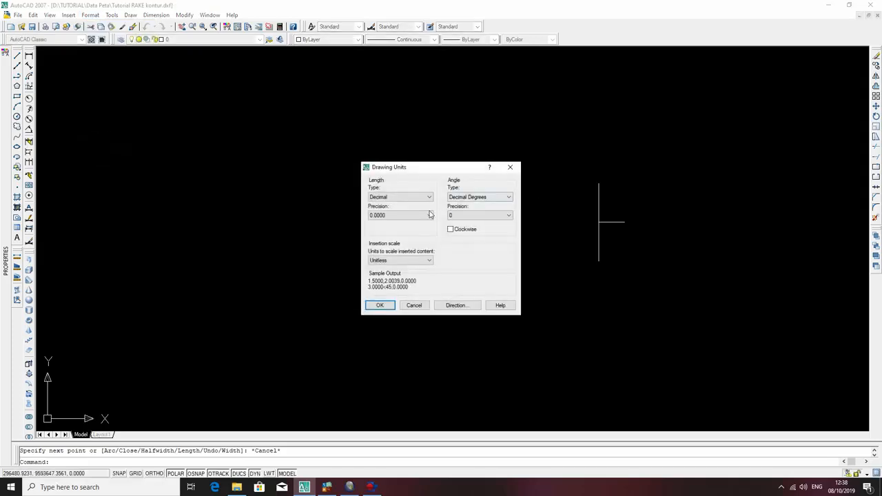
pyautogui.click(450, 230)
pyautogui.click(380, 306)
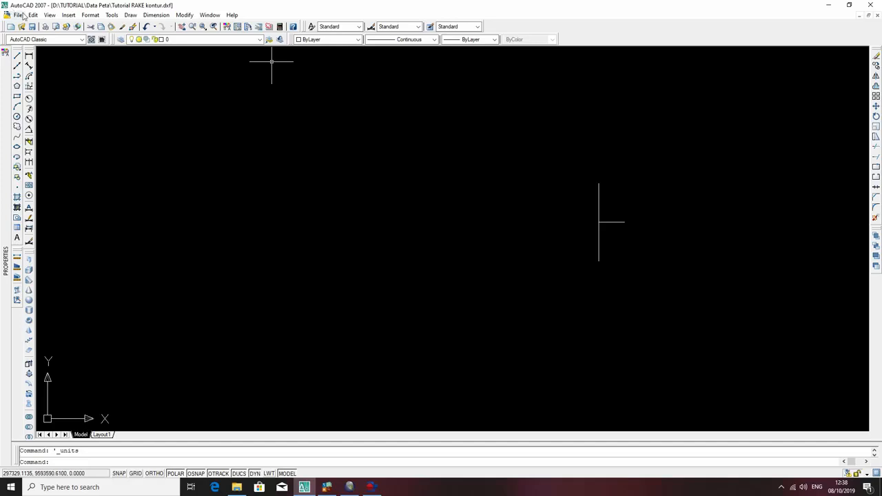
# Set the drawing's insertion scale units to Meters.
pyautogui.click(90, 14)
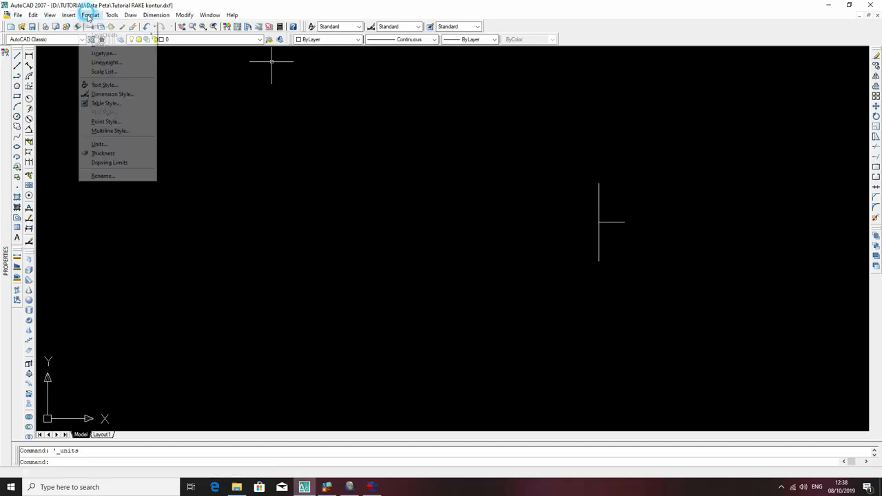
pyautogui.click(109, 144)
pyautogui.click(406, 262)
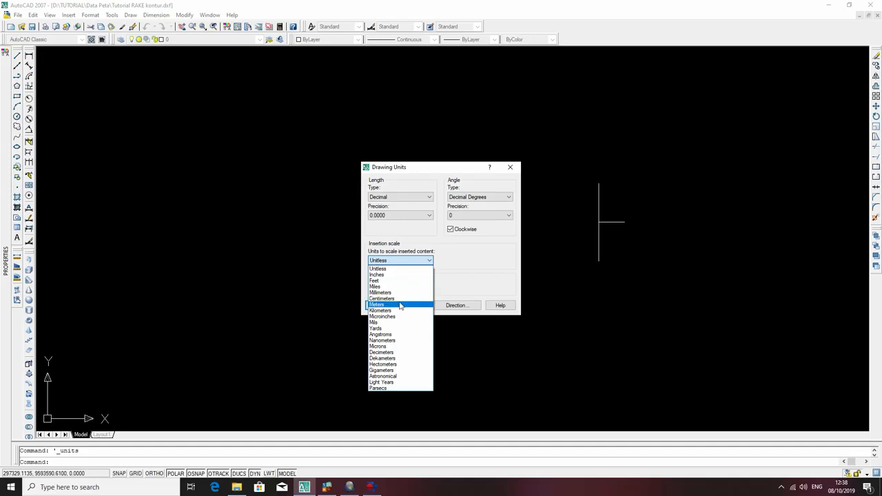
pyautogui.click(399, 303)
pyautogui.click(384, 303)
pyautogui.click(624, 243)
pyautogui.click(583, 204)
pyautogui.press('Escape')
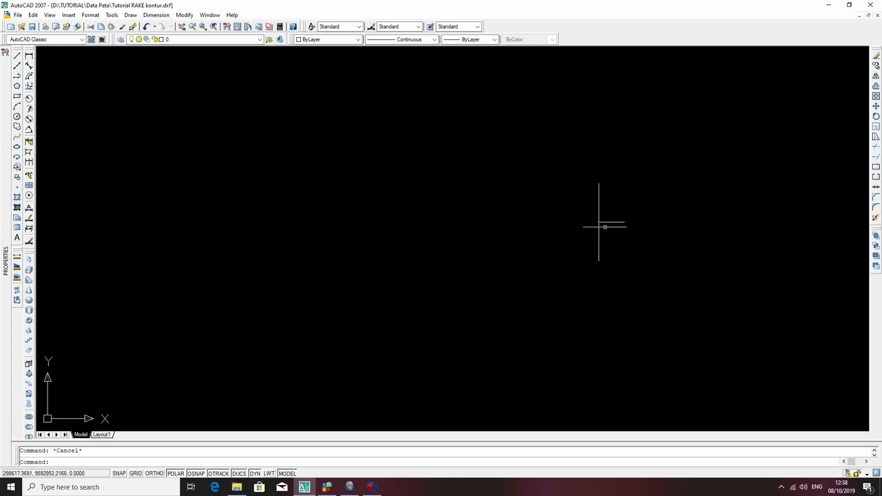
pyautogui.click(612, 235)
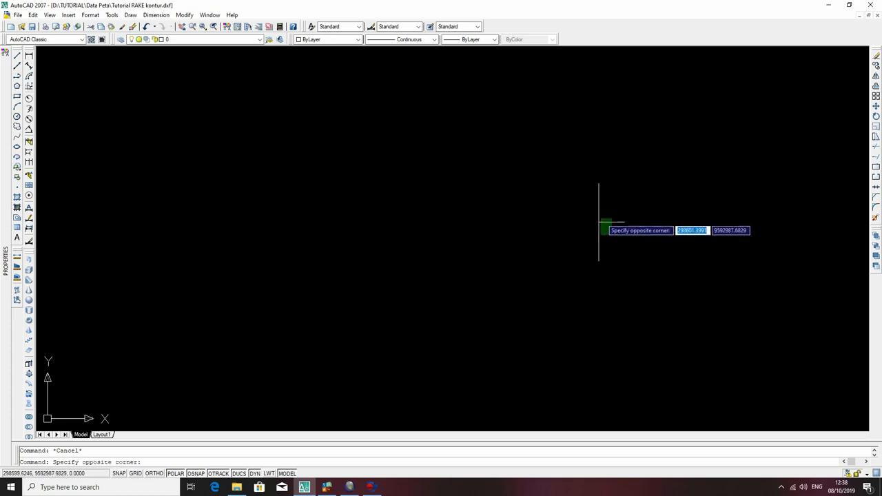
pyautogui.click(590, 214)
pyautogui.press('Escape')
pyautogui.click(516, 152)
pyautogui.click(628, 219)
pyautogui.click(588, 201)
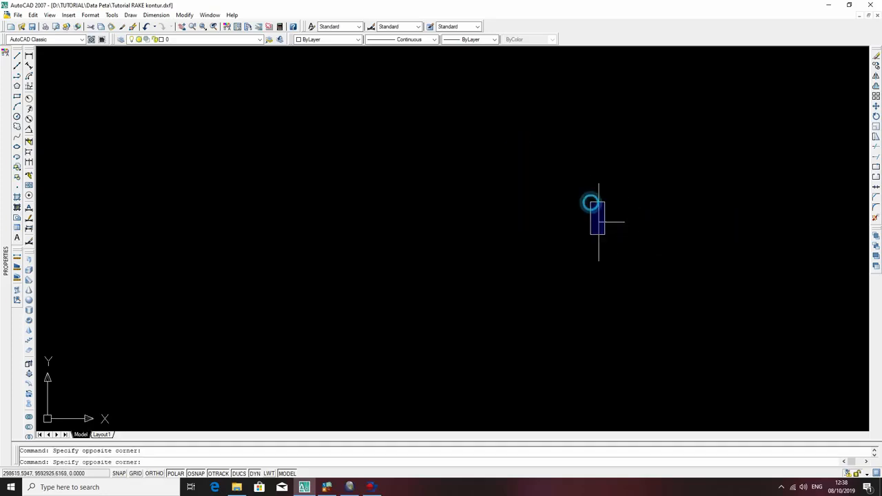
pyautogui.click(614, 250)
pyautogui.click(579, 203)
pyautogui.click(623, 247)
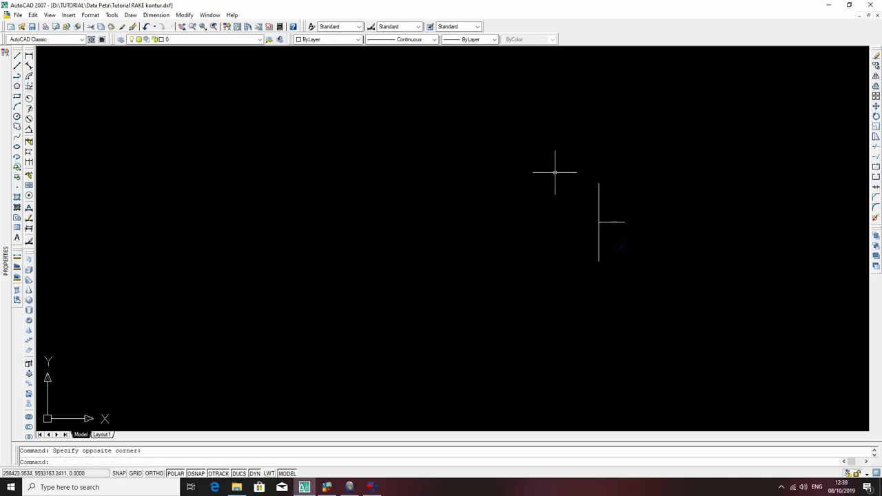
pyautogui.click(585, 166)
pyautogui.click(645, 295)
pyautogui.press('Escape')
# Examine the 120 m contours and their elevation labels on the contour map, and return to the T-shaped symbol.
pyautogui.scroll(-6, 634, 259)
pyautogui.moveTo(400, 312); pyautogui.dragTo(650, 134, button='middle')
pyautogui.scroll(5, 527, 212)
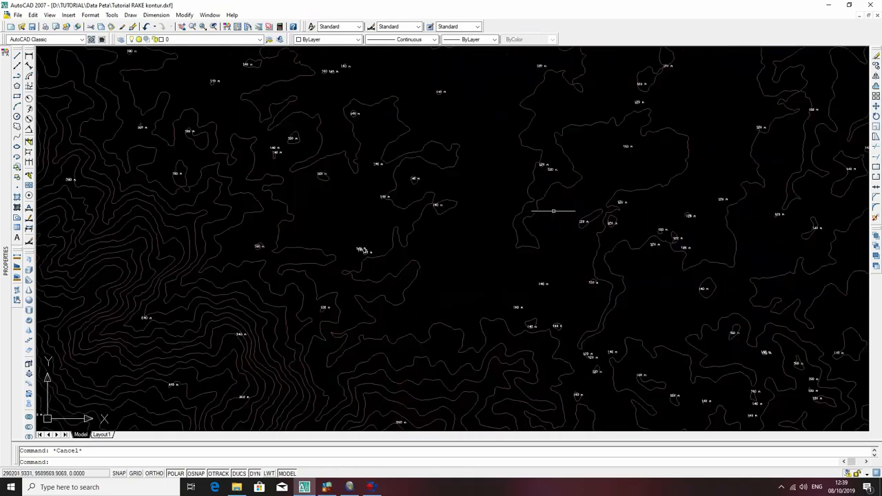
pyautogui.scroll(5, 562, 166)
pyautogui.click(581, 177)
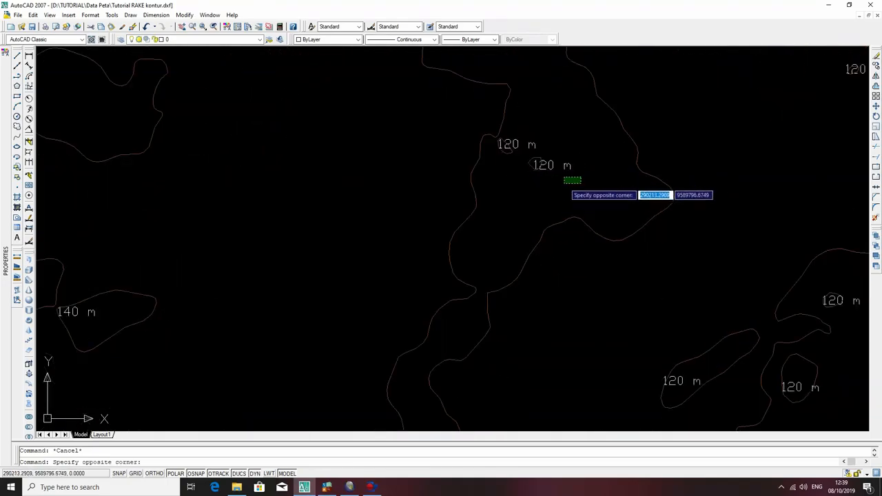
pyautogui.click(561, 184)
pyautogui.press('Escape')
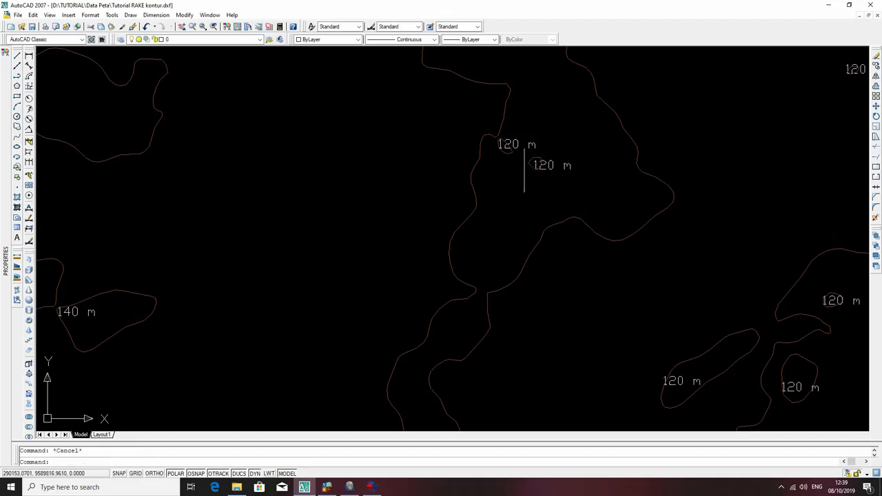
pyautogui.click(521, 149)
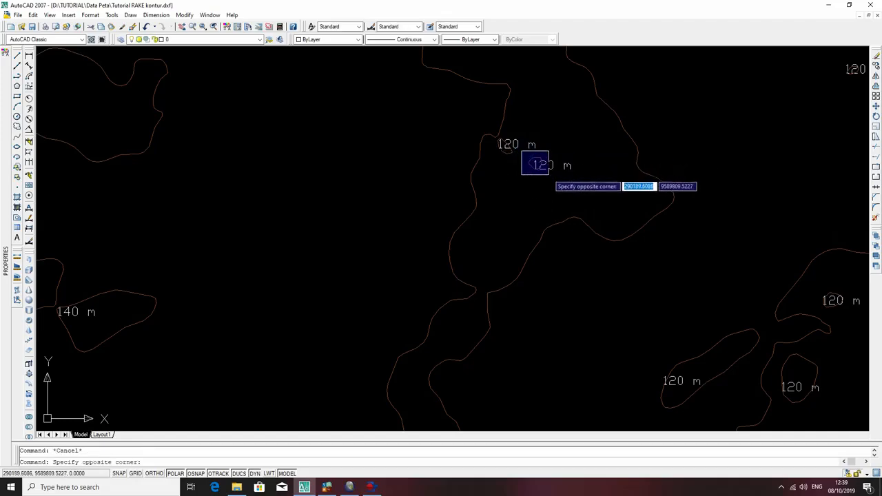
pyautogui.click(539, 173)
pyautogui.press('Escape')
pyautogui.scroll(-10, 535, 165)
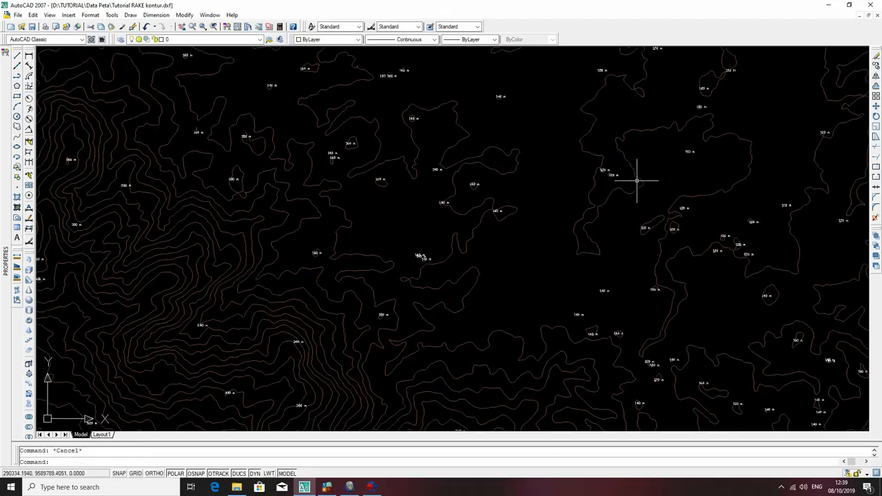
pyautogui.moveTo(586, 68); pyautogui.dragTo(533, 234, button='middle')
pyautogui.scroll(5, 536, 234)
pyautogui.scroll(3, 535, 237)
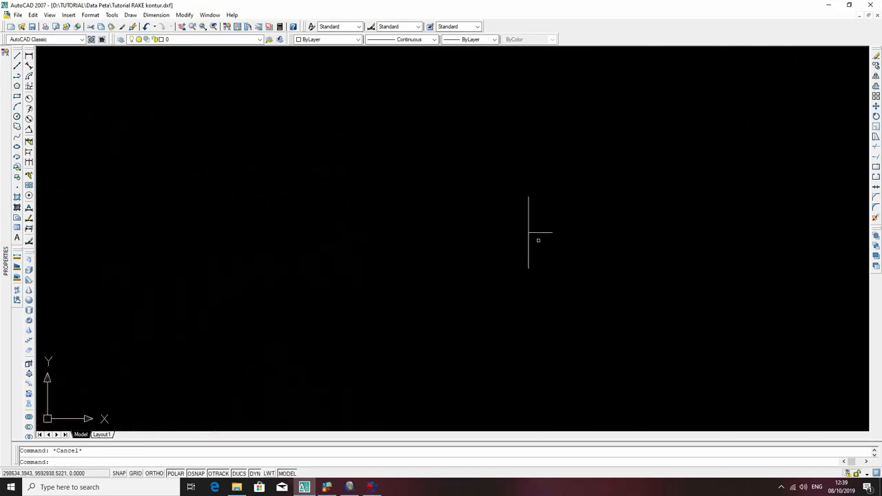
pyautogui.click(536, 239)
pyautogui.click(526, 226)
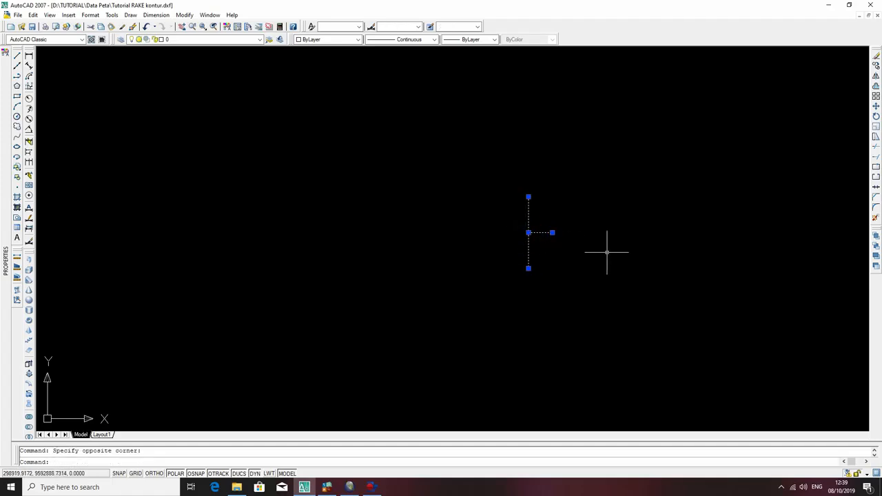
pyautogui.write('ro')
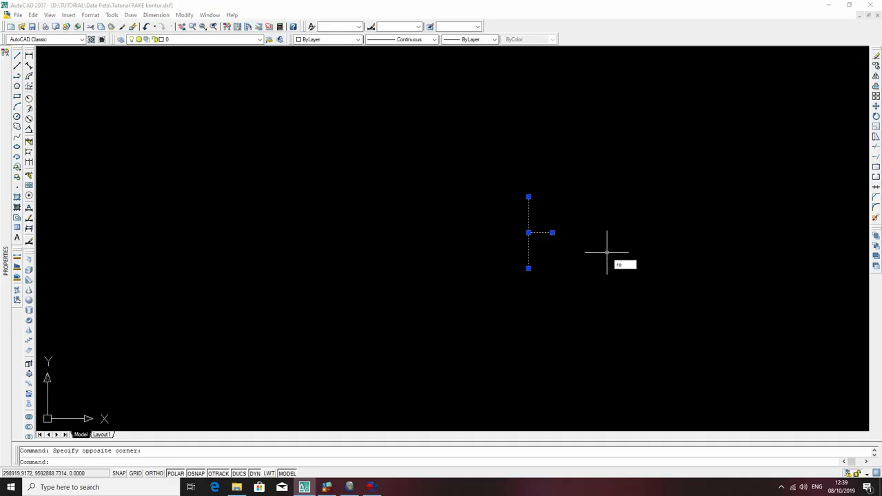
pyautogui.press('Escape')
# Copy the T-shaped symbol, using its line junction as base point, to twelve scattered positions west of the original.
pyautogui.click(542, 244)
pyautogui.click(525, 224)
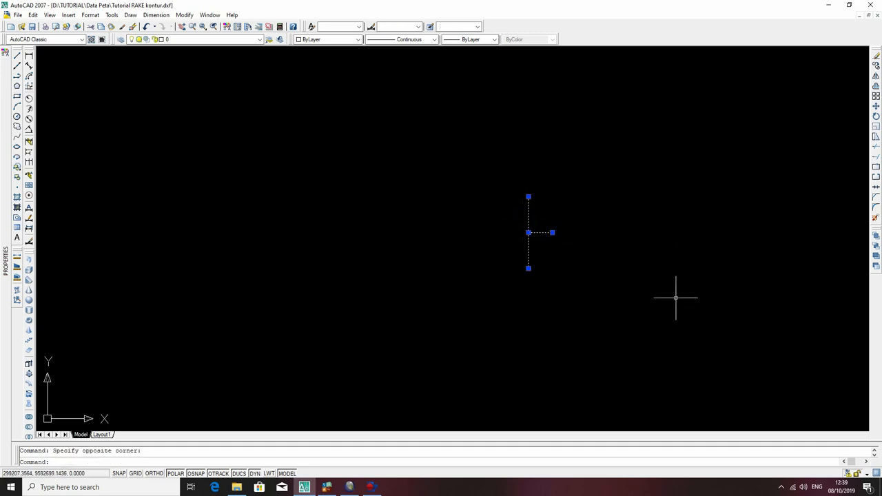
pyautogui.write('co')
pyautogui.press('Return')
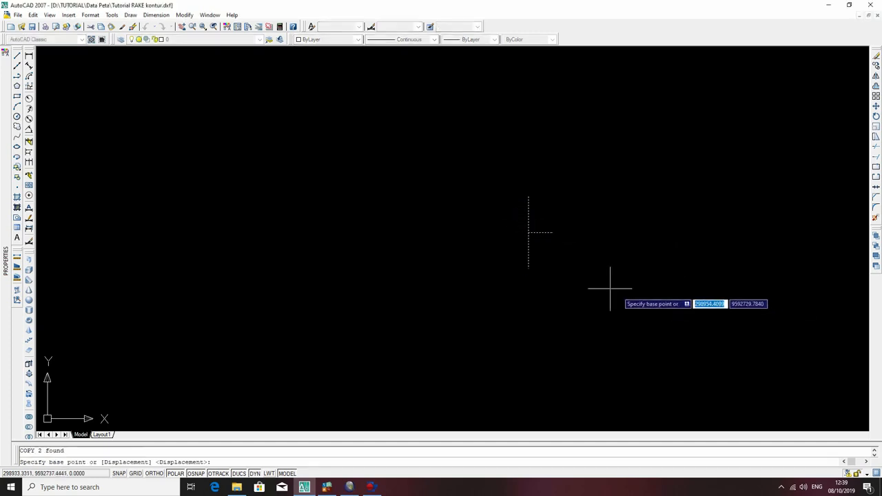
pyautogui.click(528, 233)
pyautogui.click(358, 275)
pyautogui.click(245, 299)
pyautogui.click(214, 183)
pyautogui.click(147, 146)
pyautogui.click(141, 249)
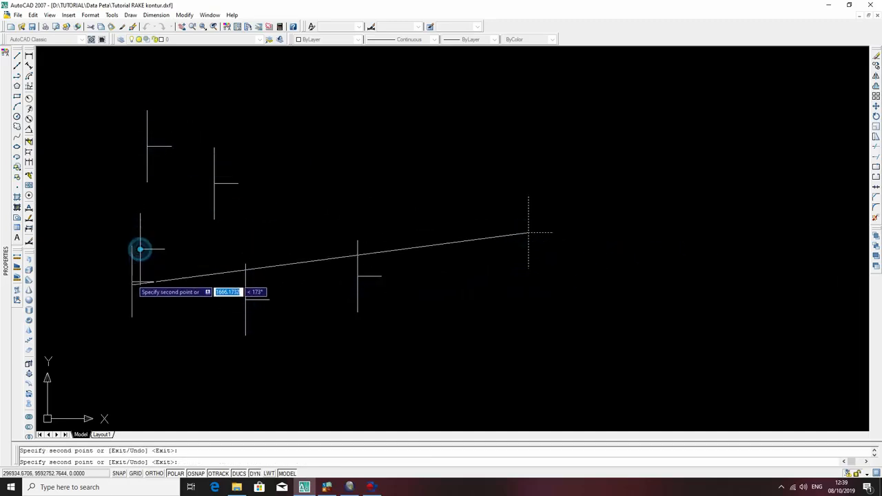
pyautogui.click(106, 321)
pyautogui.click(180, 363)
pyautogui.click(303, 375)
pyautogui.click(457, 310)
pyautogui.click(442, 151)
pyautogui.click(308, 220)
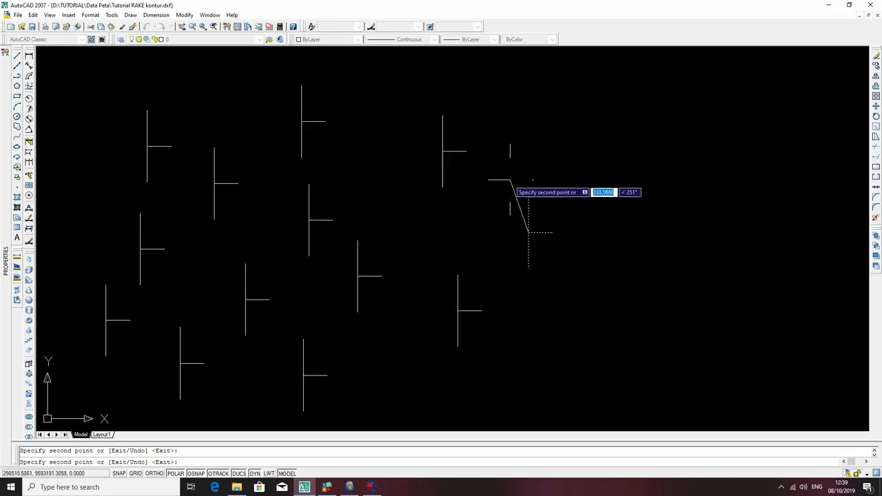
pyautogui.press('Escape')
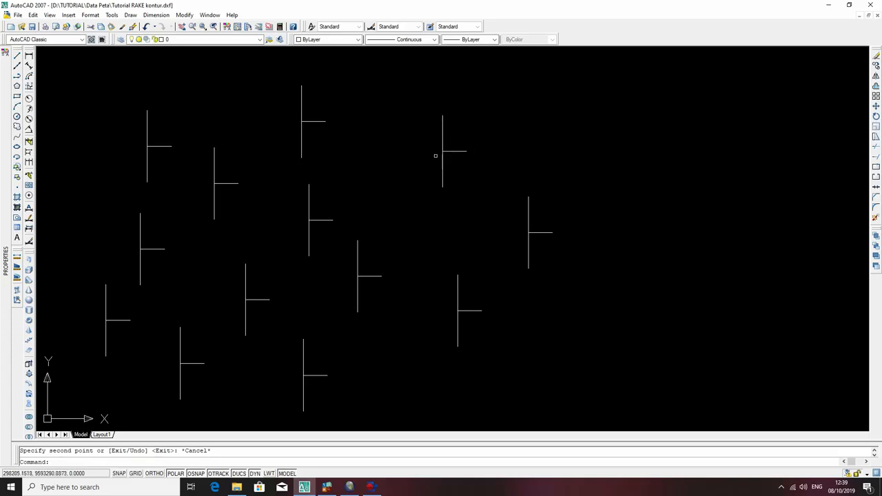
# Rotate the copied symbol just northwest of the original by 45 degrees about its line junction.
pyautogui.click(450, 154)
pyautogui.click(425, 140)
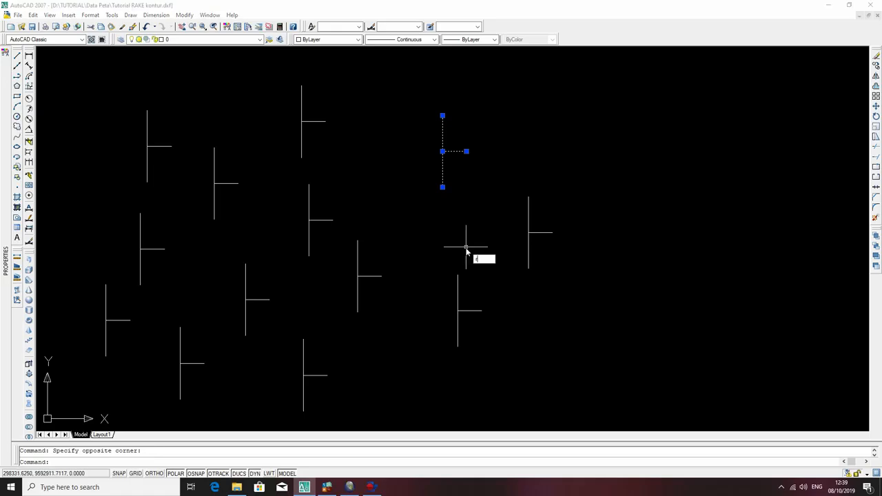
pyautogui.press('Return')
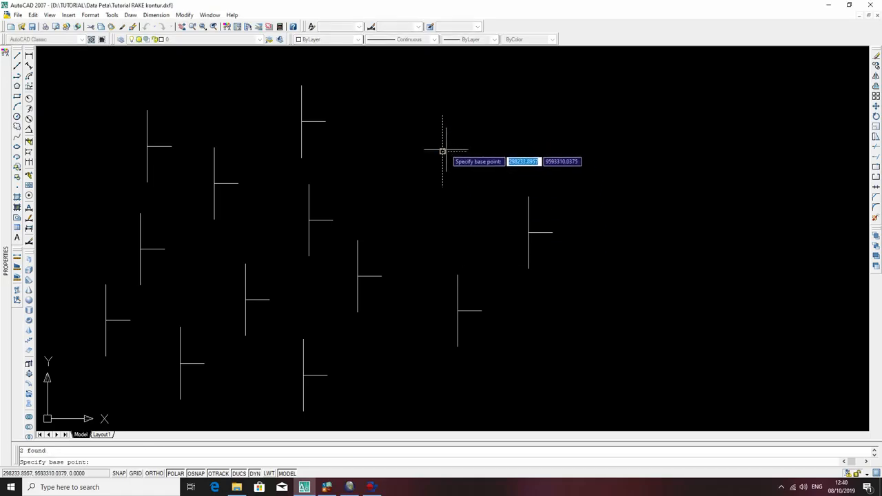
pyautogui.click(442, 151)
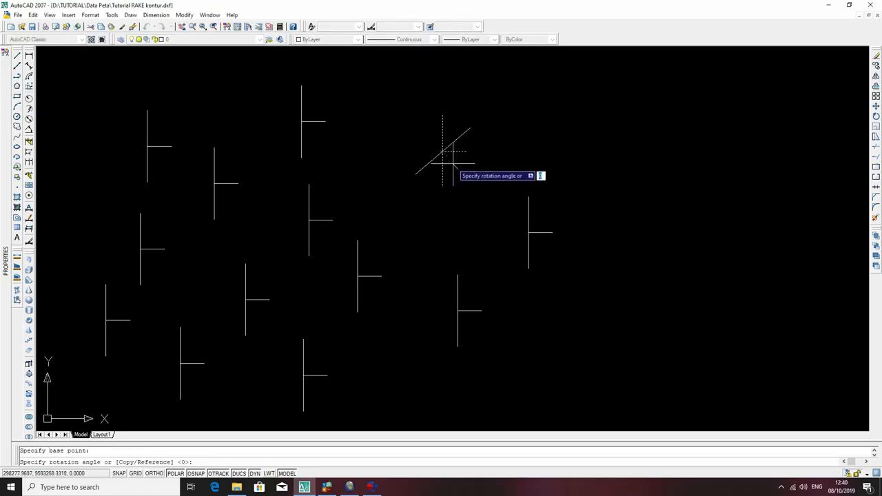
pyautogui.write('45')
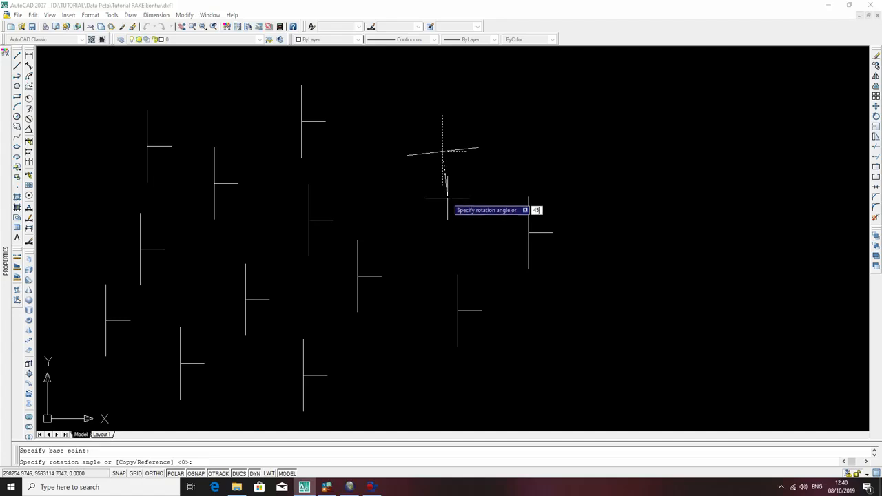
pyautogui.press('Return')
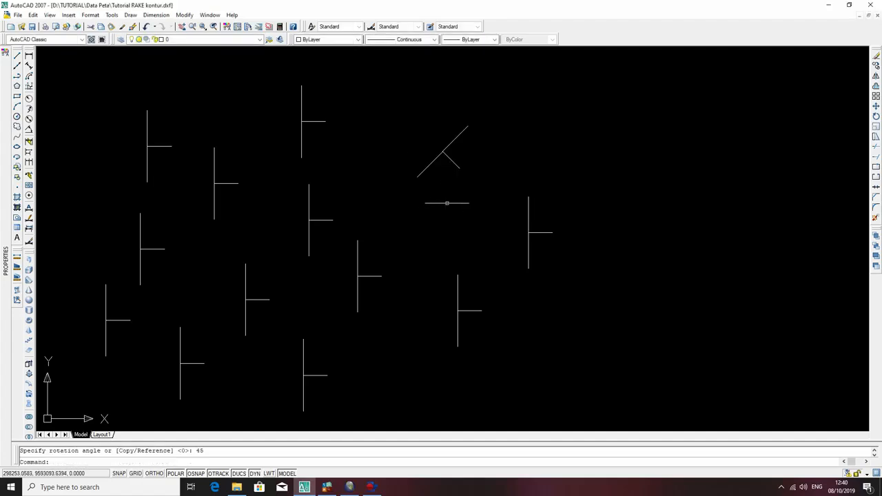
# Undo the 45-degree rotation of the copied symbol.
pyautogui.click(451, 155)
pyautogui.click(435, 146)
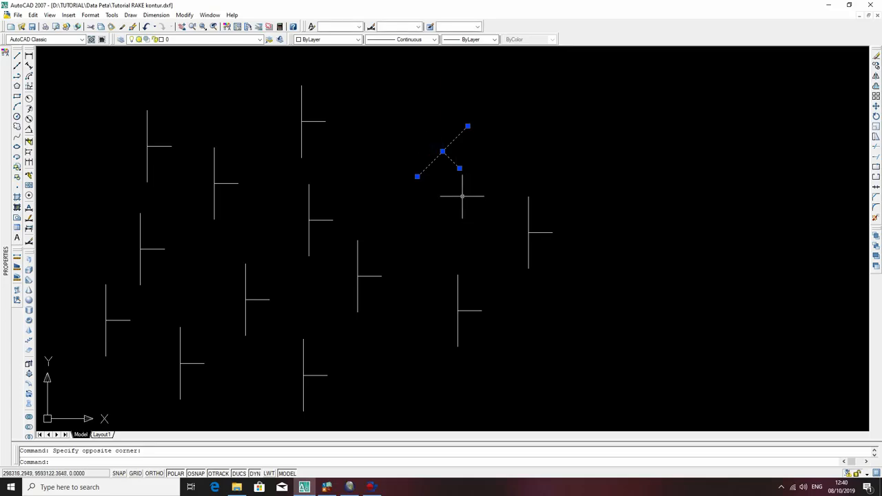
pyautogui.write('ro')
pyautogui.press('Return')
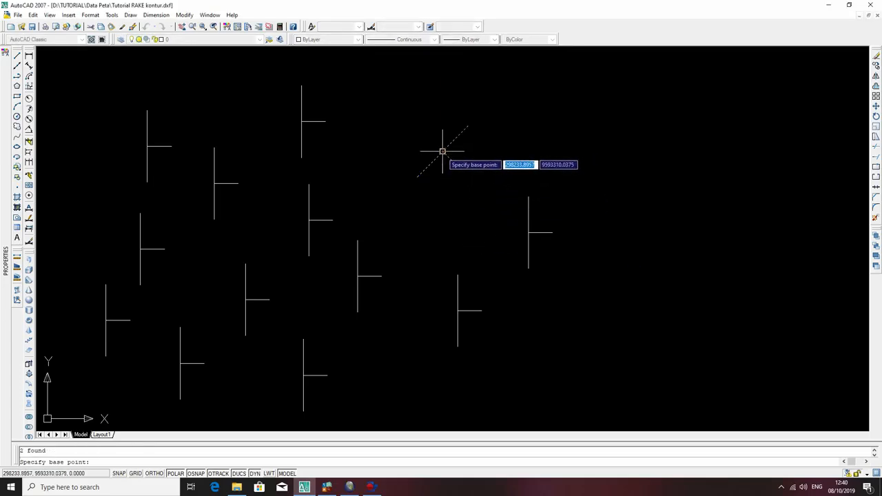
pyautogui.press('Escape')
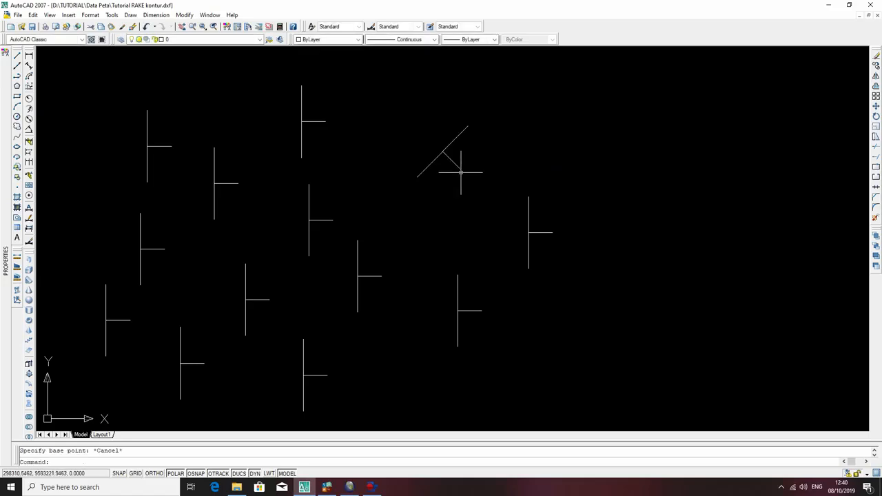
pyautogui.hotkey('ctrl', 'z')
pyautogui.click(457, 165)
pyautogui.click(429, 138)
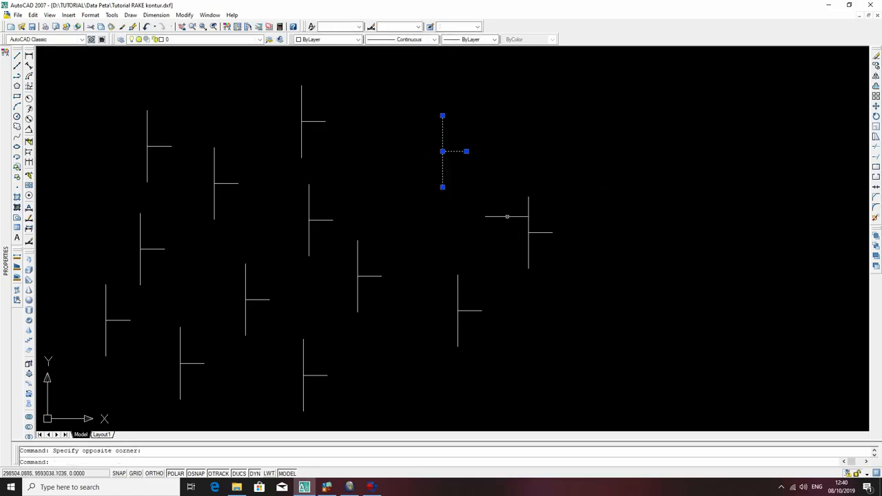
pyautogui.write('r')
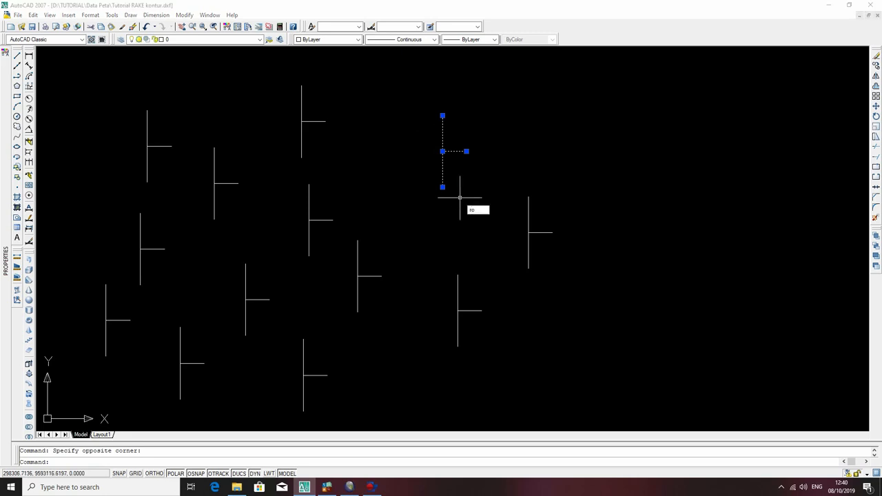
pyautogui.write('o')
pyautogui.press('Return')
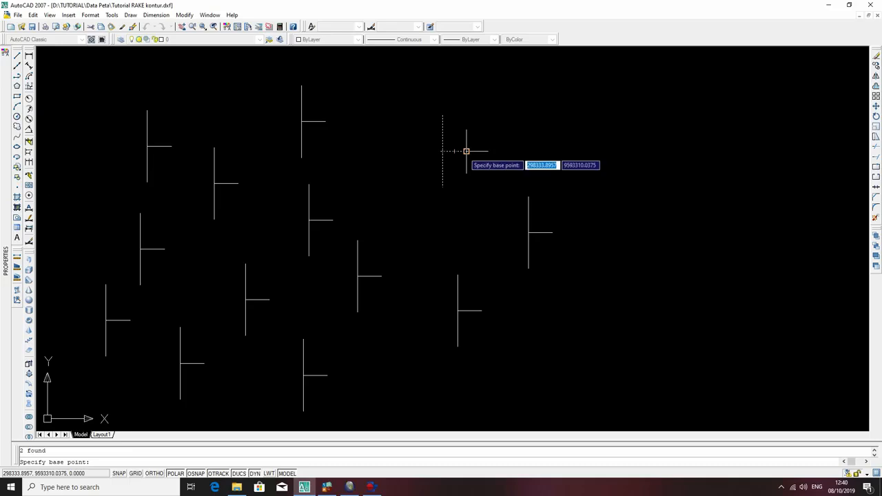
pyautogui.click(443, 186)
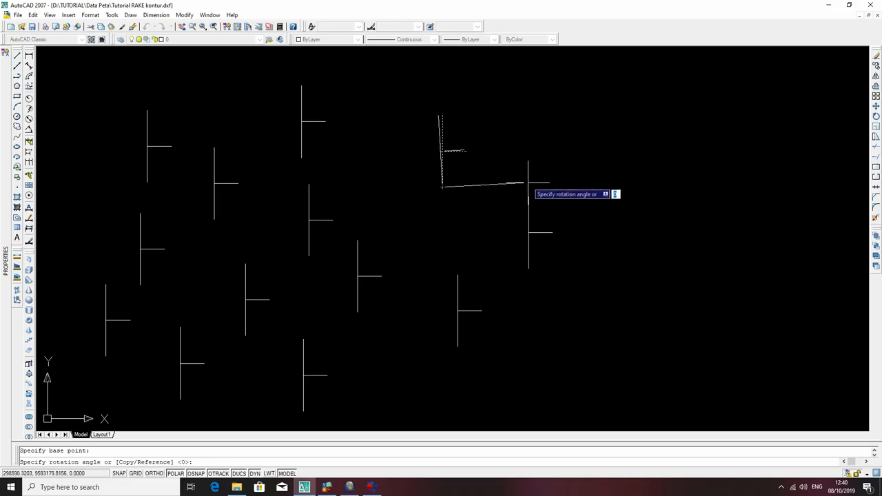
pyautogui.press('Escape')
# Rotate the copied symbol just northwest of the original by 60 degrees about its line junction.
pyautogui.click(451, 162)
pyautogui.click(441, 144)
pyautogui.write('ro')
pyautogui.press('Return')
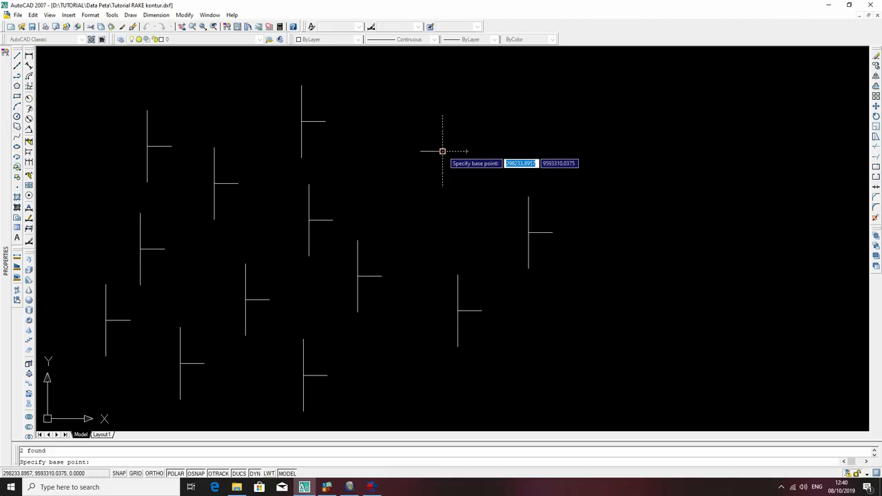
pyautogui.click(443, 151)
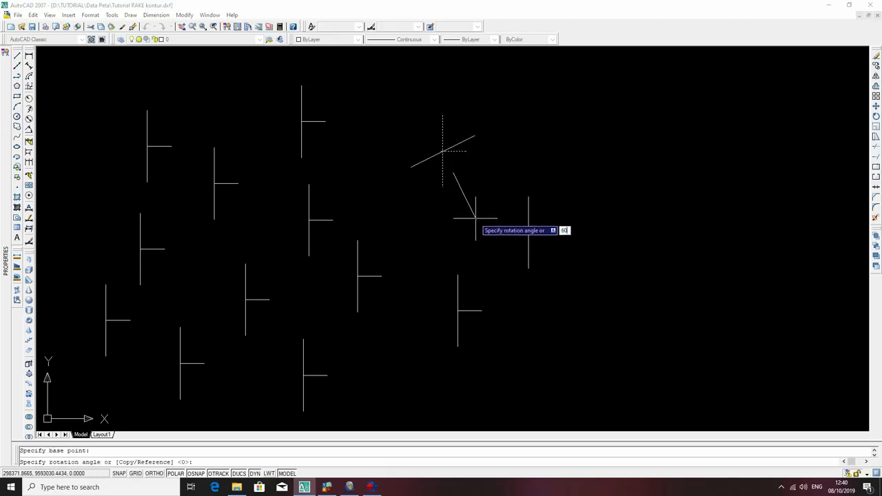
pyautogui.press('Return')
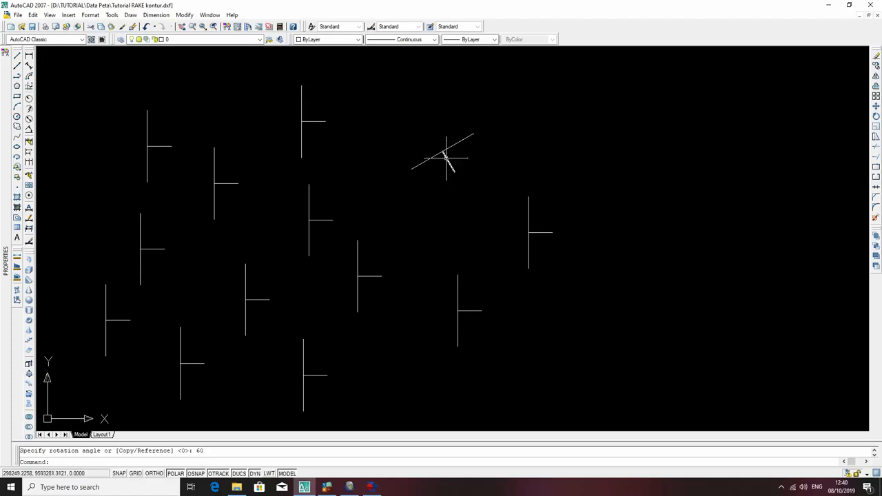
pyautogui.click(451, 153)
pyautogui.click(416, 138)
pyautogui.press('Escape')
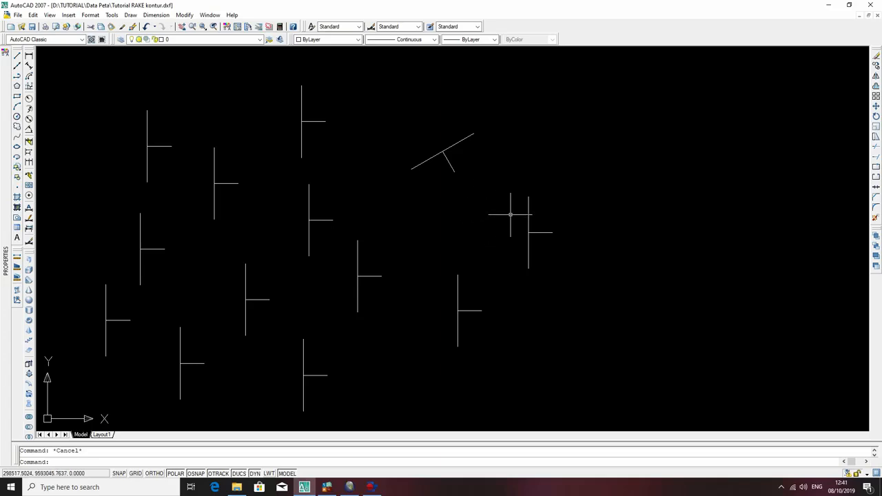
# Start a polyline at the upper end of the original symbol's long line with a 50-unit segment to the west.
pyautogui.write('pl')
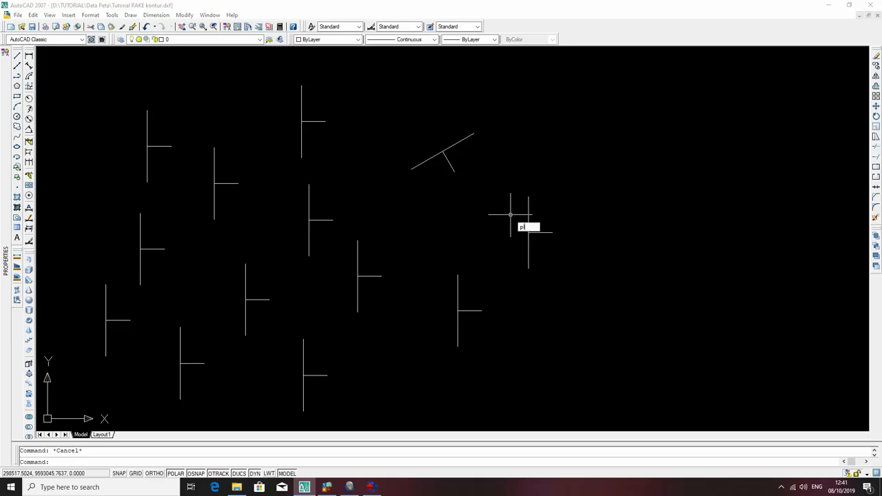
pyautogui.press('Return')
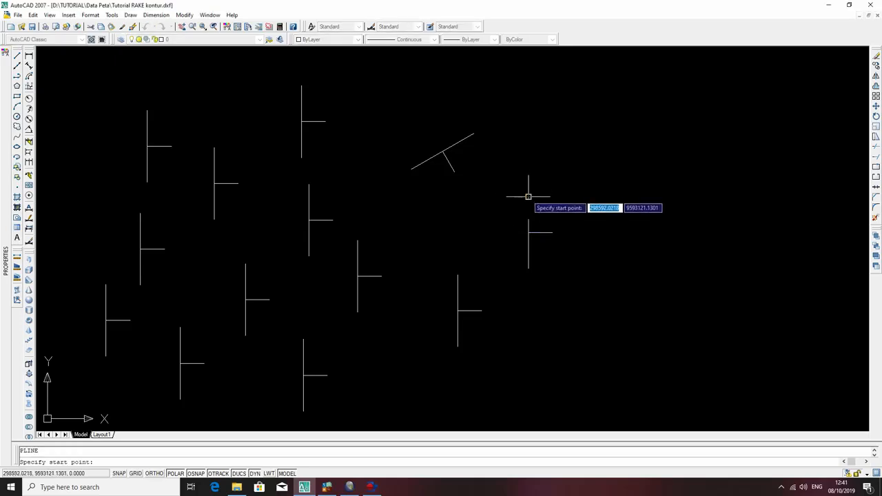
pyautogui.click(528, 197)
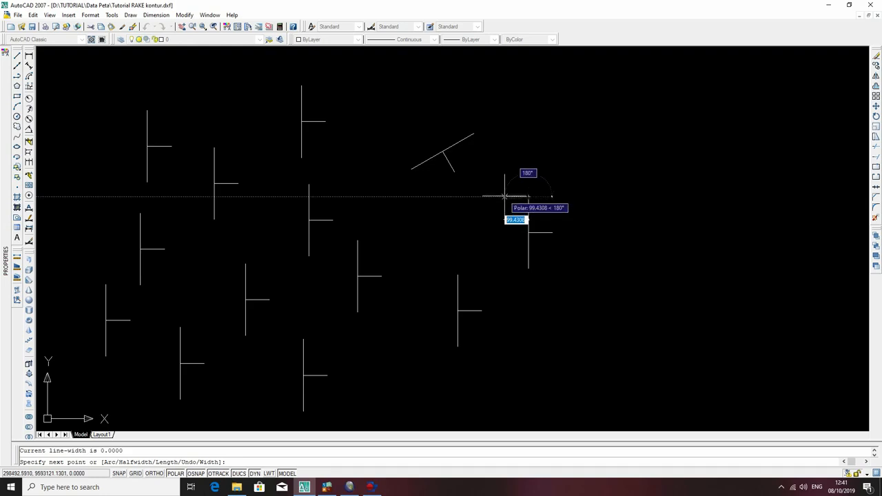
pyautogui.write('50')
pyautogui.press('Return')
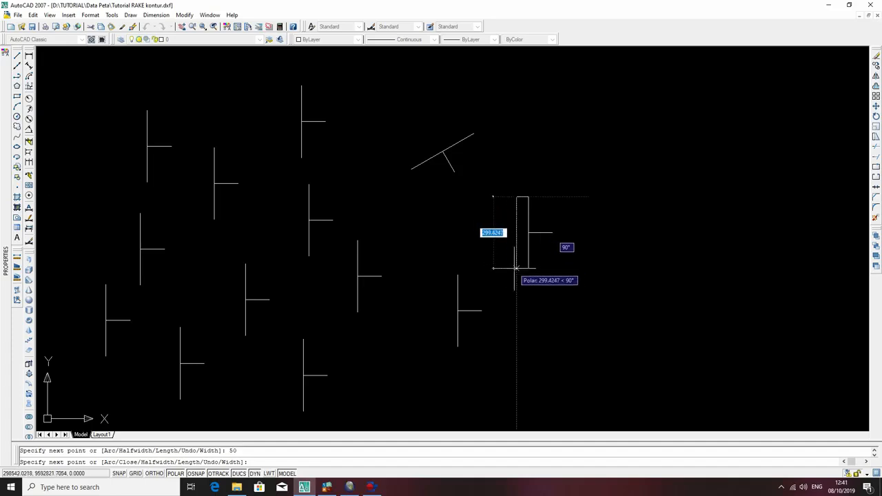
# Continue the polyline 300 units south, across to the long line's lower end and back to its start, forming a narrow rectangle.
pyautogui.scroll(3, 522, 248)
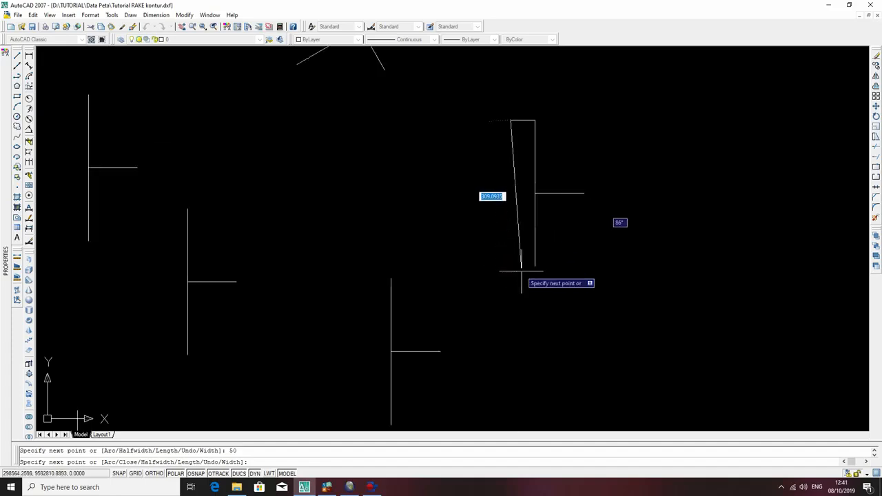
pyautogui.scroll(4, 525, 238)
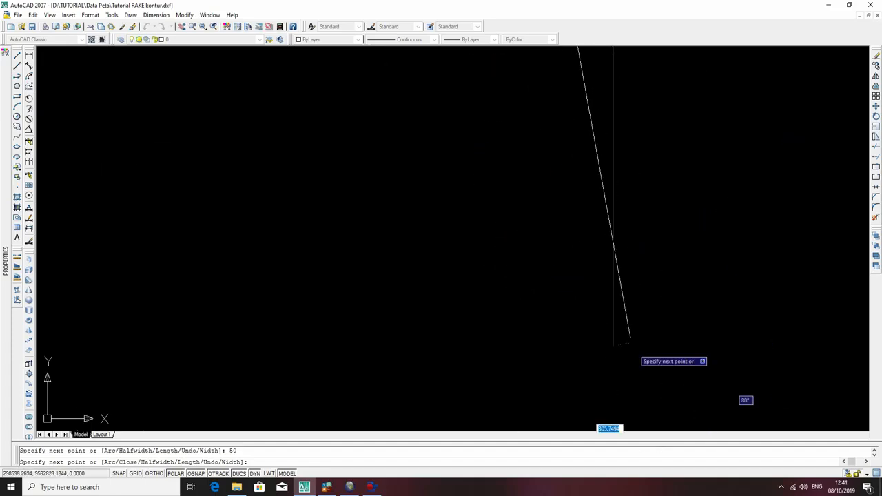
pyautogui.moveTo(624, 368); pyautogui.dragTo(600, 294, button='middle')
pyautogui.moveTo(597, 393); pyautogui.dragTo(588, 305, button='middle')
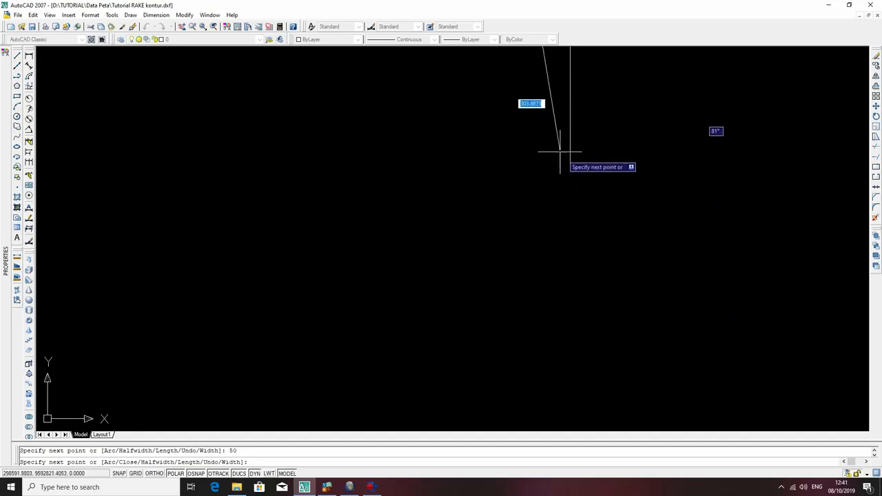
pyautogui.moveTo(560, 151); pyautogui.dragTo(585, 192, button='middle')
pyautogui.scroll(5, 585, 192)
pyautogui.scroll(3, 696, 399)
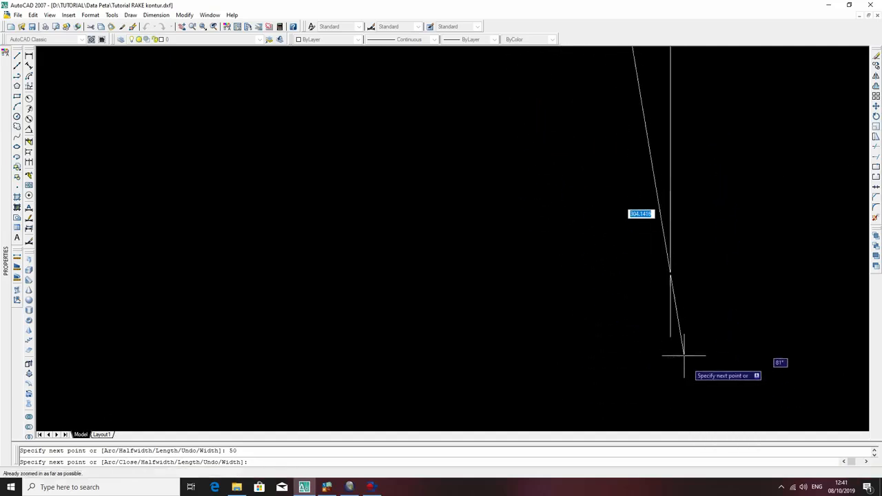
pyautogui.scroll(-6, 653, 347)
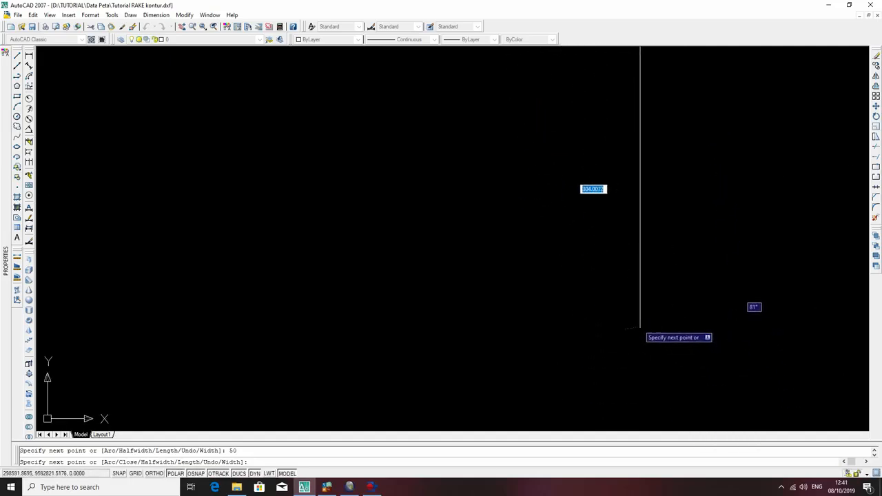
pyautogui.scroll(4, 631, 315)
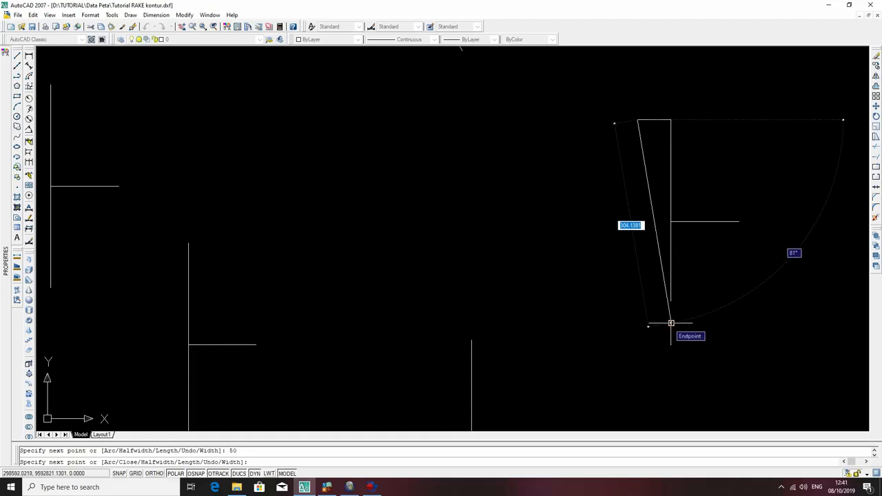
pyautogui.click(637, 322)
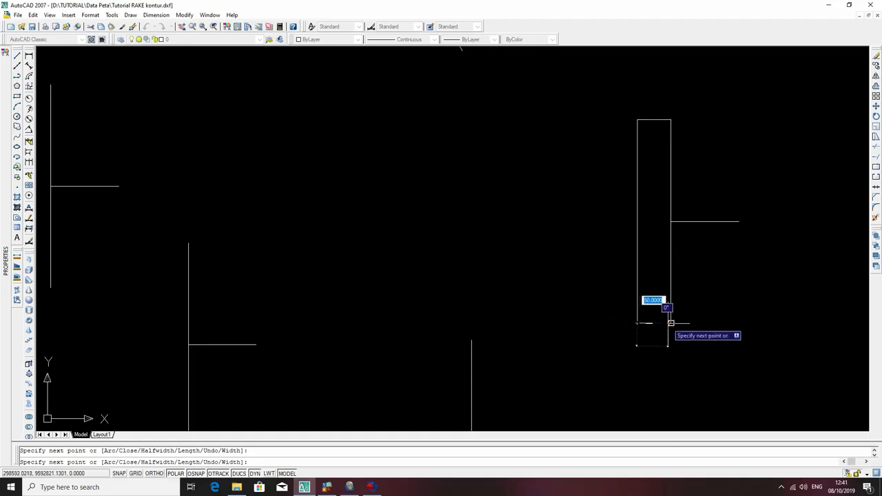
pyautogui.click(670, 323)
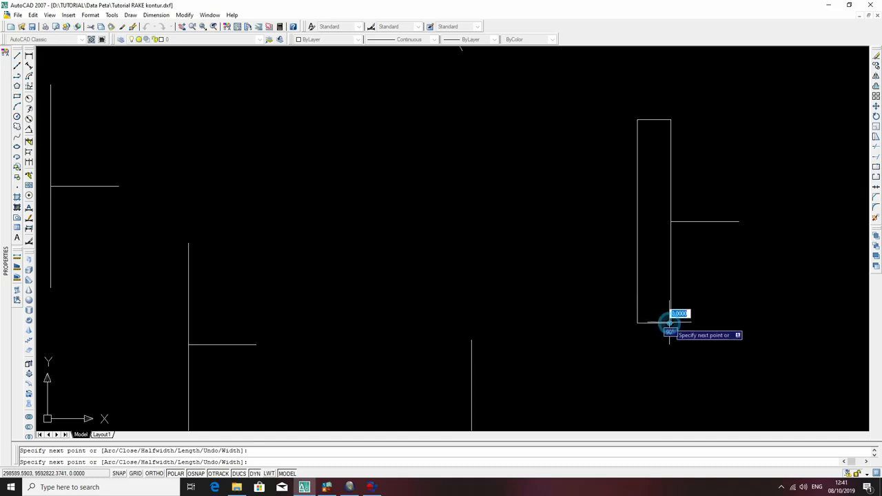
pyautogui.click(670, 119)
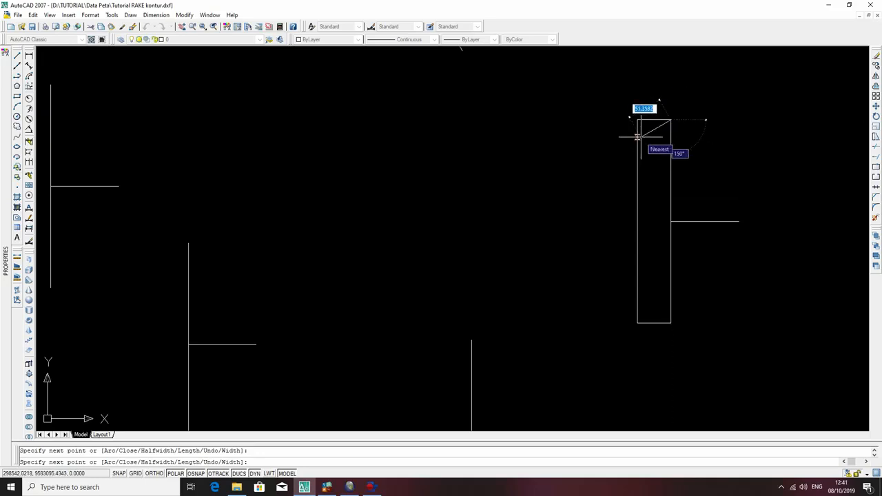
pyautogui.press('Escape')
pyautogui.click(637, 184)
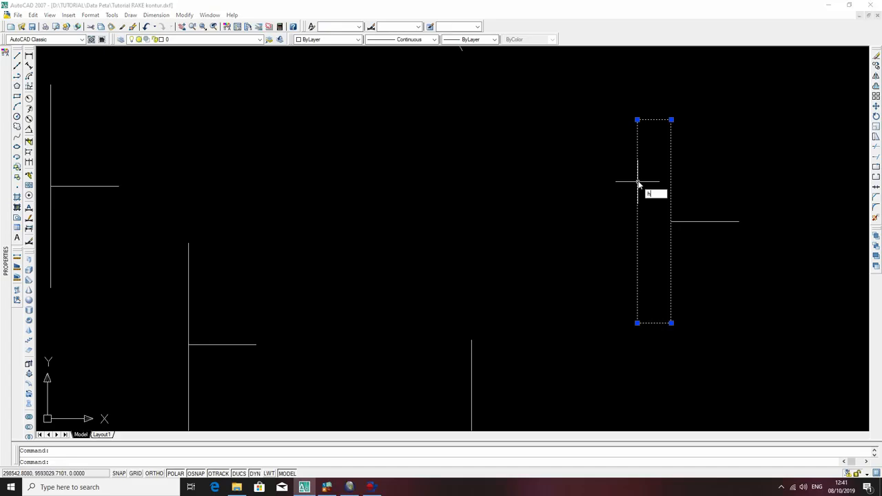
pyautogui.press('Return')
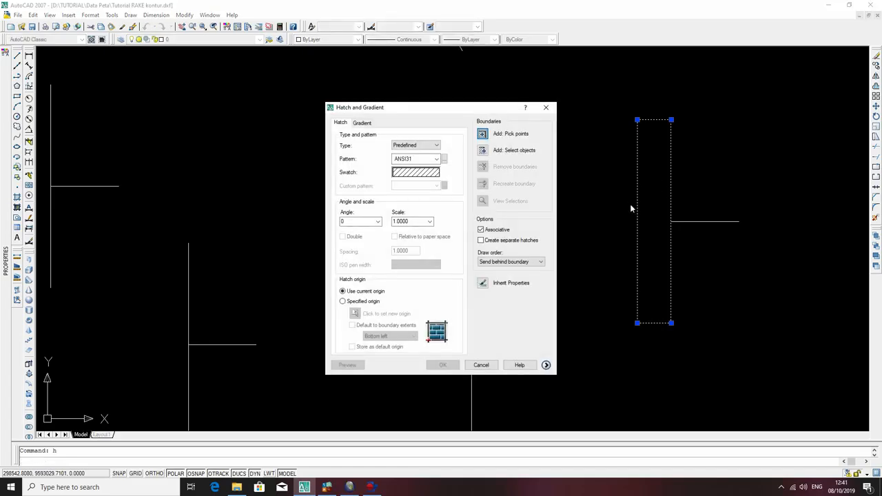
pyautogui.press('Escape')
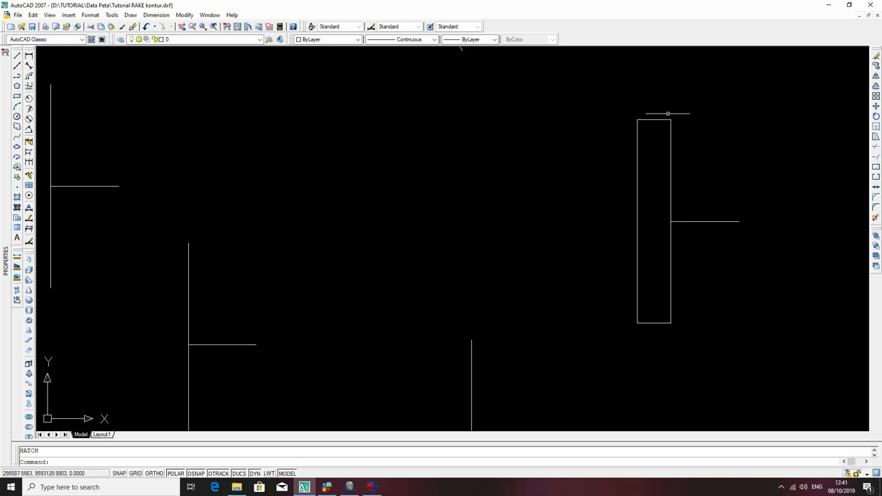
# Fill the inside of the narrow rectangle beside the original symbol with a SOLID hatch in Green.
pyautogui.click(637, 145)
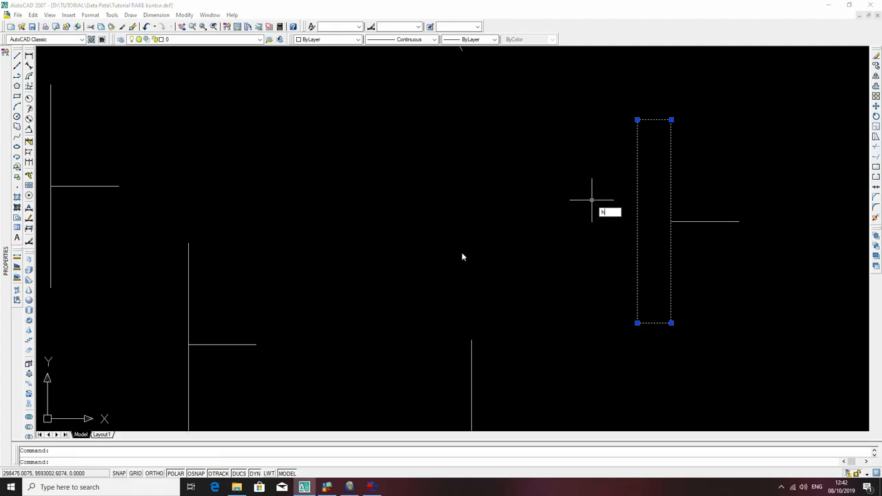
pyautogui.press('Return')
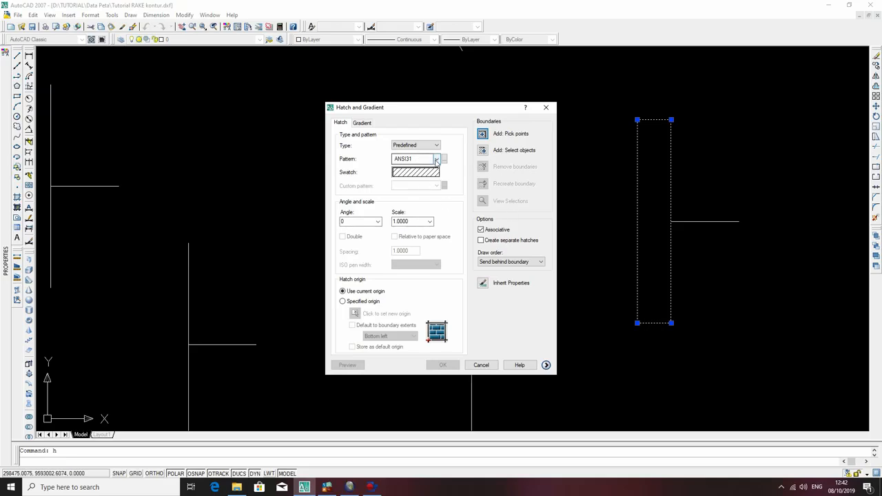
pyautogui.click(436, 159)
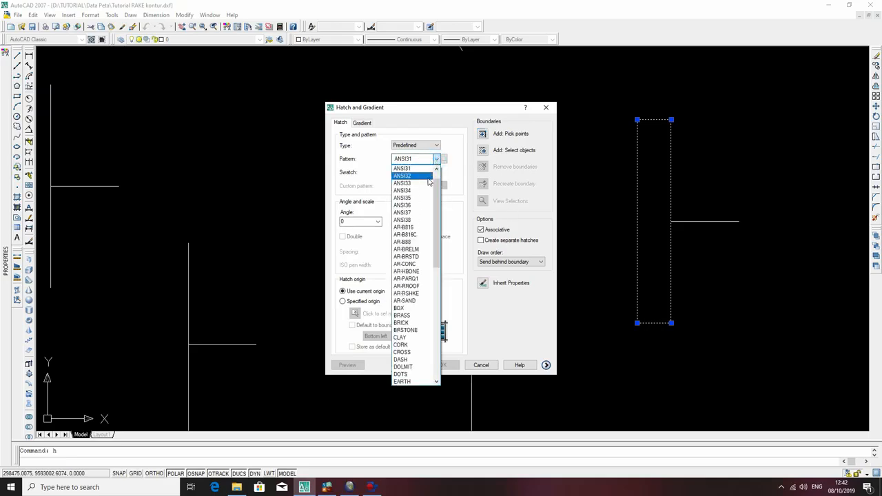
pyautogui.click(421, 169)
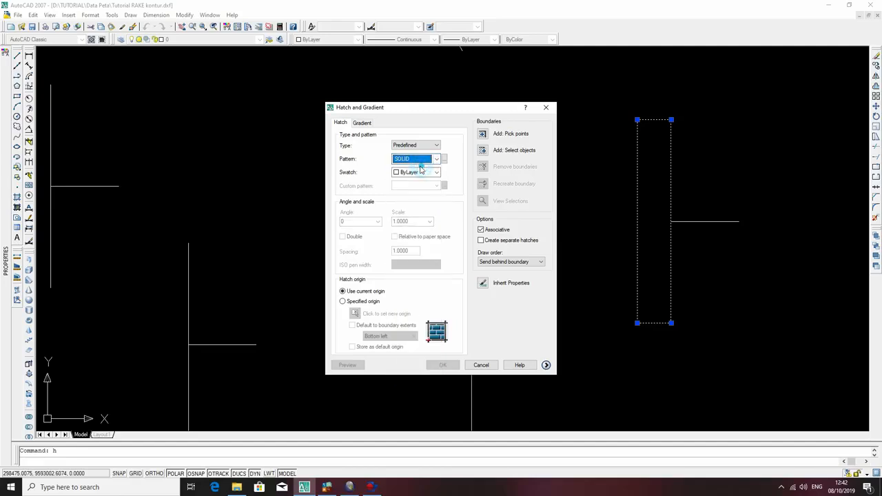
pyautogui.click(432, 174)
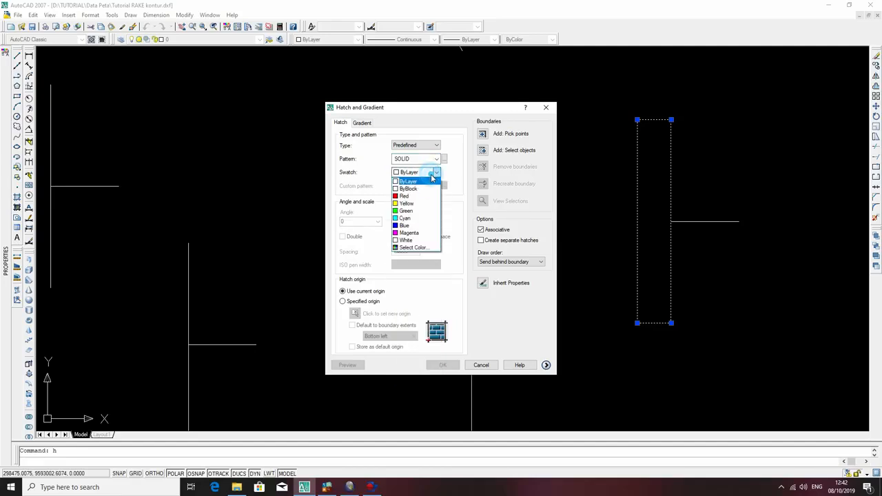
pyautogui.click(424, 212)
pyautogui.click(482, 135)
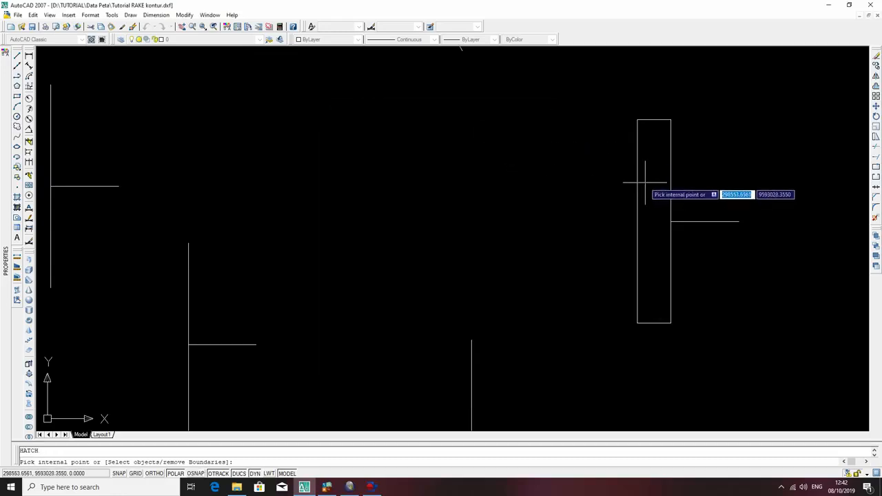
pyautogui.click(645, 188)
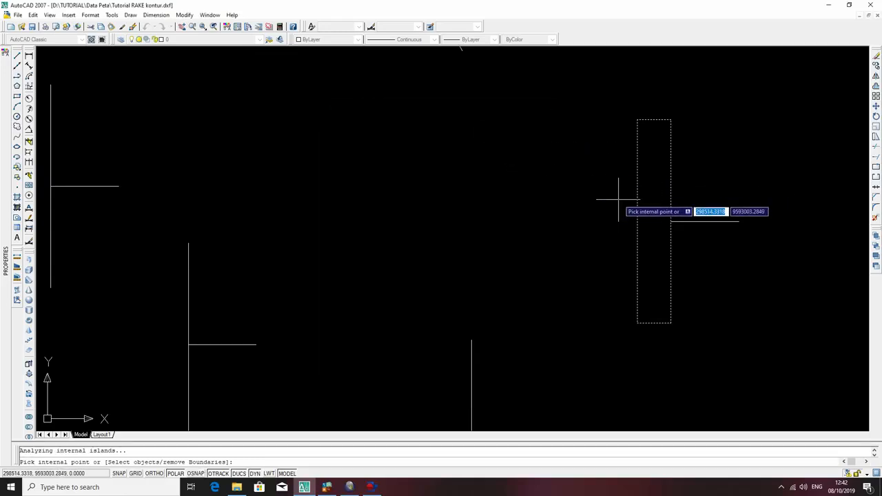
pyautogui.press('Return')
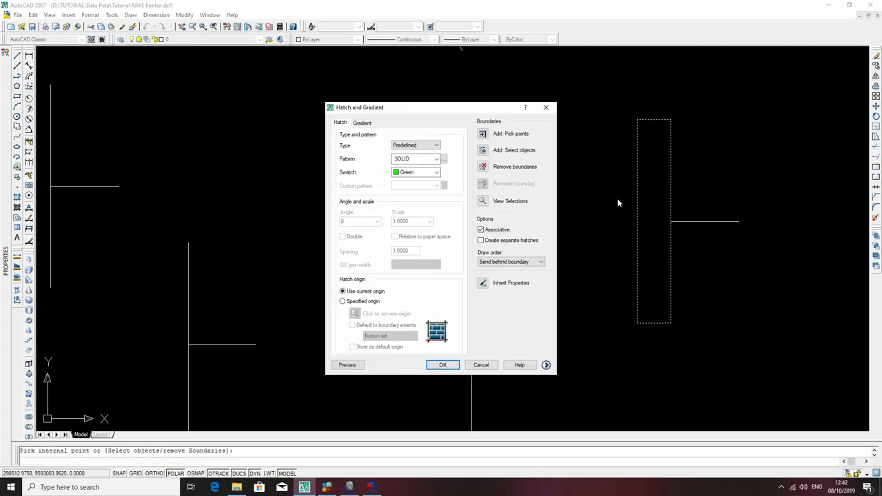
pyautogui.press('Return')
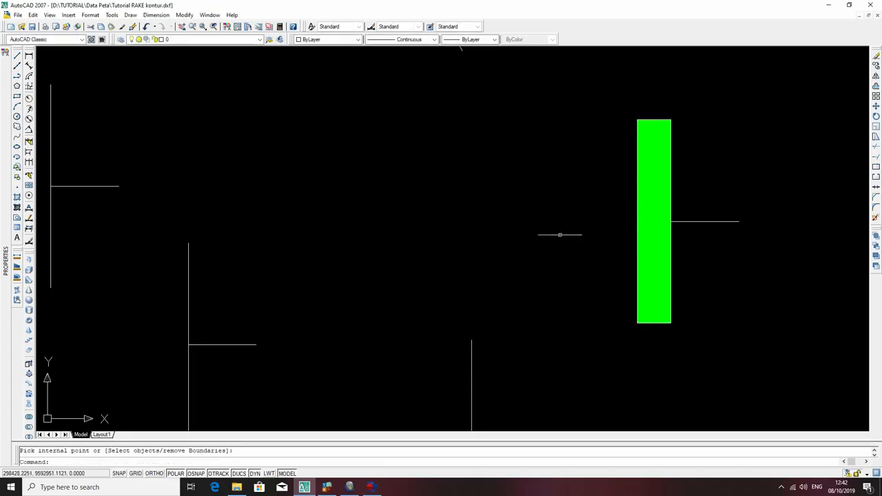
# Start another hatch and set its predefined pattern to CLAY.
pyautogui.write('h')
pyautogui.press('Return')
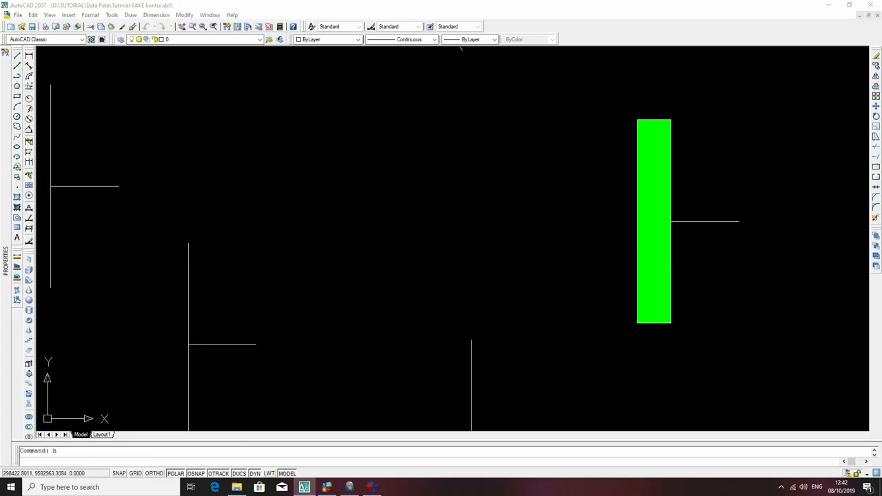
pyautogui.click(437, 160)
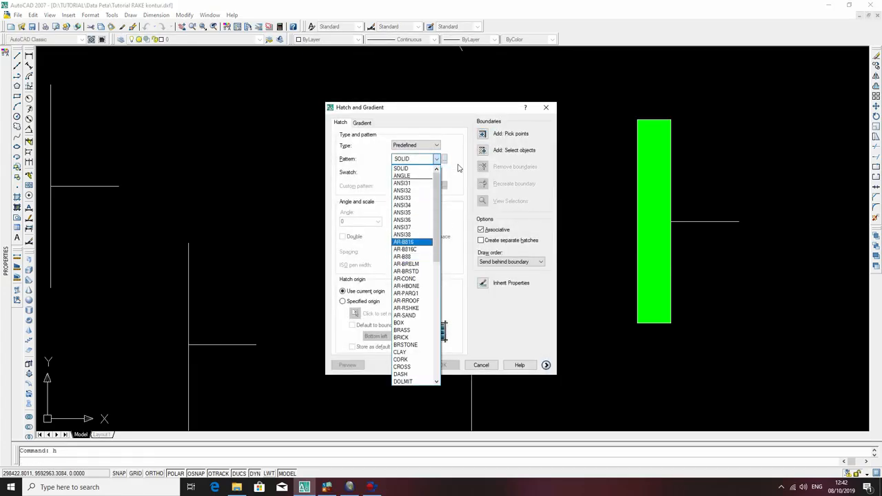
pyautogui.scroll(-4, 414, 344)
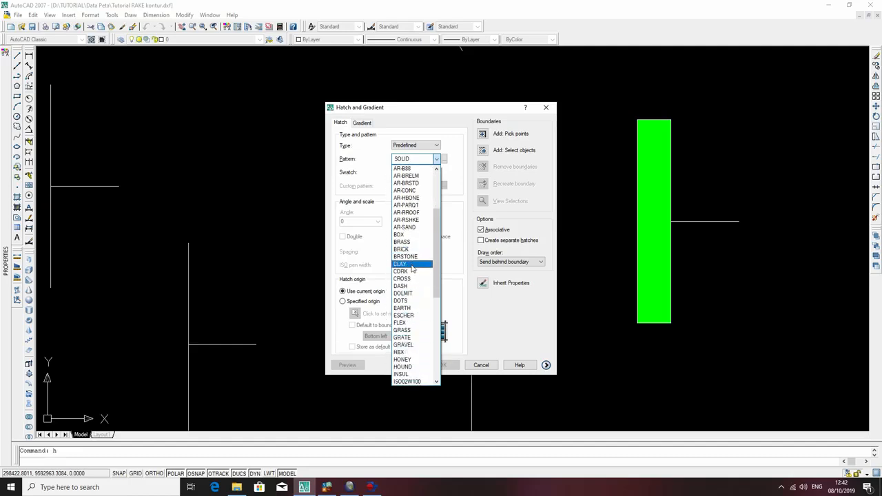
pyautogui.click(414, 264)
pyautogui.click(445, 159)
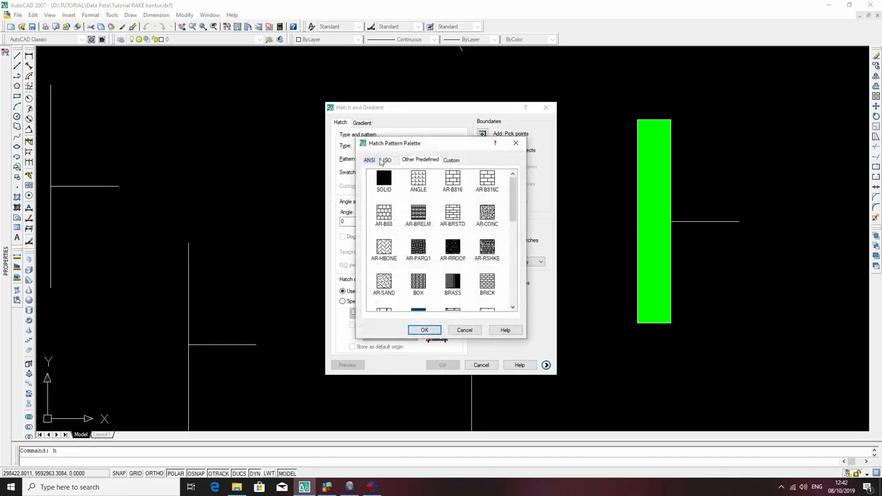
pyautogui.press('Escape')
# Choose DASH from the other predefined hatch patterns as the hatch's pattern.
pyautogui.click(445, 159)
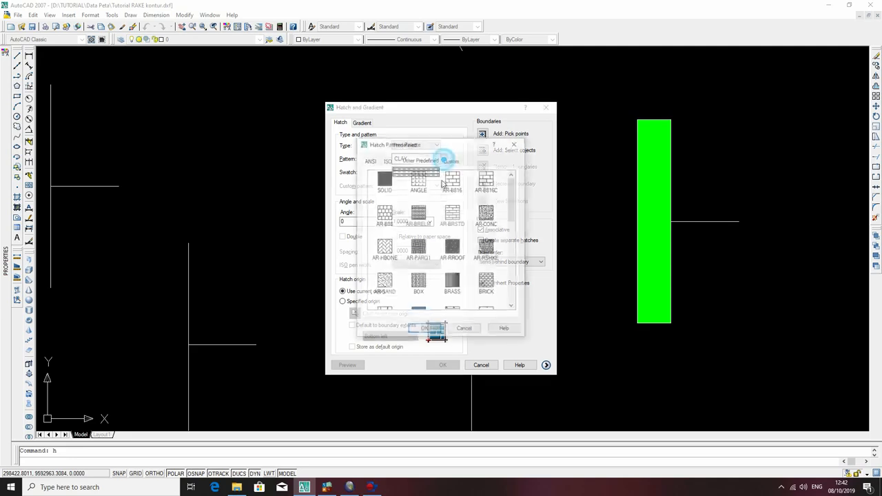
pyautogui.scroll(-1, 443, 255)
pyautogui.scroll(-1, 443, 255)
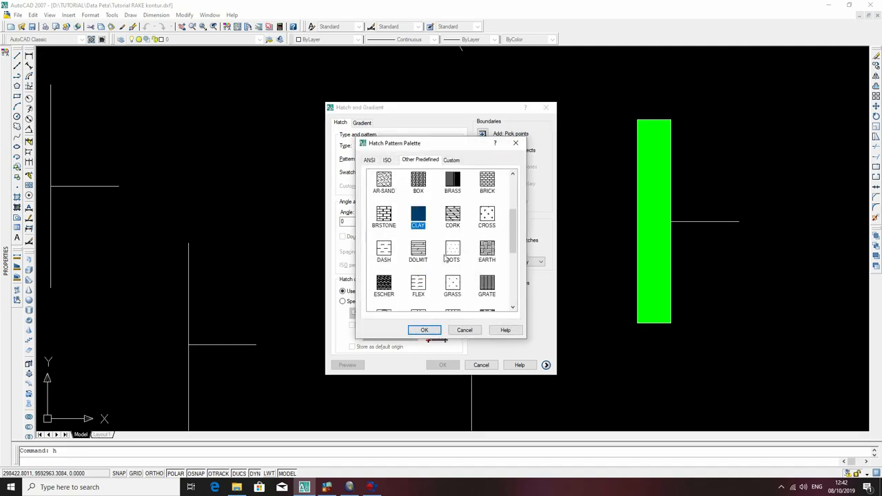
pyautogui.click(384, 254)
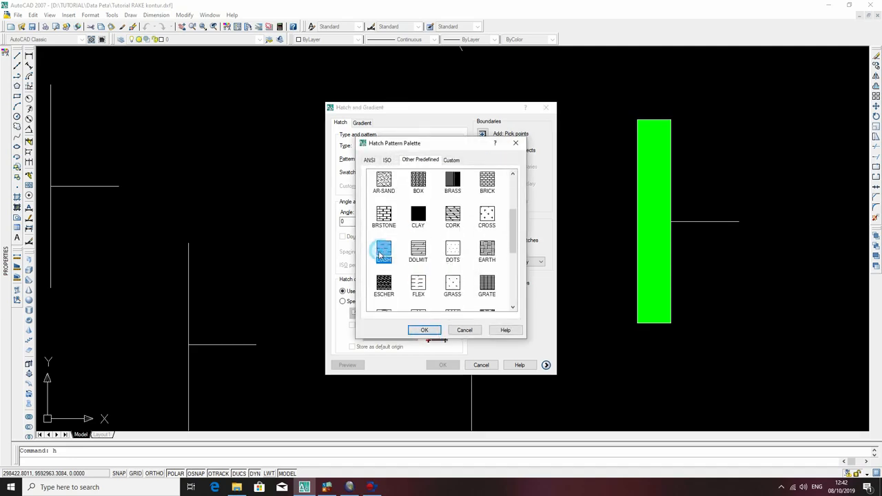
pyautogui.scroll(3, 420, 225)
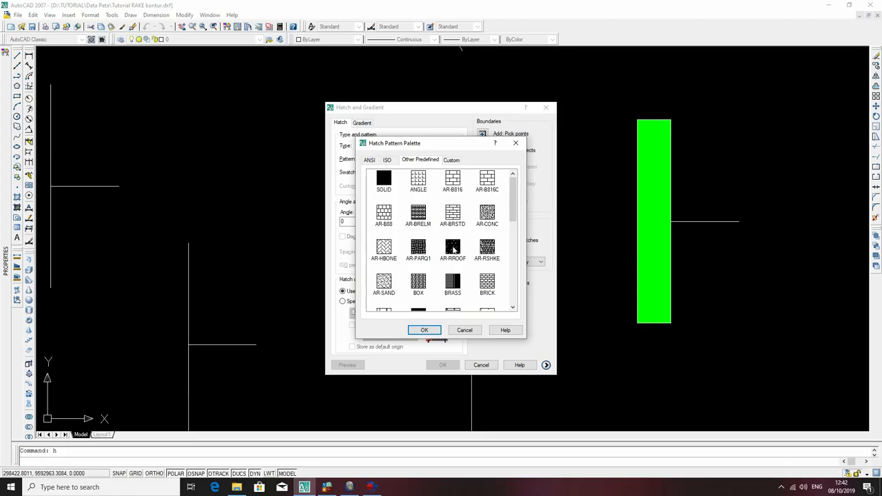
pyautogui.scroll(-6, 461, 242)
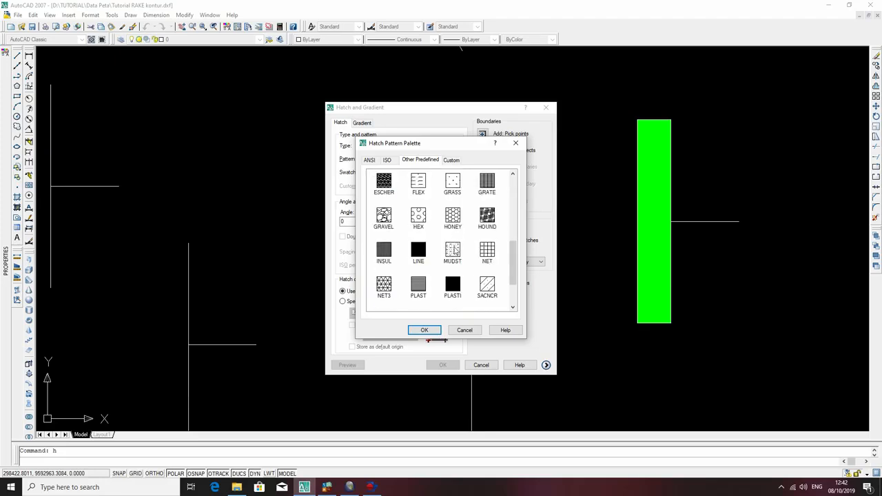
pyautogui.scroll(3, 454, 253)
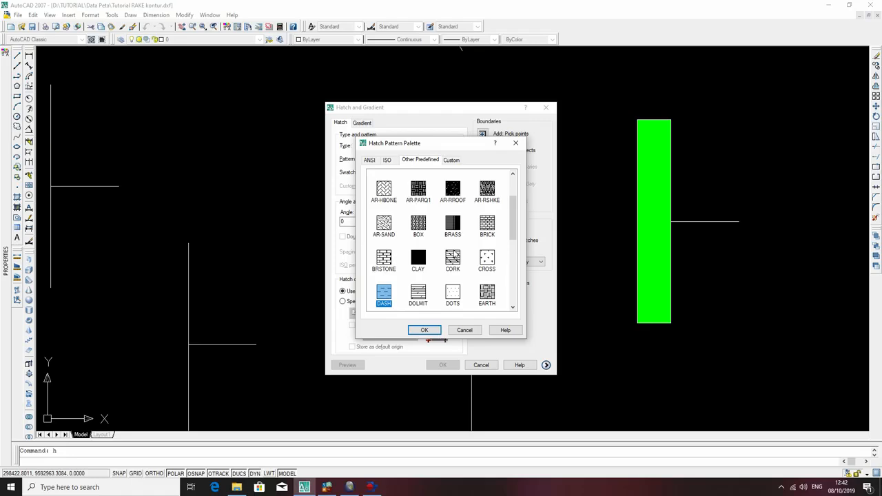
pyautogui.scroll(-3, 398, 290)
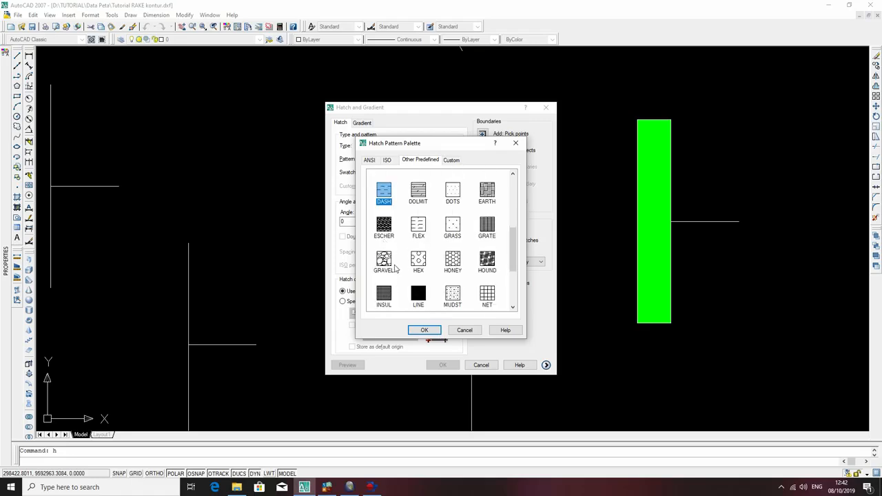
pyautogui.scroll(1, 396, 268)
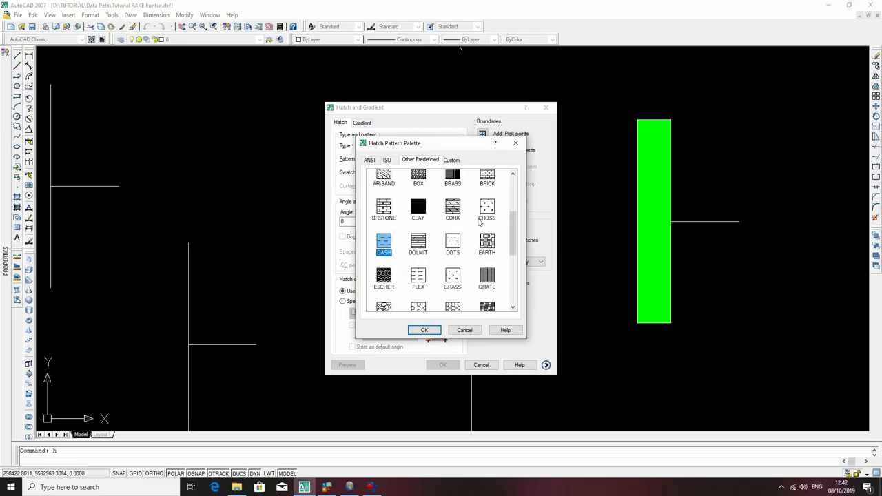
pyautogui.scroll(2, 434, 260)
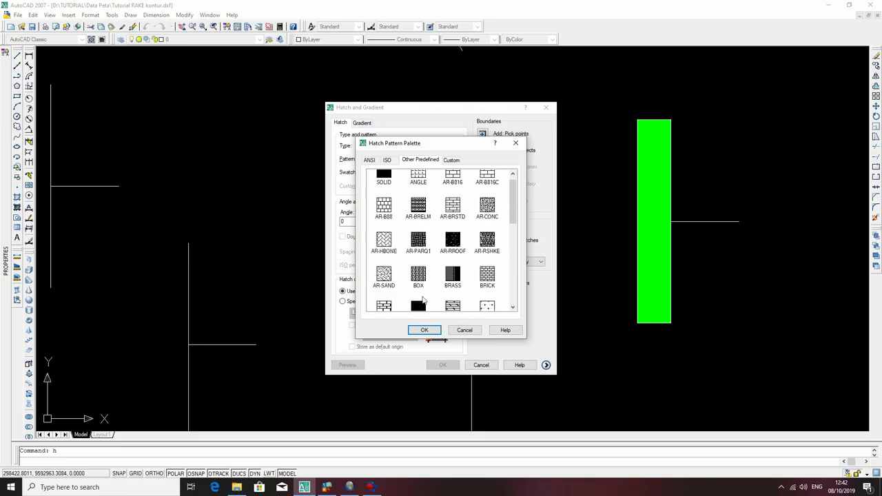
pyautogui.scroll(-3, 424, 301)
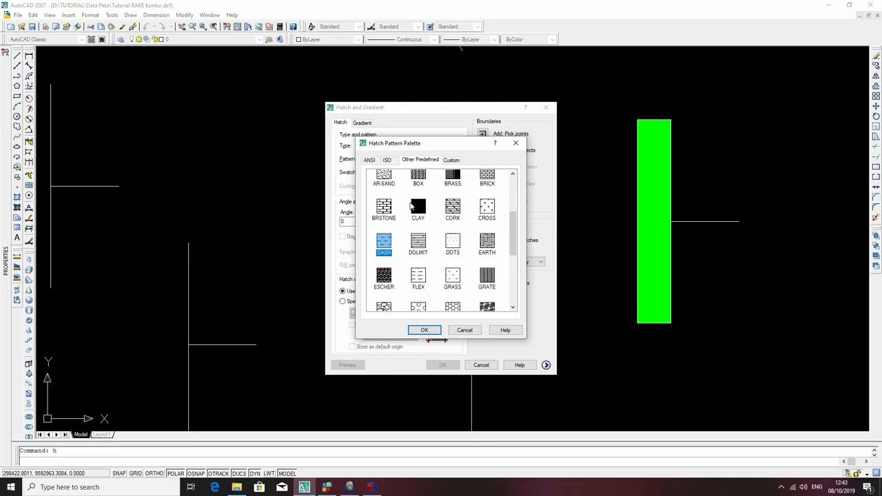
pyautogui.click(425, 330)
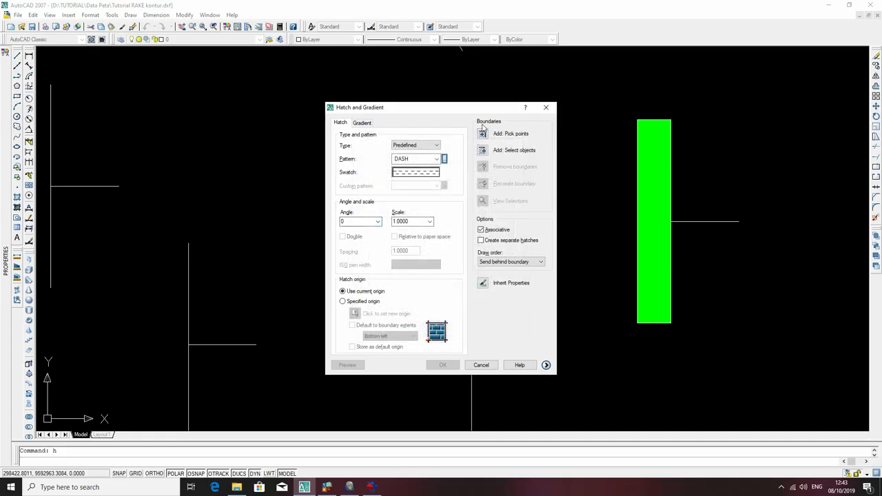
# Apply the DASH hatch to the inside of the green-filled narrow rectangle.
pyautogui.click(654, 196)
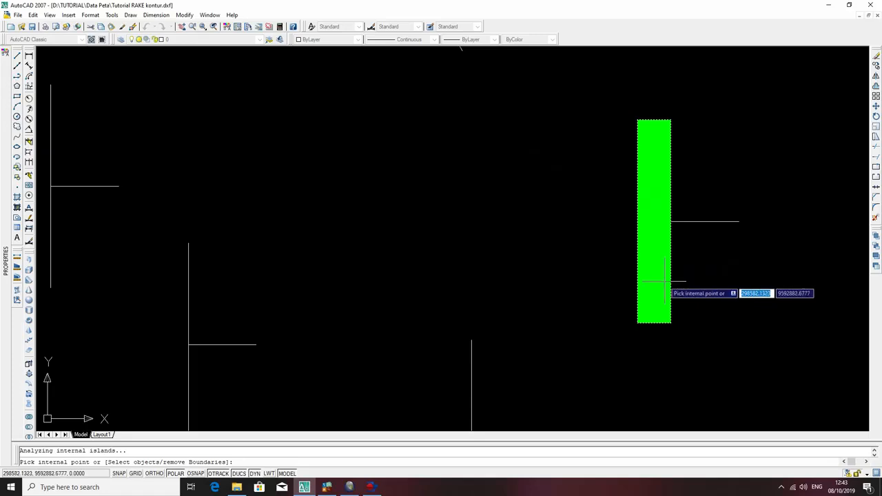
pyautogui.press('Return')
pyautogui.press('Return')
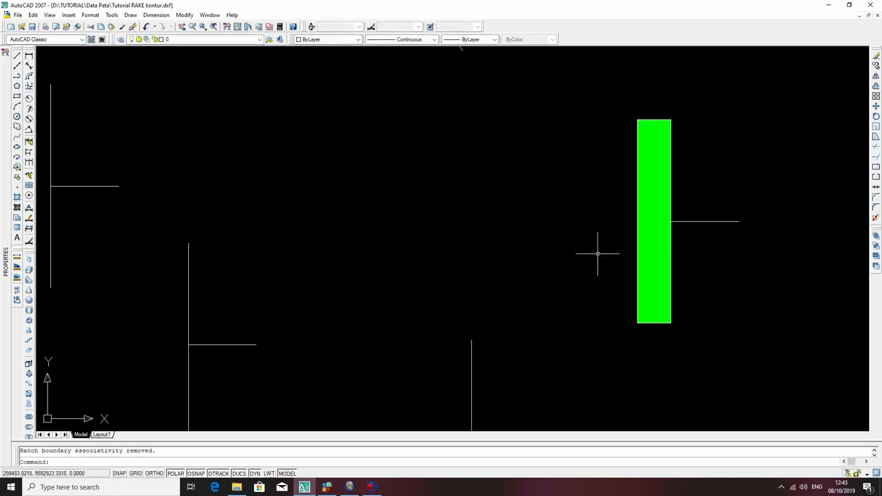
# Try to hatch the inside of the green-filled rectangle with the DASH pattern at a scale of 10000.
pyautogui.write('h')
pyautogui.press('Return')
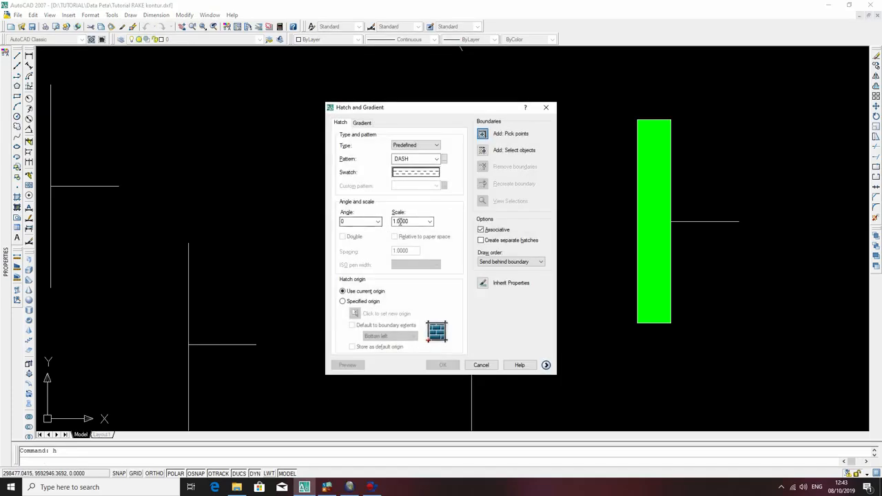
pyautogui.click(430, 221)
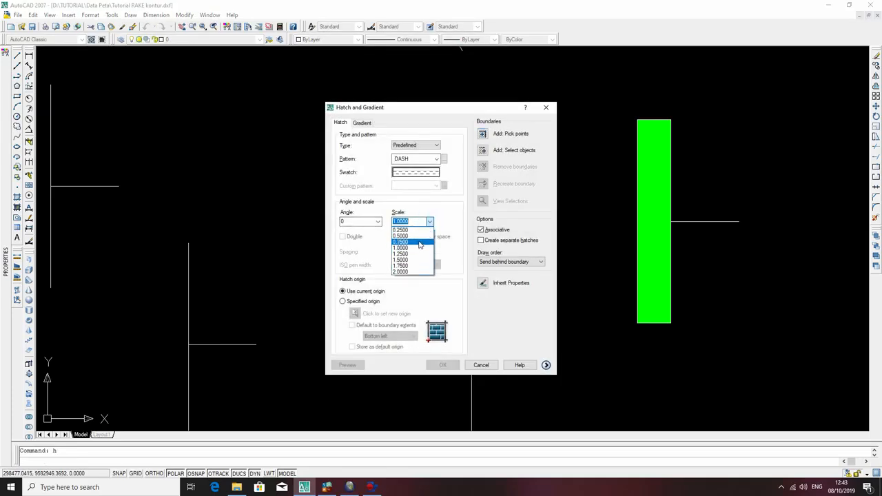
pyautogui.click(449, 228)
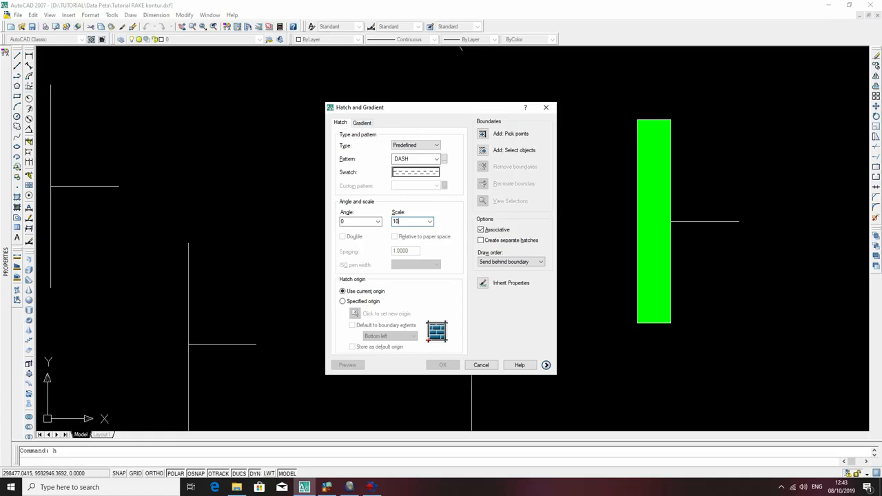
pyautogui.click(429, 222)
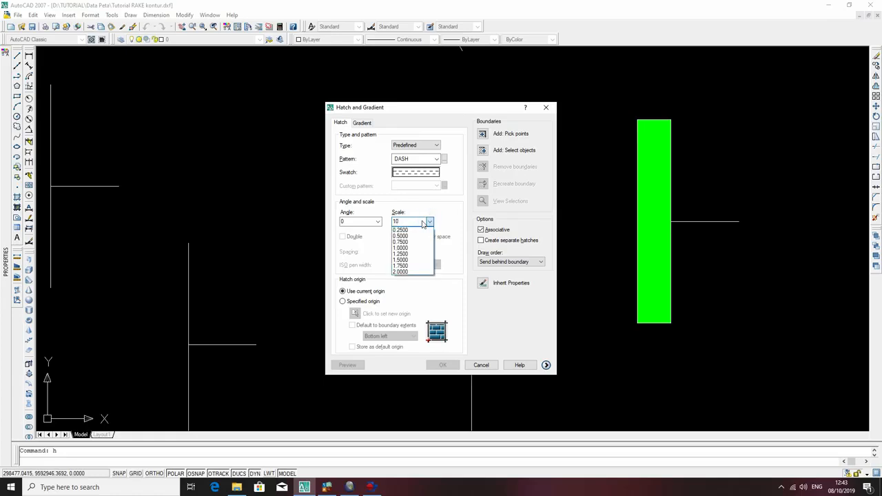
pyautogui.click(419, 222)
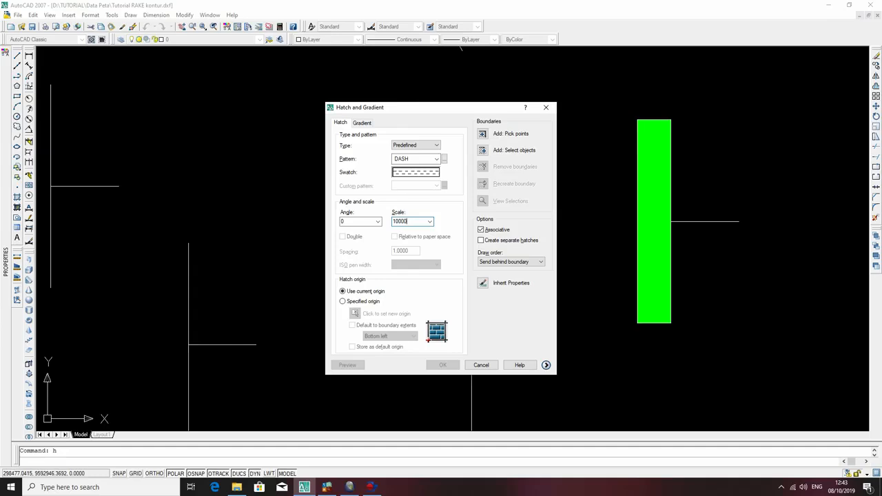
pyautogui.write('000')
pyautogui.click(483, 135)
pyautogui.click(665, 205)
pyautogui.press('Return')
pyautogui.press('Return')
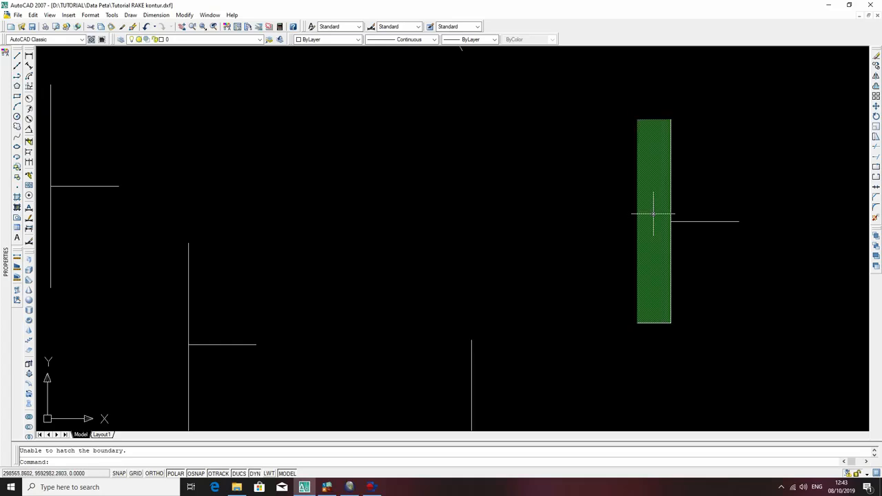
# Try erasing the green fill and the rectangle's outline one at a time, undoing each deletion.
pyautogui.click(653, 214)
pyautogui.press('Delete')
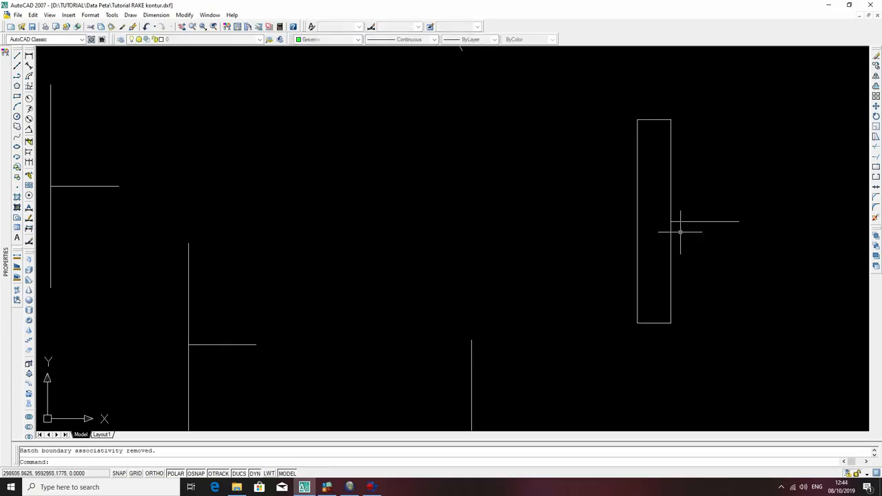
pyautogui.hotkey('ctrl', 'z')
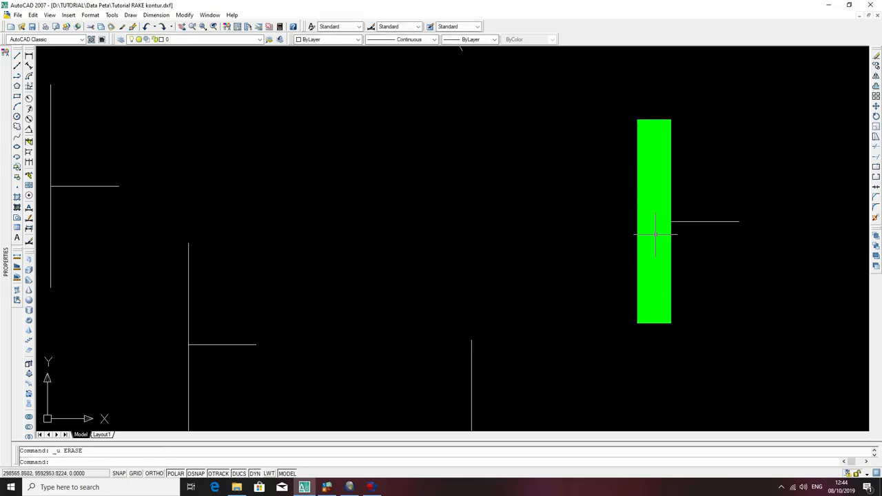
pyautogui.click(637, 214)
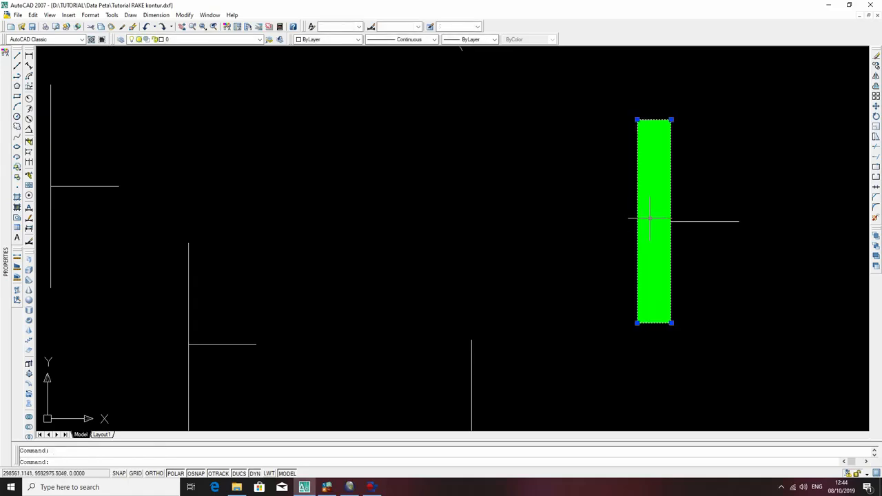
pyautogui.press('Delete')
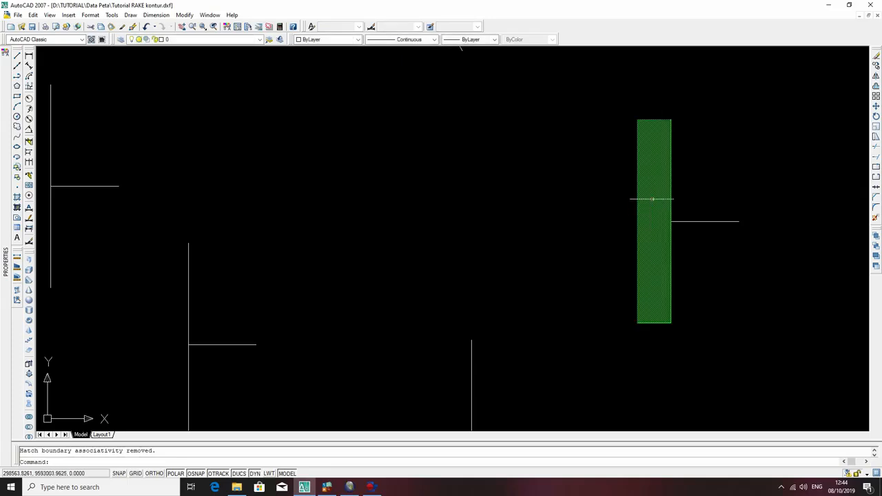
pyautogui.hotkey('ctrl', 'z')
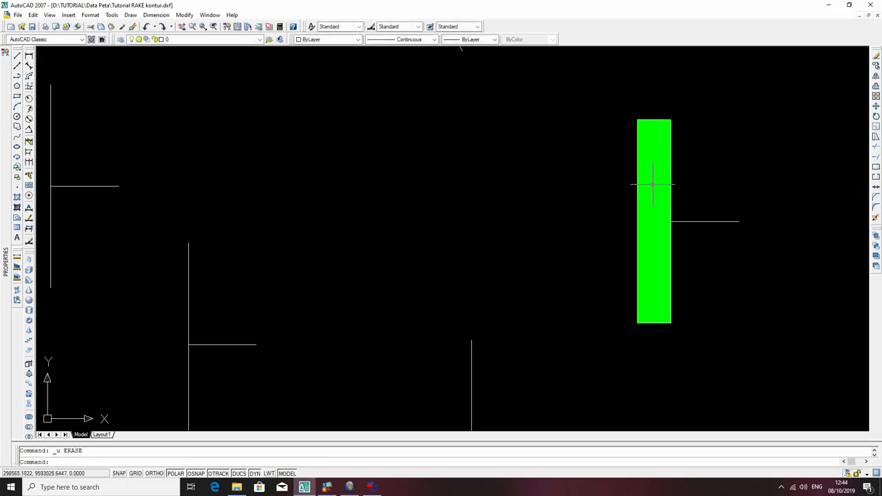
# Erase the green hatch fill from the narrow rectangle, keeping its outline.
pyautogui.click(651, 207)
pyautogui.press('Delete')
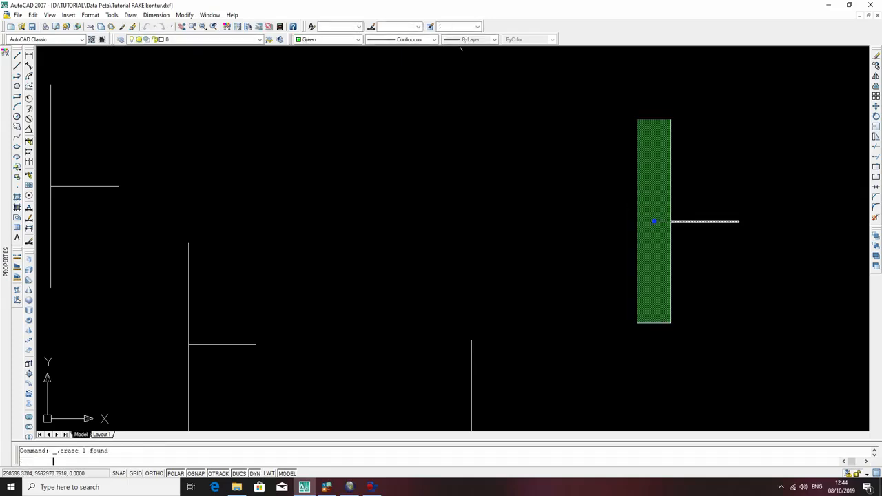
pyautogui.click(650, 198)
pyautogui.click(641, 183)
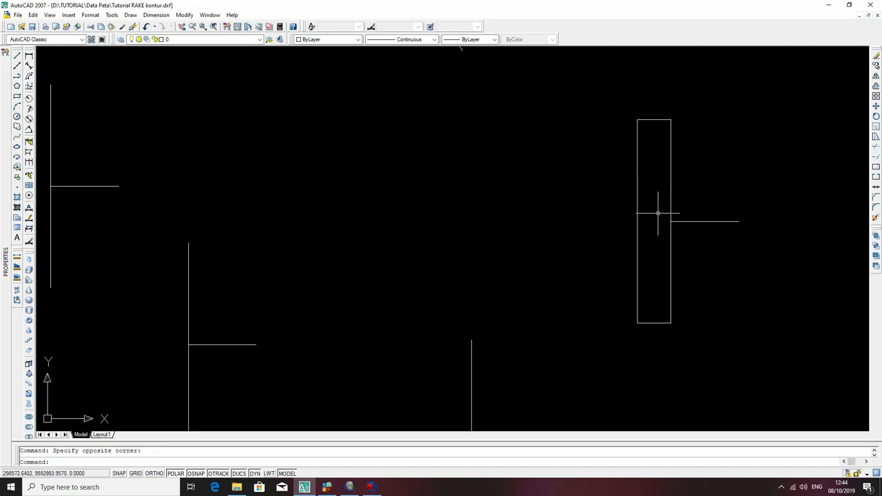
# Fill the inside of the empty narrow rectangle with a SOLID hatch in Green.
pyautogui.write('h')
pyautogui.press('Return')
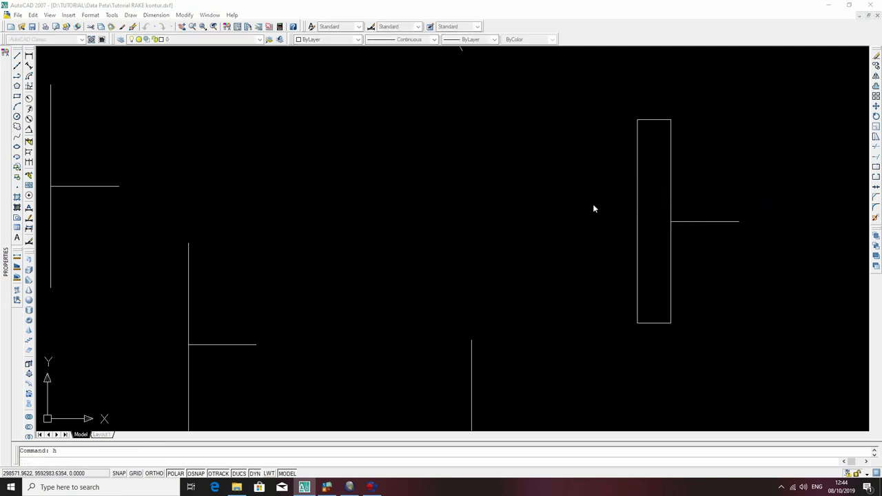
pyautogui.click(437, 160)
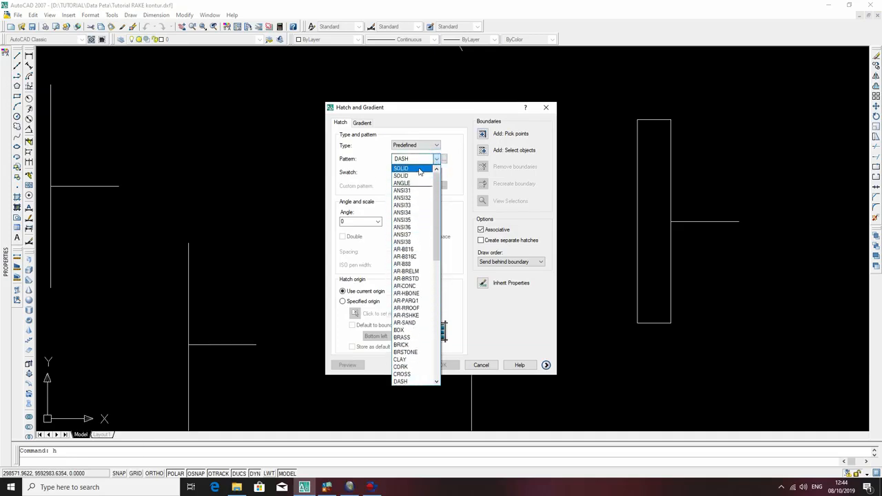
pyautogui.click(413, 166)
pyautogui.click(483, 135)
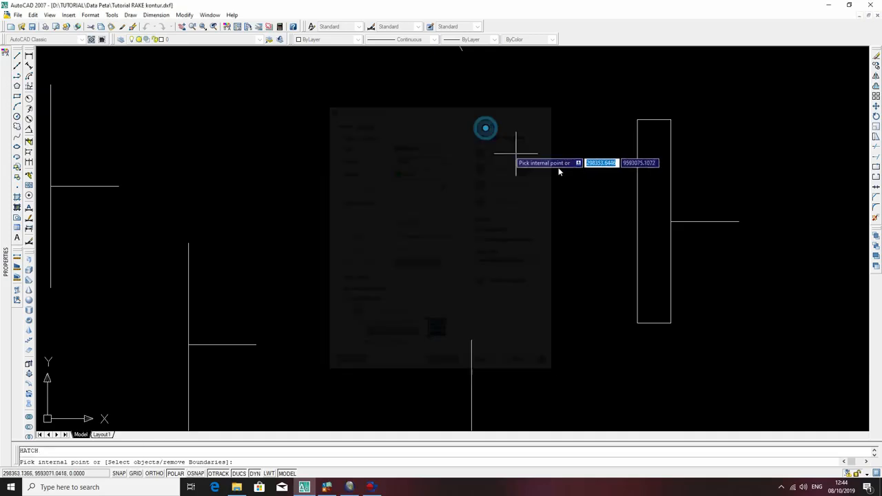
pyautogui.click(660, 202)
pyautogui.press('Return')
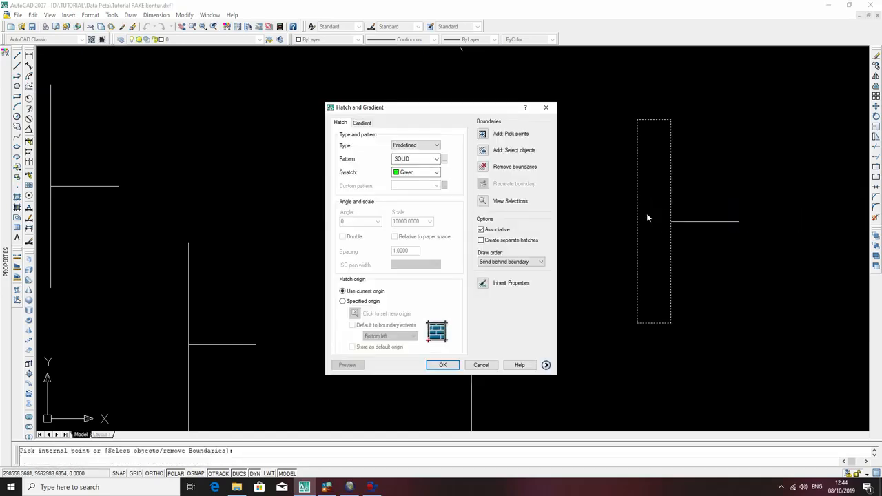
pyautogui.press('Return')
pyautogui.press('Return')
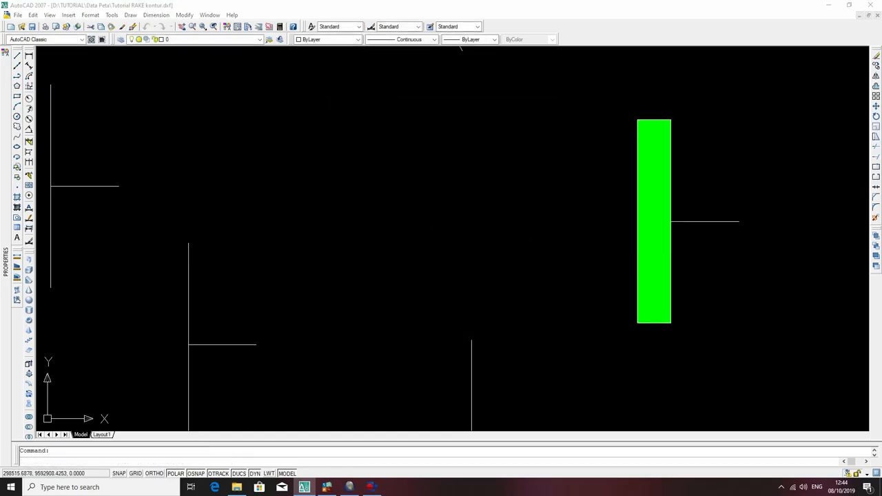
# Start another hatch and set its predefined pattern to DASH.
pyautogui.click(437, 159)
pyautogui.click(436, 158)
pyautogui.click(444, 158)
pyautogui.scroll(-5, 404, 241)
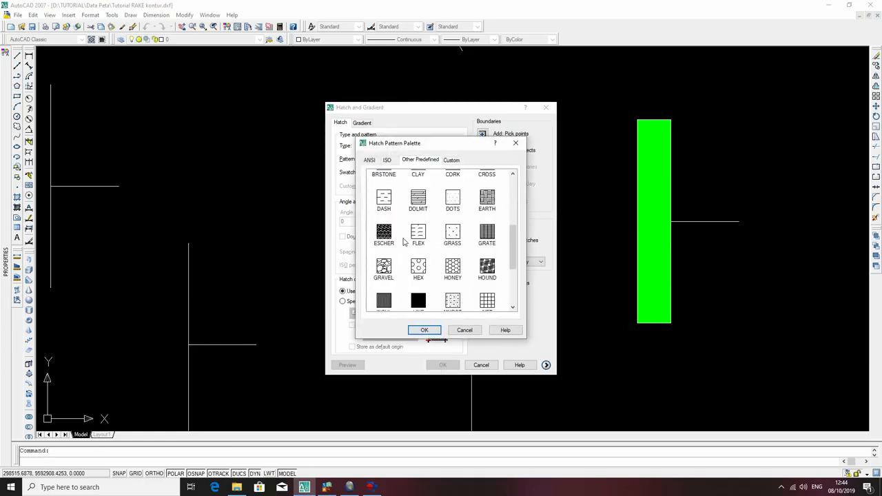
pyautogui.click(384, 200)
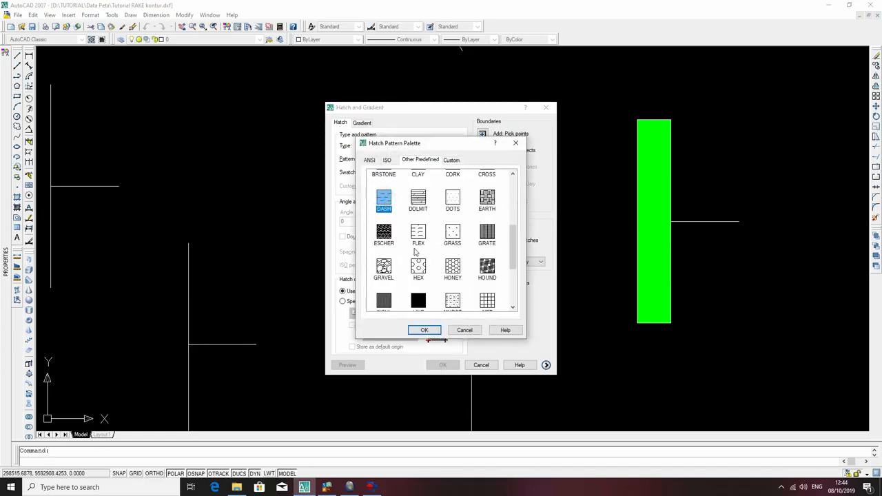
pyautogui.click(423, 329)
# Set the scale of the DASH hatch to 100.
pyautogui.doubleClick(406, 221)
pyautogui.click(407, 222)
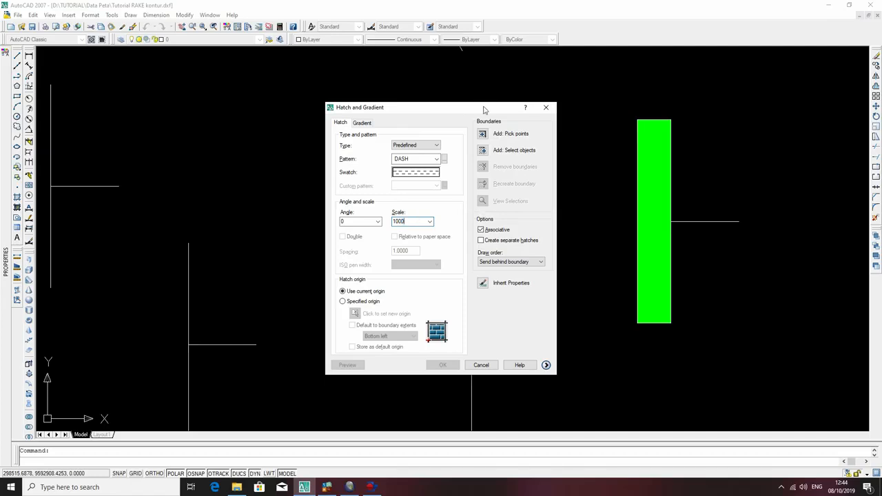
pyautogui.click(429, 221)
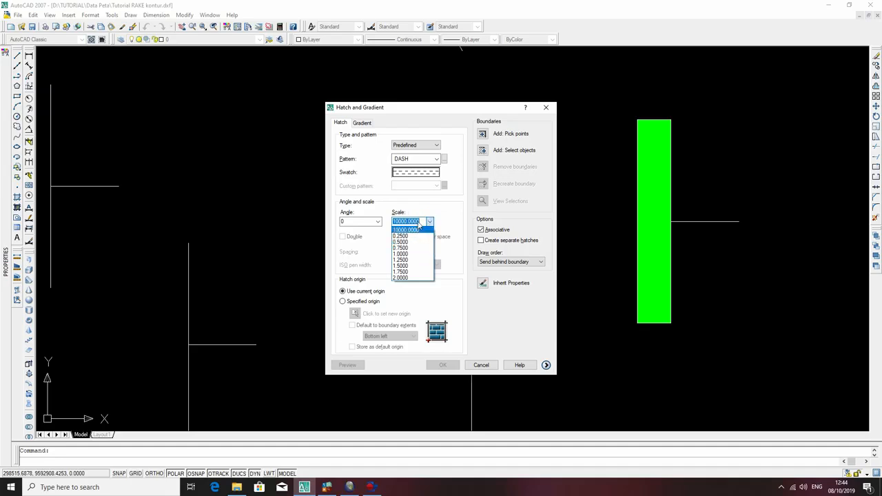
pyautogui.click(420, 222)
pyautogui.write('1')
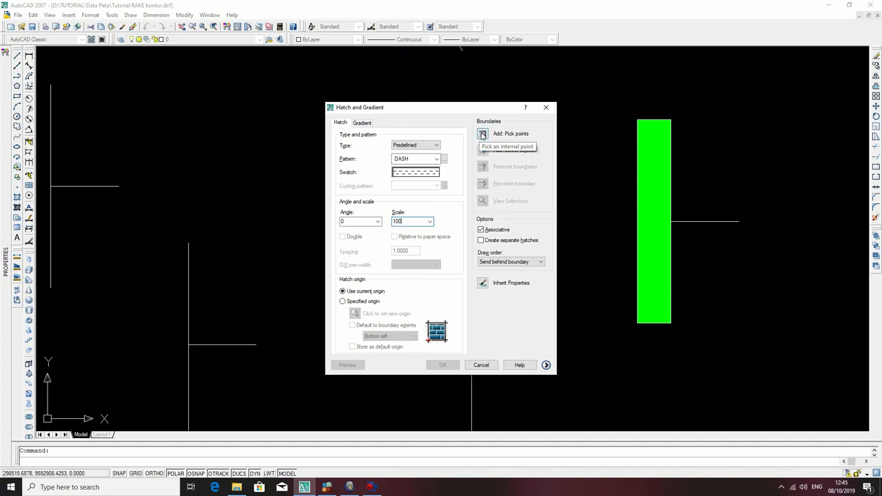
# Fill the inside of the green rectangle with the DASH hatch.
pyautogui.click(483, 133)
pyautogui.click(661, 183)
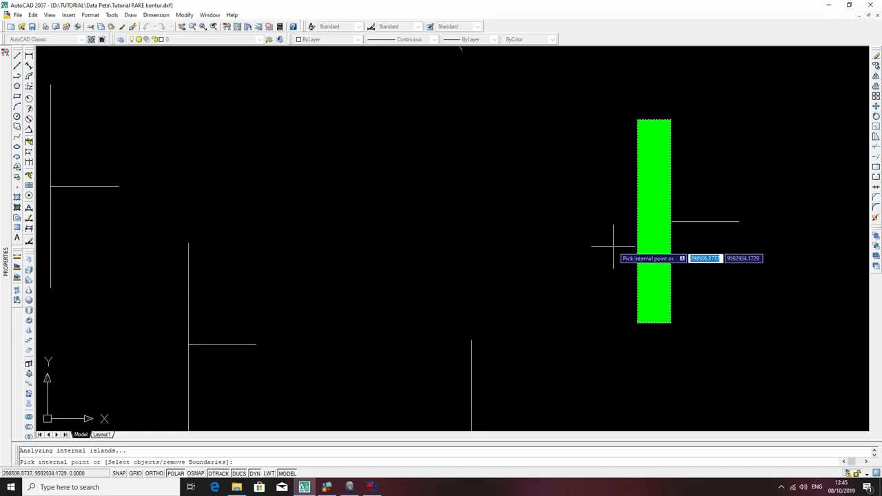
pyautogui.press('Return')
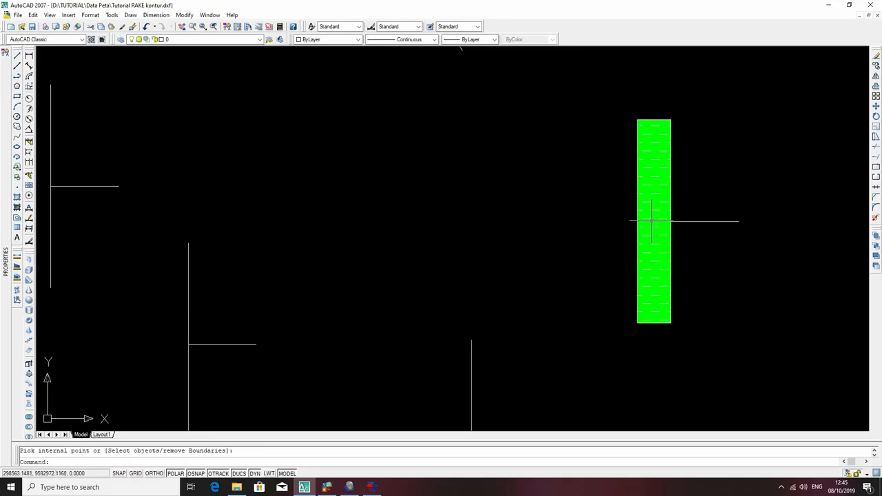
# Add another DASH hatch with an angle of 90 inside the same green rectangle.
pyautogui.press('Return')
pyautogui.click(654, 222)
pyautogui.doubleClick(653, 223)
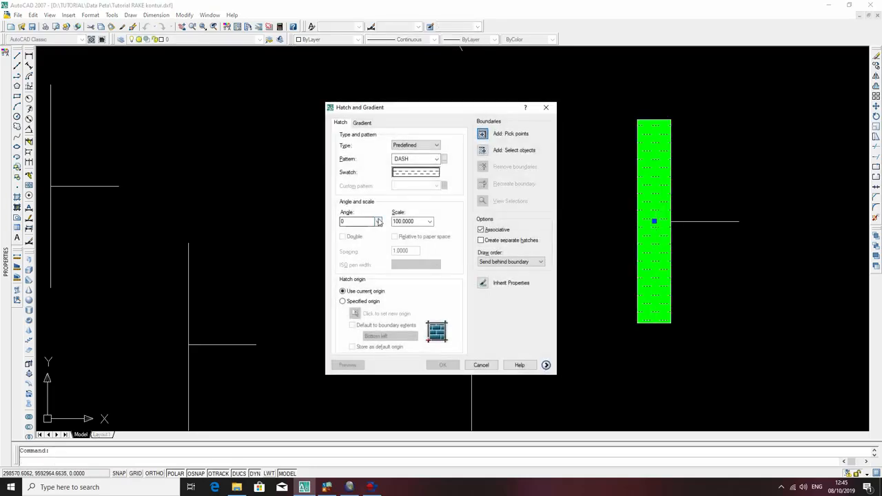
pyautogui.click(369, 222)
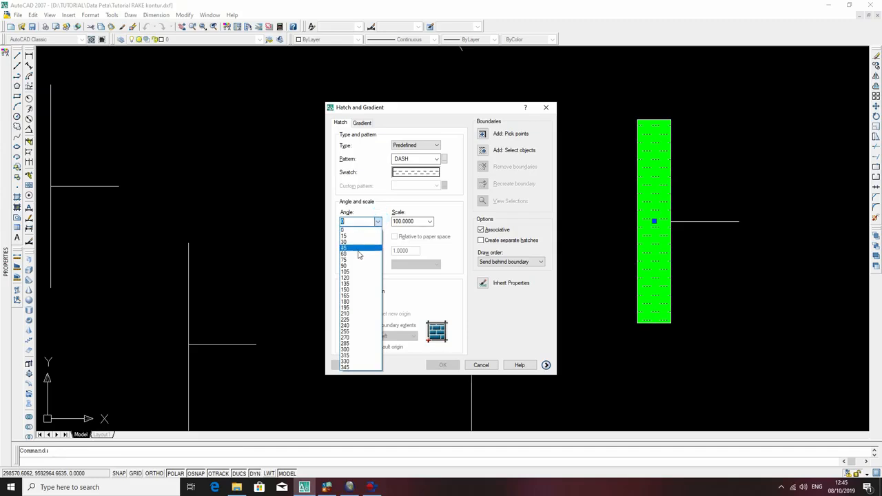
pyautogui.click(362, 254)
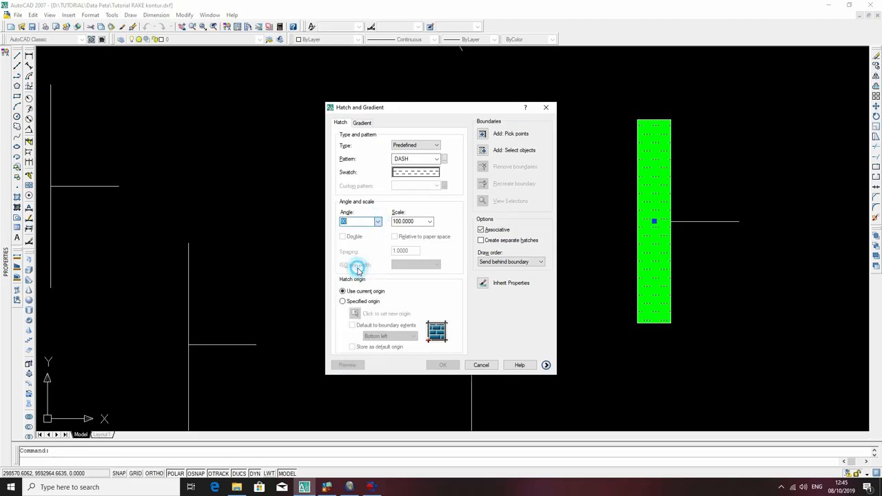
pyautogui.click(483, 135)
pyautogui.click(655, 182)
pyautogui.press('Return')
pyautogui.press('Return')
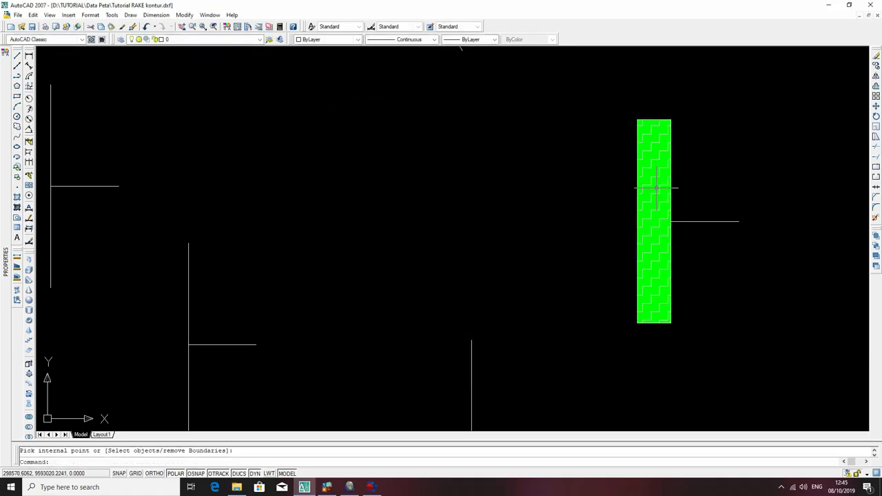
# Undo the 90-degree hatch and erase the horizontal DASH hatch, keeping the solid green fill.
pyautogui.hotkey('ctrl', 'z')
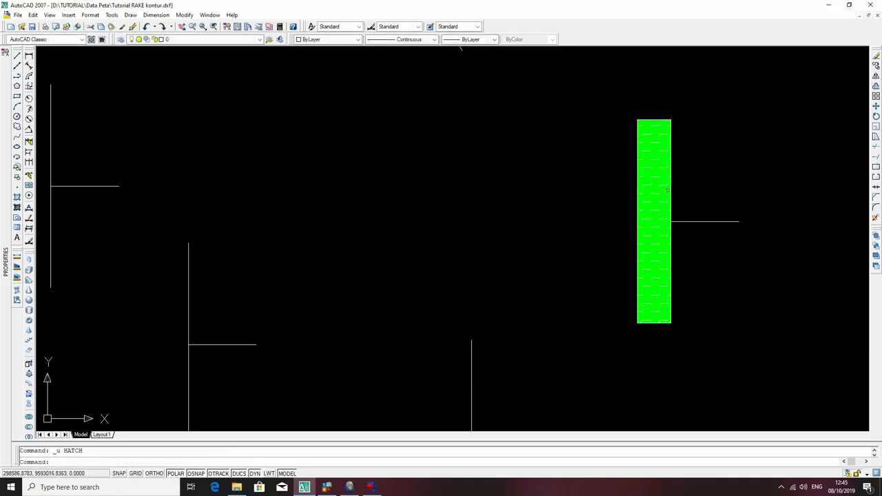
pyautogui.click(666, 201)
pyautogui.press('Delete')
# Hatch the inside of the green rectangle with the DASH pattern at an angle of 90.
pyautogui.write('h')
pyautogui.press('Return')
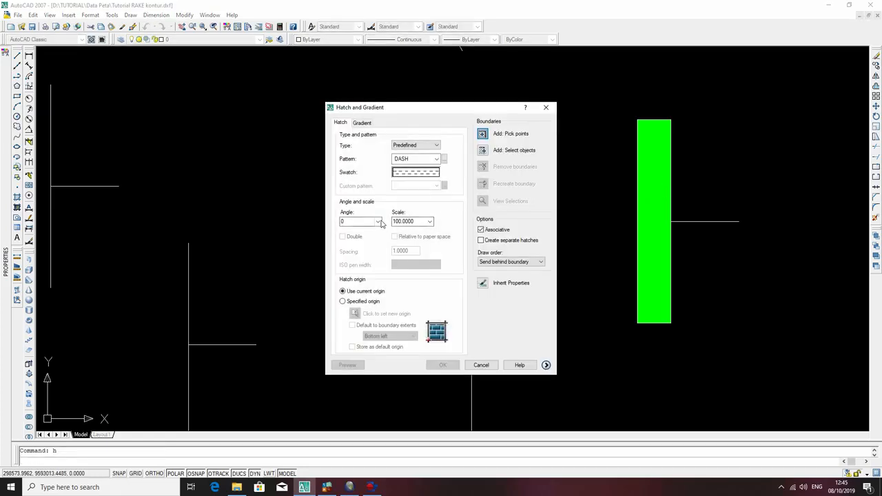
pyautogui.click(369, 221)
pyautogui.click(509, 149)
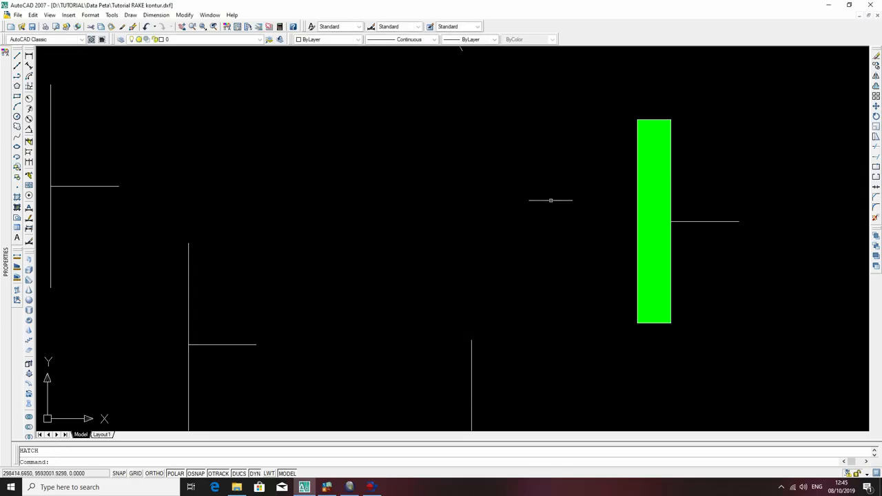
pyautogui.click(658, 179)
pyautogui.click(654, 183)
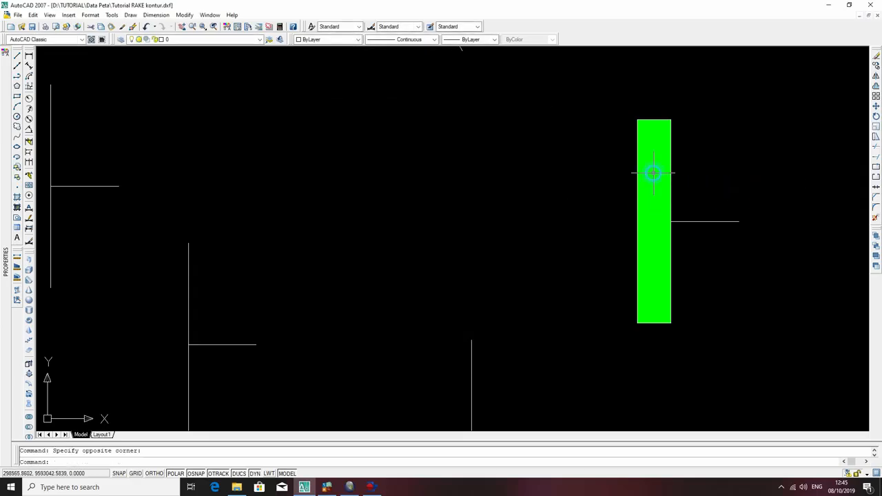
pyautogui.press('Return')
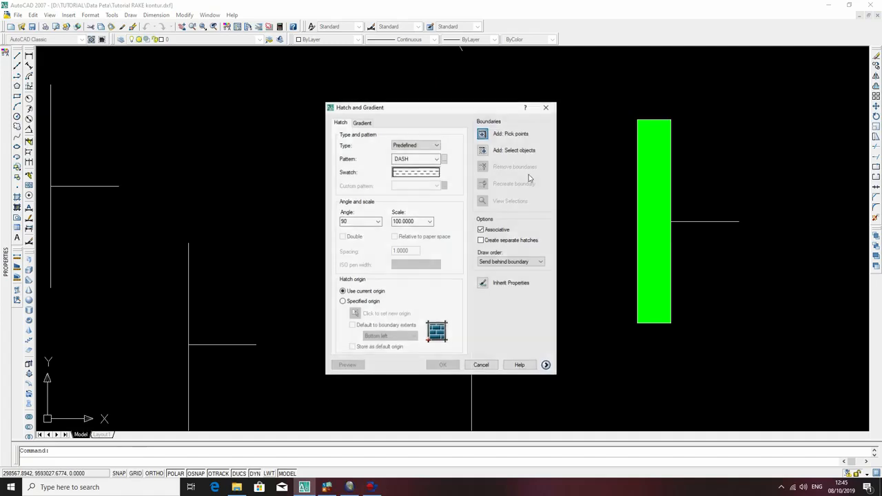
pyautogui.click(482, 133)
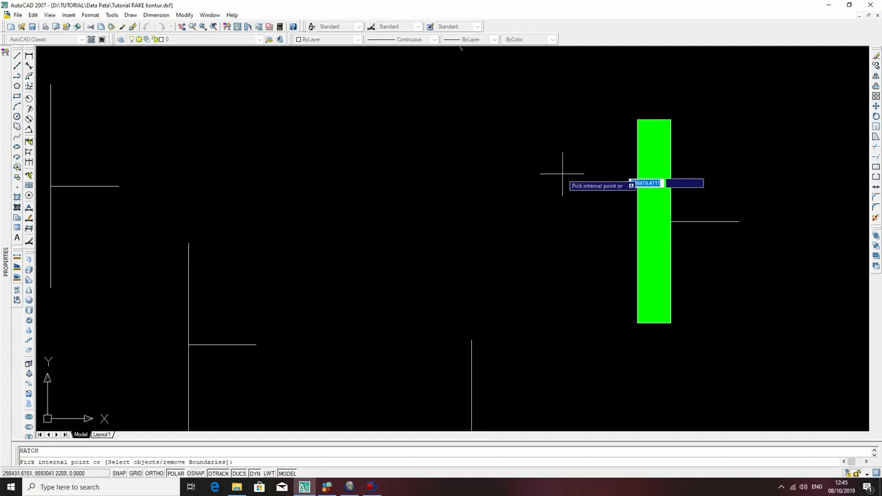
pyautogui.click(649, 203)
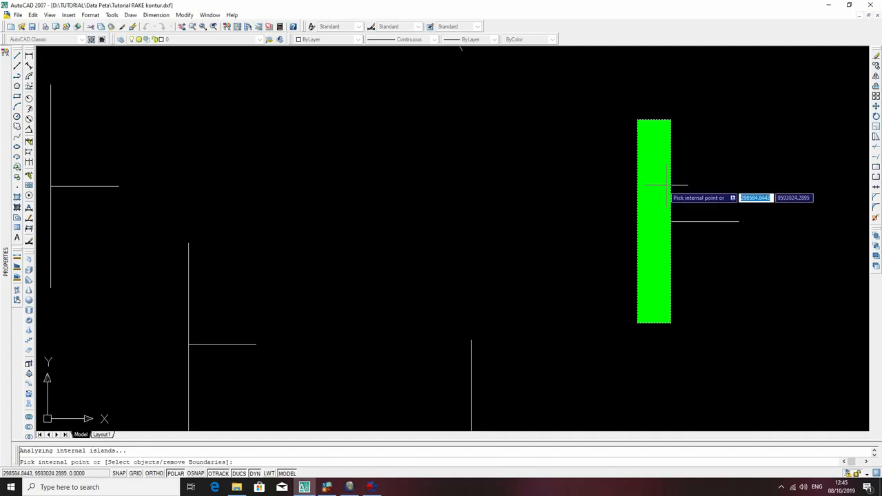
pyautogui.press('Return')
pyautogui.press('Return')
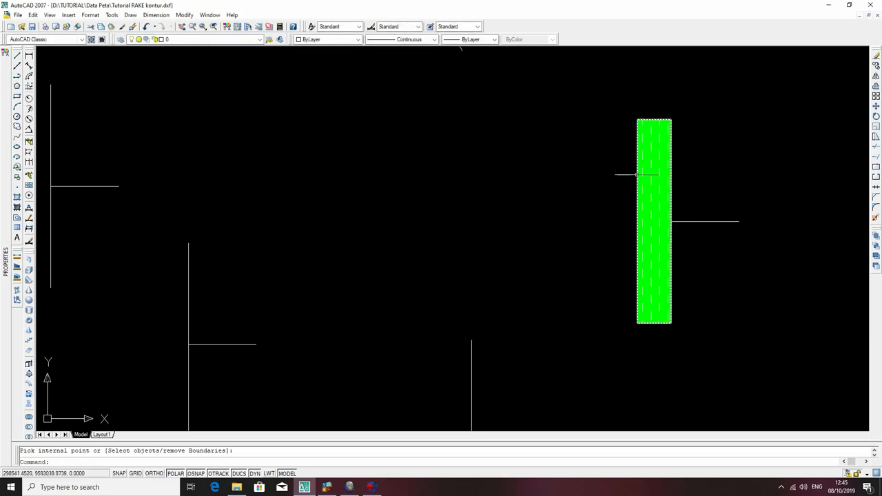
# Start copying the hatched green rectangle with its short side line, using the midpoint where the line joins the rectangle as base point.
pyautogui.scroll(-8, 680, 315)
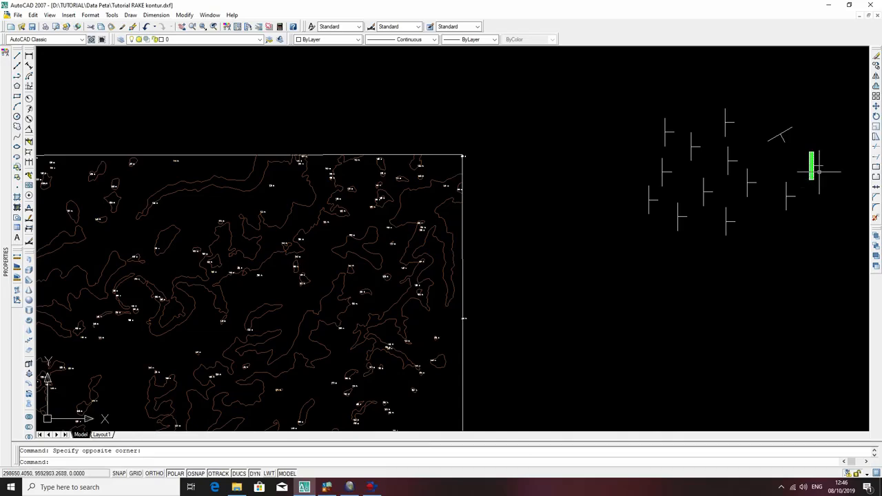
pyautogui.click(813, 166)
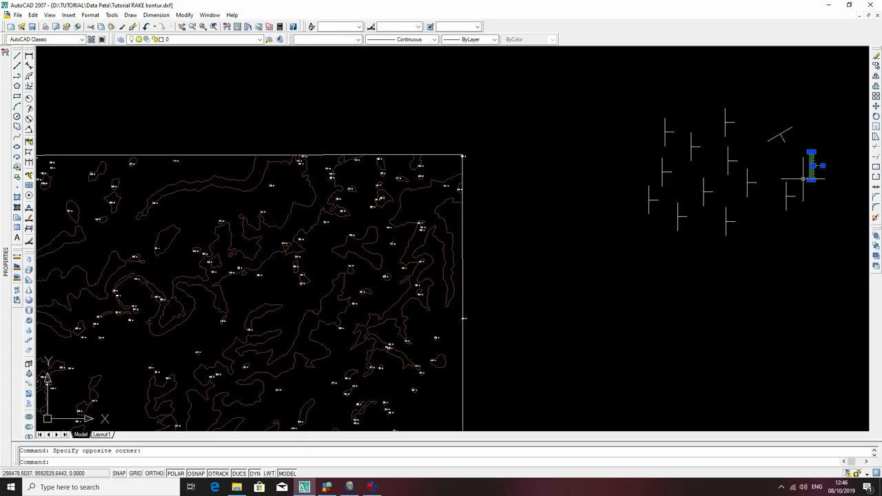
pyautogui.write('co')
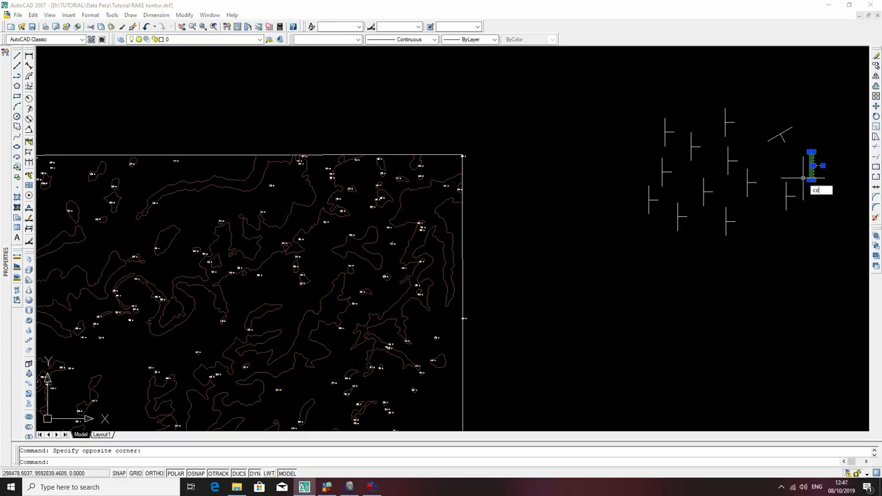
pyautogui.press('Return')
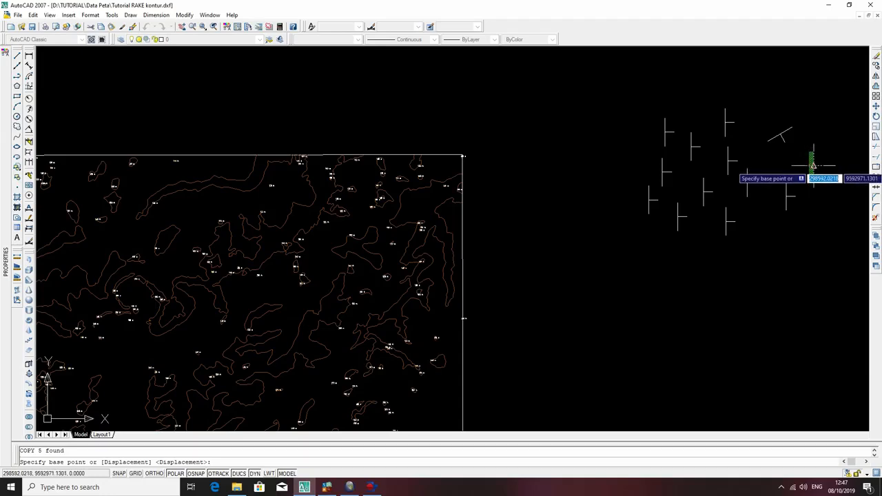
pyautogui.click(813, 166)
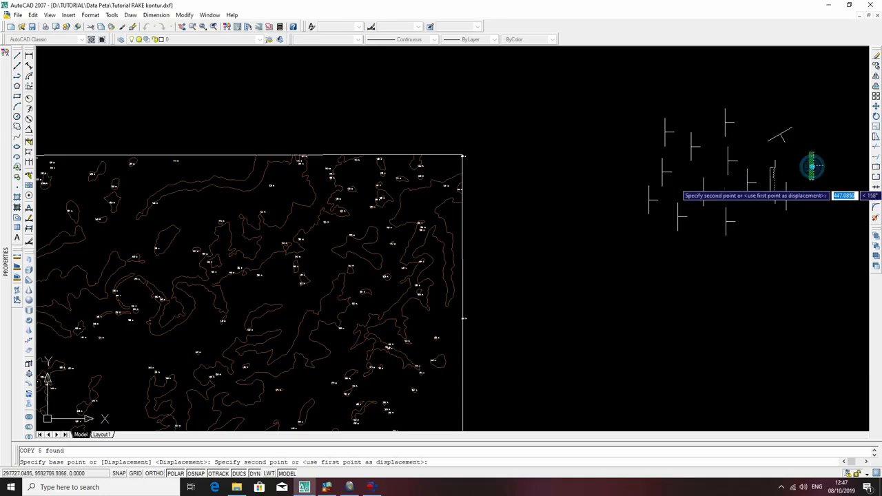
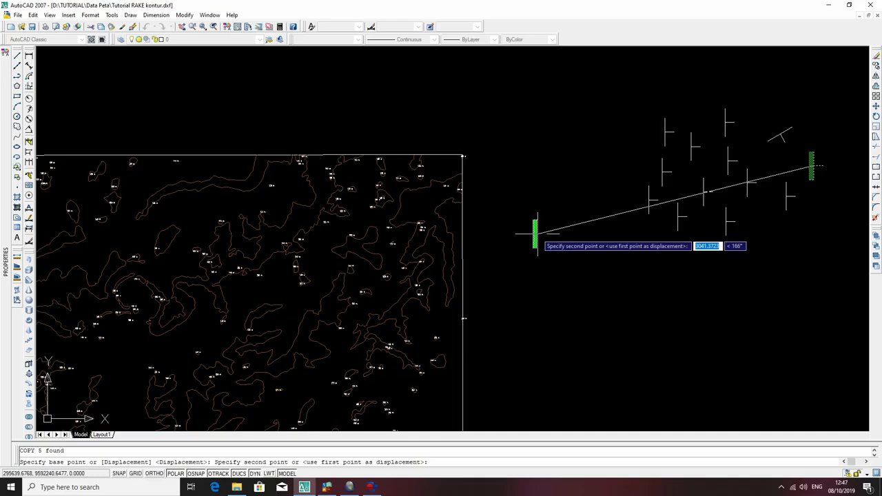
# Place the copy of the hatched green rectangle and its side line between the contour map's border and the T-shaped symbols.
pyautogui.press('Escape')
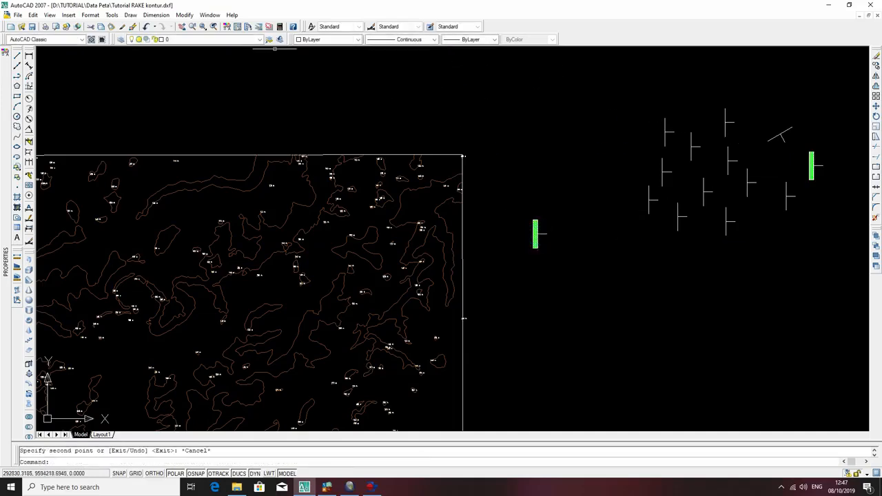
pyautogui.click(17, 14)
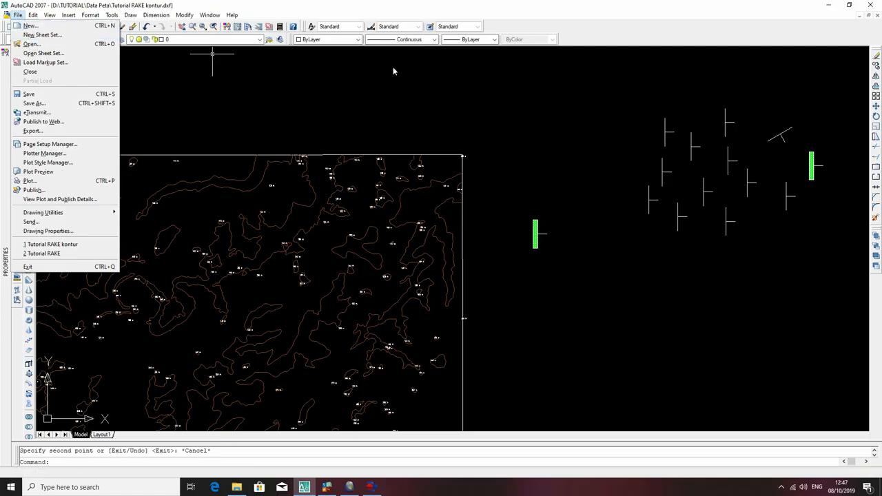
pyautogui.click(477, 102)
pyautogui.click(422, 93)
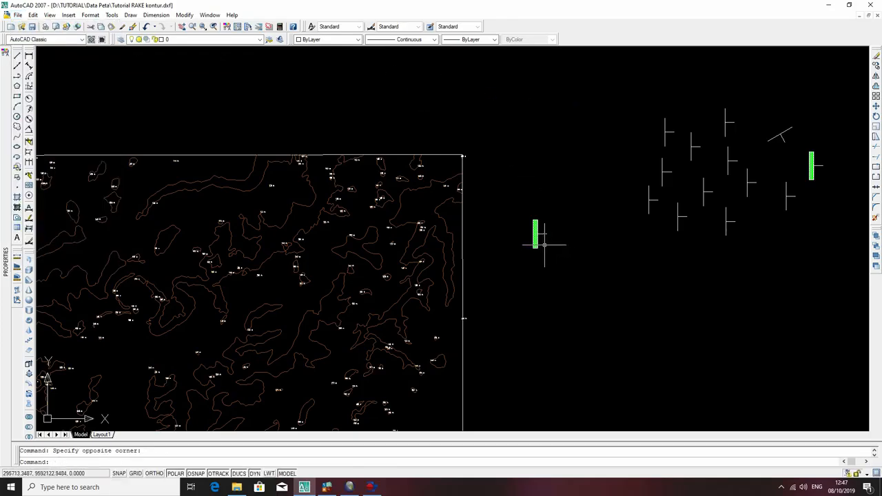
pyautogui.click(505, 110)
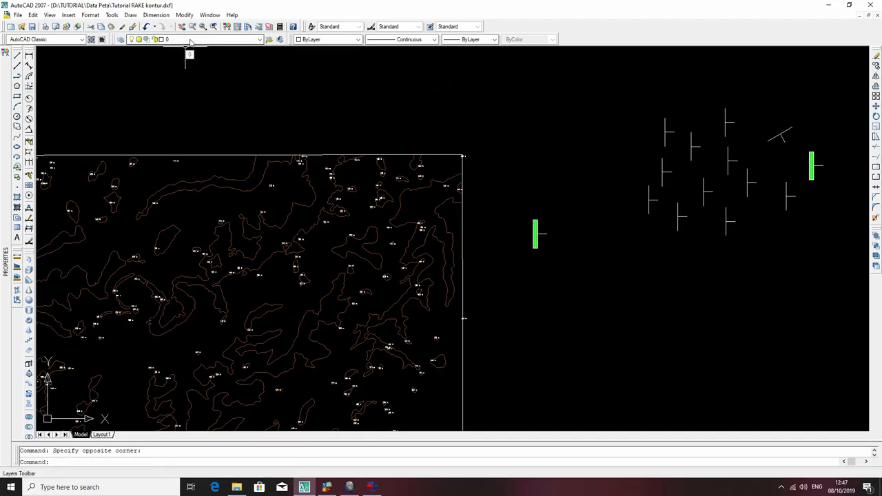
pyautogui.click(191, 40)
pyautogui.click(368, 87)
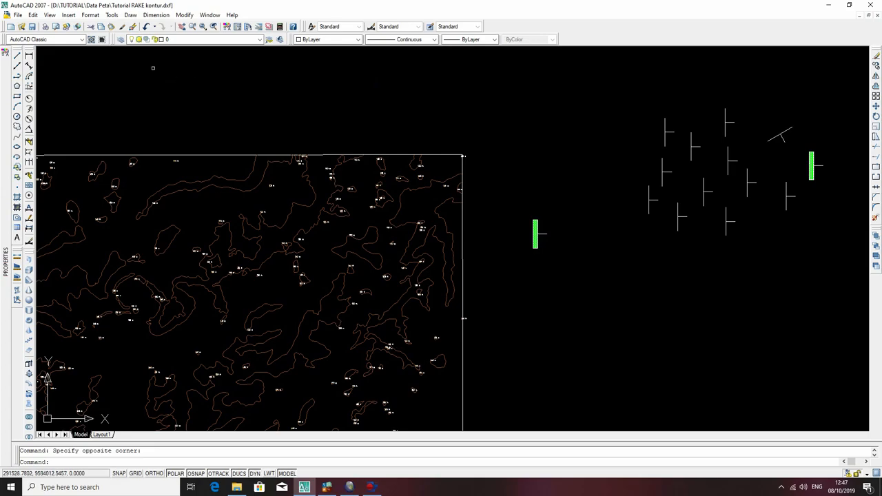
# Add a new layer named Simbol Litologi to the drawing's layer list.
pyautogui.click(121, 40)
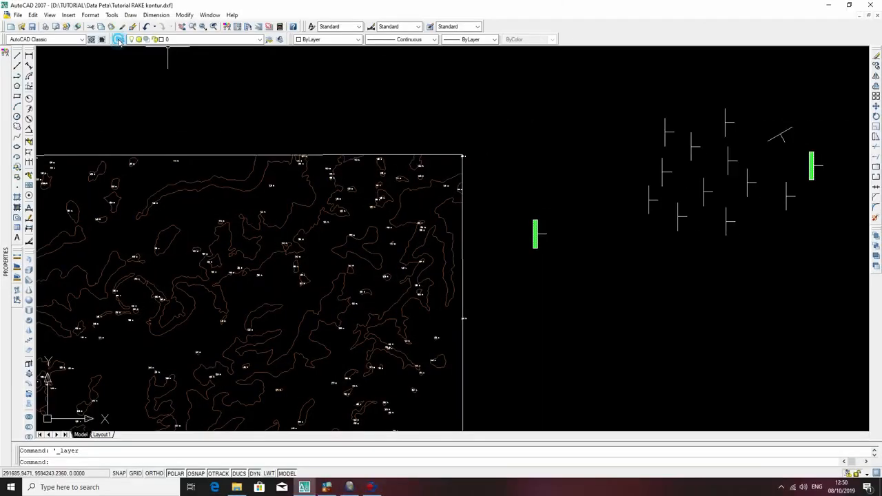
pyautogui.click(118, 40)
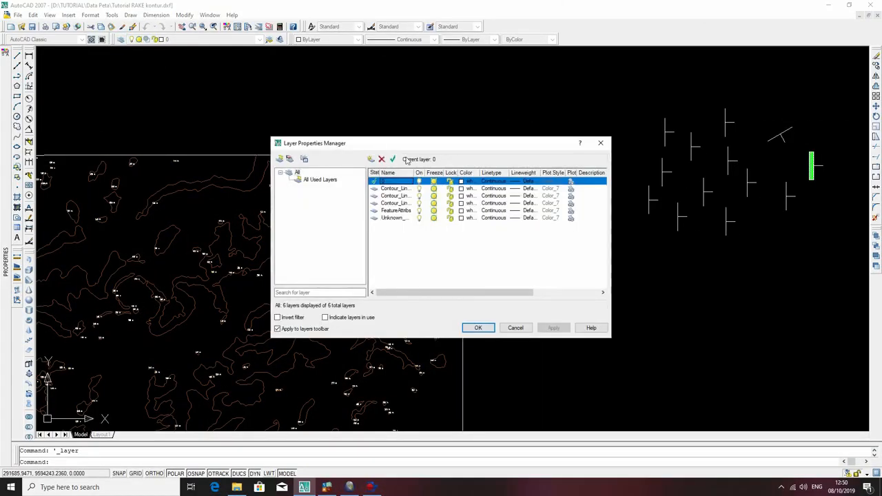
pyautogui.click(371, 160)
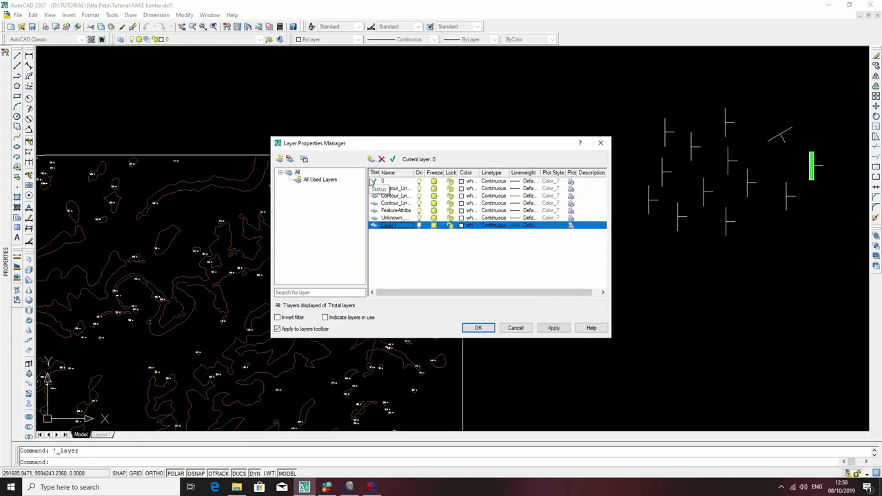
pyautogui.click(394, 228)
pyautogui.moveTo(394, 226); pyautogui.dragTo(367, 222)
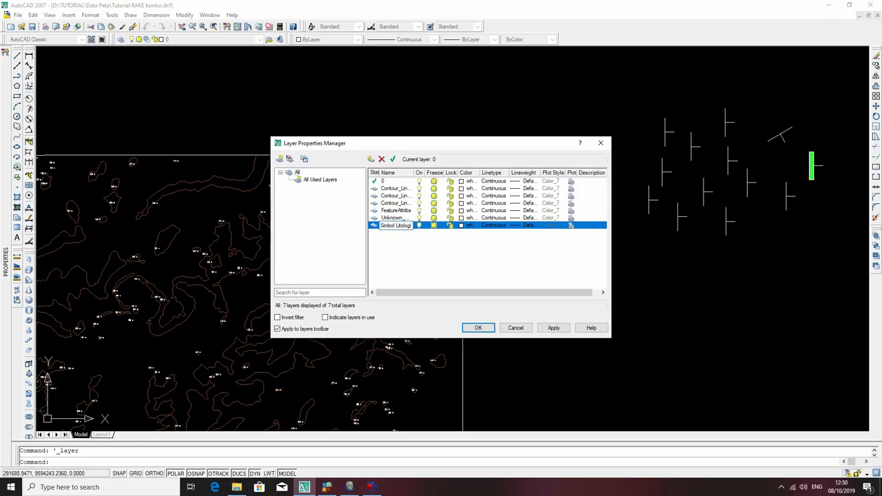
# Add another layer named Kedudukan and apply the layer changes.
pyautogui.click(371, 160)
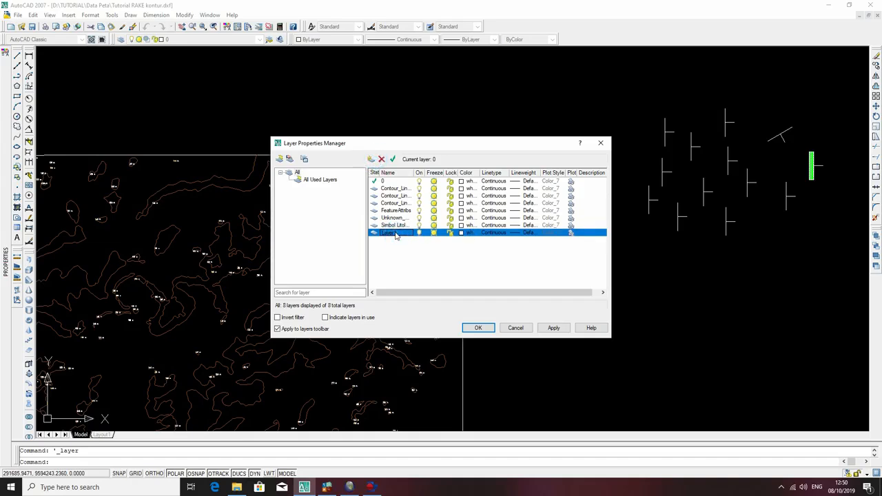
pyautogui.rightClick(395, 236)
pyautogui.press('Escape')
pyautogui.click(386, 226)
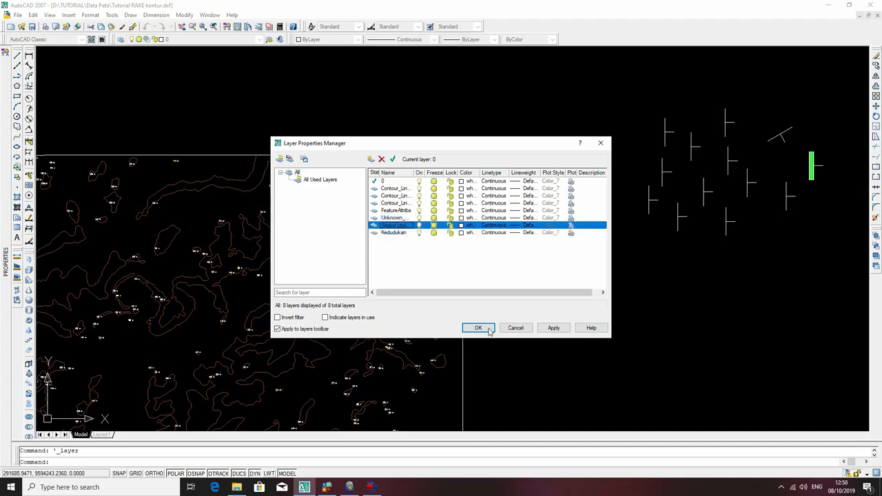
pyautogui.click(558, 328)
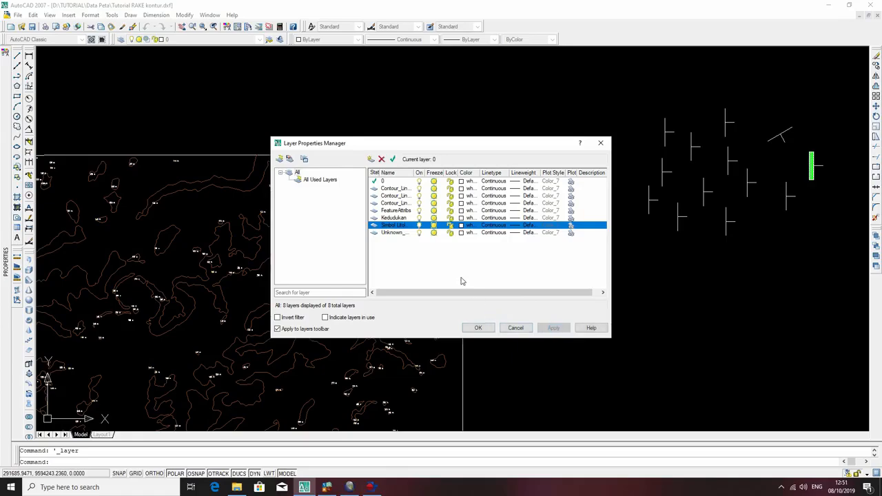
pyautogui.click(477, 328)
# Select two long contour lines on the map and examine their combined layer and elevation properties.
pyautogui.scroll(-2, 561, 286)
pyautogui.scroll(-2, 487, 267)
pyautogui.scroll(10, 335, 365)
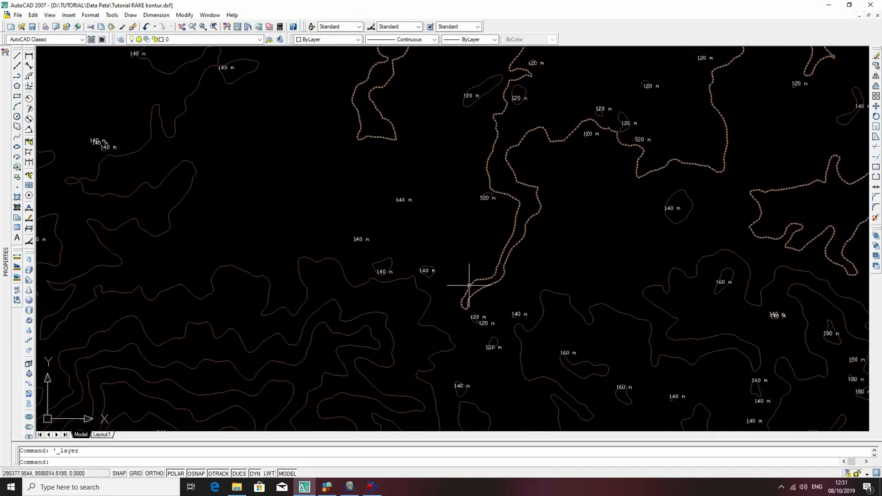
pyautogui.click(426, 311)
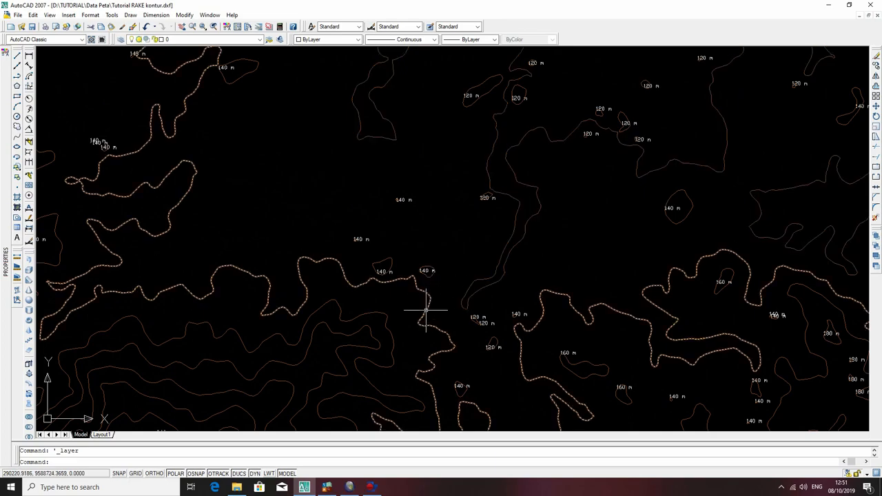
pyautogui.scroll(-5, 427, 307)
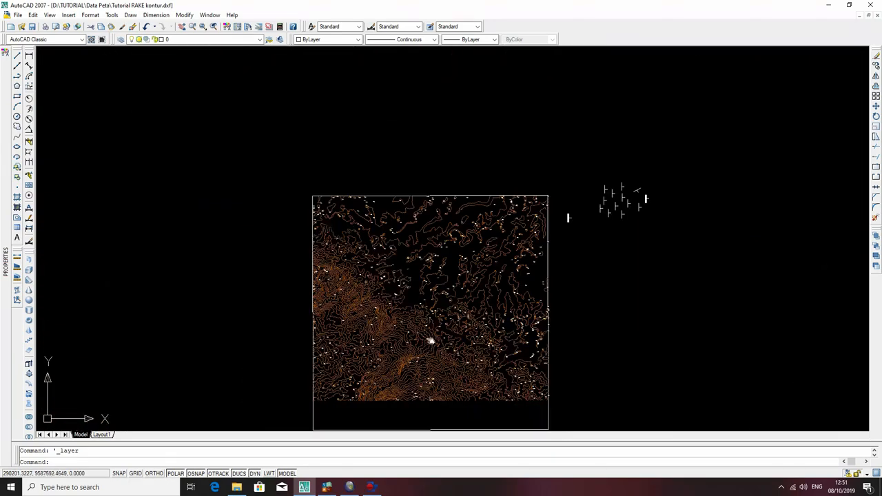
pyautogui.scroll(3, 434, 311)
pyautogui.click(458, 289)
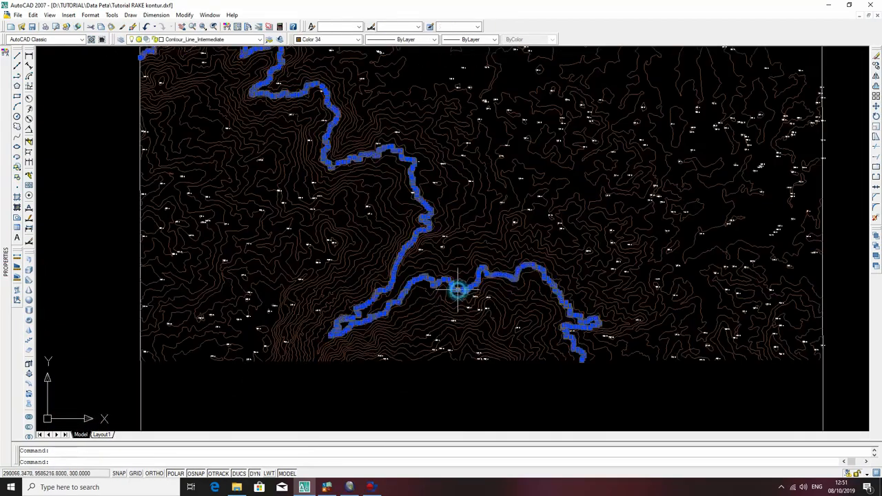
pyautogui.moveTo(6, 205)
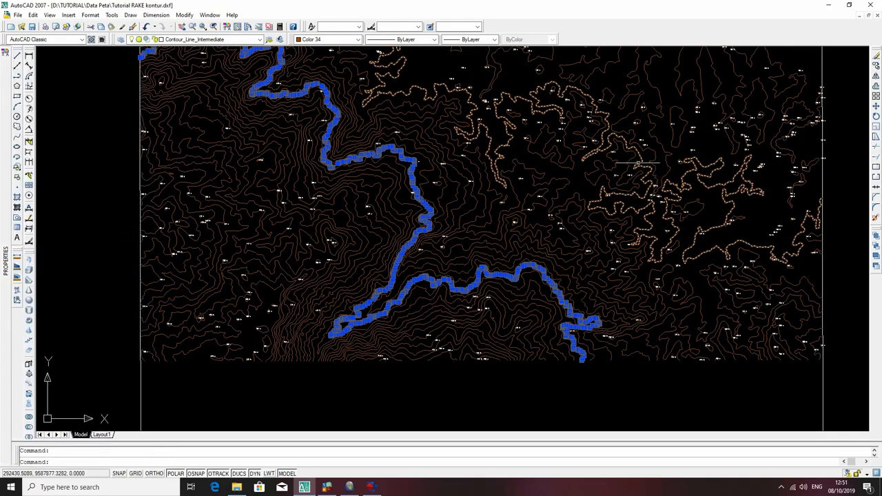
pyautogui.click(639, 155)
pyautogui.moveTo(2, 223)
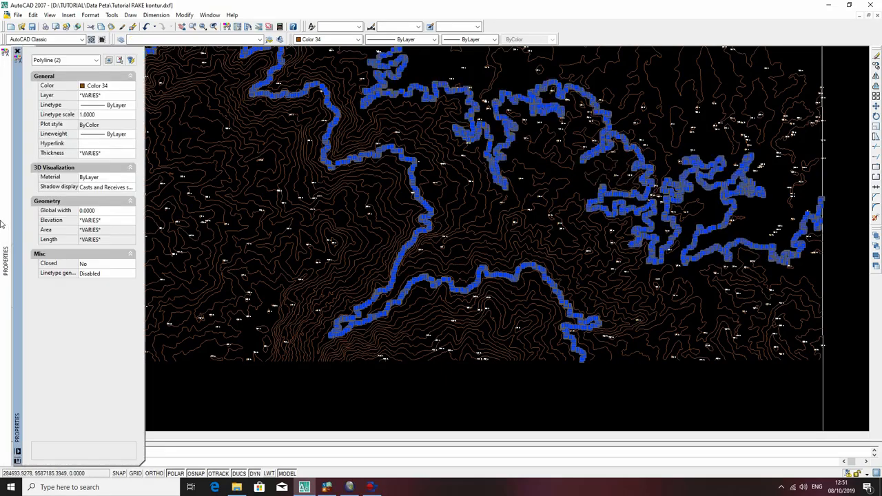
pyautogui.press('Escape')
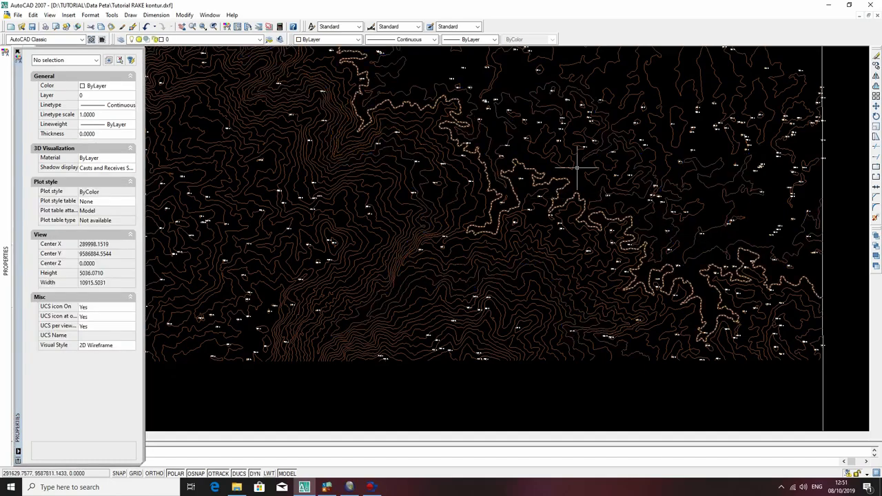
# Examine the layer and elevation of three individual contour lines, selecting them one at a time.
pyautogui.click(603, 144)
pyautogui.moveTo(2, 226)
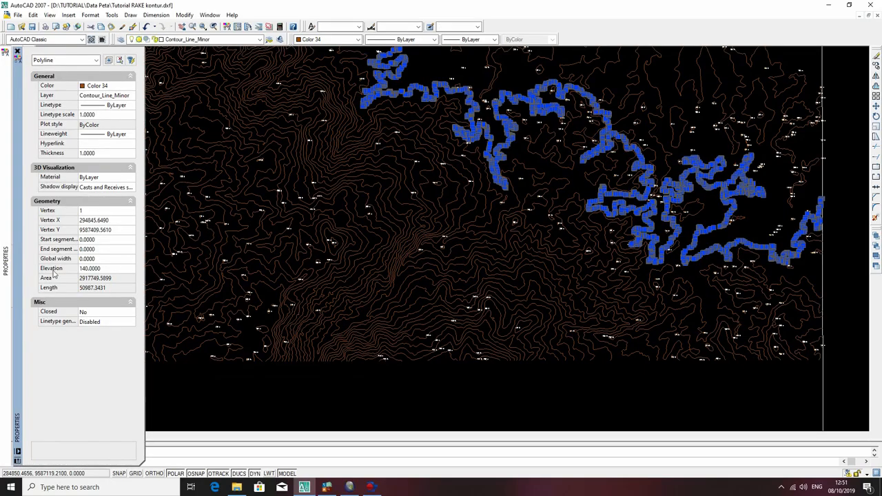
pyautogui.press('Escape')
pyautogui.click(603, 127)
pyautogui.moveTo(2, 200)
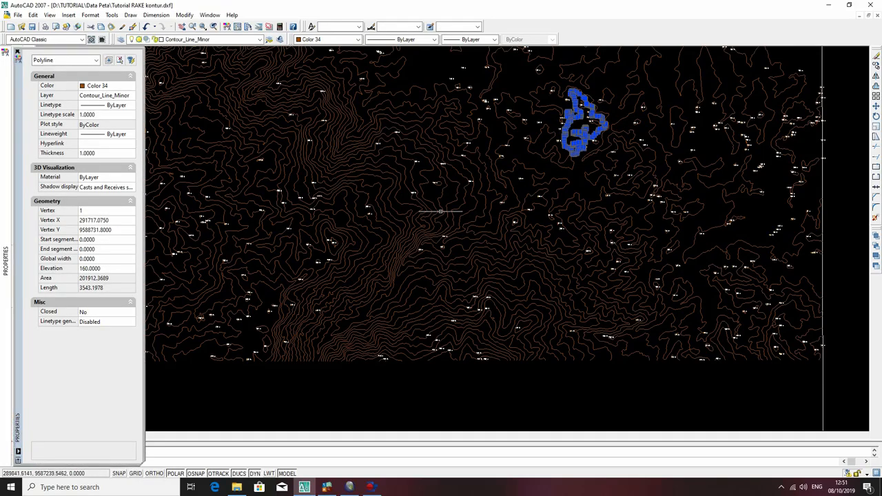
pyautogui.press('Escape')
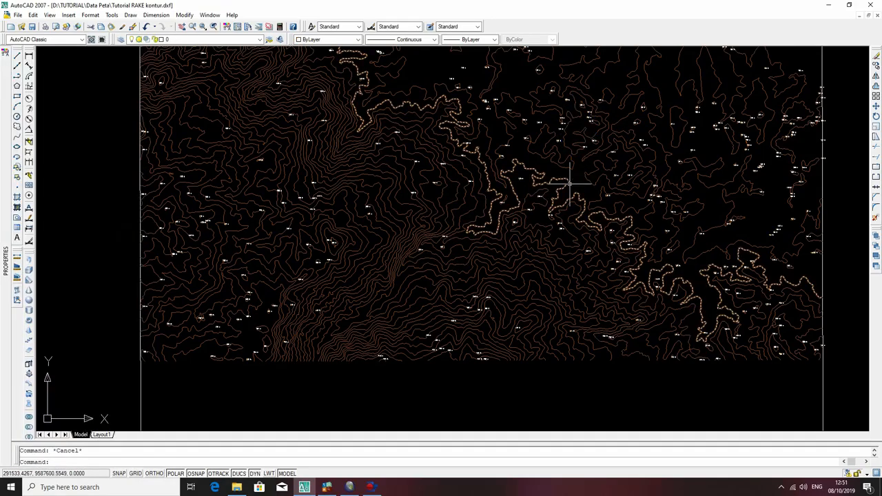
pyautogui.click(569, 180)
pyautogui.moveTo(3, 212)
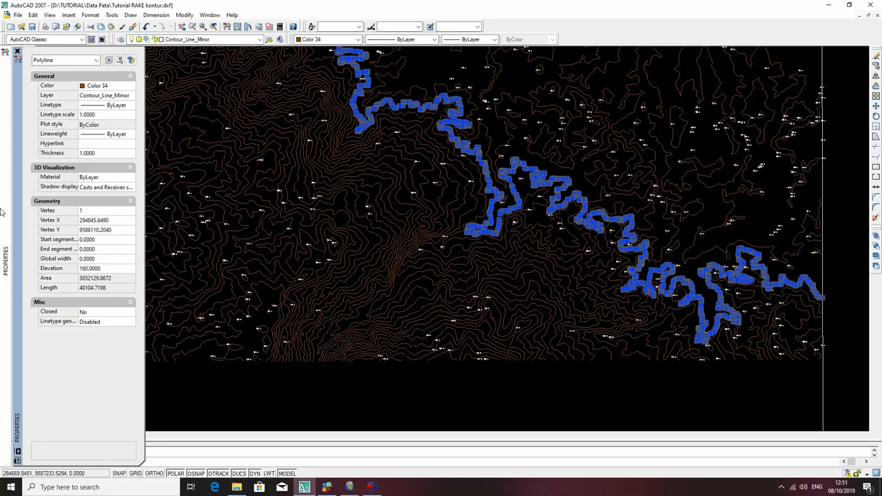
pyautogui.press('Escape')
# Identify the layer of a contour line in the map's flatter area and turn off the Contour_Line_Minor layer.
pyautogui.scroll(-6, 418, 173)
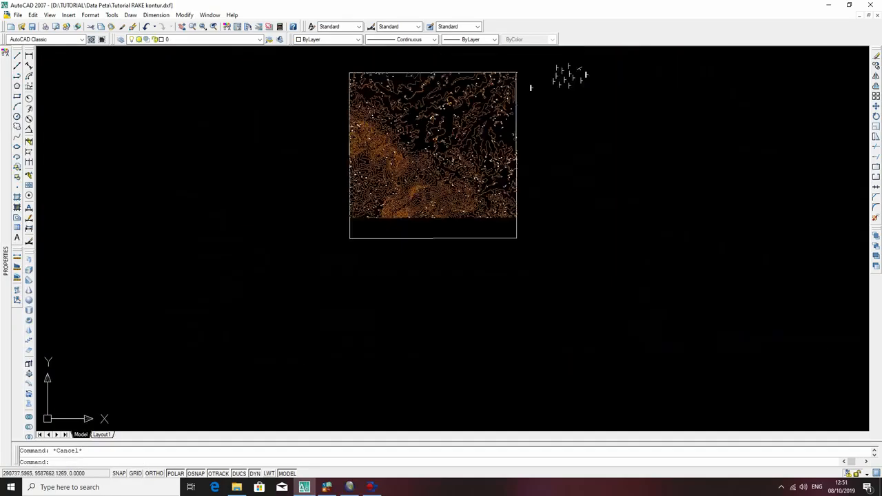
pyautogui.scroll(5, 406, 207)
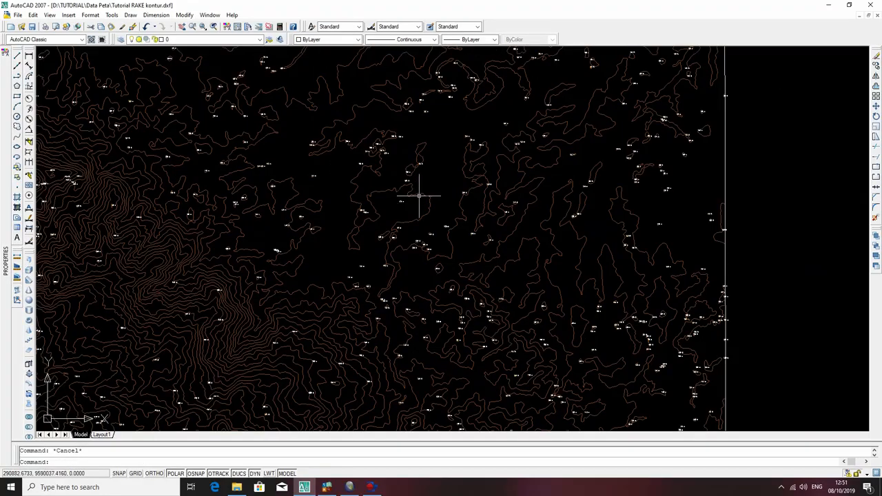
pyautogui.click(420, 194)
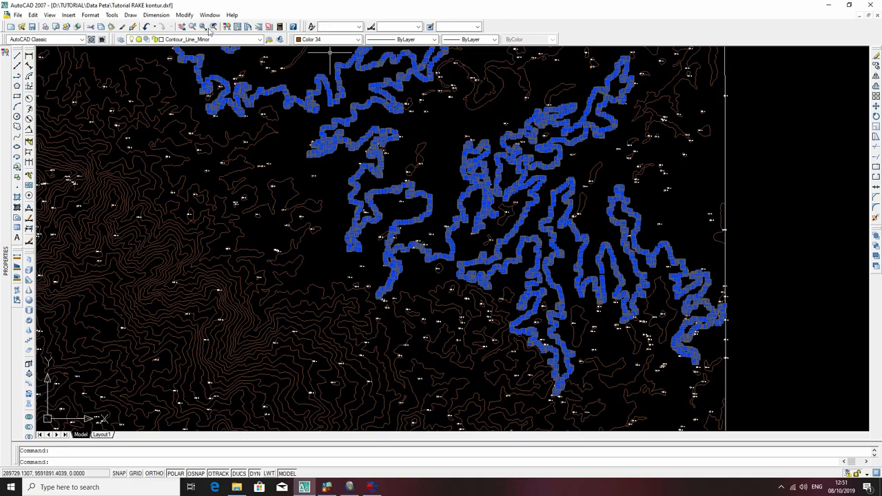
pyautogui.click(213, 39)
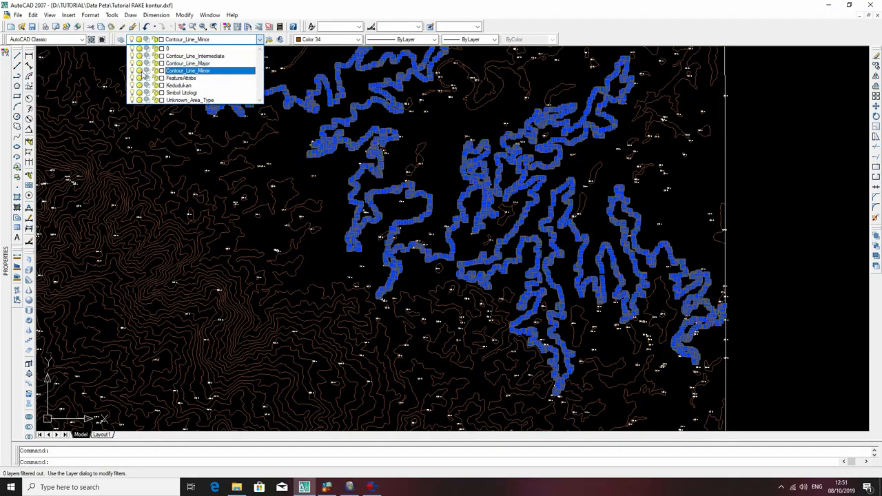
pyautogui.click(133, 71)
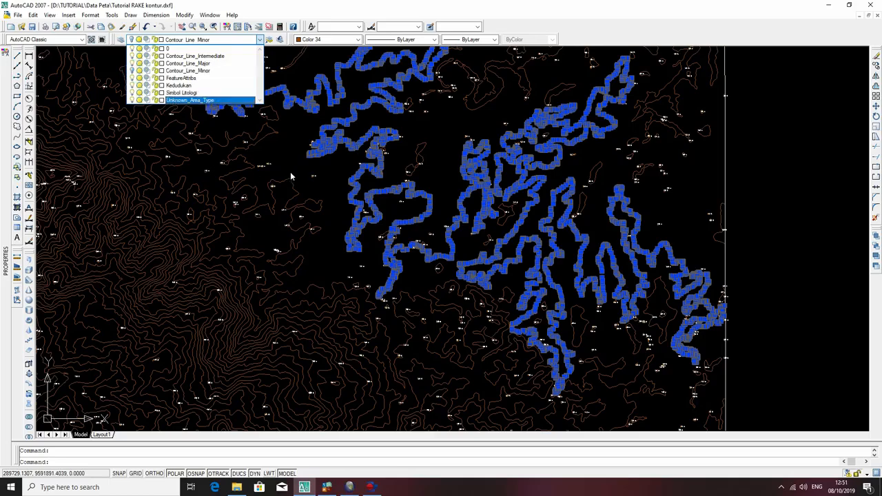
pyautogui.click(314, 173)
pyautogui.click(490, 263)
pyautogui.scroll(-5, 321, 148)
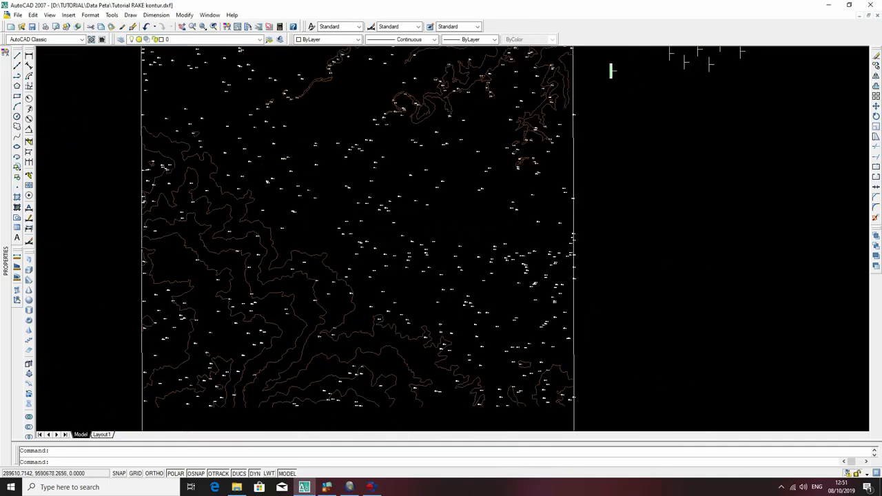
# Turn off the Contour_Line_Major and Contour_Line_Intermediate layers too.
pyautogui.click(202, 41)
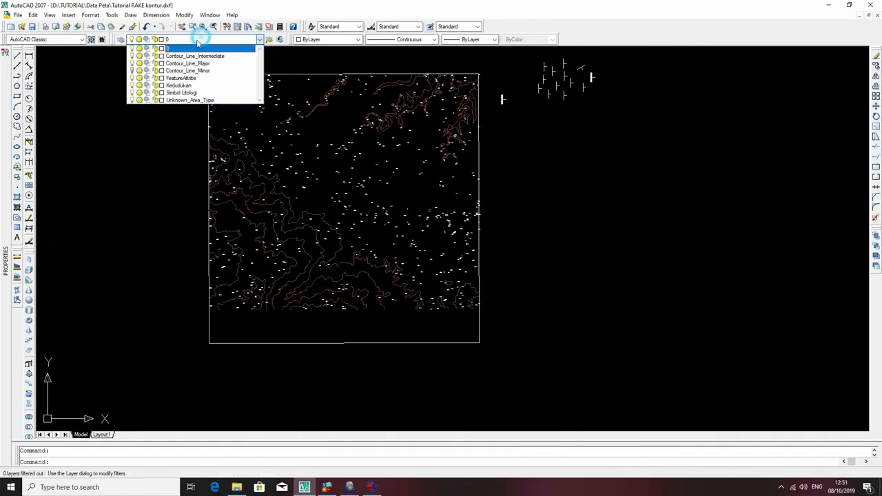
pyautogui.click(132, 70)
pyautogui.click(133, 63)
pyautogui.click(133, 172)
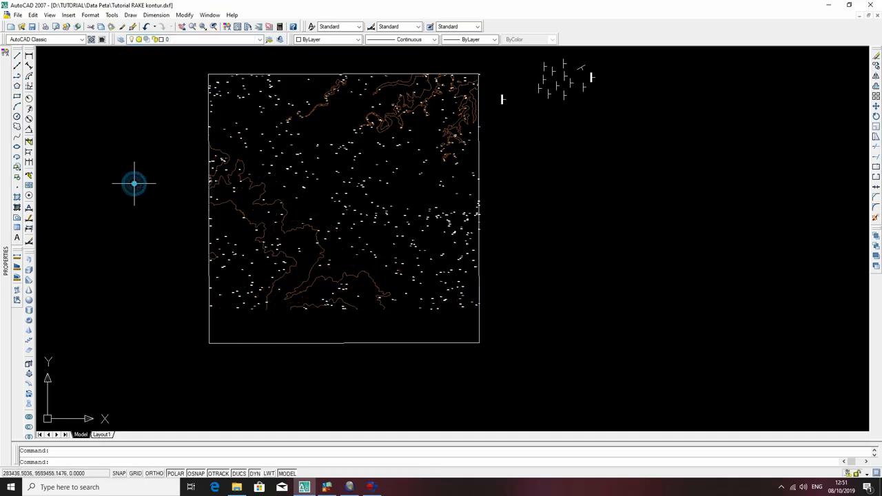
pyautogui.click(168, 42)
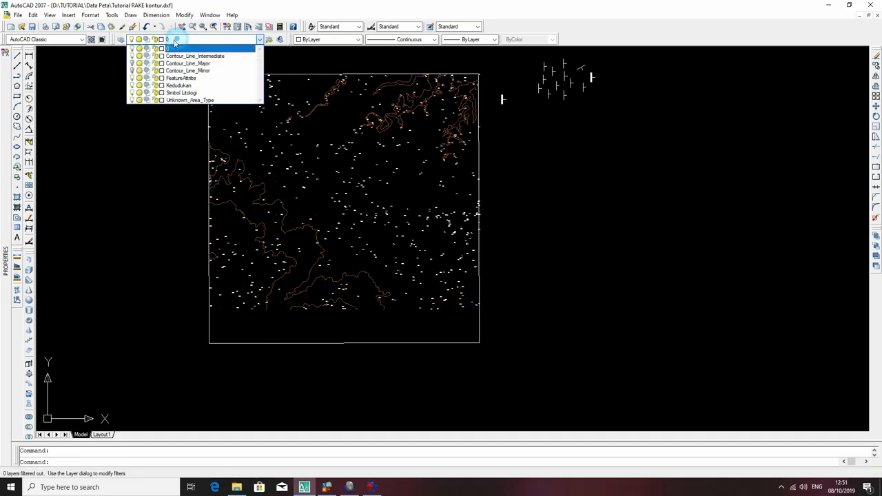
pyautogui.click(132, 56)
pyautogui.click(150, 173)
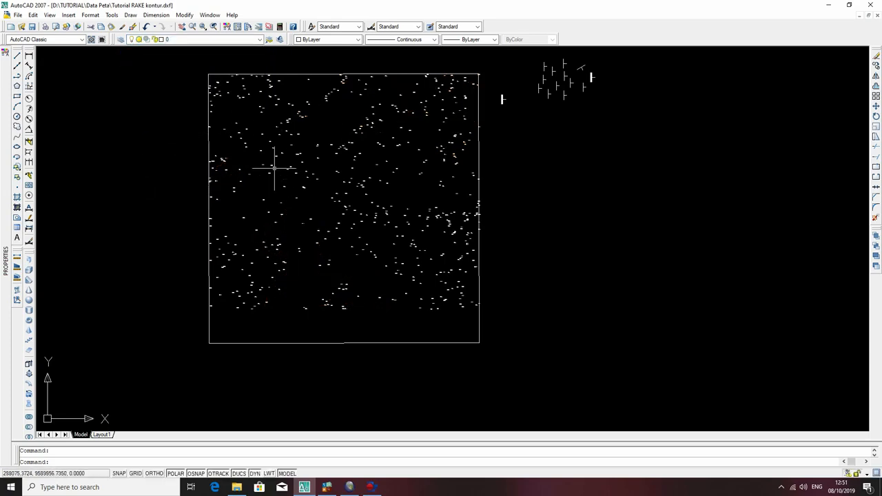
# Turn the Contour_Line_Intermediate, Contour_Line_Major and Contour_Line_Minor layers back on.
pyautogui.click(174, 39)
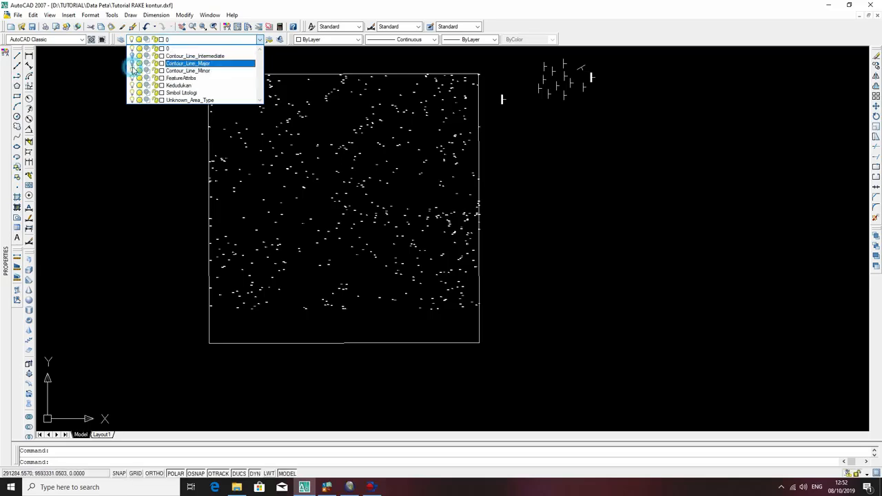
pyautogui.click(132, 58)
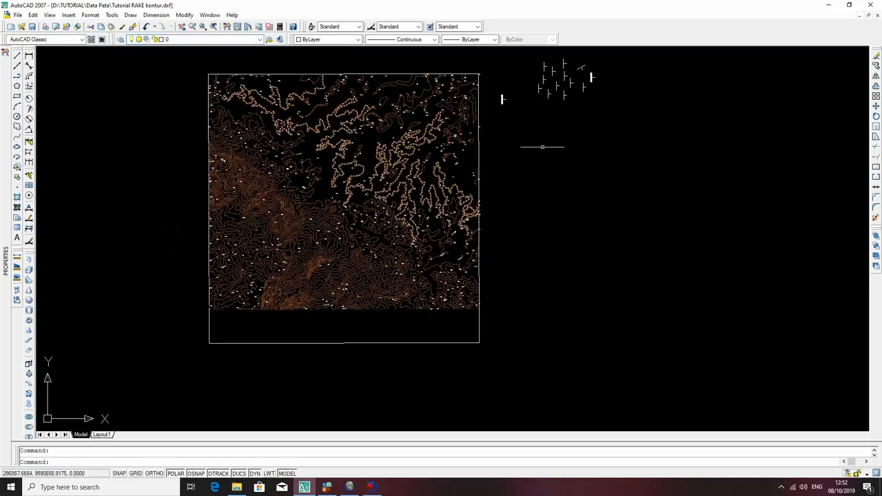
# Assign one strike-and-dip symbol beside the map to the Kedudukan layer.
pyautogui.scroll(3, 502, 99)
pyautogui.scroll(-5, 672, 110)
pyautogui.moveTo(645, 115); pyautogui.dragTo(644, 197, button='middle')
pyautogui.scroll(8, 644, 191)
pyautogui.click(678, 175)
pyautogui.click(640, 154)
pyautogui.click(179, 40)
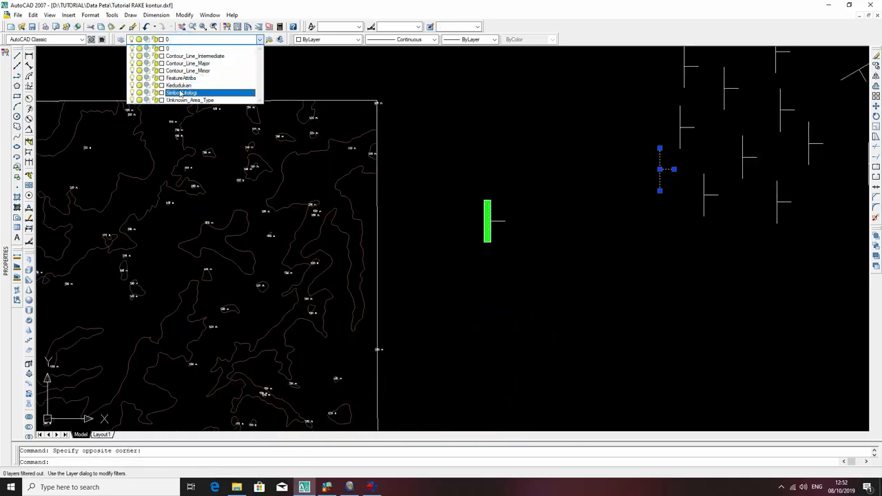
pyautogui.click(172, 85)
pyautogui.click(528, 138)
pyautogui.press('Escape')
# Assign the remaining group of strike-and-dip symbols, including the rotated one, to the Kedudukan layer.
pyautogui.scroll(-2, 641, 178)
pyautogui.moveTo(640, 179); pyautogui.dragTo(457, 257, button='middle')
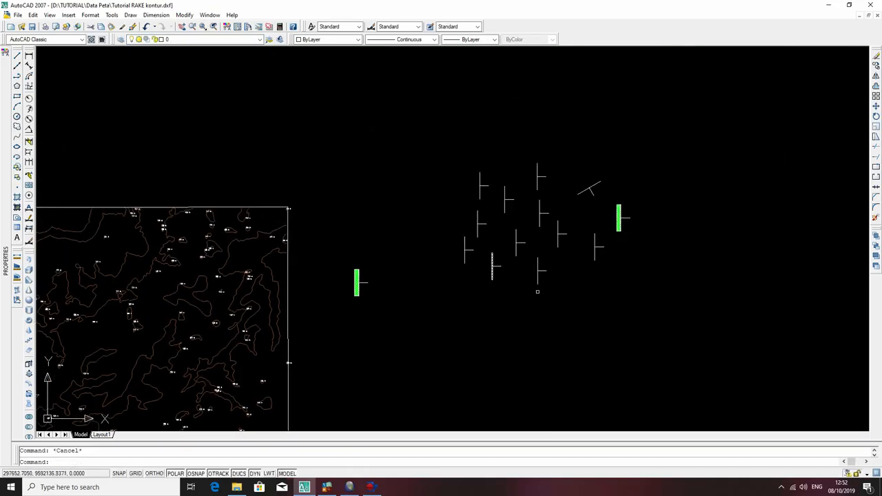
pyautogui.click(607, 284)
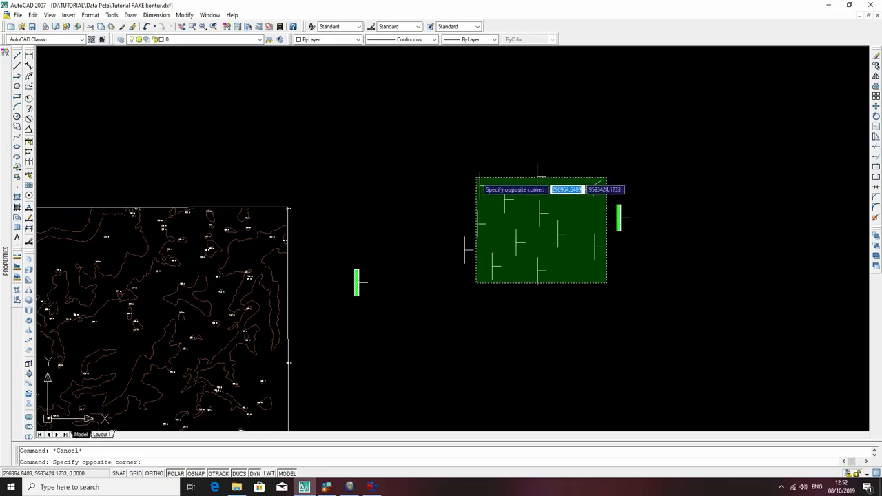
pyautogui.click(477, 178)
pyautogui.click(178, 39)
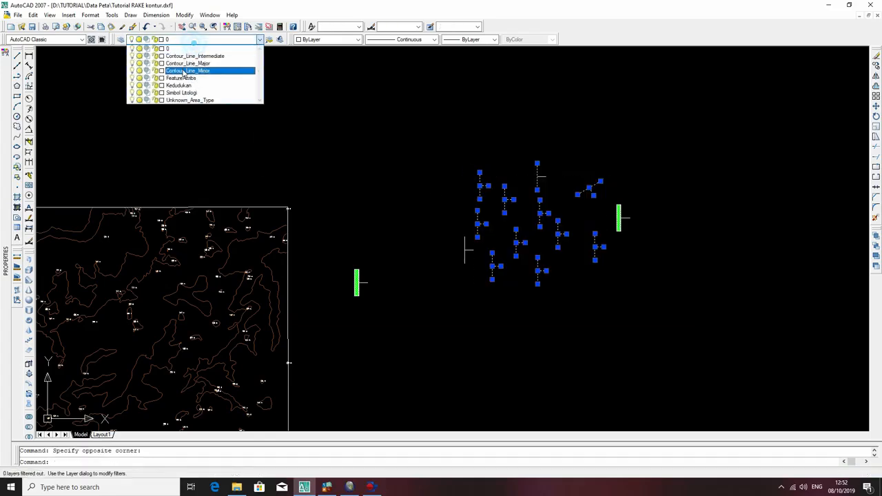
pyautogui.click(183, 86)
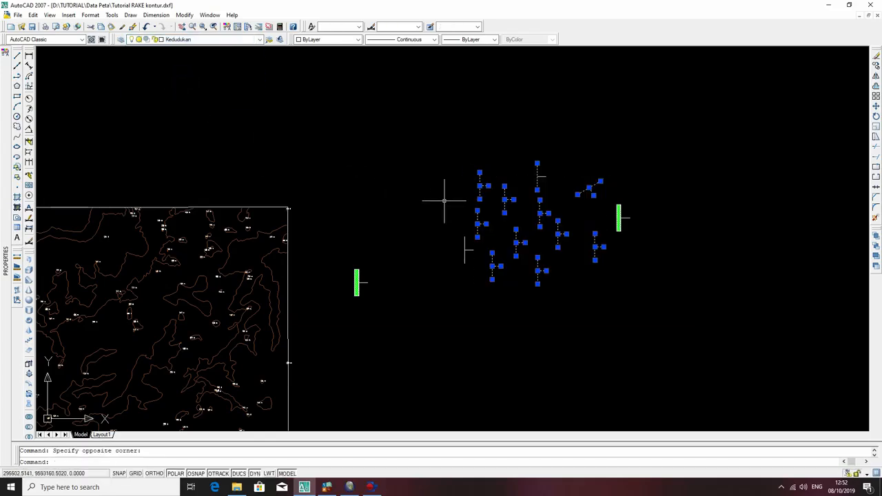
pyautogui.press('Escape')
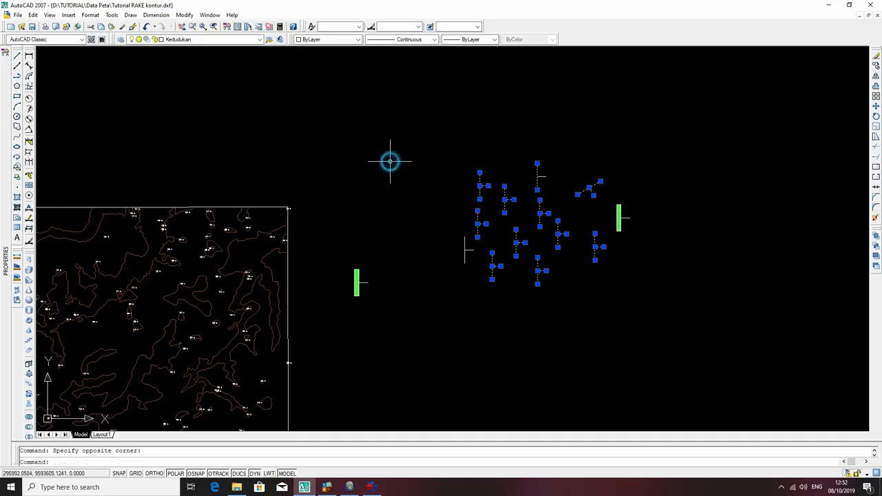
# Turn off the Kedudukan layer.
pyautogui.click(165, 39)
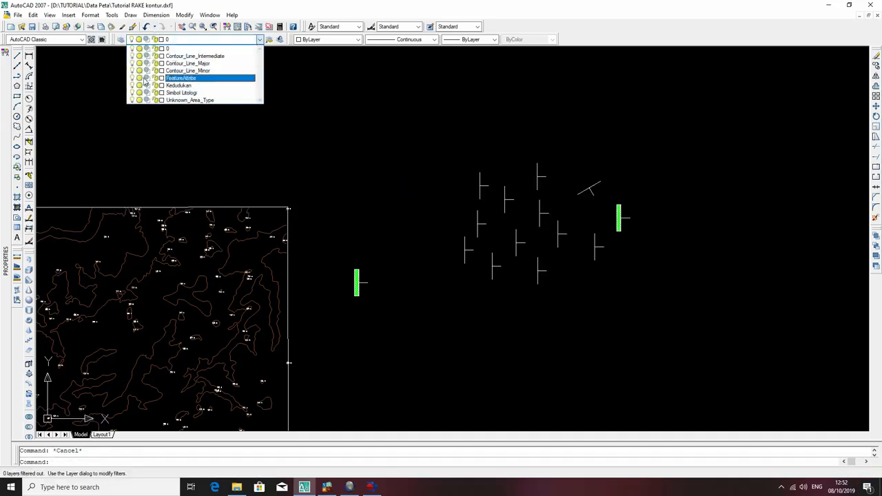
pyautogui.click(133, 86)
pyautogui.click(318, 120)
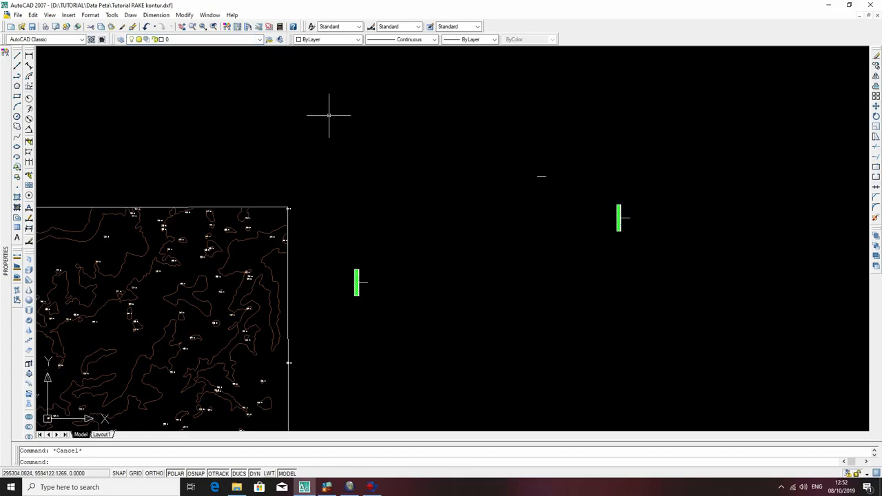
# Move the leftover short dip tick to the Kedudukan layer as well.
pyautogui.click(572, 196)
pyautogui.click(512, 154)
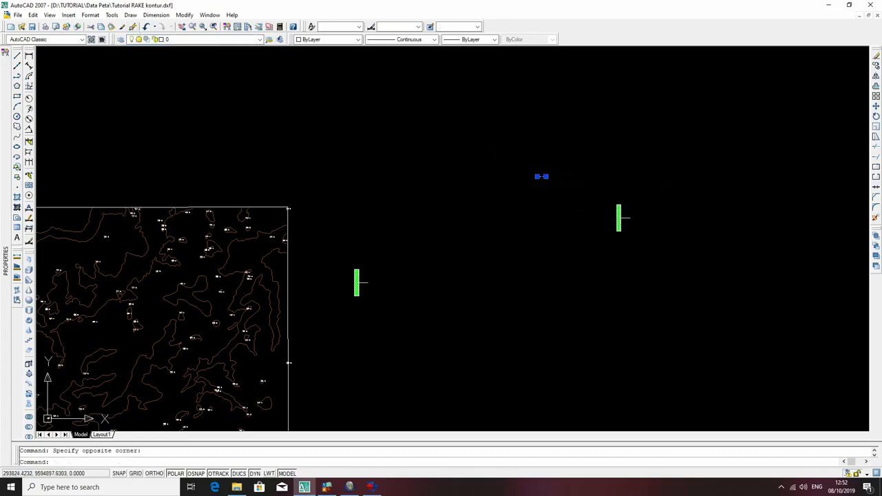
pyautogui.click(202, 39)
pyautogui.click(189, 85)
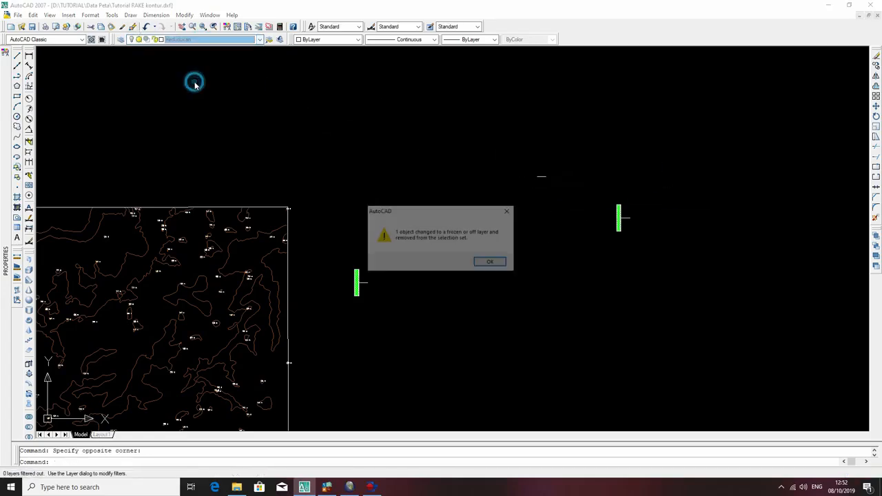
pyautogui.click(485, 262)
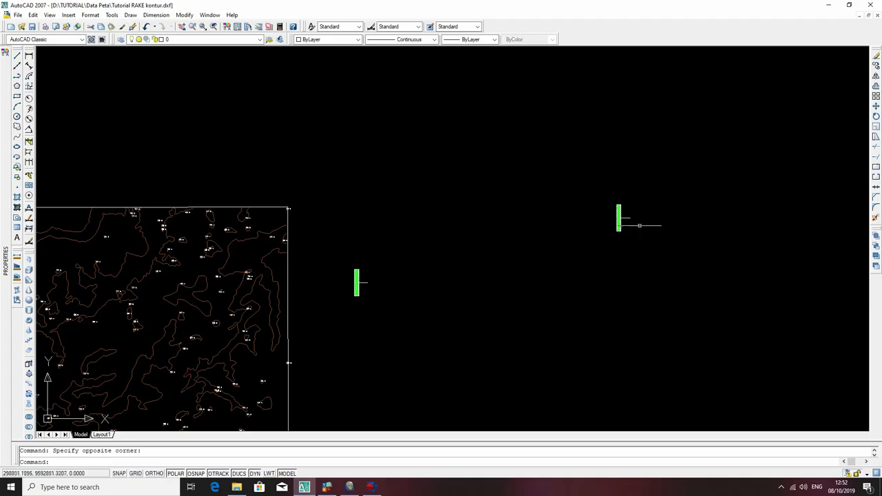
pyautogui.scroll(5, 634, 222)
pyautogui.scroll(10, 613, 209)
pyautogui.click(601, 269)
pyautogui.click(567, 191)
pyautogui.scroll(-4, 538, 198)
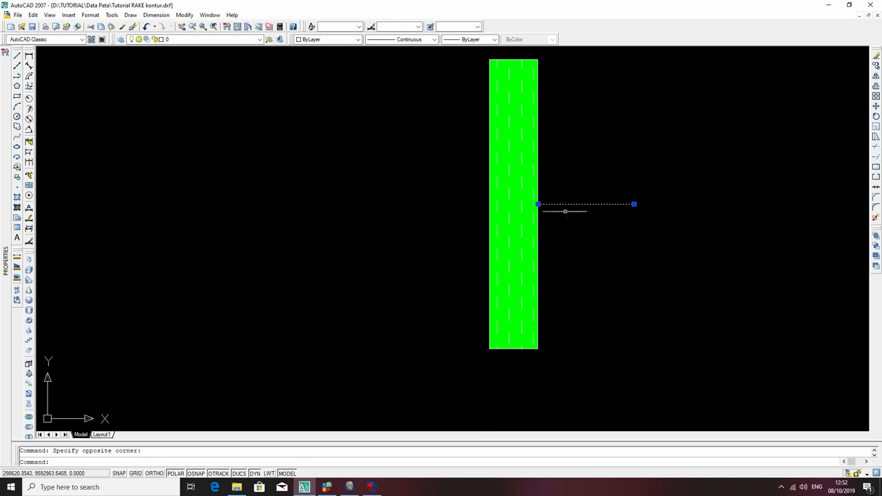
pyautogui.press('Escape')
# Assign the outlines and hatches of both green lithology rectangles to the Simbol Litologi layer.
pyautogui.scroll(-5, 561, 209)
pyautogui.click(550, 252)
pyautogui.click(531, 215)
pyautogui.scroll(-4, 439, 201)
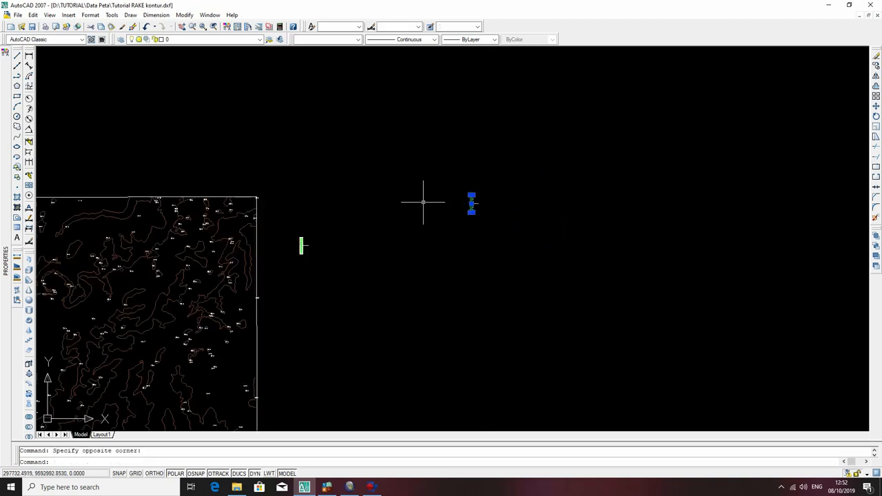
pyautogui.scroll(3, 293, 257)
pyautogui.scroll(5, 300, 254)
pyautogui.click(338, 252)
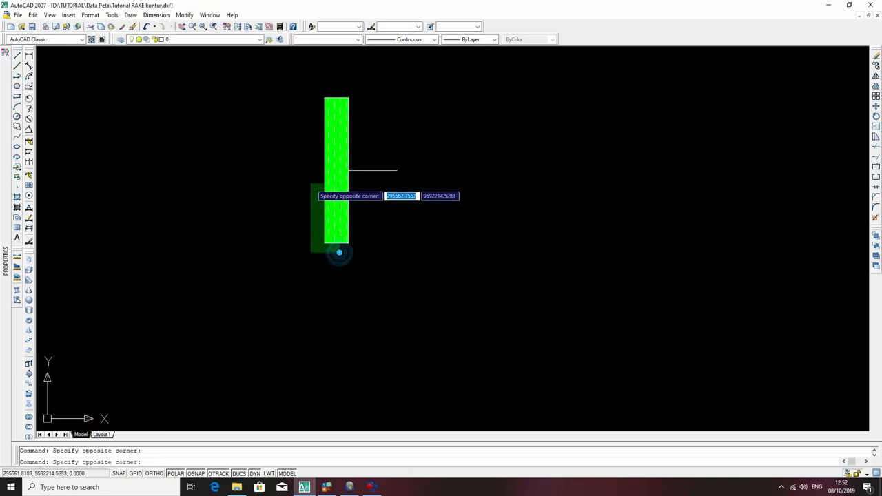
pyautogui.click(309, 181)
pyautogui.click(208, 41)
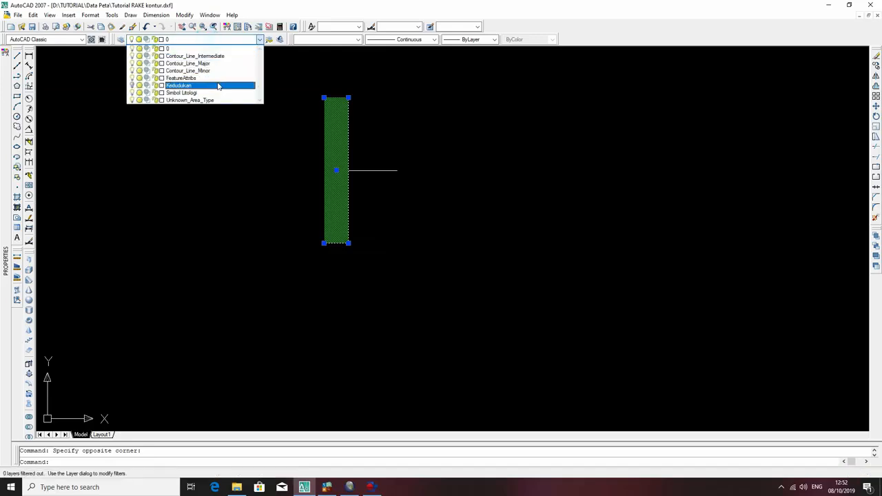
pyautogui.click(194, 91)
pyautogui.scroll(-3, 526, 189)
pyautogui.press('Escape')
# Turn off the Simbol Litologi layer and the three contour line layers.
pyautogui.click(207, 39)
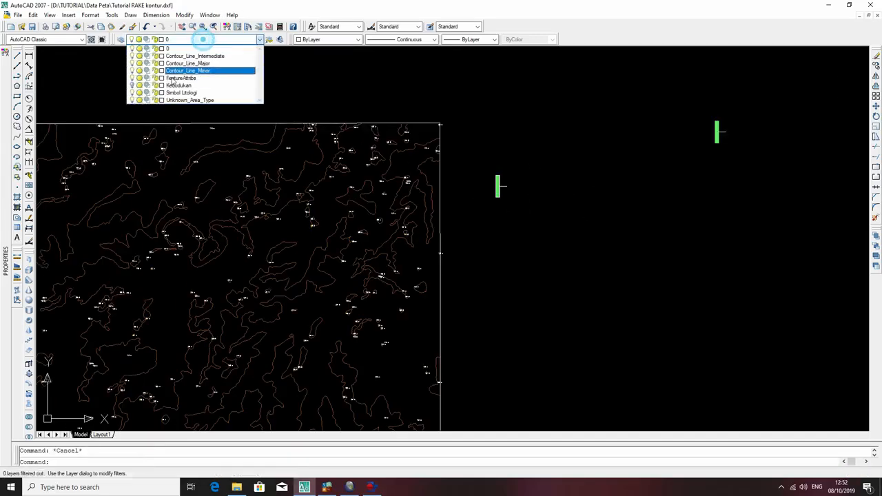
pyautogui.click(132, 94)
pyautogui.click(537, 139)
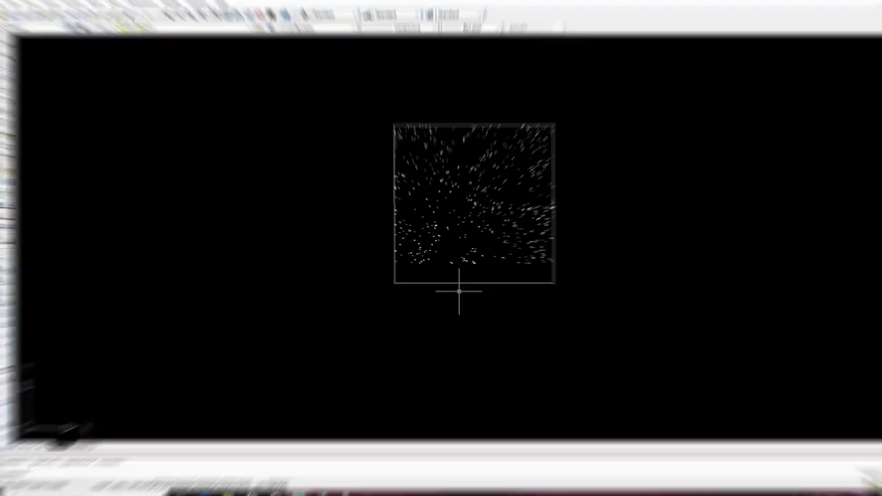
# Add a new layer named Boundary and make it the current layer.
pyautogui.click(120, 40)
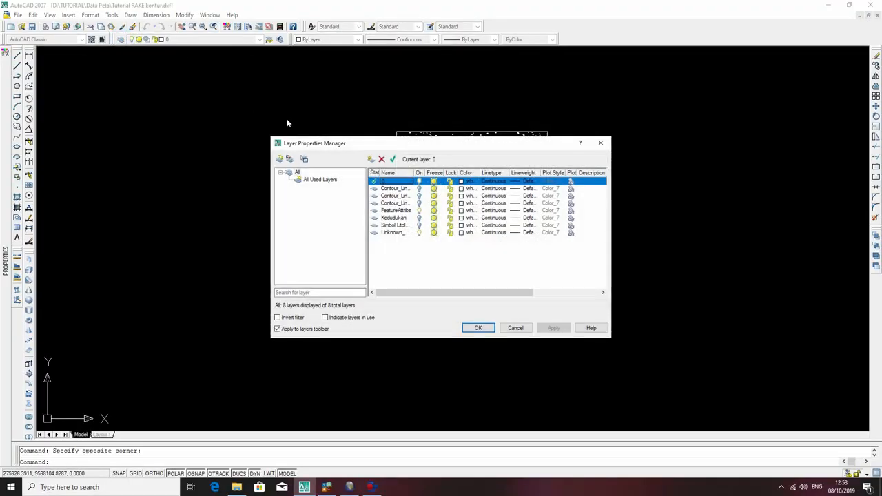
pyautogui.click(371, 159)
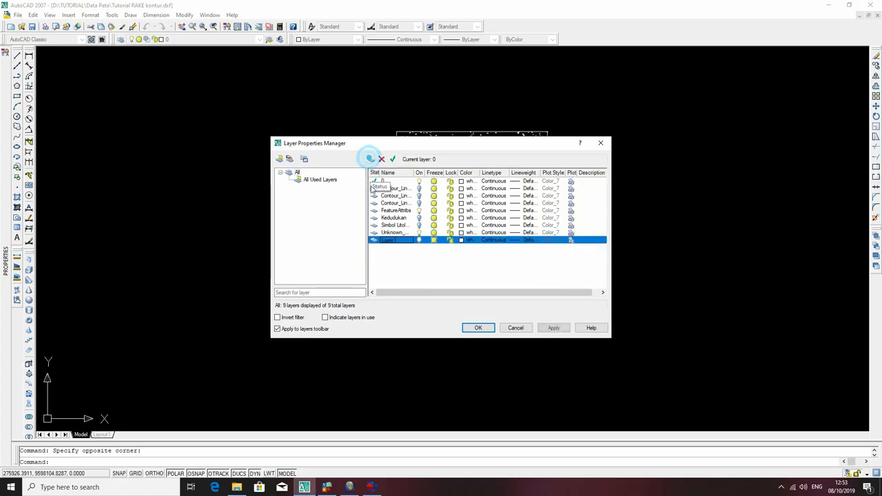
pyautogui.doubleClick(395, 241)
pyautogui.click(395, 240)
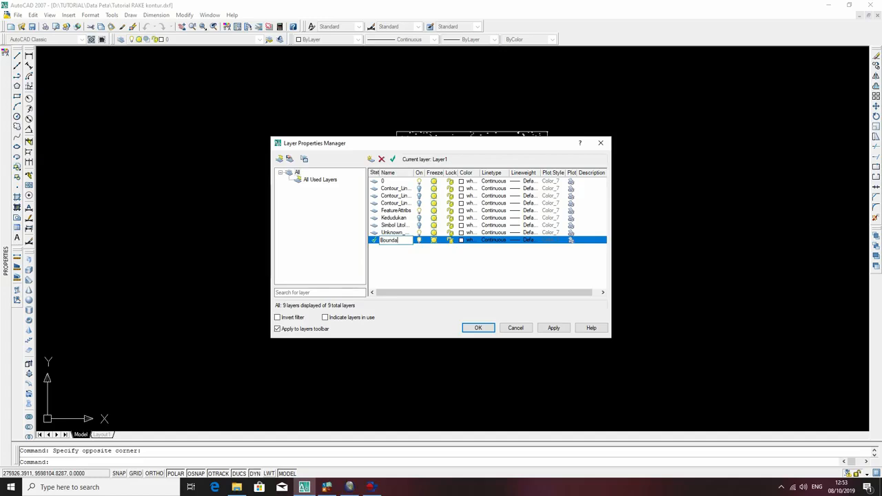
pyautogui.click(375, 243)
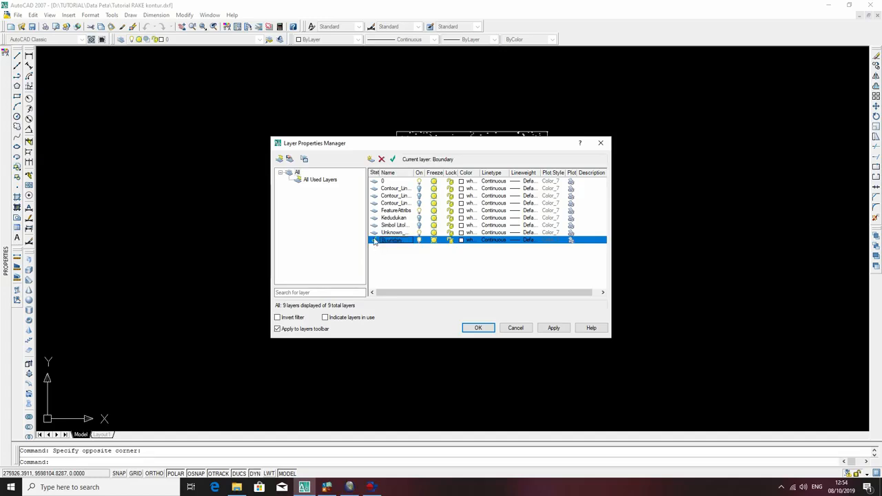
# Rename the Unknown_Area_Type layer as Elevasi.
pyautogui.click(391, 233)
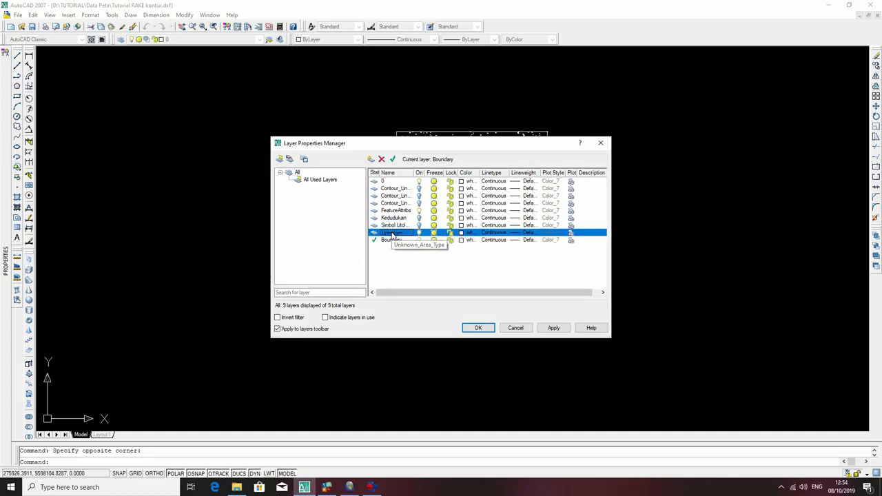
pyautogui.click(391, 233)
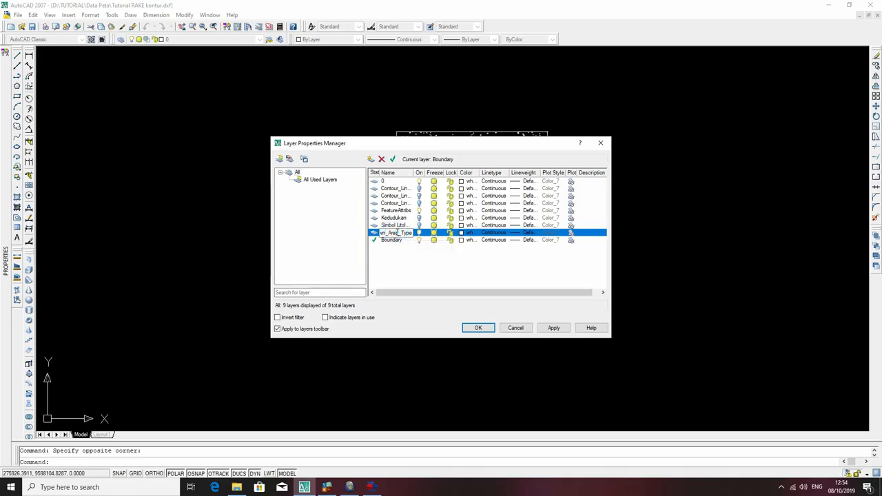
pyautogui.doubleClick(396, 233)
pyautogui.write('1')
pyautogui.write('i')
pyautogui.press('Return')
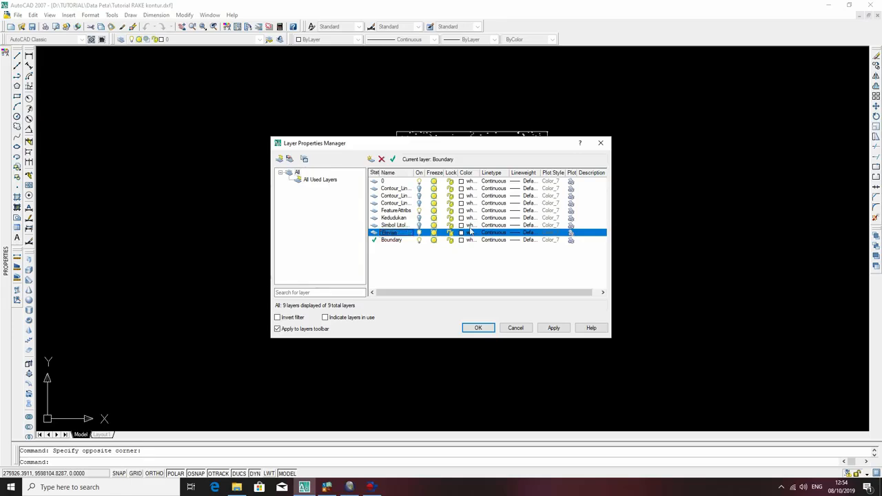
# Apply the layer changes and turn off the FeatureAttribs layer.
pyautogui.click(554, 327)
pyautogui.click(478, 328)
pyautogui.click(202, 39)
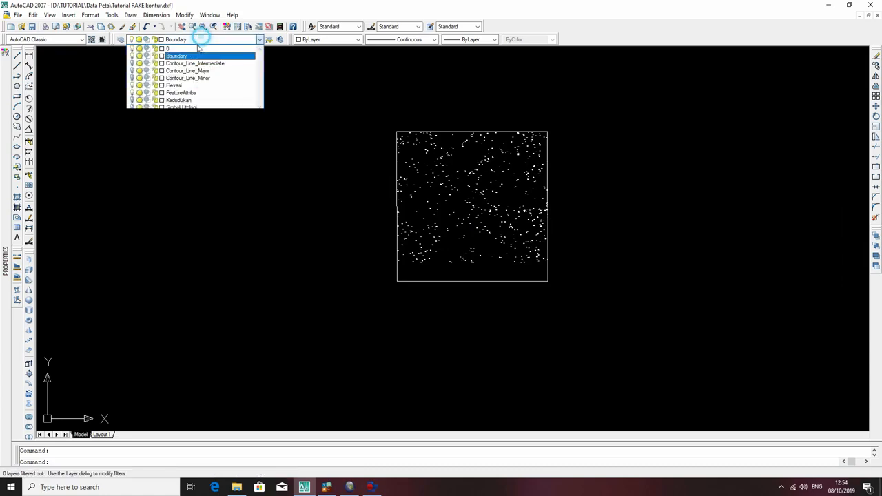
pyautogui.click(133, 93)
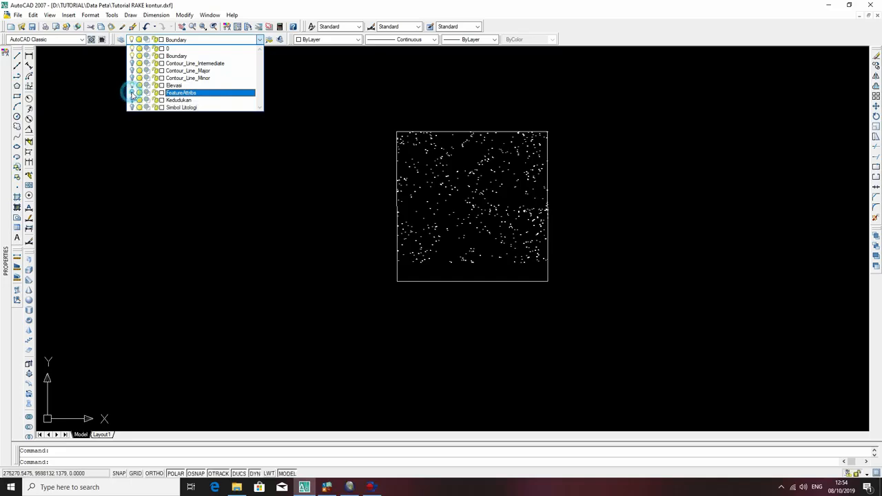
pyautogui.click(213, 186)
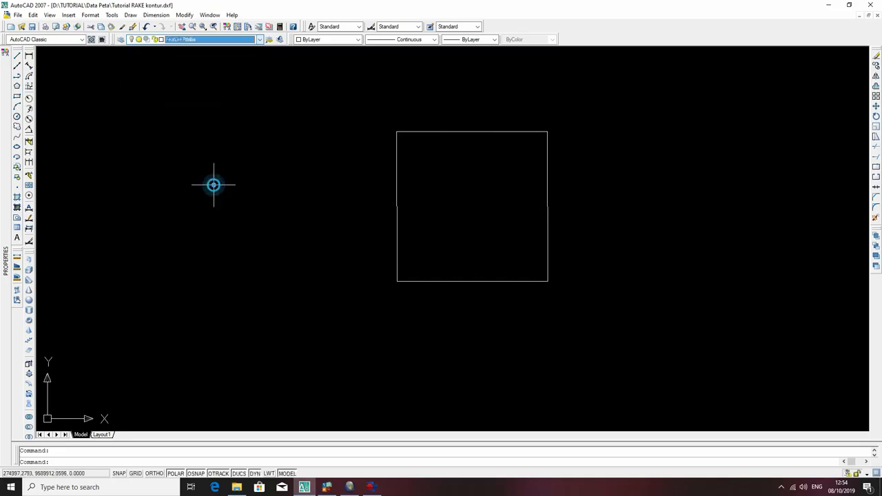
# Try to delete the Elevasi layer in the Layer Properties Manager.
pyautogui.click(212, 40)
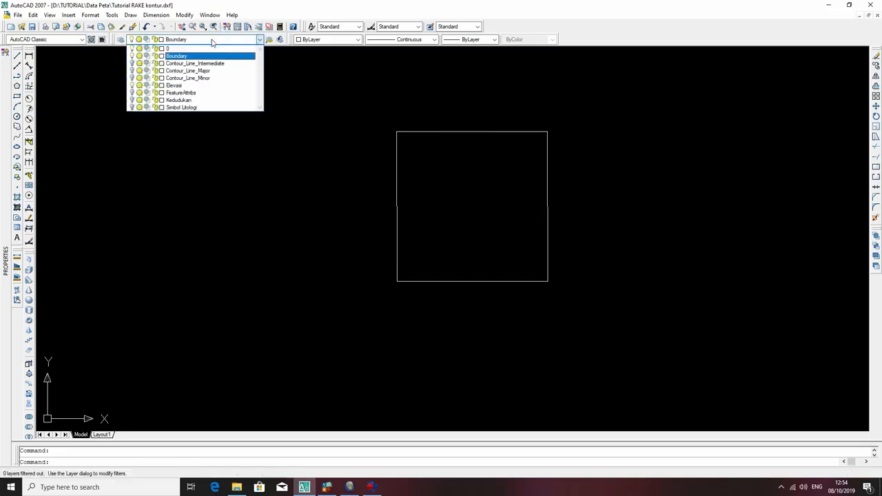
pyautogui.click(120, 39)
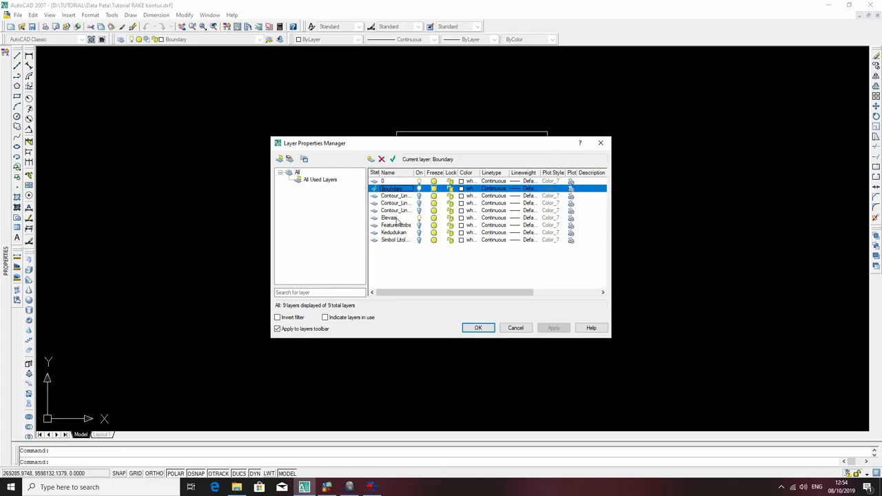
pyautogui.click(397, 219)
pyautogui.rightClick(397, 219)
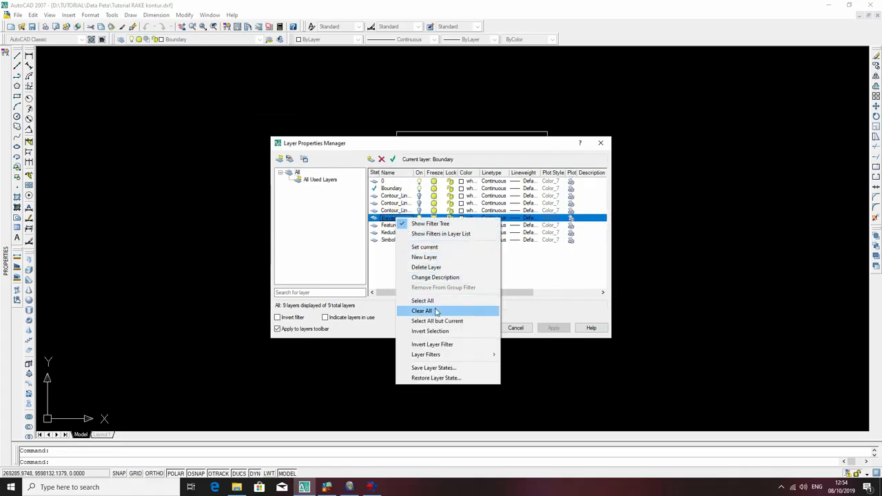
pyautogui.click(427, 267)
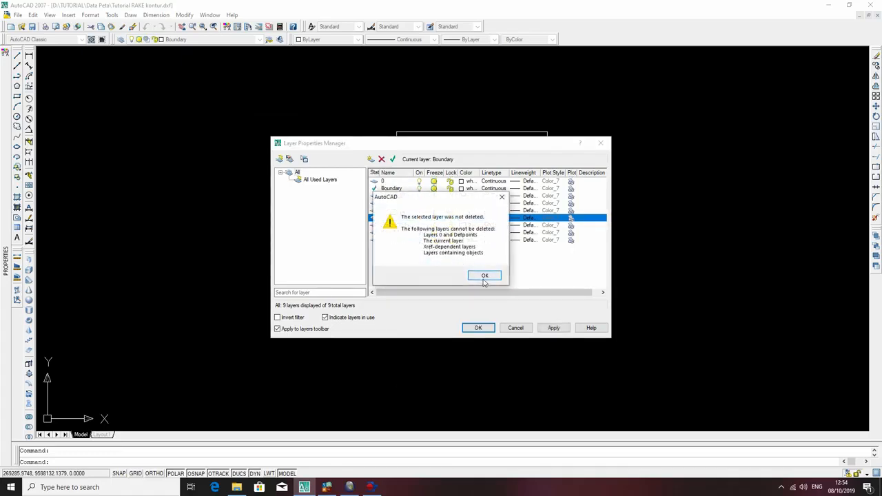
pyautogui.click(483, 278)
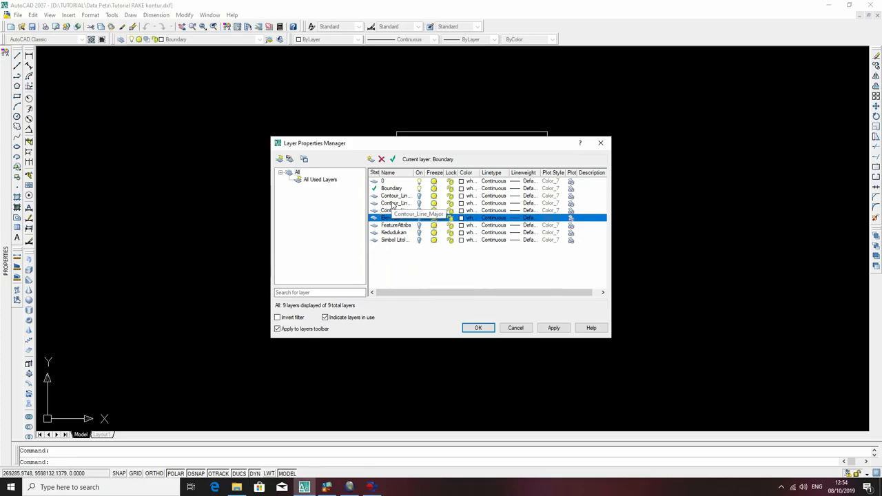
# Rename the FeatureAttribs layer as Elevasi kontur and the Elevasi layer as Cropline.
pyautogui.click(396, 226)
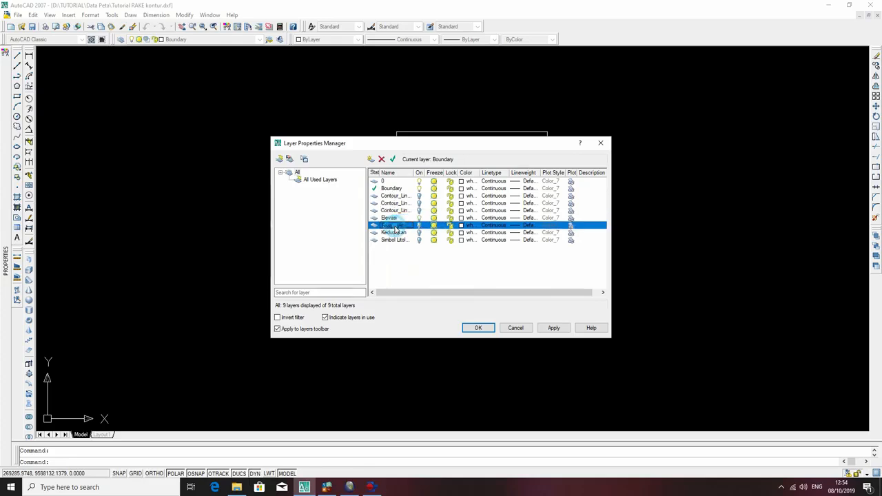
pyautogui.click(482, 266)
pyautogui.click(399, 225)
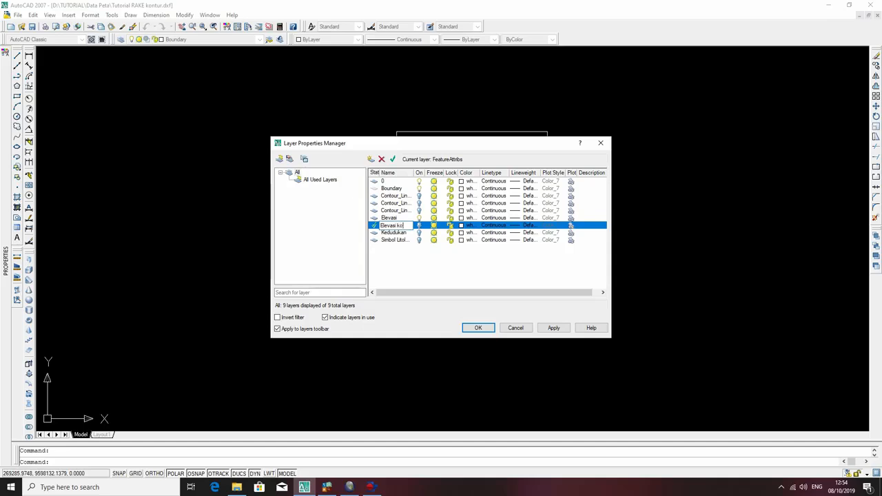
pyautogui.click(392, 218)
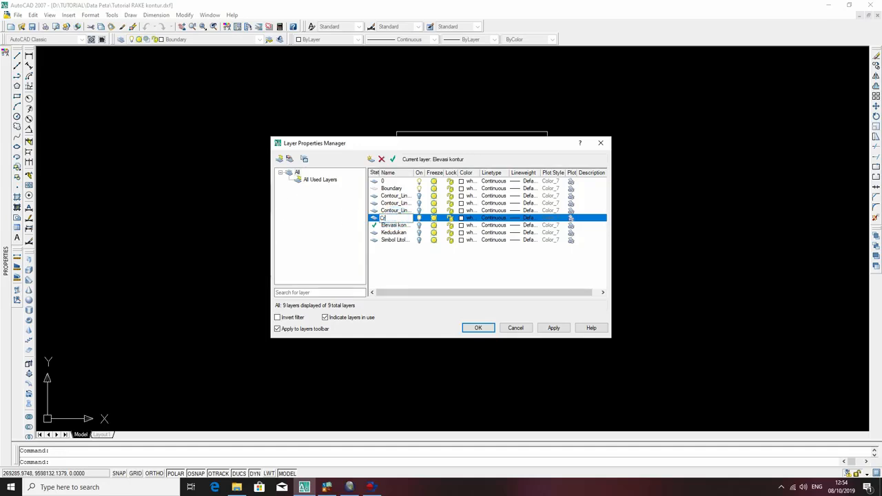
pyautogui.press('Return')
# Create a new layer named KS, make it current and apply the layer changes.
pyautogui.click(371, 159)
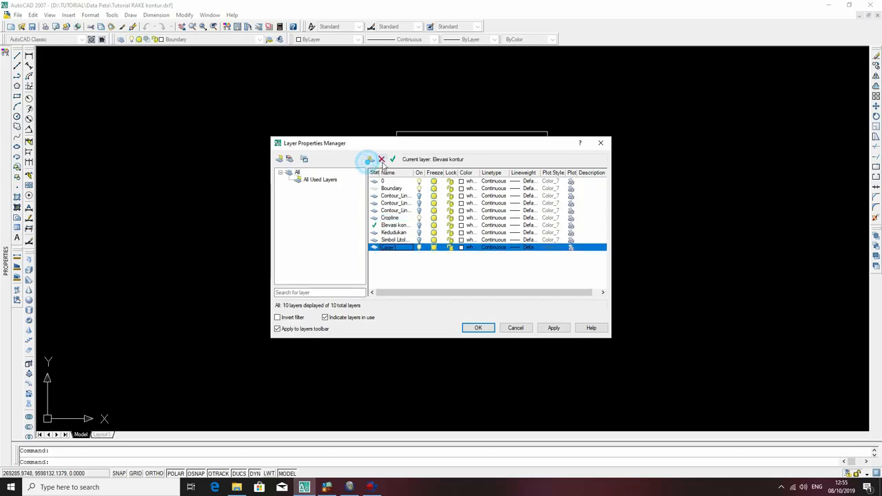
pyautogui.doubleClick(397, 249)
pyautogui.click(396, 250)
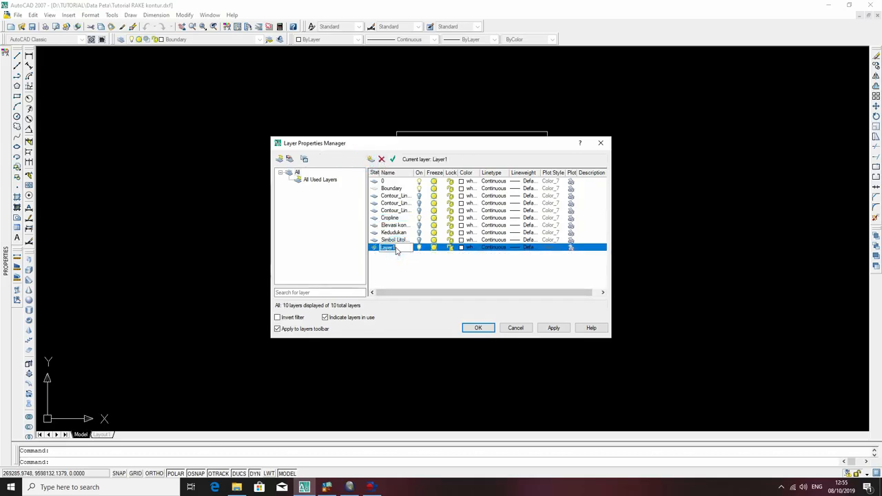
pyautogui.press('Return')
pyautogui.click(552, 328)
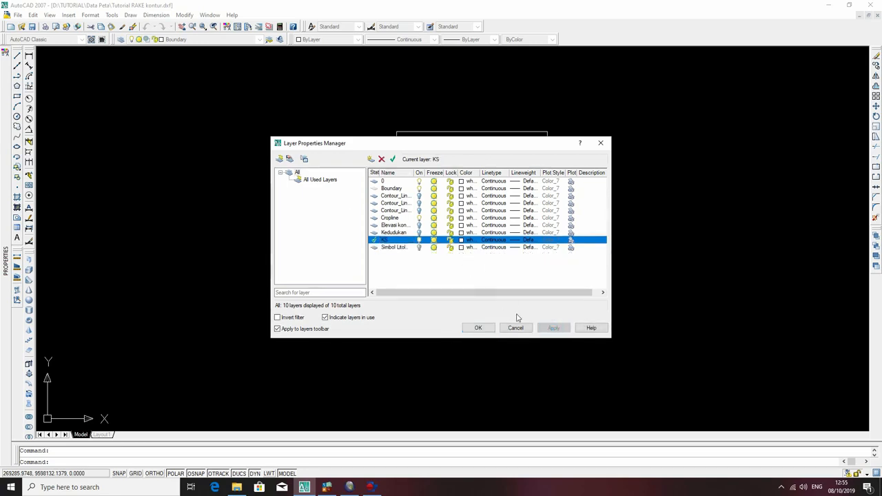
pyautogui.click(479, 328)
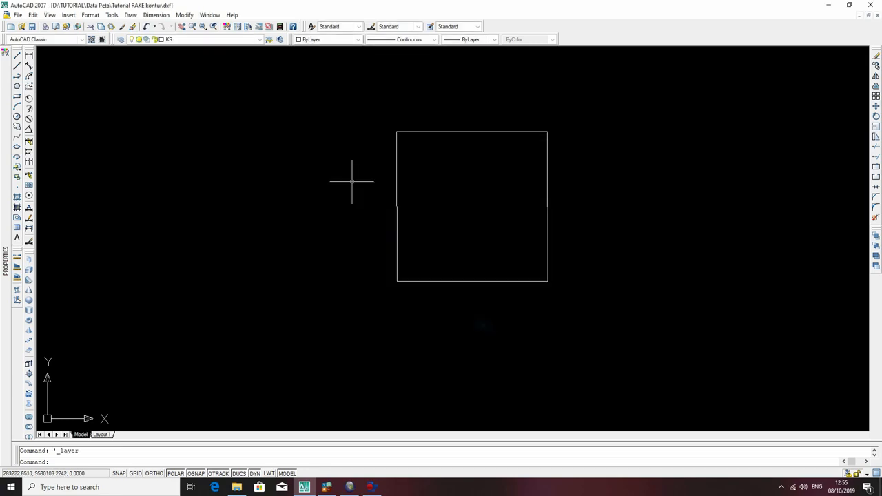
# Reassign the square frame around the map from the Cropline layer to the KS layer.
pyautogui.click(204, 40)
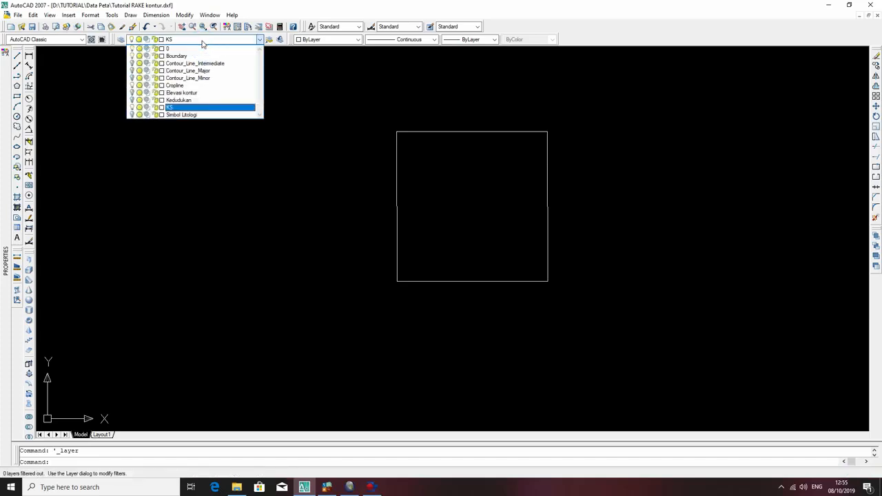
pyautogui.click(373, 157)
pyautogui.click(348, 118)
pyautogui.click(307, 139)
pyautogui.click(434, 183)
pyautogui.click(453, 117)
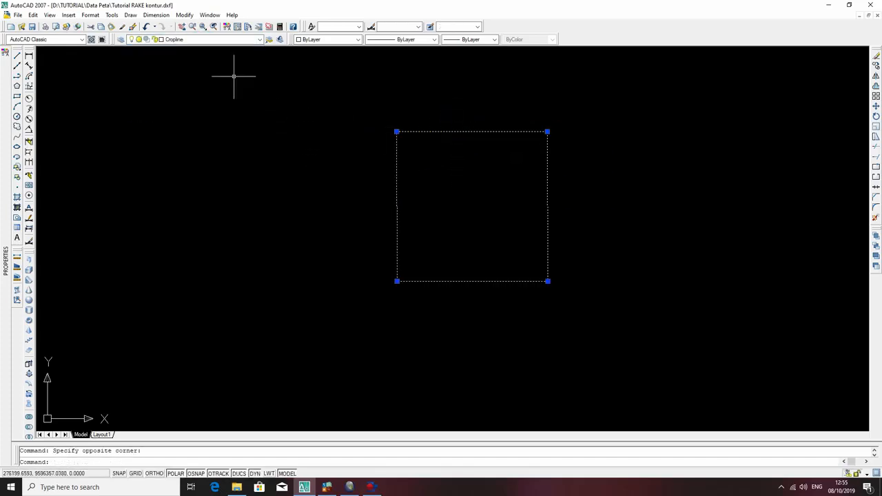
pyautogui.click(234, 39)
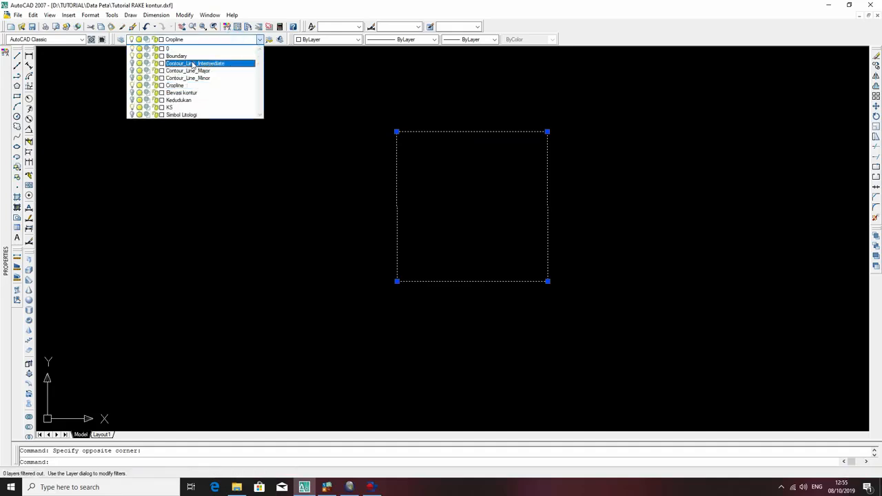
pyautogui.click(186, 108)
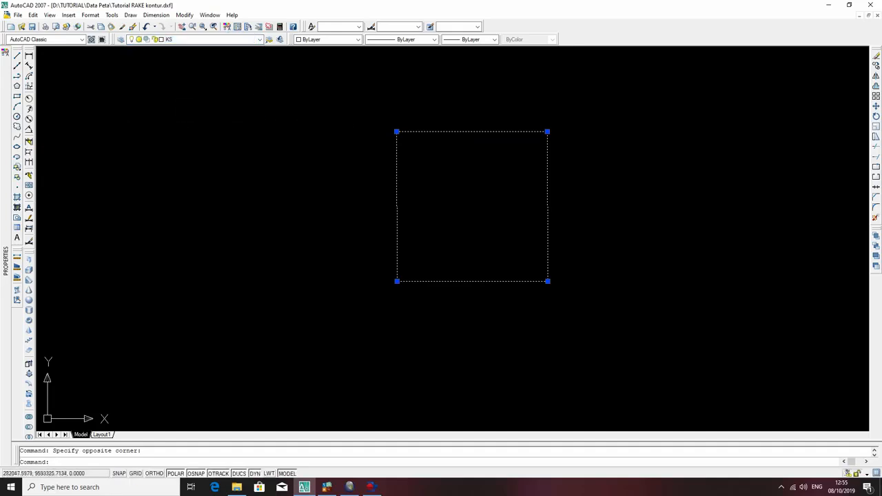
pyautogui.press('Escape')
# Turn off the current KS layer.
pyautogui.click(207, 39)
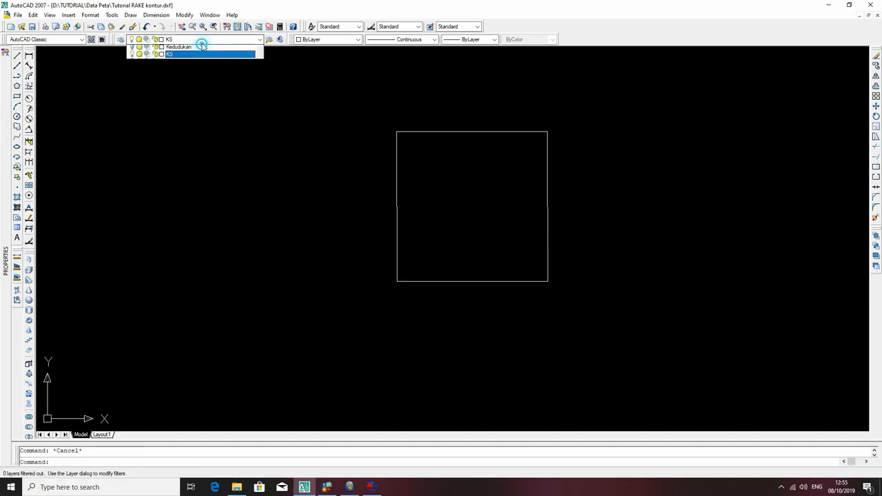
pyautogui.click(131, 108)
pyautogui.click(212, 156)
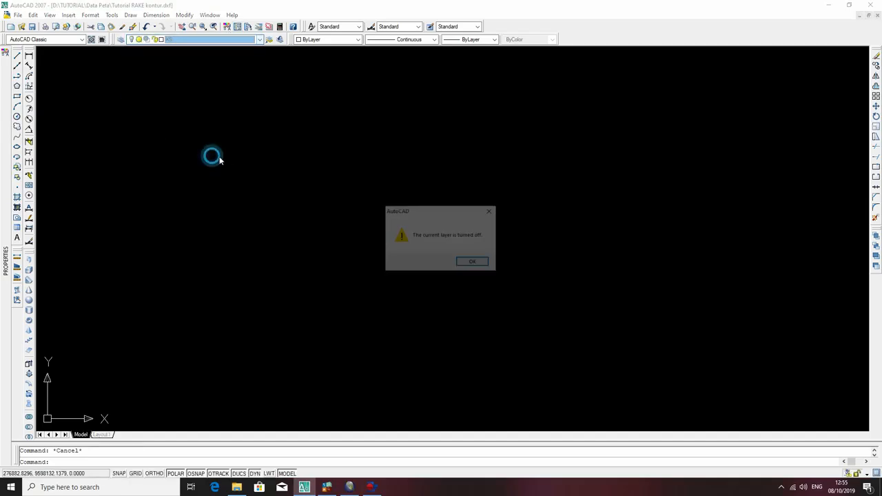
pyautogui.click(471, 262)
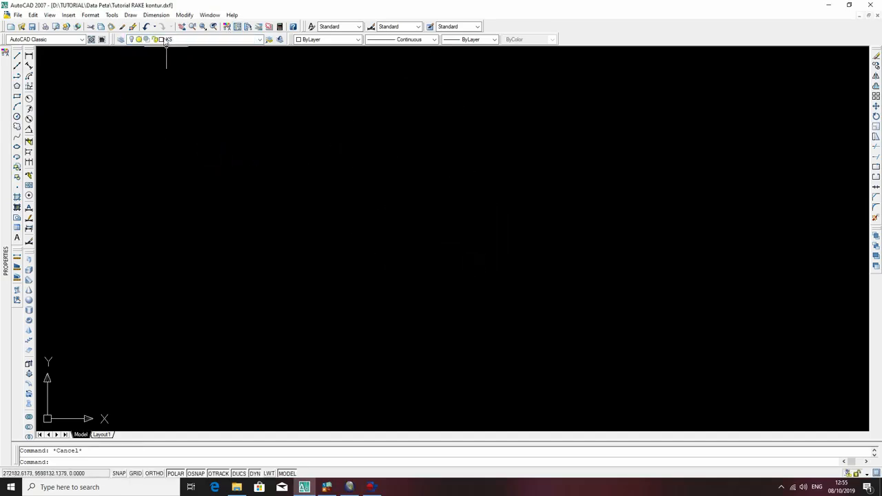
# Turn all layers back on, including the contour, Elevasi kontur, Kedudukan and KS layers.
pyautogui.click(166, 40)
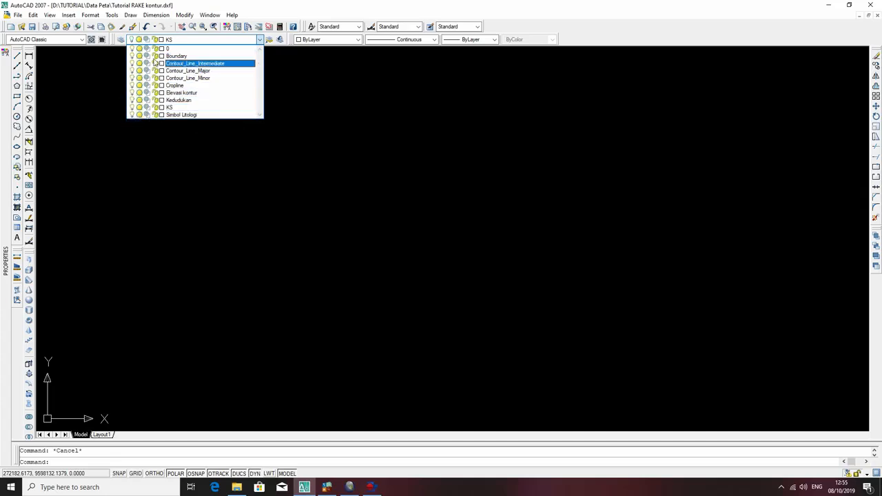
pyautogui.click(181, 111)
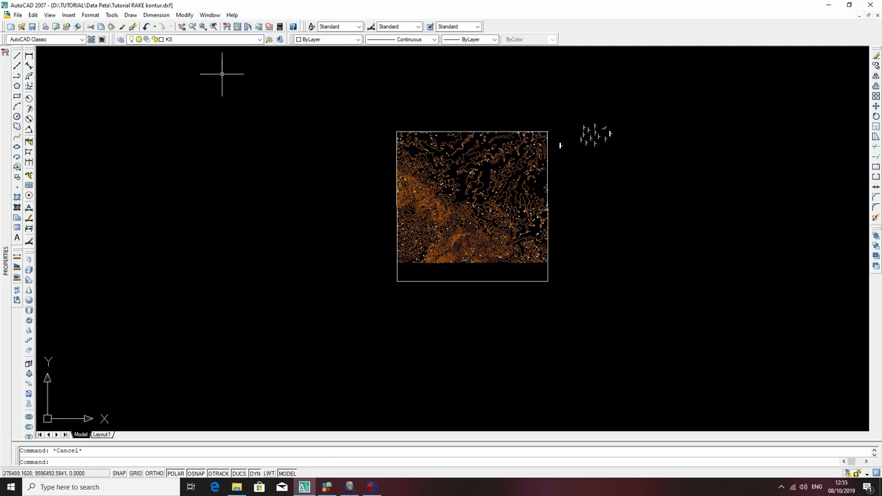
pyautogui.scroll(5, 484, 217)
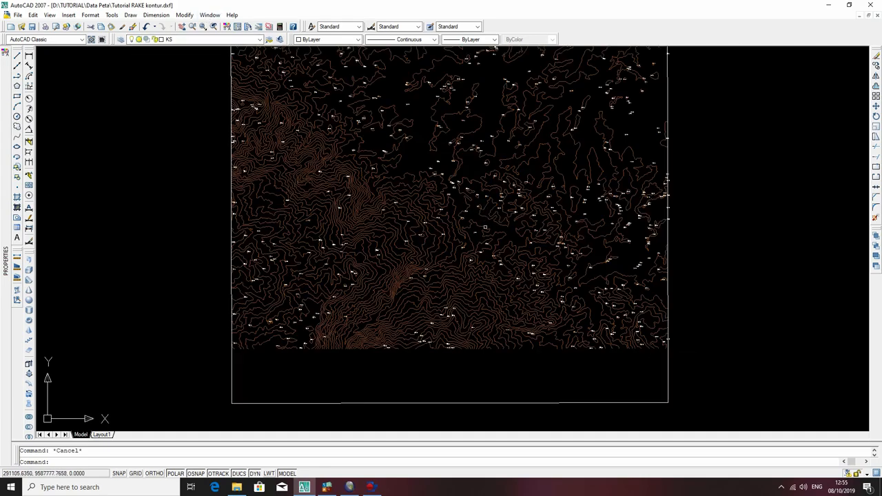
# Lock the Boundary, Elevasi kontur, Kedudukan and three Contour_Line layers.
pyautogui.click(482, 242)
pyautogui.click(453, 207)
pyautogui.click(415, 144)
pyautogui.click(416, 86)
pyautogui.press('Escape')
pyautogui.click(202, 39)
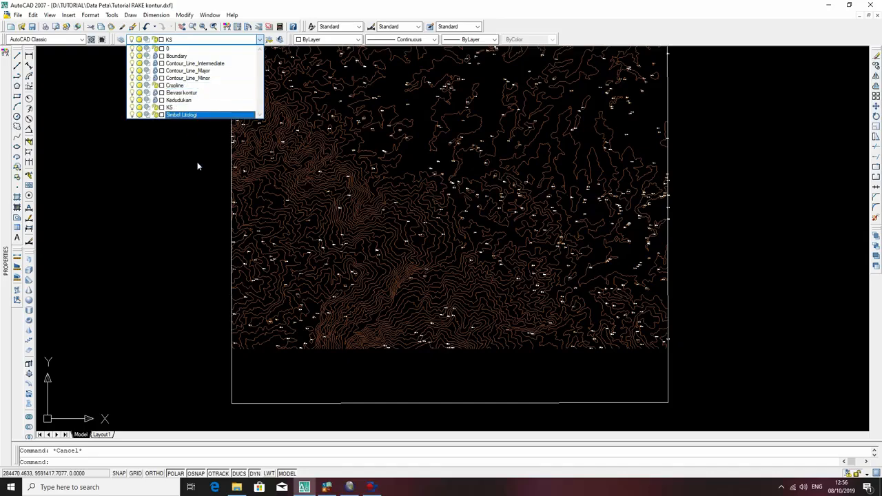
pyautogui.click(177, 172)
# Test selecting areas of the contour map and the strike-and-dip symbols beside it while their layers are locked.
pyautogui.scroll(-4, 379, 174)
pyautogui.moveTo(455, 188); pyautogui.dragTo(440, 255, button='middle')
pyautogui.click(449, 256)
pyautogui.click(370, 183)
pyautogui.click(450, 236)
pyautogui.click(341, 197)
pyautogui.click(562, 193)
pyautogui.click(526, 126)
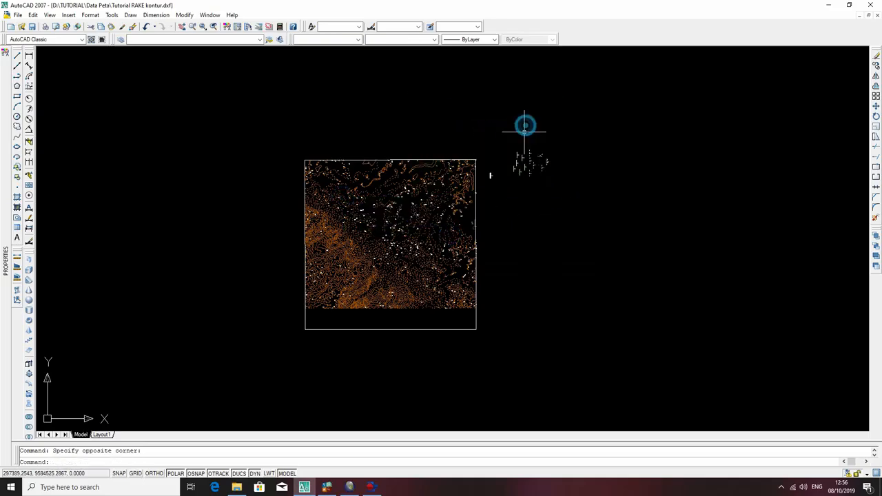
pyautogui.scroll(10, 528, 166)
pyautogui.press('Escape')
pyautogui.click(540, 143)
pyautogui.click(514, 126)
pyautogui.press('Escape')
pyautogui.scroll(-5, 539, 155)
pyautogui.moveTo(362, 178); pyautogui.dragTo(553, 144, button='middle')
pyautogui.scroll(-5, 519, 166)
pyautogui.moveTo(412, 220); pyautogui.dragTo(441, 197, button='middle')
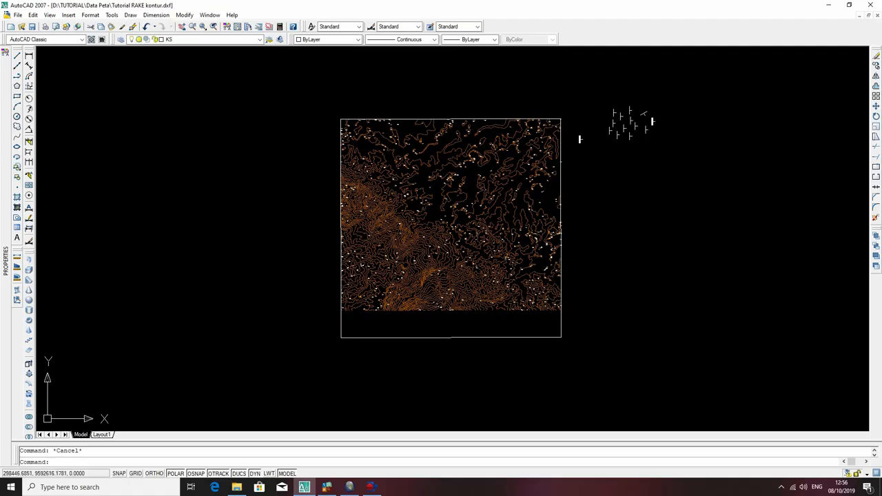
# Try to move the slanted strike-and-dip symbol while the Kedudukan layer is locked.
pyautogui.scroll(5, 647, 114)
pyautogui.click(630, 115)
pyautogui.click(632, 114)
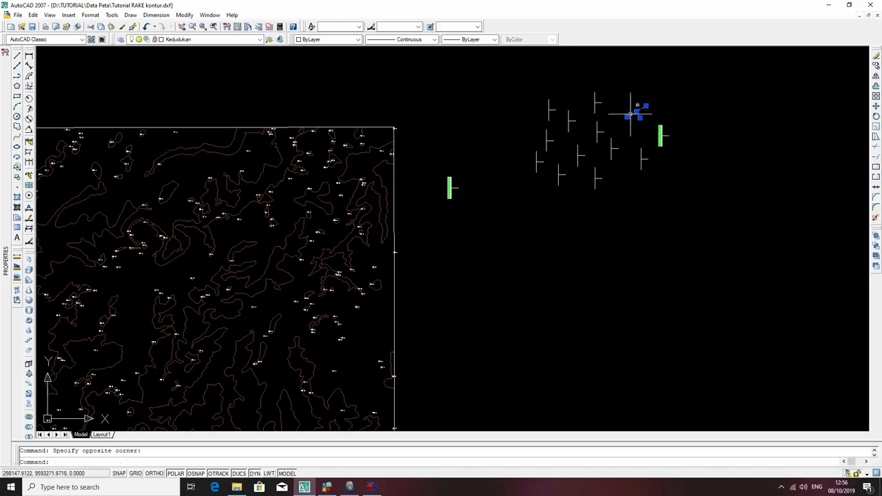
pyautogui.write('co')
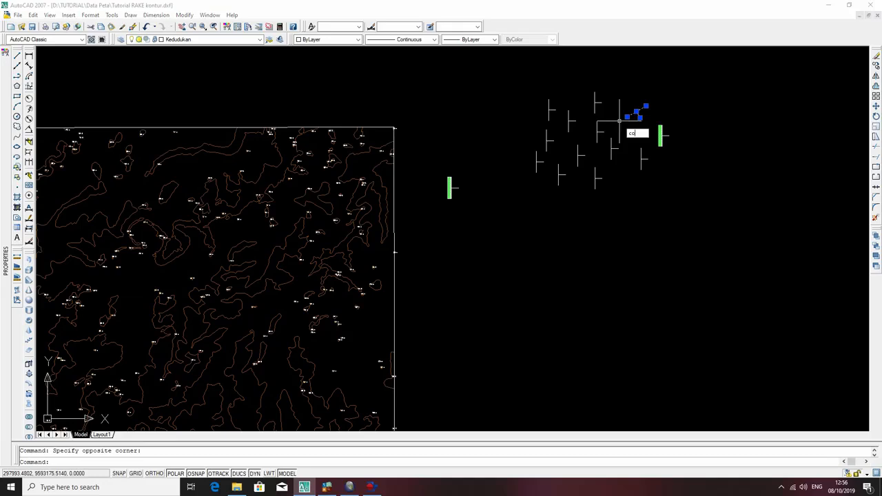
pyautogui.press('Return')
pyautogui.press('Escape')
pyautogui.click(647, 116)
pyautogui.click(647, 107)
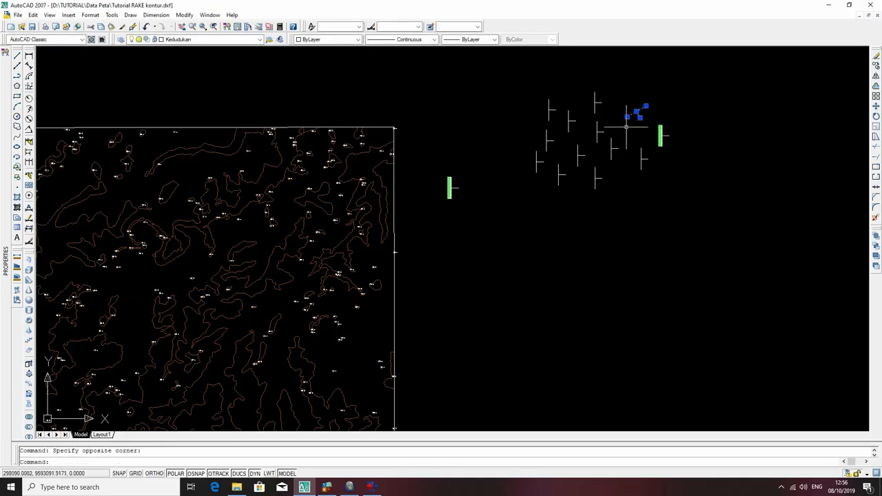
pyautogui.write('m')
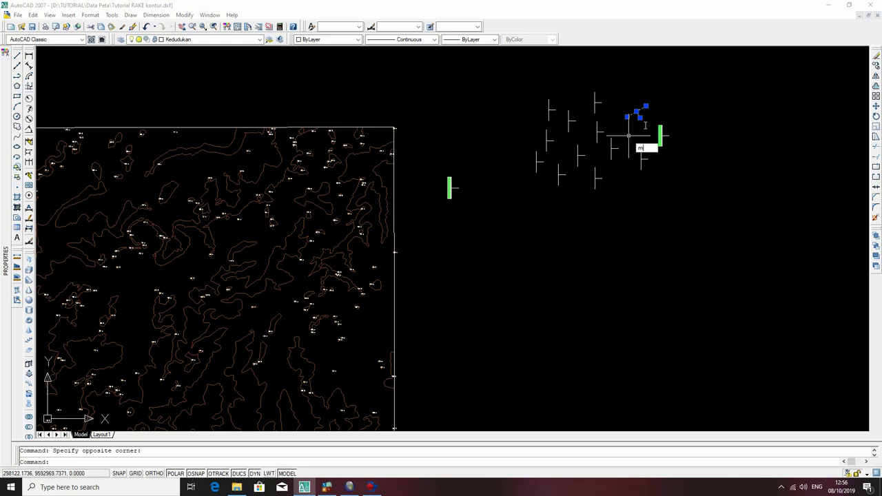
pyautogui.press('Return')
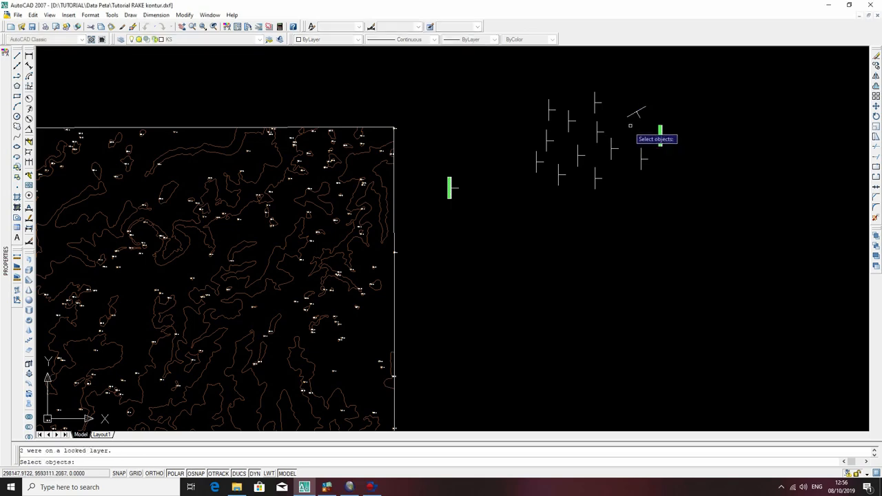
pyautogui.press('Escape')
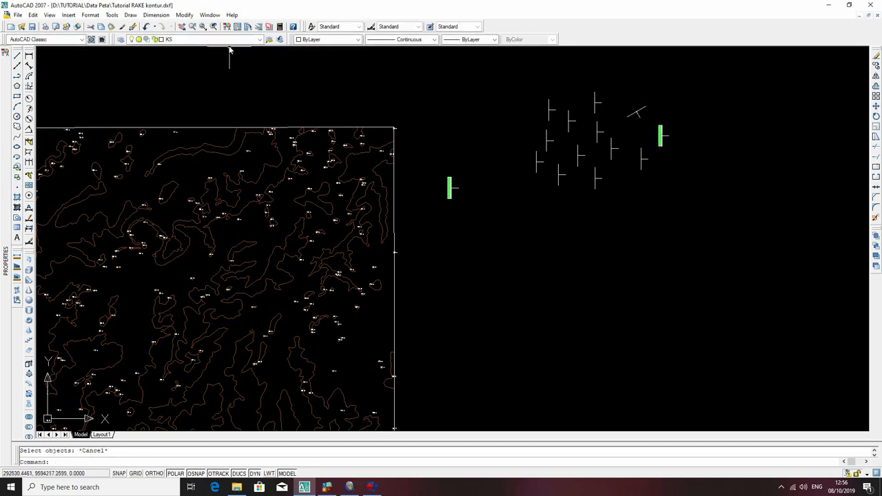
# Unlock the Kedudukan layer and move the slanted strike-and-dip symbol from its centre into the upper part of the contour map.
pyautogui.click(207, 39)
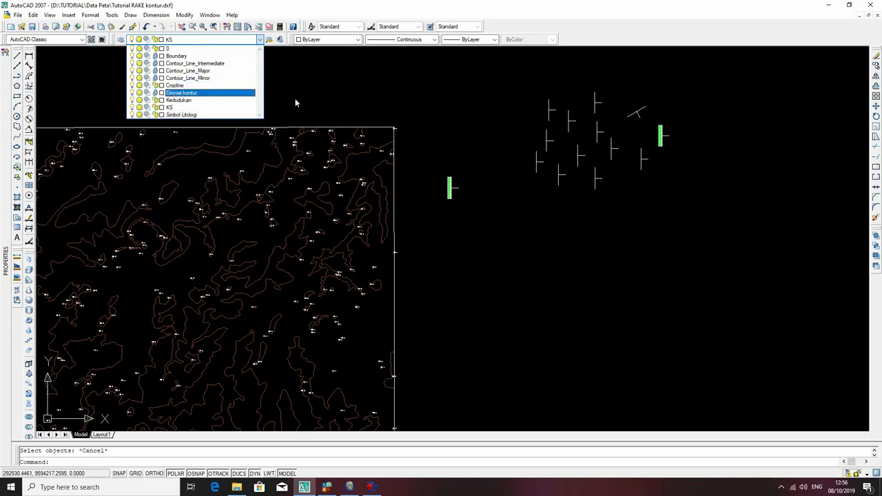
pyautogui.click(230, 101)
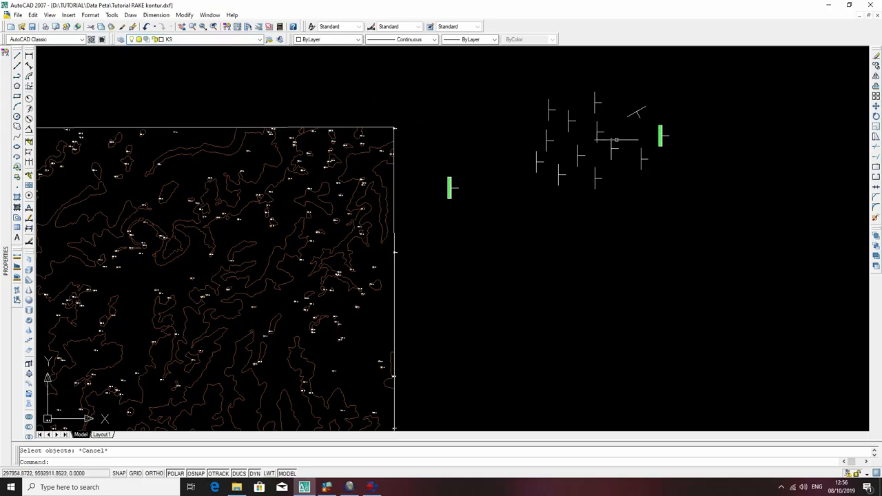
pyautogui.click(646, 111)
pyautogui.click(624, 117)
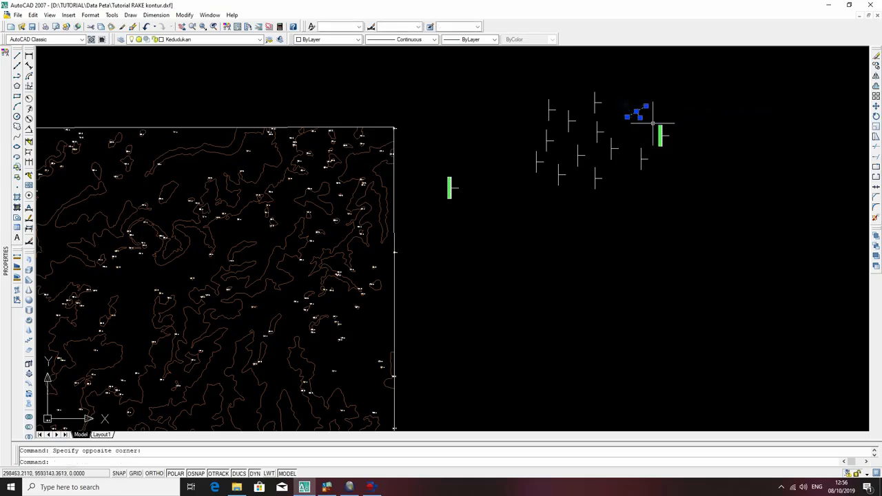
pyautogui.write('m')
pyautogui.press('Return')
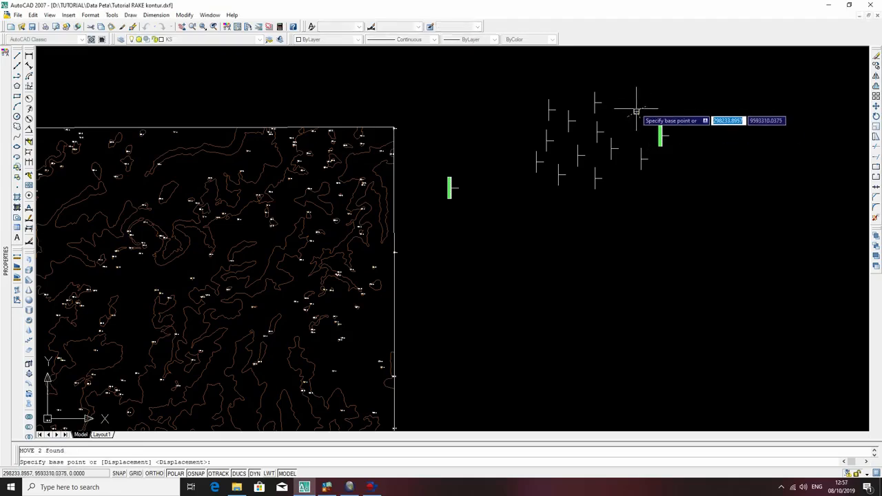
pyautogui.scroll(3, 636, 112)
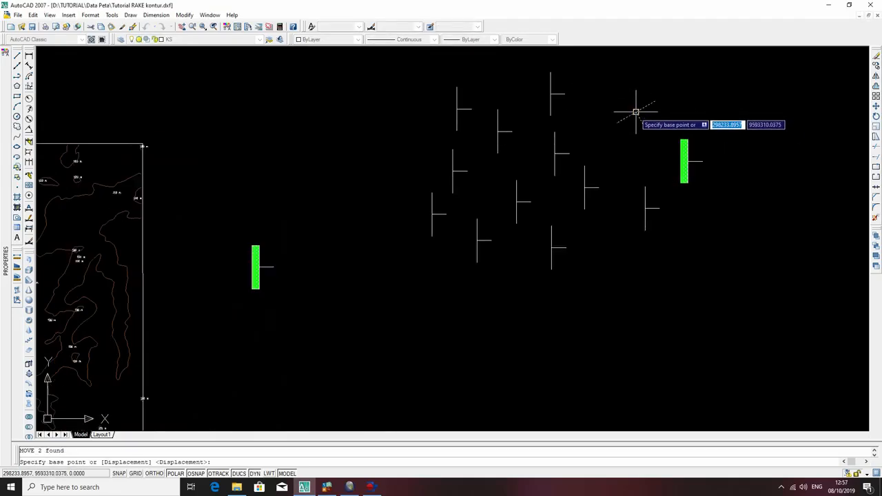
pyautogui.click(636, 112)
pyautogui.moveTo(392, 190); pyautogui.dragTo(740, 127, button='middle')
pyautogui.moveTo(246, 240); pyautogui.dragTo(531, 87, button='middle')
pyautogui.scroll(-6, 438, 206)
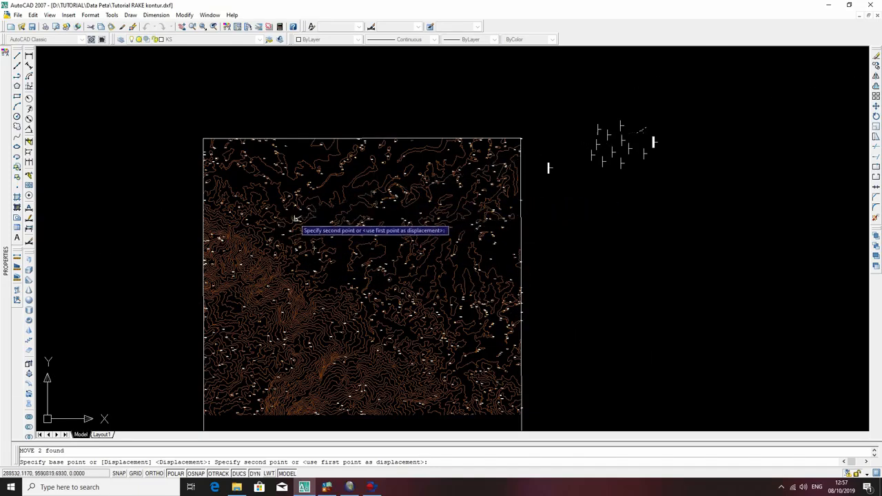
pyautogui.click(317, 213)
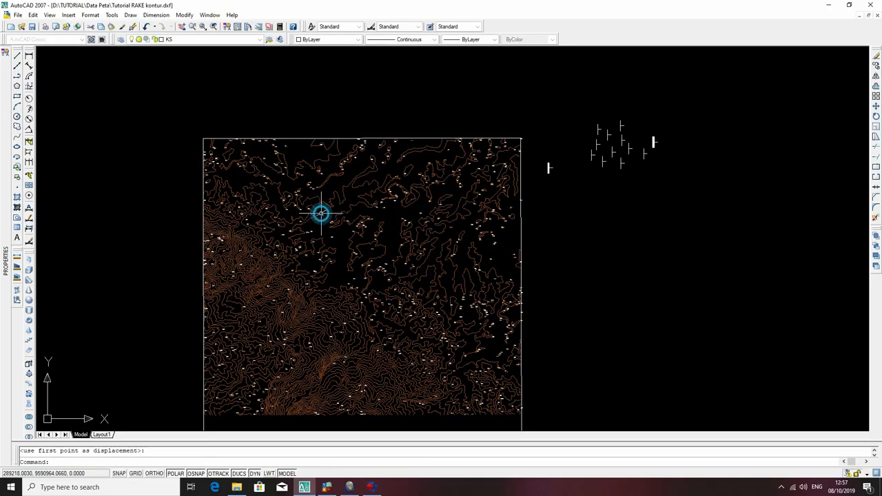
# Copy the slanted strike-and-dip symbol from its centre to a spot just beside it on the contour map.
pyautogui.scroll(4, 321, 212)
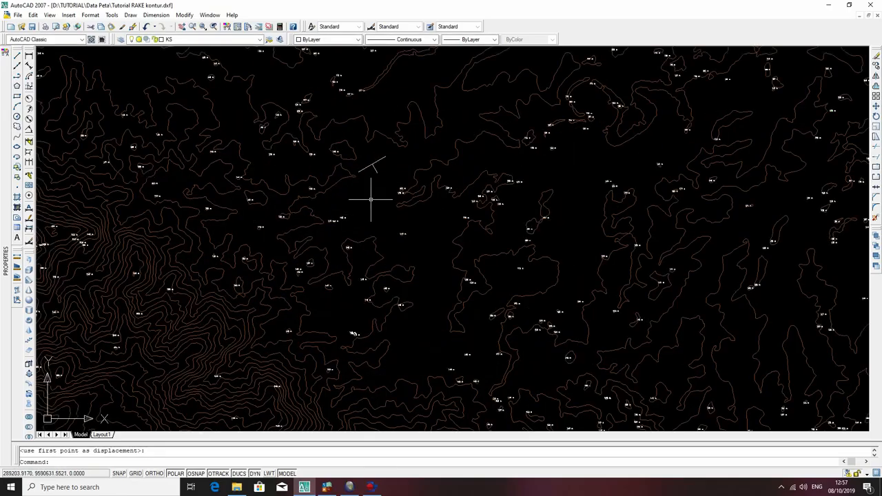
pyautogui.scroll(-4, 371, 199)
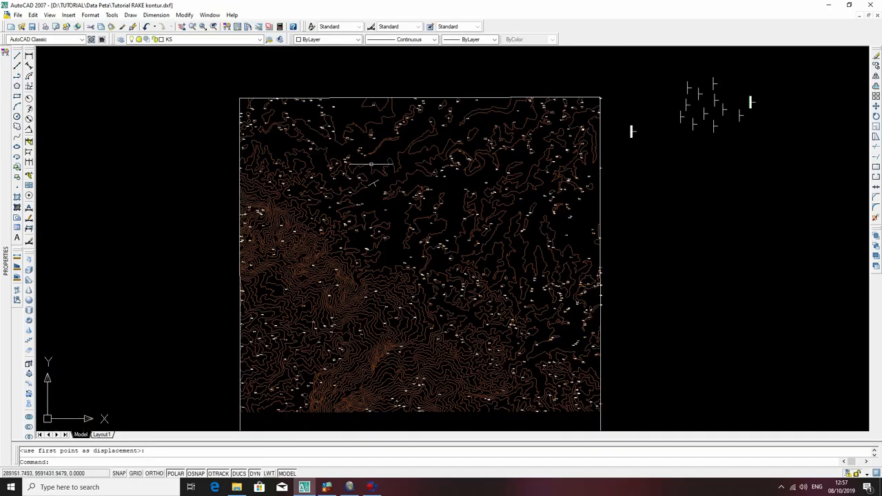
pyautogui.scroll(4, 375, 168)
pyautogui.scroll(-4, 379, 172)
pyautogui.scroll(3, 386, 171)
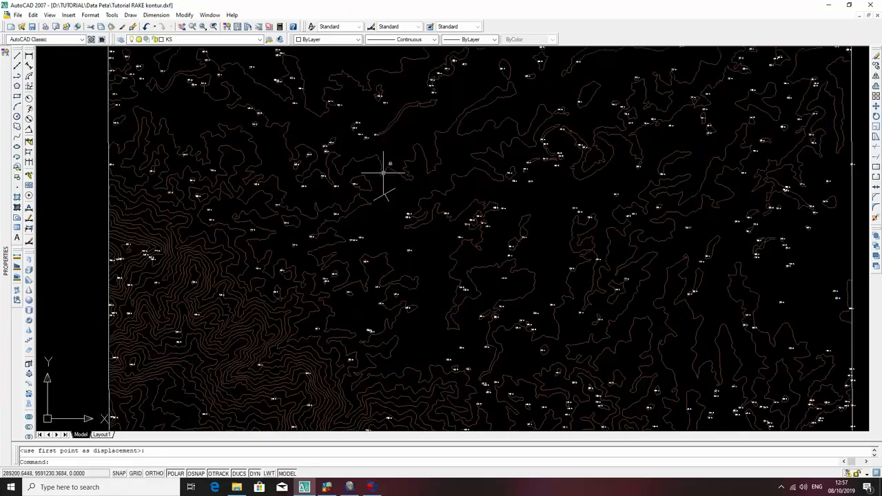
pyautogui.scroll(-4, 392, 179)
pyautogui.scroll(4, 391, 182)
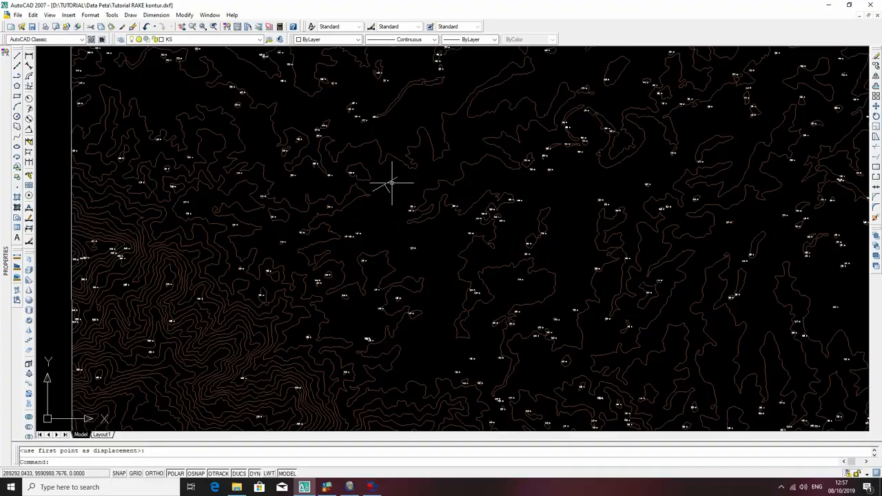
pyautogui.click(400, 187)
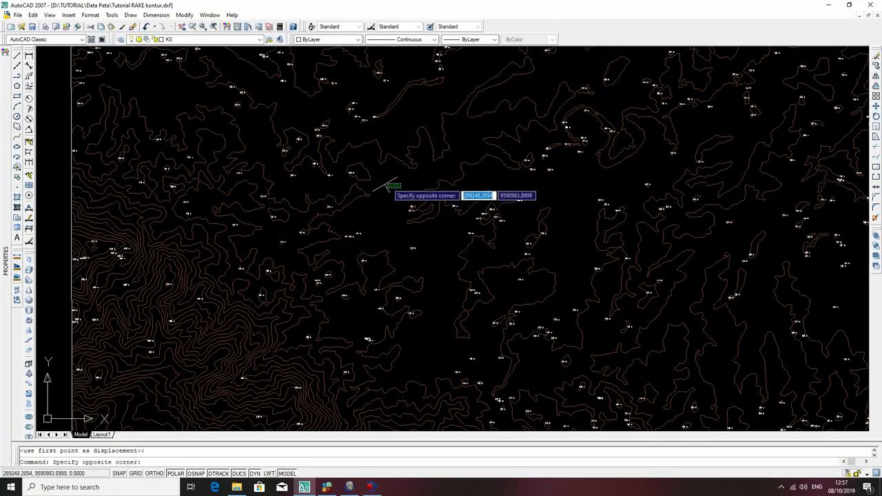
pyautogui.click(388, 182)
pyautogui.write('co')
pyautogui.press('Return')
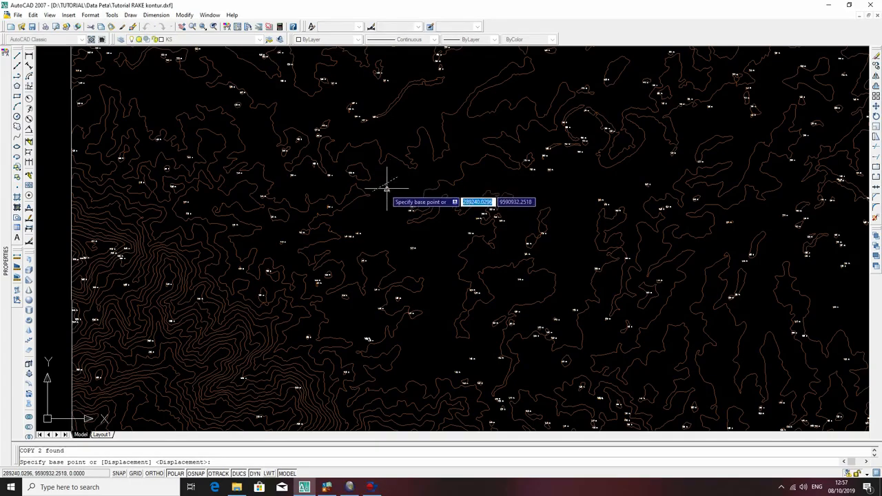
pyautogui.click(384, 185)
pyautogui.click(417, 182)
pyautogui.press('Escape')
# Assign the copied strike-and-dip symbol to the KS layer.
pyautogui.click(432, 180)
pyautogui.click(423, 172)
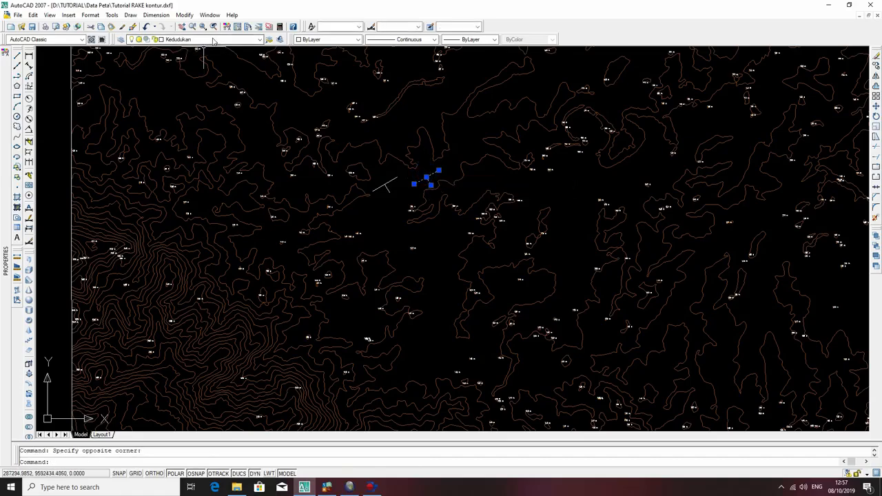
pyautogui.click(214, 40)
pyautogui.click(175, 107)
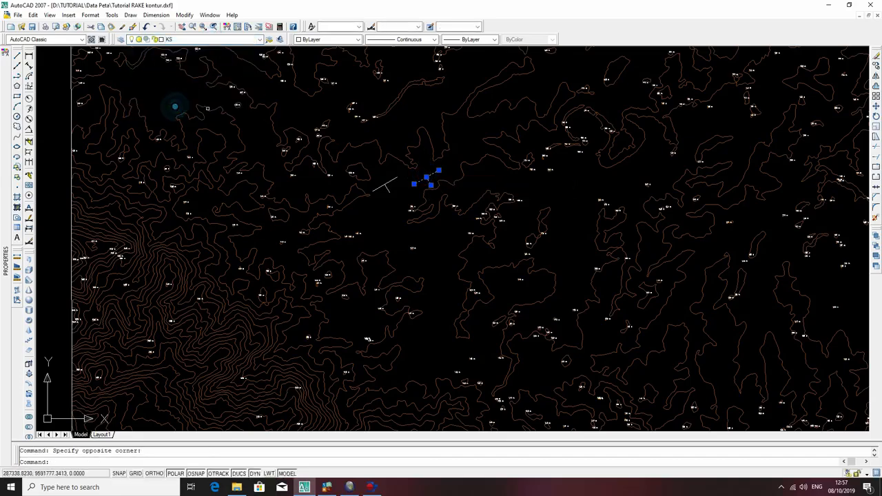
pyautogui.press('Escape')
pyautogui.click(432, 178)
pyautogui.click(422, 173)
pyautogui.press('Escape')
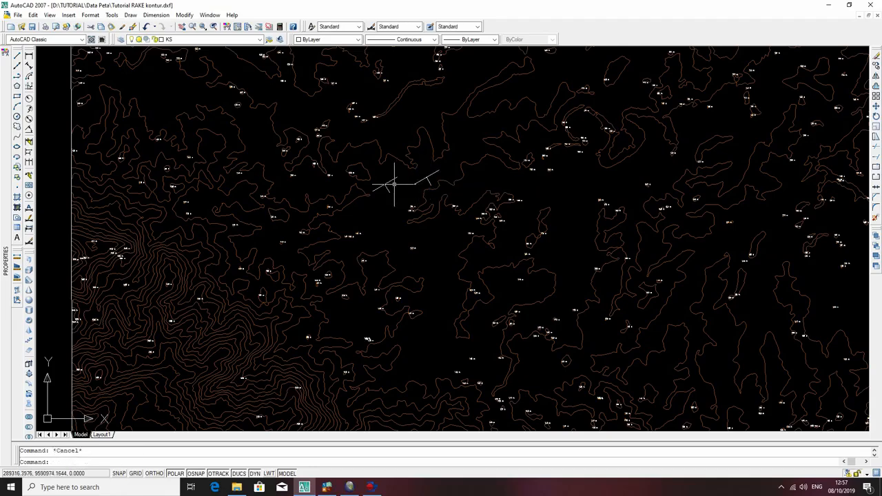
# Move the KS copy of the symbol from its centre onto the centre of the original slanted symbol.
pyautogui.click(431, 178)
pyautogui.click(422, 174)
pyautogui.write('m')
pyautogui.press('Return')
pyautogui.click(425, 177)
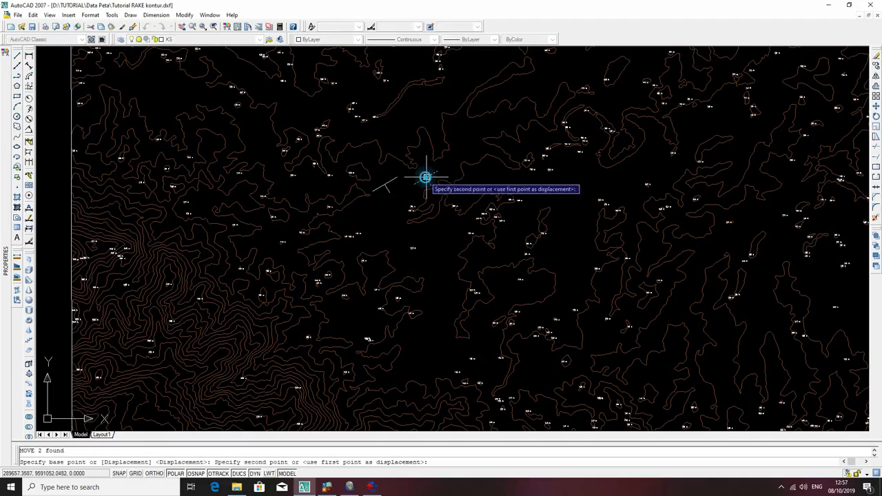
pyautogui.click(384, 181)
pyautogui.press('Escape')
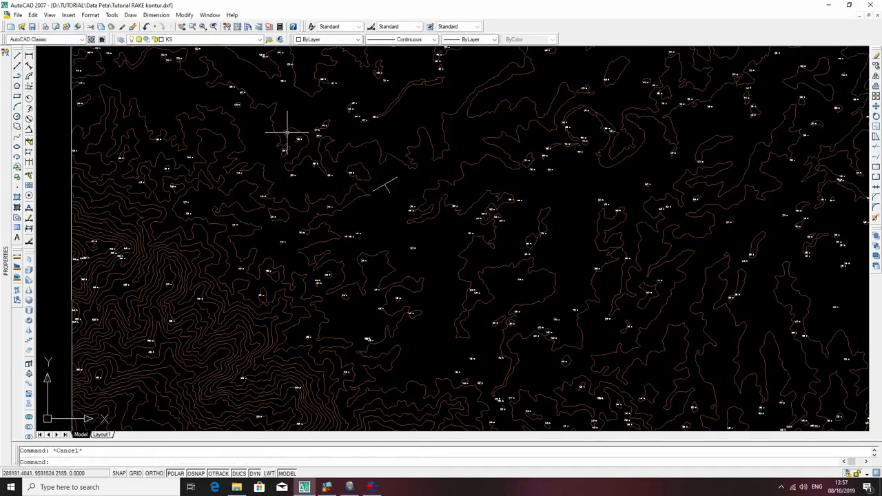
# Lock the Kedudukan and Simbol Litologi layers.
pyautogui.click(213, 40)
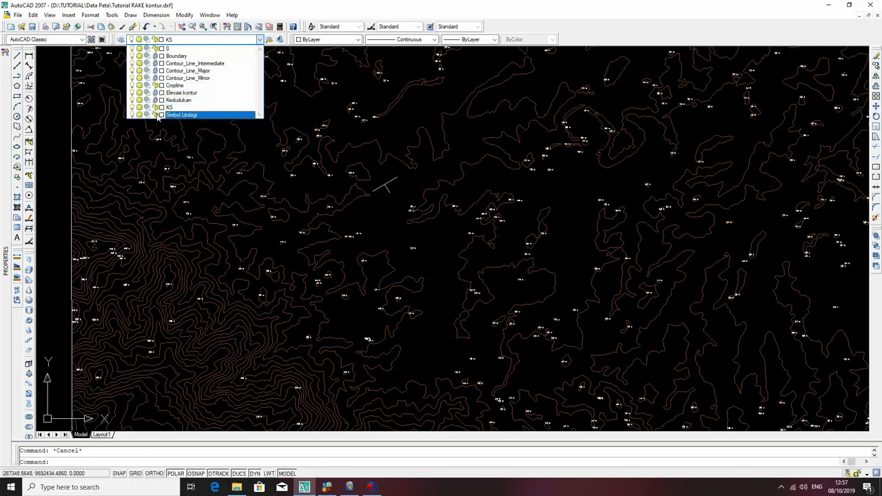
pyautogui.click(409, 173)
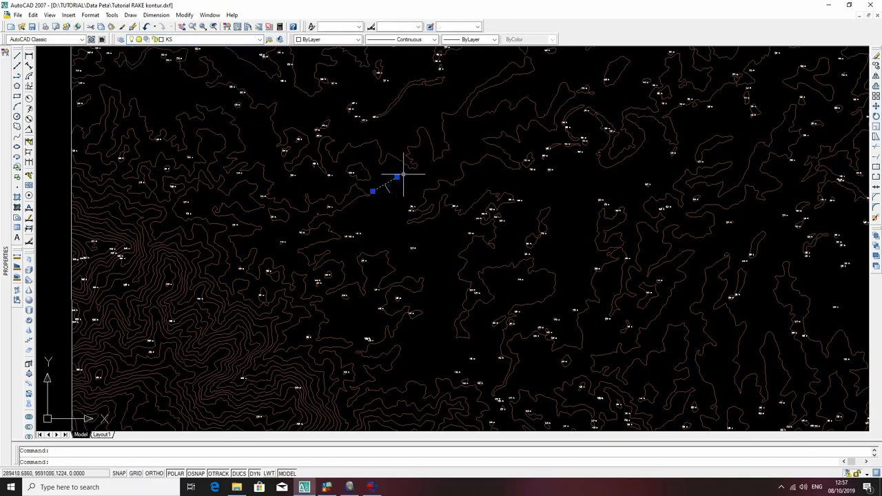
# Try to extend the slanted symbol's KS strike line to the upper edge of the map frame.
pyautogui.scroll(-5, 394, 177)
pyautogui.scroll(5, 400, 175)
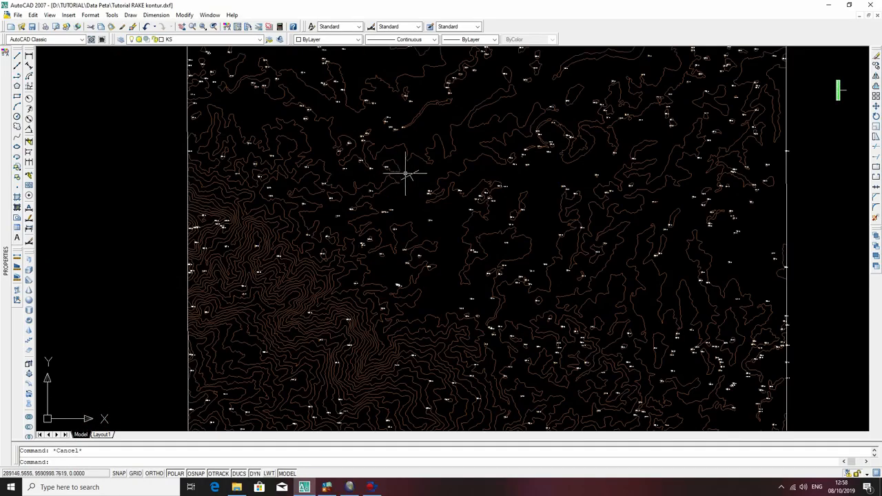
pyautogui.scroll(-3, 407, 173)
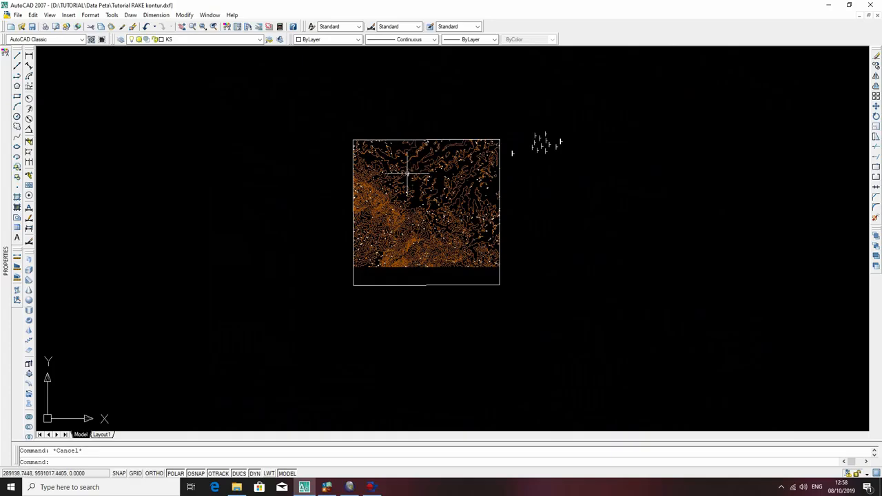
pyautogui.scroll(3, 407, 174)
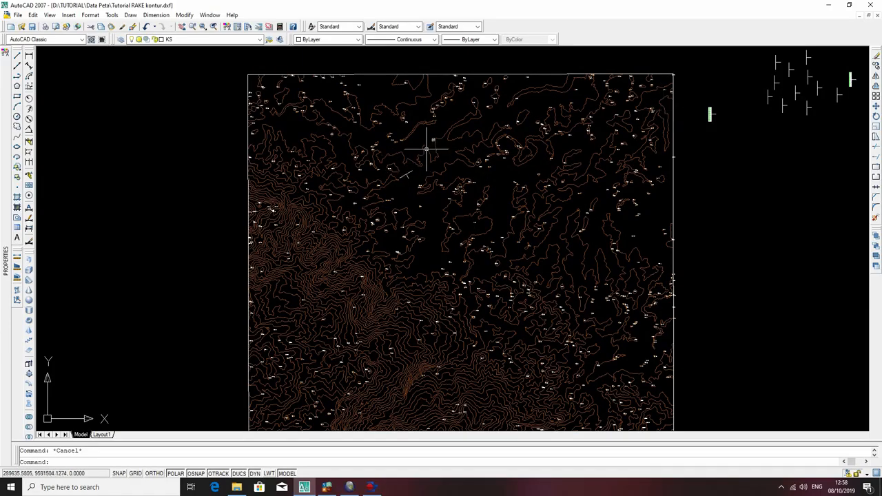
pyautogui.click(410, 172)
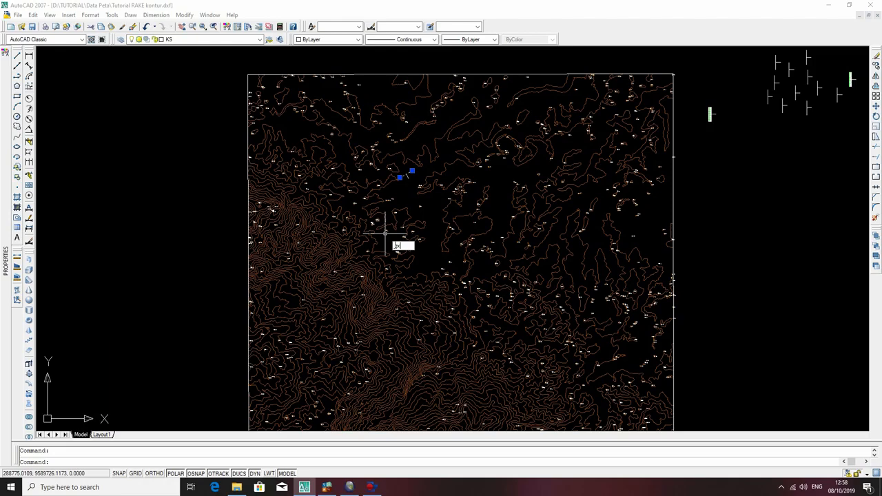
pyautogui.press('Return')
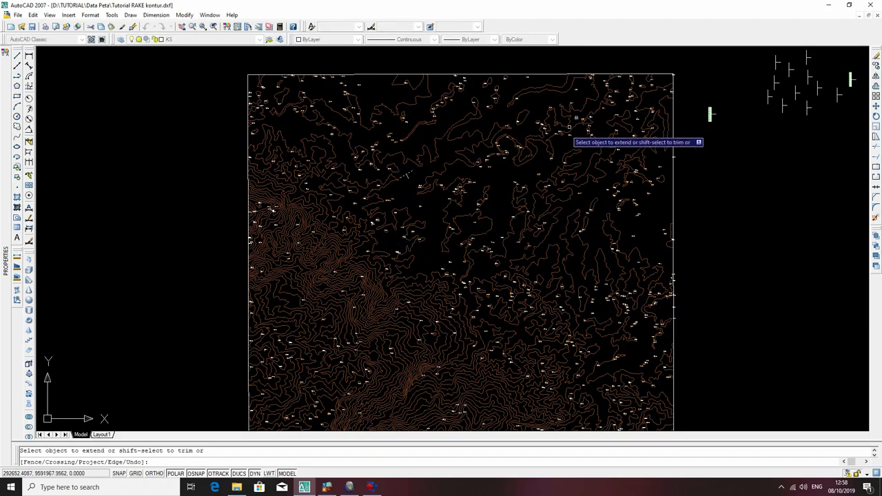
pyautogui.click(624, 74)
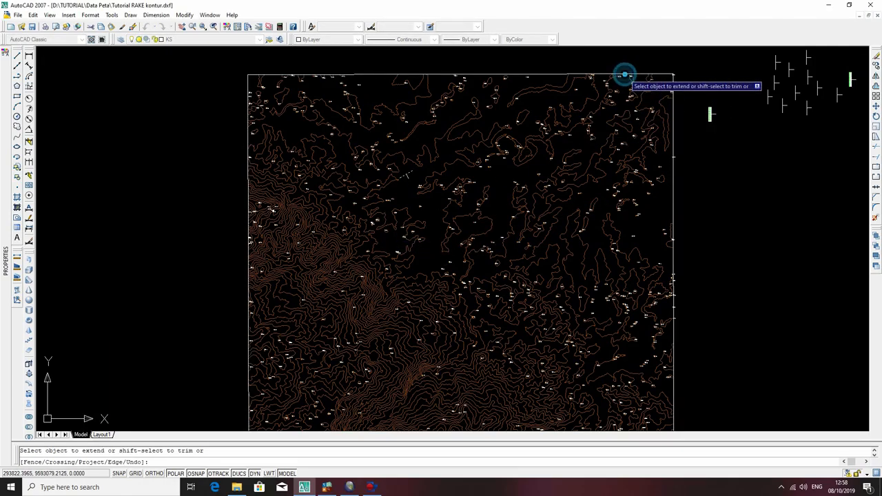
pyautogui.press('Escape')
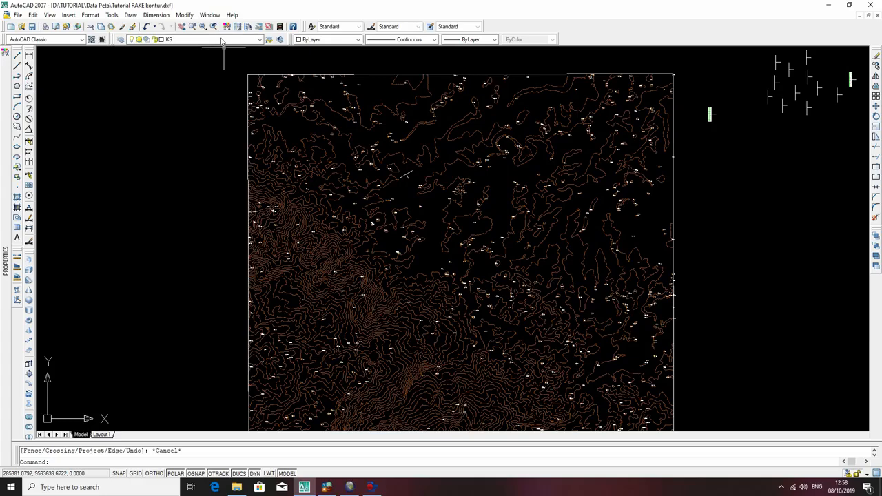
# Unlock the Boundary layer.
pyautogui.click(215, 41)
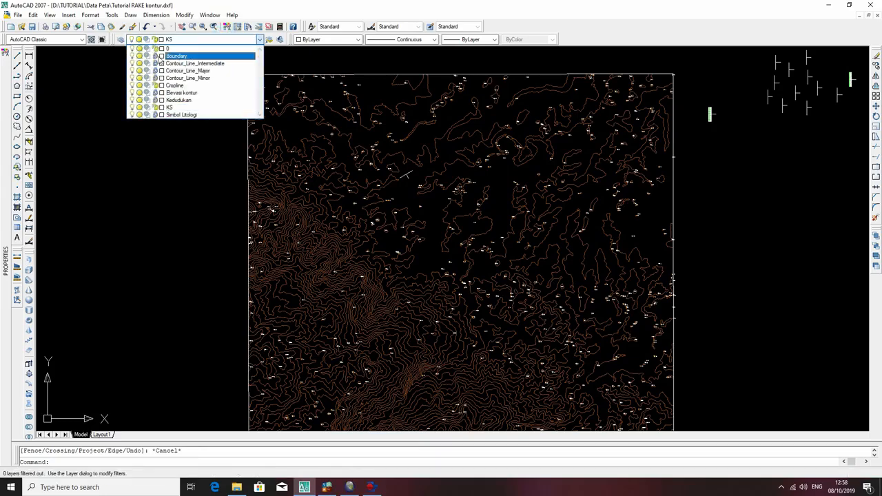
pyautogui.click(156, 56)
pyautogui.click(158, 158)
pyautogui.press('Escape')
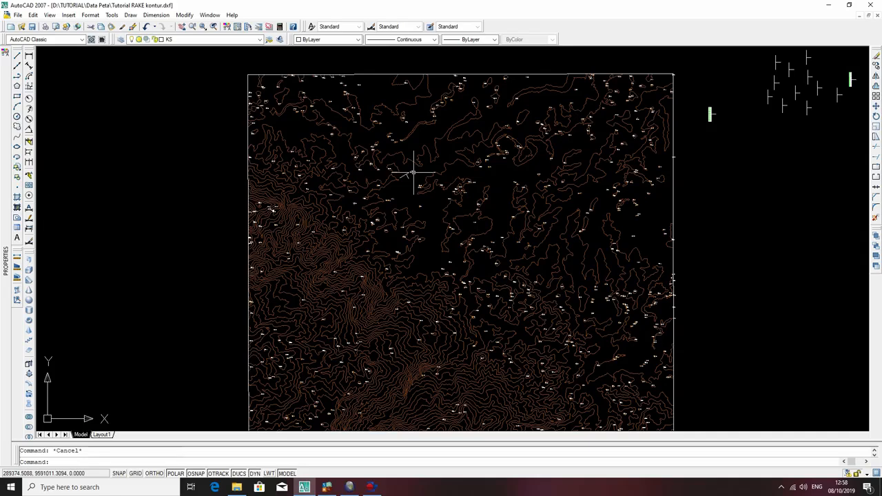
# Try the Extend command again on the KS strike line with the Boundary layer unlocked.
pyautogui.click(412, 172)
pyautogui.write('e')
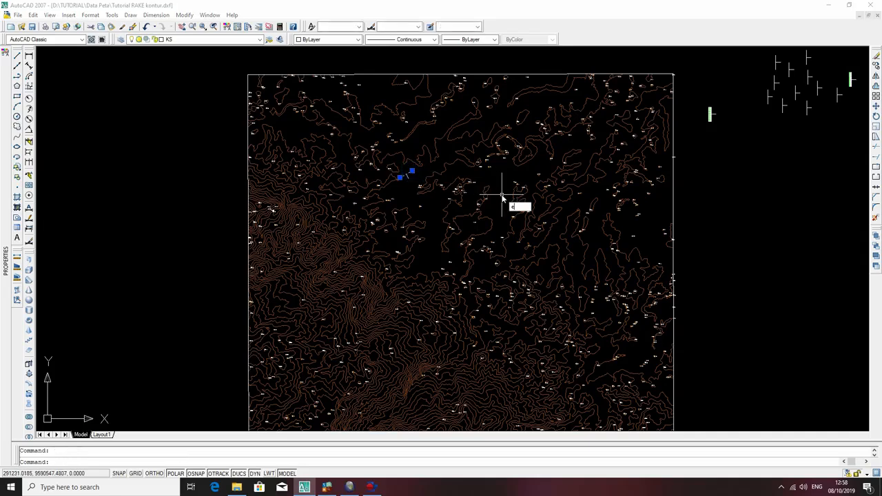
pyautogui.write('x')
pyautogui.press('Return')
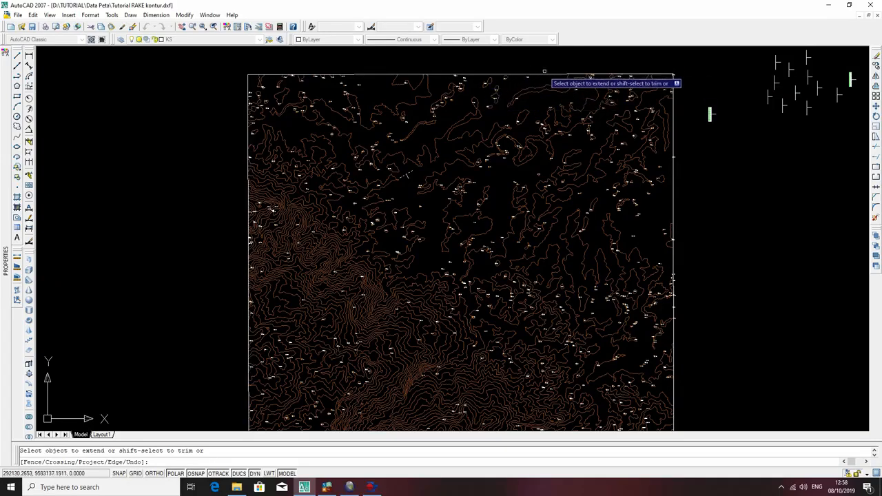
pyautogui.press('Escape')
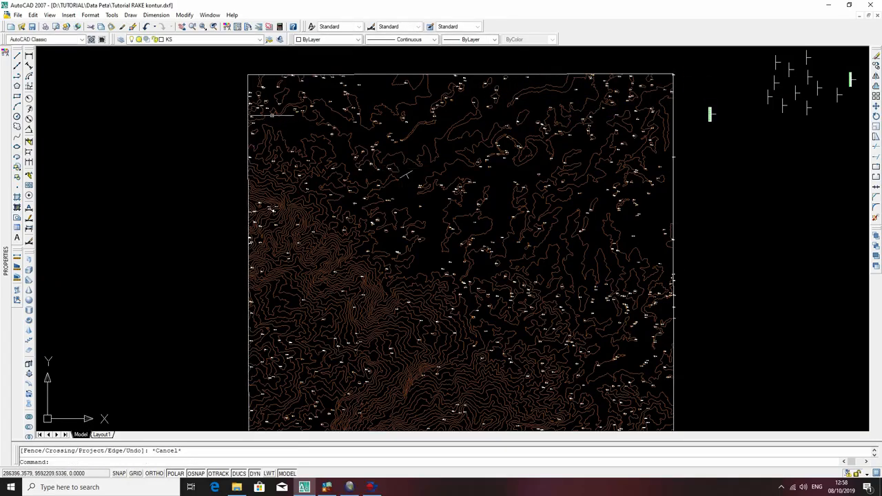
# Assign the rectangular frame around the contour map to the Boundary layer.
pyautogui.click(193, 39)
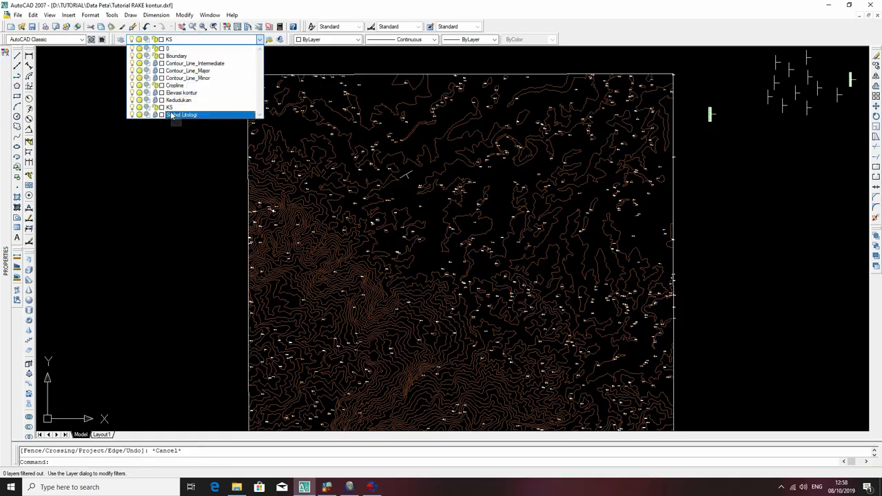
pyautogui.click(204, 158)
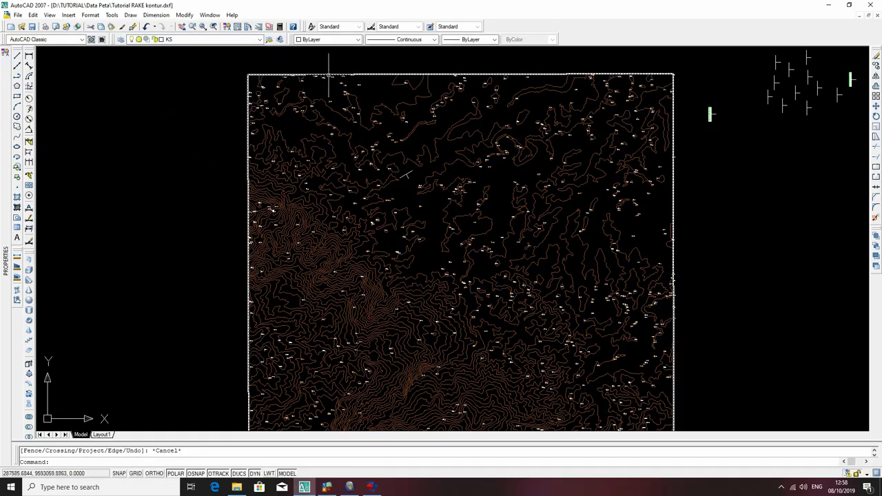
pyautogui.click(363, 74)
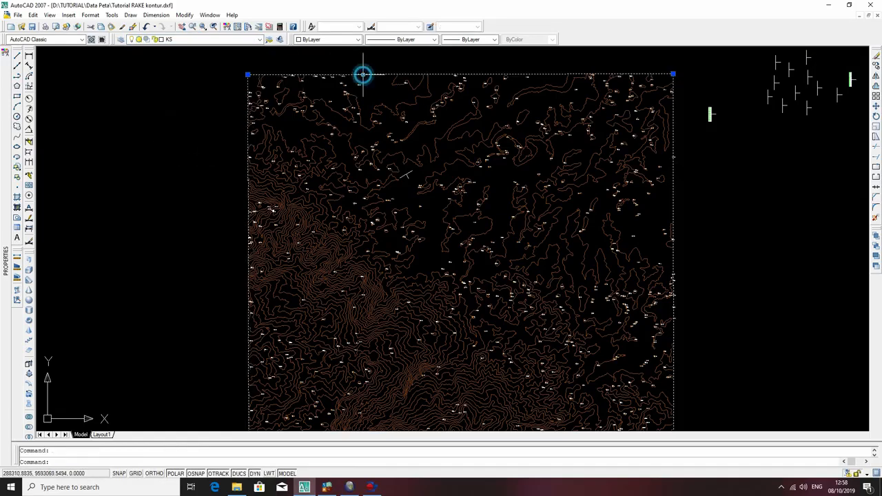
pyautogui.click(220, 39)
pyautogui.click(210, 57)
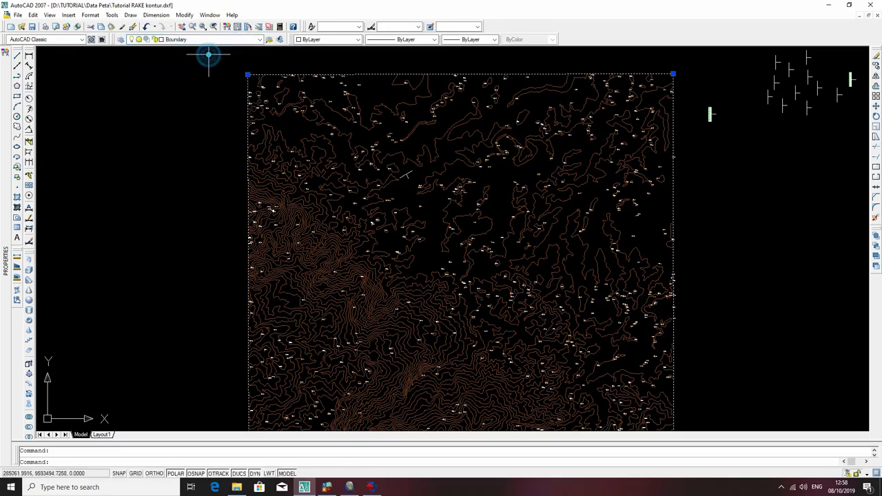
pyautogui.press('Escape')
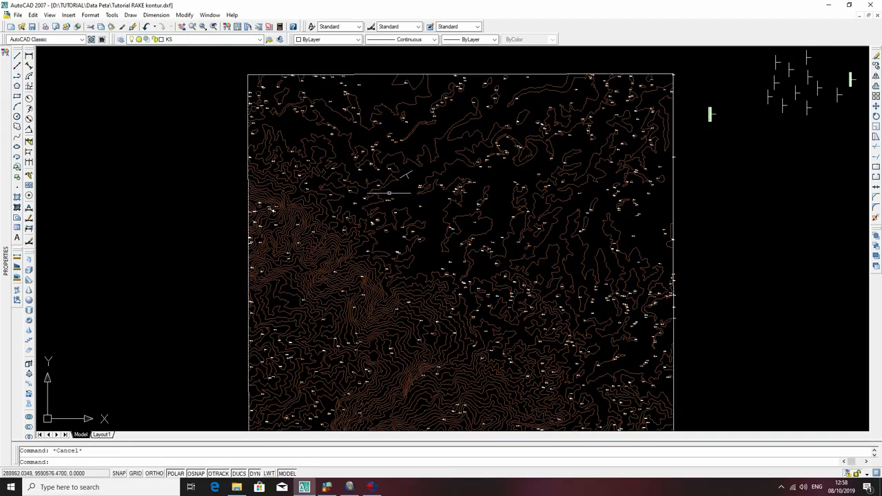
# Try to extend the KS strike line to the frame's upper edge and undo the Extend command.
pyautogui.click(411, 173)
pyautogui.write('ex')
pyautogui.press('Return')
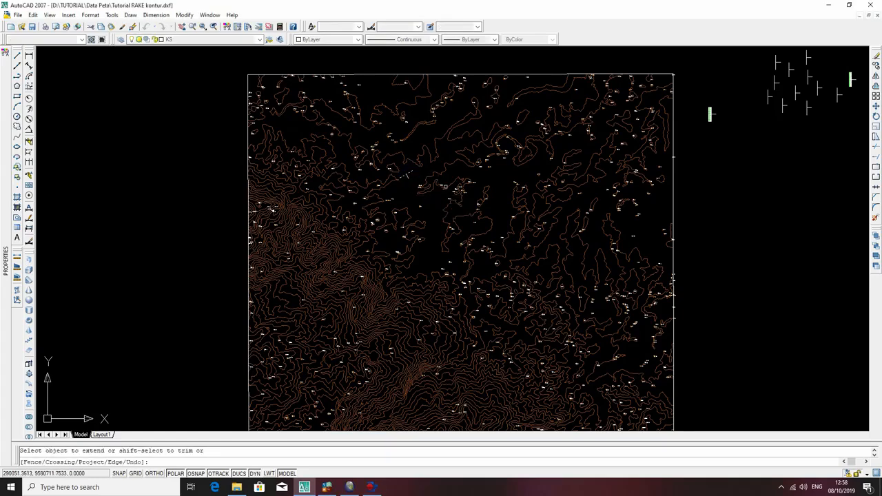
pyautogui.click(516, 74)
pyautogui.press('Return')
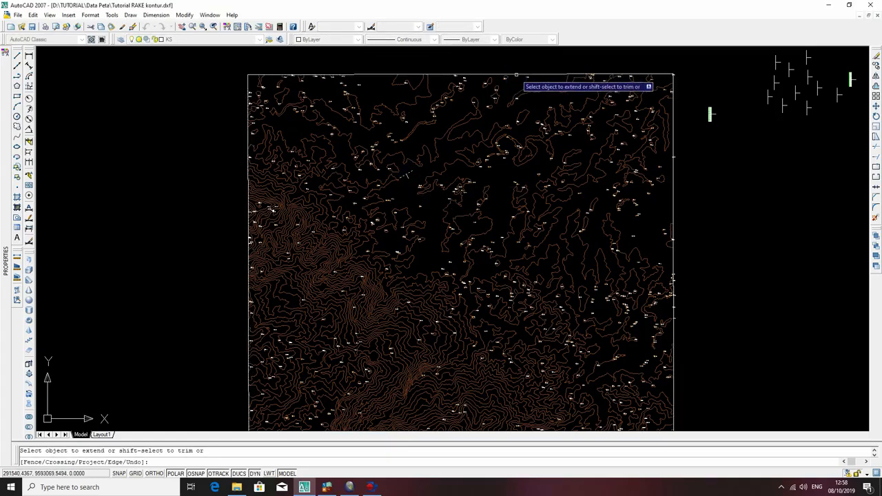
pyautogui.hotkey('ctrl', 'z')
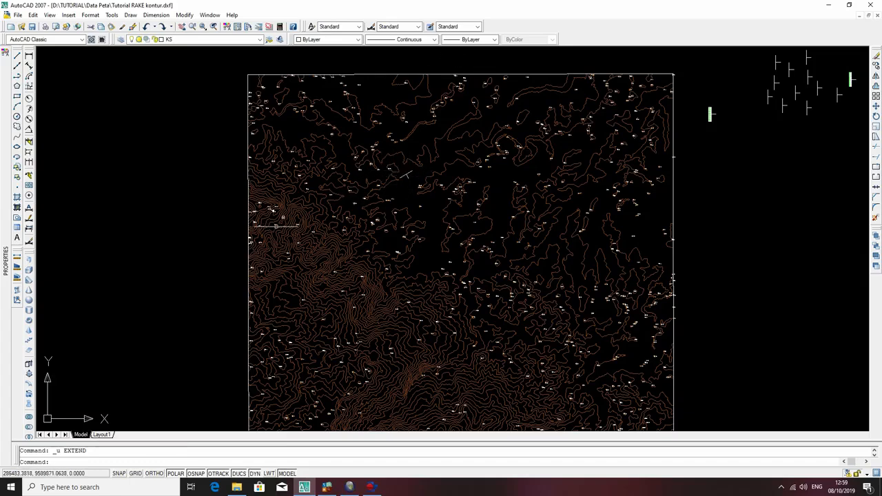
# Extend both ends of the KS strike line to the rectangular boundary around the contour map.
pyautogui.click(672, 199)
pyautogui.scroll(-2, 704, 199)
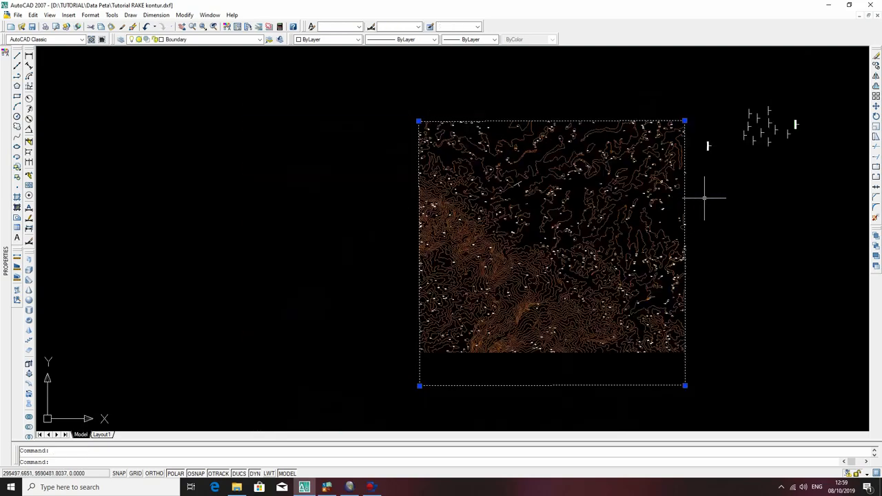
pyautogui.scroll(3, 569, 156)
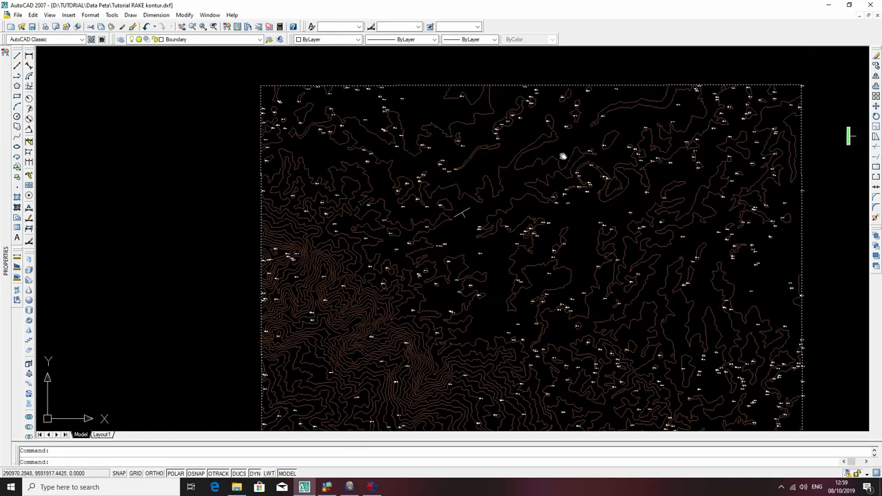
pyautogui.moveTo(570, 156); pyautogui.dragTo(498, 164, button='middle')
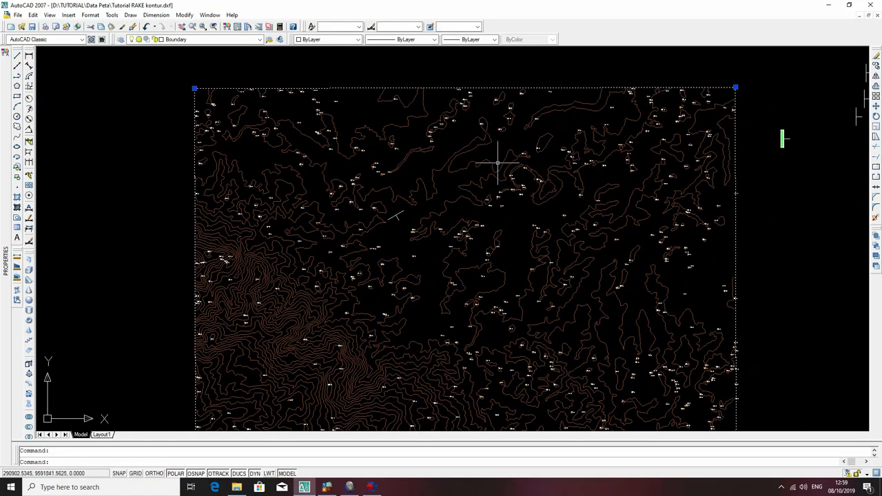
pyautogui.press('Return')
pyautogui.click(401, 212)
pyautogui.click(389, 217)
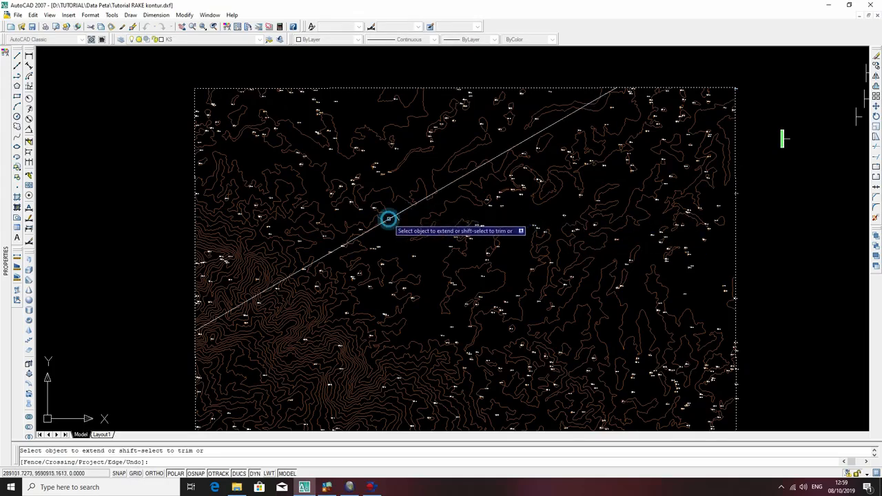
pyautogui.press('Escape')
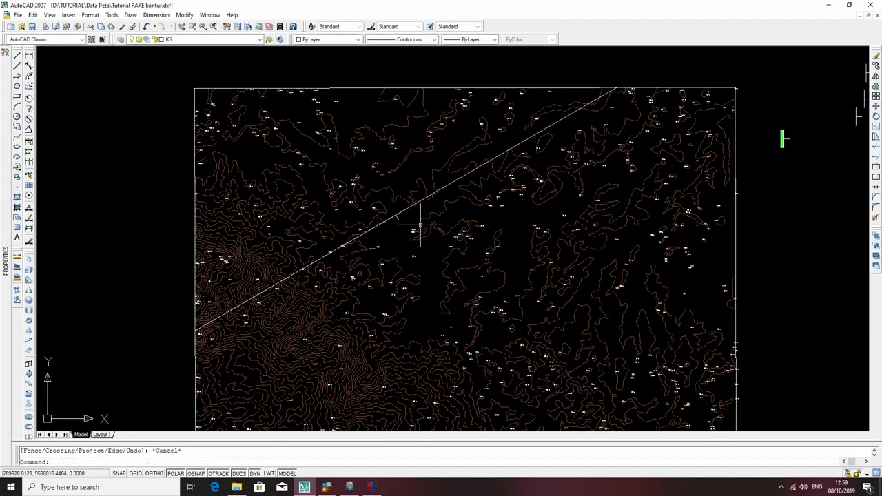
pyautogui.scroll(-4, 382, 124)
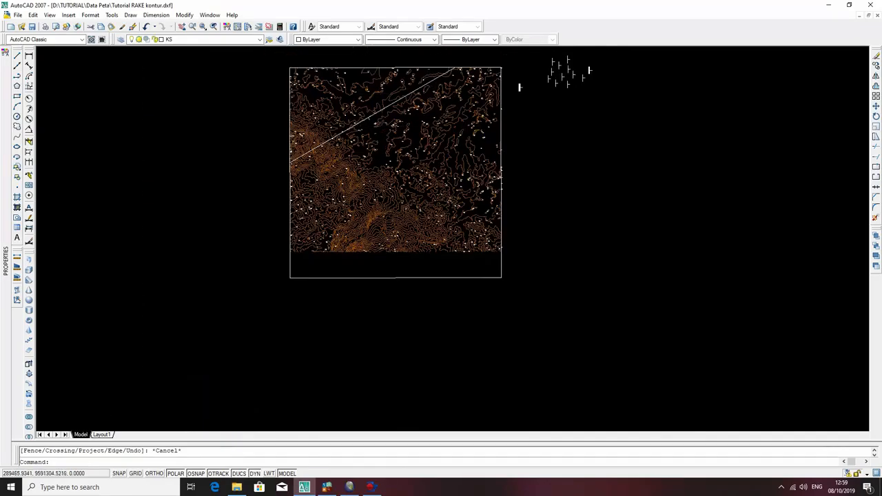
pyautogui.scroll(2, 375, 109)
pyautogui.moveTo(384, 118); pyautogui.dragTo(370, 164, button='middle')
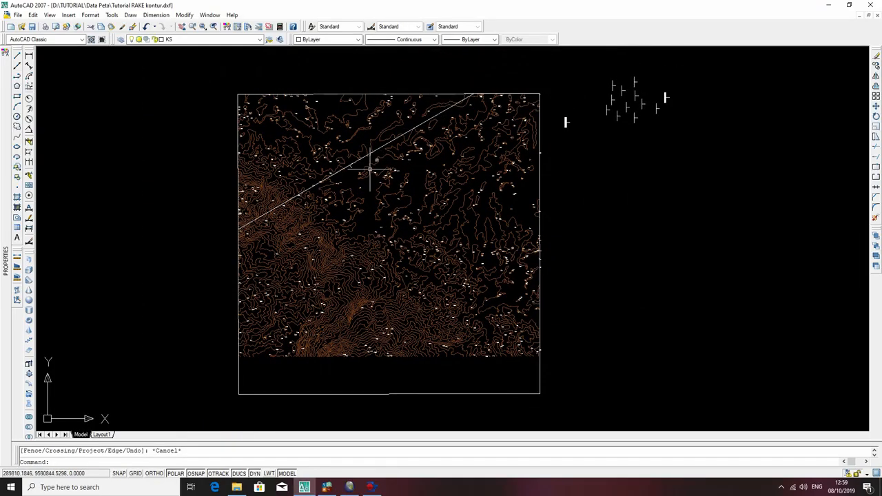
pyautogui.click(516, 395)
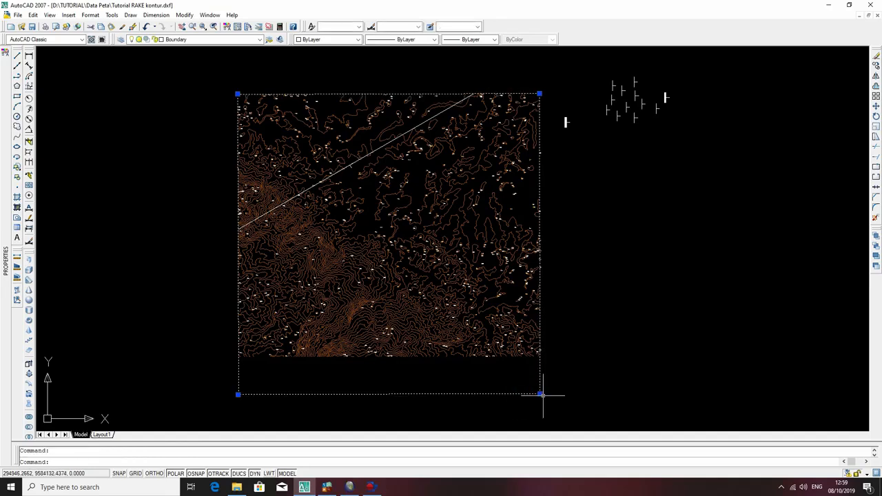
pyautogui.write('fl')
pyautogui.press('Return')
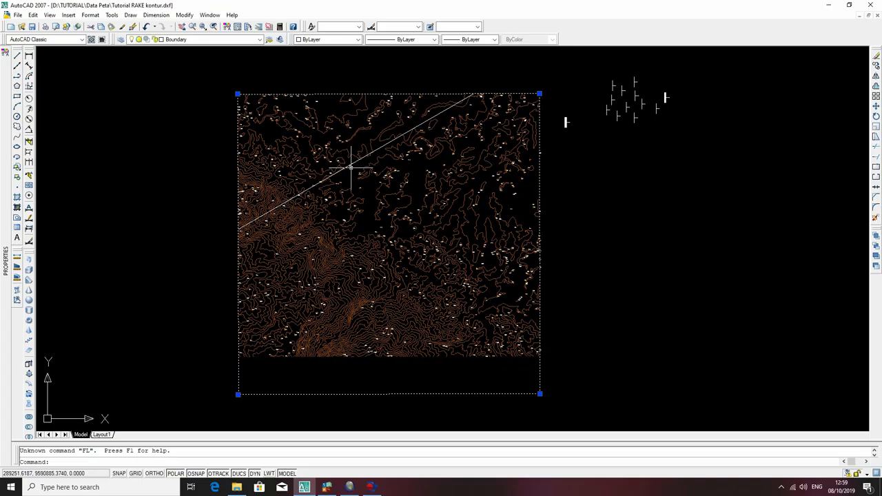
pyautogui.press('Escape')
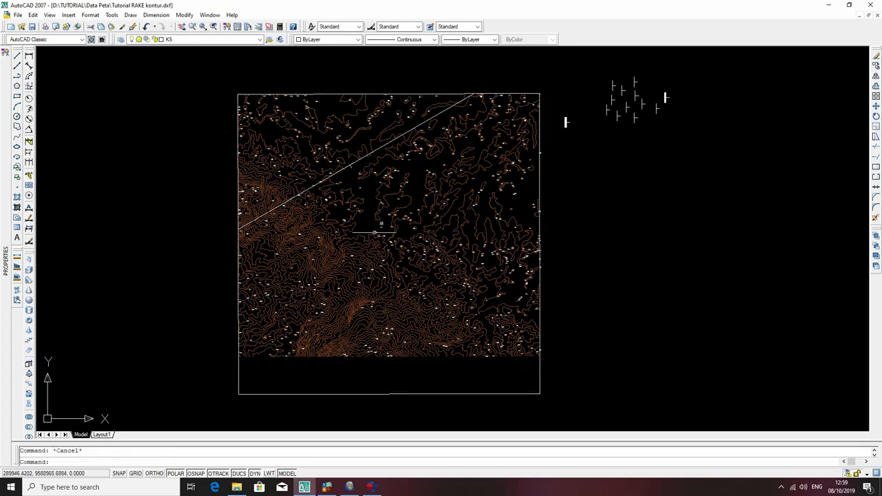
# Extend the short dip tick of the strike-and-dip symbol to the lower edge of the rectangular boundary.
pyautogui.click(474, 394)
pyautogui.write('d')
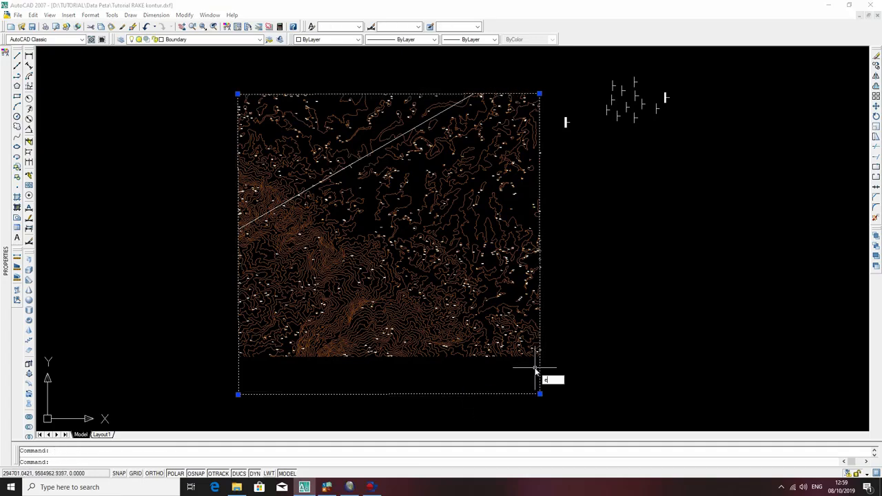
pyautogui.write('x')
pyautogui.press('Return')
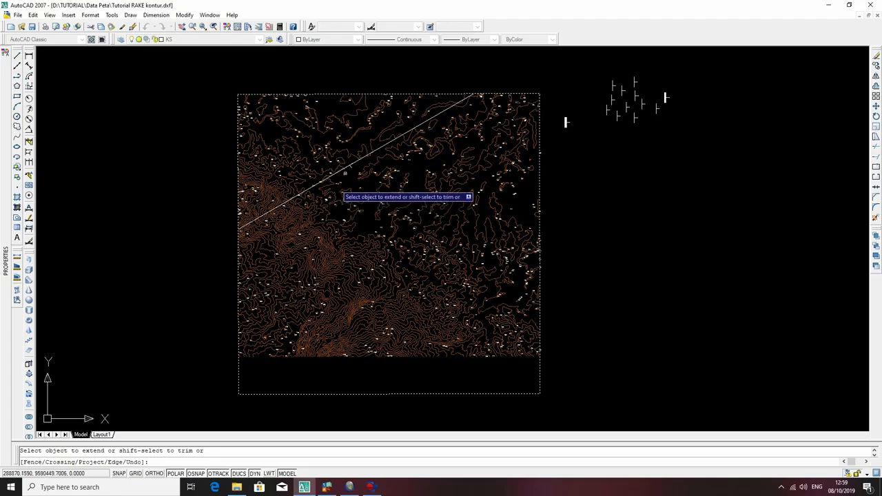
pyautogui.click(351, 168)
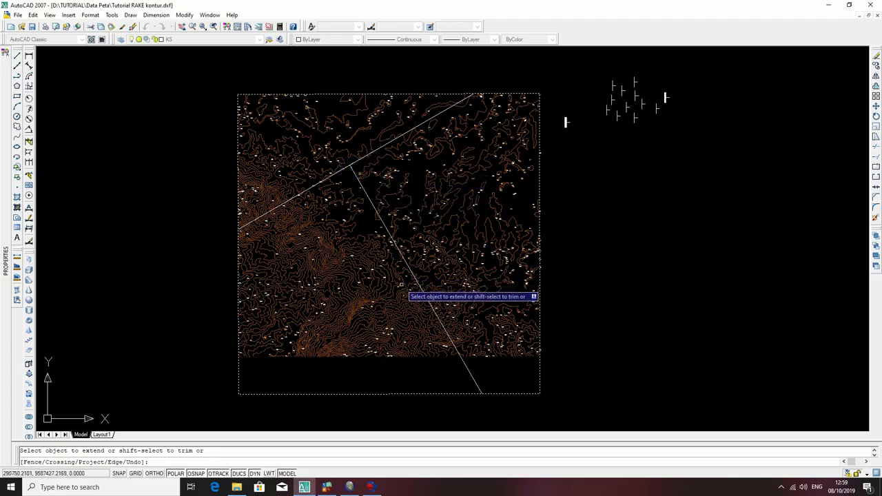
pyautogui.press('Escape')
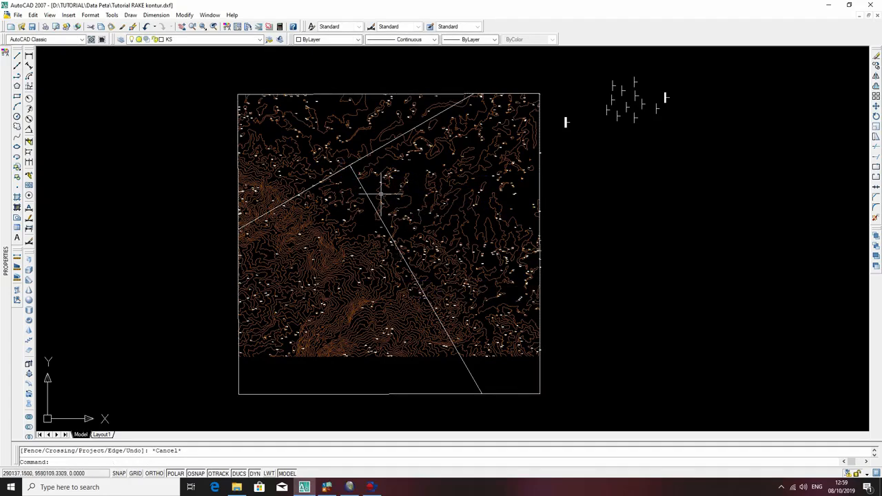
# Copy the extended dip line from its upper end to a point about 973 units up along the strike line.
pyautogui.scroll(5, 340, 164)
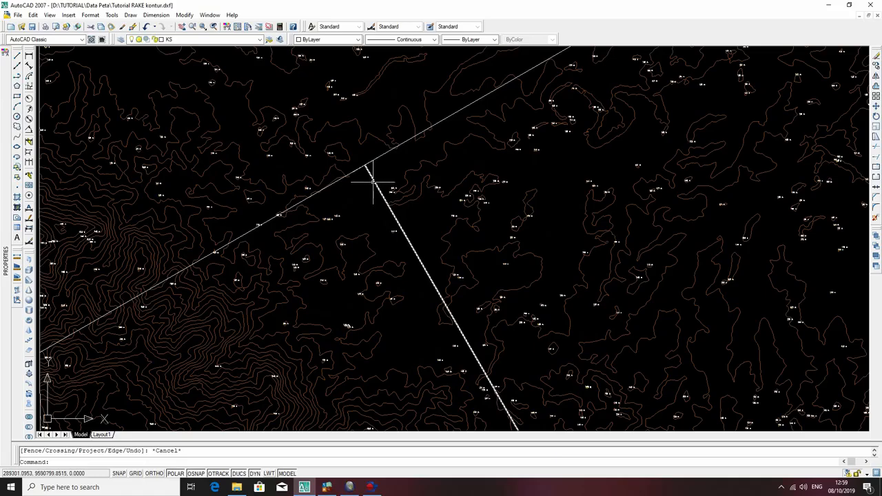
pyautogui.scroll(-3, 373, 180)
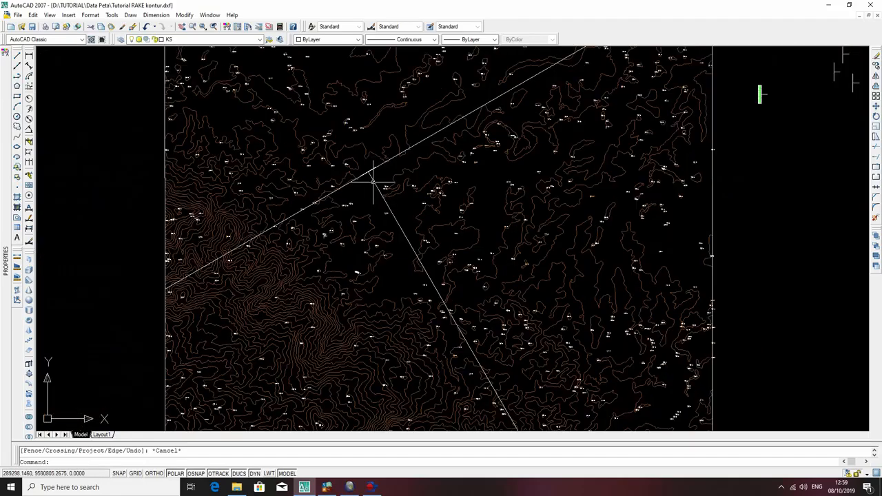
pyautogui.click(372, 180)
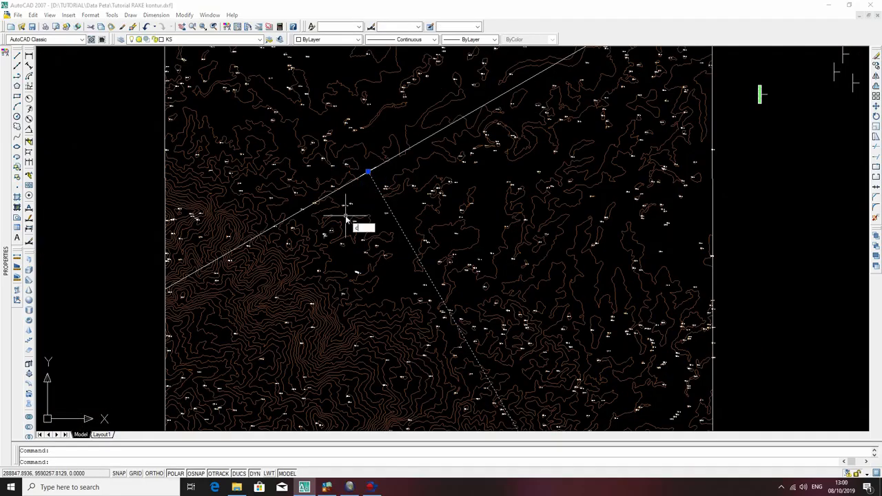
pyautogui.press('Return')
pyautogui.click(366, 172)
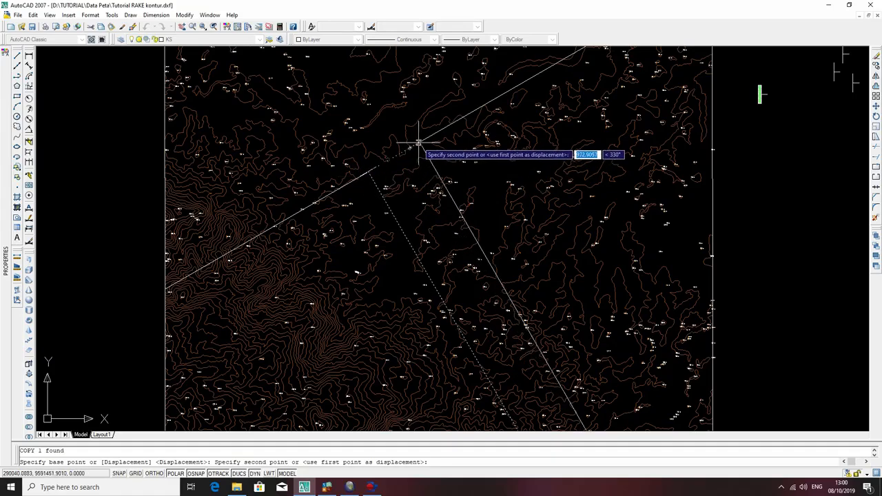
pyautogui.click(418, 144)
pyautogui.press('Escape')
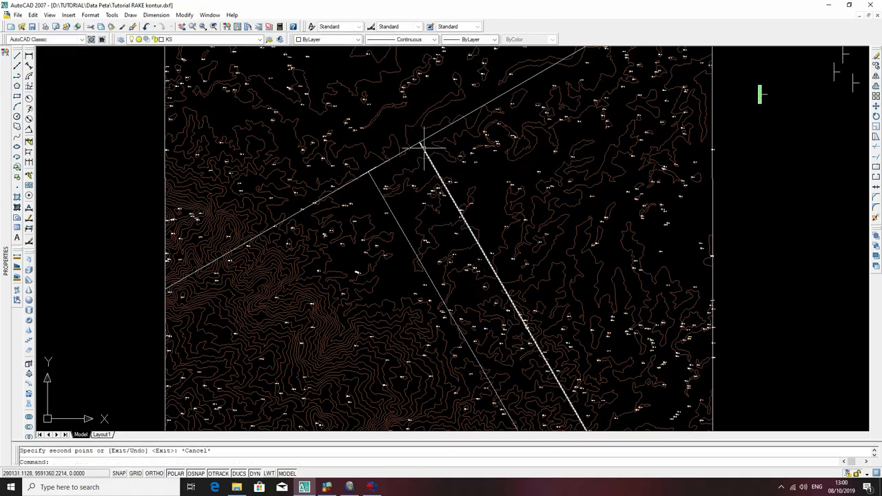
# Move the copied dip line by its upper end back onto the original dip line's start on the strike line.
pyautogui.click(423, 146)
pyautogui.write('m')
pyautogui.press('Return')
pyautogui.click(421, 144)
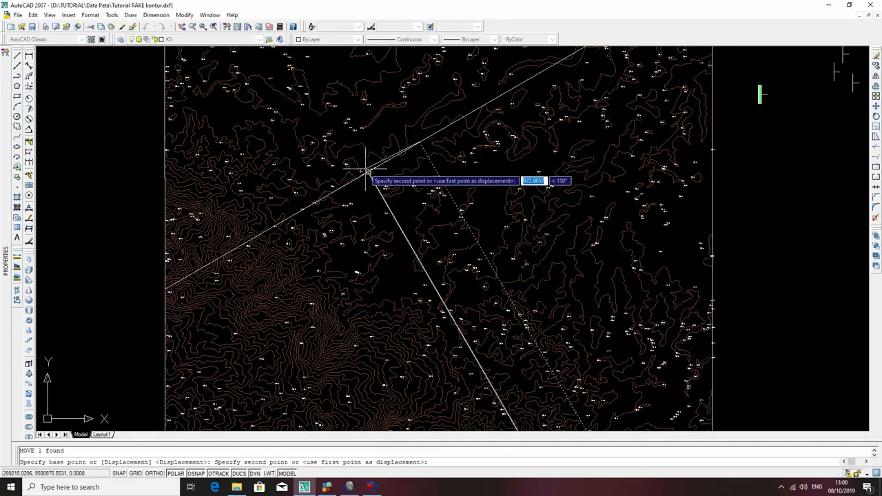
pyautogui.click(376, 178)
pyautogui.press('Escape')
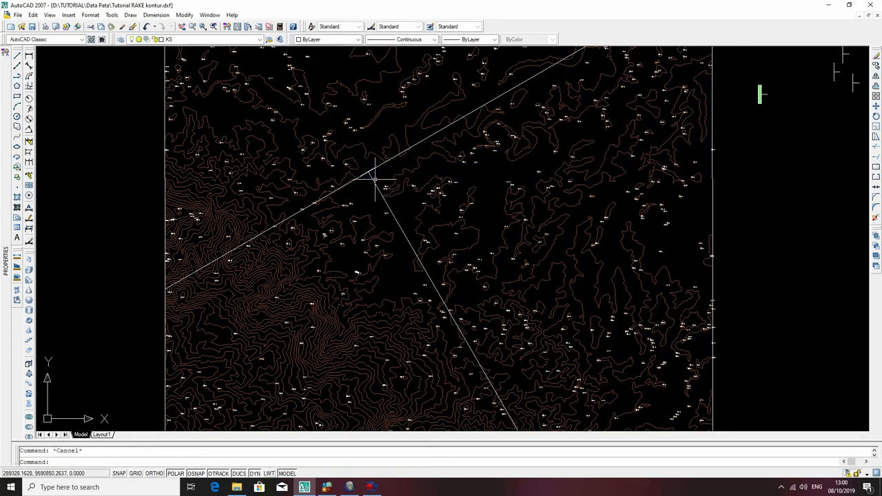
pyautogui.click(370, 173)
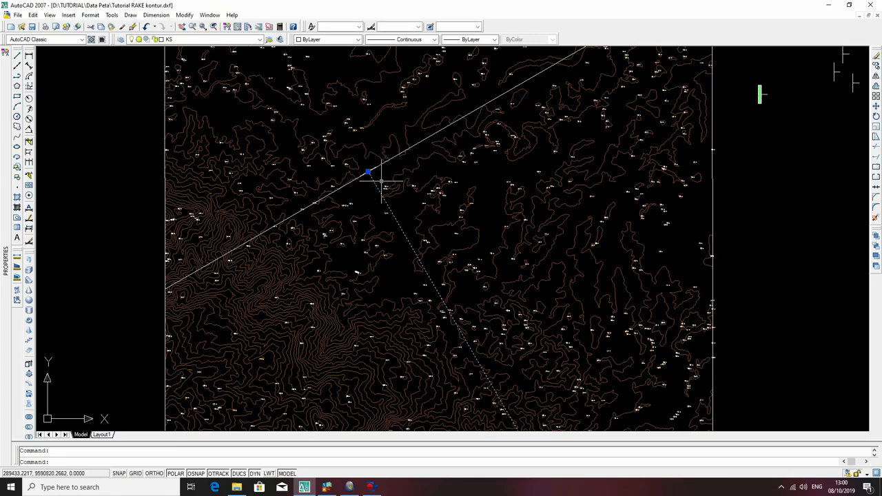
pyautogui.click(226, 38)
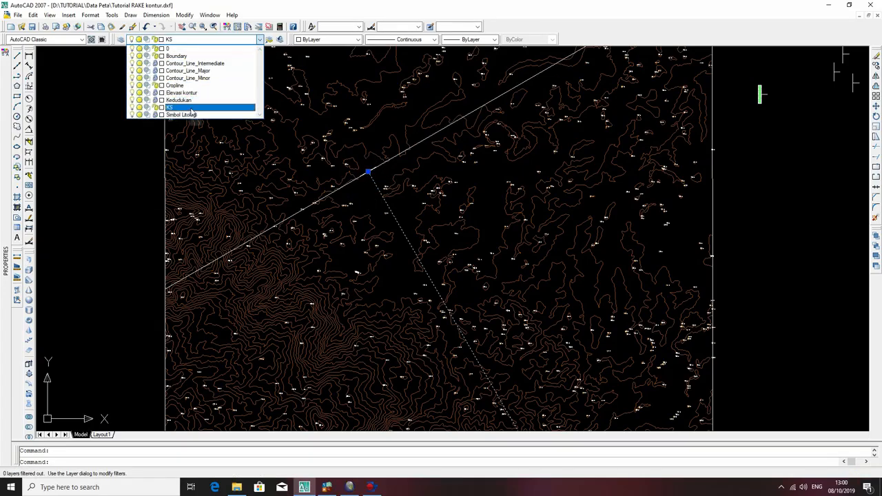
pyautogui.click(191, 109)
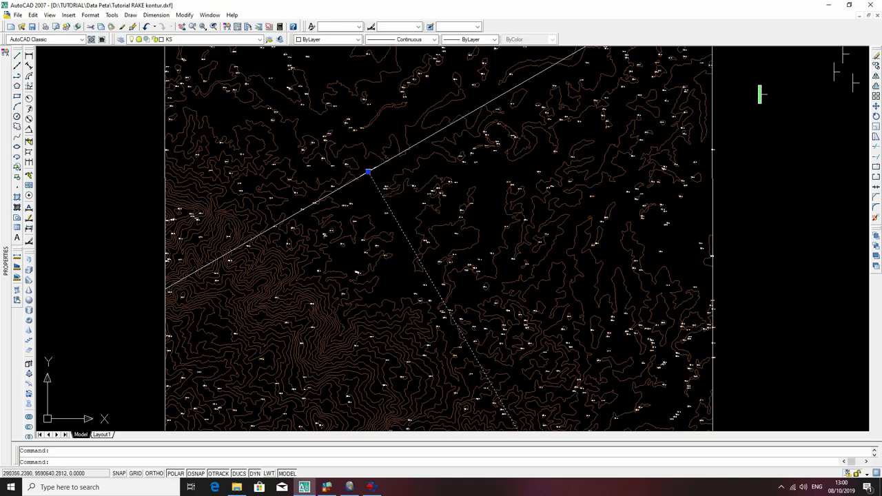
pyautogui.write('r')
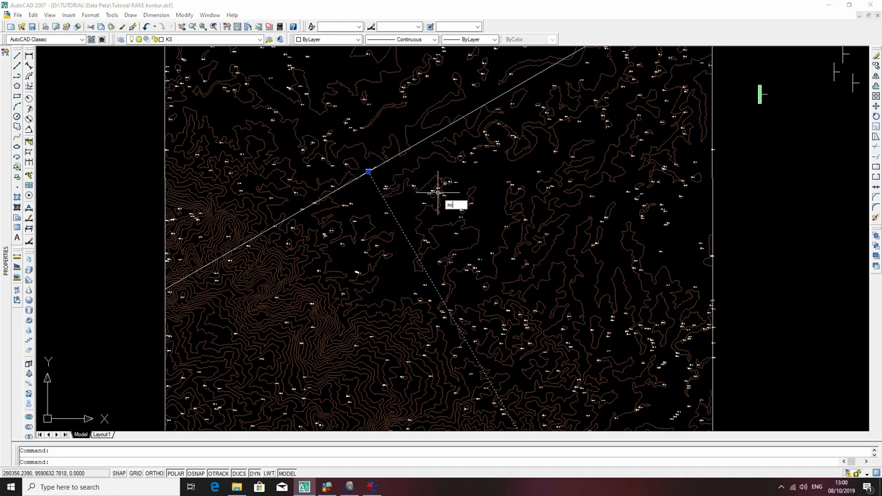
pyautogui.write('o')
pyautogui.press('Return')
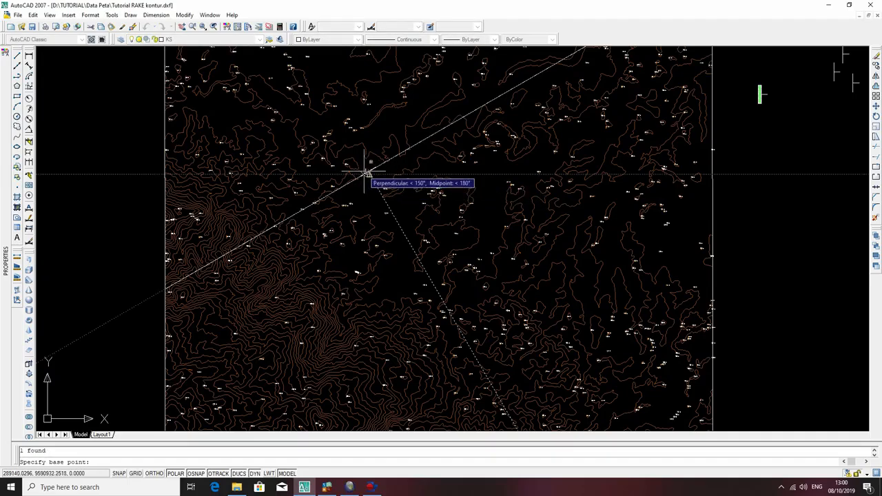
pyautogui.click(368, 172)
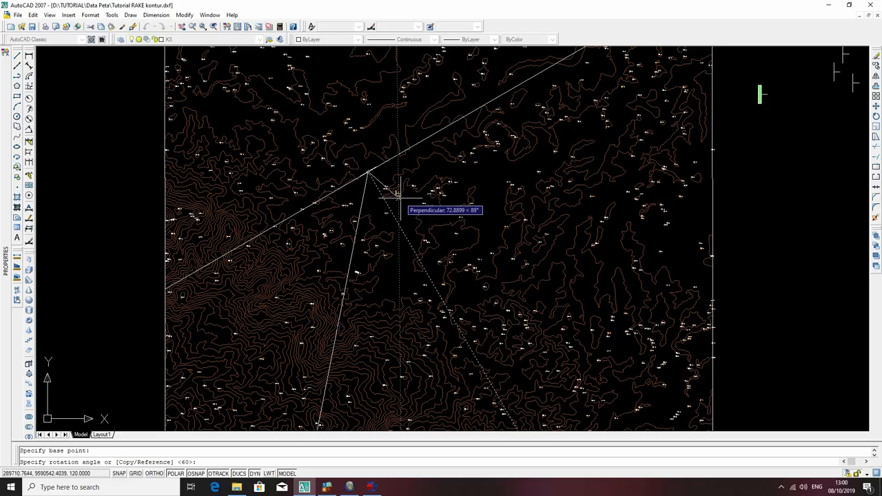
pyautogui.press('Escape')
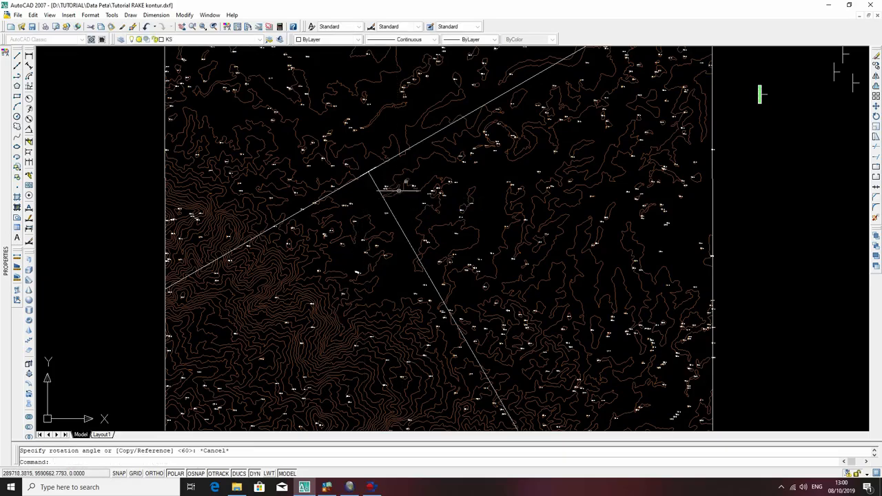
# Rotate one of the two overlapping dip lines by 40 degrees about its upper end on the strike line.
pyautogui.click(381, 194)
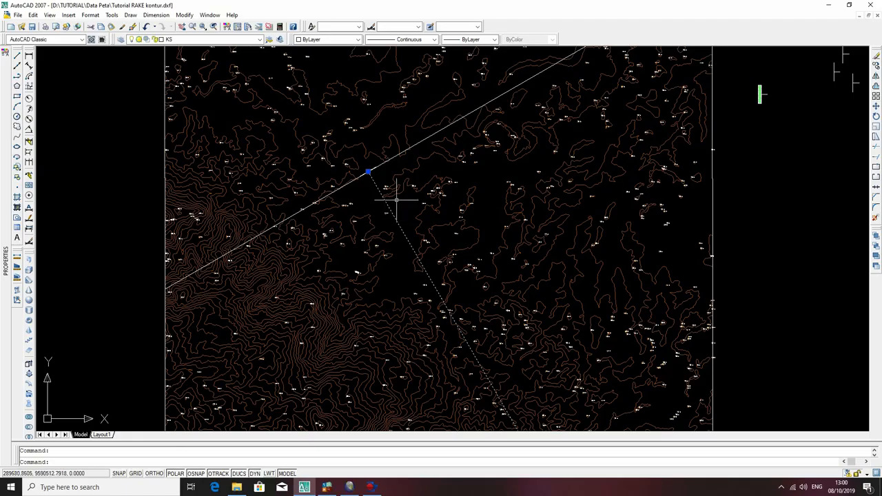
pyautogui.press('Return')
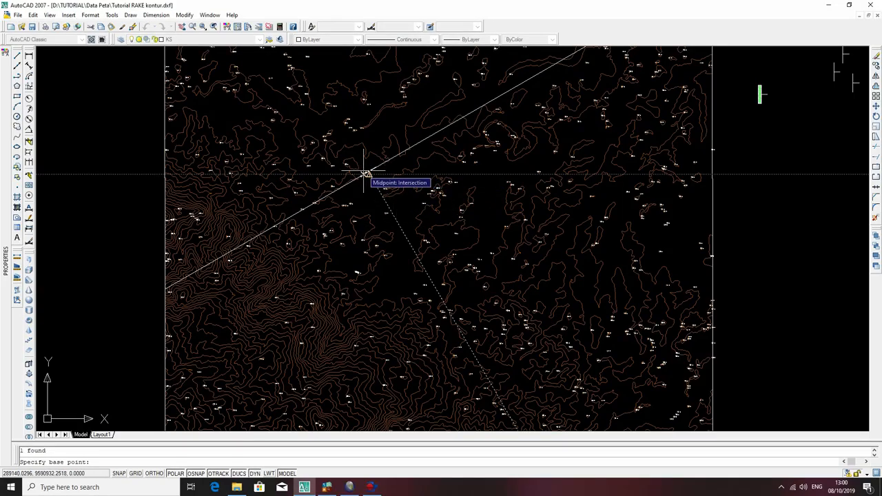
pyautogui.scroll(6, 365, 174)
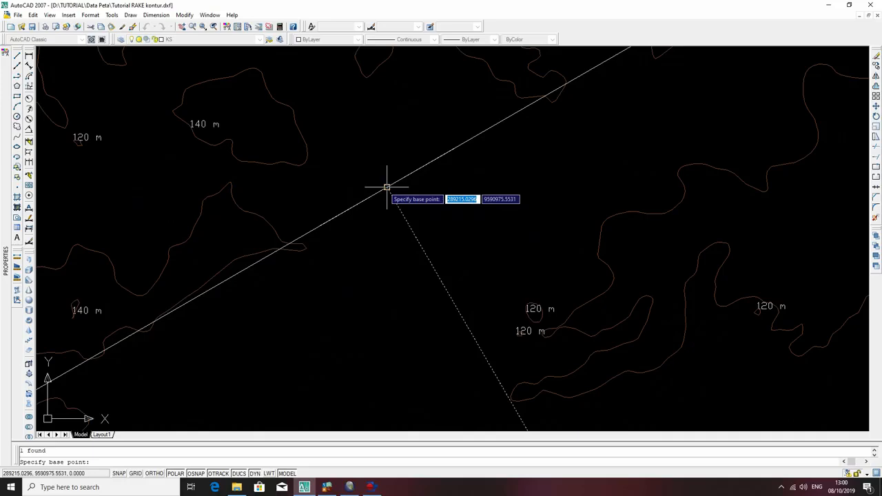
pyautogui.click(386, 187)
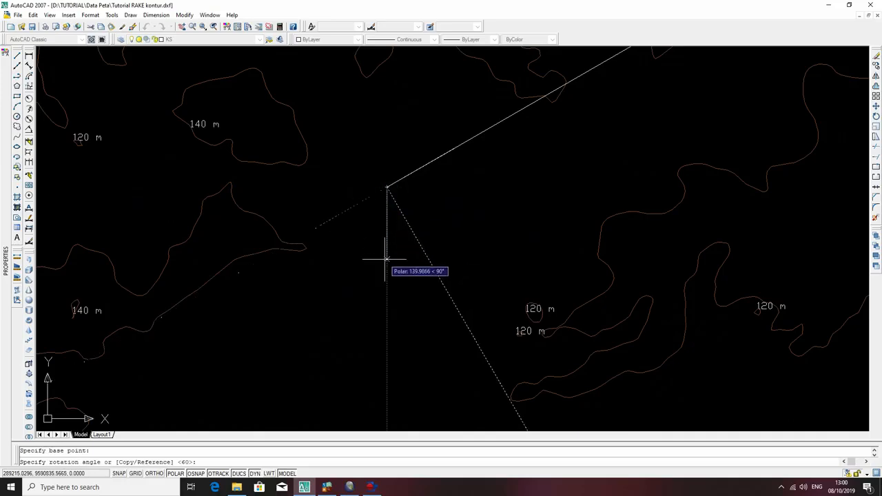
pyautogui.write('40')
pyautogui.press('Return')
pyautogui.scroll(-3, 390, 255)
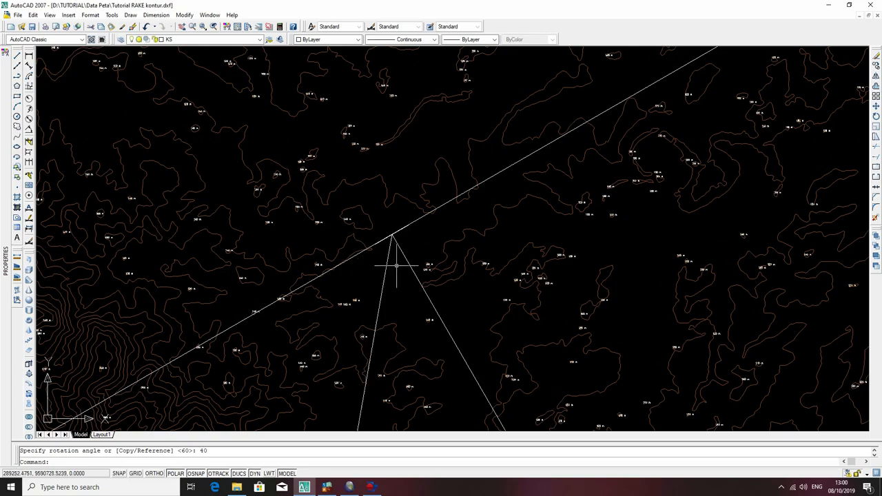
pyautogui.scroll(4, 390, 240)
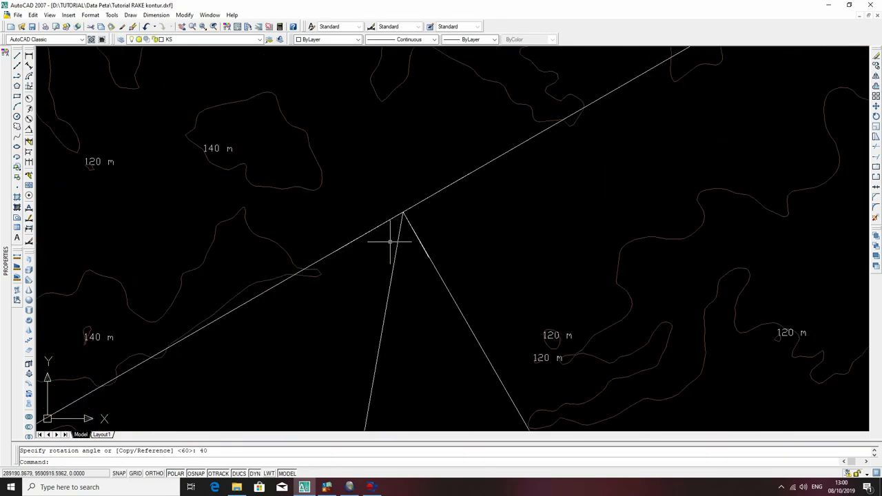
pyautogui.write('pl')
pyautogui.press('Return')
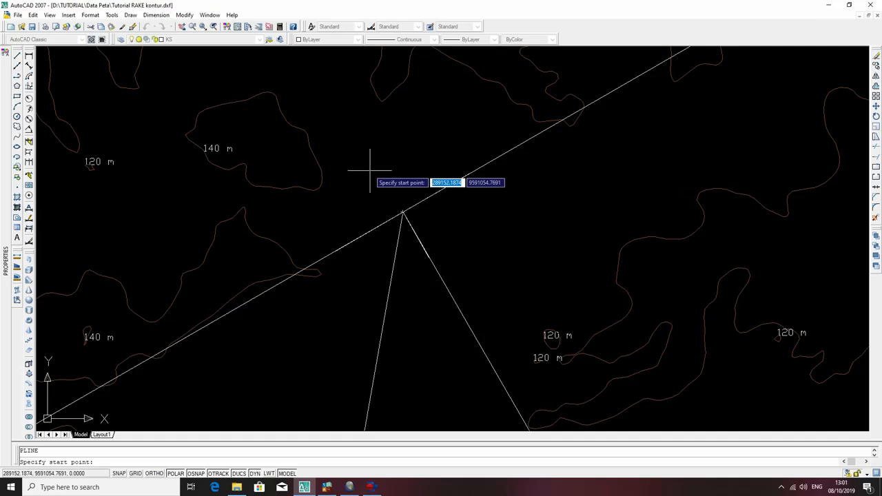
pyautogui.click(402, 213)
pyautogui.press('Escape')
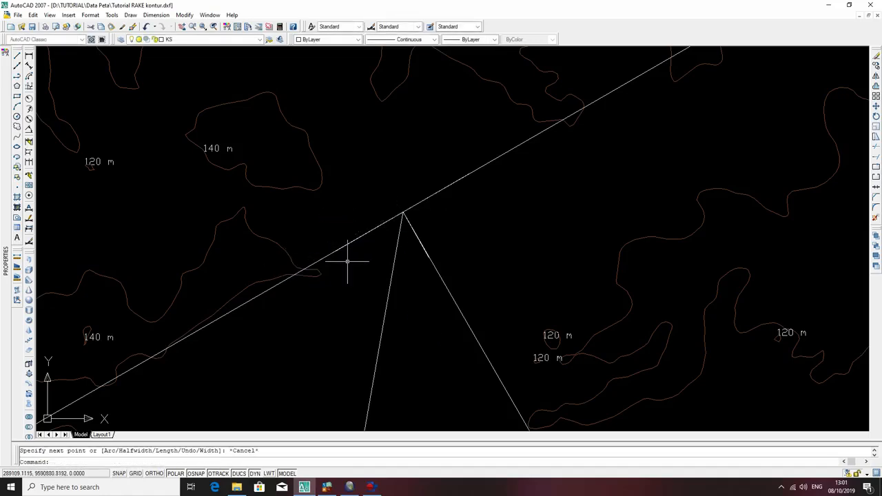
# Draw a 2000-unit polyline from the dip lines' shared upper end along the strike line, heading toward its endpoint on the western boundary.
pyautogui.write('pl')
pyautogui.press('Return')
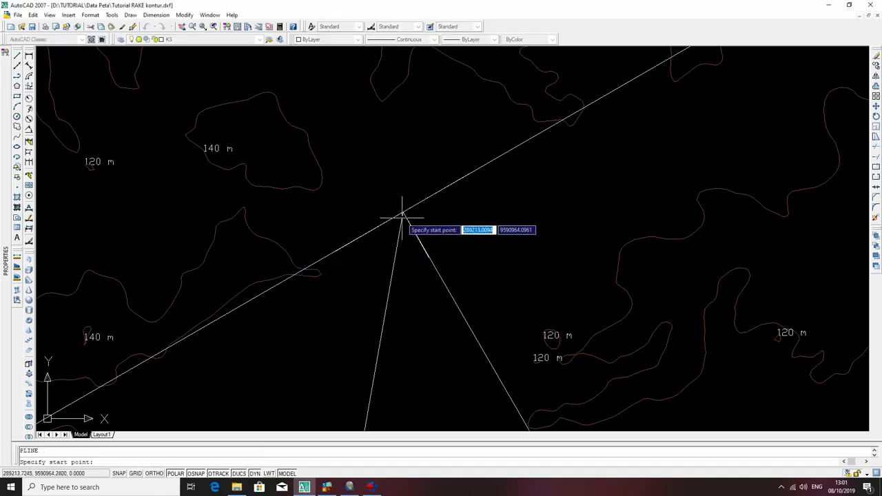
pyautogui.click(403, 213)
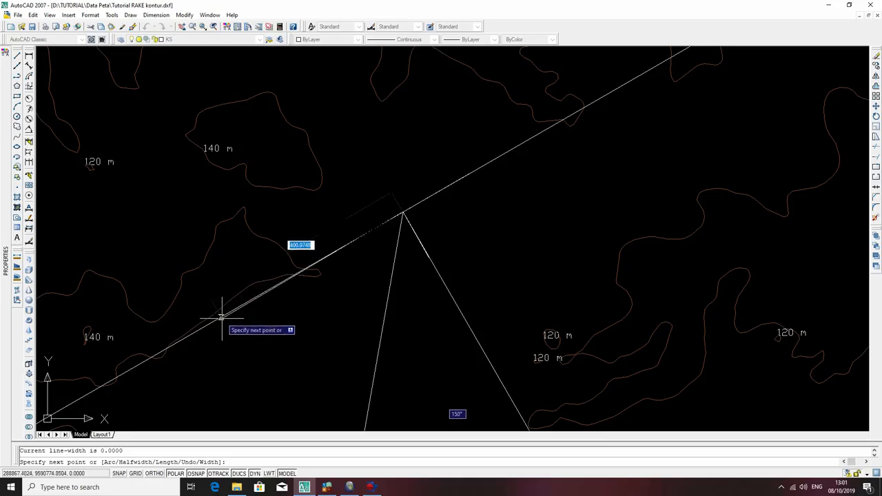
pyautogui.moveTo(216, 315); pyautogui.dragTo(449, 197, button='middle')
pyautogui.scroll(-5, 434, 242)
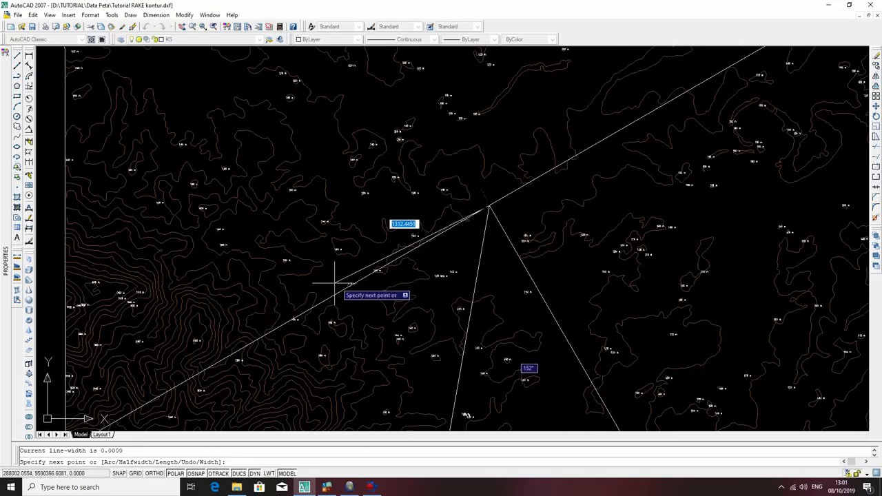
pyautogui.scroll(-5, 335, 283)
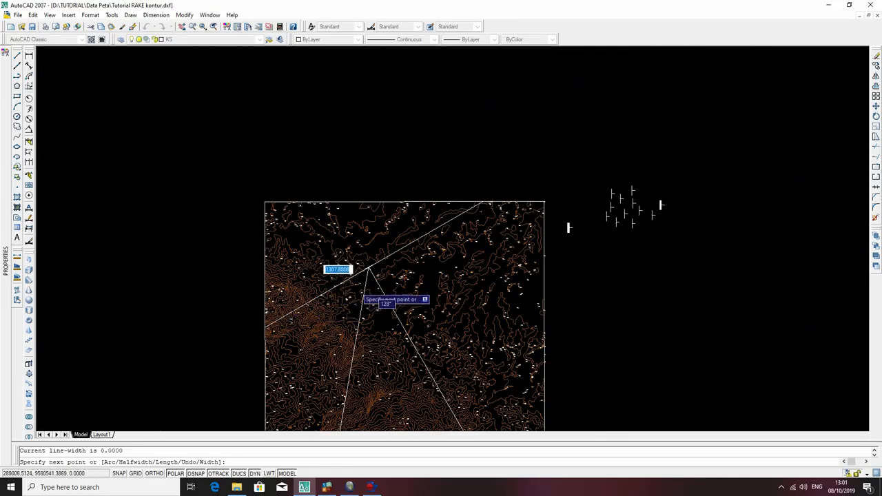
pyautogui.scroll(3, 359, 290)
pyautogui.scroll(5, 331, 283)
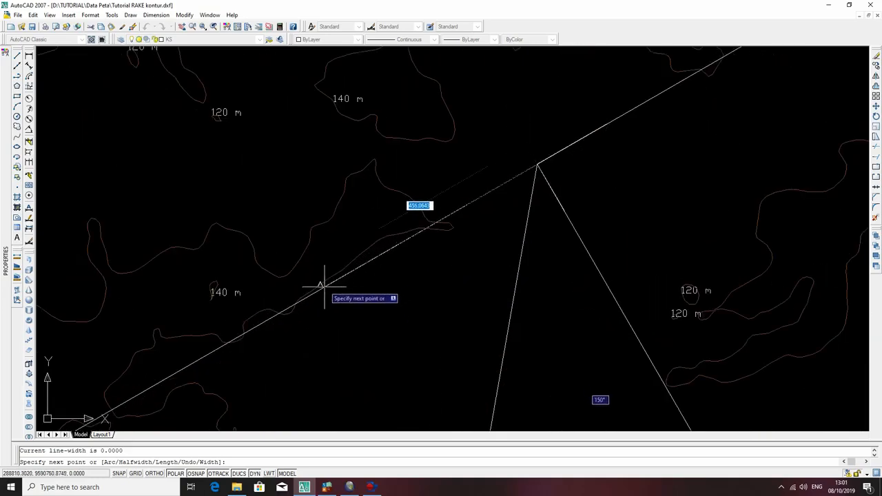
pyautogui.scroll(-6, 310, 296)
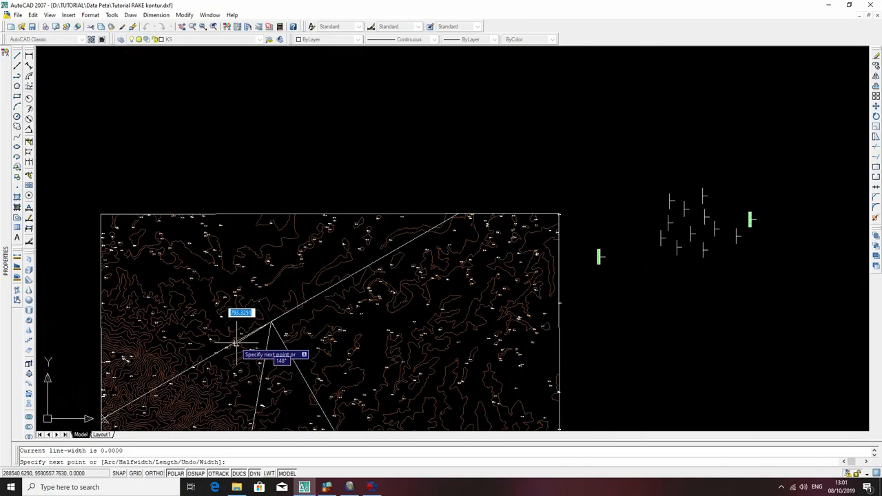
pyautogui.scroll(5, 206, 265)
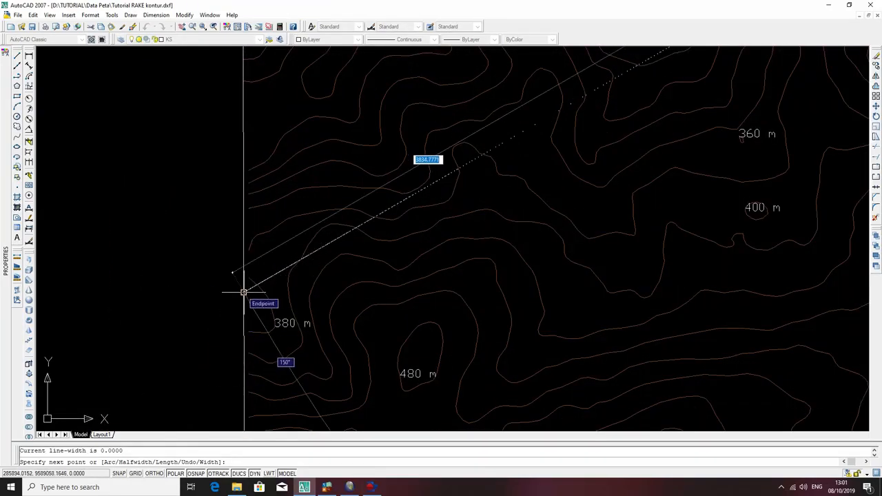
pyautogui.write('2000')
pyautogui.press('Return')
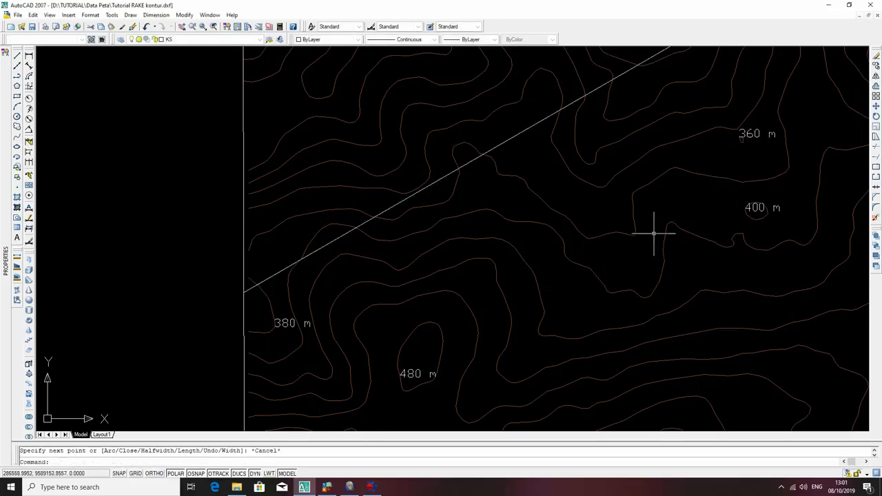
pyautogui.press('Escape')
# Check which objects lie on and around the strike line near the dip lines' shared upper end.
pyautogui.scroll(-2, 681, 207)
pyautogui.scroll(-3, 680, 207)
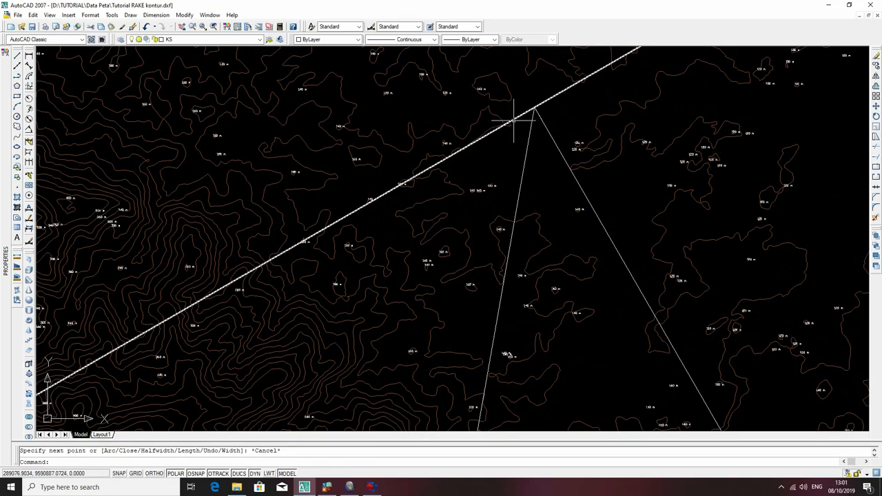
pyautogui.click(514, 122)
pyautogui.scroll(-5, 476, 165)
pyautogui.press('Escape')
pyautogui.scroll(5, 476, 151)
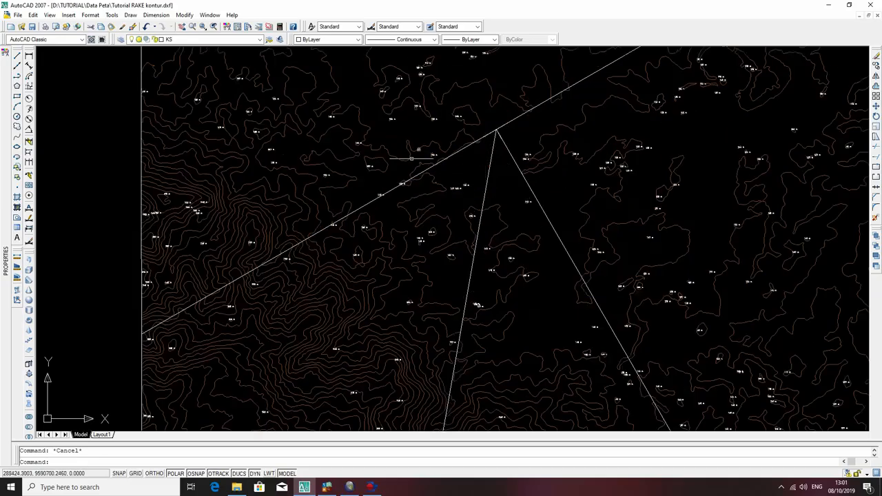
pyautogui.click(297, 135)
pyautogui.press('Escape')
pyautogui.click(271, 124)
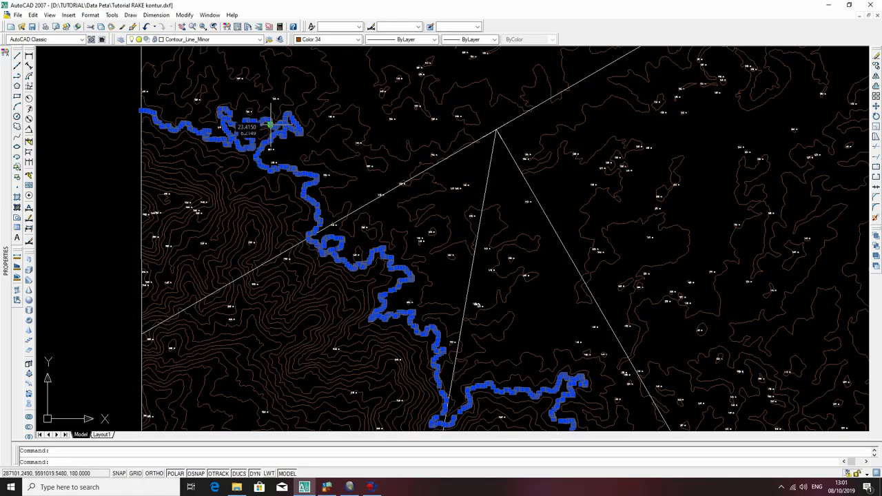
pyautogui.press('Delete')
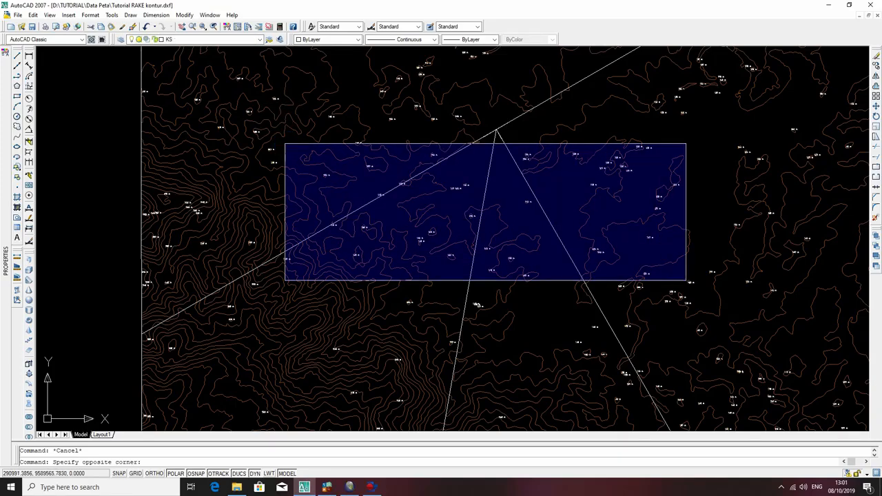
pyautogui.click(288, 149)
pyautogui.click(266, 92)
pyautogui.click(689, 267)
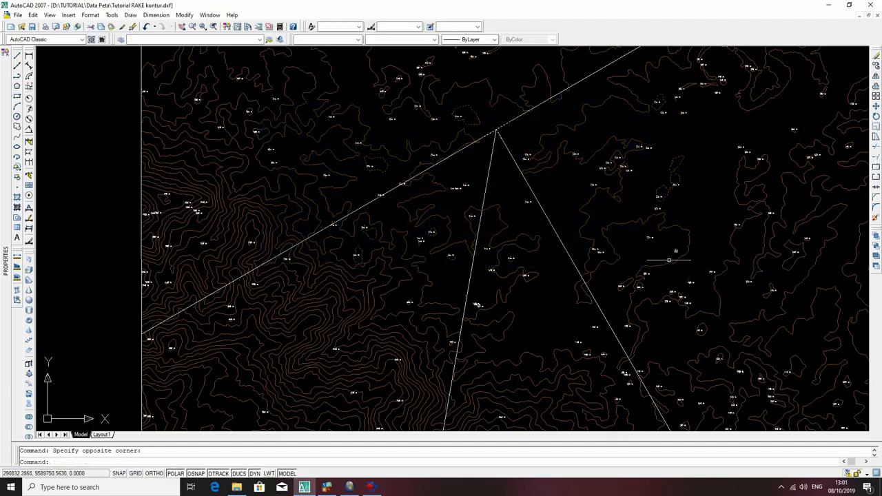
pyautogui.scroll(5, 505, 114)
pyautogui.press('Escape')
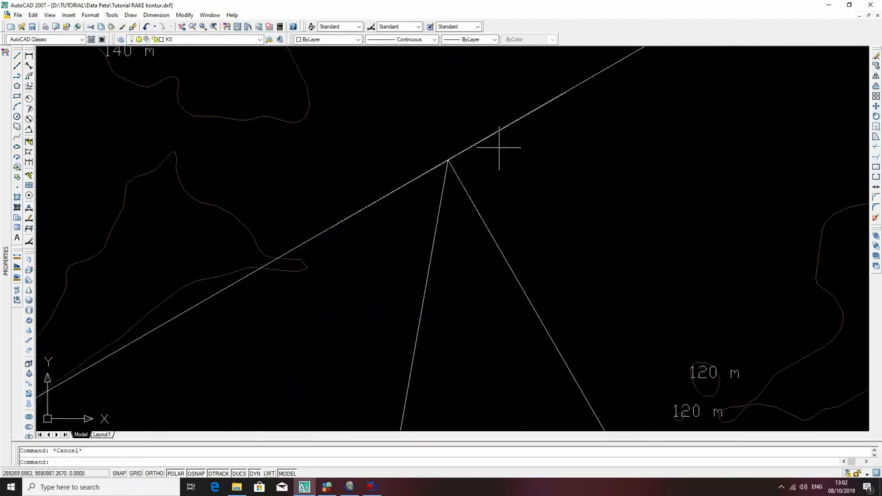
# Draw a 20-unit polyline from the dip lines' shared upper end southwest along the strike line.
pyautogui.write('pl')
pyautogui.press('Return')
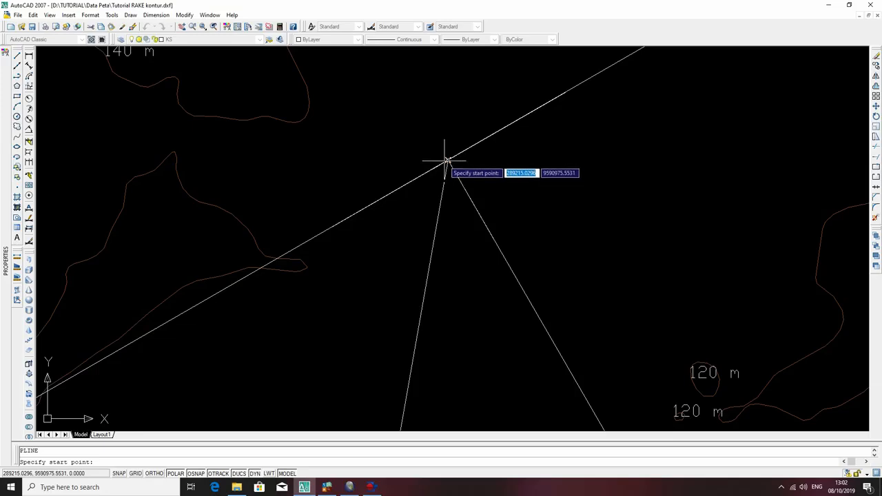
pyautogui.click(446, 161)
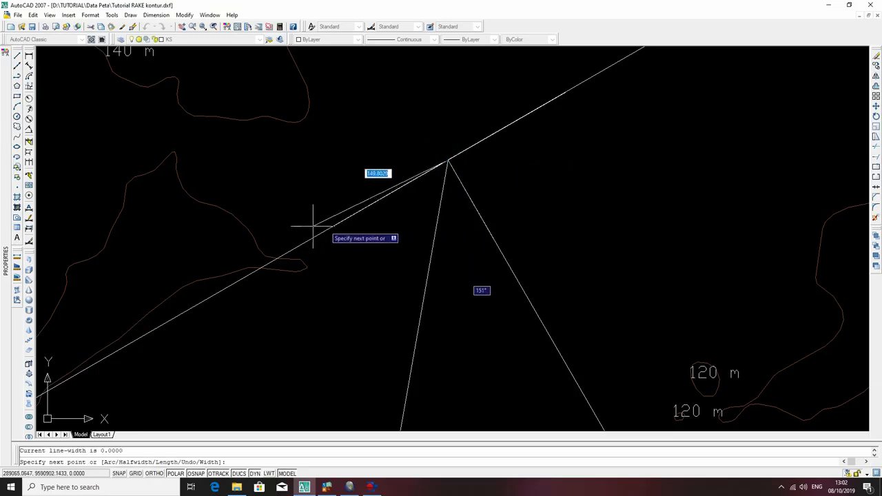
pyautogui.scroll(-6, 303, 238)
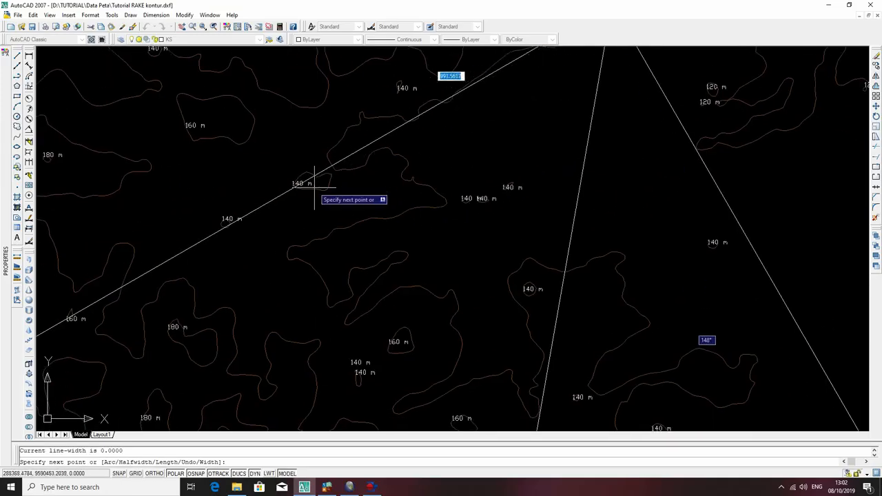
pyautogui.scroll(5, 110, 289)
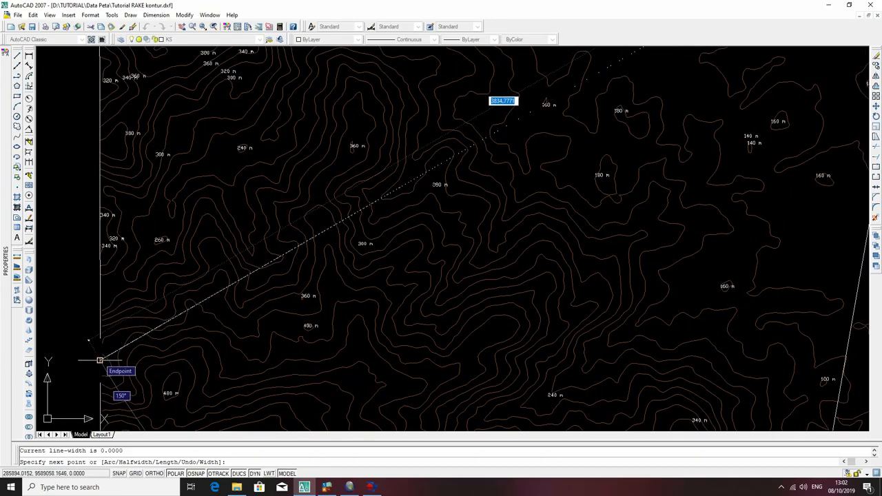
pyautogui.write('2')
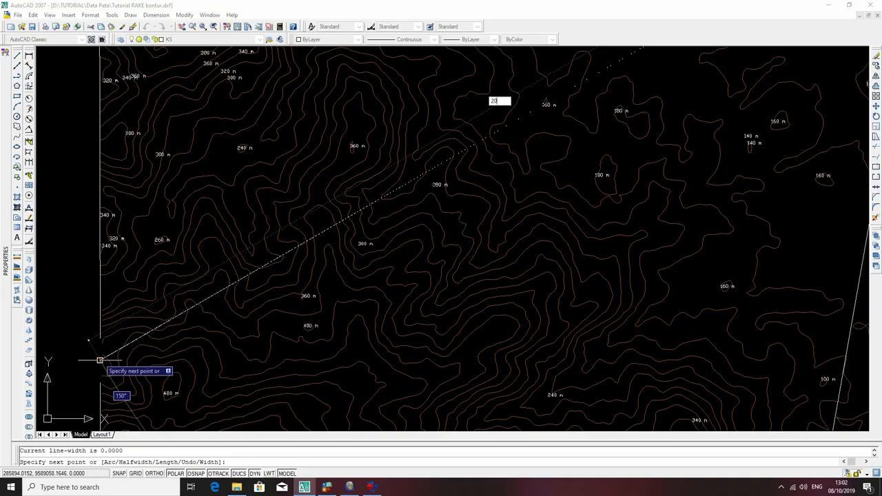
pyautogui.write('0')
pyautogui.press('Return')
pyautogui.scroll(5, 610, 255)
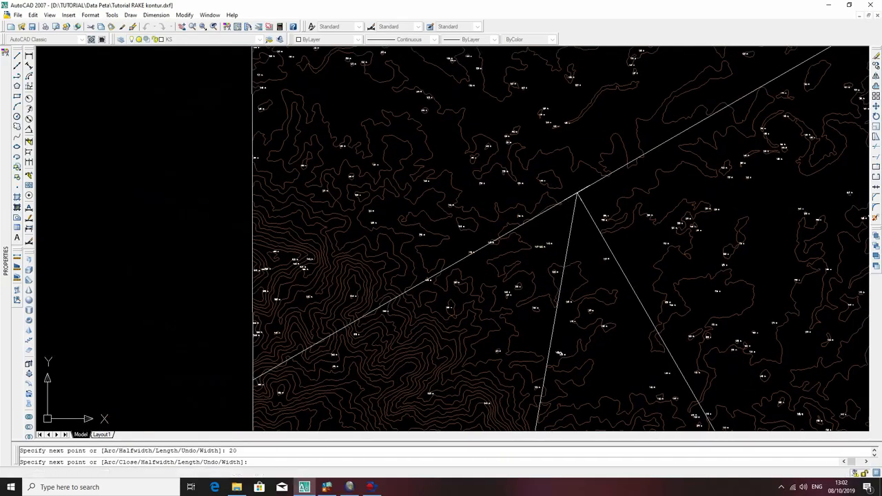
pyautogui.scroll(6, 593, 200)
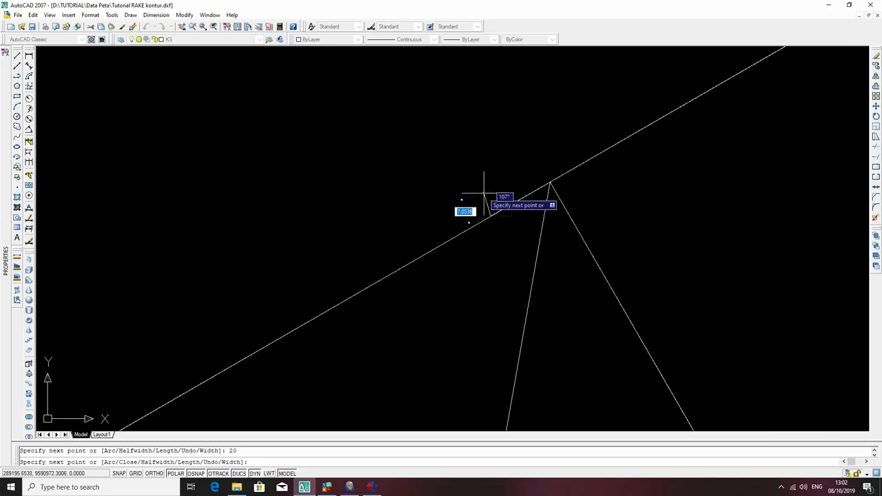
pyautogui.press('Escape')
# Copy the 20-unit polyline from its upper end on the strike line to a point about 24.7 units down, just beside the original dip line.
pyautogui.click(417, 124)
pyautogui.click(652, 284)
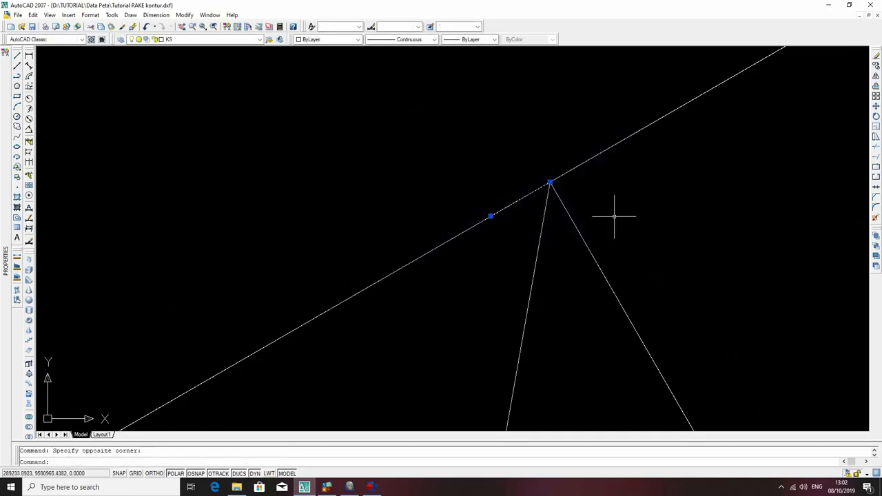
pyautogui.scroll(-5, 541, 200)
pyautogui.scroll(3, 551, 200)
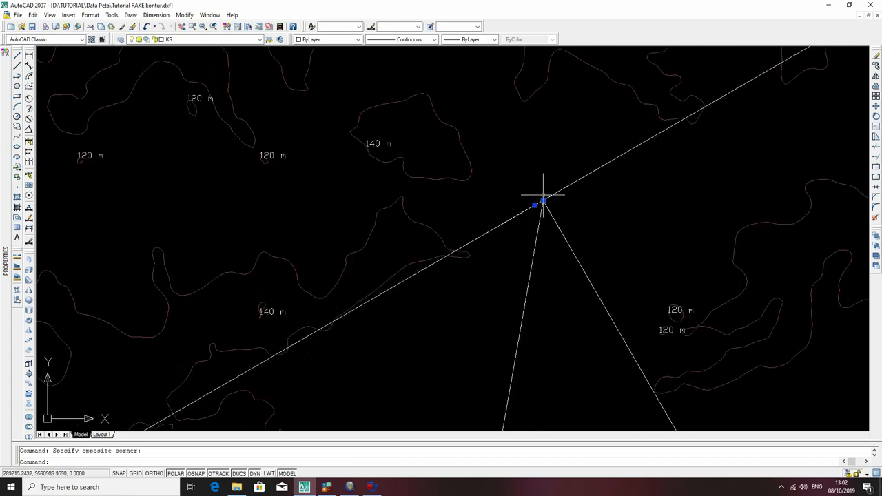
pyautogui.scroll(1, 524, 225)
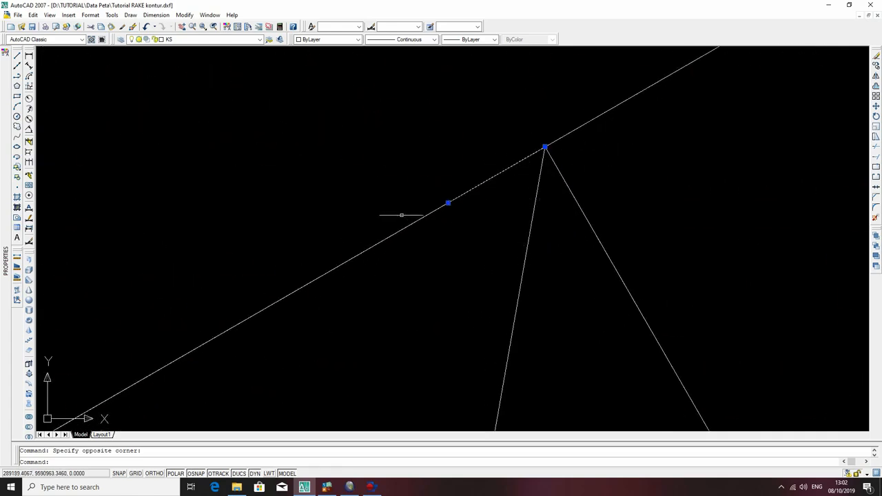
pyautogui.write('co')
pyautogui.press('Return')
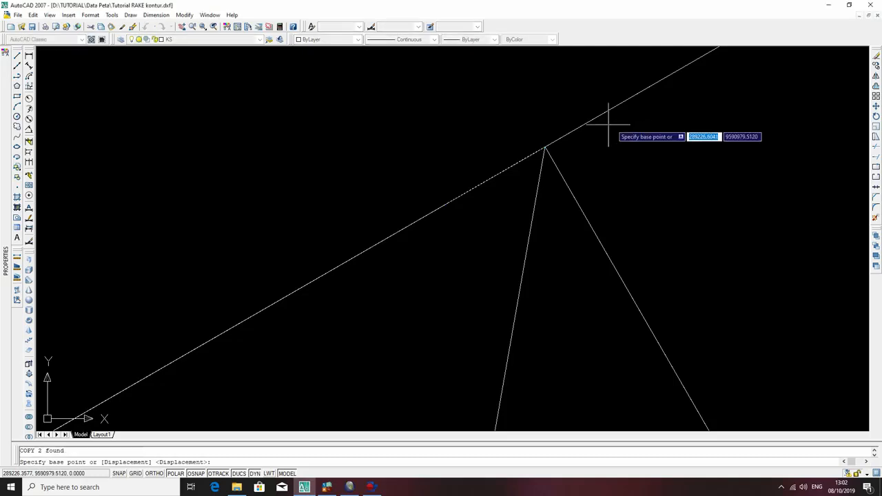
pyautogui.click(545, 148)
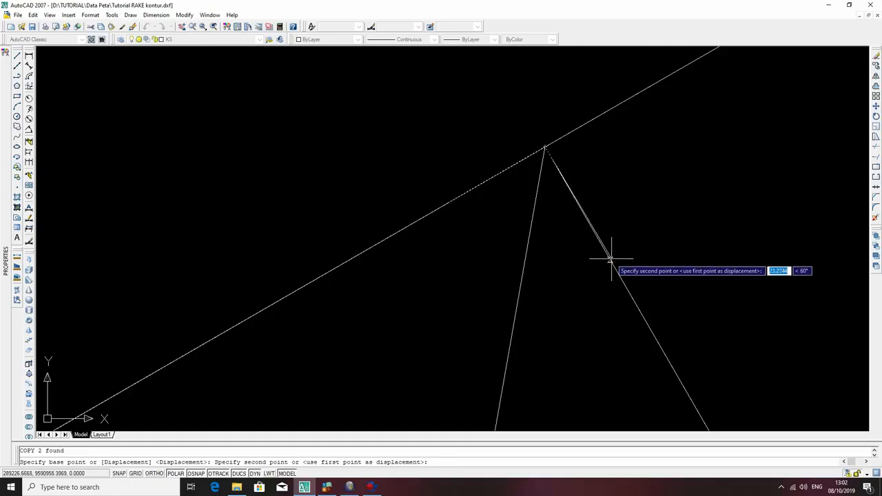
pyautogui.scroll(5, 609, 260)
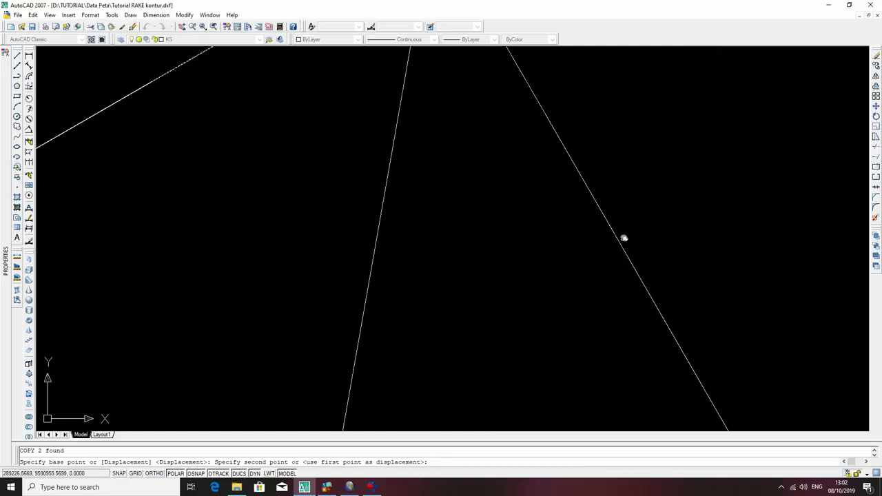
pyautogui.moveTo(611, 255); pyautogui.dragTo(657, 155, button='middle')
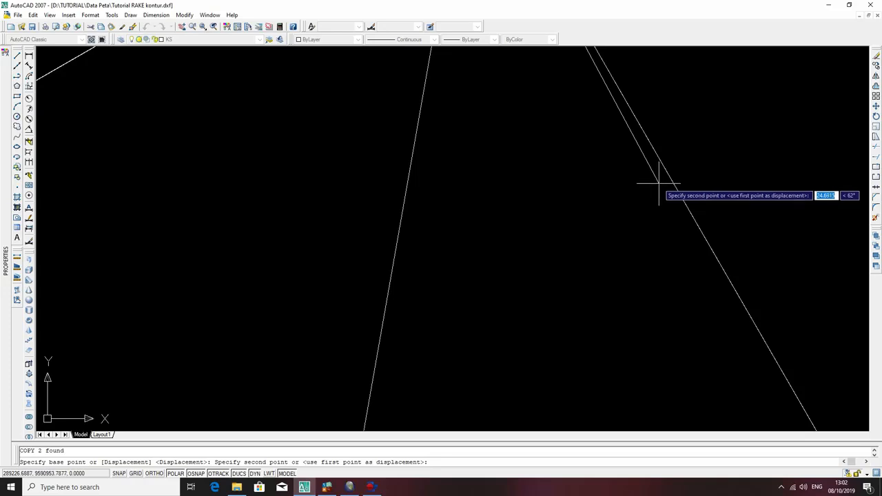
pyautogui.click(659, 184)
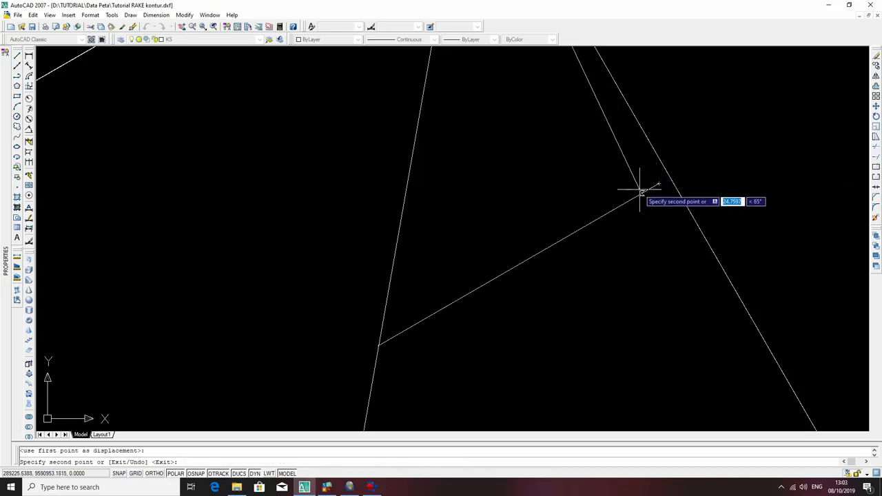
# Undo the placed copy and place it instead with its upper end on the original dip line, about 23.8 units down.
pyautogui.write('u')
pyautogui.press('Return')
pyautogui.scroll(1, 704, 303)
pyautogui.scroll(-1, 696, 98)
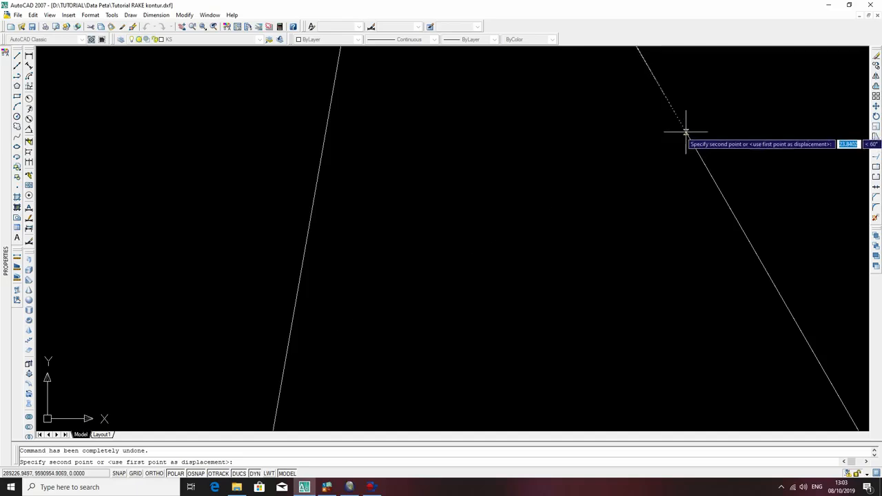
pyautogui.click(685, 131)
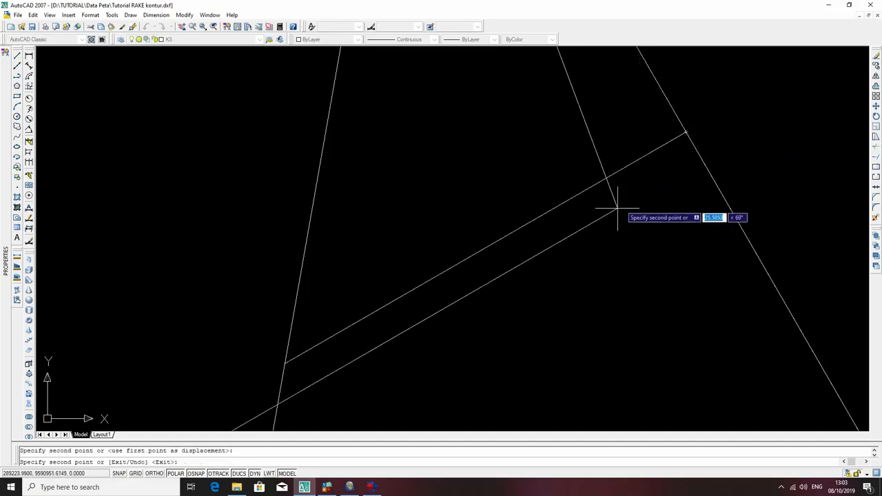
pyautogui.press('Escape')
pyautogui.scroll(-8, 531, 141)
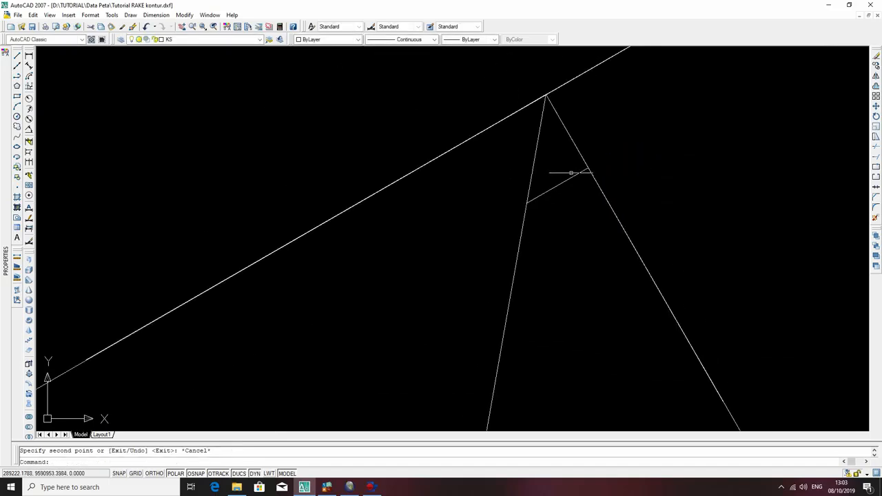
# Draw a polyline from the dip lines' shared upper end about 23.8 units down the original dip line, then 20 units along the copied segment.
pyautogui.moveTo(589, 152); pyautogui.dragTo(529, 219, button='middle')
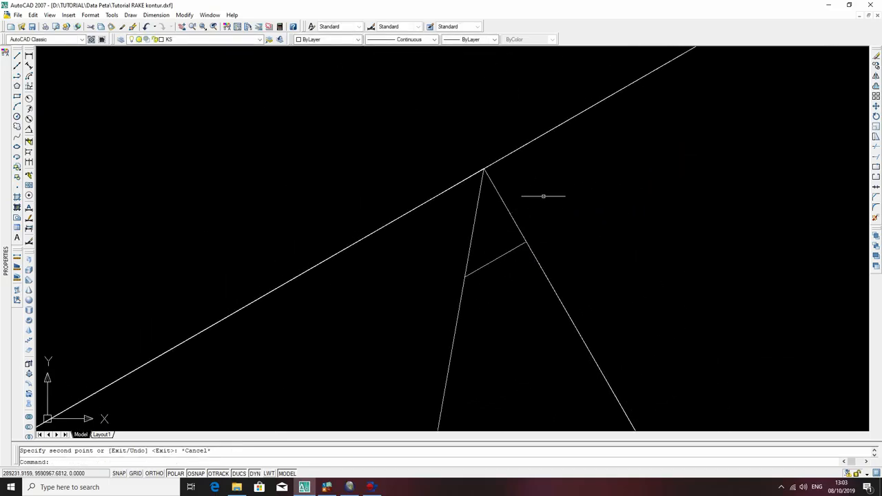
pyautogui.write('pl')
pyautogui.press('Return')
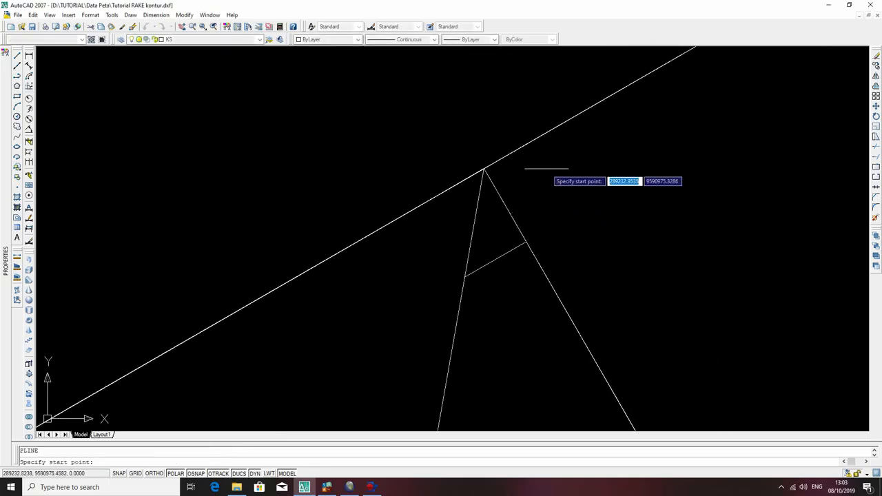
pyautogui.click(485, 169)
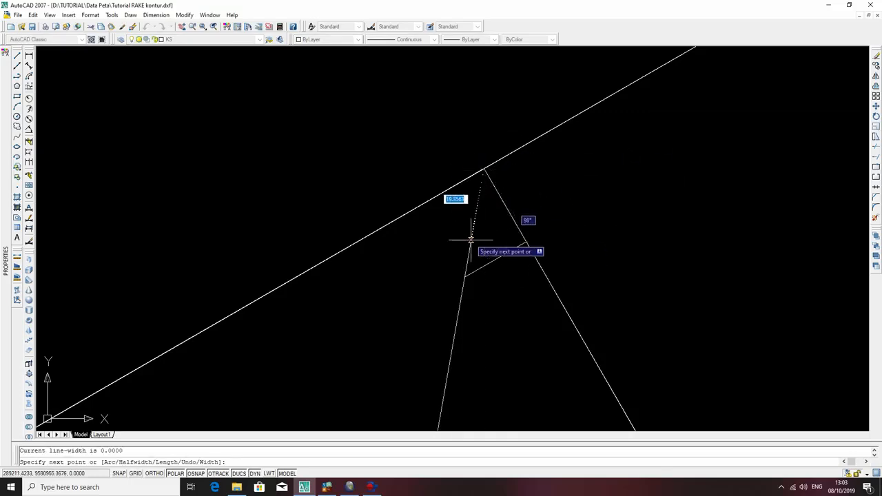
pyautogui.click(525, 244)
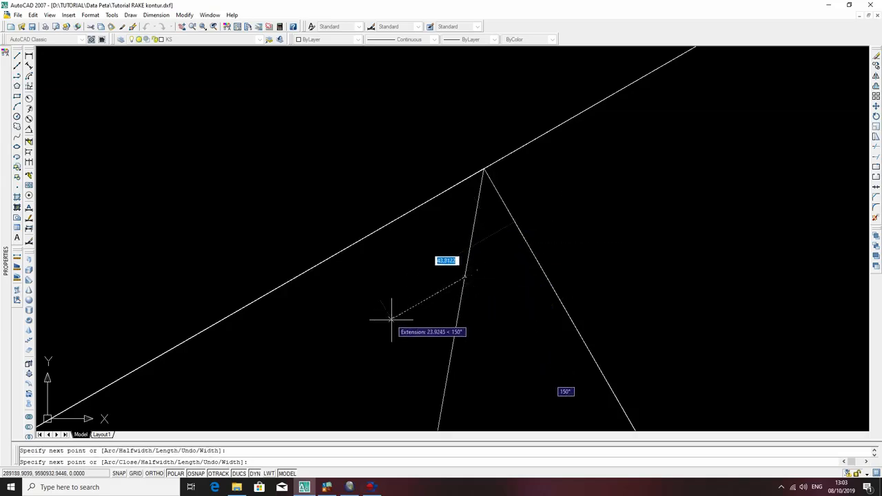
pyautogui.click(465, 277)
pyautogui.press('Escape')
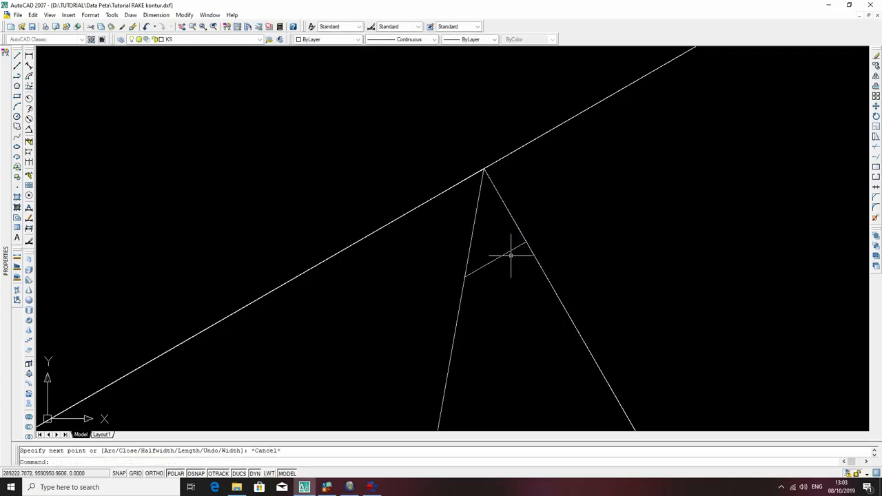
# Copy the L-shaped polyline seven times end to end down the original dip line, spacing the copies about 23.8 units apart.
pyautogui.click(509, 253)
pyautogui.moveTo(588, 246); pyautogui.dragTo(543, 141, button='middle')
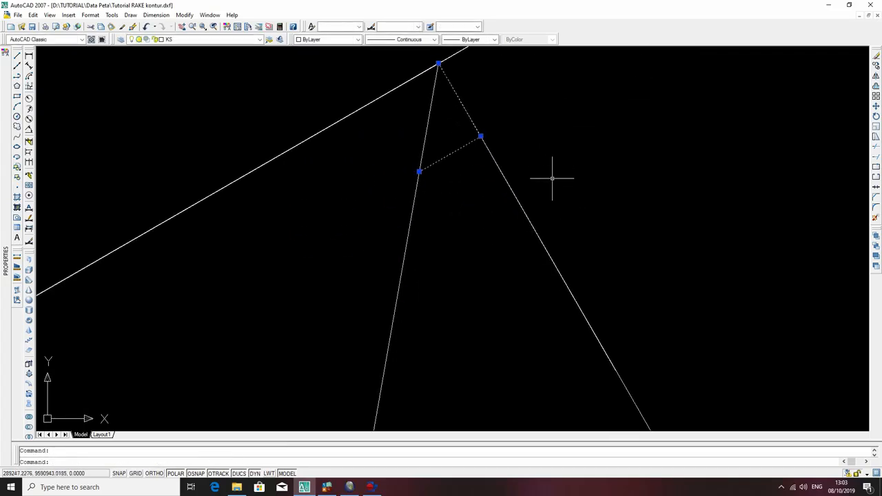
pyautogui.write('co')
pyautogui.press('Return')
pyautogui.click(437, 64)
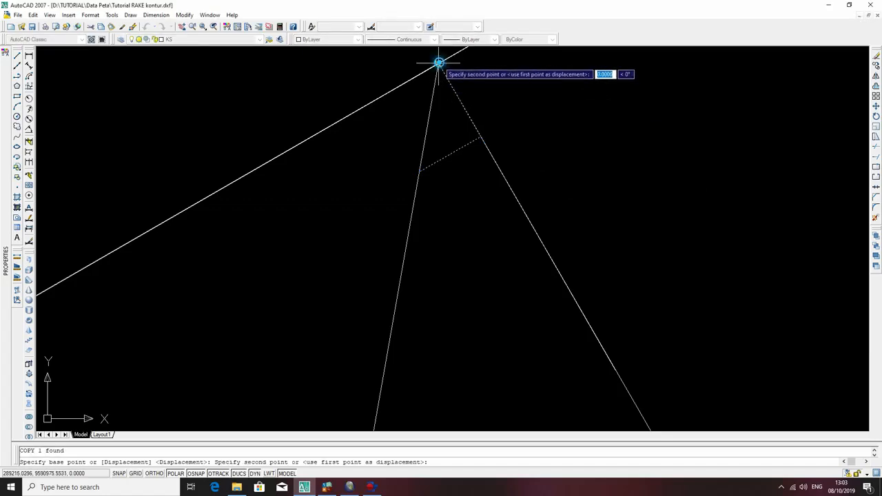
pyautogui.click(479, 136)
pyautogui.click(563, 283)
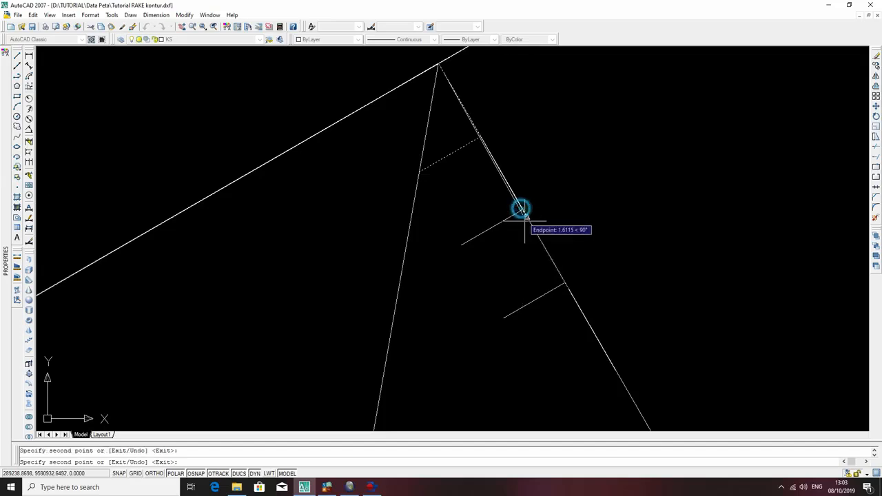
pyautogui.click(564, 281)
pyautogui.moveTo(602, 356); pyautogui.dragTo(520, 136, button='middle')
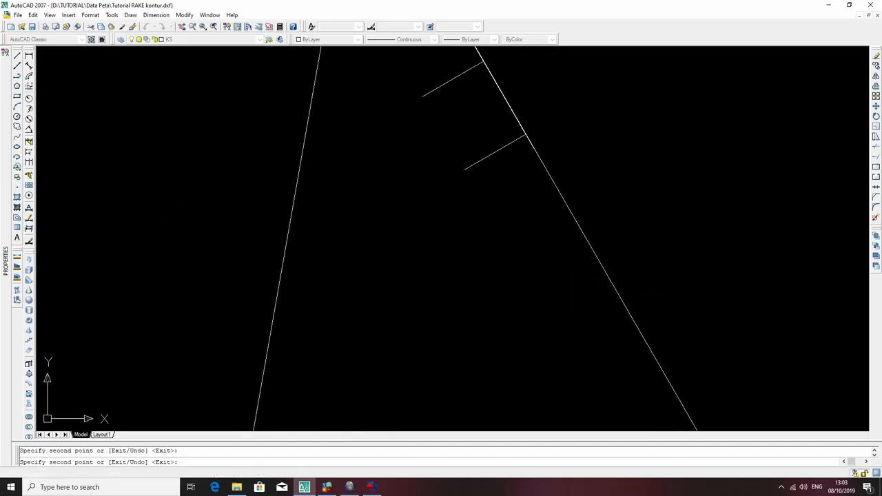
pyautogui.click(525, 136)
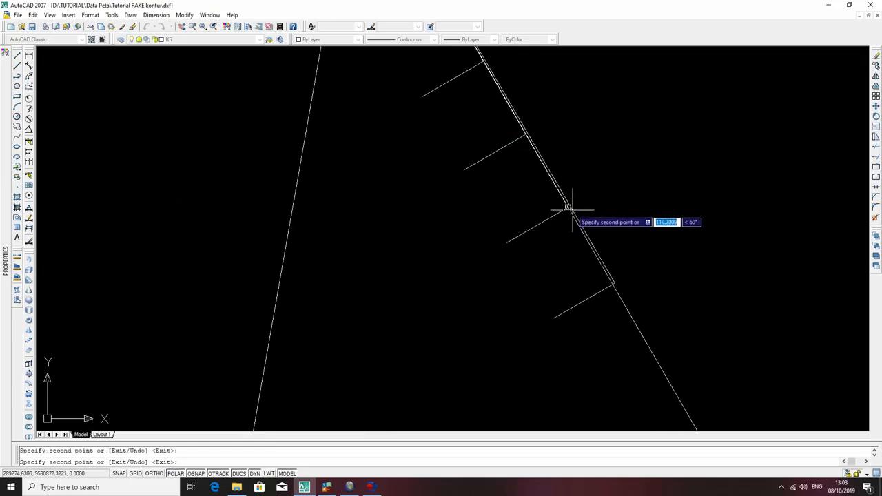
pyautogui.click(568, 207)
pyautogui.click(610, 281)
pyautogui.press('Escape')
# Copy the eight ticks along the original dip line from the lowest tick's dip-line end to the dip lines' shared upper end.
pyautogui.scroll(-2, 636, 210)
pyautogui.scroll(-2, 636, 210)
pyautogui.moveTo(607, 162); pyautogui.dragTo(609, 303, button='middle')
pyautogui.moveTo(658, 367); pyautogui.dragTo(609, 195, button='middle')
pyautogui.click(603, 262)
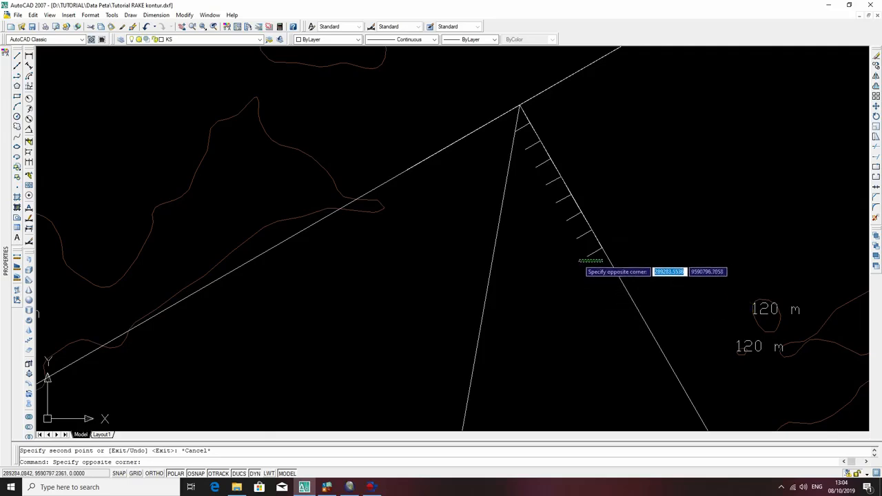
pyautogui.moveTo(579, 246); pyautogui.dragTo(607, 400, button='middle')
pyautogui.click(618, 390)
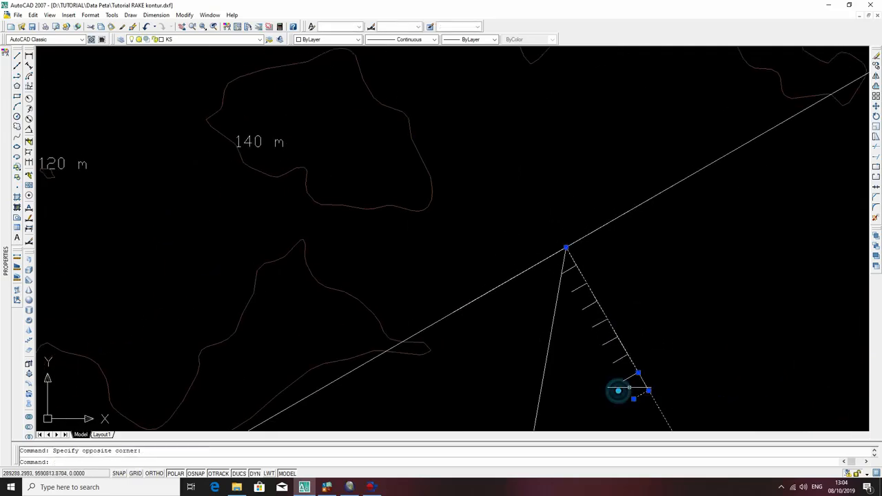
pyautogui.press('Escape')
pyautogui.click(641, 402)
pyautogui.click(631, 391)
pyautogui.click(614, 368)
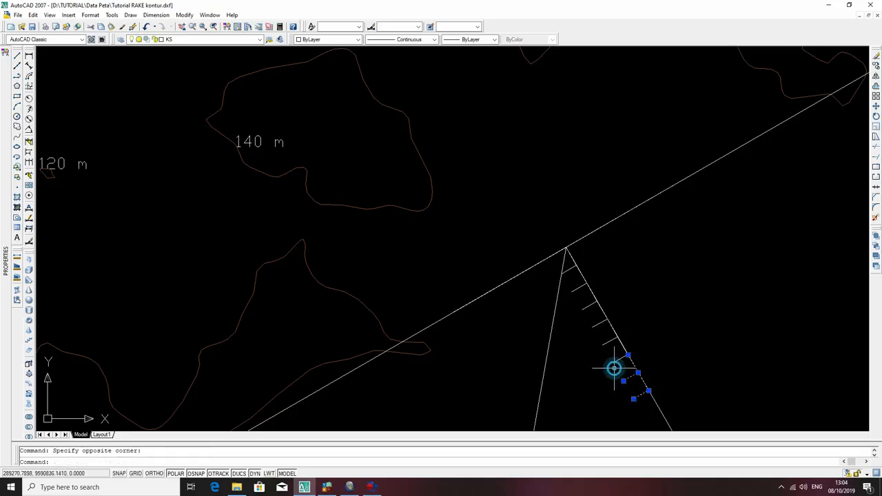
pyautogui.click(617, 365)
pyautogui.click(607, 342)
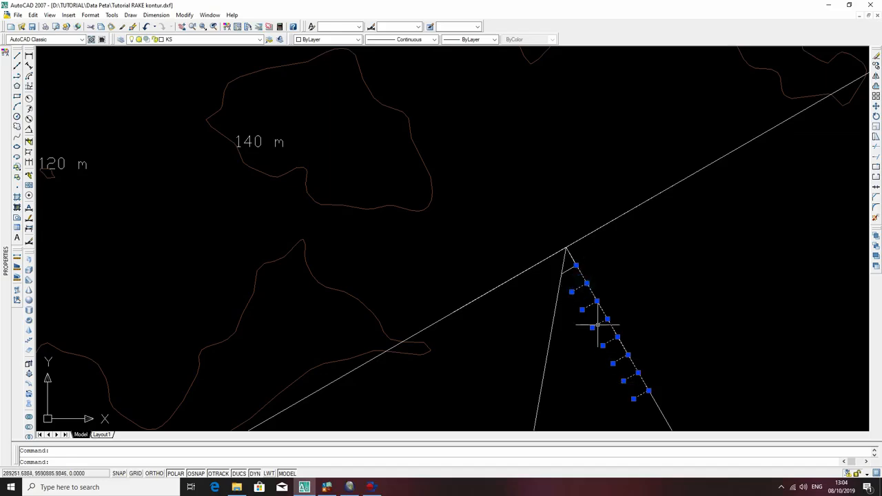
pyautogui.click(556, 262)
pyautogui.click(588, 278)
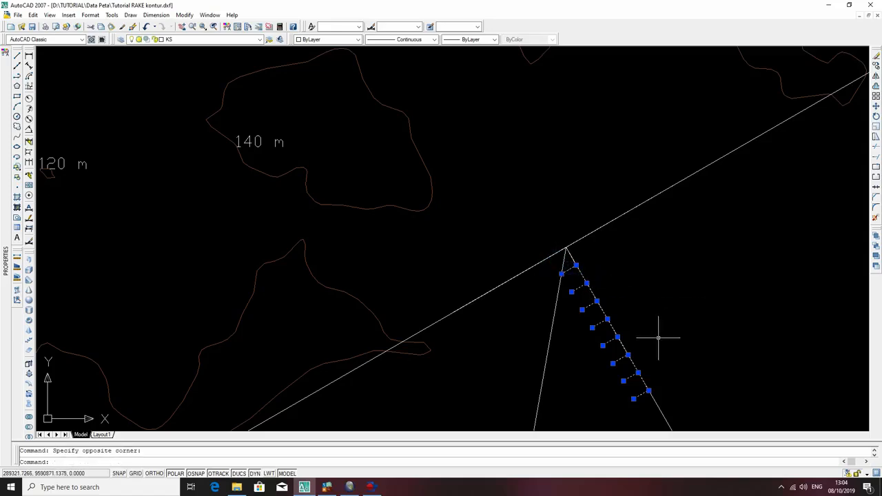
pyautogui.write('co')
pyautogui.press('Return')
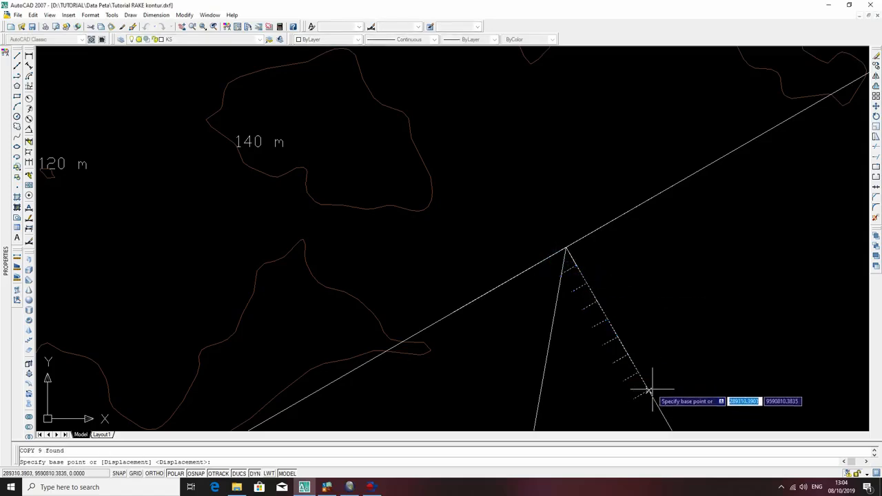
pyautogui.click(649, 384)
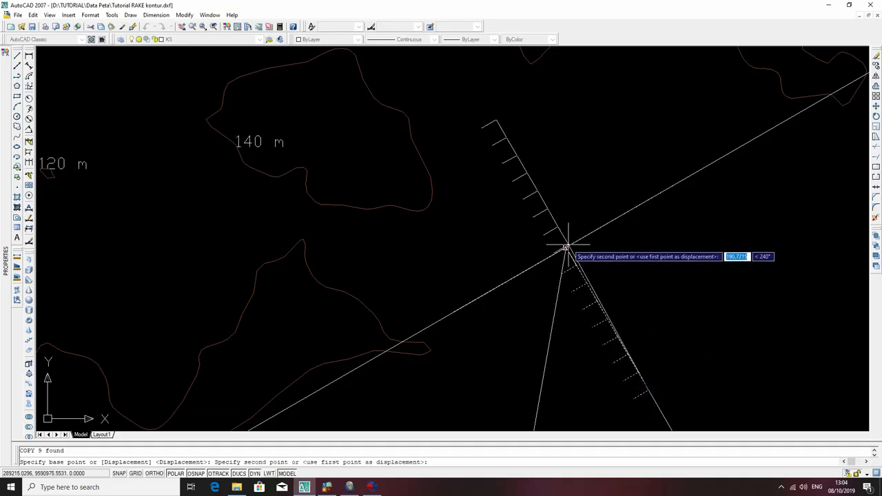
pyautogui.click(566, 247)
pyautogui.press('Return')
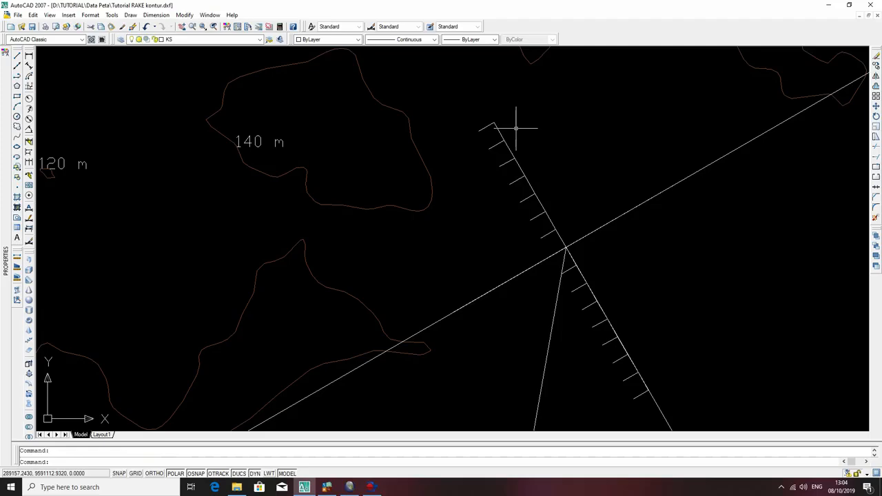
# Extend the ticks above the strike line southwest to the map boundary.
pyautogui.click(555, 241)
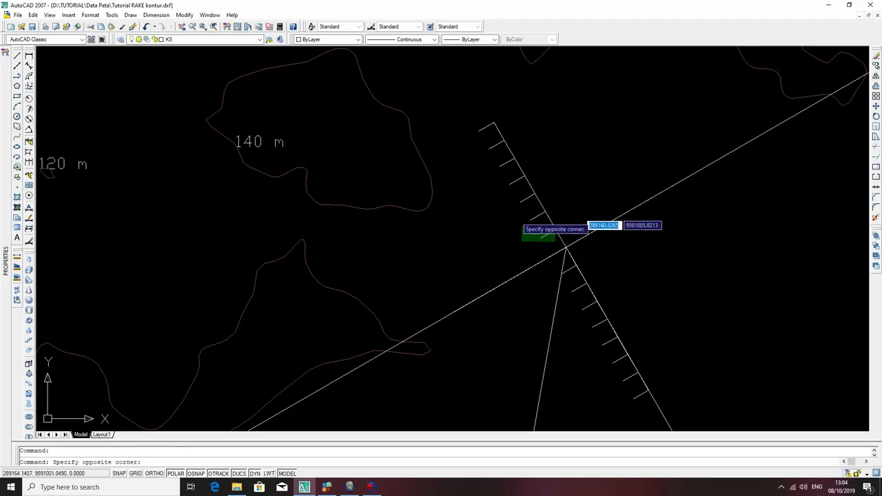
pyautogui.click(531, 234)
pyautogui.scroll(-5, 589, 217)
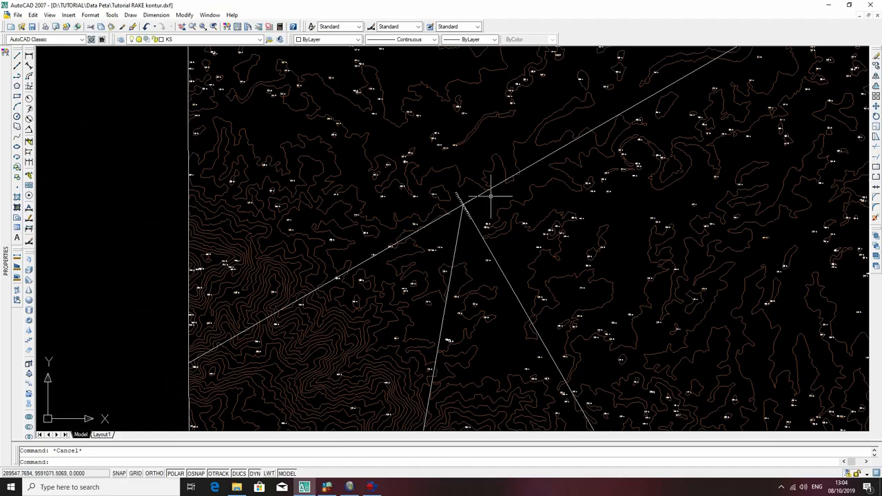
pyautogui.scroll(-3, 518, 181)
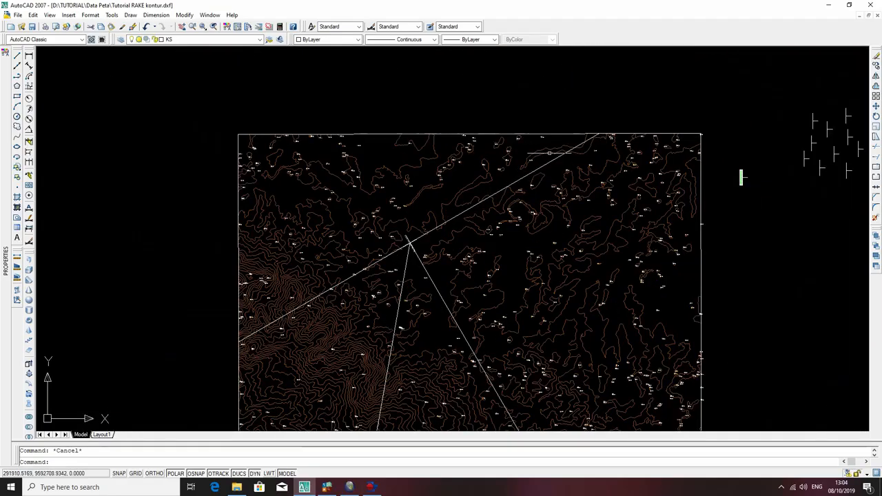
pyautogui.click(565, 134)
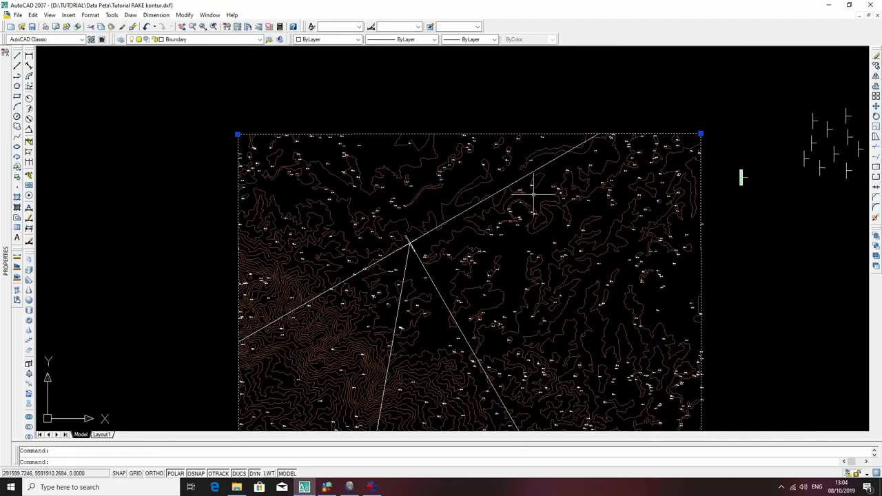
pyautogui.write('e')
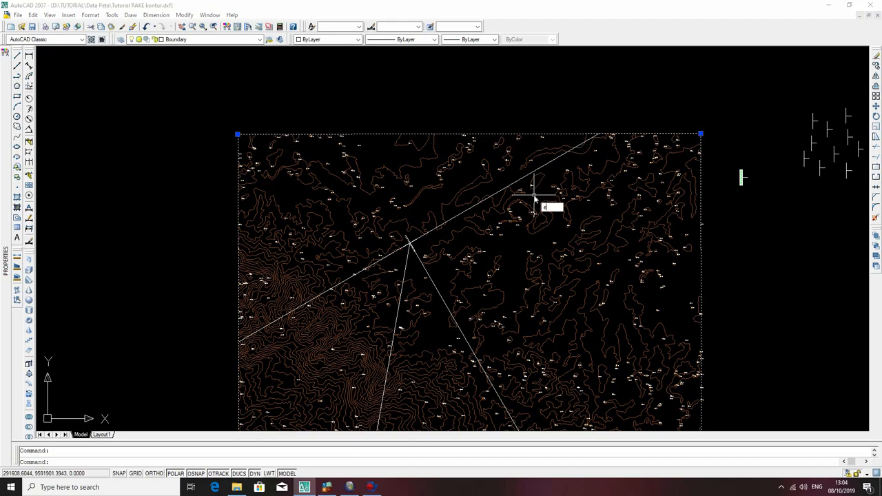
pyautogui.write('x')
pyautogui.press('Return')
pyautogui.scroll(5, 410, 237)
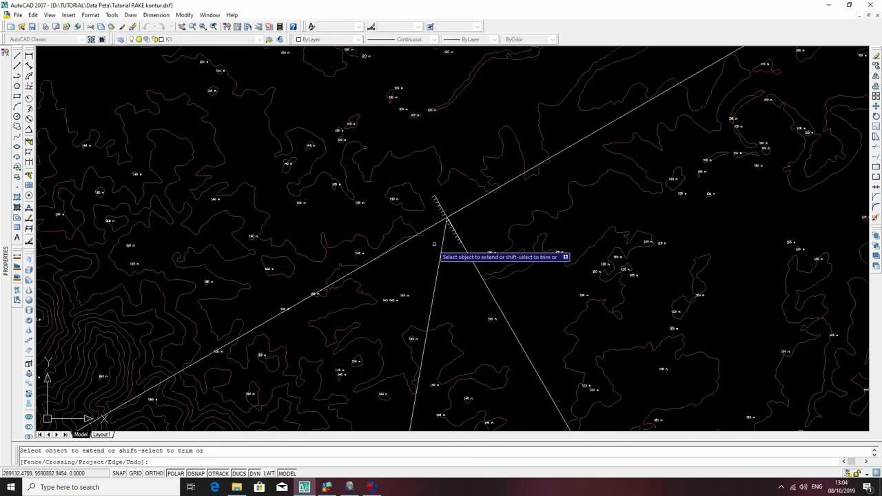
pyautogui.click(455, 167)
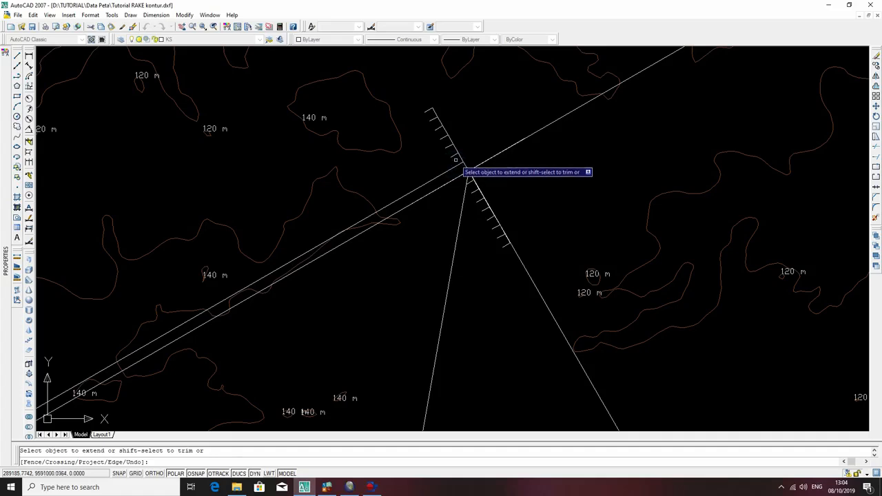
pyautogui.click(448, 161)
pyautogui.click(444, 142)
pyautogui.click(441, 132)
pyautogui.click(434, 121)
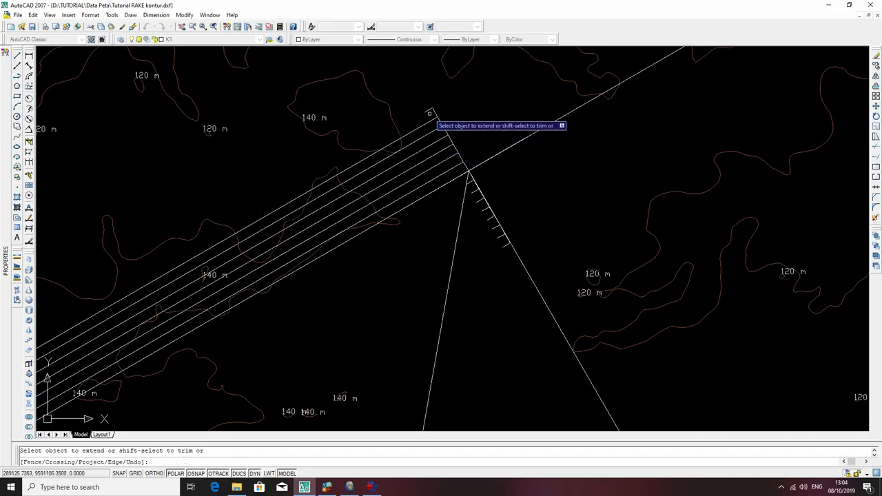
pyautogui.click(430, 112)
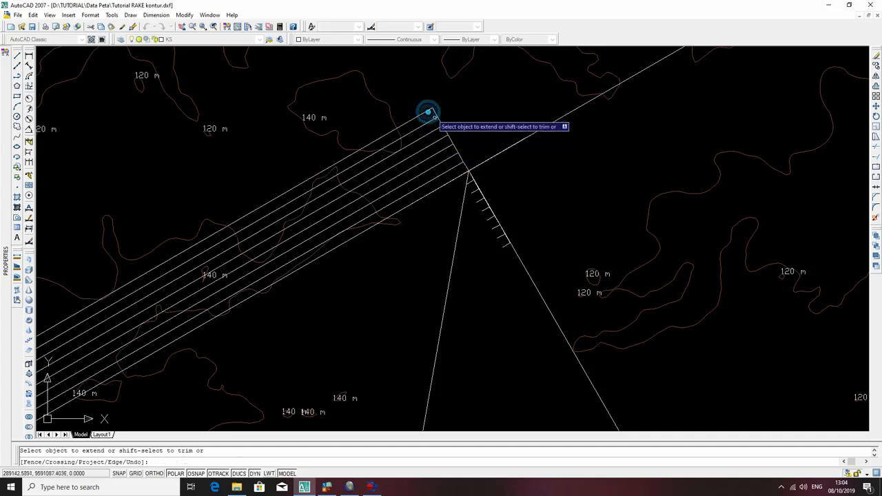
# Extend the ticks below the strike line southwest to the same map boundary.
pyautogui.click(474, 193)
pyautogui.click(479, 201)
pyautogui.click(482, 211)
pyautogui.click(490, 220)
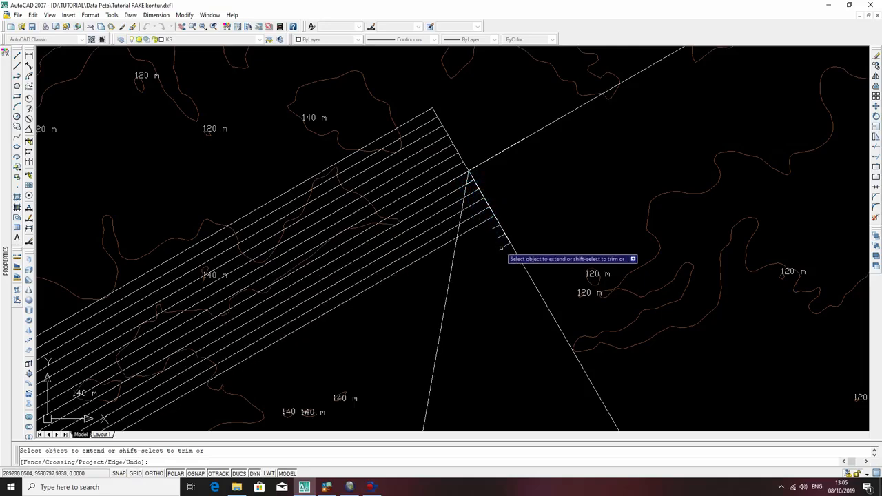
pyautogui.click(499, 246)
pyautogui.click(491, 225)
pyautogui.click(491, 227)
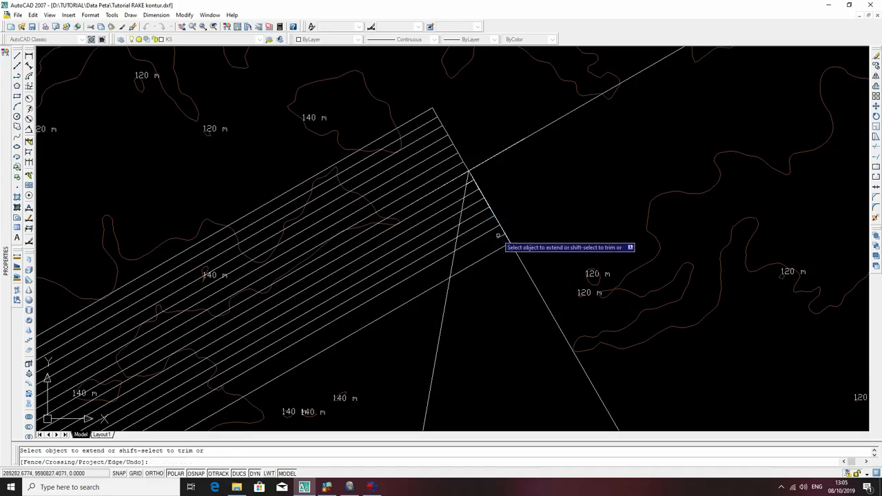
pyautogui.press('Escape')
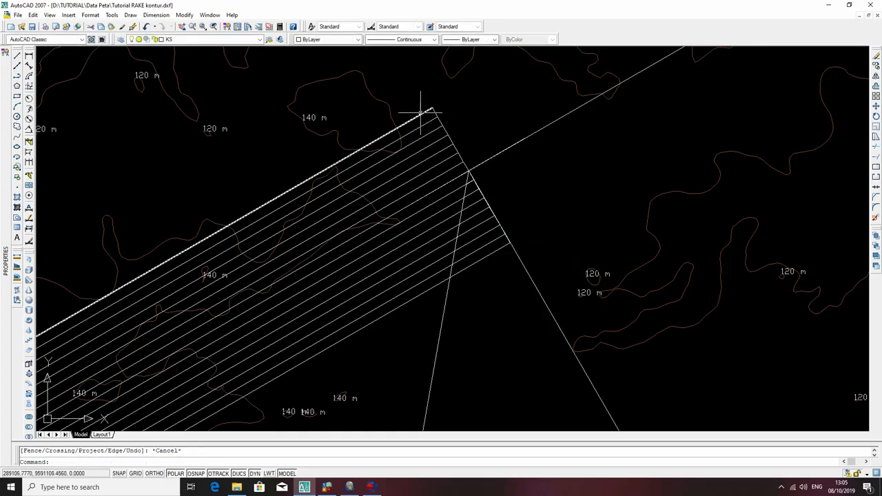
# Trim the short dip-line legs off the ticks above the strike line, using all the ticks as cutting edges.
pyautogui.scroll(-5, 612, 146)
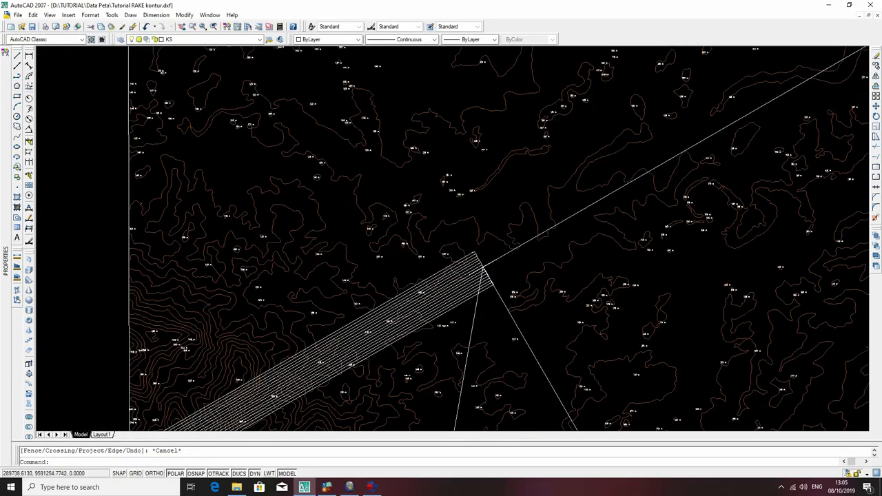
pyautogui.scroll(6, 521, 261)
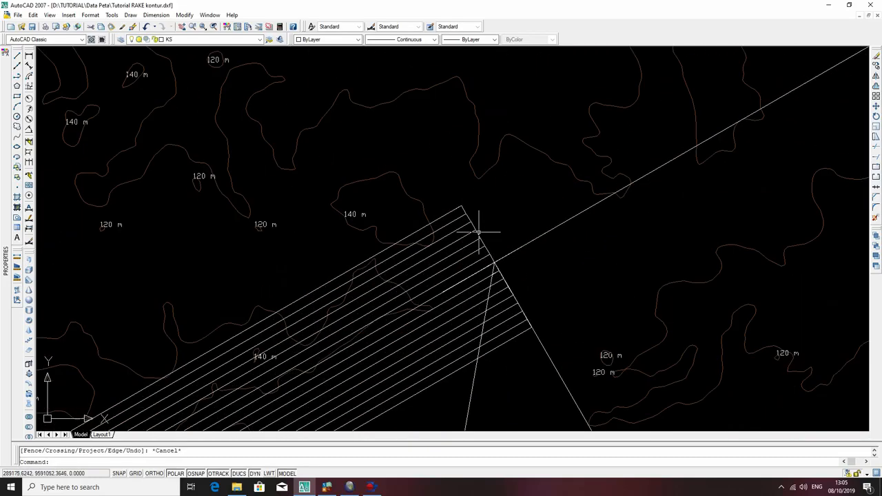
pyautogui.scroll(4, 487, 244)
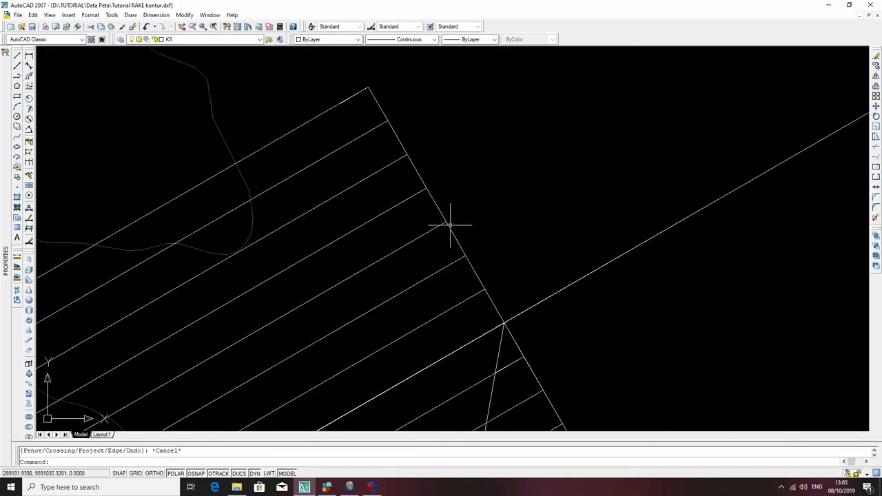
pyautogui.scroll(-4, 503, 255)
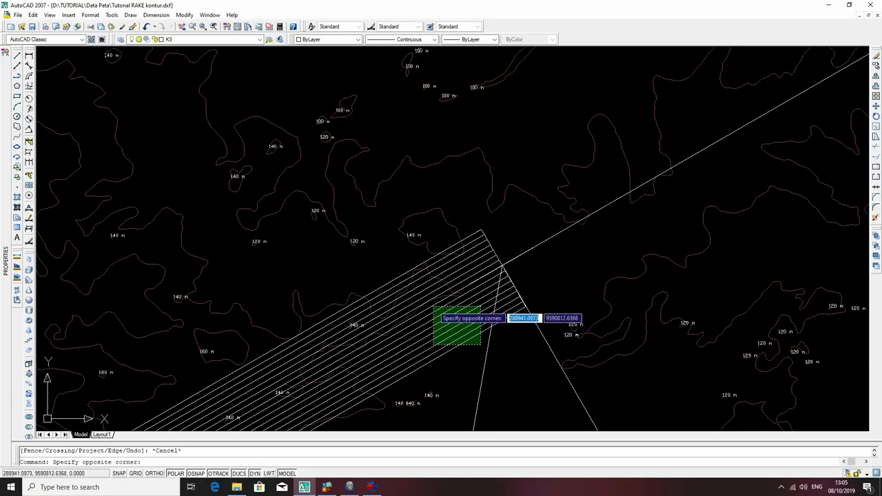
pyautogui.click(435, 313)
pyautogui.scroll(4, 492, 265)
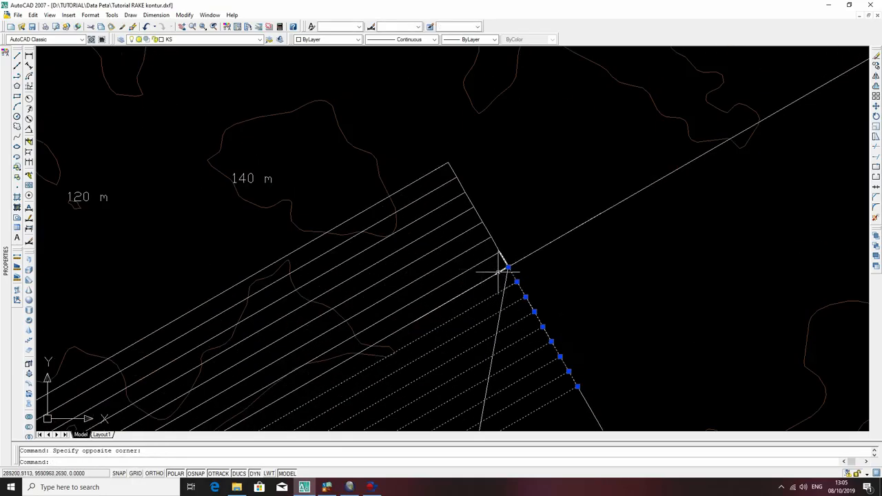
pyautogui.click(490, 270)
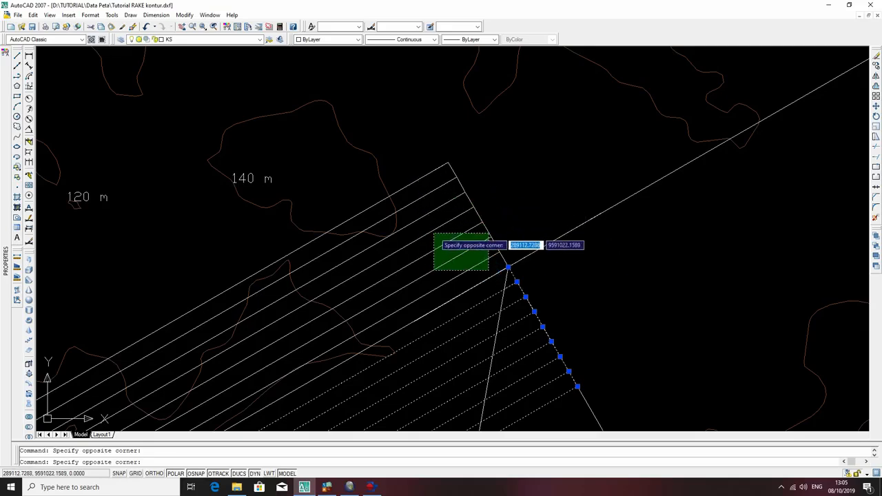
pyautogui.click(429, 238)
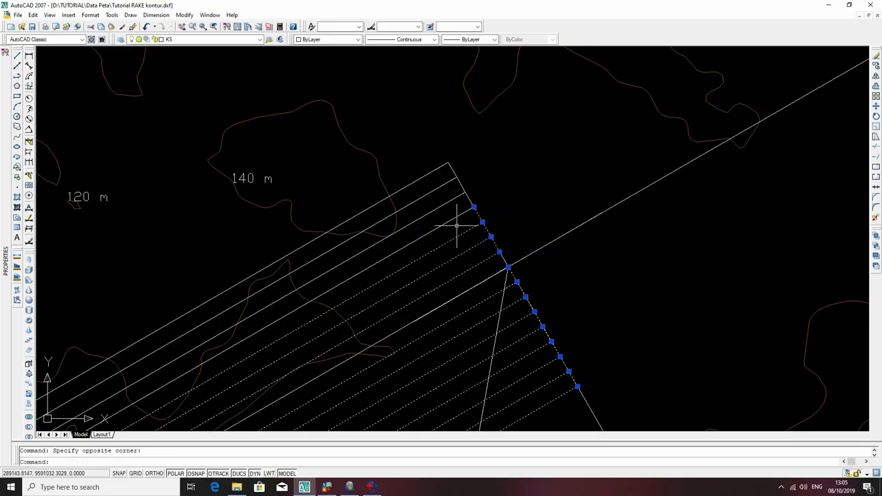
pyautogui.click(455, 227)
pyautogui.click(431, 183)
pyautogui.click(432, 182)
pyautogui.click(426, 164)
pyautogui.write('tr')
pyautogui.press('Return')
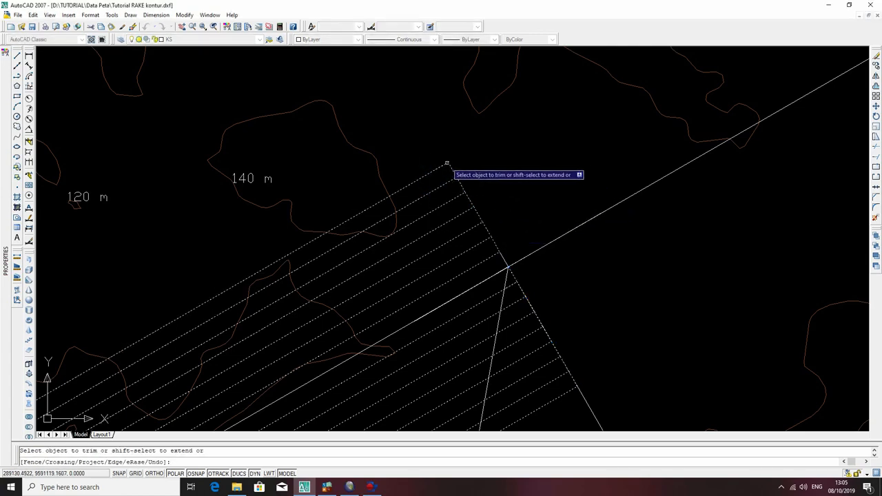
pyautogui.click(459, 181)
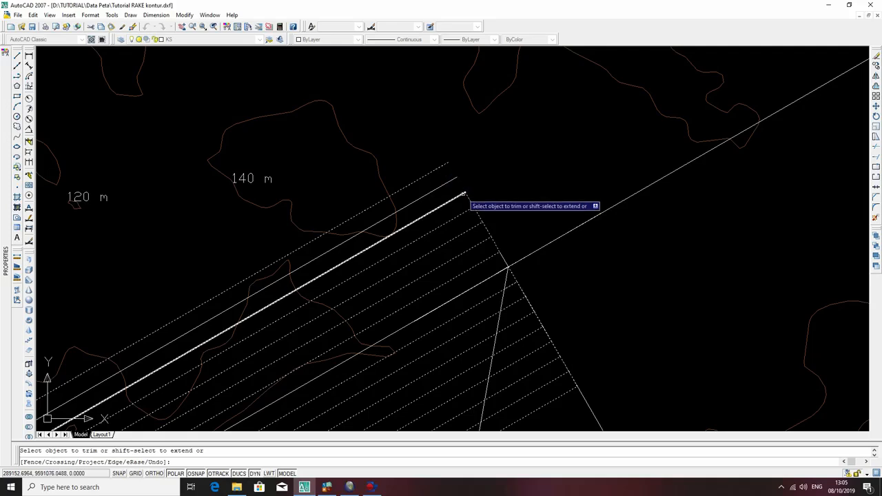
pyautogui.click(468, 197)
pyautogui.click(475, 211)
pyautogui.click(485, 227)
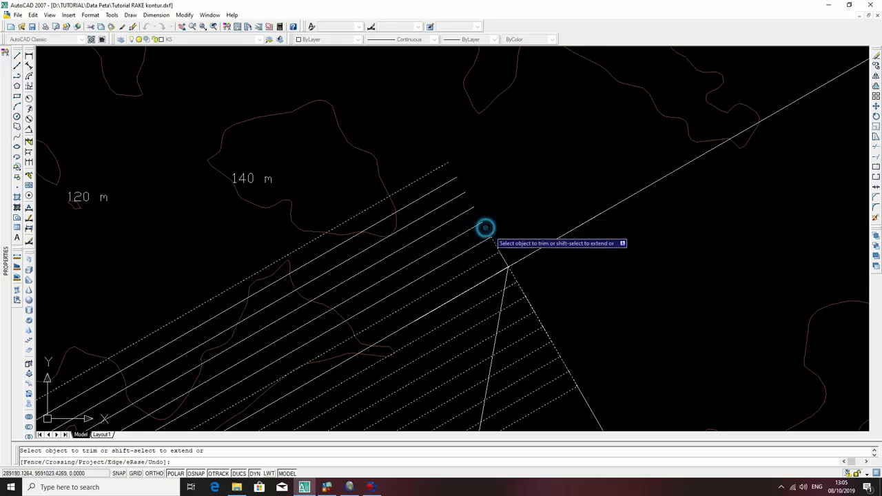
pyautogui.click(495, 244)
pyautogui.click(504, 258)
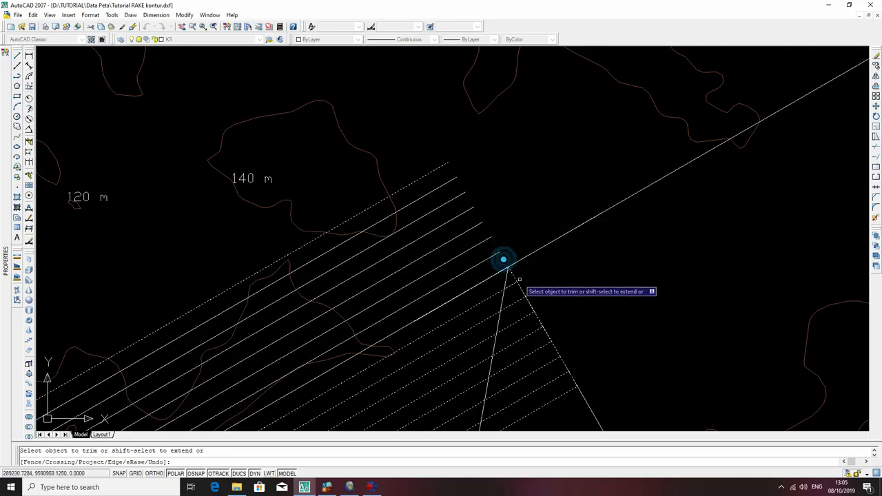
# Trim the short dip-line legs off the ticks below the strike line.
pyautogui.click(512, 278)
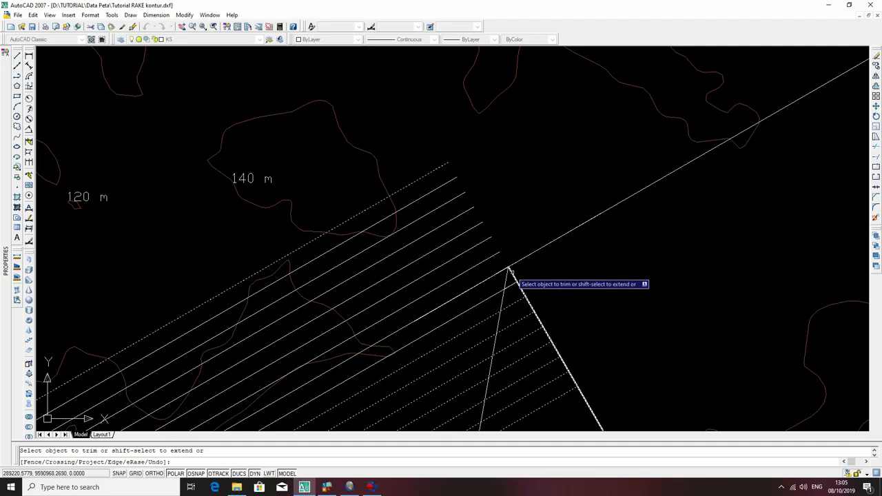
pyautogui.click(528, 304)
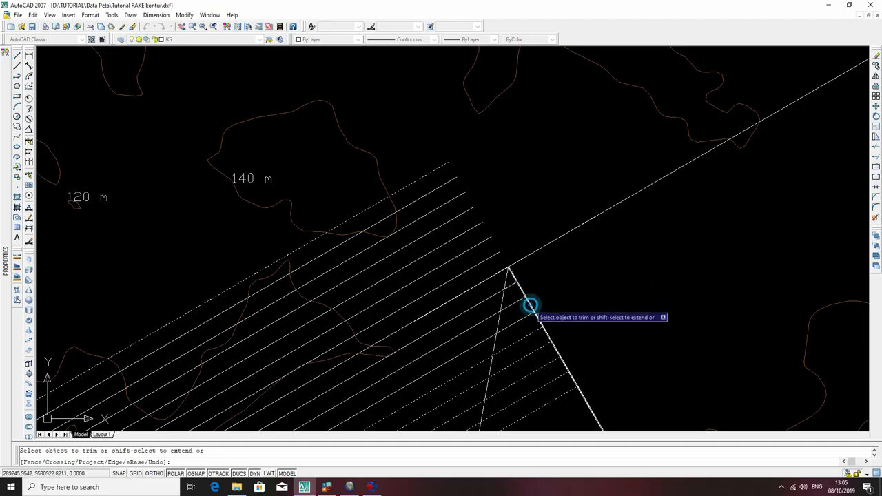
pyautogui.click(539, 321)
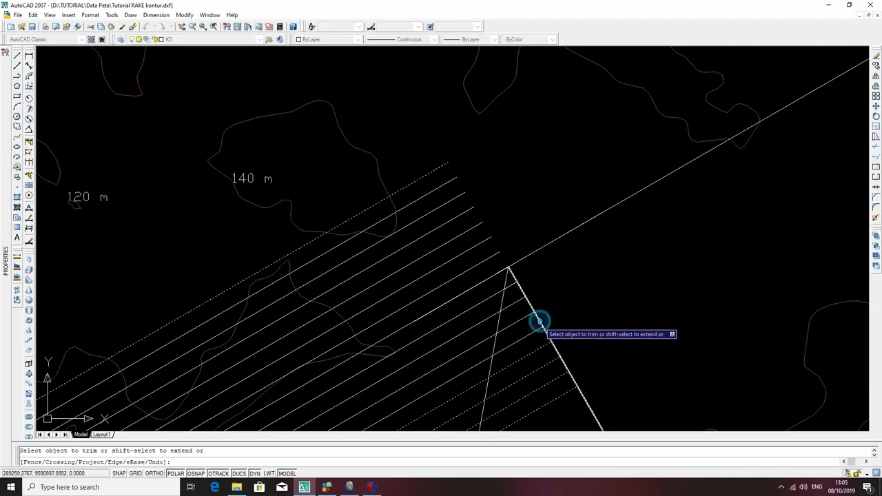
pyautogui.click(547, 337)
pyautogui.click(561, 368)
pyautogui.scroll(-3, 582, 323)
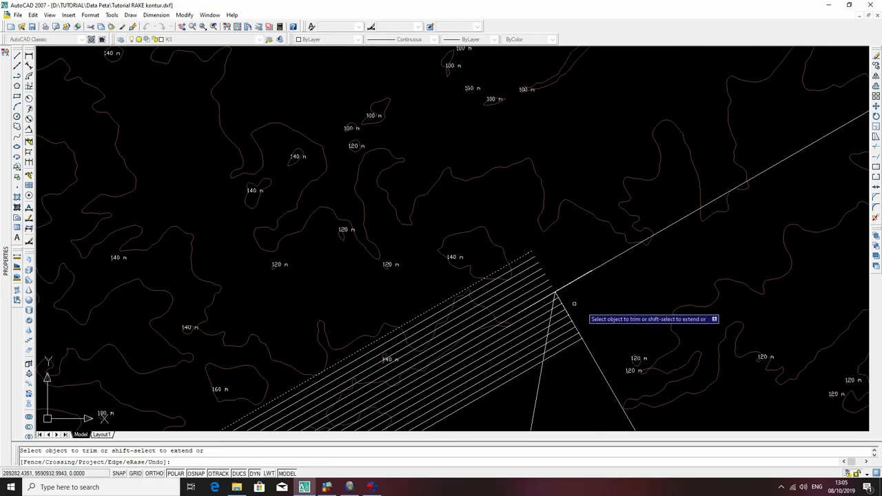
pyautogui.press('Escape')
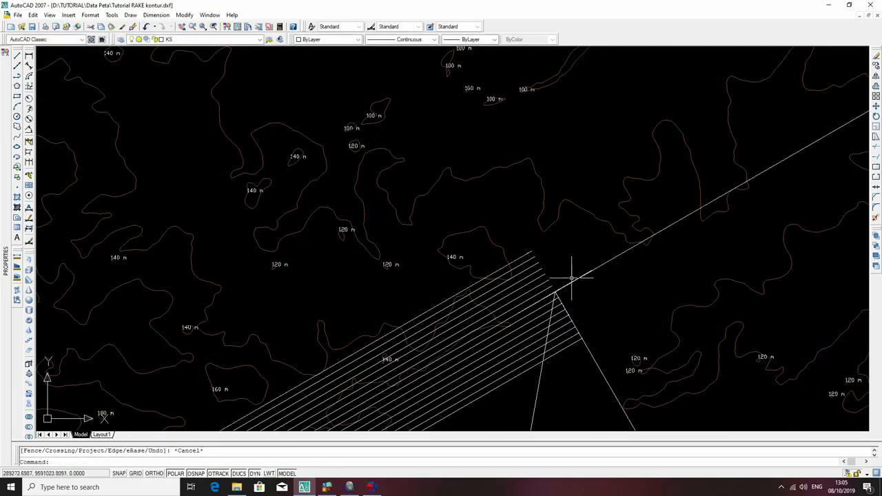
# Extend the outermost tick and the ticks nearest above the strike line northeast to the map boundary.
pyautogui.scroll(-3, 586, 248)
pyautogui.click(772, 105)
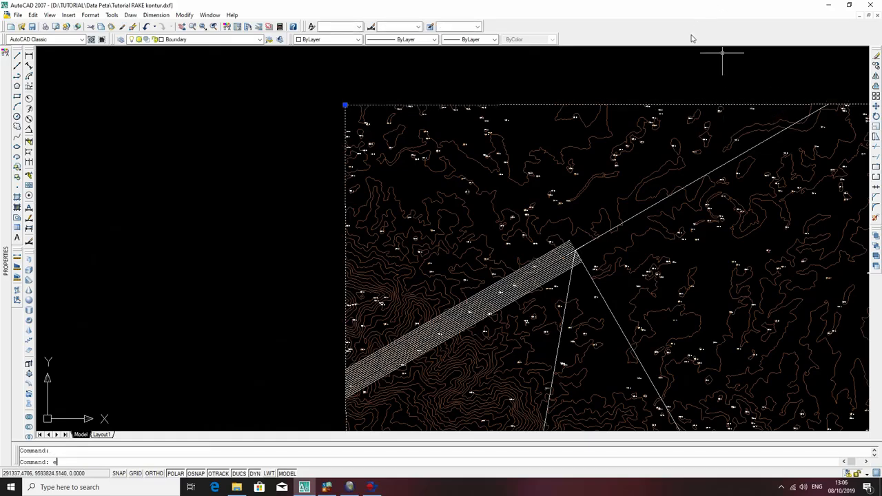
pyautogui.press('Return')
pyautogui.scroll(5, 582, 252)
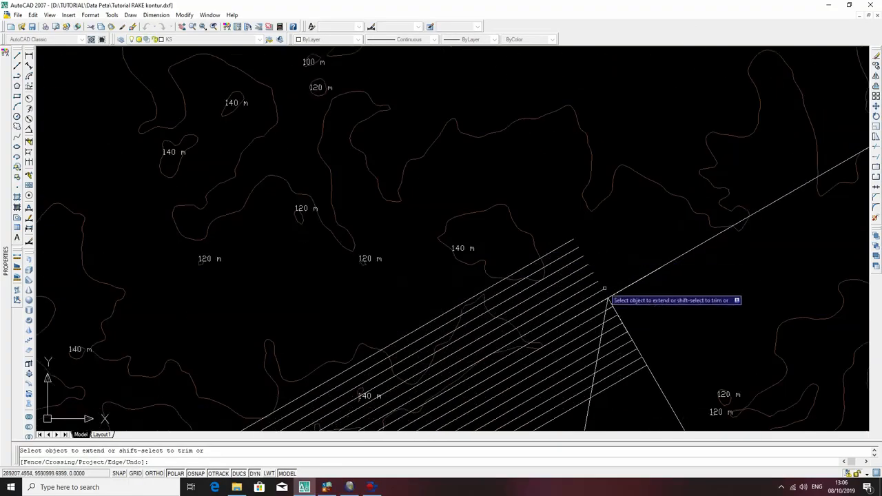
pyautogui.click(604, 297)
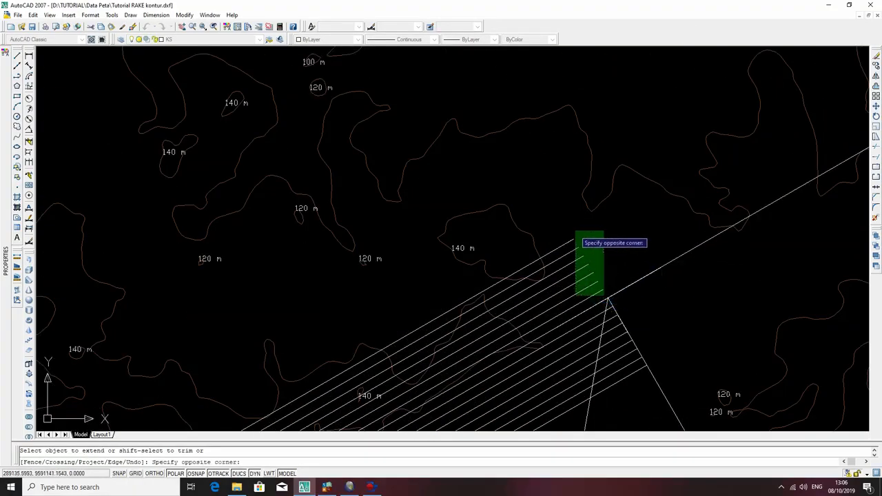
pyautogui.click(569, 228)
pyautogui.click(598, 275)
pyautogui.click(579, 243)
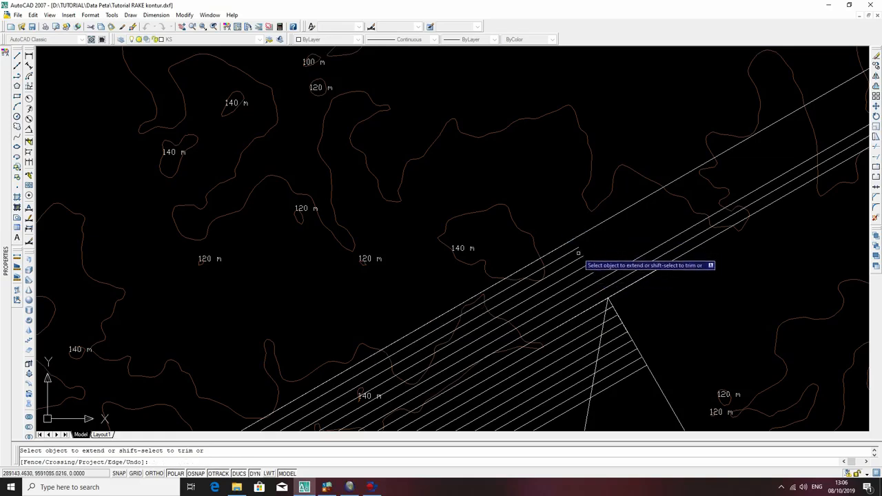
pyautogui.click(581, 258)
pyautogui.click(586, 266)
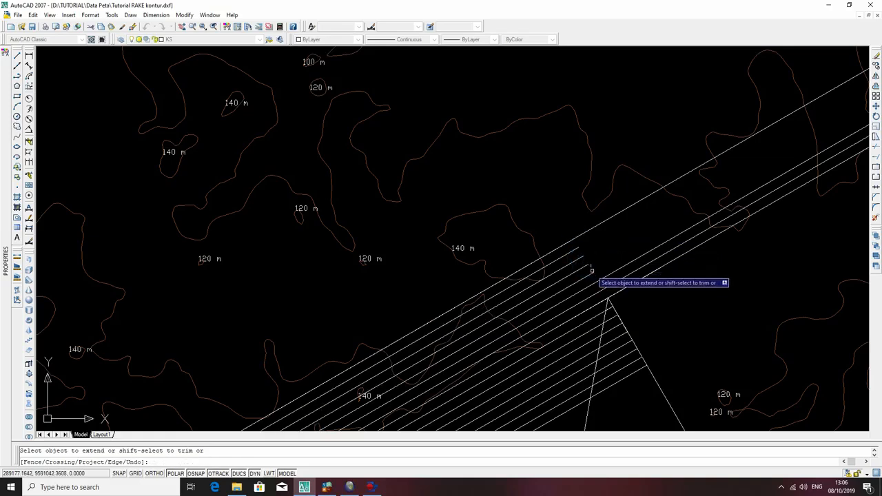
# Extend two of the lower ticks below the strike line northeast to the same map boundary.
pyautogui.scroll(4, 591, 272)
pyautogui.scroll(-5, 588, 273)
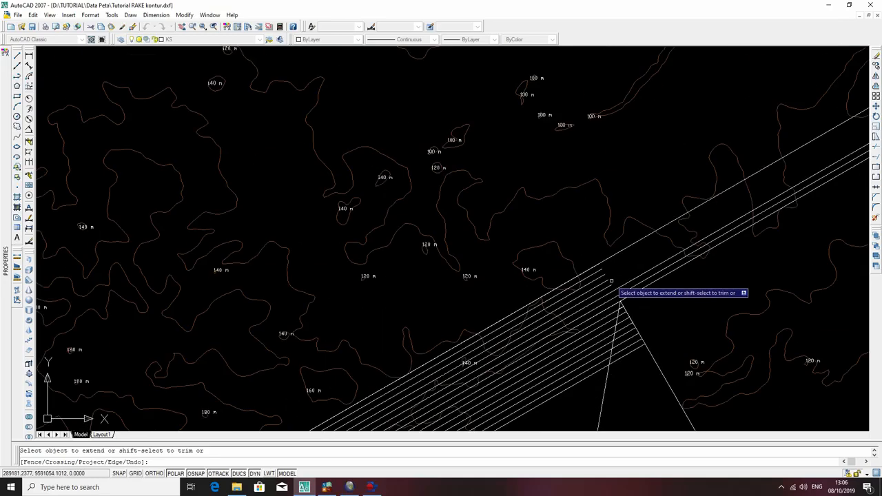
pyautogui.scroll(4, 623, 295)
pyautogui.click(611, 283)
pyautogui.click(636, 308)
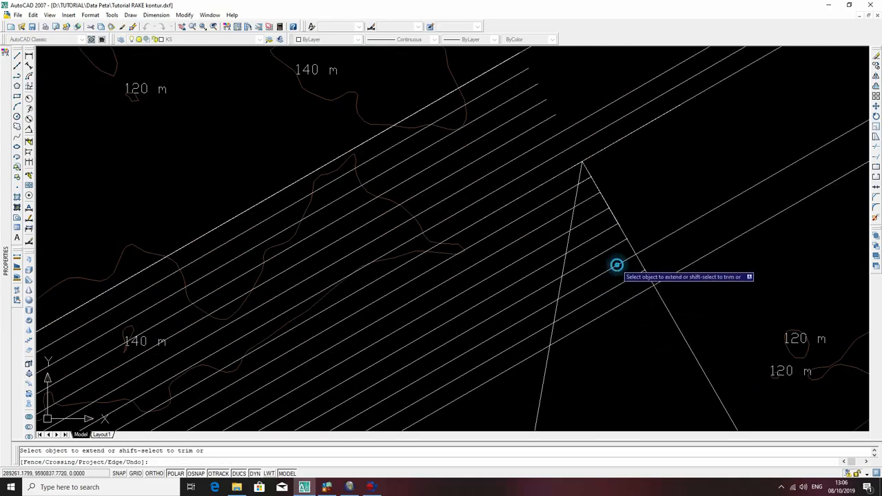
pyautogui.click(605, 230)
pyautogui.click(597, 207)
pyautogui.click(586, 222)
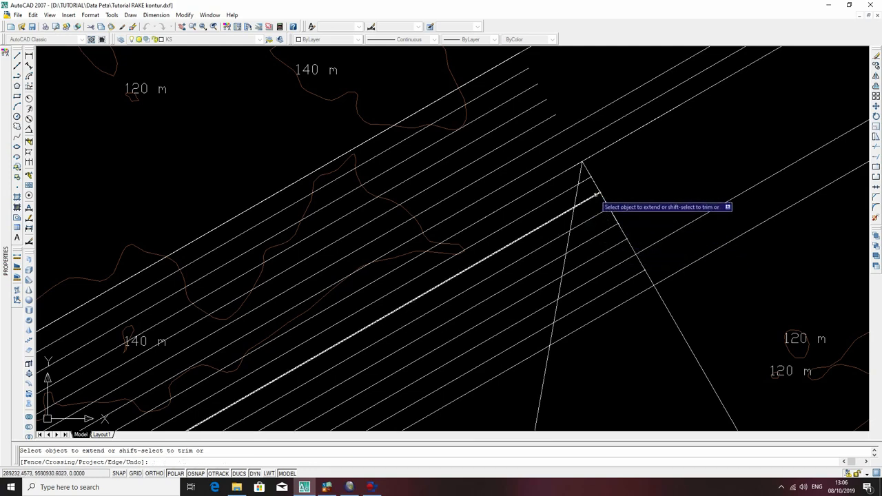
pyautogui.click(587, 180)
pyautogui.press('Escape')
# Examine the contour lines around the dip lines' shared upper end and along their runs to both map boundaries.
pyautogui.scroll(-4, 670, 163)
pyautogui.moveTo(678, 156)
pyautogui.mouseDown(button='middle')
pyautogui.moveTo(480, 349)
pyautogui.moveTo(590, 237)
pyautogui.mouseUp(button='middle')
pyautogui.scroll(3, 423, 321)
pyautogui.scroll(5, 497, 381)
pyautogui.scroll(3, 562, 257)
pyautogui.scroll(-6, 586, 266)
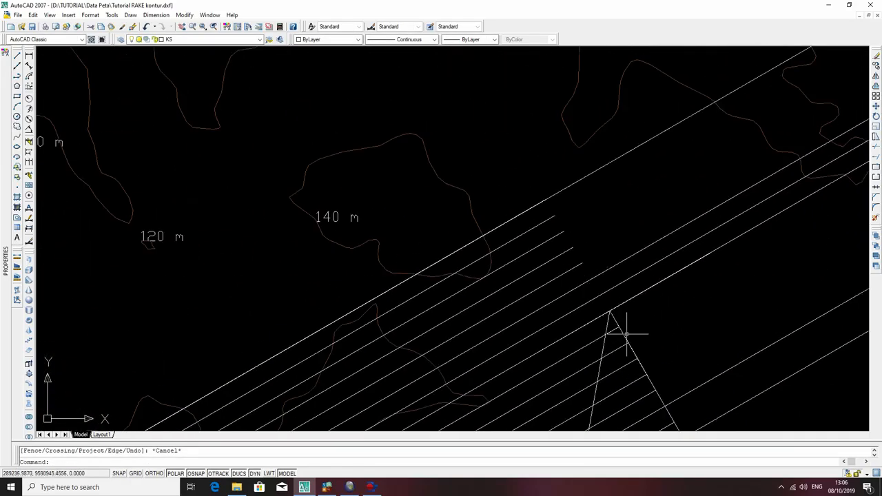
pyautogui.click(624, 335)
pyautogui.scroll(-6, 637, 334)
pyautogui.scroll(3, 651, 334)
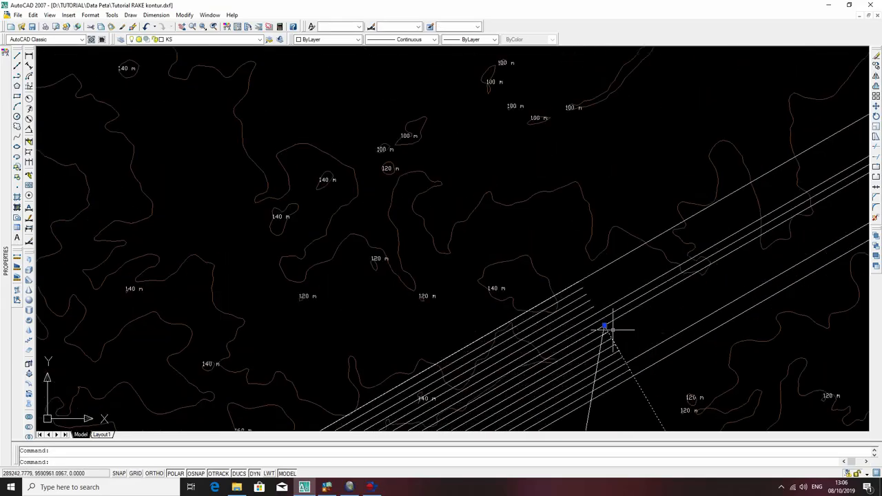
pyautogui.scroll(-4, 606, 316)
pyautogui.press('Escape')
pyautogui.scroll(3, 650, 275)
pyautogui.scroll(-2, 648, 279)
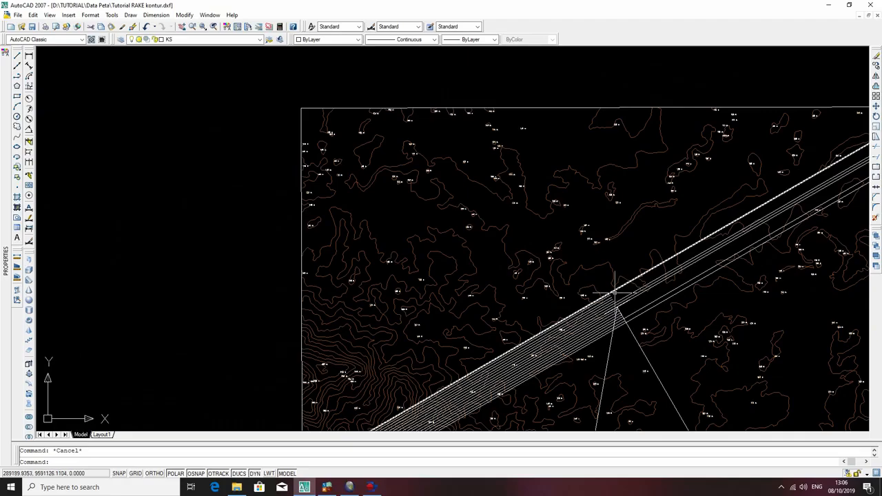
pyautogui.scroll(5, 620, 310)
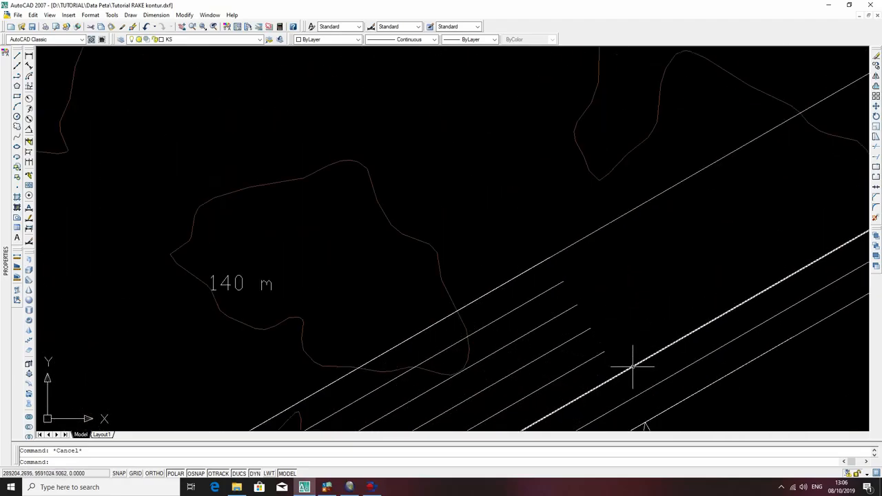
pyautogui.scroll(-4, 628, 365)
pyautogui.scroll(3, 620, 329)
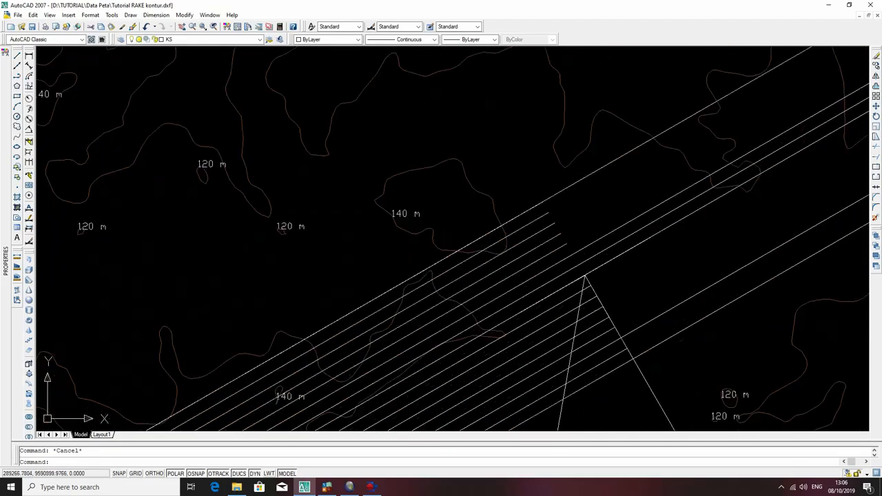
pyautogui.scroll(-4, 620, 323)
pyautogui.moveTo(431, 412); pyautogui.dragTo(583, 191, button='middle')
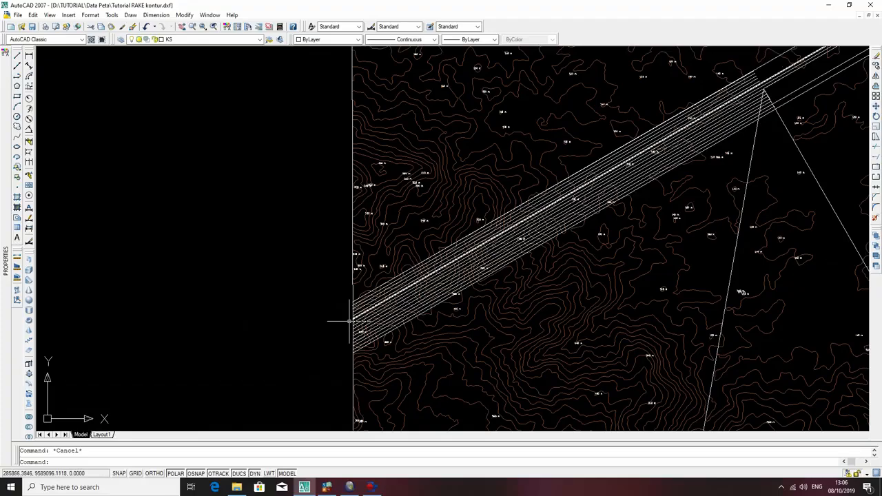
pyautogui.scroll(-3, 390, 317)
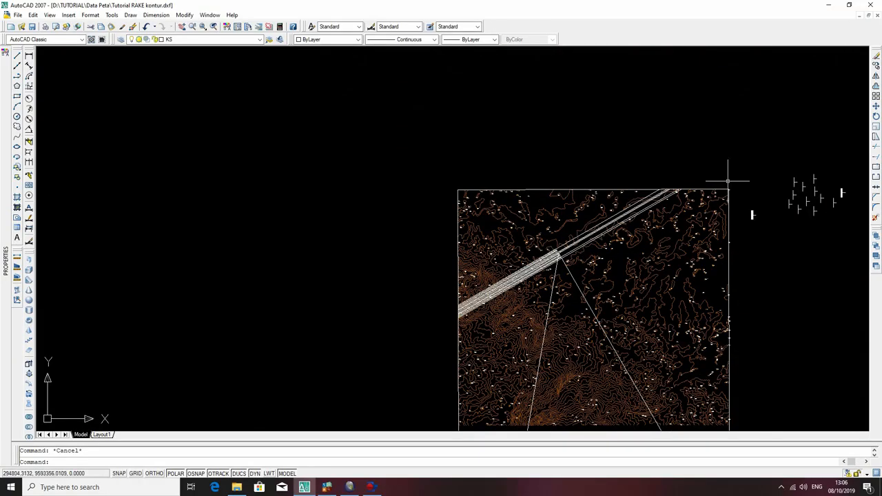
pyautogui.scroll(8, 548, 257)
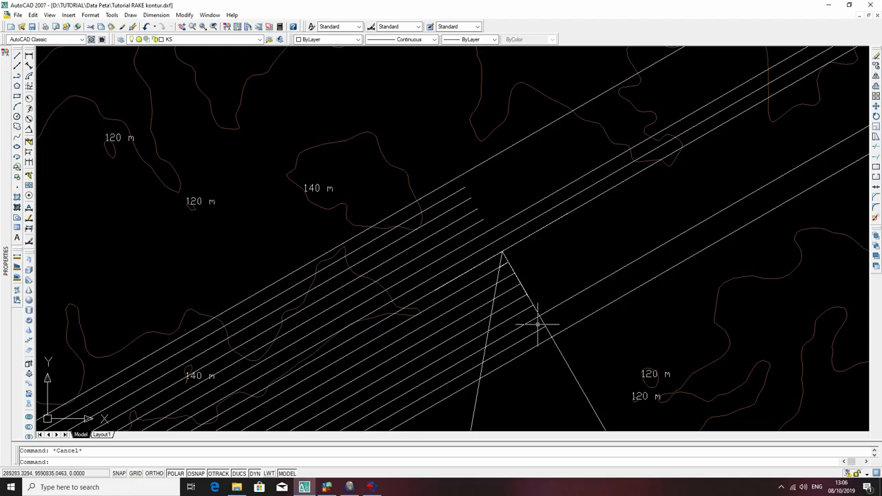
# Try to extend the short tick between the two full-length lower lines northeast to the map boundary.
pyautogui.scroll(-10, 582, 283)
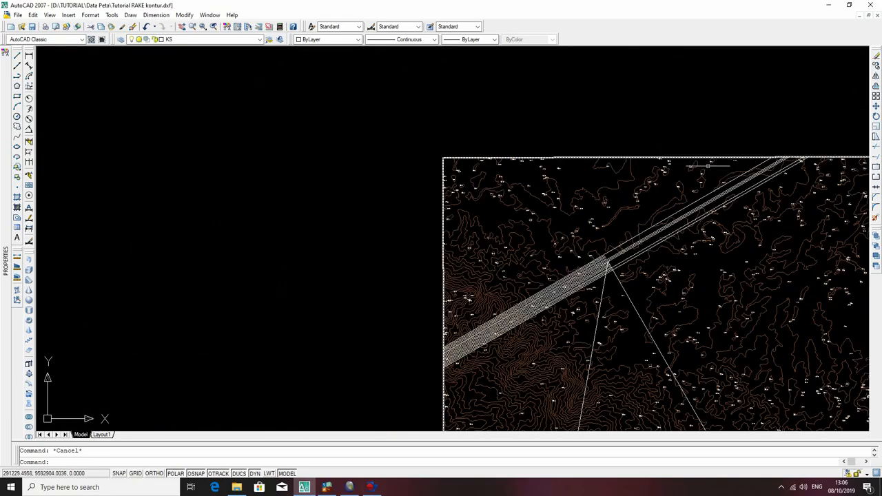
pyautogui.scroll(5, 724, 157)
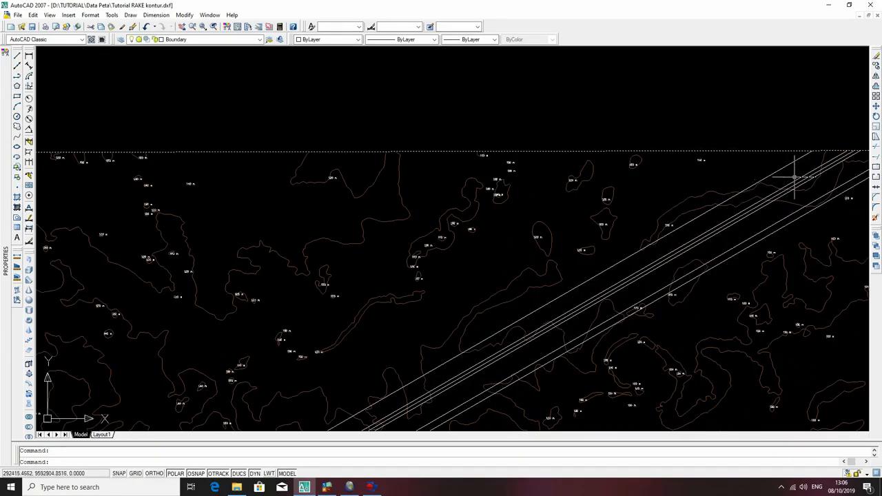
pyautogui.scroll(3, 747, 130)
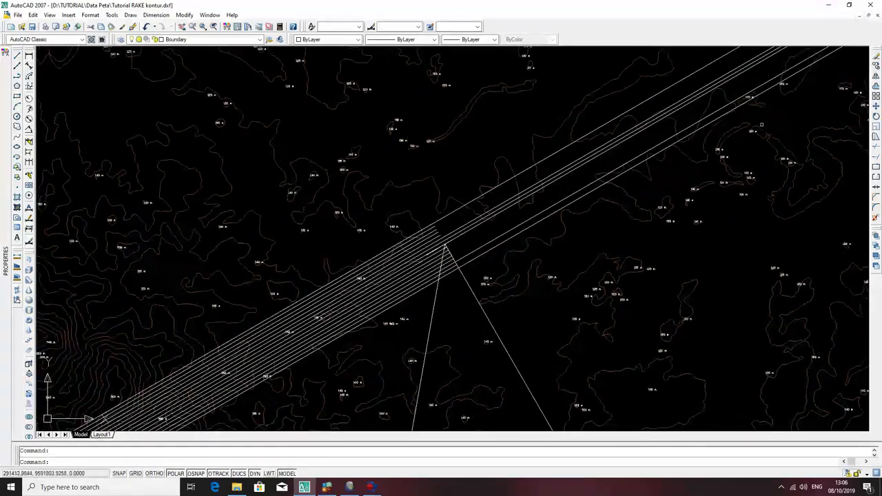
pyautogui.press('Return')
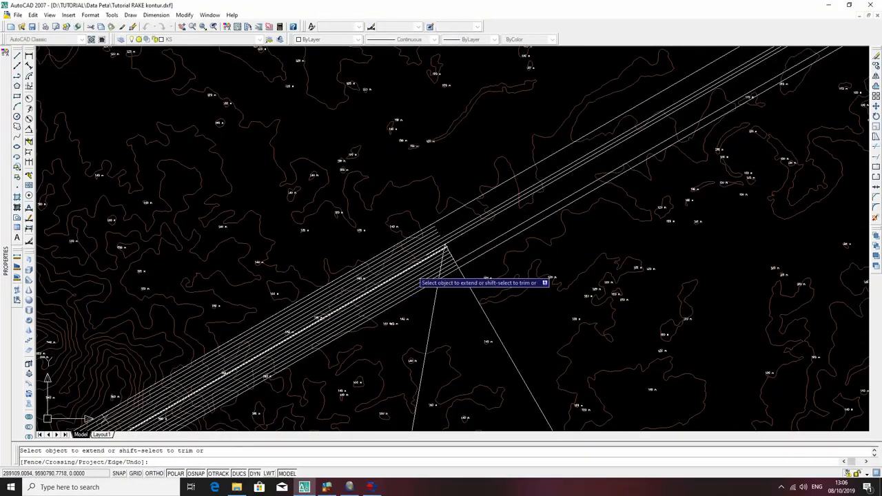
pyautogui.scroll(5, 513, 266)
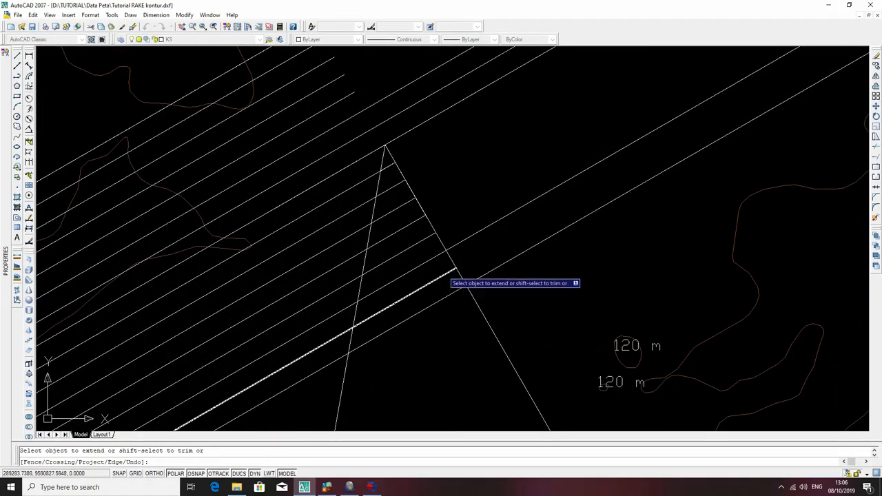
pyautogui.click(442, 276)
pyautogui.click(439, 273)
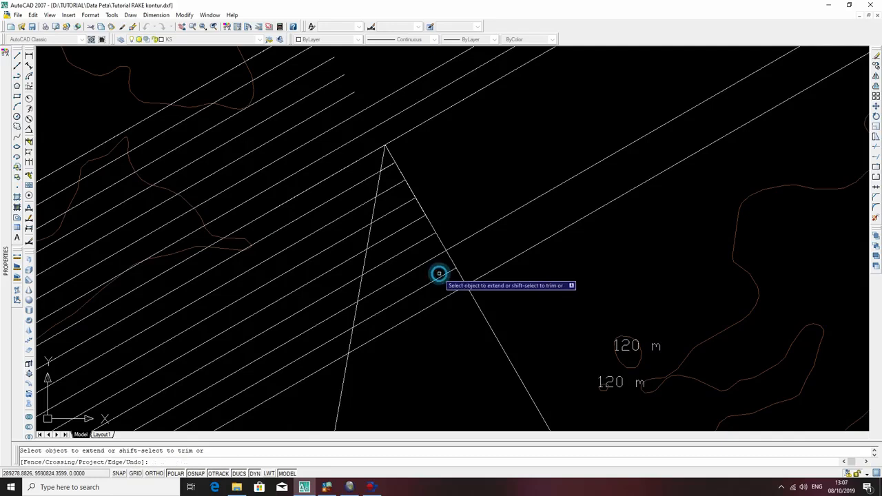
pyautogui.press('Escape')
# Try stretching a short tick's northeast endpoint beyond the dip line, and undo the stretch.
pyautogui.click(420, 221)
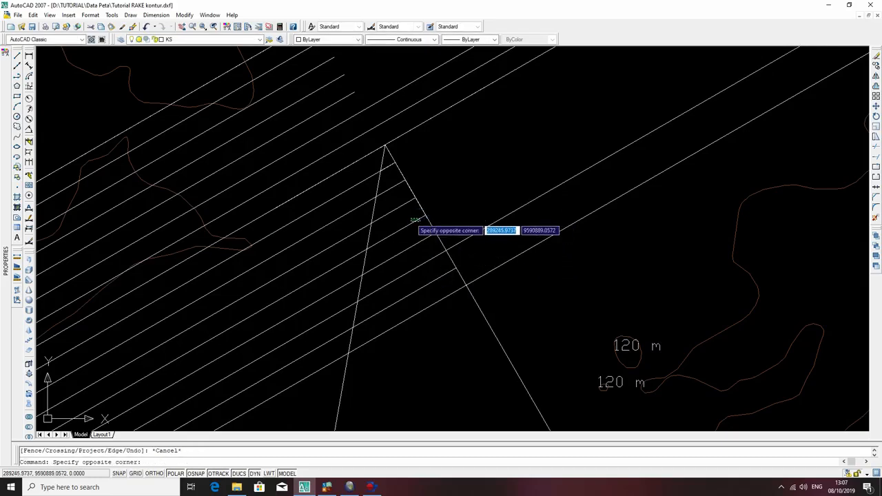
pyautogui.click(424, 217)
pyautogui.click(425, 215)
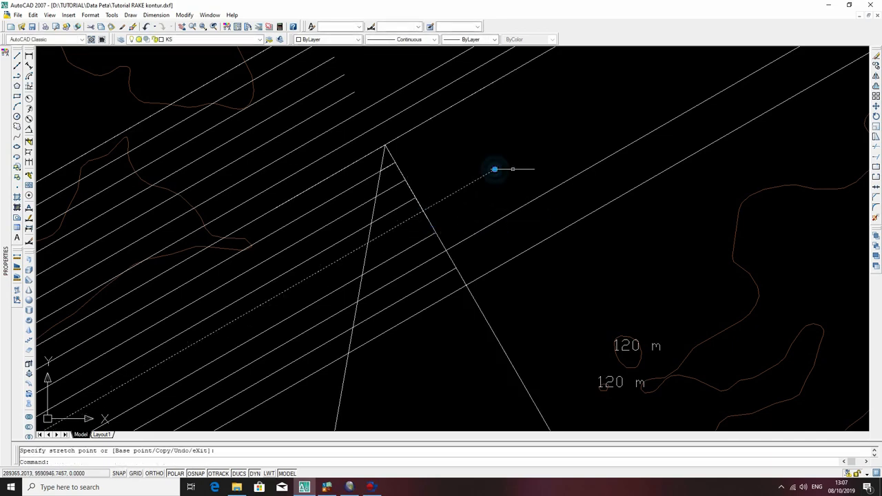
pyautogui.hotkey('ctrl', 'z')
# Erase the two long dip lines that descend from the shared upper end on the strike line.
pyautogui.scroll(-5, 475, 186)
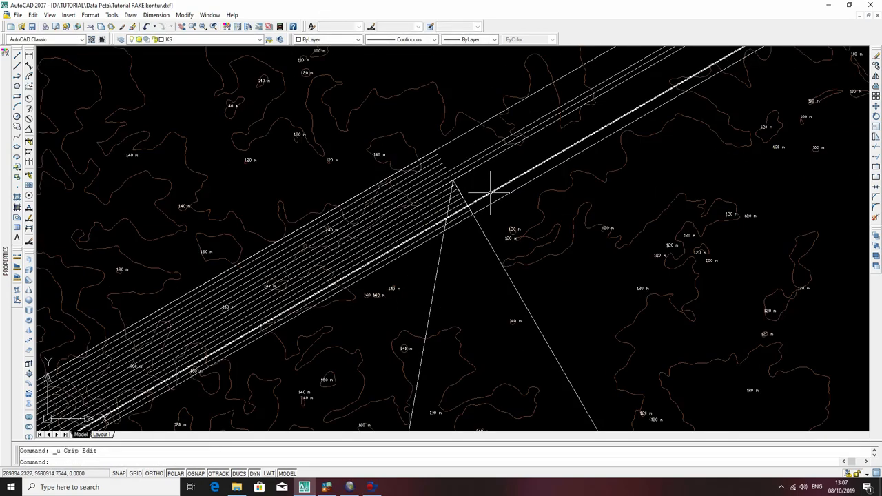
pyautogui.scroll(6, 405, 204)
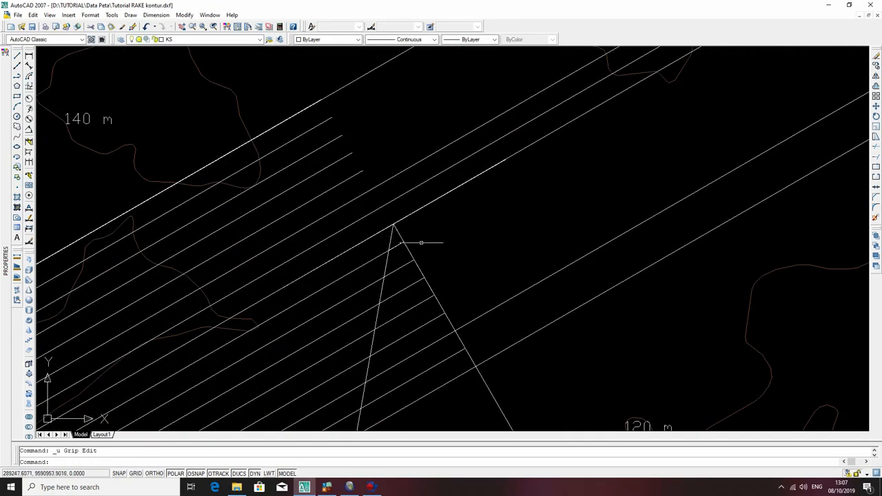
pyautogui.click(408, 250)
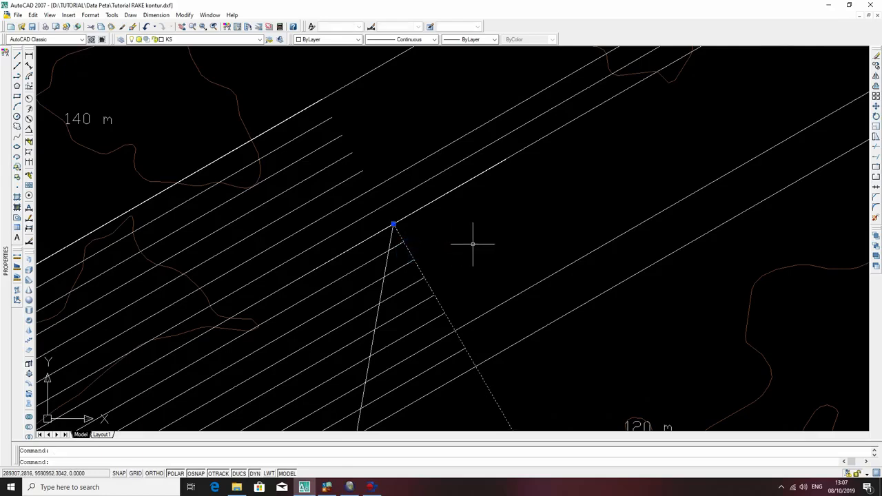
pyautogui.press('Delete')
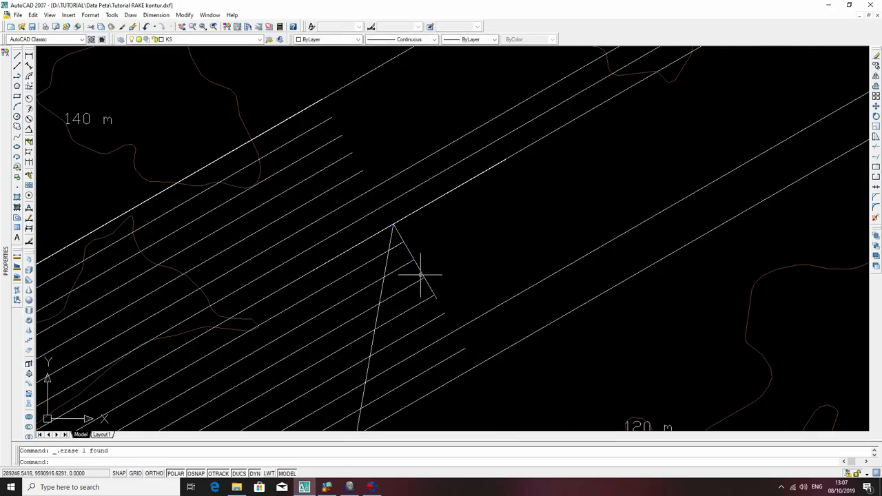
pyautogui.click(385, 270)
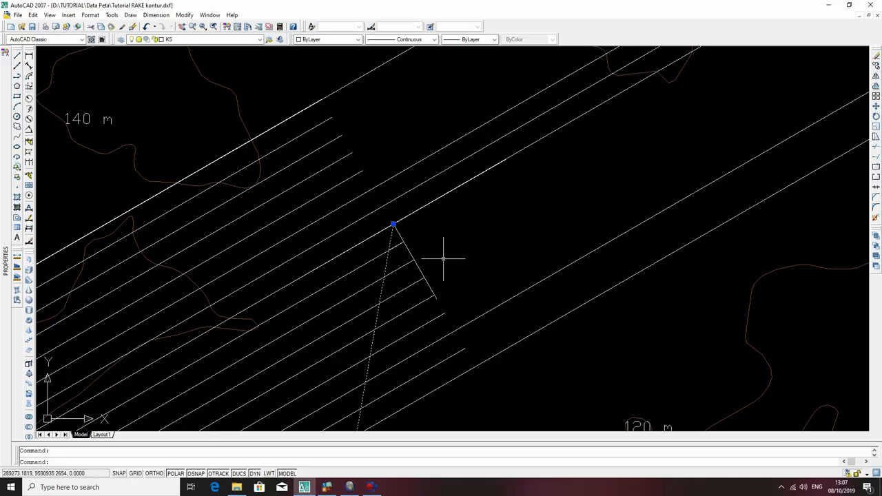
pyautogui.scroll(-5, 445, 281)
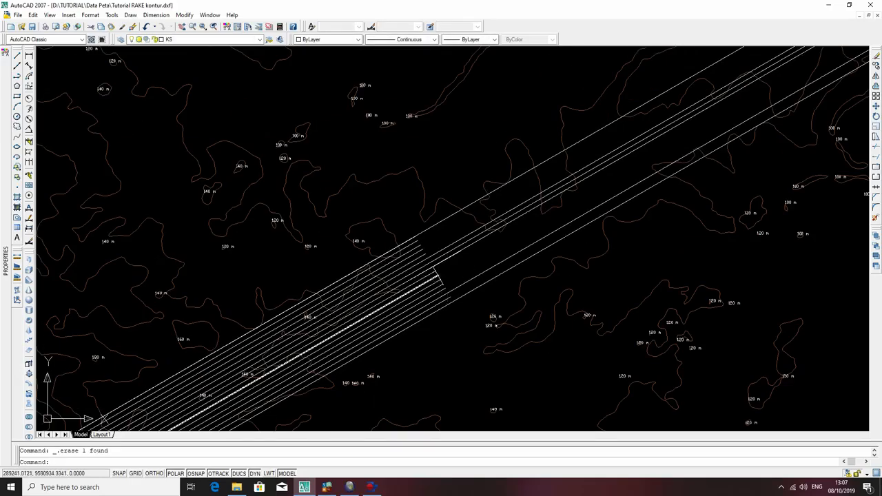
# Copy the lowest full-length contour onto the northeast ends of the shorter ticks, up towards the outermost line above the strike line.
pyautogui.scroll(5, 438, 275)
pyautogui.click(480, 349)
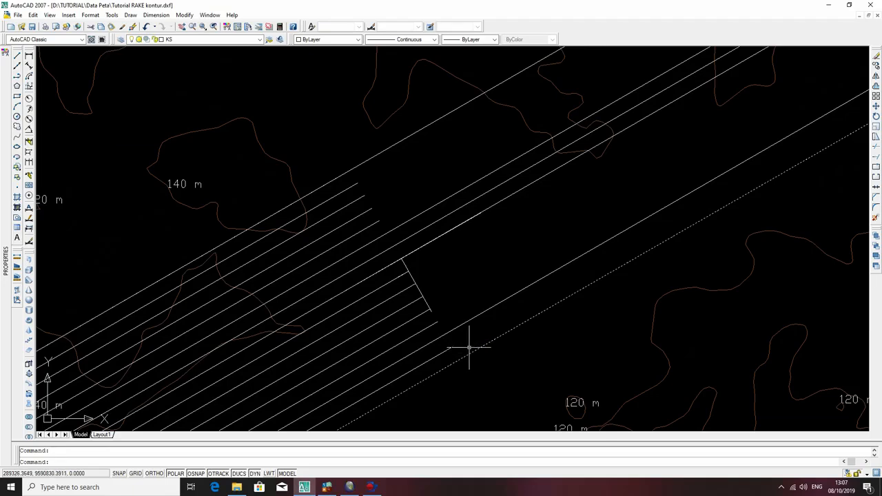
pyautogui.write('d')
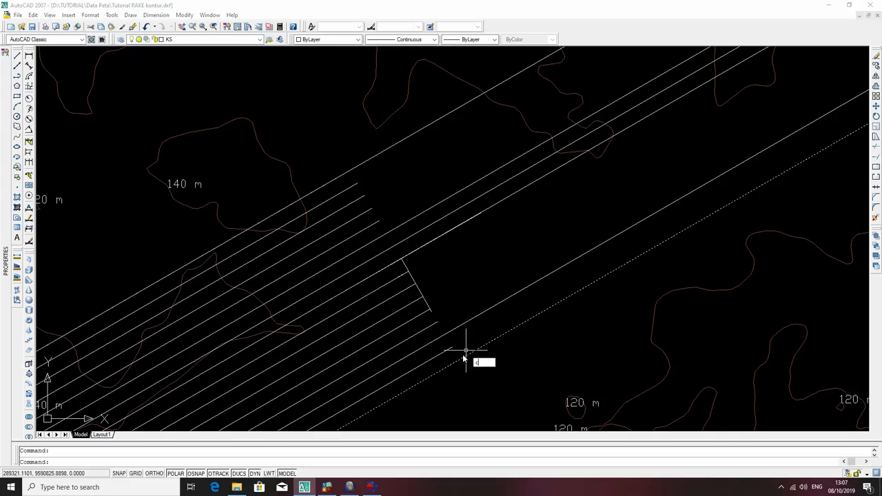
pyautogui.write('o')
pyautogui.press('Return')
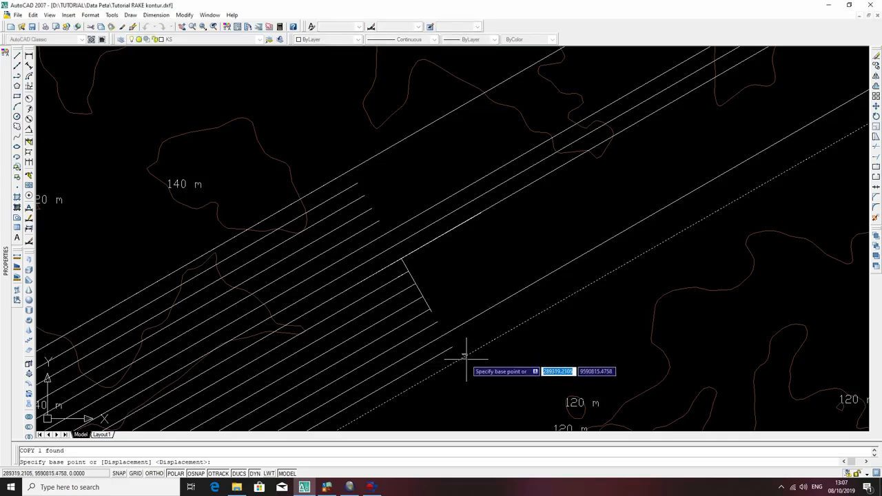
pyautogui.click(455, 356)
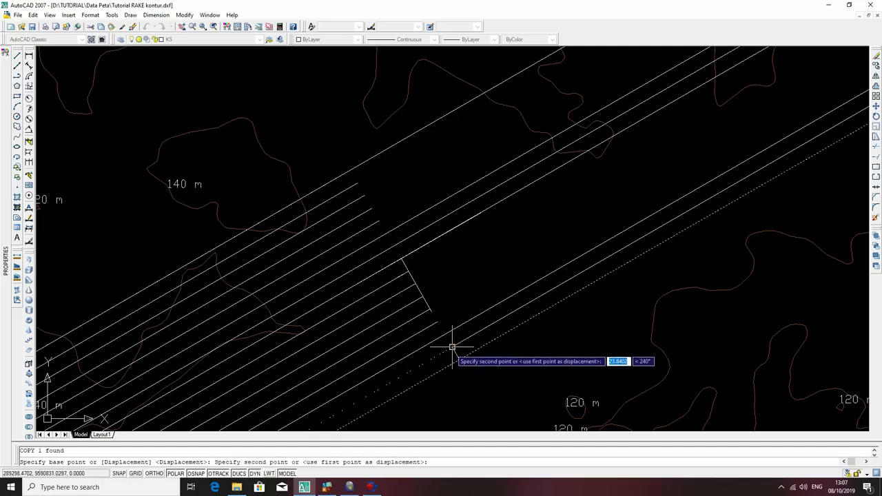
pyautogui.click(451, 347)
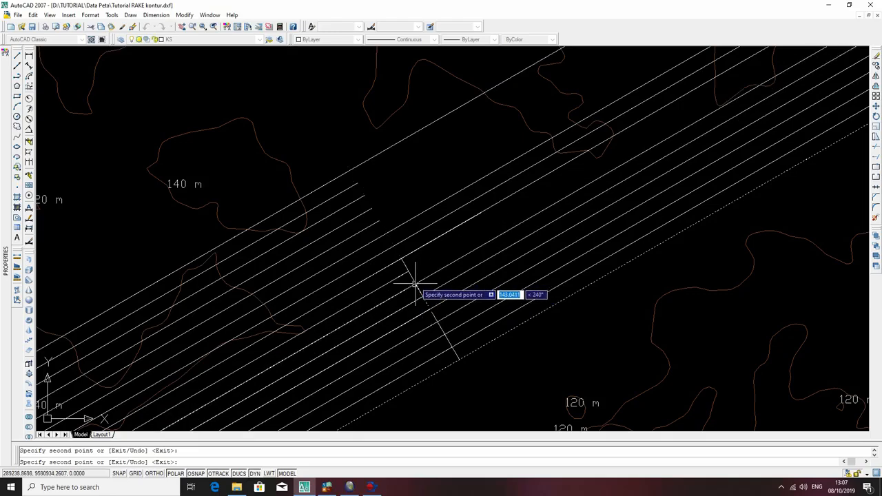
pyautogui.scroll(3, 413, 283)
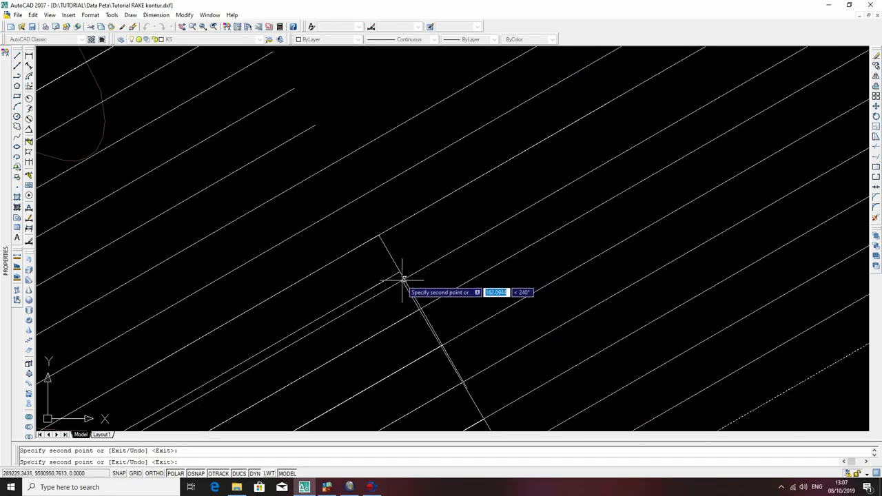
pyautogui.scroll(-3, 358, 152)
pyautogui.moveTo(359, 149)
pyautogui.mouseDown(button='middle')
pyautogui.moveTo(427, 309)
pyautogui.moveTo(410, 358)
pyautogui.mouseUp(button='middle')
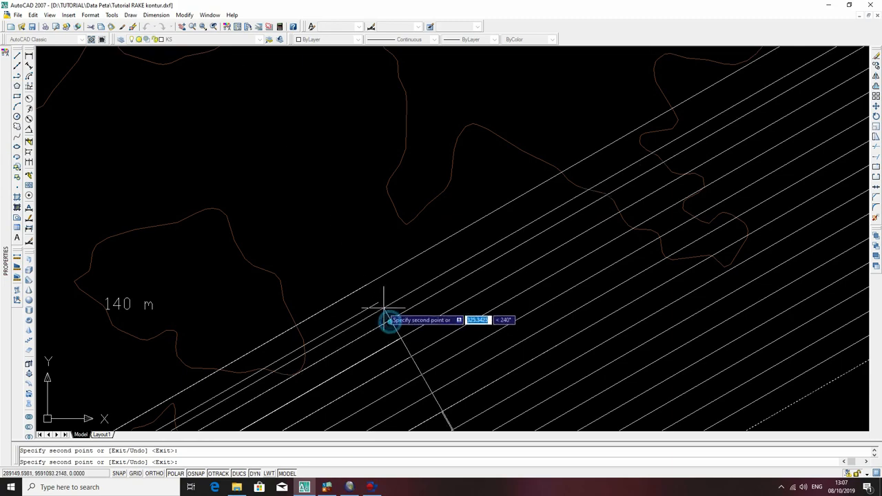
pyautogui.press('Escape')
pyautogui.scroll(-5, 433, 305)
pyautogui.scroll(3, 393, 305)
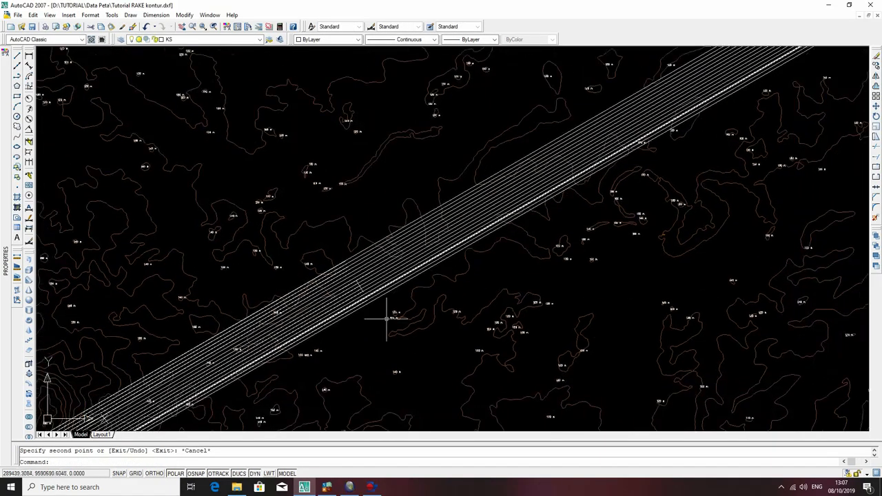
pyautogui.scroll(2, 354, 282)
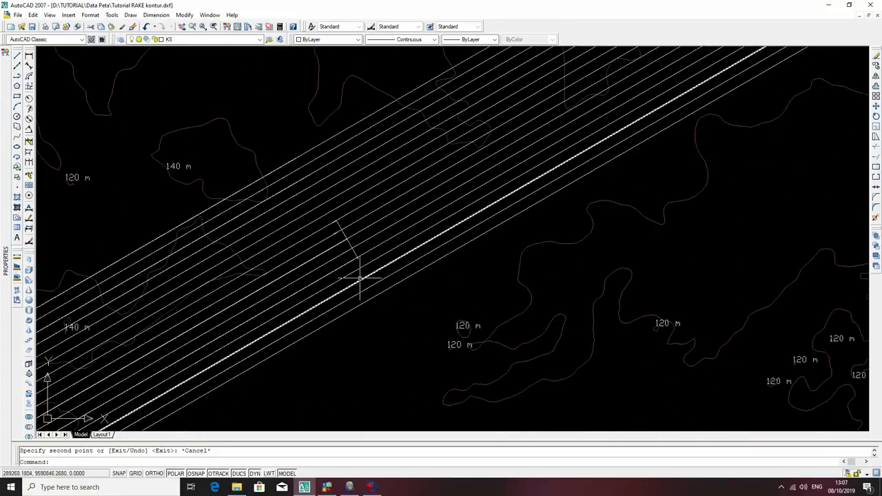
pyautogui.moveTo(351, 245); pyautogui.dragTo(459, 313, button='middle')
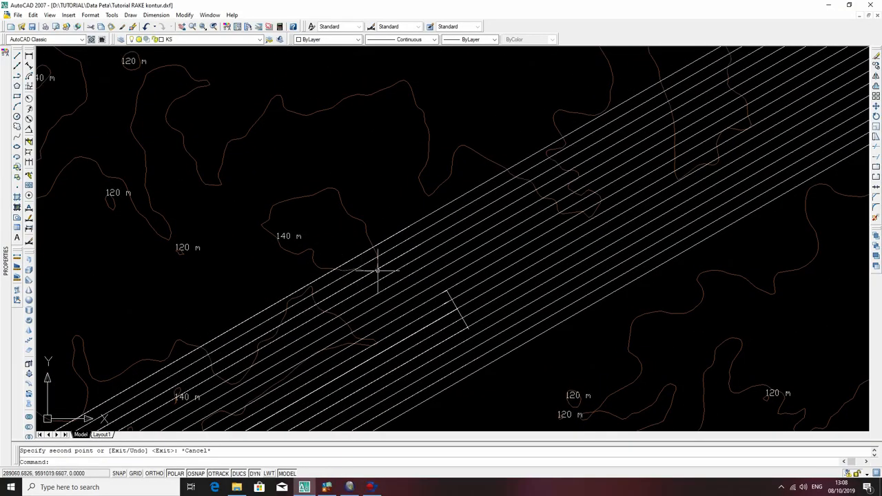
pyautogui.moveTo(334, 337); pyautogui.dragTo(353, 305, button='middle')
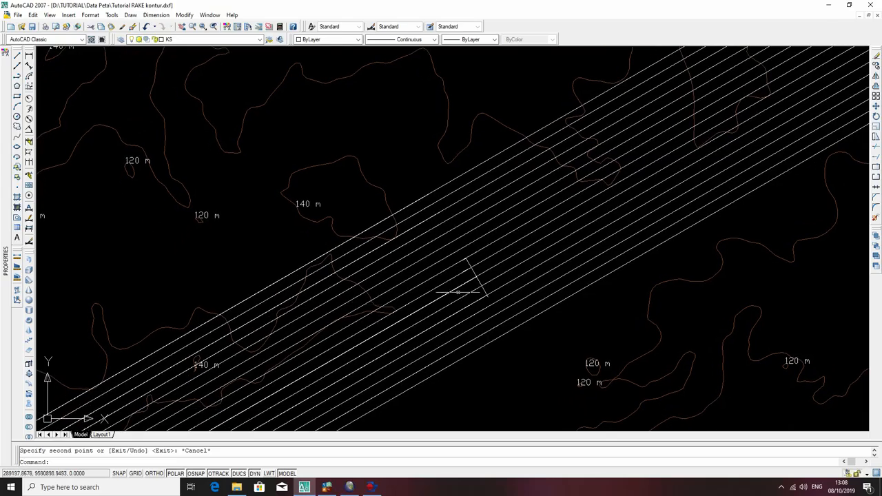
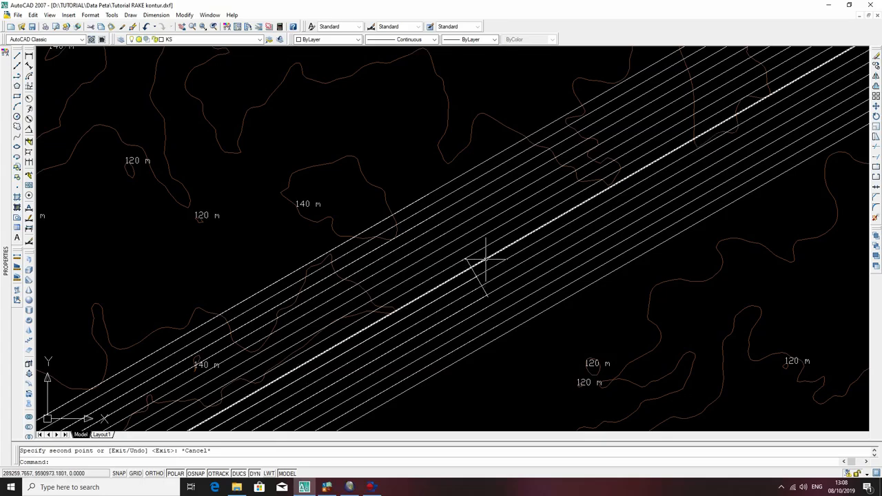
# Colour the structure contour through the short dip line's upper end red, and the next contour to its southeast yellow.
pyautogui.click(486, 260)
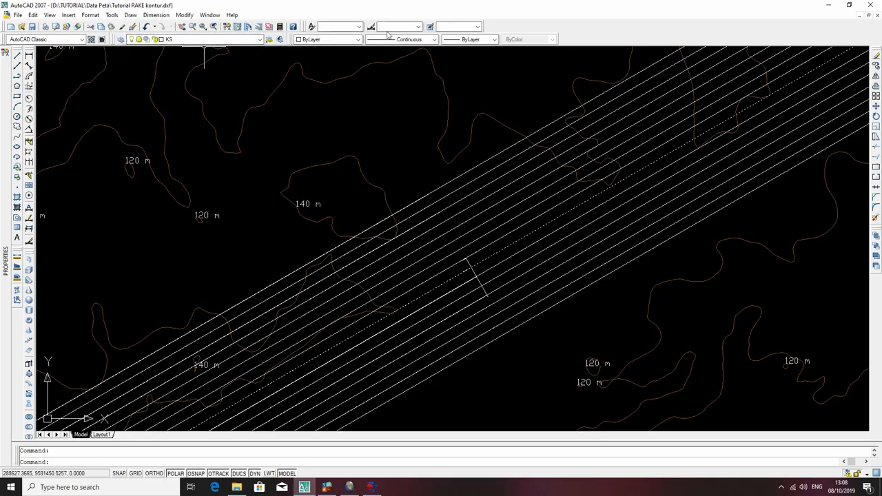
pyautogui.click(358, 40)
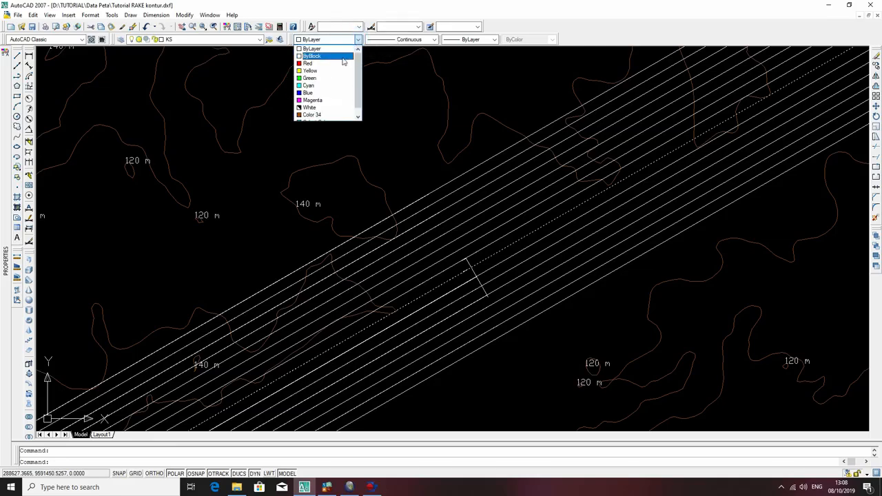
pyautogui.click(515, 176)
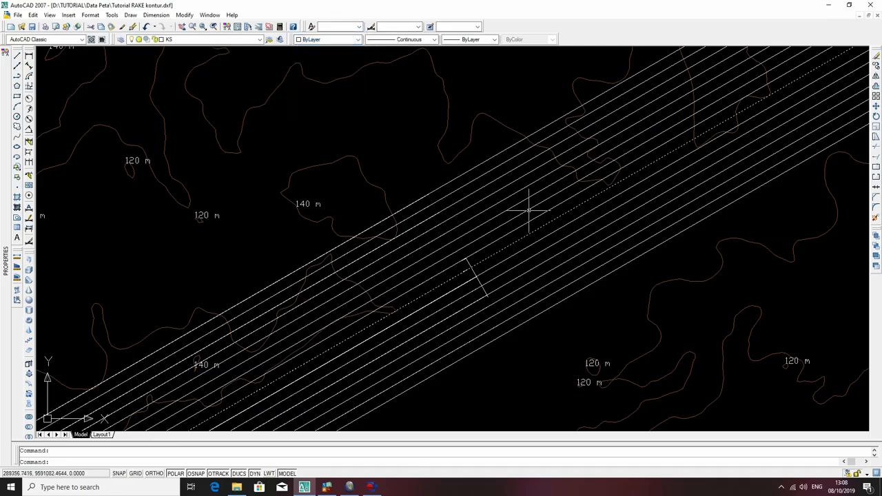
pyautogui.click(498, 240)
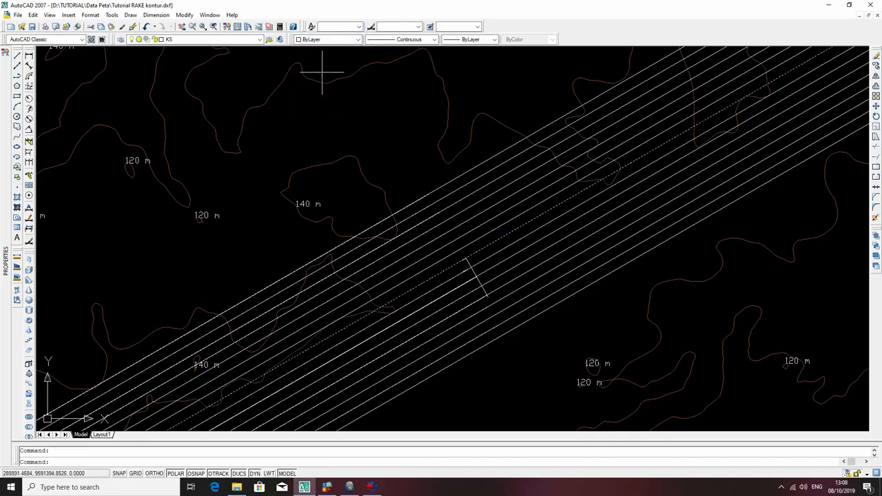
pyautogui.click(320, 39)
pyautogui.click(315, 64)
pyautogui.click(501, 251)
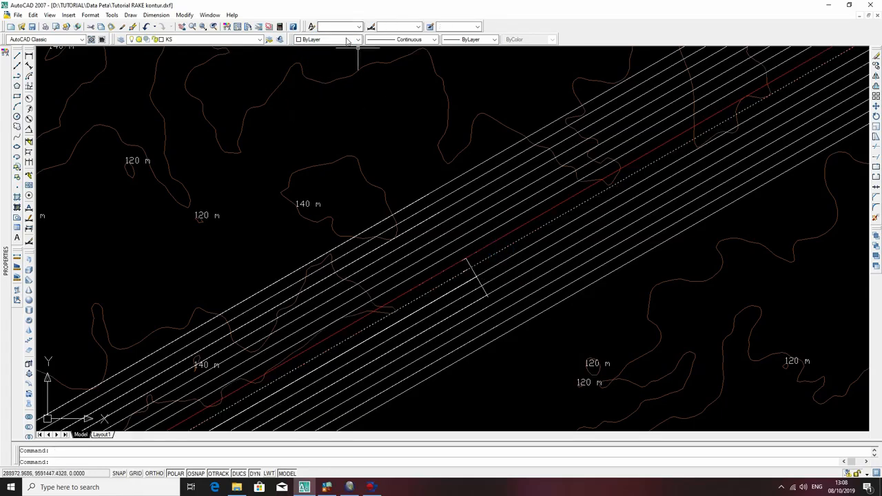
pyautogui.click(348, 40)
pyautogui.click(324, 69)
pyautogui.press('Escape')
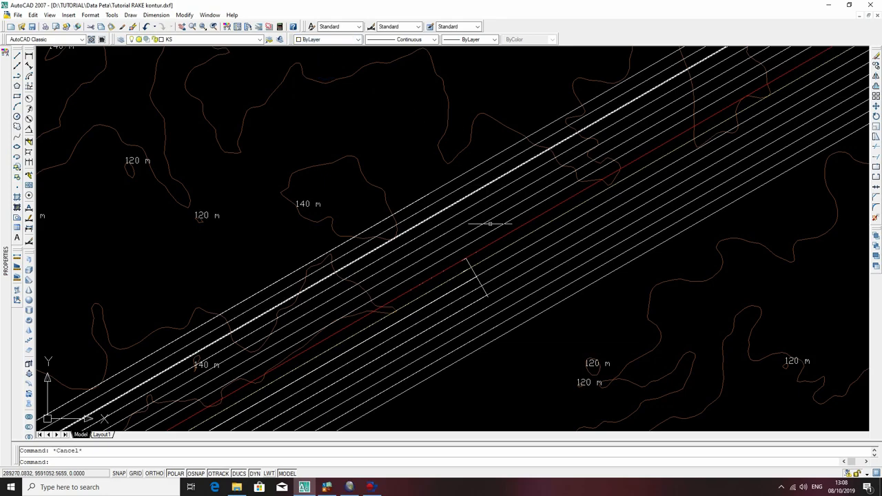
# Colour the next two structure contours southeast of the yellow one green and cyan, in that order.
pyautogui.click(510, 252)
pyautogui.click(509, 270)
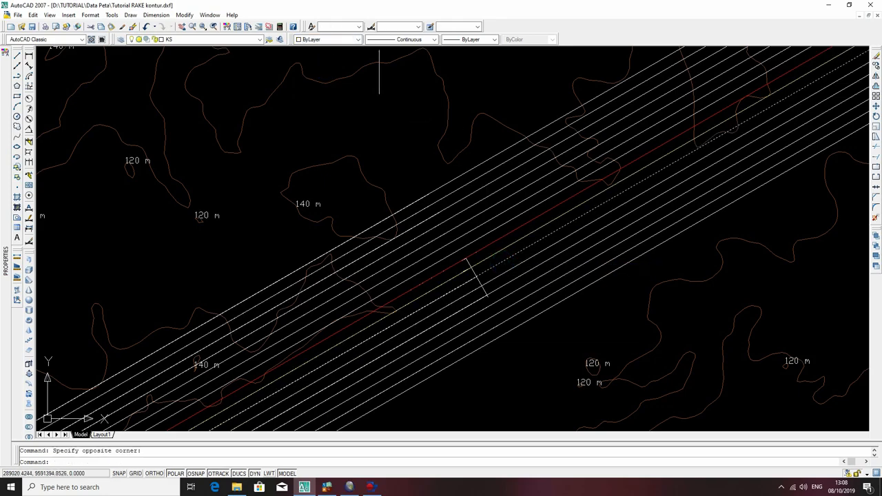
pyautogui.click(357, 40)
pyautogui.click(343, 81)
pyautogui.press('Escape')
pyautogui.click(556, 241)
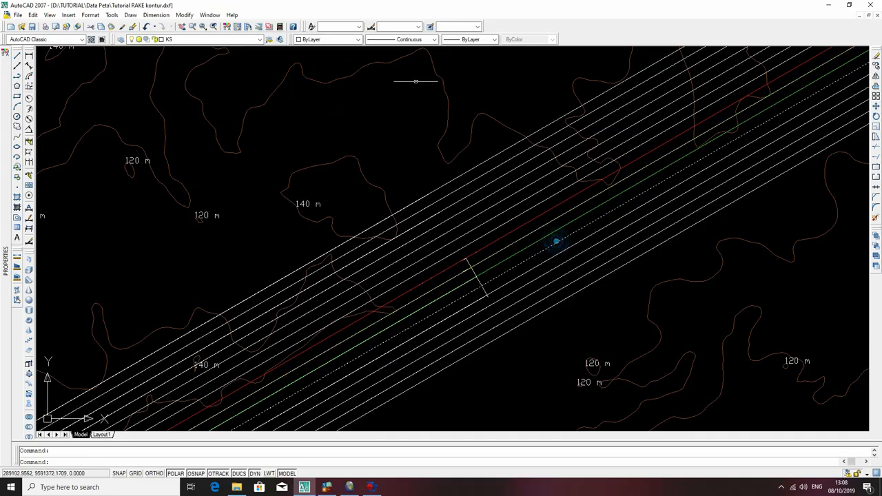
pyautogui.click(342, 39)
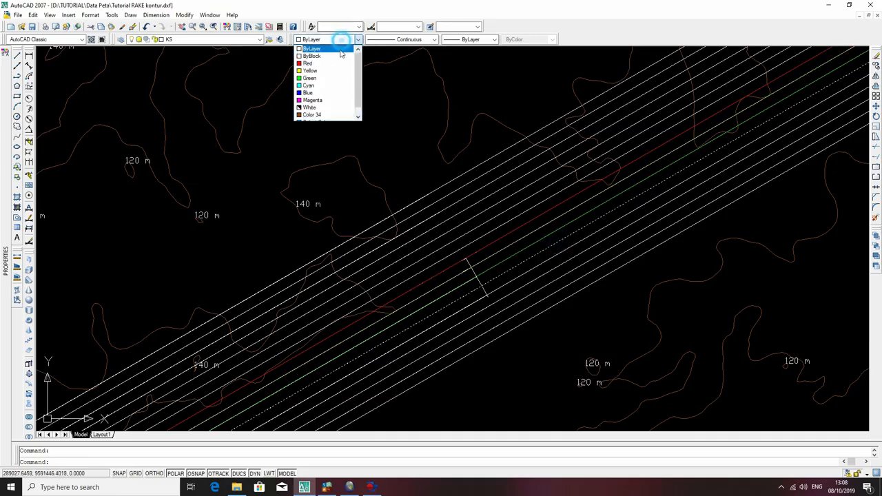
pyautogui.click(336, 85)
pyautogui.press('Escape')
# Colour the next two structure contours southeast of the cyan one blue and magenta, in that order.
pyautogui.click(581, 240)
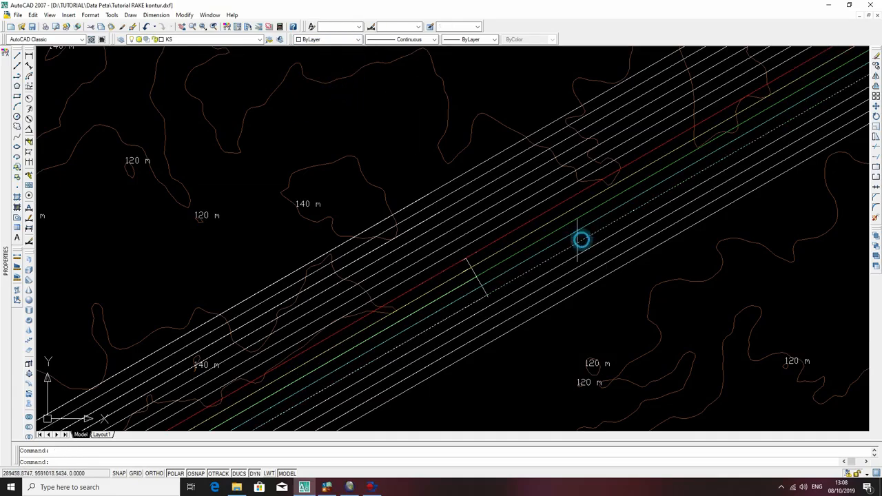
pyautogui.click(349, 40)
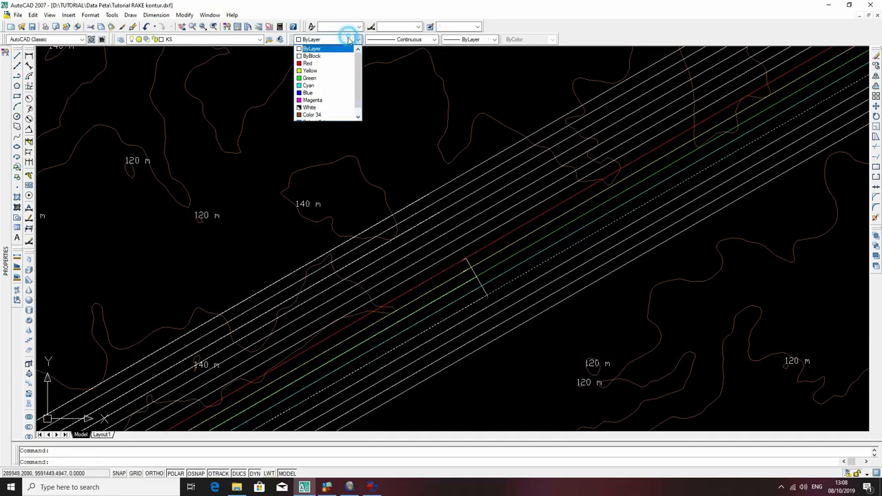
pyautogui.click(334, 93)
pyautogui.press('Escape')
pyautogui.click(594, 244)
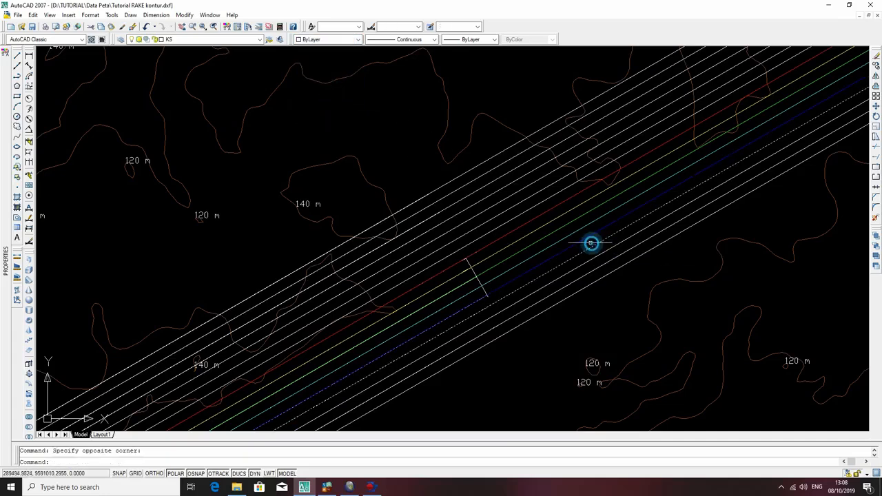
pyautogui.click(357, 39)
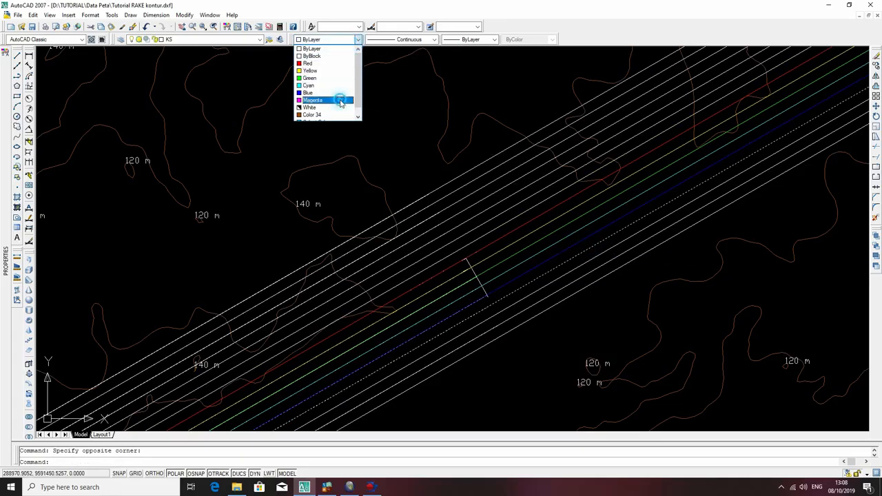
pyautogui.click(340, 101)
pyautogui.press('Escape')
# Make Cropline the current layer.
pyautogui.scroll(-3, 591, 212)
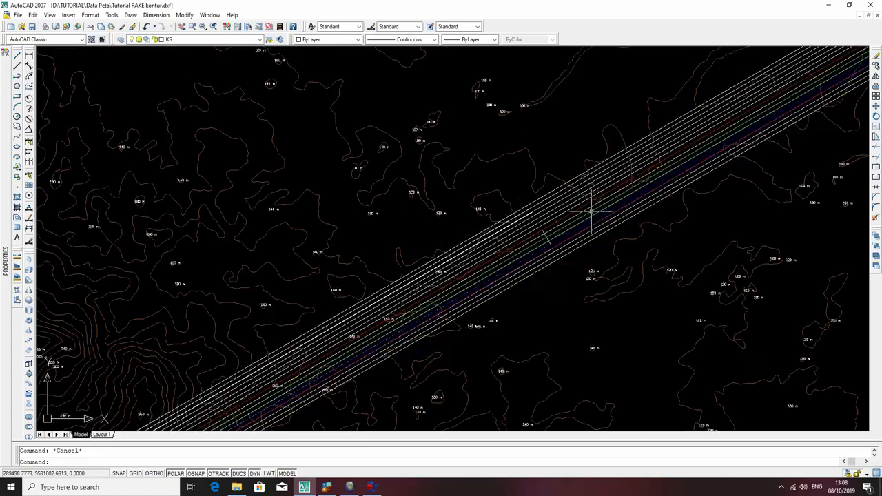
pyautogui.scroll(-2, 670, 193)
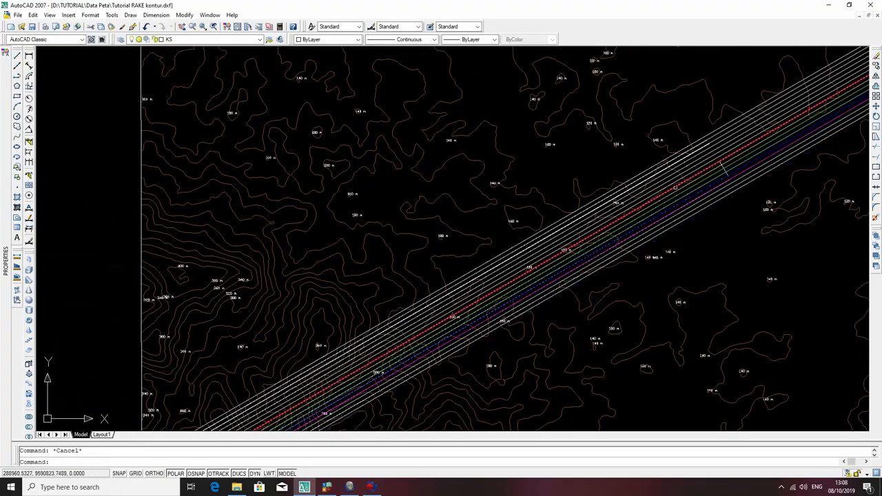
pyautogui.scroll(2, 699, 172)
pyautogui.scroll(-2, 703, 165)
pyautogui.scroll(-2, 546, 268)
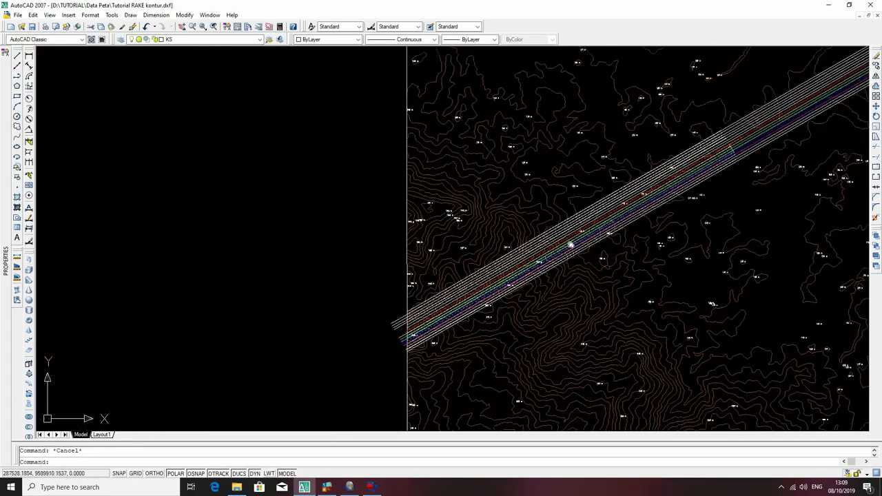
pyautogui.moveTo(547, 267); pyautogui.dragTo(589, 226, button='middle')
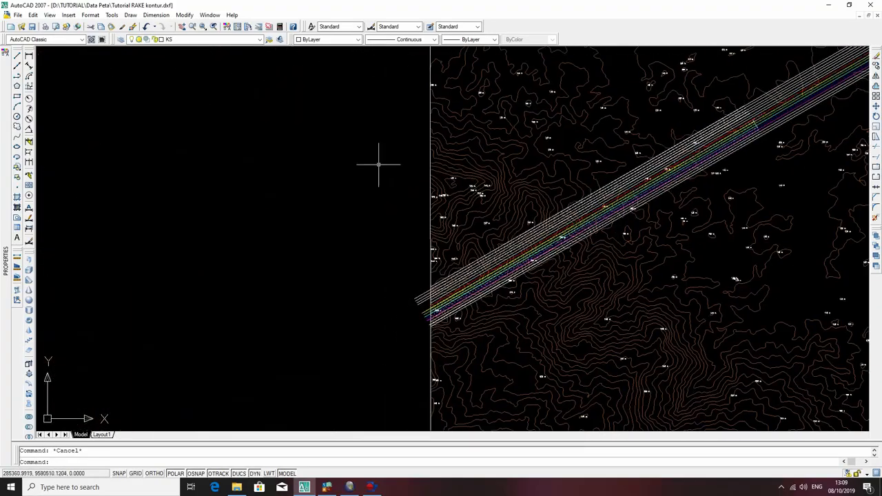
pyautogui.click(185, 41)
pyautogui.click(179, 85)
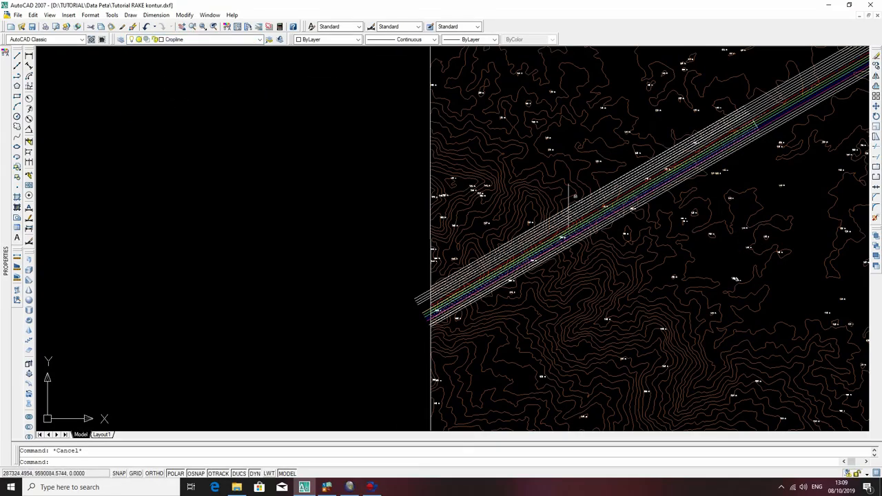
pyautogui.write('pline')
pyautogui.press('Return')
pyautogui.scroll(3, 492, 265)
pyautogui.scroll(-4, 698, 227)
pyautogui.moveTo(785, 186); pyautogui.dragTo(193, 339, button='middle')
pyautogui.scroll(4, 241, 283)
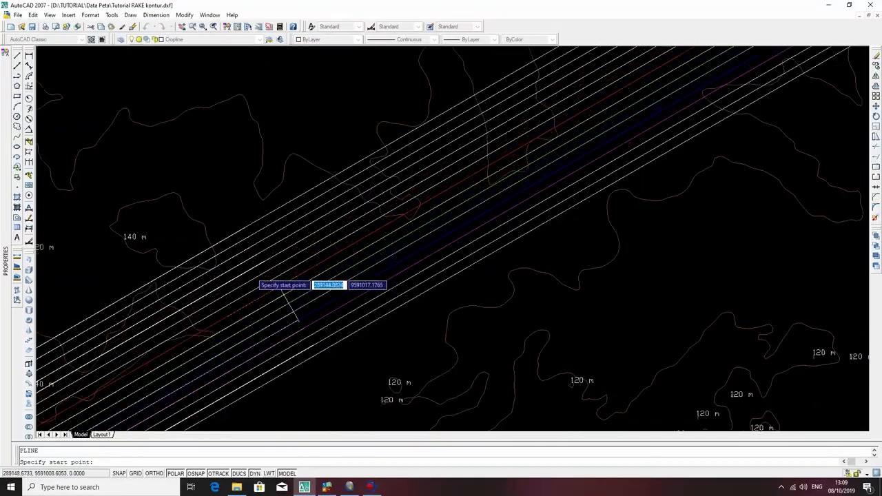
pyautogui.moveTo(285, 315); pyautogui.dragTo(438, 242, button='middle')
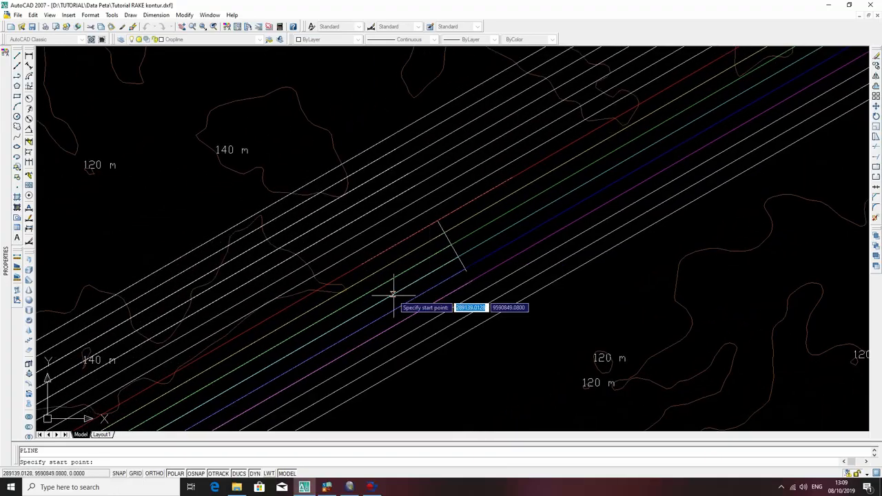
pyautogui.moveTo(388, 285)
pyautogui.mouseDown(button='middle')
pyautogui.moveTo(623, 183)
pyautogui.moveTo(569, 209)
pyautogui.mouseUp(button='middle')
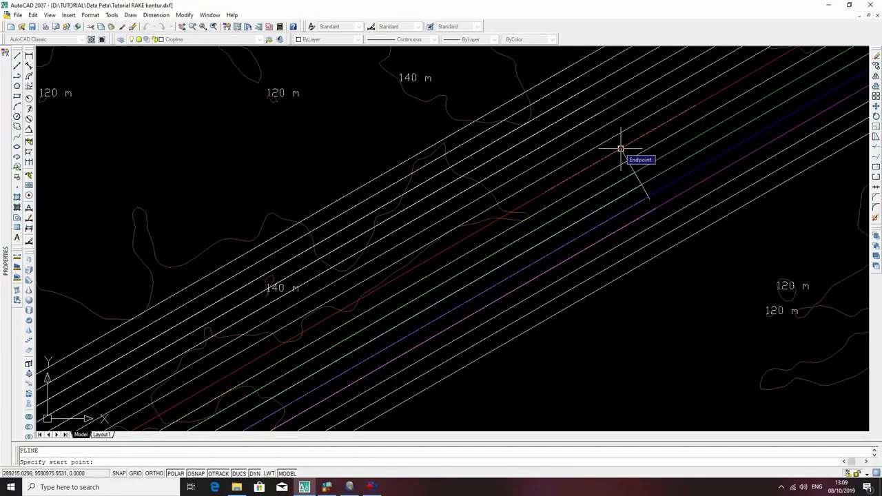
pyautogui.press('Escape')
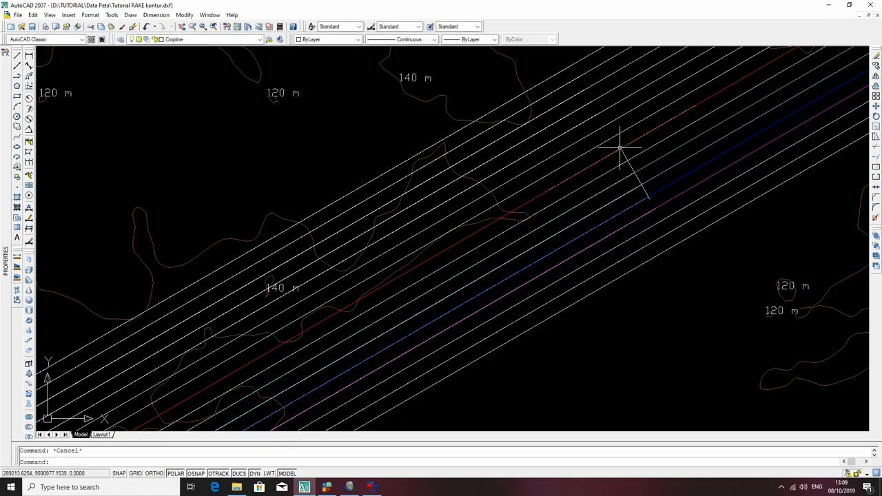
# Place a point where the red structure contour meets the upper end of the short dip line.
pyautogui.write('po')
pyautogui.press('Return')
pyautogui.click(621, 146)
pyautogui.moveTo(495, 216); pyautogui.dragTo(601, 241, button='middle')
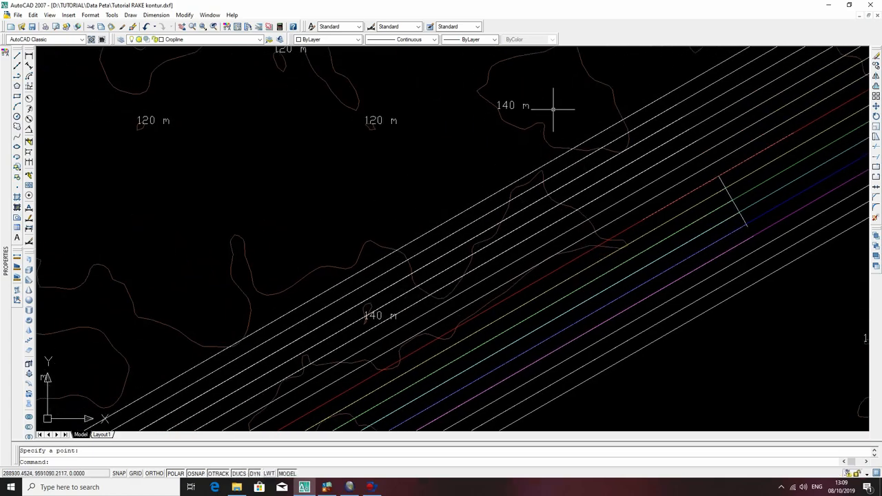
# Place points at the first two crossings of the red structure contour with the topographic contour, just southwest of the dip line.
pyautogui.write('po')
pyautogui.press('Return')
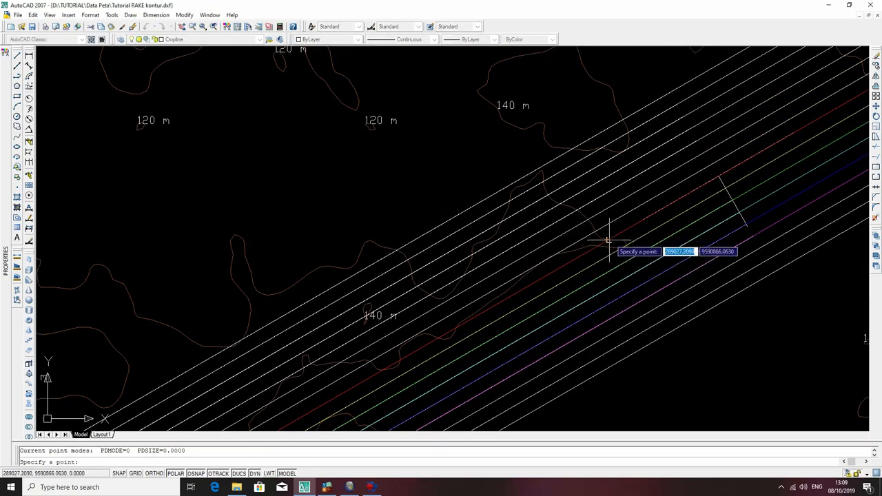
pyautogui.click(608, 240)
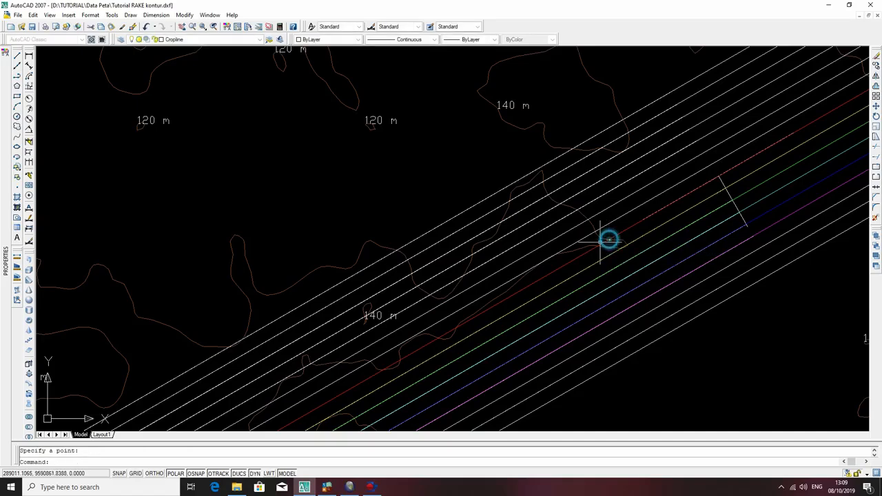
pyautogui.press('Return')
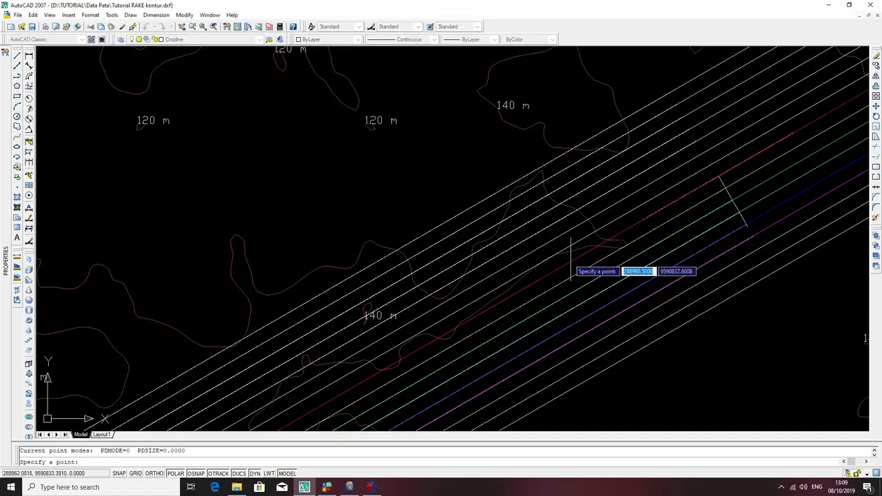
pyautogui.click(599, 248)
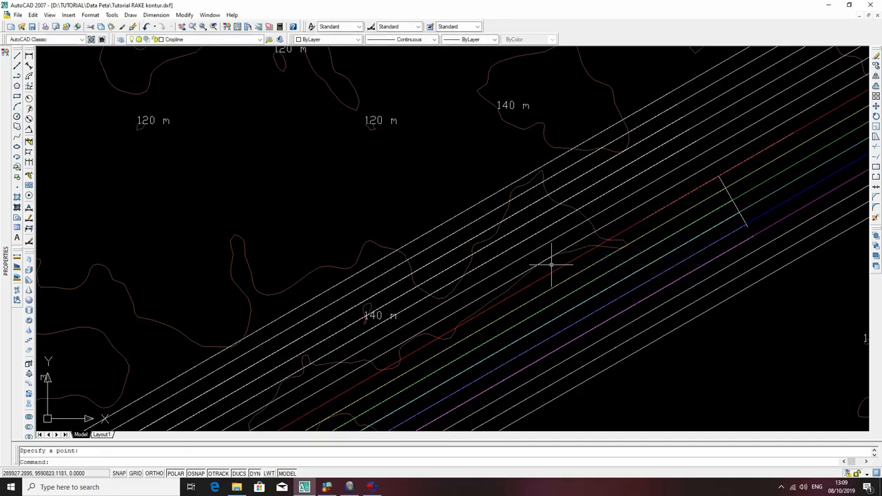
# Place points at the next two crossings of the red line and the topographic contour, following the line southwest.
pyautogui.write('po')
pyautogui.press('Return')
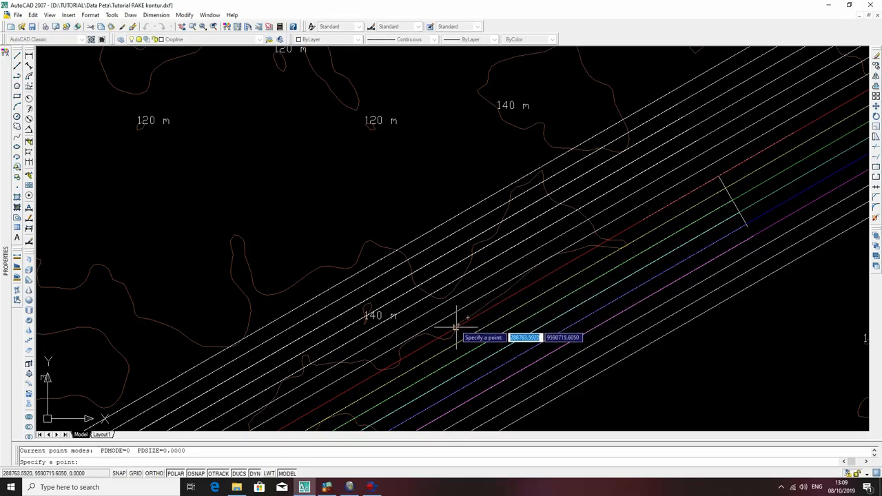
pyautogui.scroll(4, 455, 323)
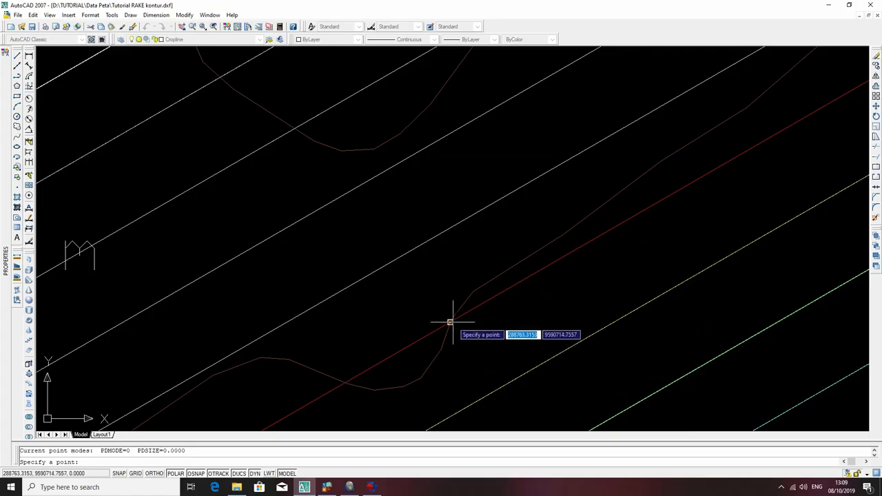
pyautogui.click(450, 322)
pyautogui.press('Return')
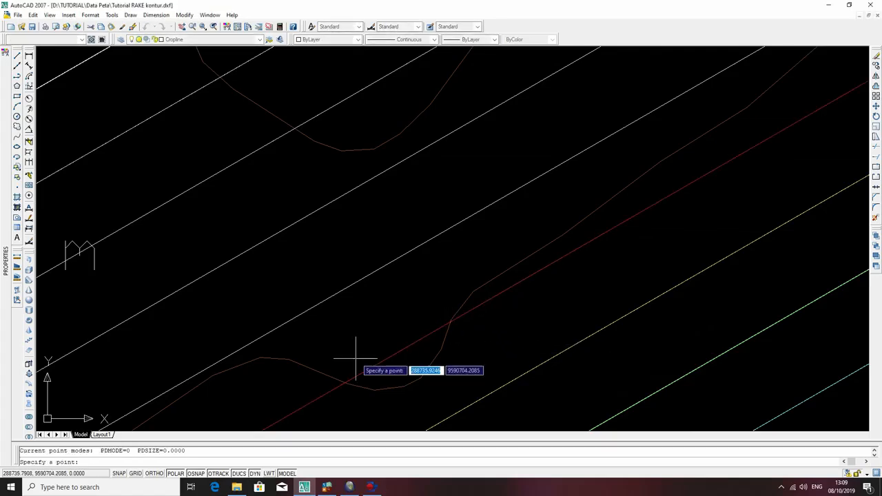
pyautogui.click(347, 382)
# Place points where the red structure contour enters and leaves the topographic contour's next bend further southwest.
pyautogui.moveTo(363, 380); pyautogui.dragTo(677, 137, button='middle')
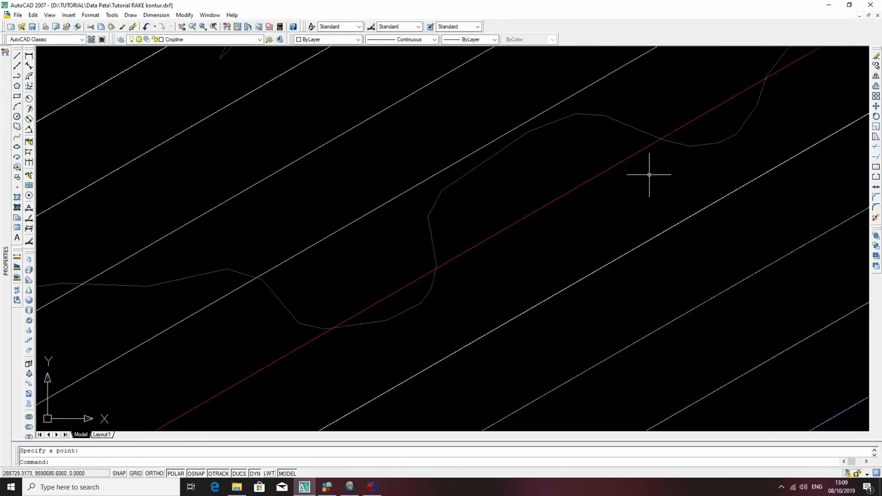
pyautogui.press('Return')
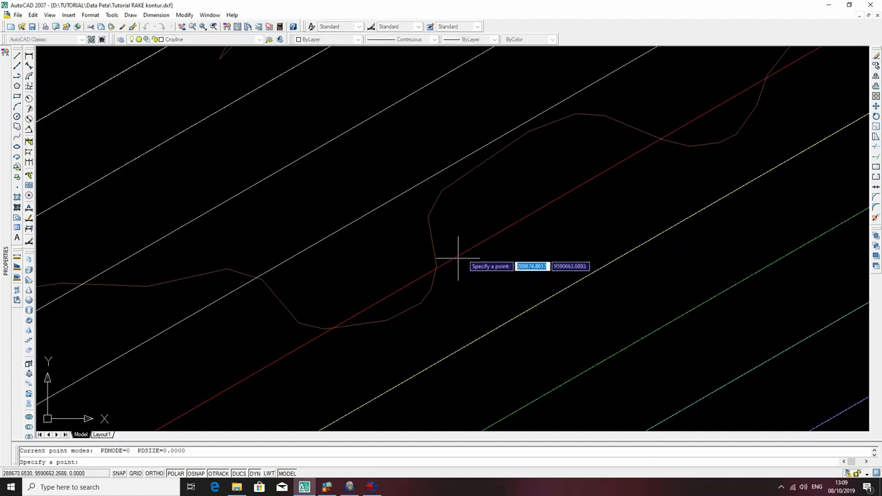
pyautogui.click(435, 270)
pyautogui.press('Return')
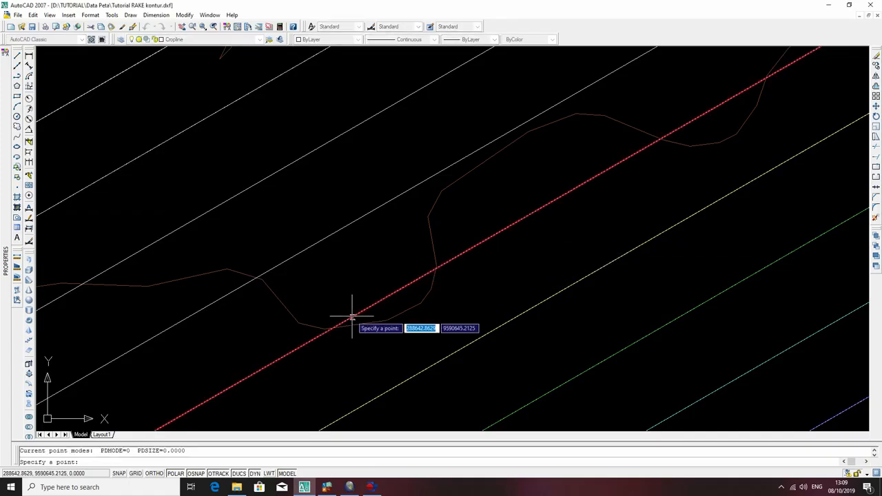
pyautogui.press('Escape')
pyautogui.write('po')
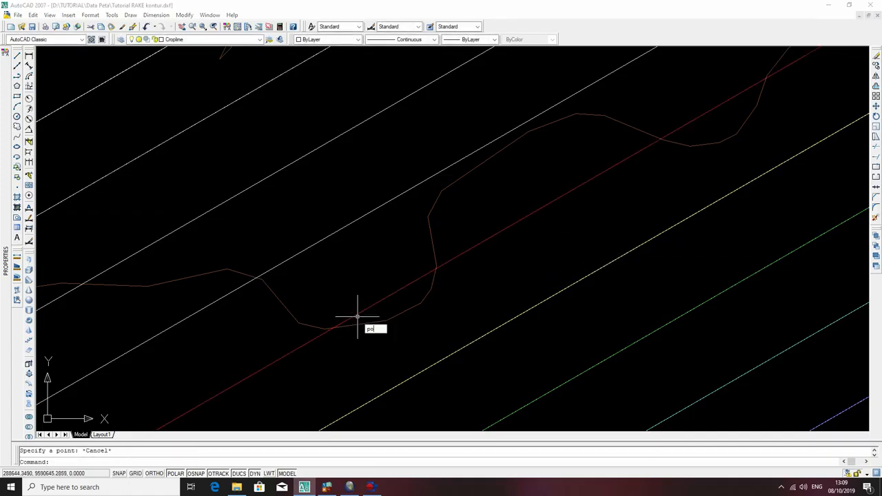
pyautogui.press('Return')
pyautogui.click(334, 328)
pyautogui.scroll(-5, 567, 234)
pyautogui.moveTo(489, 274)
pyautogui.mouseDown(button='middle')
pyautogui.moveTo(674, 173)
pyautogui.moveTo(605, 219)
pyautogui.mouseUp(button='middle')
pyautogui.scroll(-2, 674, 173)
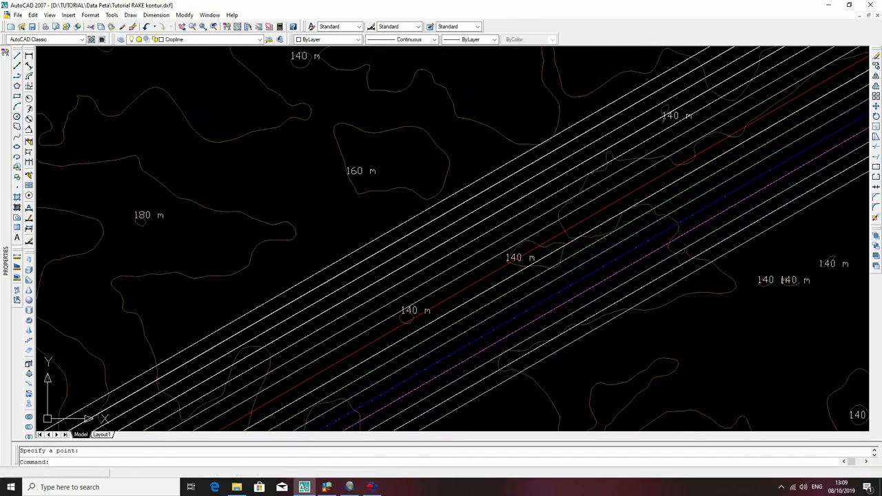
# Place points where the red structure contour crosses the topographic contour and both sides of the larger closed 140 m contour to the southwest.
pyautogui.press('Return')
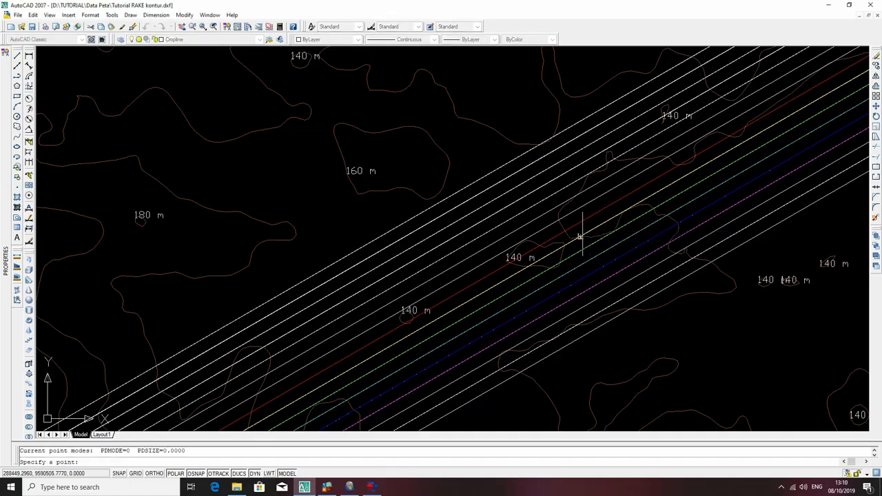
pyautogui.click(565, 231)
pyautogui.press('Return')
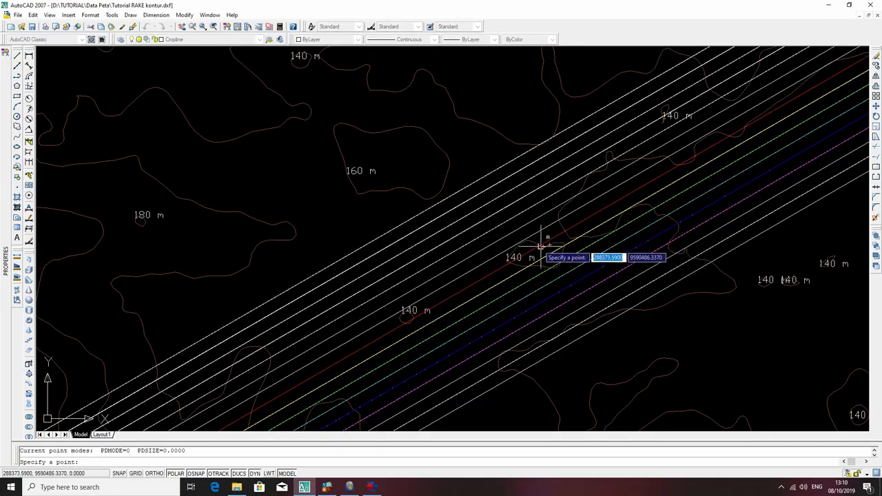
pyautogui.scroll(7, 551, 255)
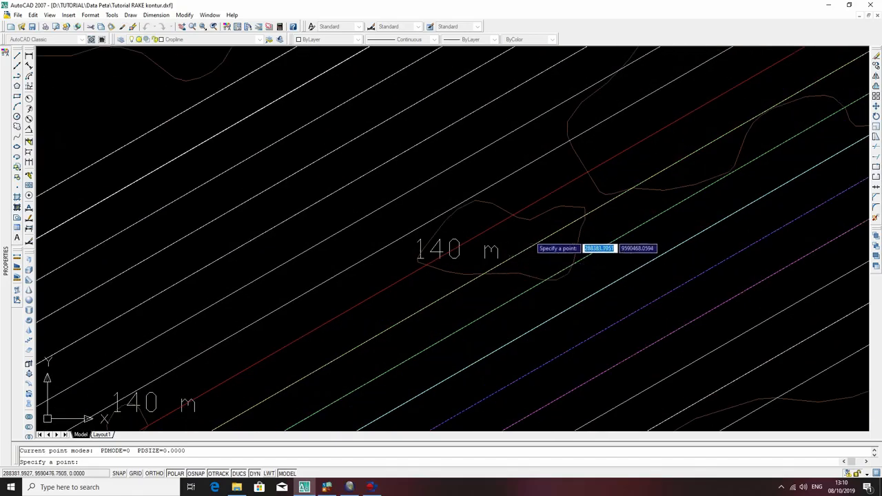
pyautogui.click(493, 205)
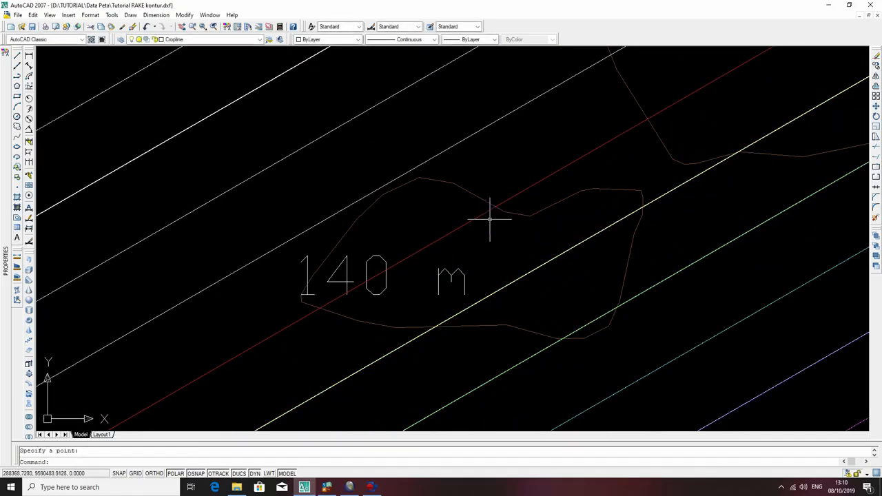
pyautogui.press('Return')
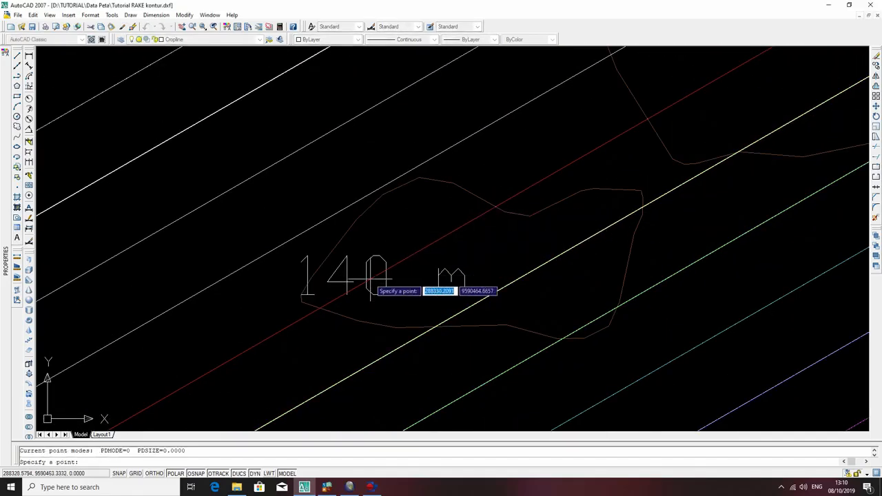
pyautogui.click(317, 305)
# Place points at both crossings of the red line with the small closed 140 m contour and at the next contour crossing southwest.
pyautogui.moveTo(317, 305); pyautogui.dragTo(672, 98, button='middle')
pyautogui.scroll(-6, 658, 160)
pyautogui.moveTo(521, 237); pyautogui.dragTo(728, 153, button='middle')
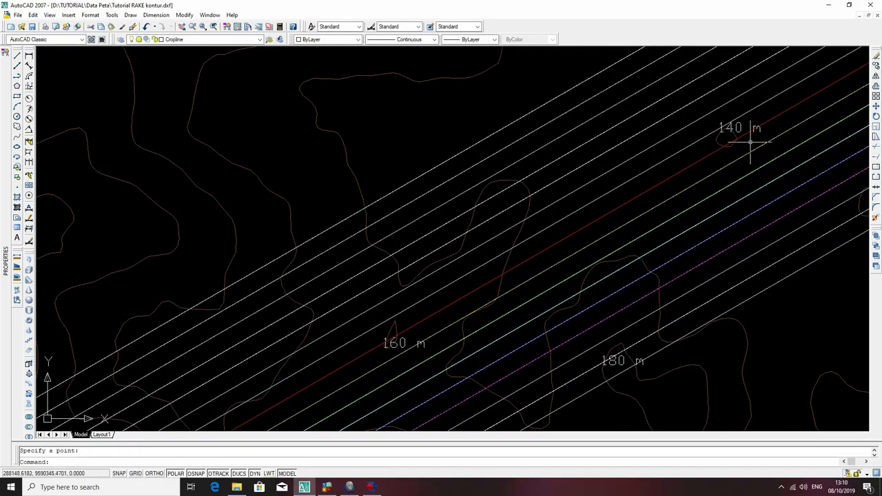
pyautogui.press('Return')
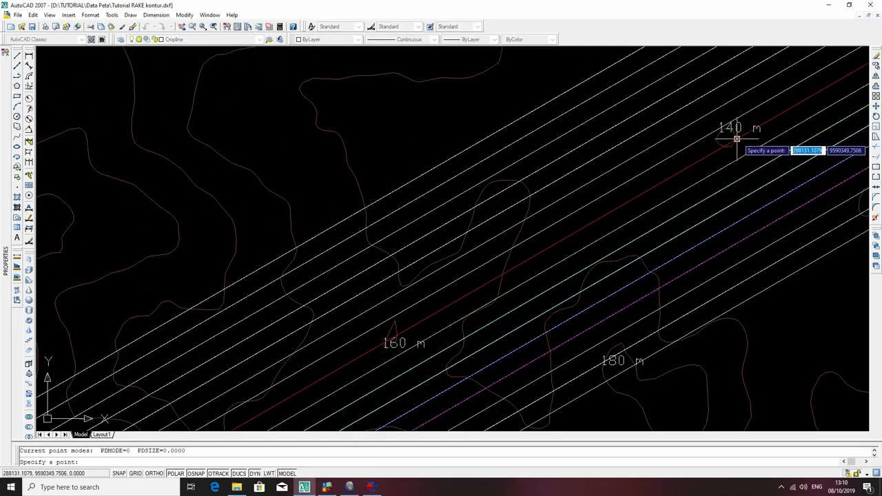
pyautogui.click(736, 139)
pyautogui.press('Return')
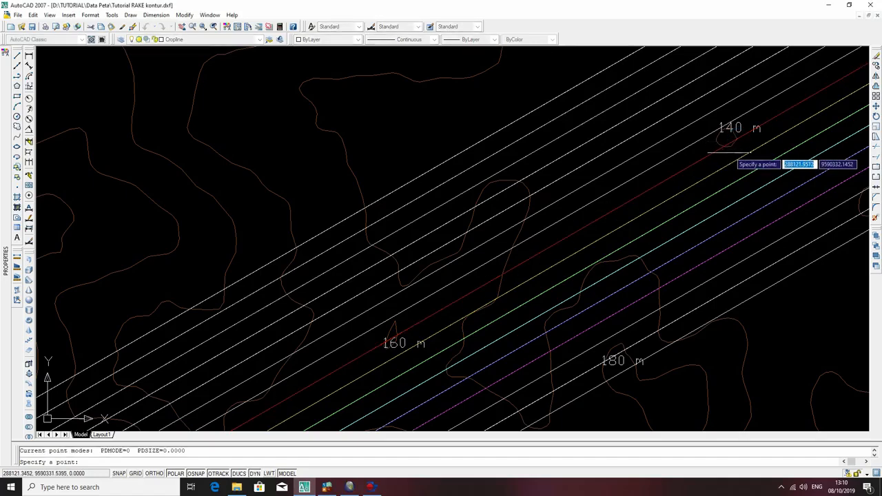
pyautogui.click(725, 142)
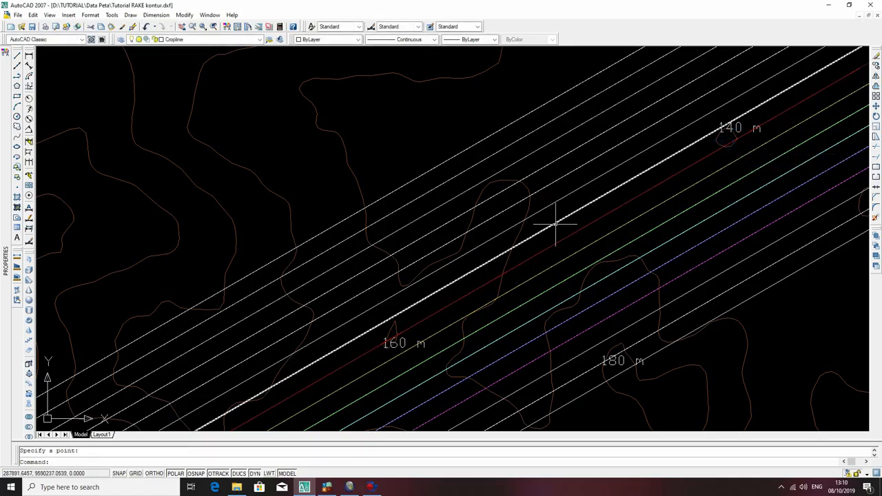
pyautogui.press('Return')
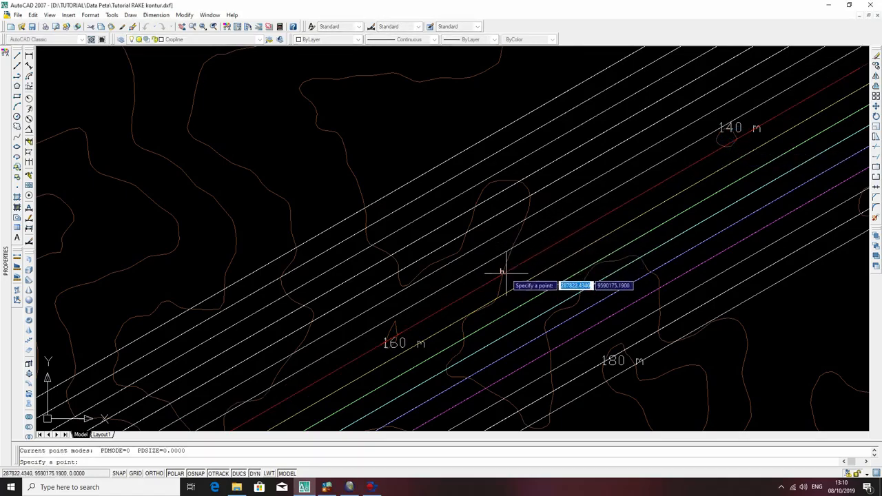
pyautogui.click(502, 272)
# Examine the topographic contours along the red structure contour, from the 160 m label area back to the stretch northeast of the dip line.
pyautogui.moveTo(502, 272); pyautogui.dragTo(744, 70, button='middle')
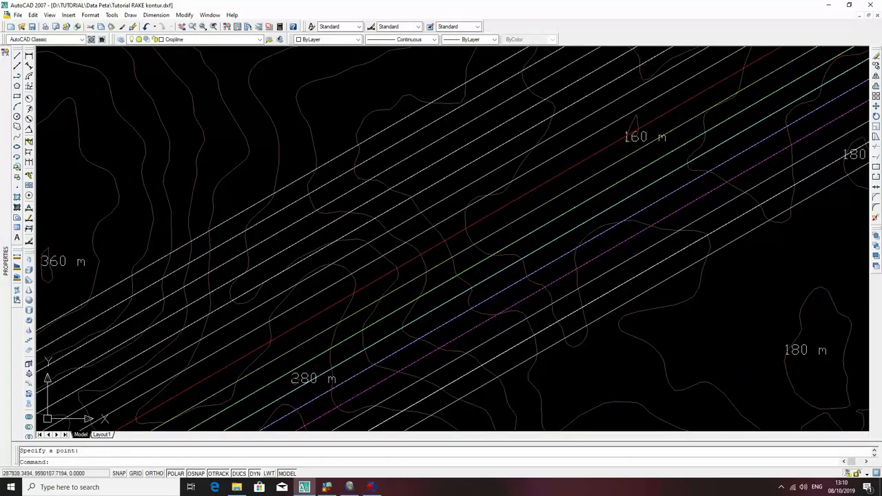
pyautogui.moveTo(778, 108)
pyautogui.mouseDown(button='middle')
pyautogui.moveTo(660, 207)
pyautogui.moveTo(653, 260)
pyautogui.mouseUp(button='middle')
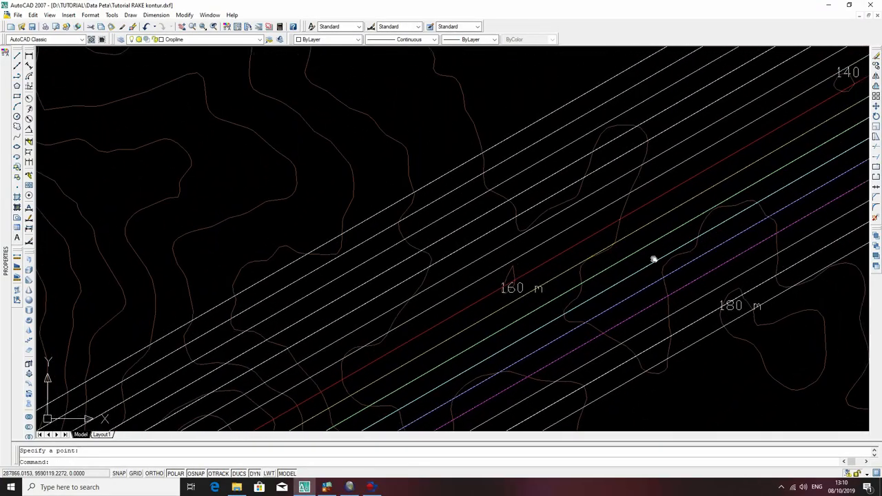
pyautogui.scroll(-2, 653, 260)
pyautogui.scroll(-2, 636, 230)
pyautogui.scroll(1, 619, 193)
pyautogui.moveTo(618, 193); pyautogui.dragTo(612, 201, button='middle')
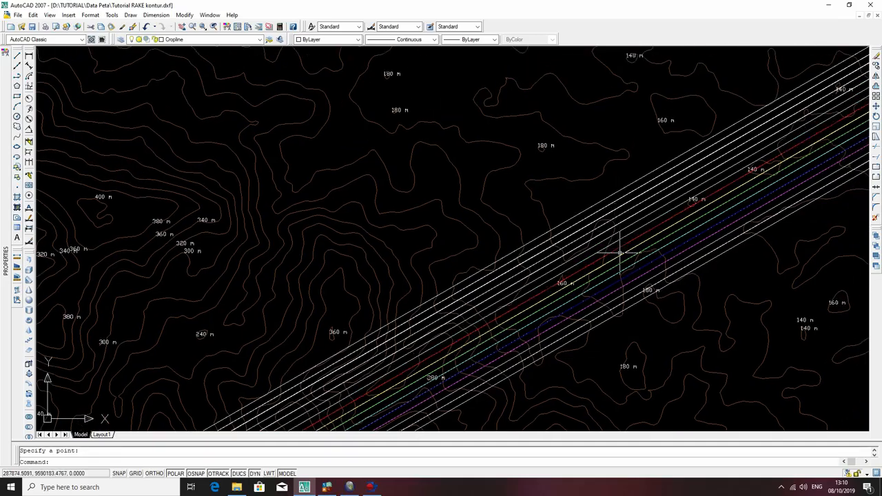
pyautogui.scroll(4, 620, 252)
pyautogui.hotkey('ctrl', 'z')
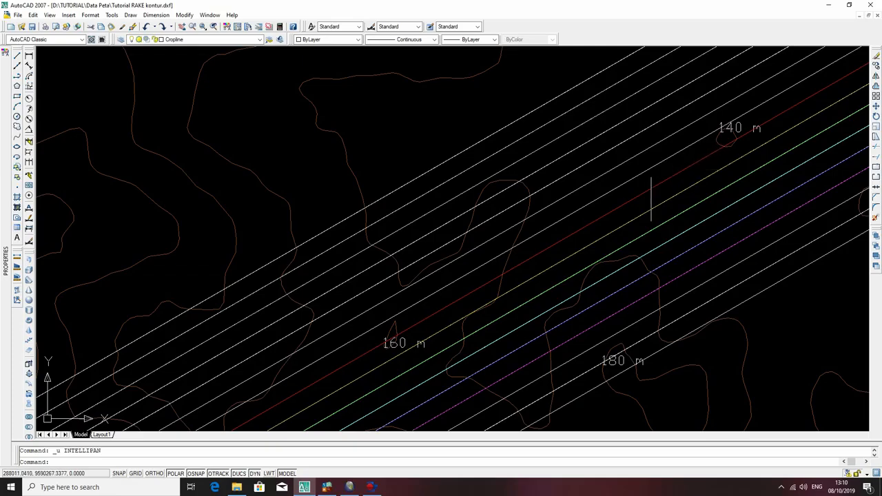
pyautogui.moveTo(563, 236); pyautogui.dragTo(784, 44, button='middle')
pyautogui.moveTo(617, 141); pyautogui.dragTo(690, 227, button='middle')
pyautogui.scroll(-3, 690, 227)
pyautogui.scroll(-2, 689, 227)
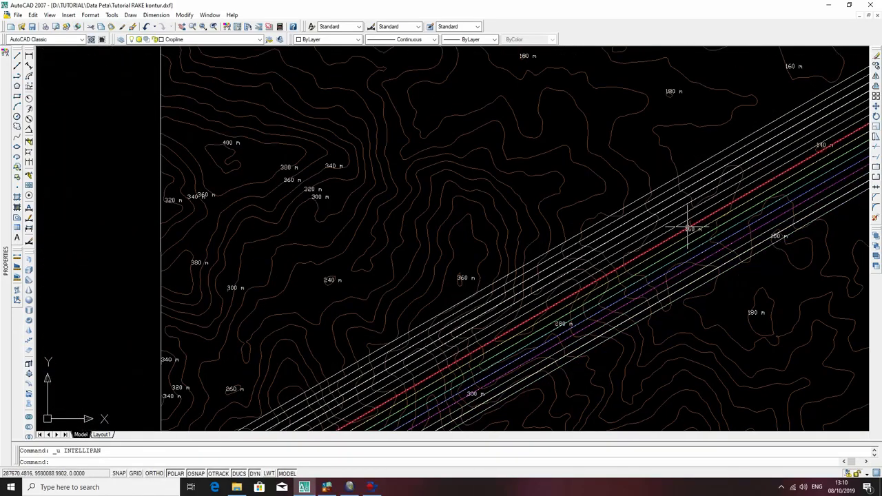
pyautogui.moveTo(787, 189); pyautogui.dragTo(541, 326, button='middle')
pyautogui.moveTo(792, 178); pyautogui.dragTo(583, 257, button='middle')
pyautogui.moveTo(705, 176)
pyautogui.mouseDown(button='middle')
pyautogui.moveTo(619, 237)
pyautogui.moveTo(639, 230)
pyautogui.moveTo(637, 240)
pyautogui.mouseUp(button='middle')
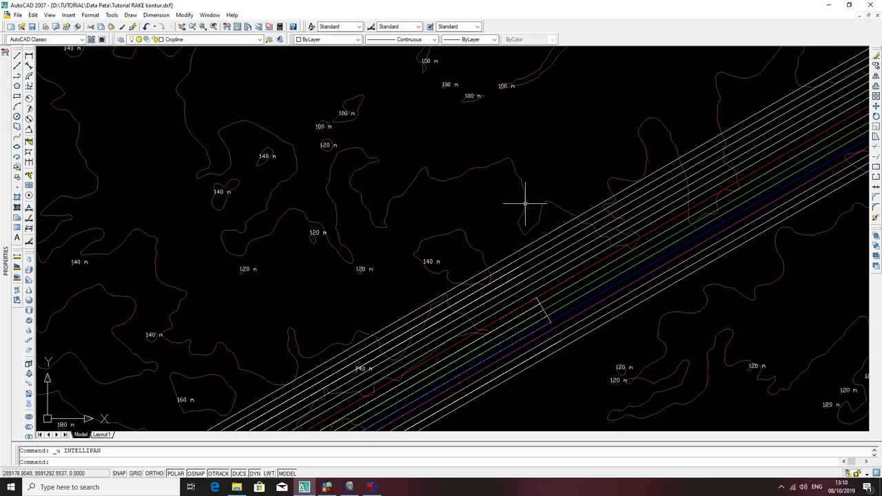
pyautogui.scroll(6, 639, 246)
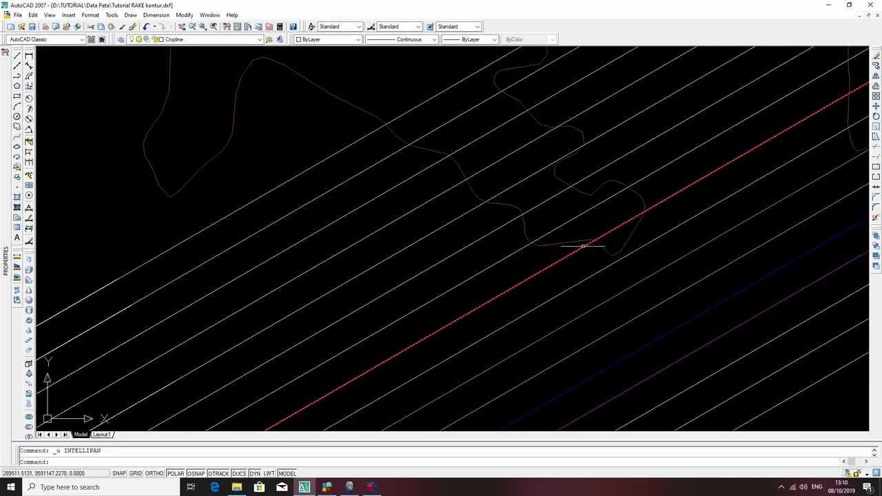
pyautogui.scroll(-3, 583, 246)
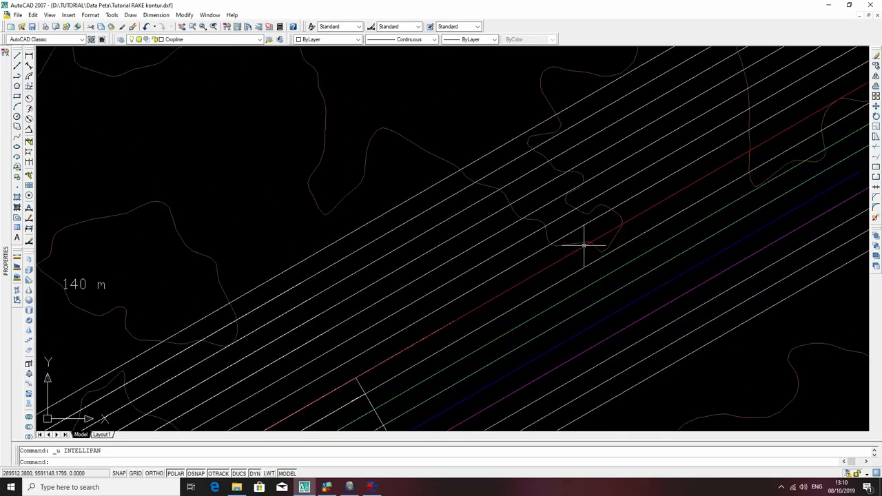
# Check the elevation of the topographic contour crossing the structure contours northeast of the dip line in its object properties.
pyautogui.click(421, 148)
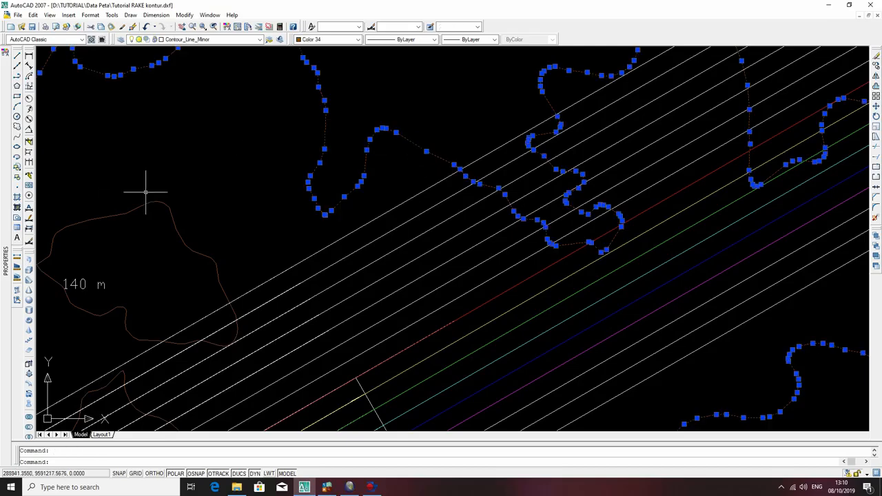
pyautogui.moveTo(2, 133)
pyautogui.press('Escape')
pyautogui.moveTo(632, 163)
pyautogui.mouseDown(button='middle')
pyautogui.moveTo(508, 262)
pyautogui.moveTo(413, 286)
pyautogui.mouseUp(button='middle')
pyautogui.scroll(-3, 549, 252)
pyautogui.moveTo(646, 186); pyautogui.dragTo(521, 280, button='middle')
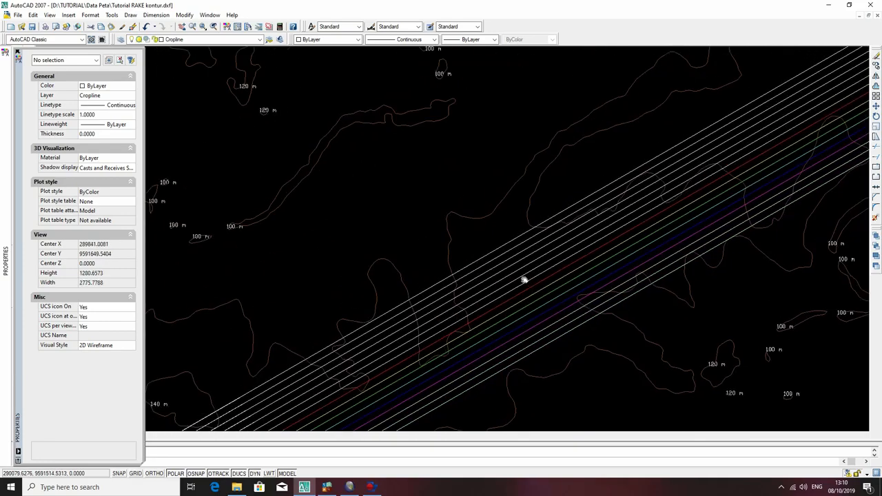
pyautogui.click(517, 181)
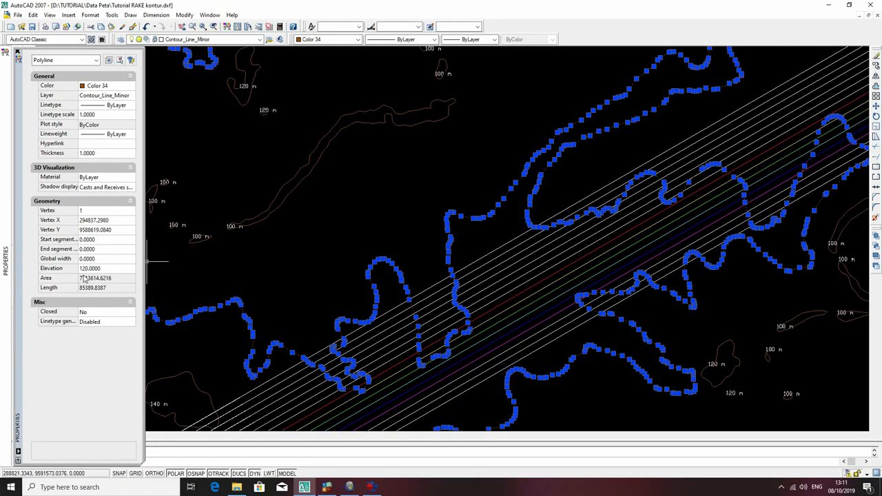
# Follow the selected contour along the structure contours to the map's northern border, then deselect it.
pyautogui.moveTo(647, 230); pyautogui.dragTo(410, 321, button='middle')
pyautogui.scroll(-2, 506, 248)
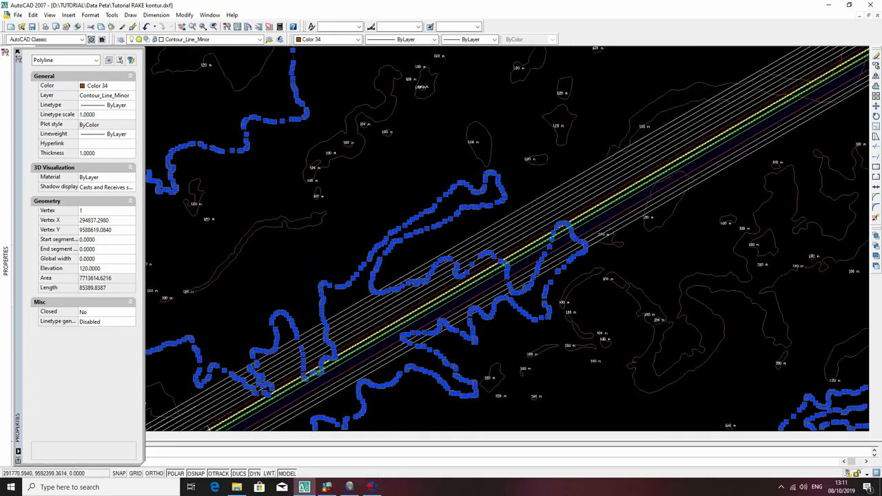
pyautogui.moveTo(734, 132); pyautogui.dragTo(714, 152, button='middle')
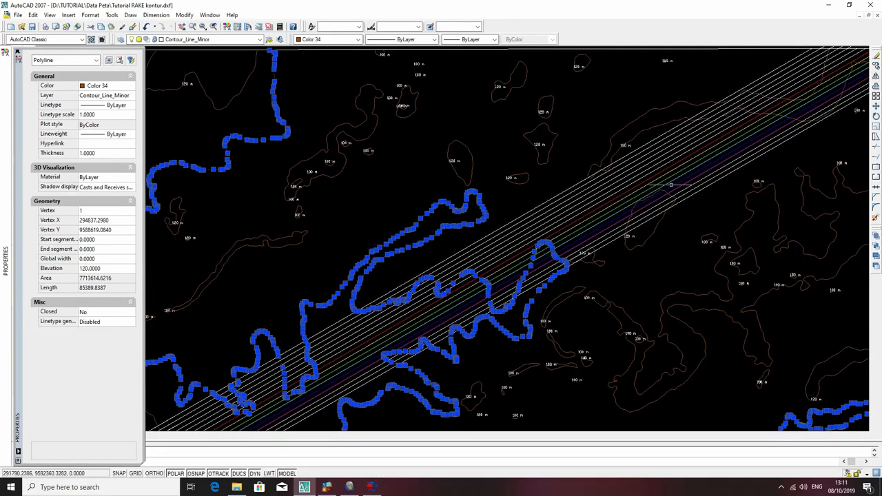
pyautogui.moveTo(831, 95); pyautogui.dragTo(629, 275, button='middle')
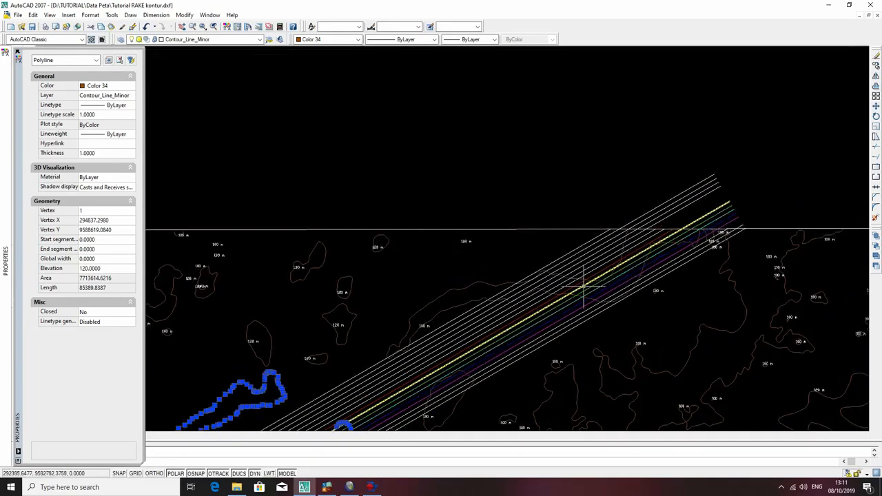
pyautogui.scroll(2, 586, 284)
pyautogui.scroll(-3, 545, 303)
pyautogui.moveTo(544, 305); pyautogui.dragTo(640, 191, button='middle')
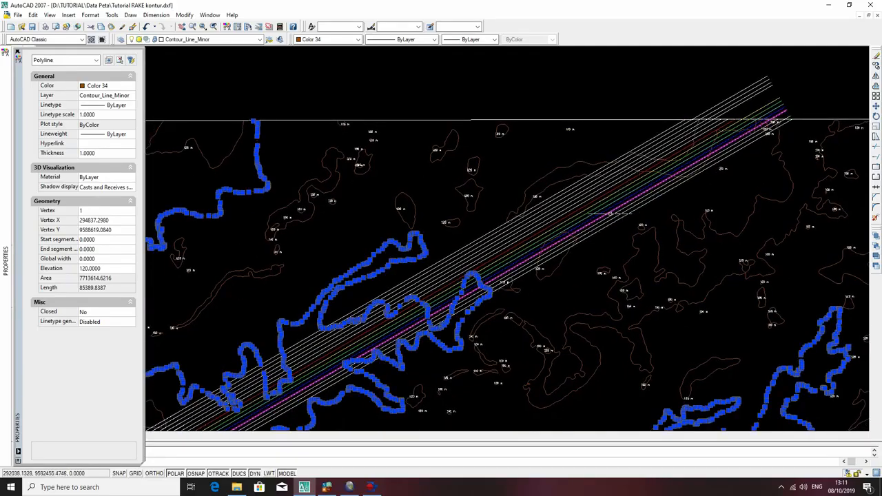
pyautogui.press('Escape')
# Check the elevation of the winding contour just northeast of the larger closed 140 m contour, then close the properties and deselect it.
pyautogui.scroll(-2, 367, 332)
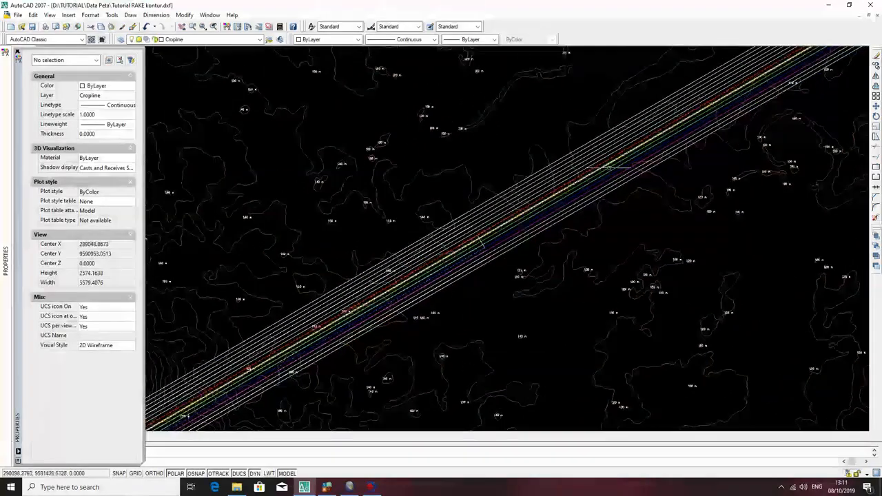
pyautogui.scroll(-2, 481, 262)
pyautogui.scroll(8, 481, 262)
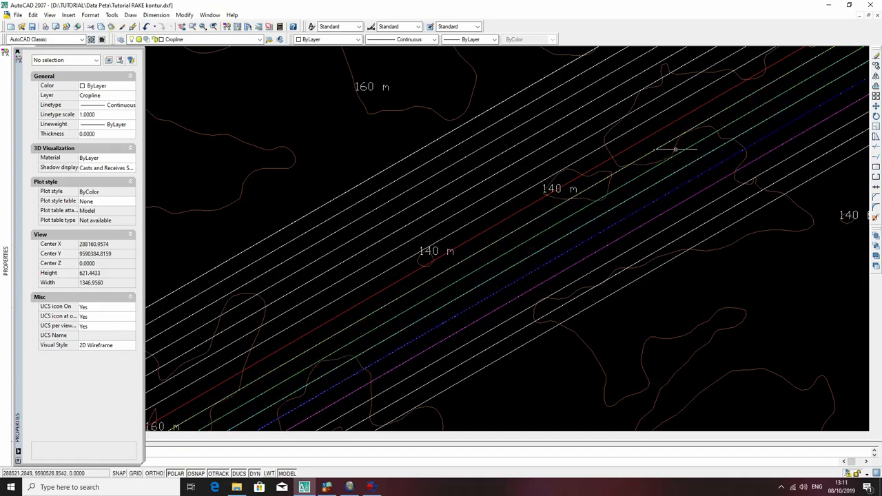
pyautogui.click(678, 141)
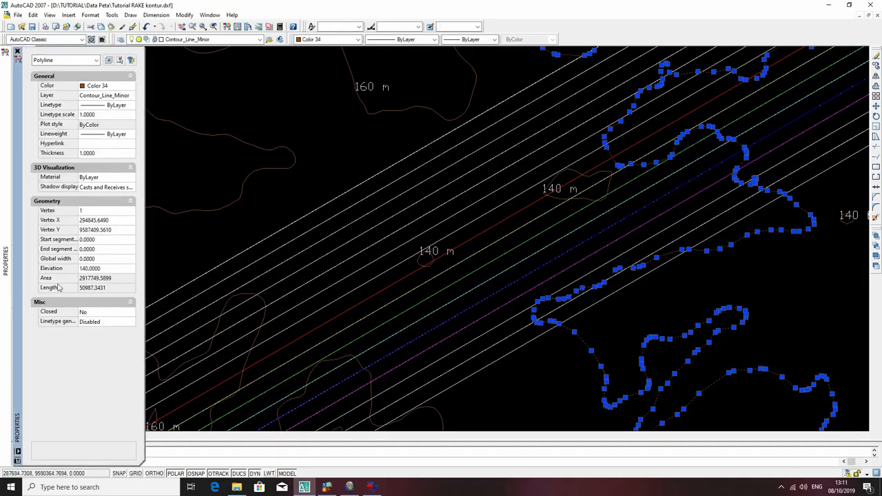
pyautogui.hotkey('ctrl', '1')
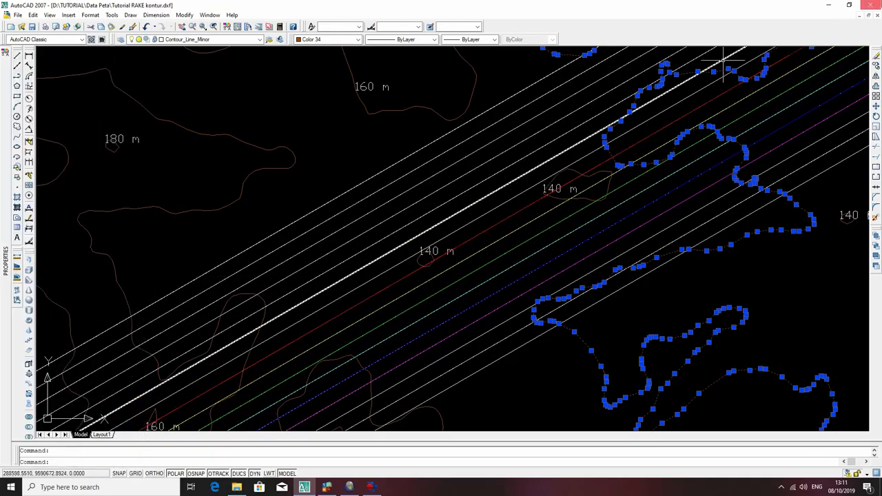
pyautogui.press('Escape')
# Select the long contour northeast of the dip line and show its object properties to recheck its elevation.
pyautogui.scroll(-4, 682, 158)
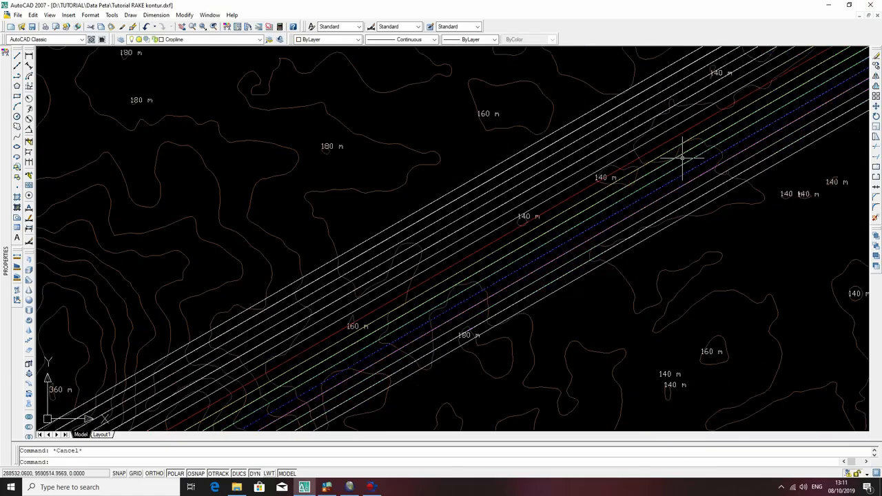
pyautogui.scroll(-2, 682, 159)
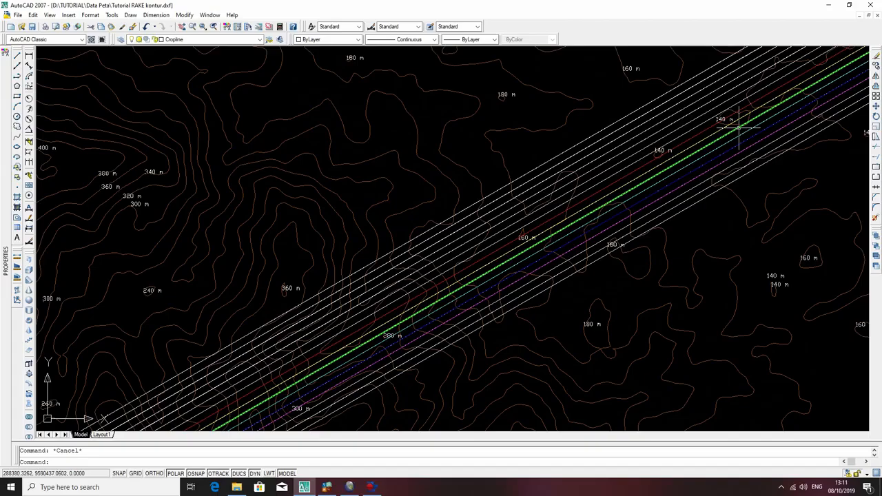
pyautogui.scroll(5, 722, 128)
pyautogui.scroll(-2, 625, 191)
pyautogui.moveTo(753, 130)
pyautogui.mouseDown(button='middle')
pyautogui.moveTo(702, 169)
pyautogui.moveTo(421, 289)
pyautogui.mouseUp(button='middle')
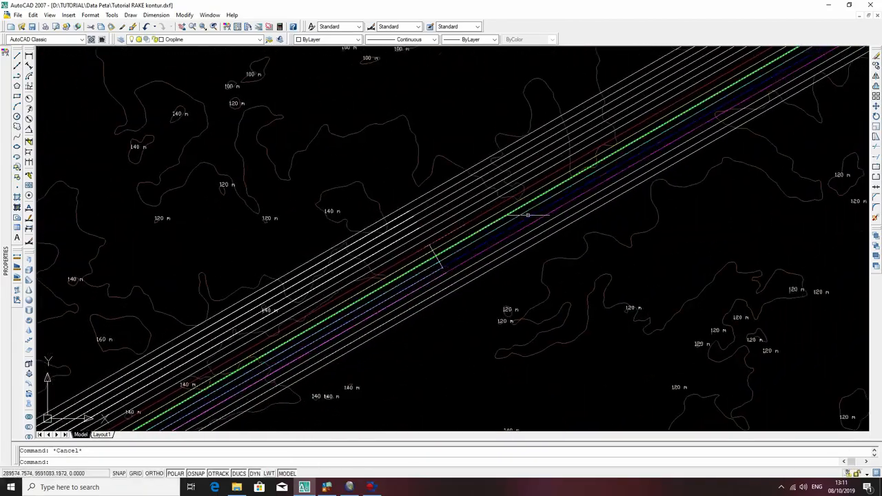
pyautogui.click(716, 165)
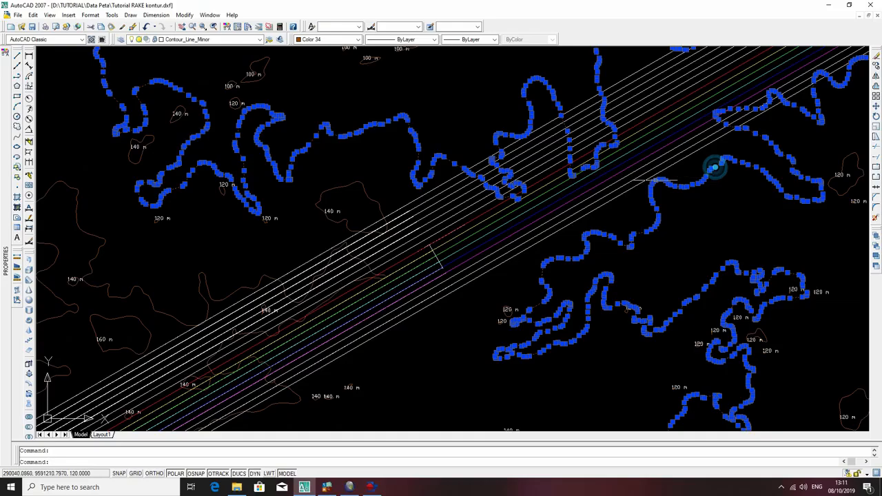
pyautogui.hotkey('ctrl', '1')
pyautogui.moveTo(434, 260)
pyautogui.mouseDown(button='middle')
pyautogui.moveTo(385, 312)
pyautogui.moveTo(372, 391)
pyautogui.mouseUp(button='middle')
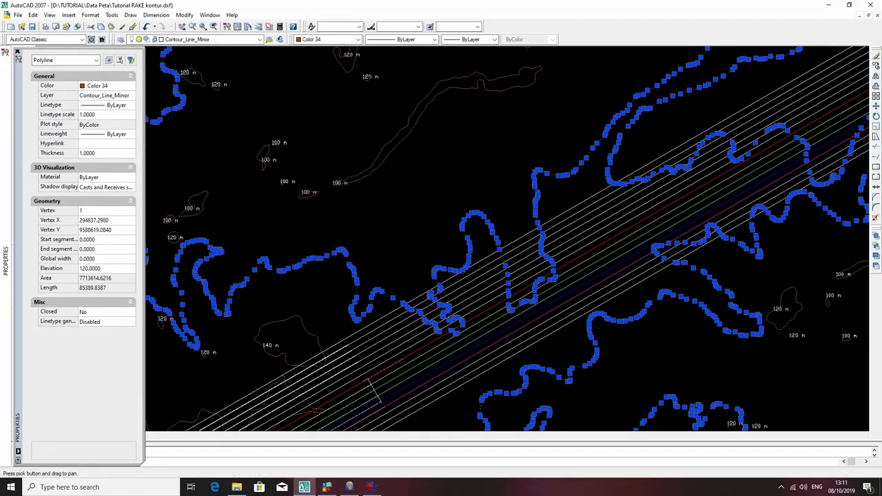
# Place points at three intersections of the 120 m topographic contour with the yellow structure contour, northeast of the dip line.
pyautogui.write('po')
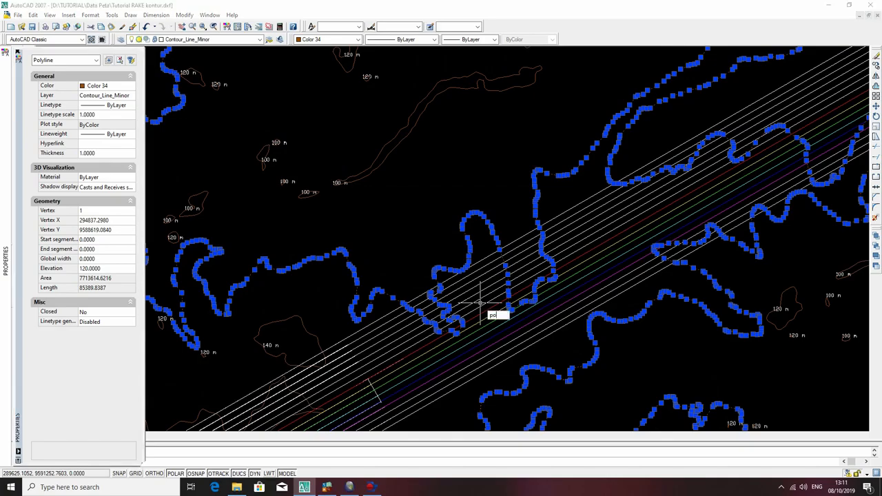
pyautogui.press('Return')
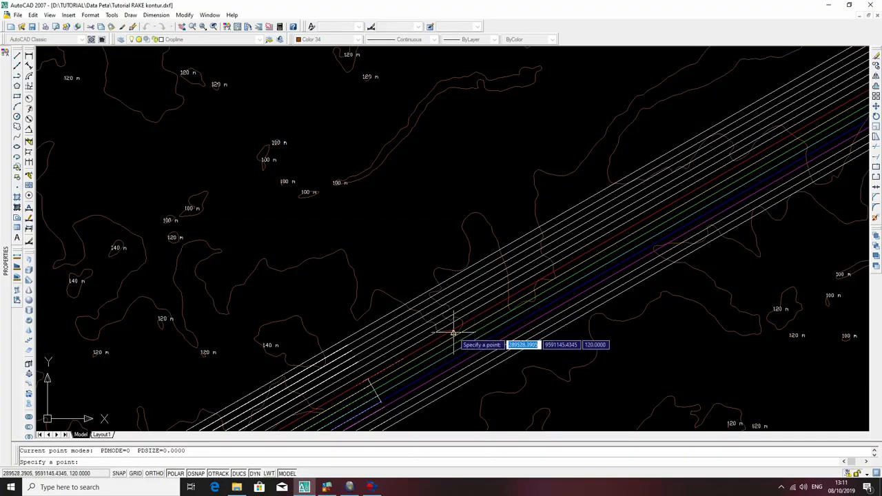
pyautogui.scroll(6, 453, 336)
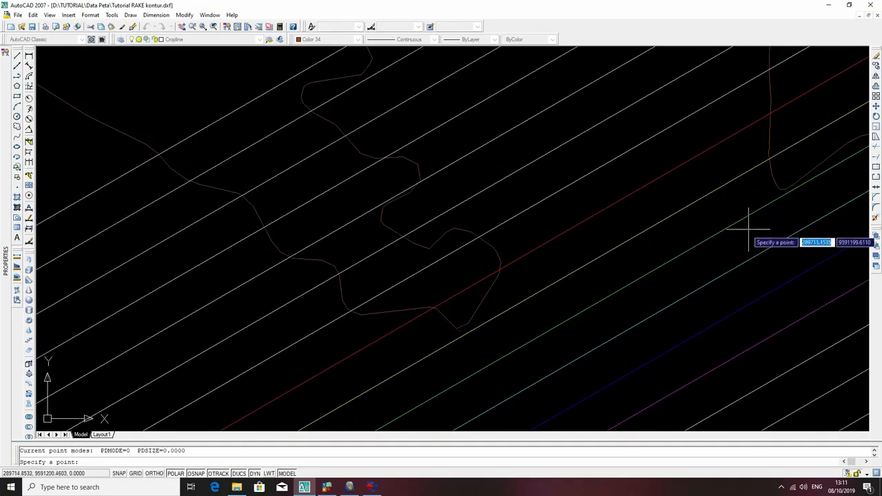
pyautogui.click(468, 338)
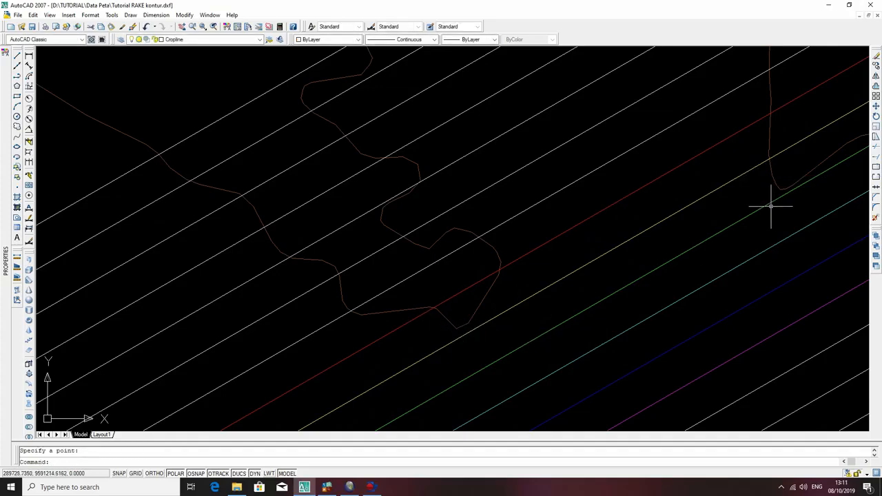
pyautogui.press('Return')
pyautogui.click(770, 159)
pyautogui.moveTo(770, 159); pyautogui.dragTo(311, 397, button='middle')
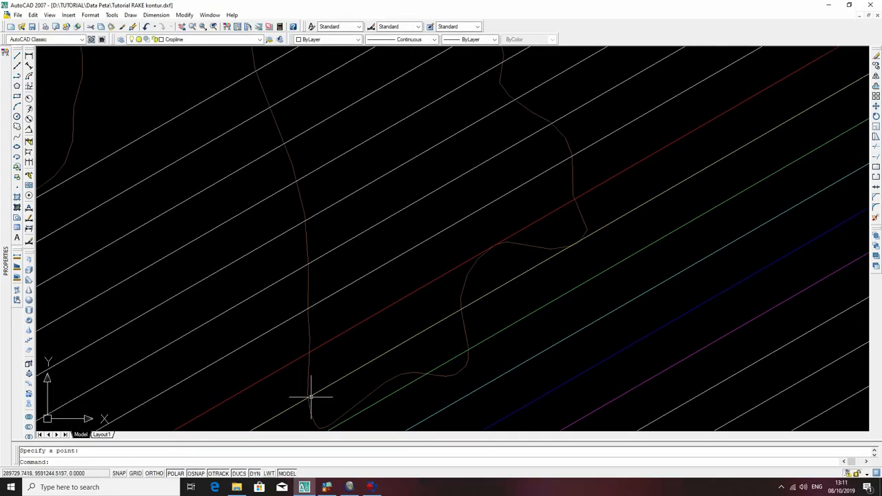
pyautogui.press('Return')
pyautogui.click(461, 310)
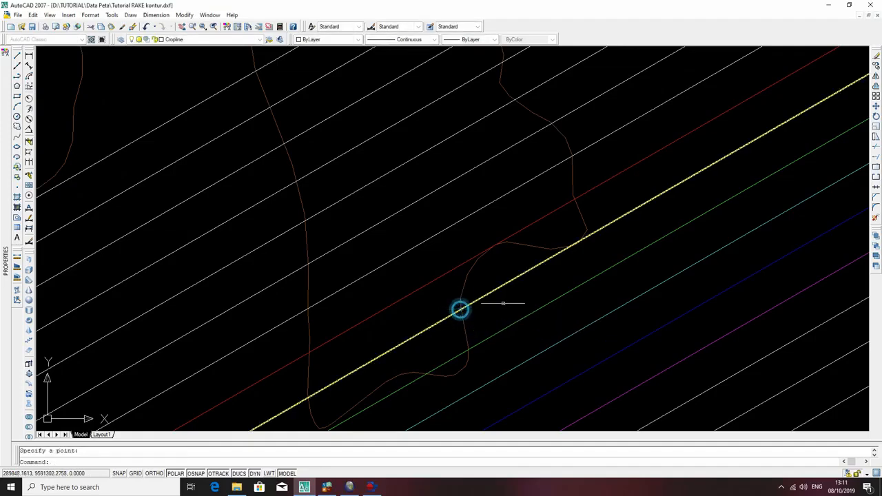
# Add a point farther northeast where the same topographic contour descends across the yellow structure contour.
pyautogui.scroll(-3, 583, 257)
pyautogui.moveTo(708, 202); pyautogui.dragTo(409, 416, button='middle')
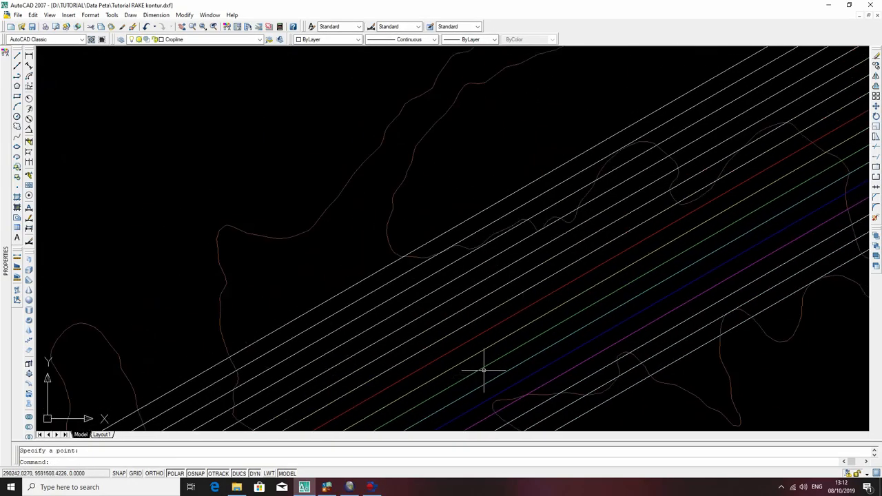
pyautogui.moveTo(752, 216); pyautogui.dragTo(517, 326, button='middle')
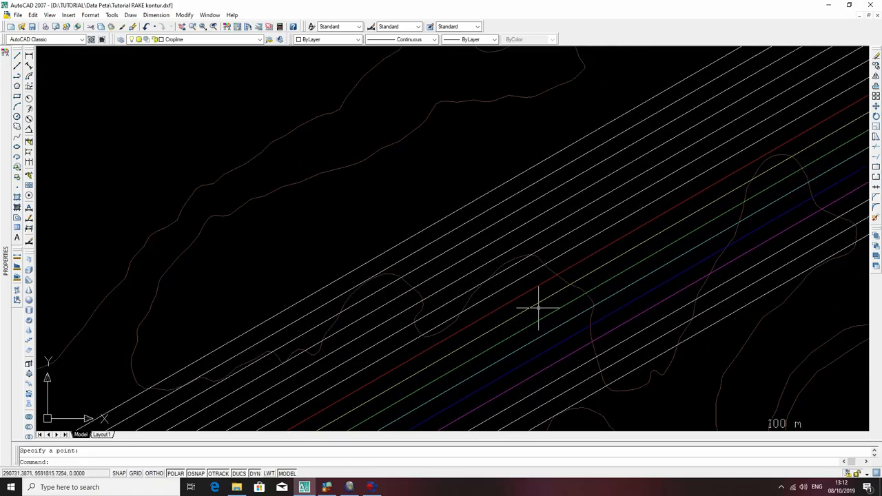
pyautogui.write('po')
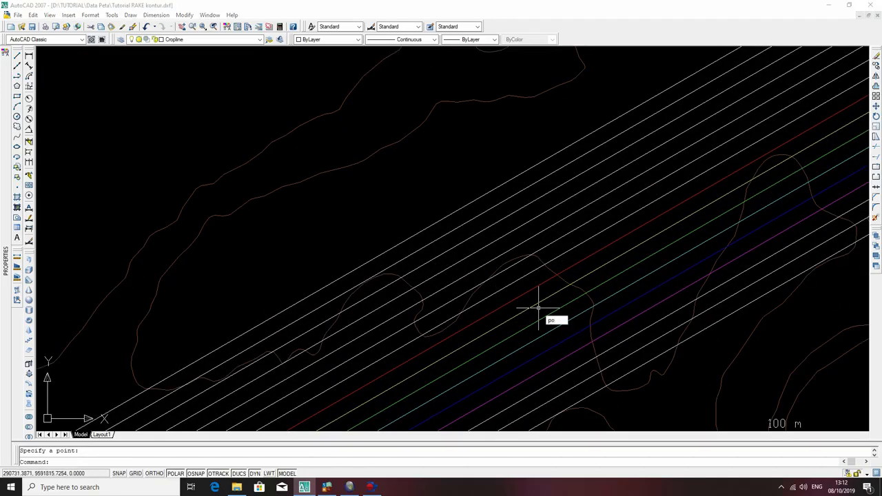
pyautogui.press('Return')
pyautogui.click(571, 283)
# Mark both crossings of the yellow structure contour with the rounded contour loop west of the 120 m label as points.
pyautogui.moveTo(678, 230); pyautogui.dragTo(487, 370, button='middle')
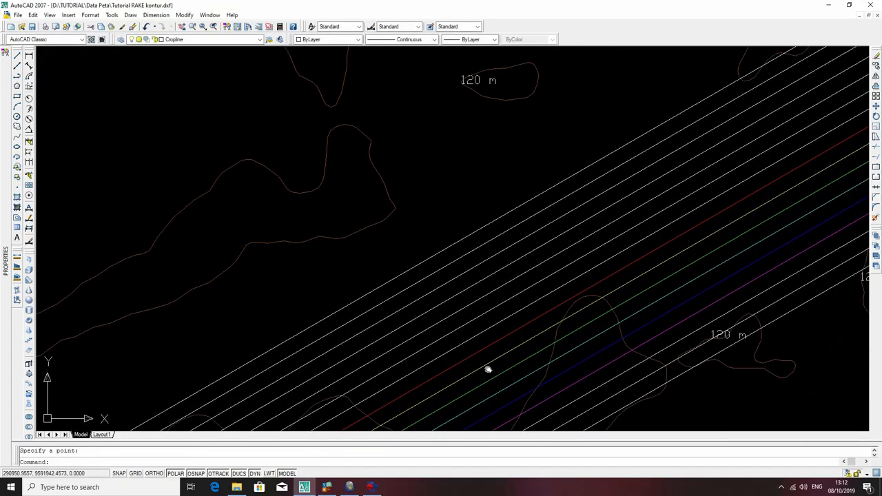
pyautogui.write('po')
pyautogui.press('Return')
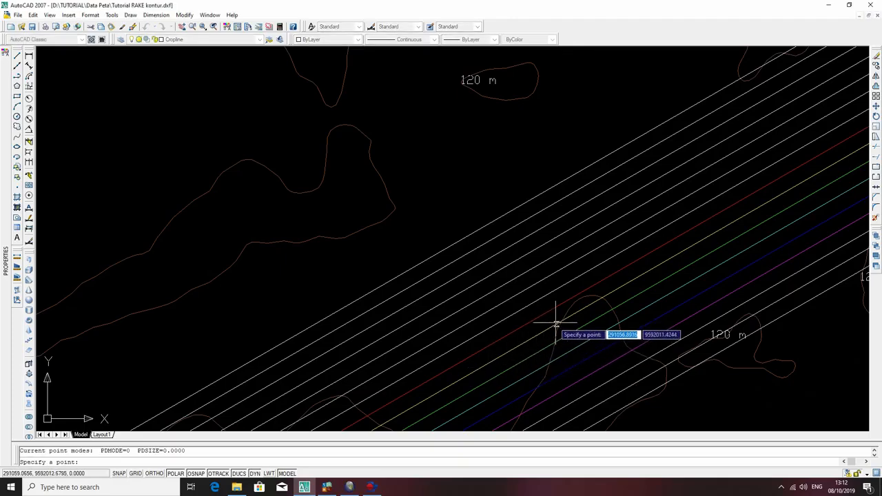
pyautogui.click(561, 317)
pyautogui.write('po')
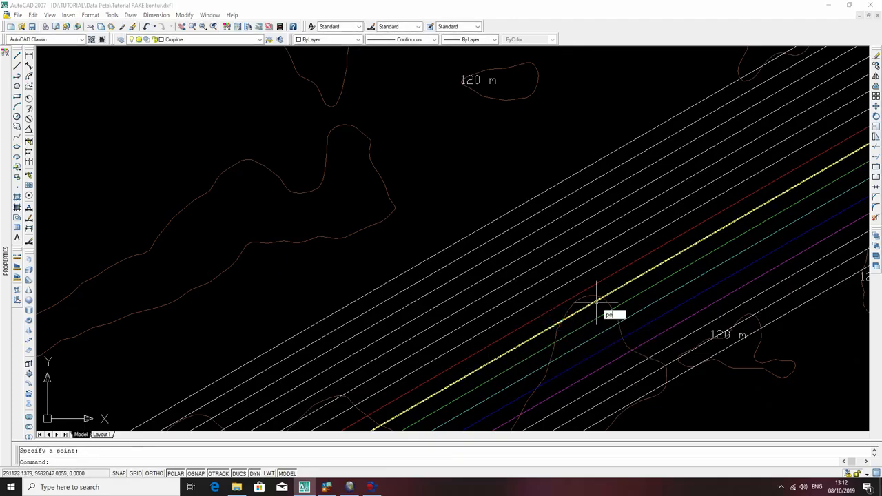
pyautogui.press('Return')
pyautogui.scroll(3, 603, 299)
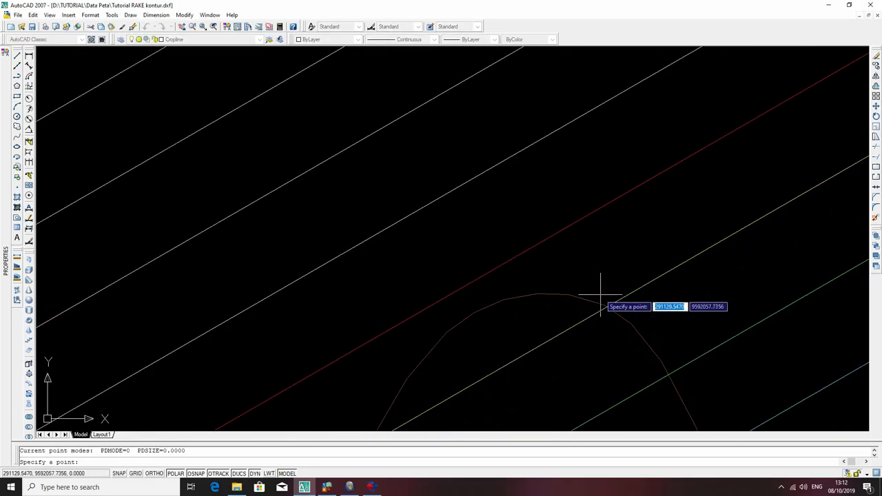
pyautogui.scroll(2, 604, 308)
pyautogui.scroll(2, 605, 309)
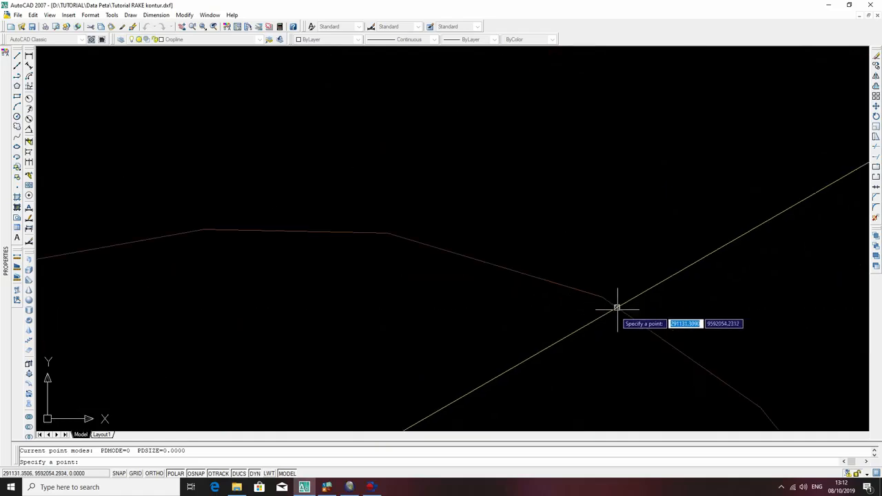
pyautogui.click(616, 308)
# Place two points where the 100 m topographic contour crosses the green structure contour just below the map's northern border.
pyautogui.scroll(-5, 626, 307)
pyautogui.scroll(-5, 644, 309)
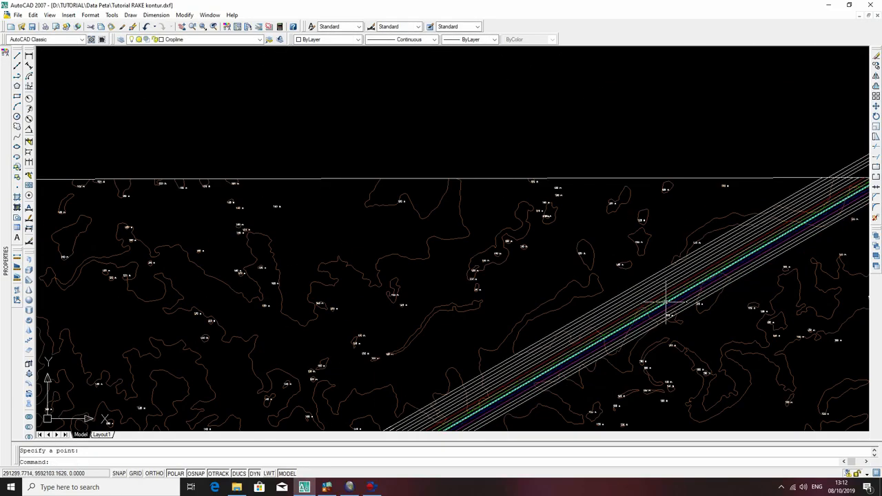
pyautogui.moveTo(745, 257)
pyautogui.mouseDown(button='middle')
pyautogui.moveTo(754, 258)
pyautogui.moveTo(524, 401)
pyautogui.moveTo(528, 378)
pyautogui.mouseUp(button='middle')
pyautogui.scroll(4, 549, 363)
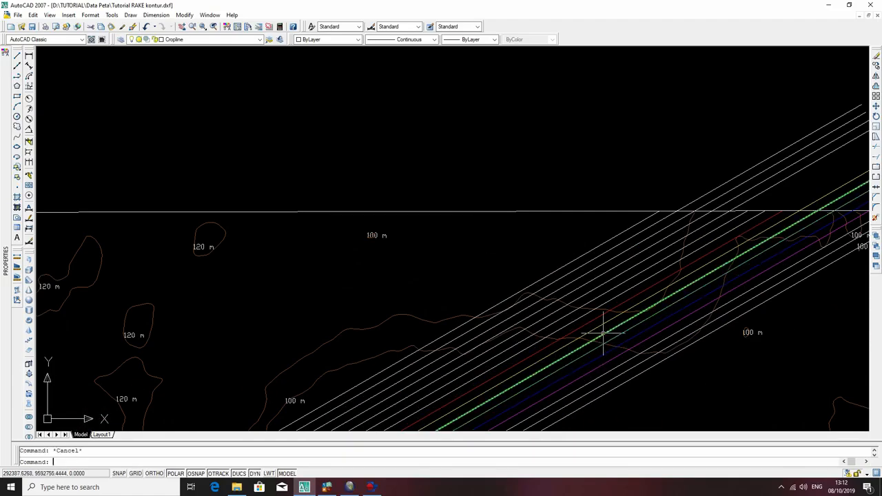
pyautogui.write('po')
pyautogui.press('Return')
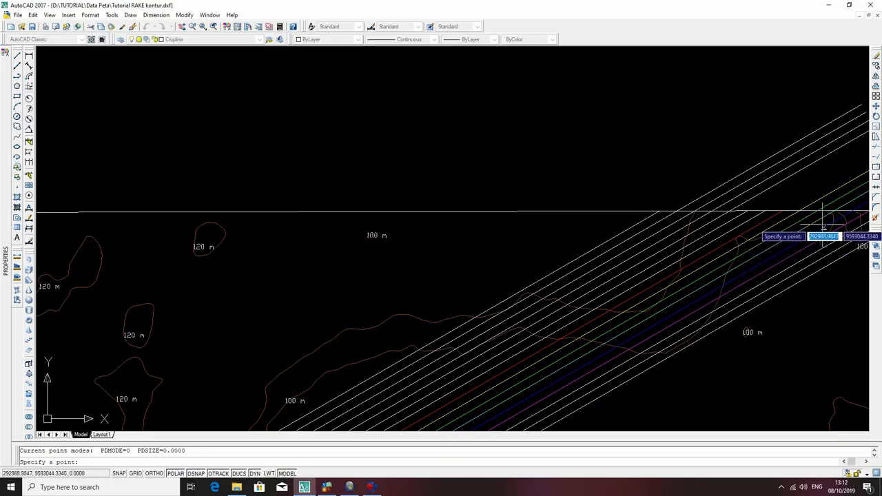
pyautogui.scroll(5, 770, 238)
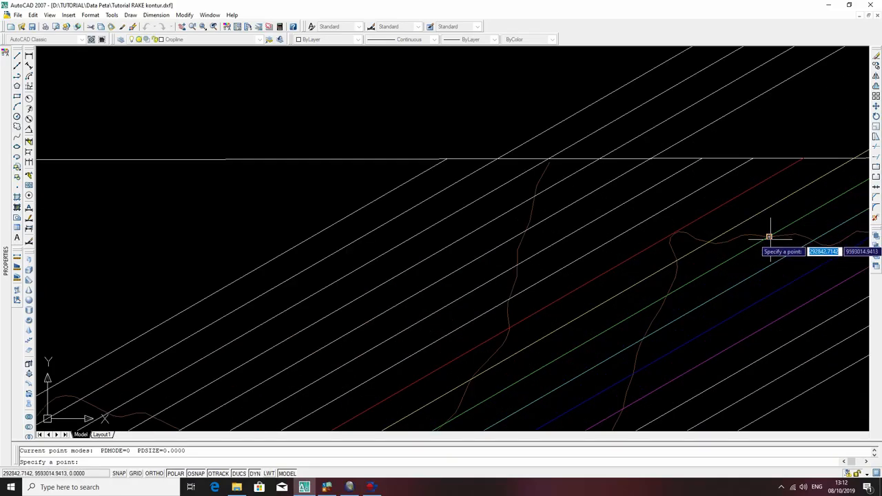
pyautogui.click(769, 237)
pyautogui.write('p')
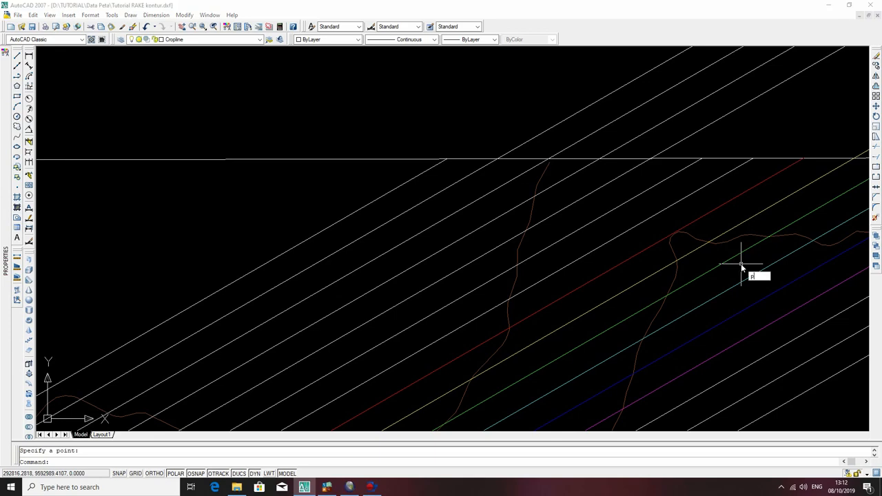
pyautogui.press('Return')
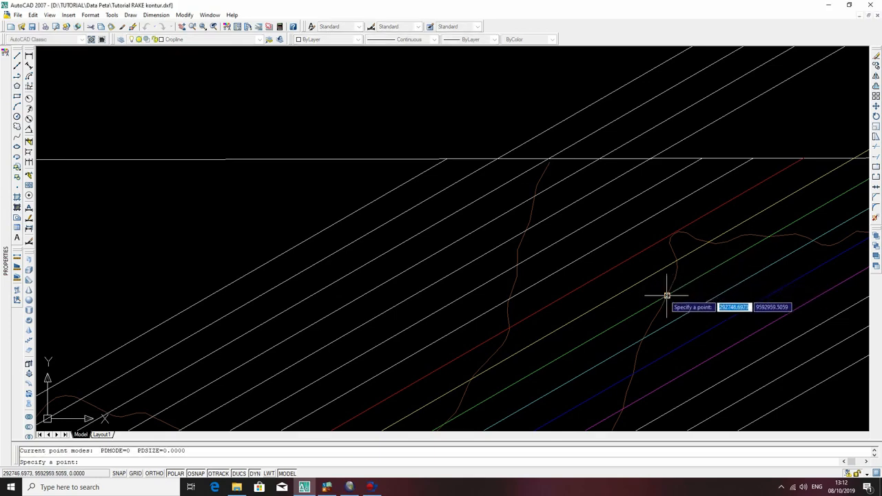
pyautogui.click(666, 296)
# Place three more points southwest of there where the 100 m contour crosses the green structure contour.
pyautogui.moveTo(635, 333); pyautogui.dragTo(742, 178, button='middle')
pyautogui.write('po')
pyautogui.press('Return')
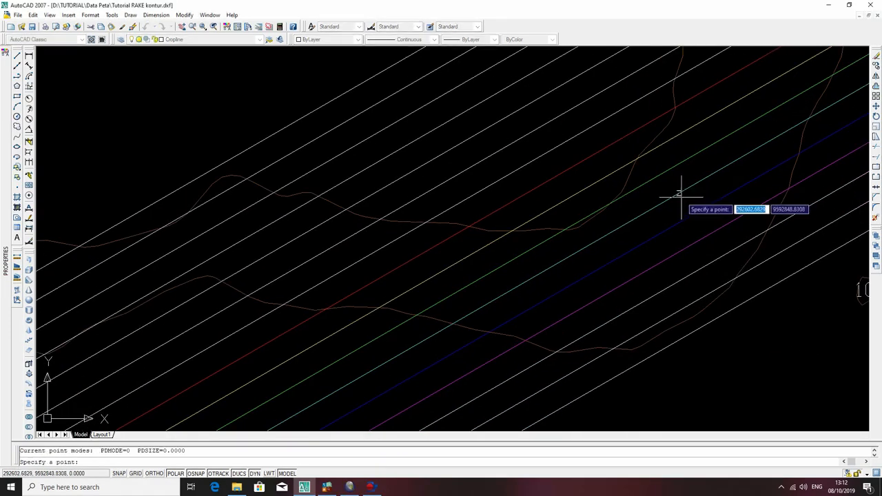
pyautogui.click(612, 201)
pyautogui.write('po')
pyautogui.press('Return')
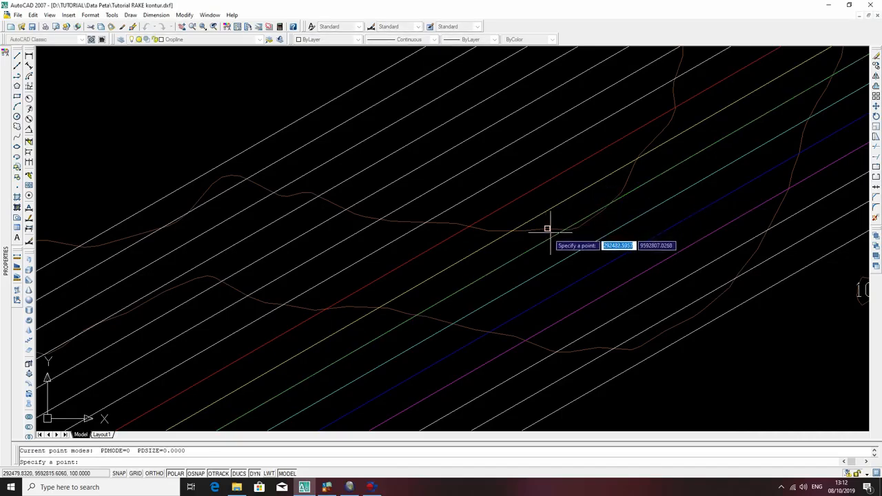
pyautogui.click(563, 230)
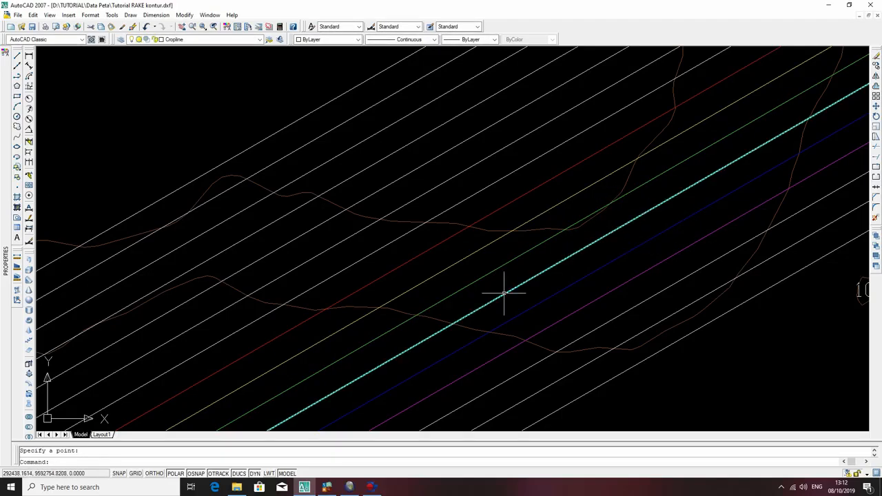
pyautogui.write('po')
pyautogui.press('Return')
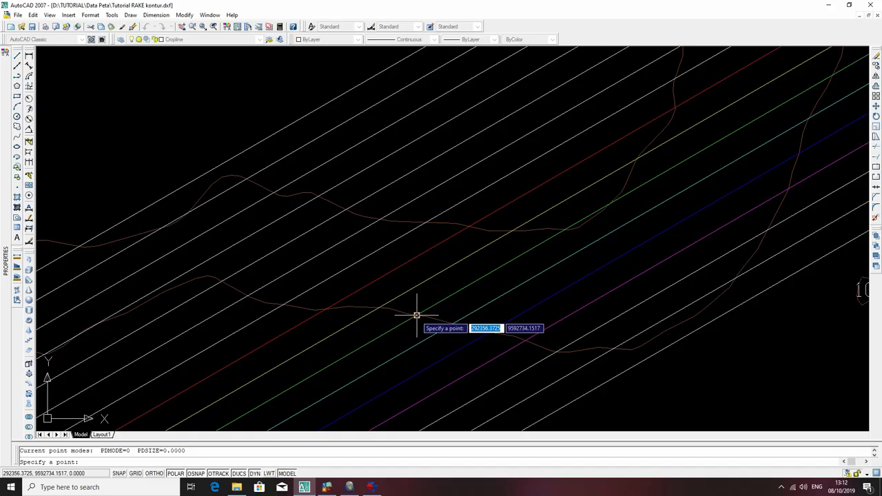
pyautogui.click(416, 316)
# Turn off every layer except Cropline to isolate the placed intersection points.
pyautogui.scroll(-6, 416, 315)
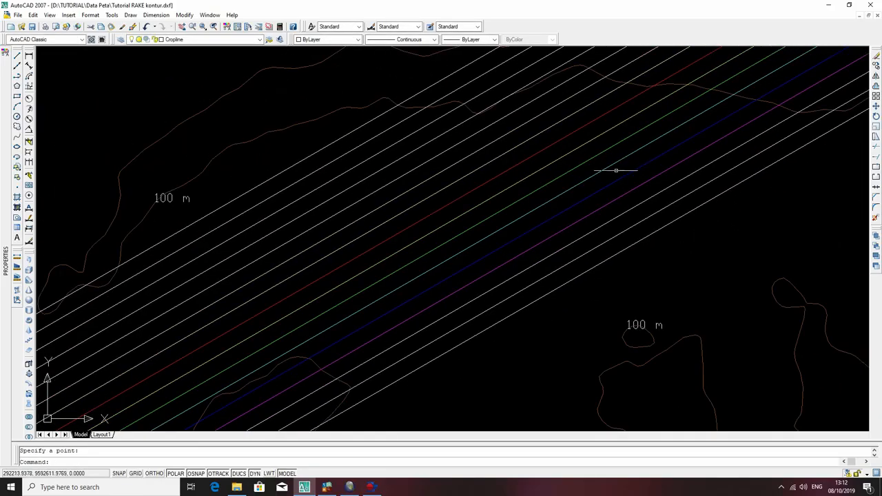
pyautogui.moveTo(522, 226)
pyautogui.mouseDown(button='middle')
pyautogui.moveTo(644, 162)
pyautogui.moveTo(701, 106)
pyautogui.mouseUp(button='middle')
pyautogui.scroll(-4, 645, 114)
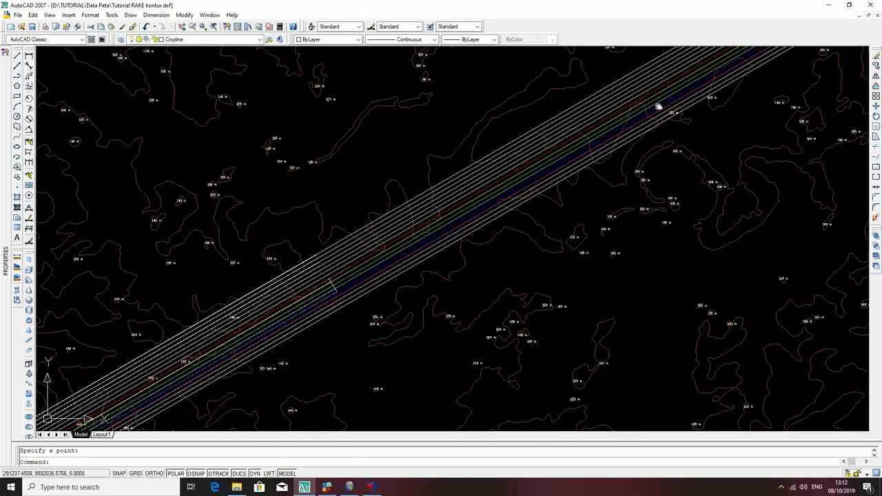
pyautogui.moveTo(345, 269); pyautogui.dragTo(499, 206, button='middle')
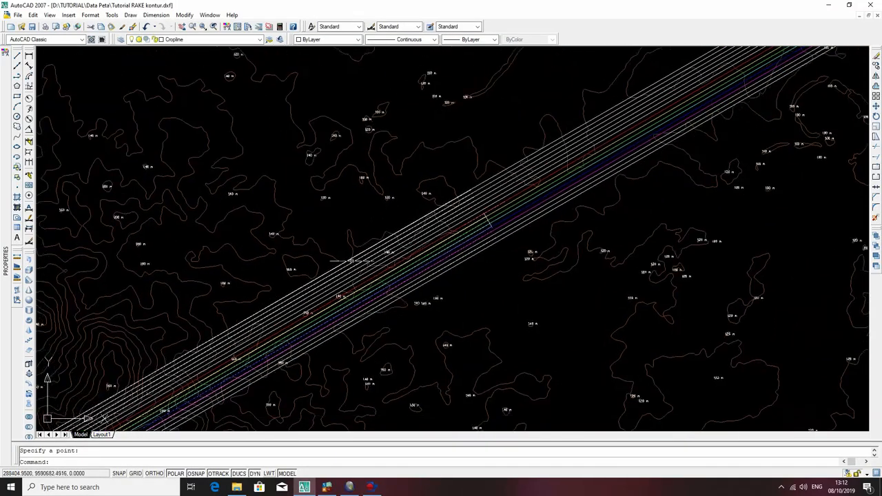
pyautogui.scroll(-3, 695, 208)
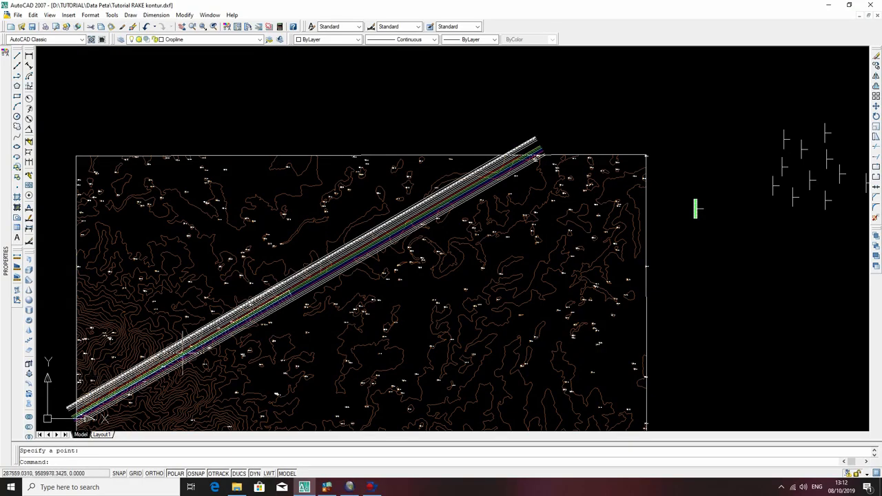
pyautogui.scroll(3, 237, 295)
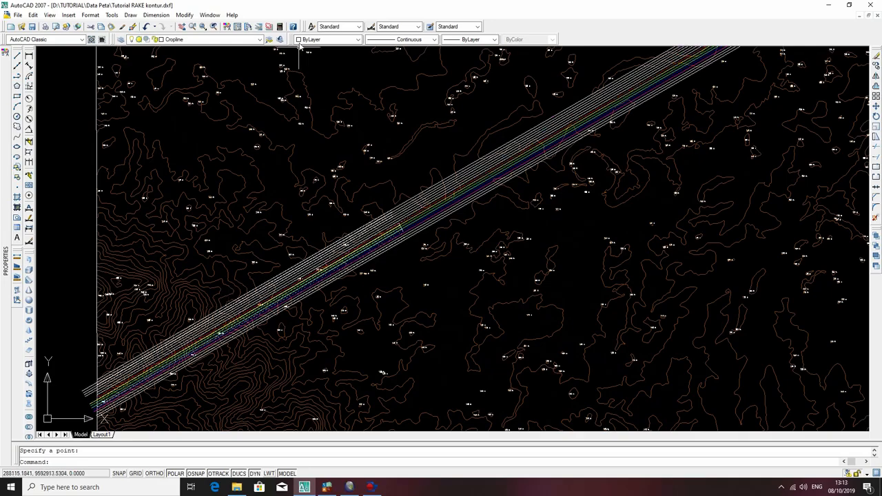
pyautogui.click(260, 39)
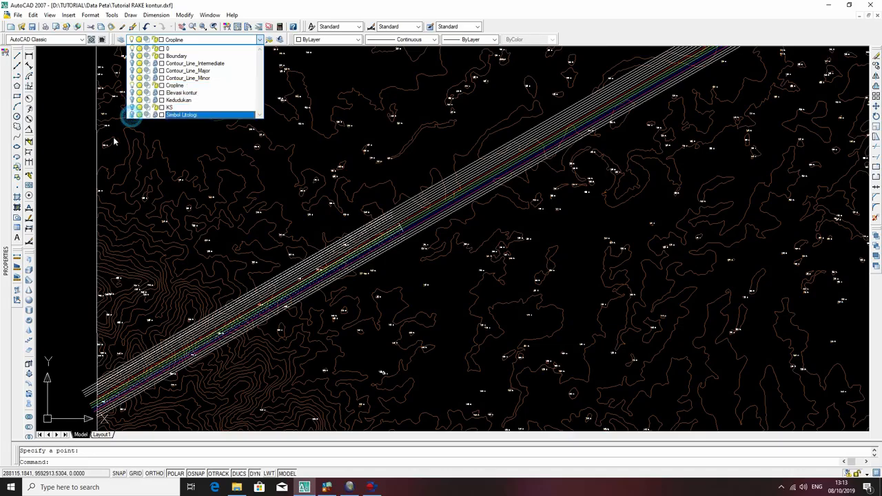
pyautogui.click(69, 175)
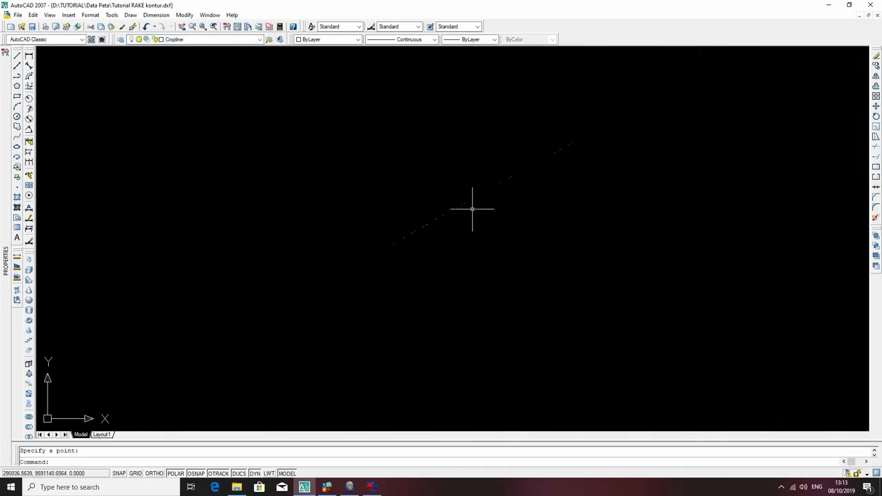
pyautogui.moveTo(497, 226); pyautogui.dragTo(483, 244, button='middle')
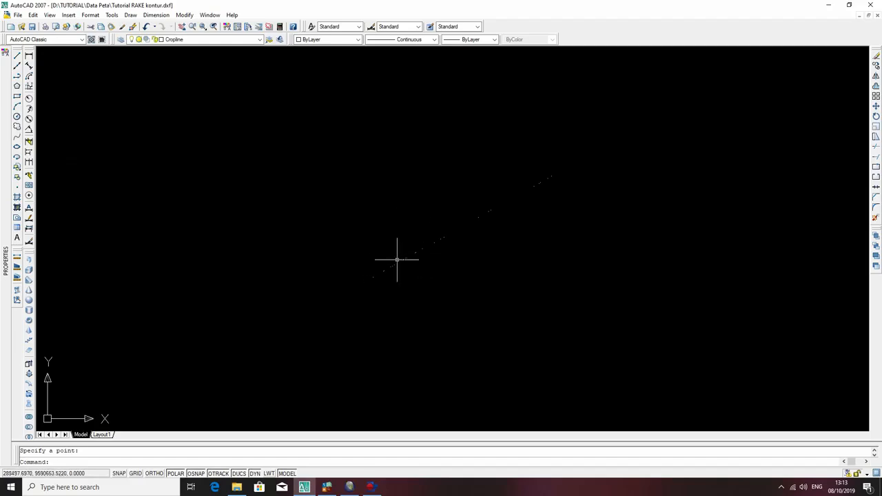
# Turn the topographic contour line layers back on alongside the Cropline points.
pyautogui.click(251, 39)
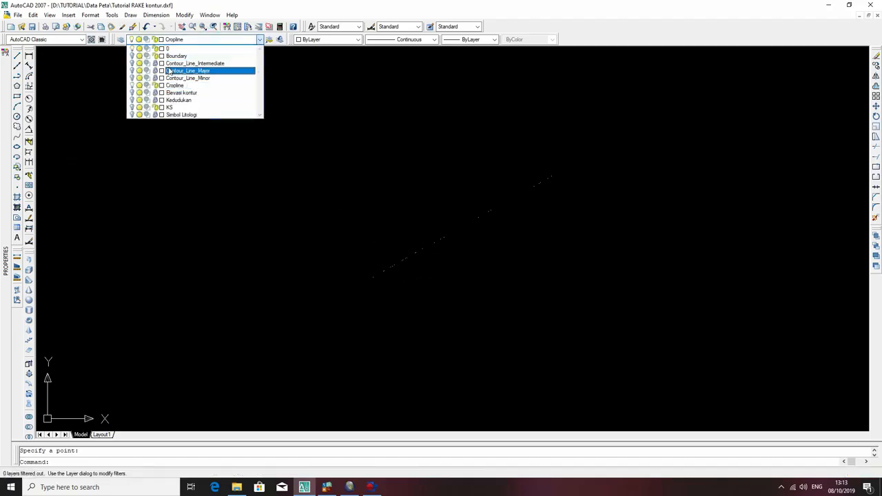
pyautogui.click(132, 65)
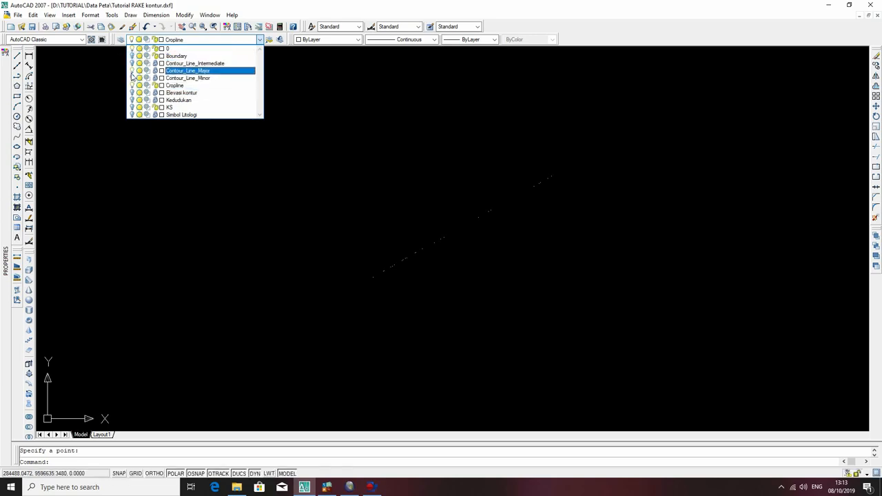
pyautogui.click(131, 77)
pyautogui.click(95, 101)
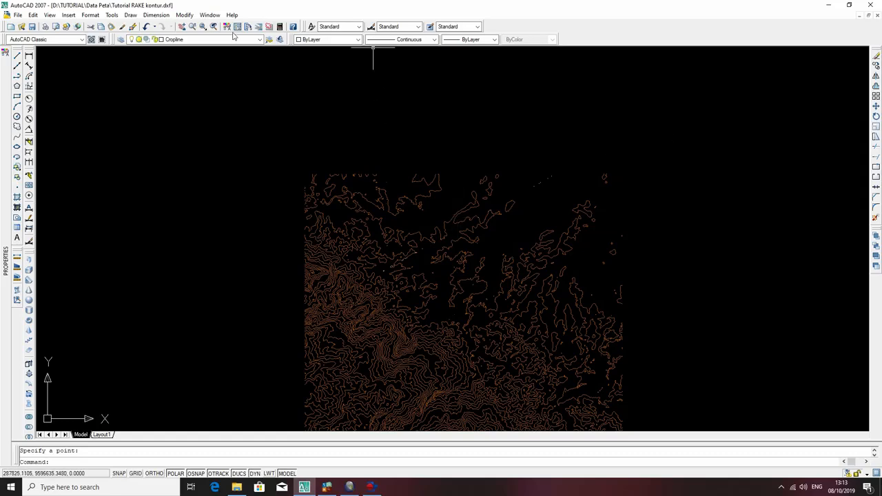
# Display the KS layer and inspect how its structure contours cross the topographic contours around the marked intersections.
pyautogui.click(187, 40)
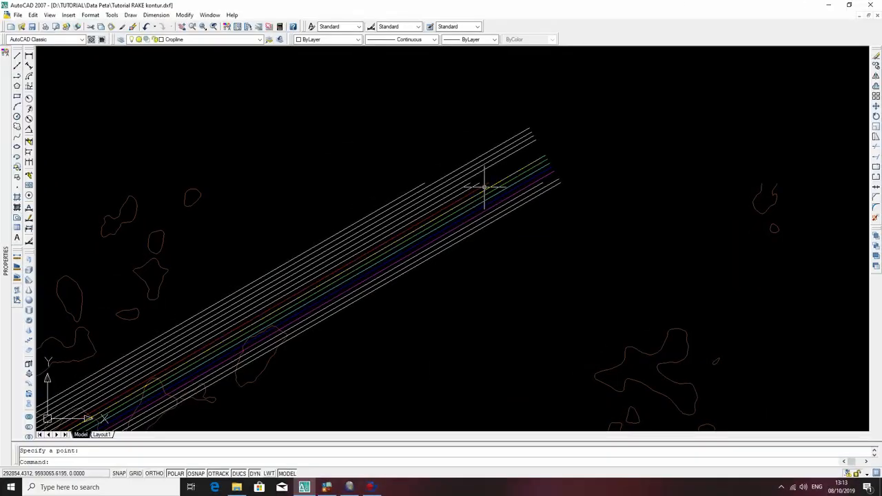
pyautogui.click(485, 187)
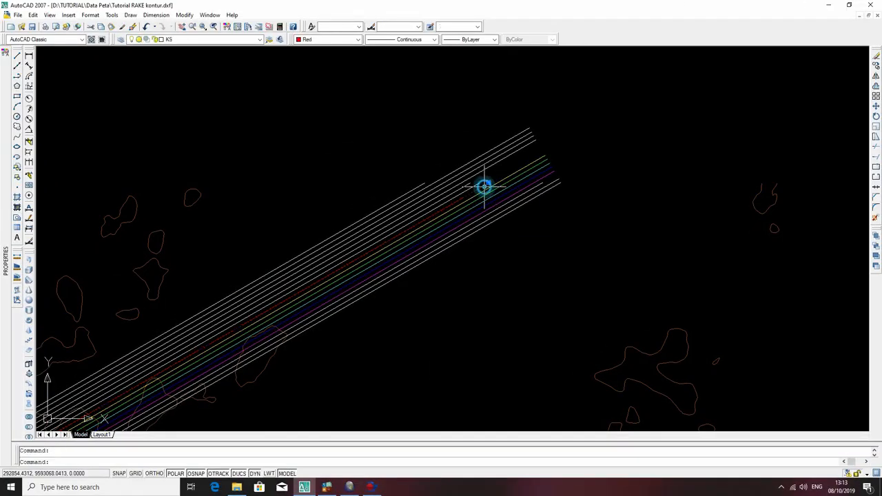
pyautogui.scroll(-3, 441, 215)
pyautogui.scroll(5, 475, 186)
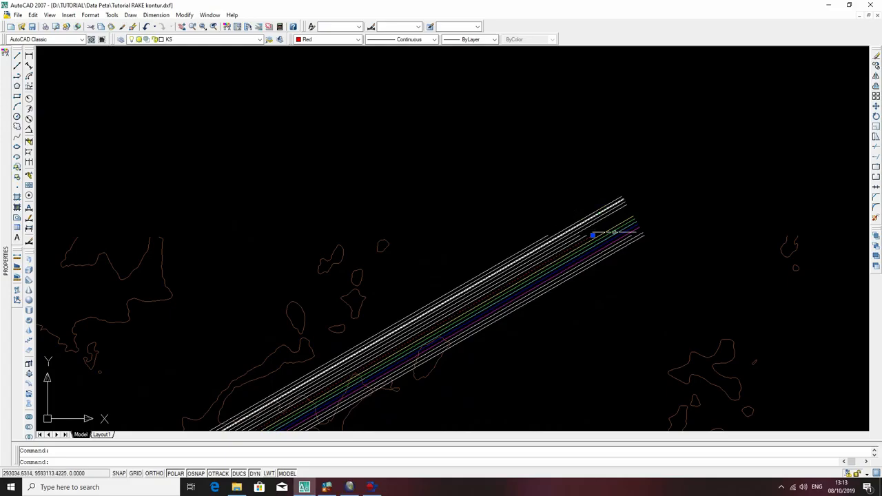
pyautogui.scroll(2, 586, 256)
pyautogui.scroll(-6, 655, 283)
pyautogui.moveTo(635, 278); pyautogui.dragTo(635, 72, button='middle')
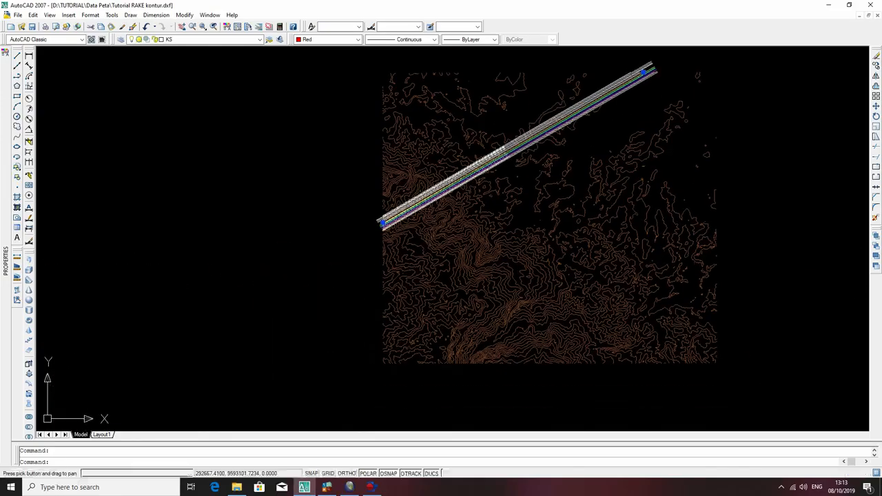
pyautogui.scroll(8, 505, 133)
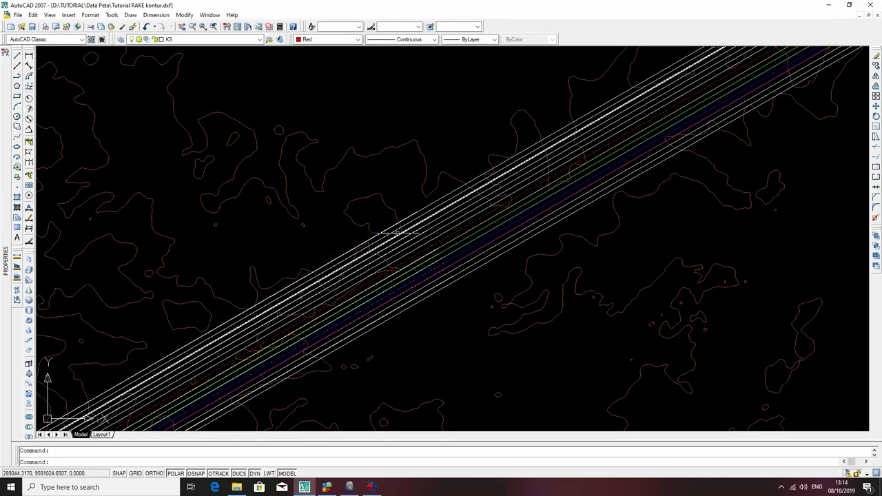
pyautogui.scroll(-2, 201, 207)
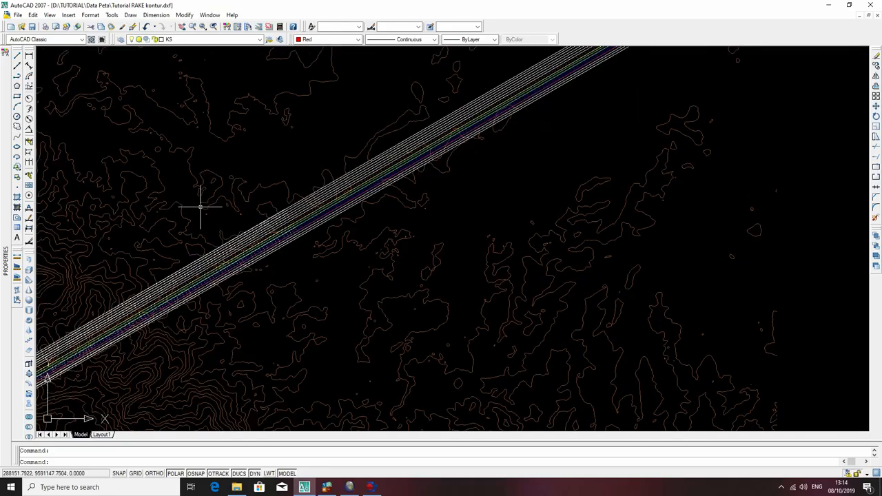
# Turn off the KS layer and the three topographic contour line layers, leaving only Cropline displayed.
pyautogui.click(203, 39)
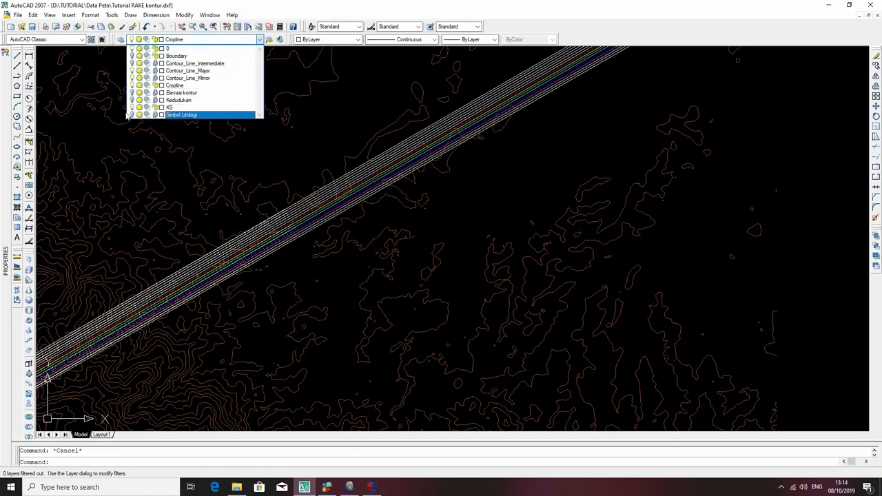
pyautogui.click(133, 113)
pyautogui.click(308, 145)
pyautogui.click(219, 39)
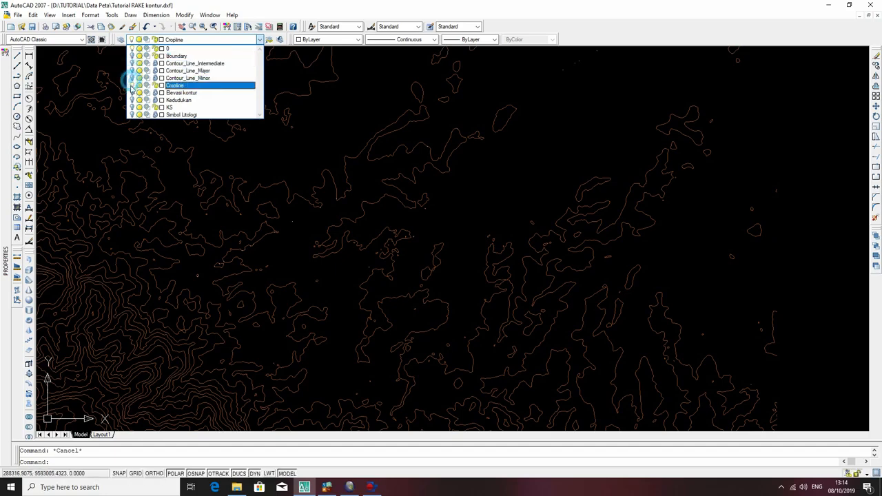
pyautogui.click(298, 150)
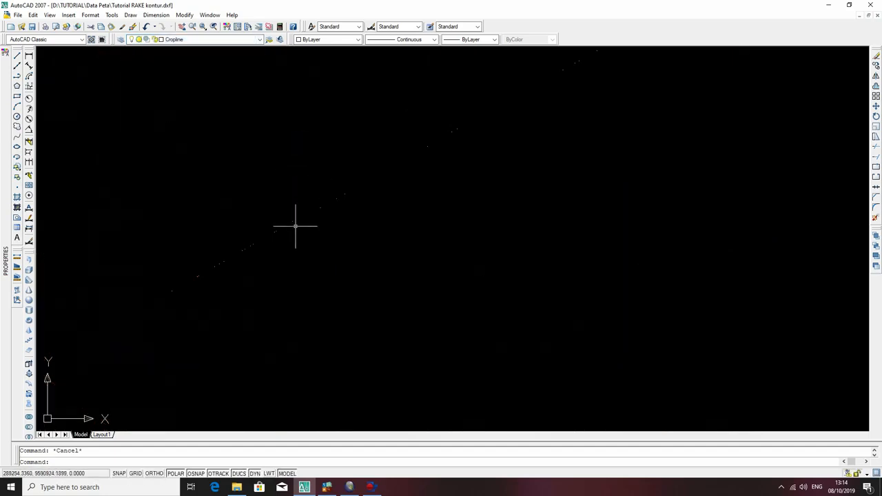
# Start a polyline on the southwesternmost Cropline point and trace it northeast through the successive intersection points.
pyautogui.write('pl')
pyautogui.press('Return')
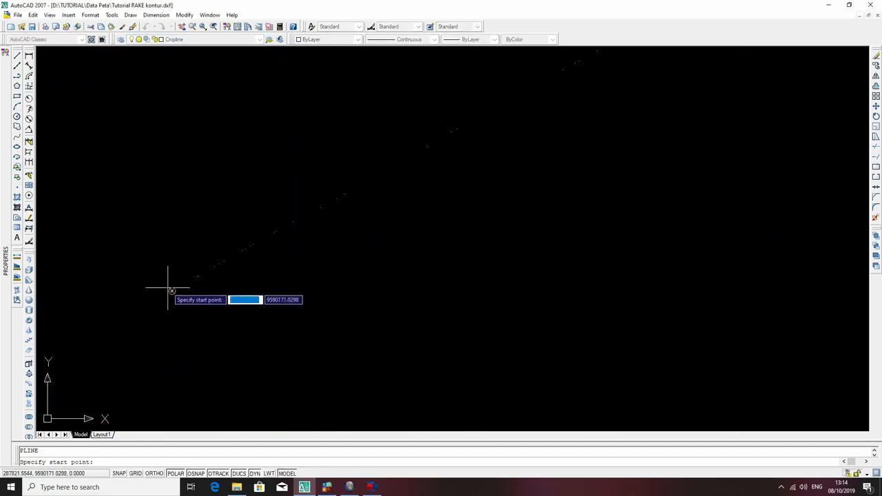
pyautogui.click(172, 297)
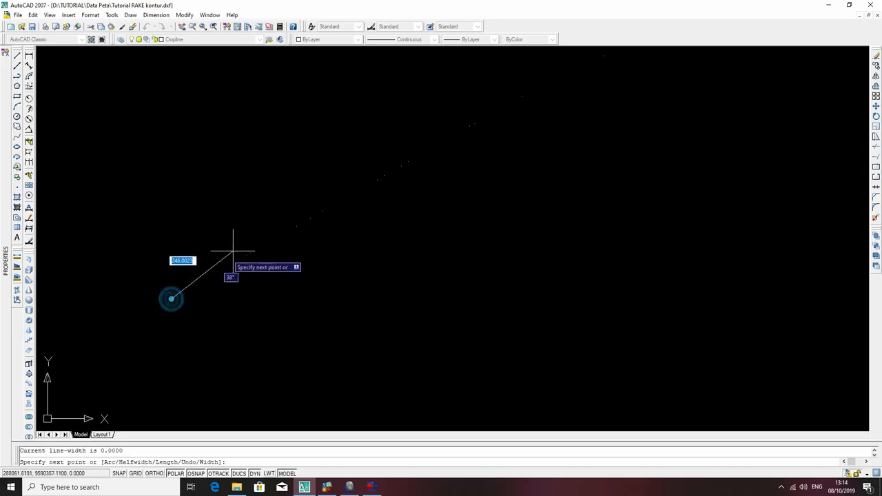
pyautogui.click(251, 252)
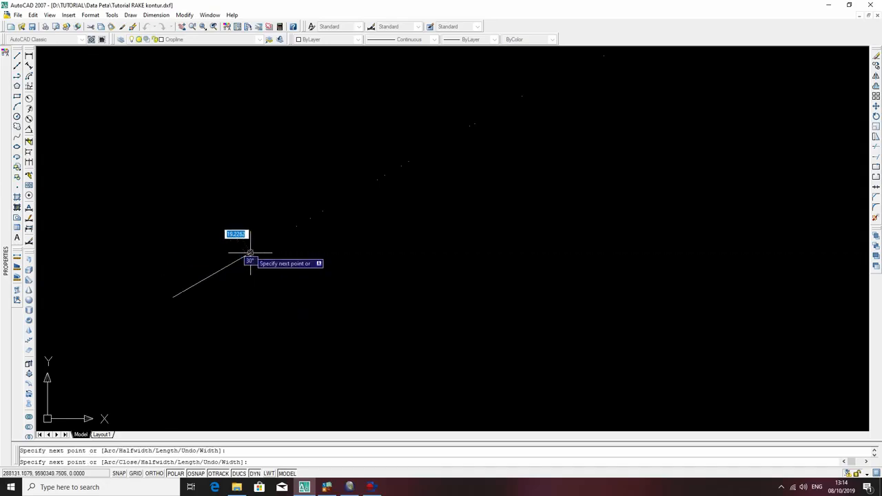
pyautogui.click(311, 218)
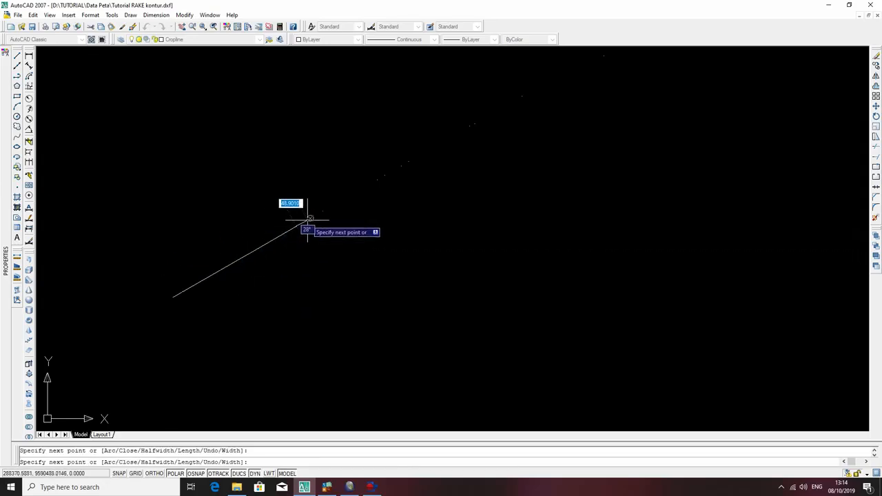
pyautogui.click(322, 211)
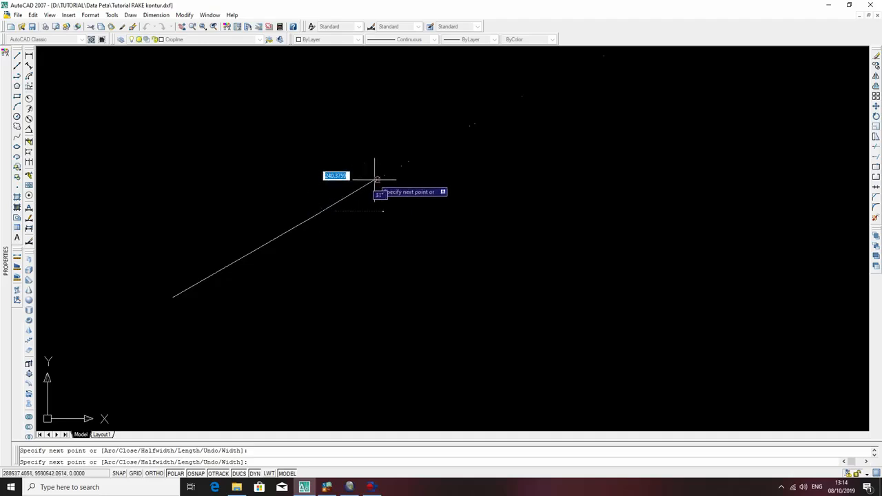
pyautogui.click(384, 175)
pyautogui.click(399, 168)
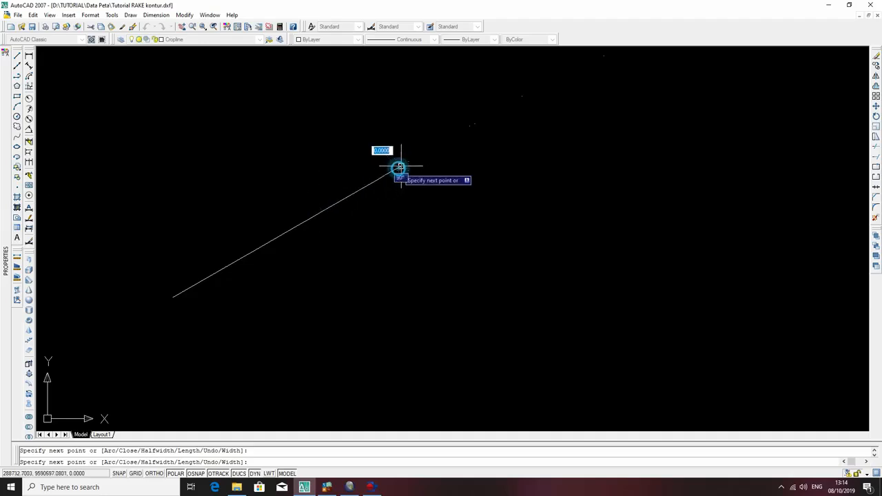
pyautogui.click(408, 161)
pyautogui.click(470, 126)
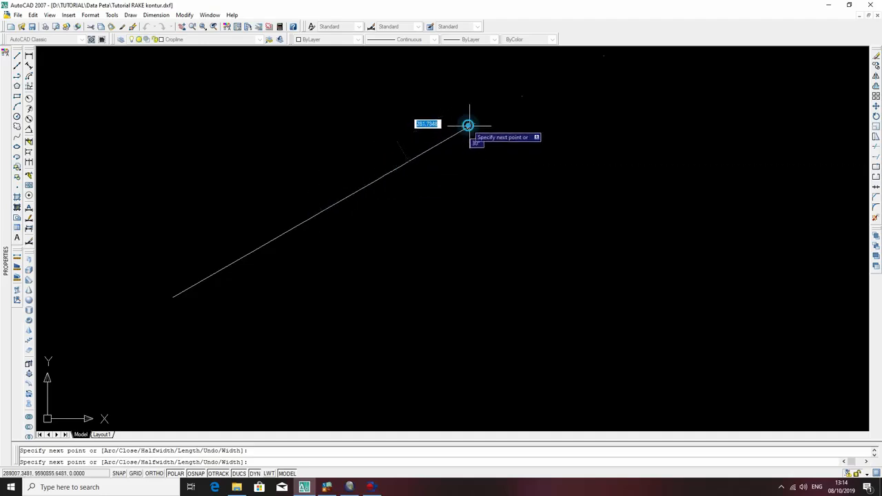
pyautogui.click(524, 97)
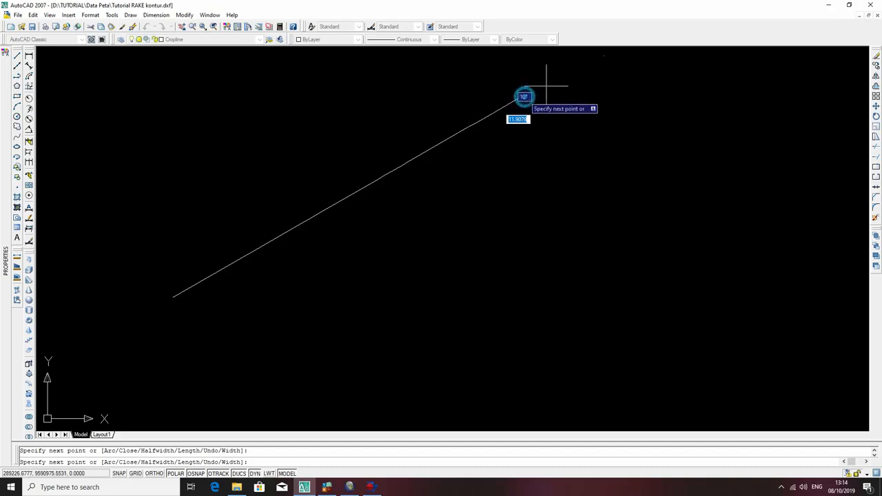
# Extend the polyline northeast through the middle group of intersection points and finish it before the remaining northeastern cluster.
pyautogui.click(601, 55)
pyautogui.scroll(-5, 622, 150)
pyautogui.moveTo(623, 150); pyautogui.dragTo(558, 269, button='middle')
pyautogui.scroll(6, 573, 233)
pyautogui.moveTo(582, 222); pyautogui.dragTo(310, 330, button='middle')
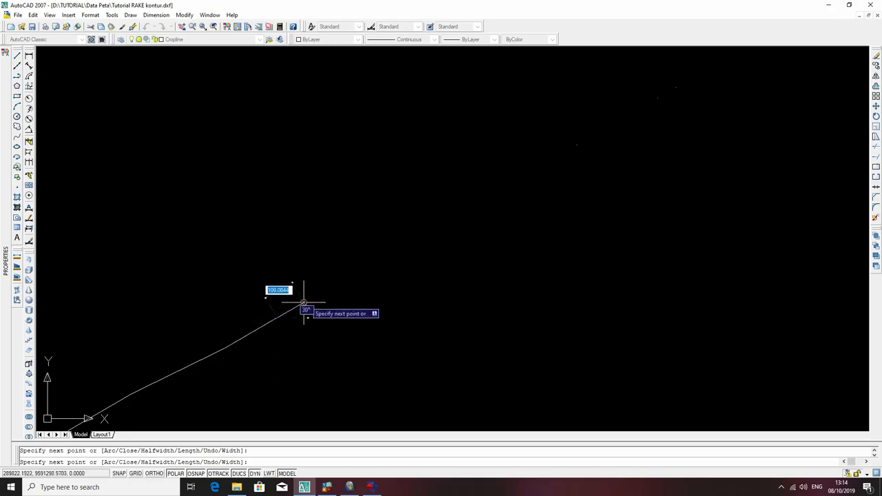
pyautogui.click(576, 145)
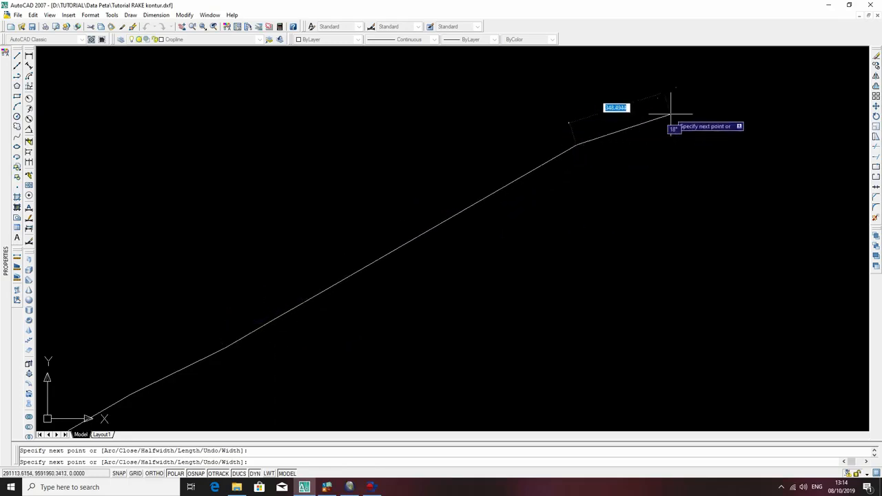
pyautogui.click(658, 97)
pyautogui.scroll(-2, 709, 136)
pyautogui.press('Return')
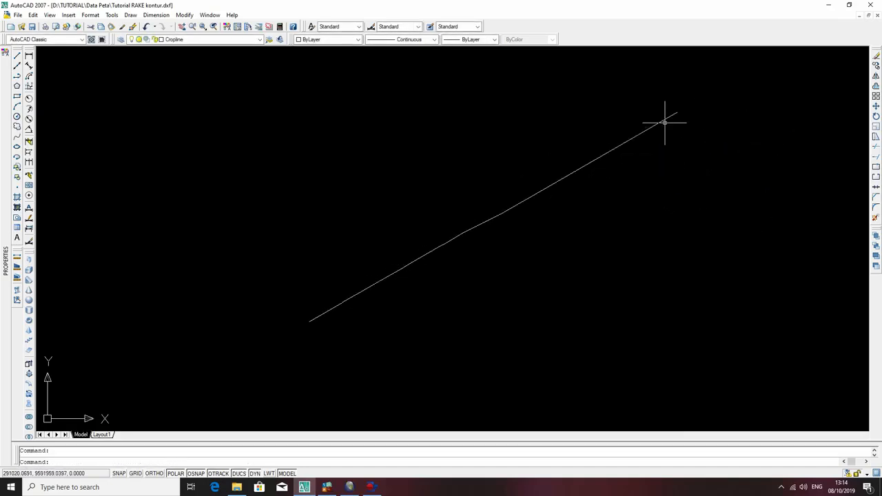
pyautogui.scroll(-3, 434, 121)
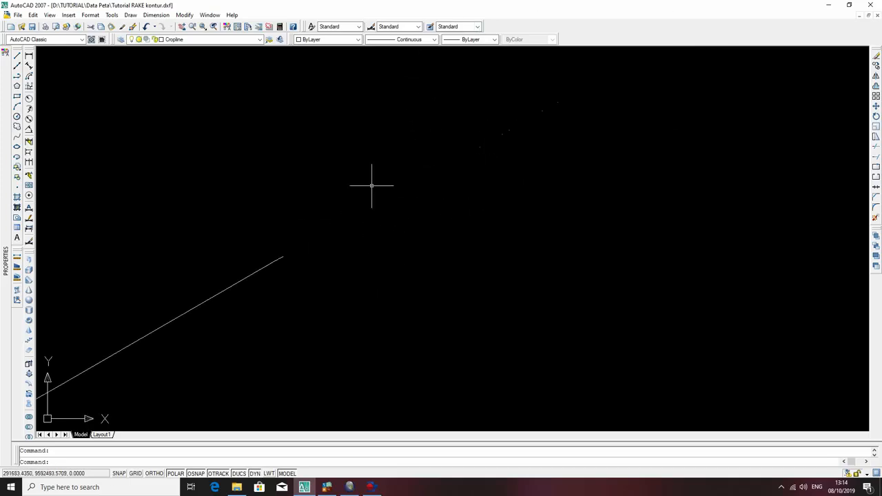
pyautogui.write('po')
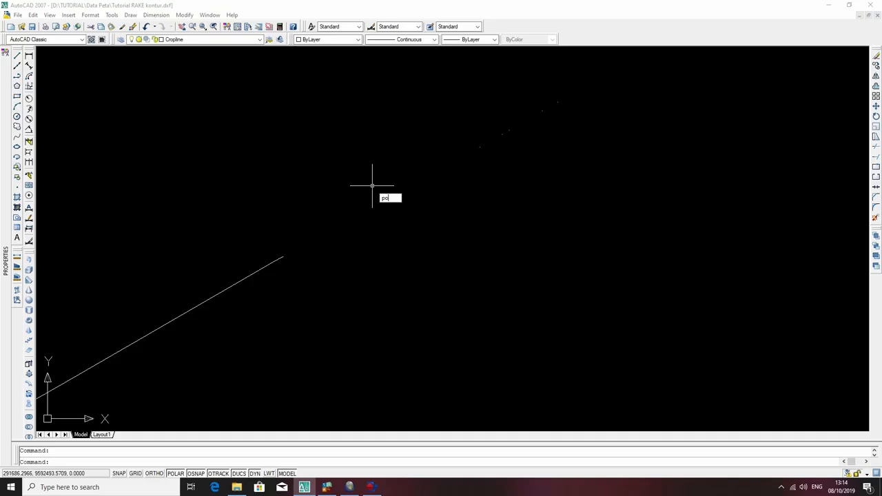
pyautogui.press('Return')
pyautogui.click(558, 104)
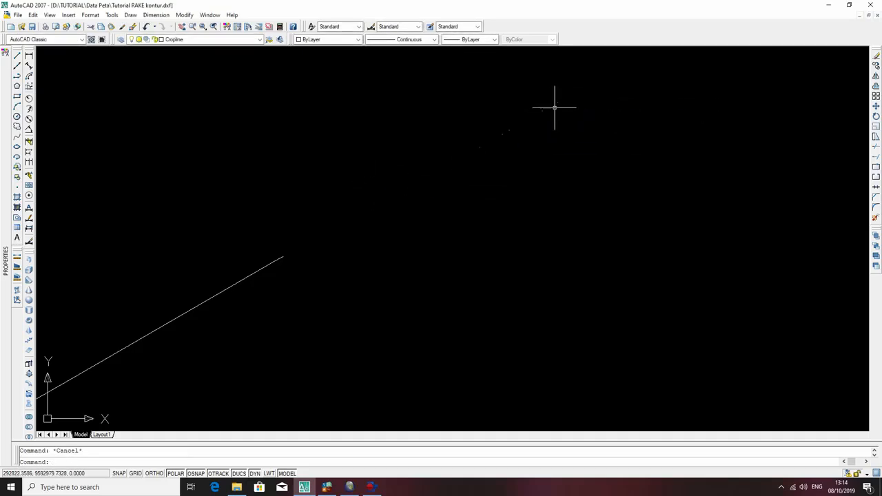
pyautogui.hotkey('ctrl', 'z')
# Draw a second polyline from the northeasternmost point through the northeastern cluster to the upper end of the first polyline.
pyautogui.write('pl')
pyautogui.press('Return')
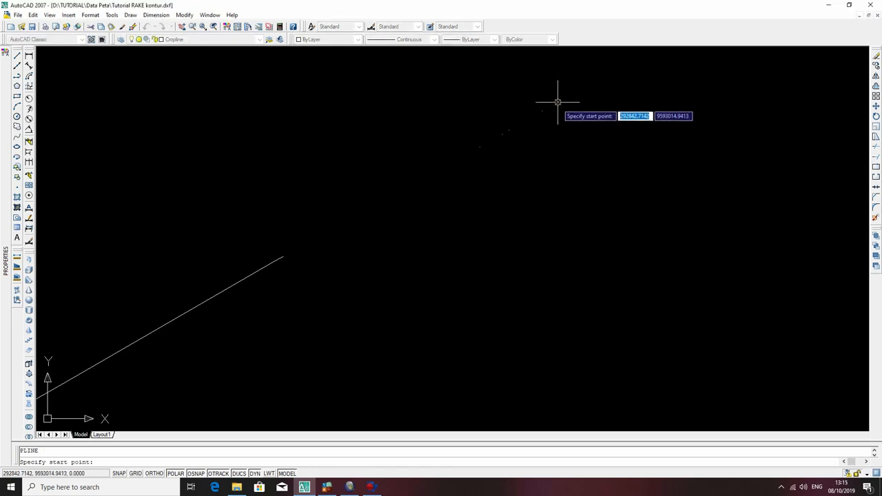
pyautogui.click(542, 133)
pyautogui.click(558, 102)
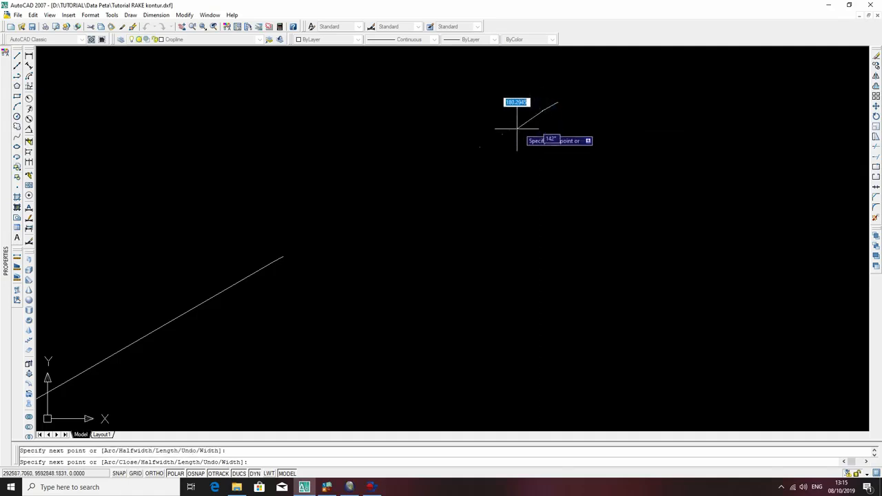
pyautogui.click(480, 135)
pyautogui.scroll(3, 272, 252)
pyautogui.scroll(3, 455, 110)
pyautogui.scroll(3, 453, 203)
pyautogui.scroll(3, 474, 116)
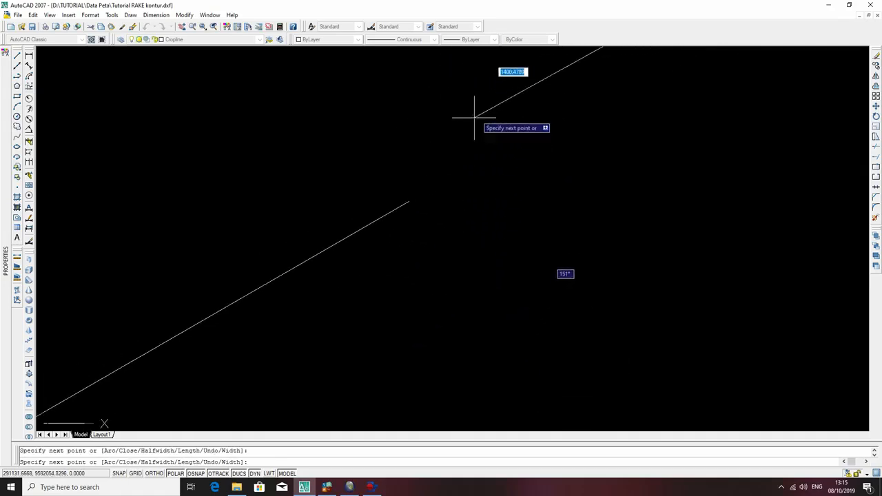
pyautogui.click(409, 201)
pyautogui.press('Escape')
pyautogui.click(575, 181)
pyautogui.press('Escape')
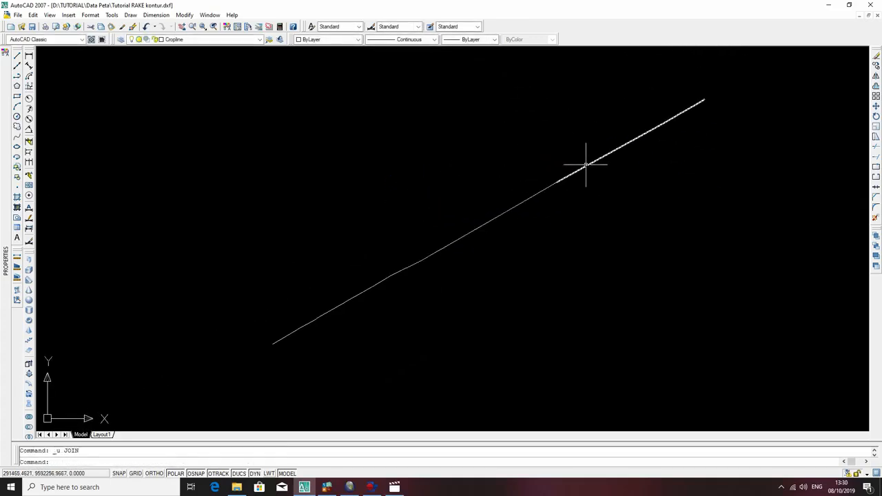
# Select both Cropline polylines and examine their shared properties, then clear the selection.
pyautogui.click(586, 166)
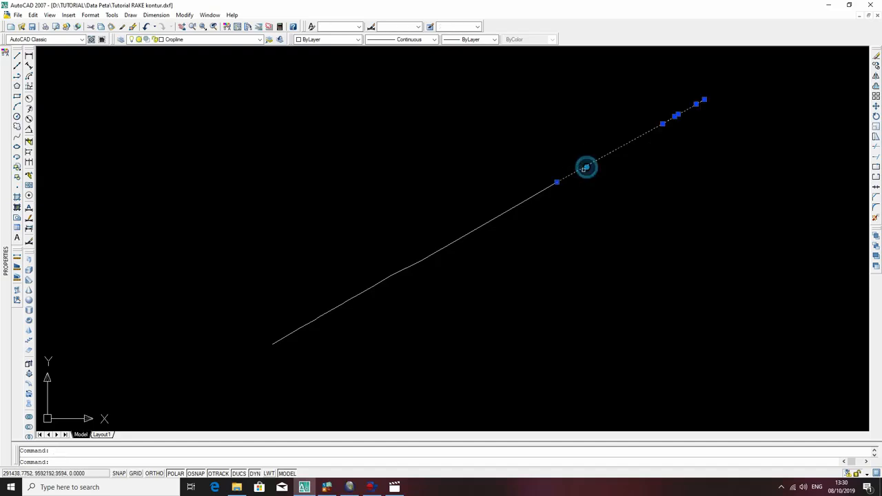
pyautogui.click(543, 190)
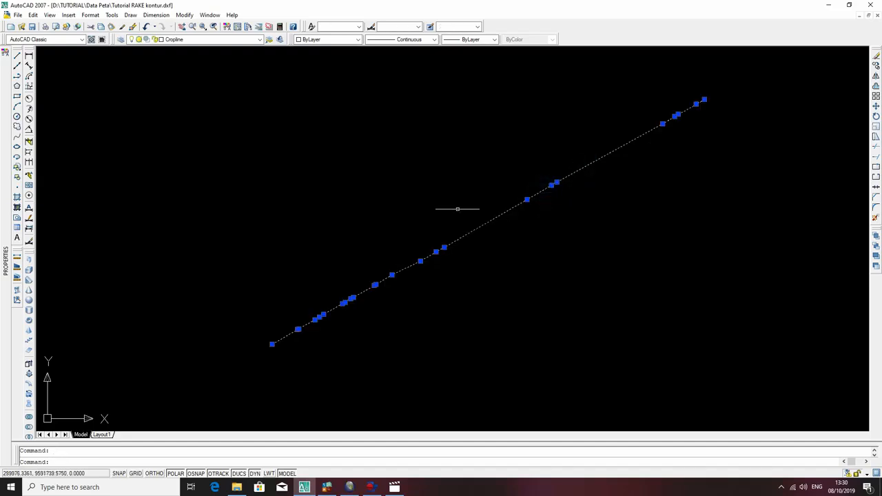
pyautogui.moveTo(2, 166)
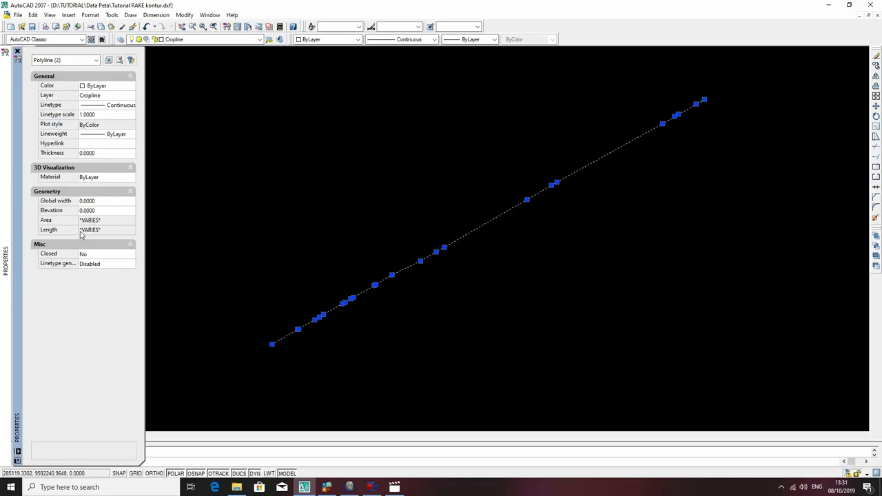
pyautogui.press('Escape')
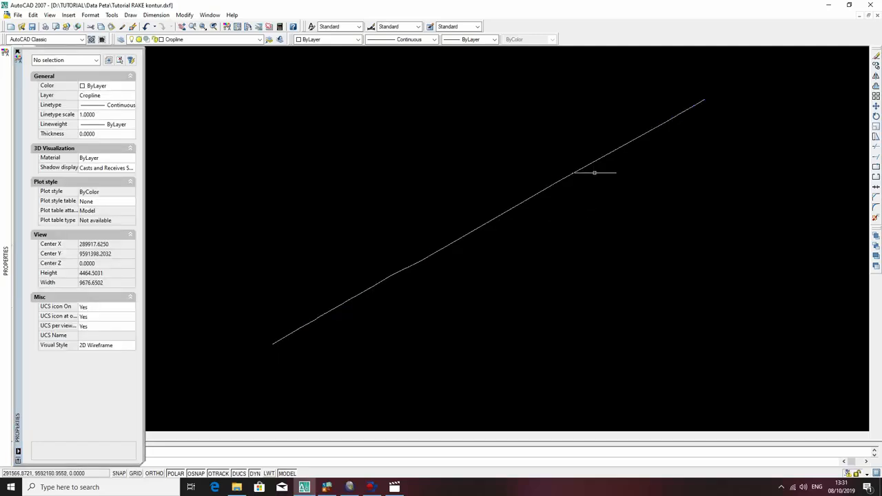
pyautogui.hotkey('ctrl', '1')
# Join the northeastern Cropline polyline with the southwestern one into a single polyline.
pyautogui.click(592, 162)
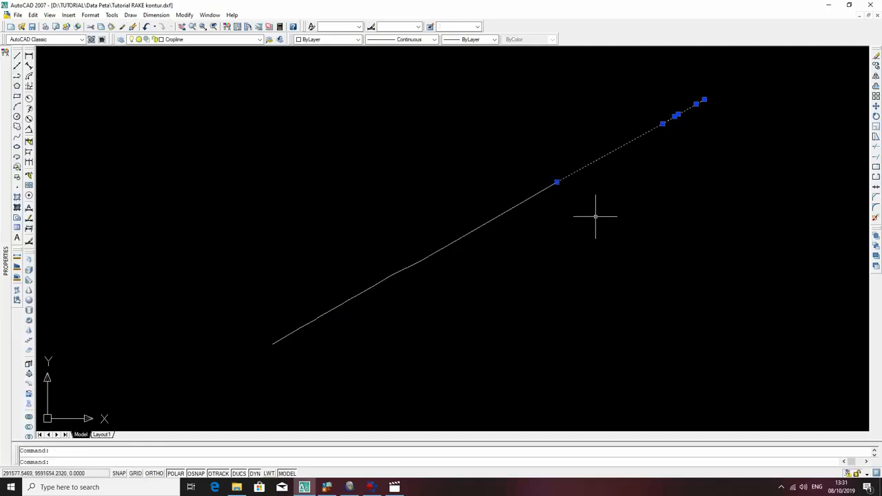
pyautogui.write('jo')
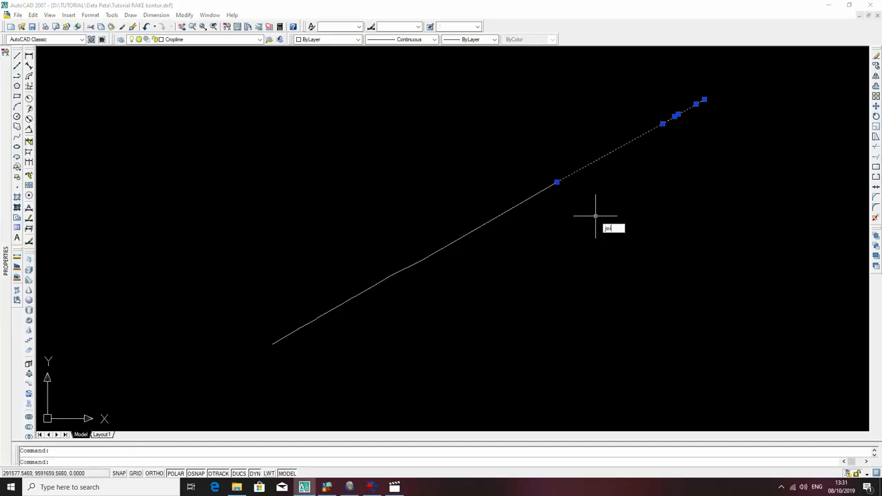
pyautogui.write('in')
pyautogui.press('Return')
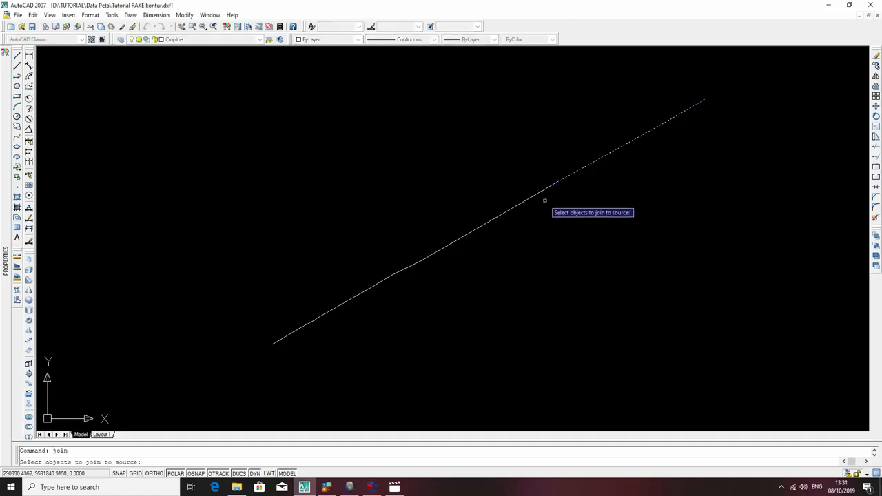
pyautogui.click(545, 188)
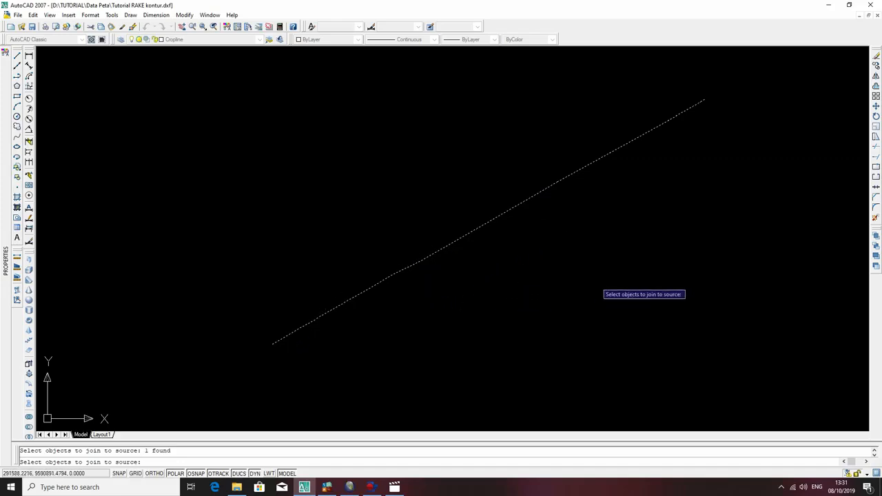
pyautogui.press('Return')
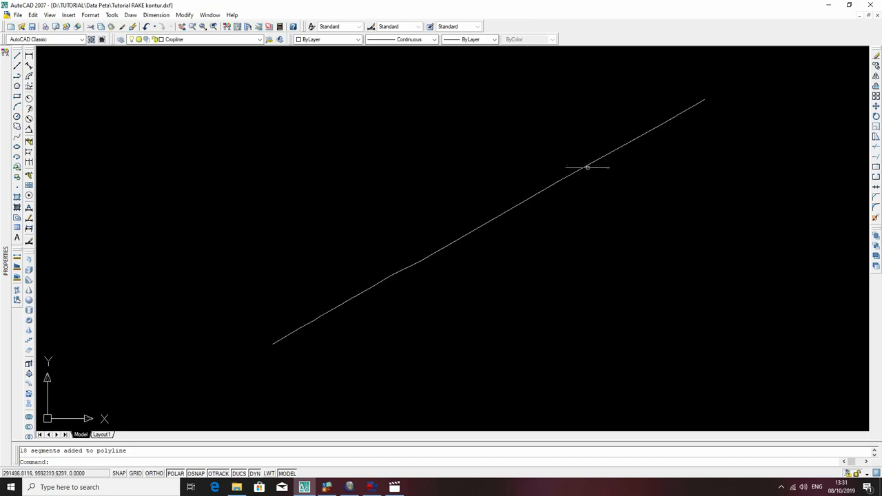
# Select the joined cropline, examine its length and other geometry properties, and clear the selection.
pyautogui.click(587, 167)
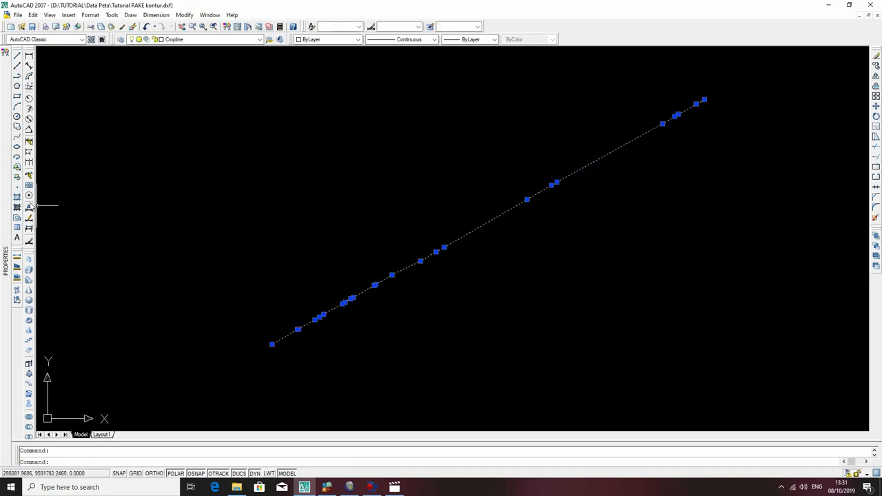
pyautogui.moveTo(2, 182)
pyautogui.moveTo(8, 223)
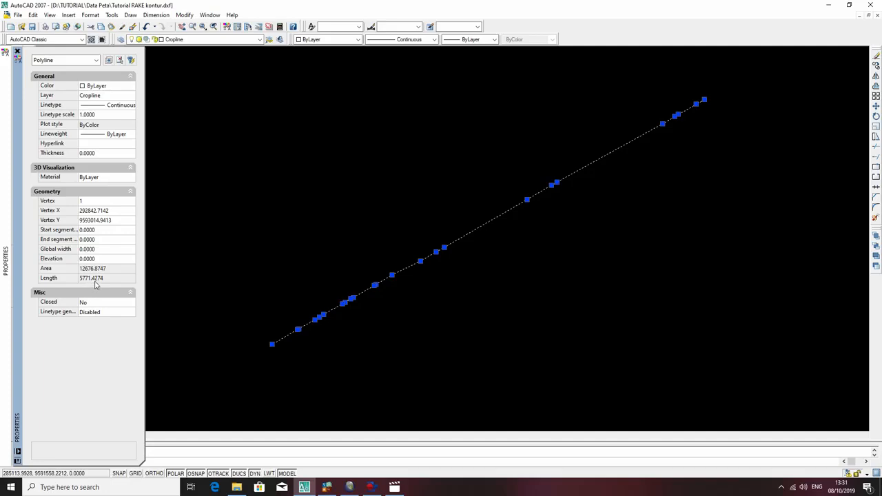
pyautogui.hotkey('ctrl', '1')
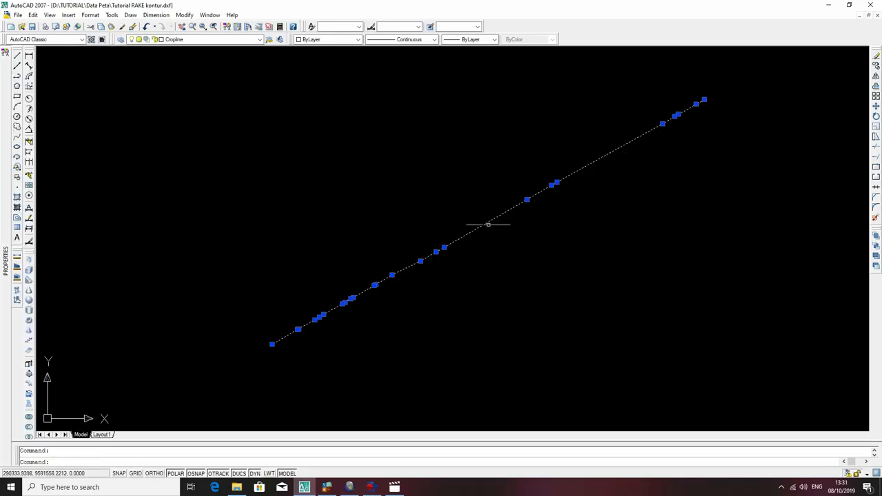
pyautogui.press('Escape')
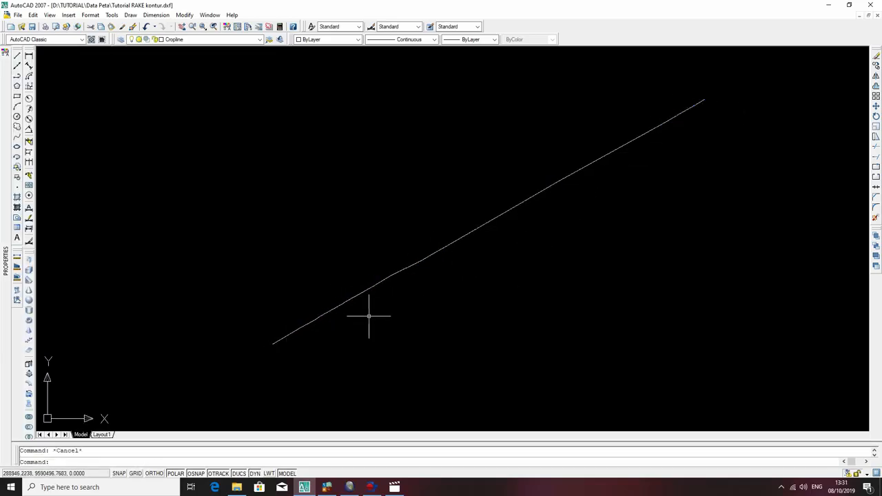
# Turn off the contour, KS and Kedudukan layers, leaving only the Cropline layer on.
pyautogui.moveTo(4, 270)
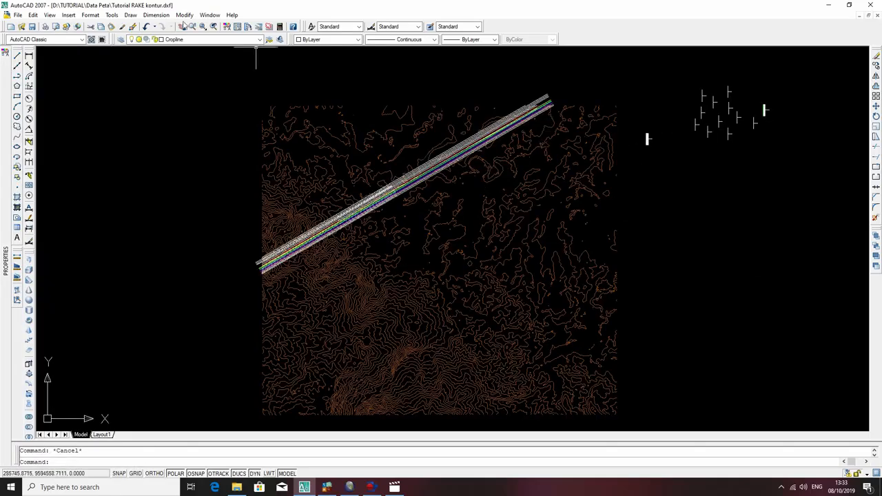
pyautogui.click(183, 40)
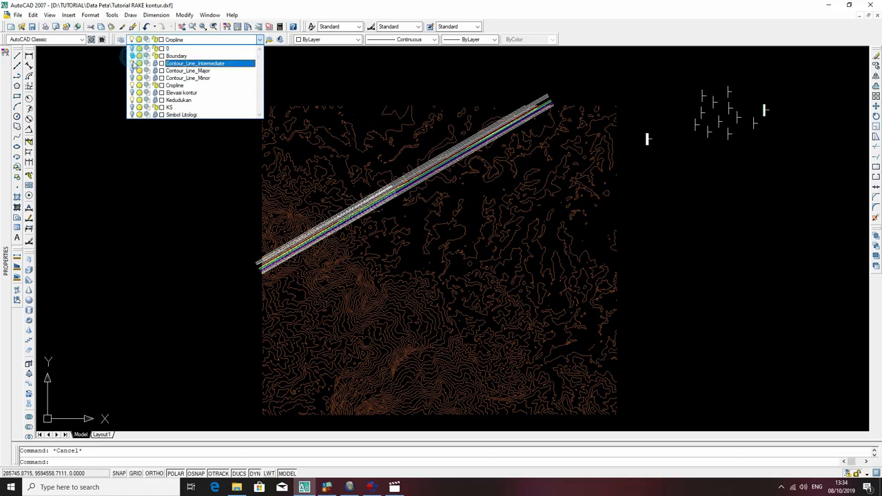
pyautogui.click(132, 100)
pyautogui.click(171, 196)
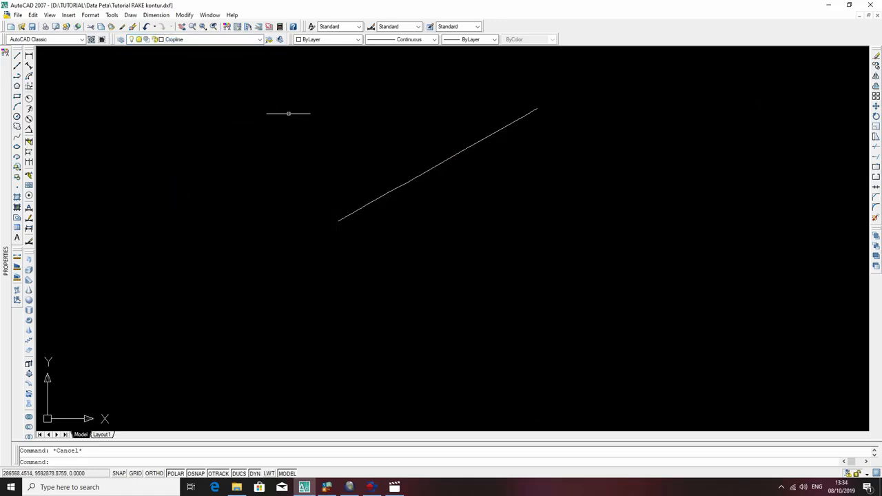
# Turn the Kedudukan layer back on and keep the KS layer hidden alongside the cropline.
pyautogui.click(190, 39)
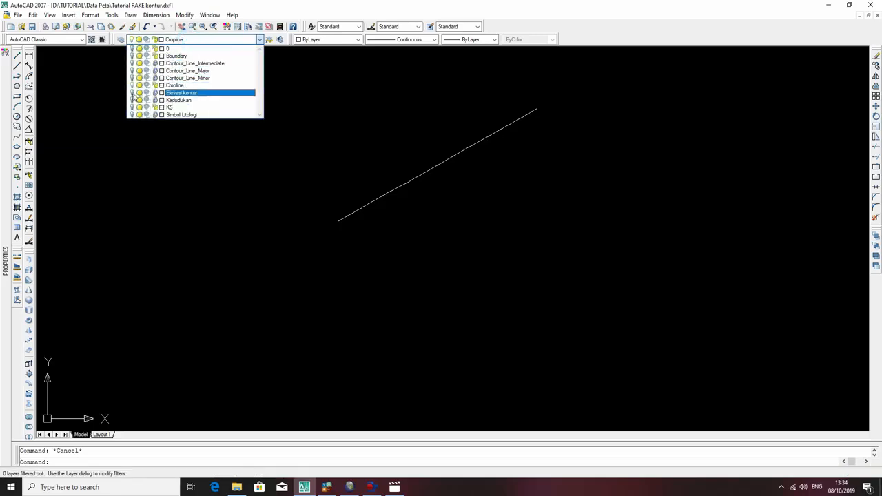
pyautogui.click(132, 101)
pyautogui.click(132, 102)
pyautogui.click(131, 109)
pyautogui.click(573, 250)
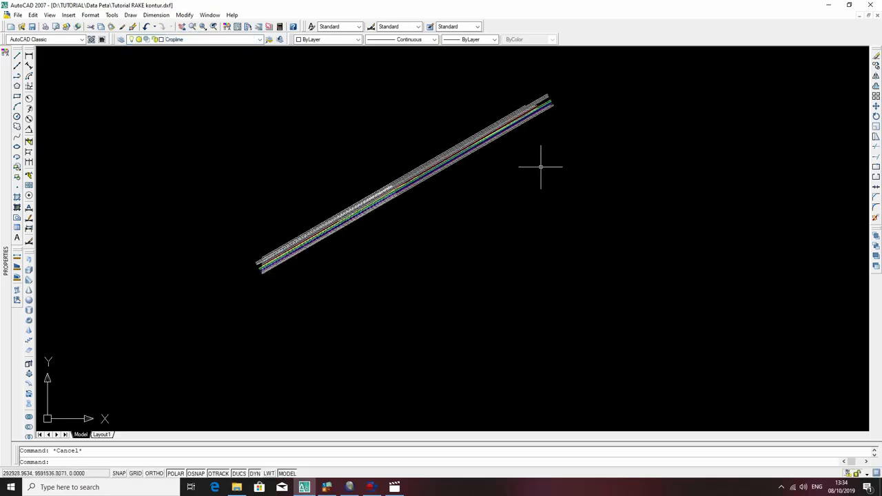
pyautogui.click(196, 39)
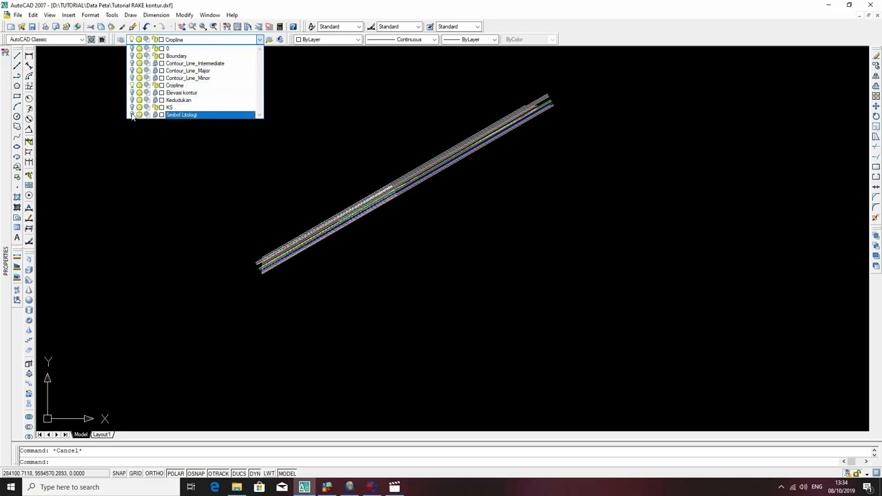
pyautogui.click(607, 207)
pyautogui.moveTo(703, 147); pyautogui.dragTo(654, 239, button='middle')
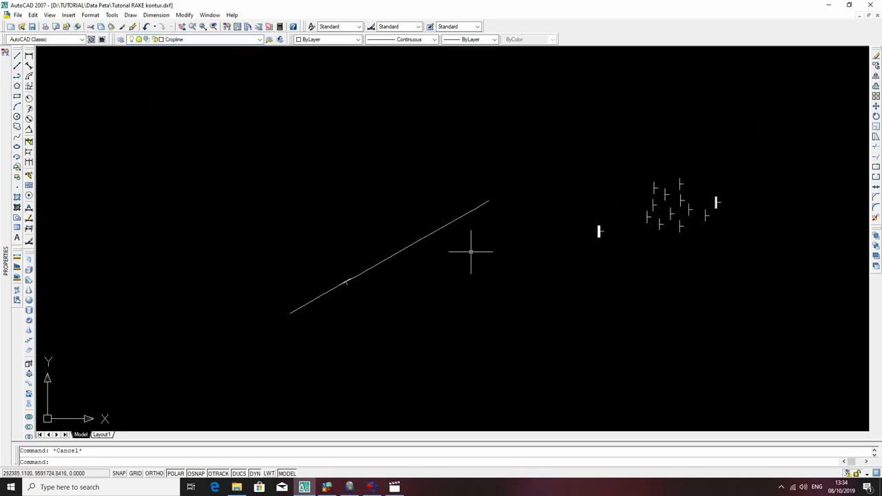
pyautogui.write('pl')
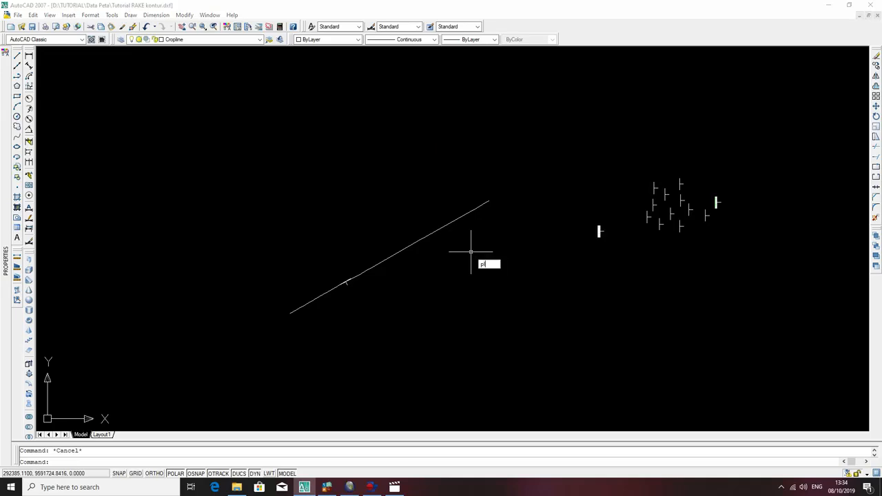
pyautogui.press('Return')
pyautogui.click(517, 255)
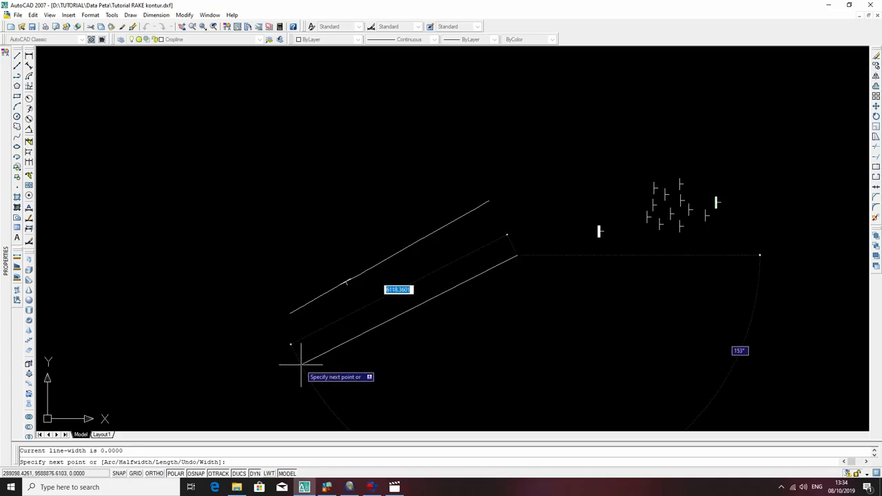
pyautogui.press('Escape')
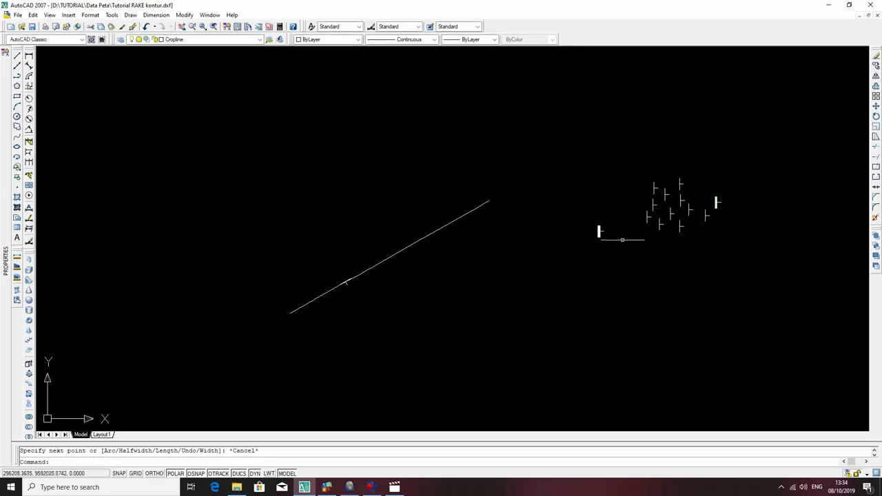
# Clear all object snap modes in the drafting settings.
pyautogui.scroll(5, 664, 194)
pyautogui.moveTo(634, 223)
pyautogui.mouseDown(button='middle')
pyautogui.moveTo(536, 349)
pyautogui.moveTo(542, 288)
pyautogui.mouseUp(button='middle')
pyautogui.rightClick(199, 474)
pyautogui.click(223, 467)
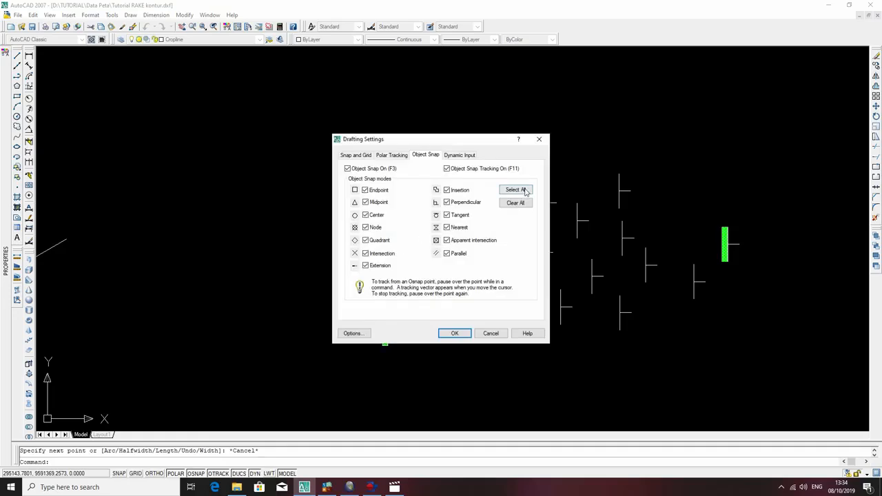
pyautogui.click(517, 203)
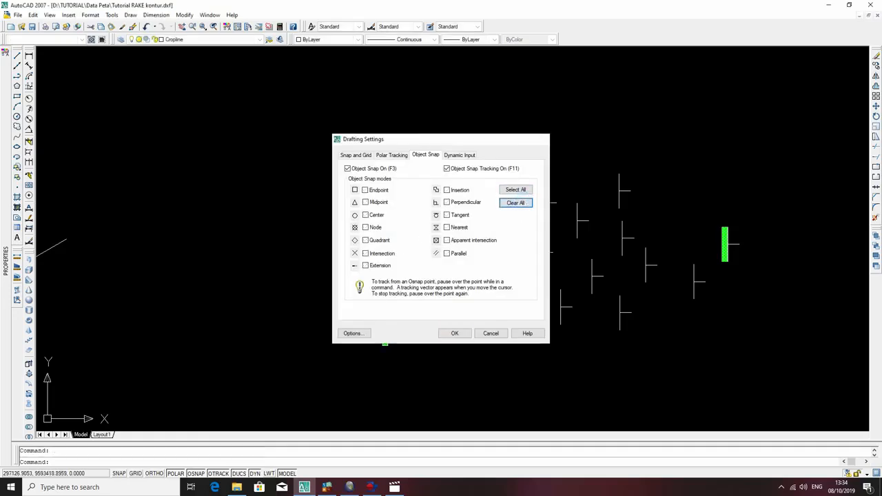
pyautogui.press('Return')
pyautogui.click(618, 178)
pyautogui.press('Escape')
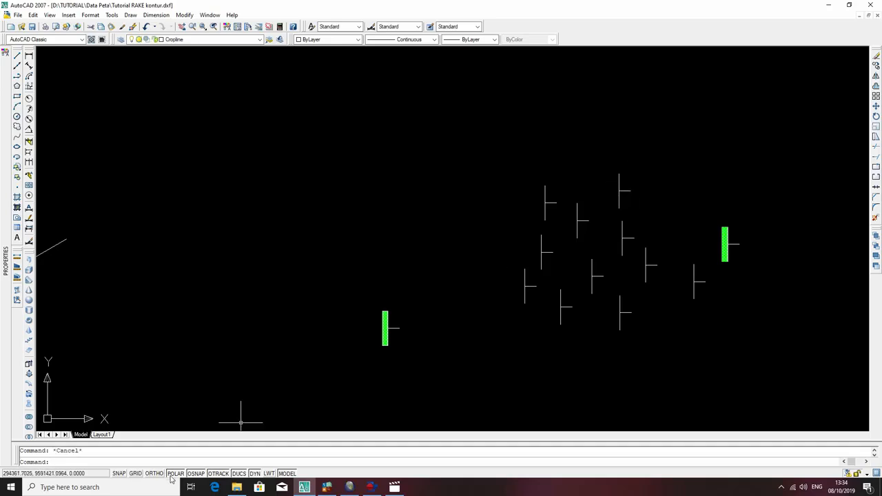
# Enable all object snap modes in the drafting settings.
pyautogui.rightClick(198, 474)
pyautogui.click(222, 461)
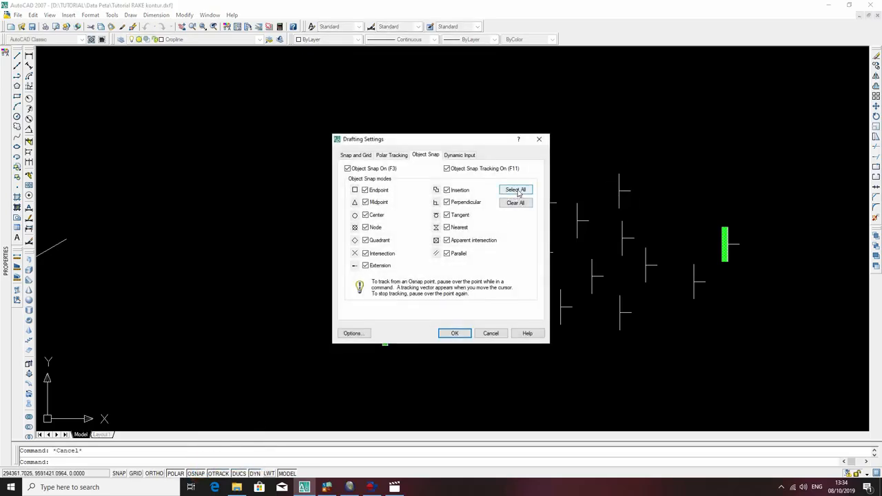
pyautogui.click(453, 333)
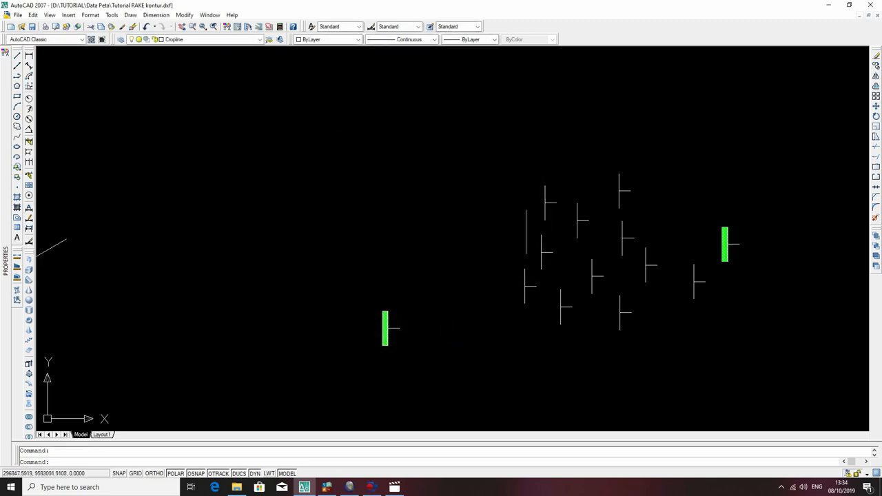
# Try to rotate the northwesternmost strike-and-dip symbol of the clustered group east of the cropline.
pyautogui.click(552, 205)
pyautogui.click(534, 188)
pyautogui.write('ro')
pyautogui.press('Return')
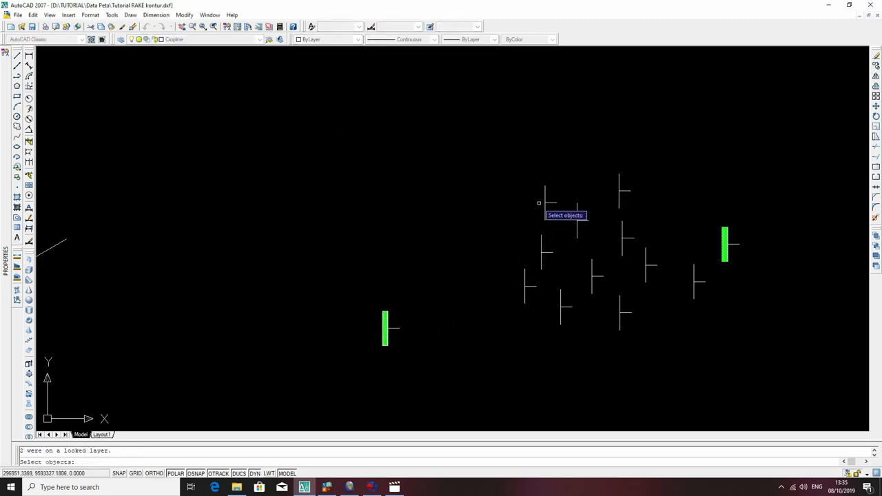
pyautogui.press('Escape')
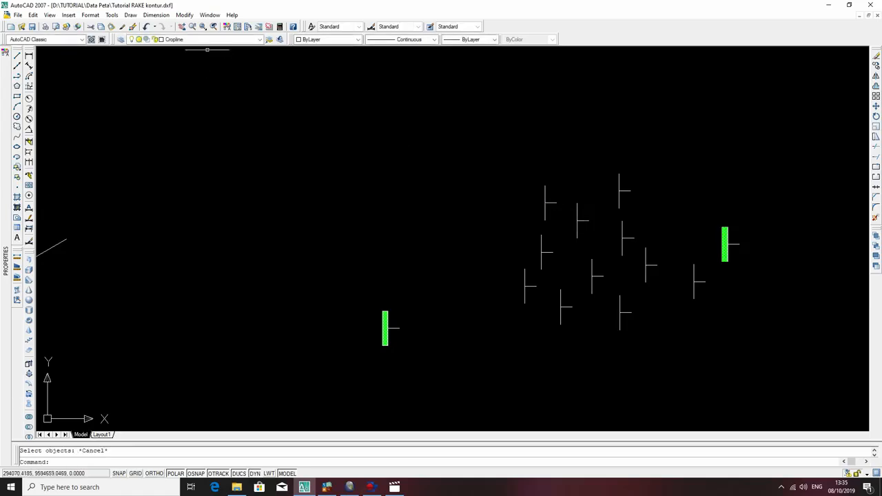
# Unlock the Kedudukan layer and rotate the cluster's northwesternmost strike-and-dip symbol by 213 degrees about the junction of its two lines.
pyautogui.click(211, 39)
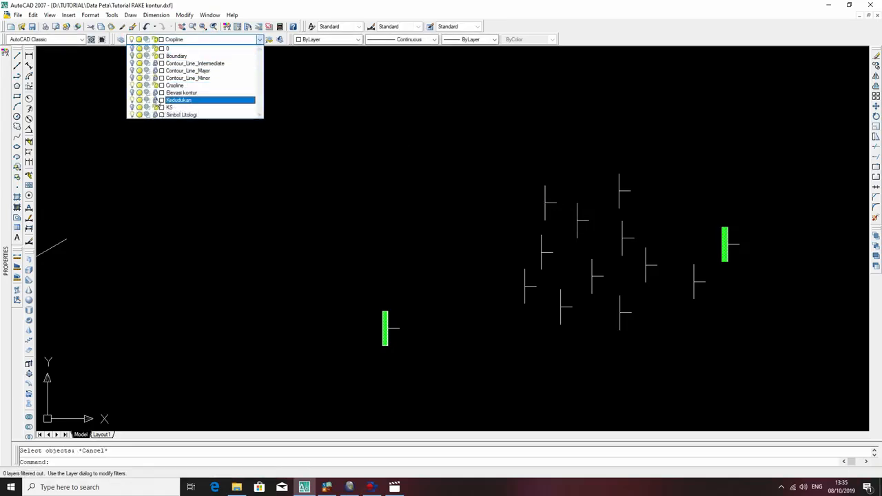
pyautogui.click(632, 129)
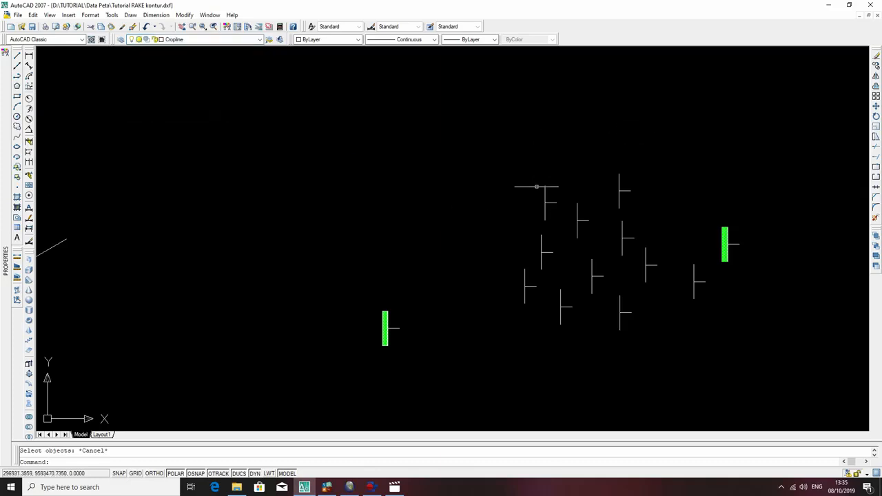
pyautogui.click(548, 204)
pyautogui.click(542, 198)
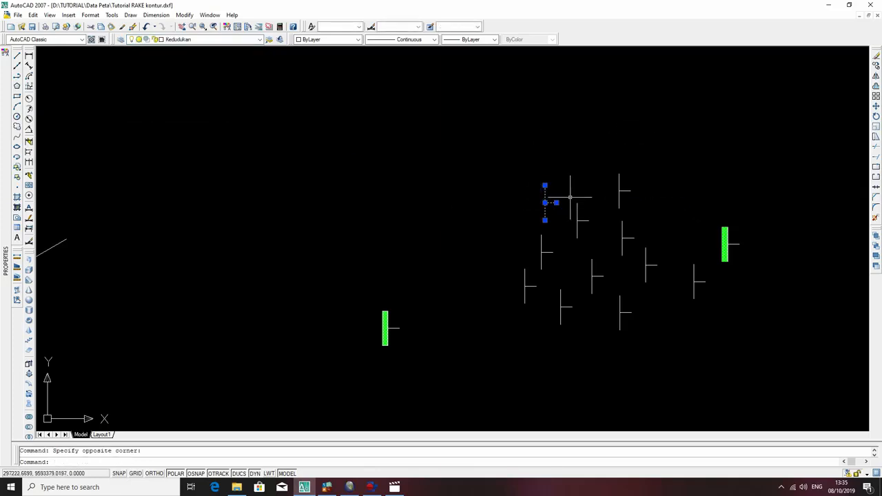
pyautogui.press('Return')
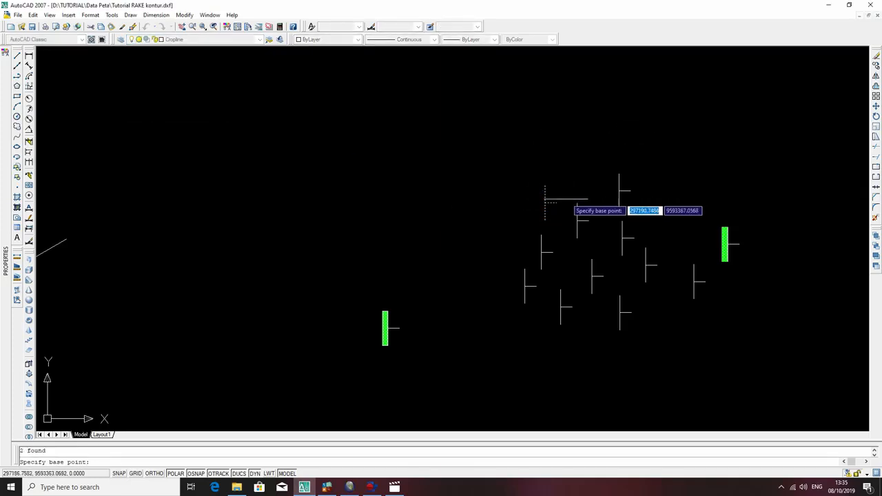
pyautogui.click(545, 203)
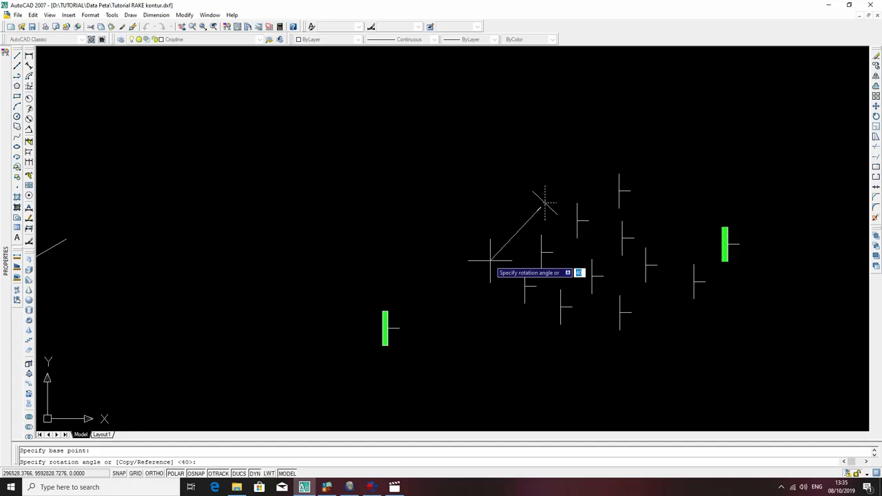
pyautogui.write('213')
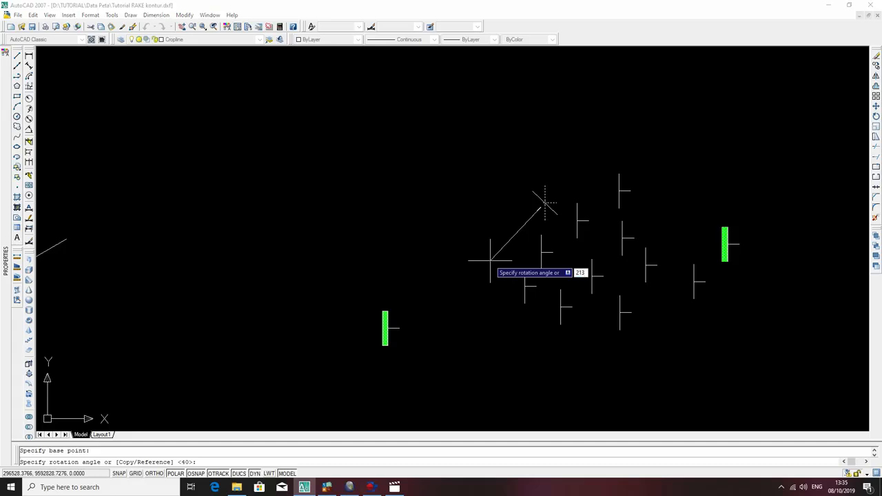
pyautogui.press('Return')
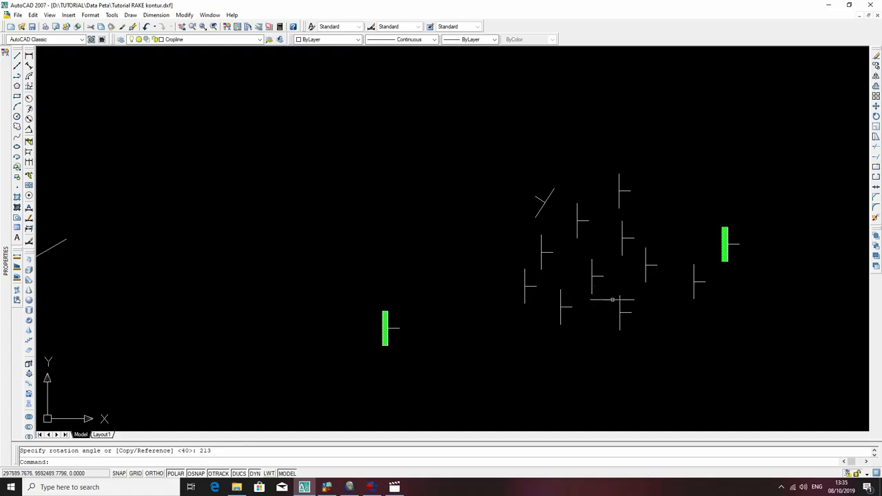
# Copy the cluster's southernmost strike-and-dip symbol to five free positions southwest, west and north of the group.
pyautogui.click(627, 319)
pyautogui.click(607, 302)
pyautogui.write('co')
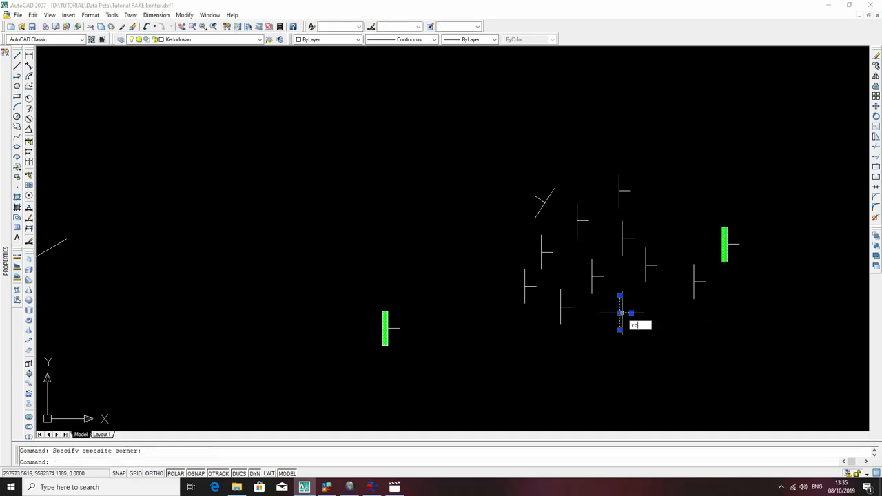
pyautogui.press('Return')
pyautogui.click(620, 313)
pyautogui.click(525, 351)
pyautogui.click(481, 324)
pyautogui.click(471, 244)
pyautogui.click(435, 109)
pyautogui.click(561, 121)
pyautogui.press('Escape')
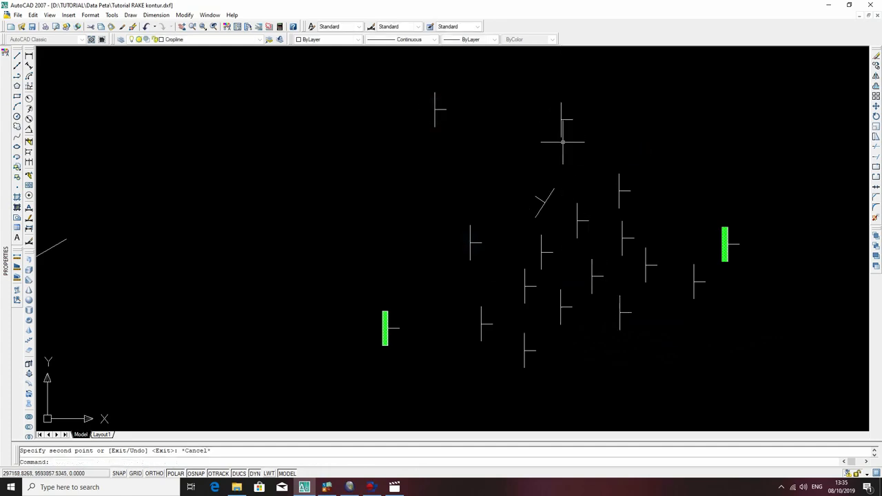
# Move the strike-and-dip symbol directly north of the rotated one to a free position southwest of it, beside the western copy.
pyautogui.click(564, 124)
pyautogui.click(542, 103)
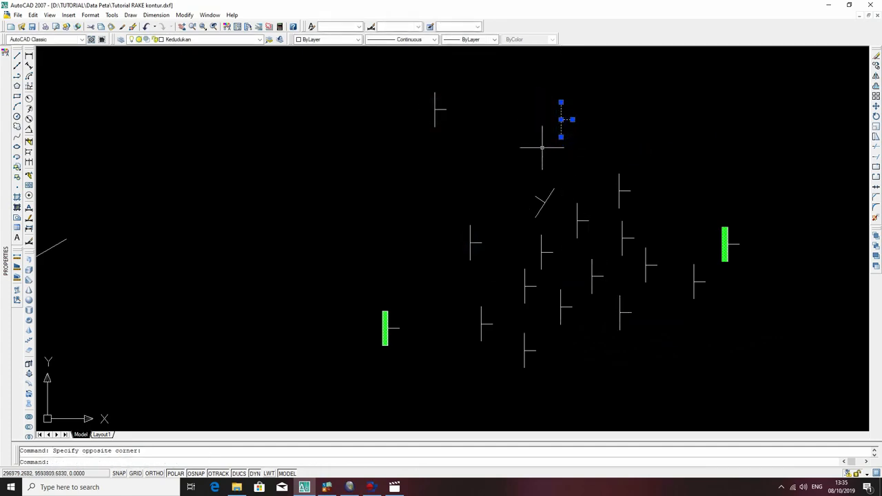
pyautogui.write('m')
pyautogui.press('Return')
pyautogui.click(561, 120)
pyautogui.click(499, 239)
pyautogui.press('Escape')
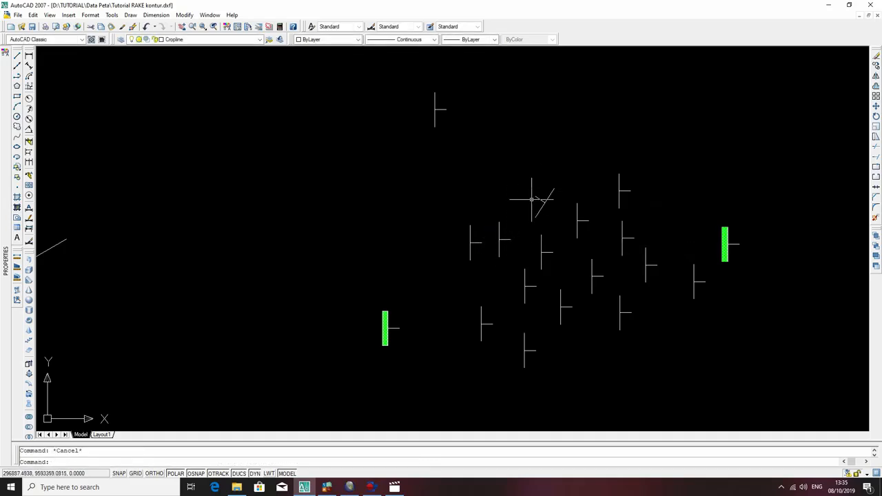
# Turn on the Boundary layer to display the map frame around the cropline.
pyautogui.scroll(-5, 358, 247)
pyautogui.moveTo(292, 237); pyautogui.dragTo(528, 161, button='middle')
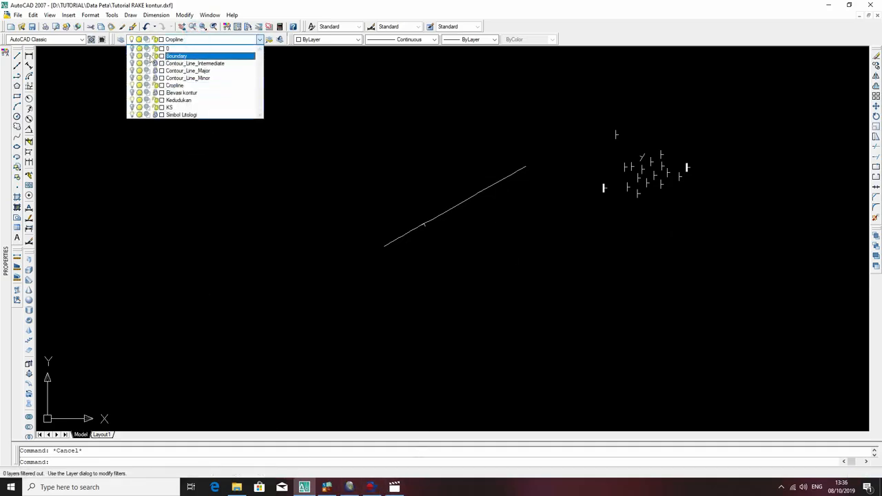
pyautogui.click(198, 142)
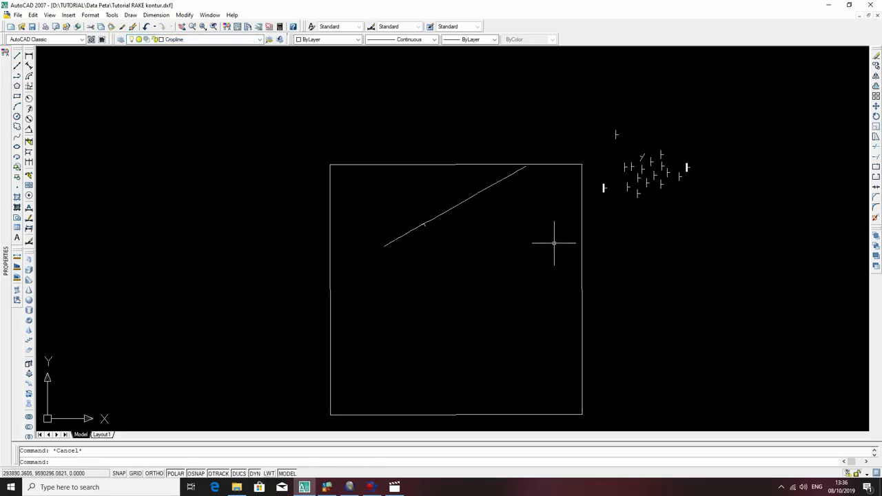
pyautogui.click(387, 243)
pyautogui.click(385, 244)
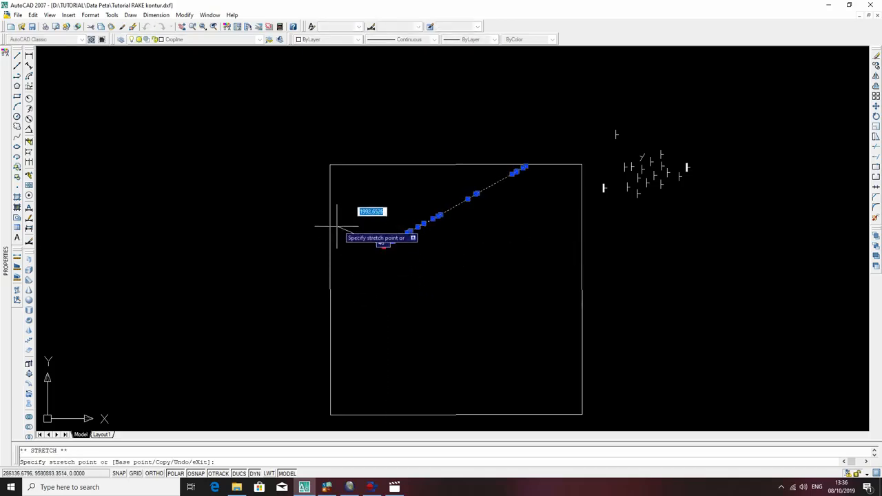
pyautogui.scroll(3, 345, 252)
pyautogui.press('Escape')
pyautogui.scroll(-3, 544, 236)
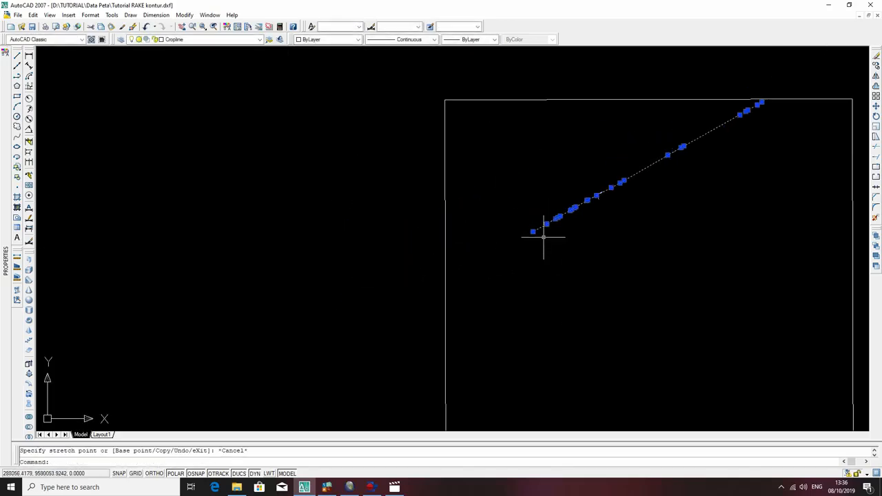
pyautogui.press('Escape')
# Extend the cropline's southwest end to the west edge of the map boundary, and undo the last surplus extend.
pyautogui.click(852, 250)
pyautogui.moveTo(804, 250); pyautogui.dragTo(762, 210, button='middle')
pyautogui.scroll(-2, 761, 209)
pyautogui.moveTo(682, 182); pyautogui.dragTo(482, 195, button='middle')
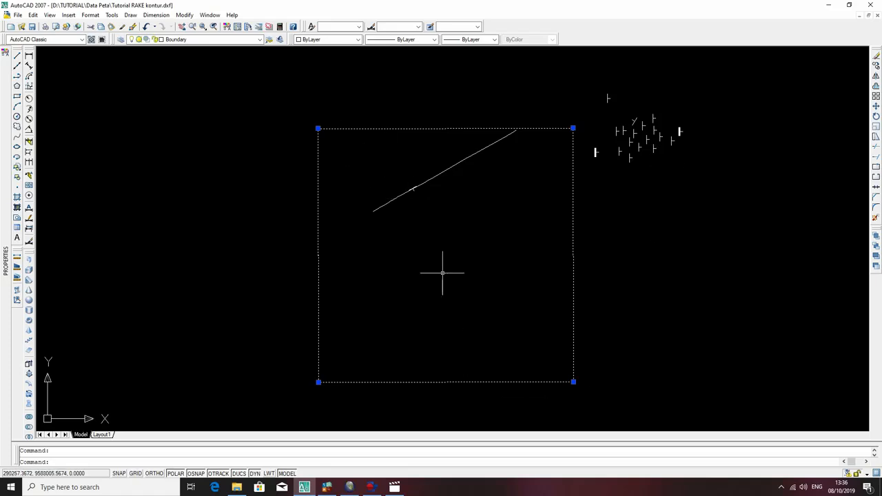
pyautogui.write('ex')
pyautogui.press('Return')
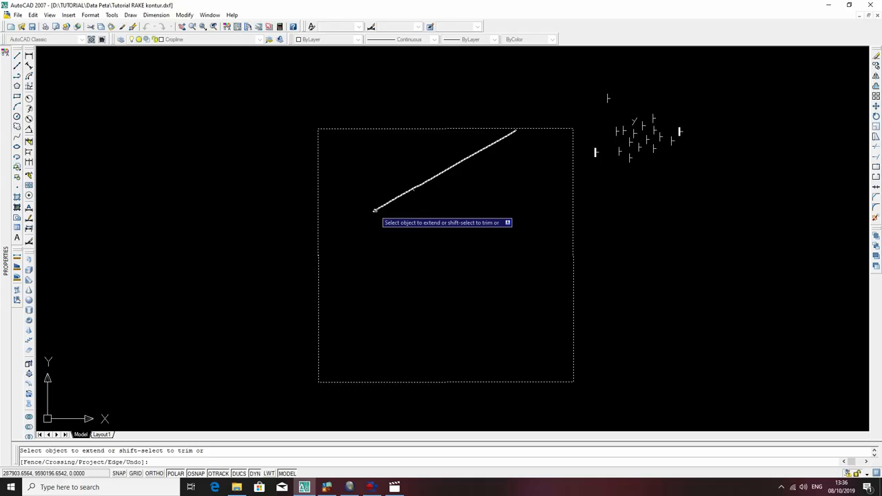
pyautogui.scroll(3, 414, 190)
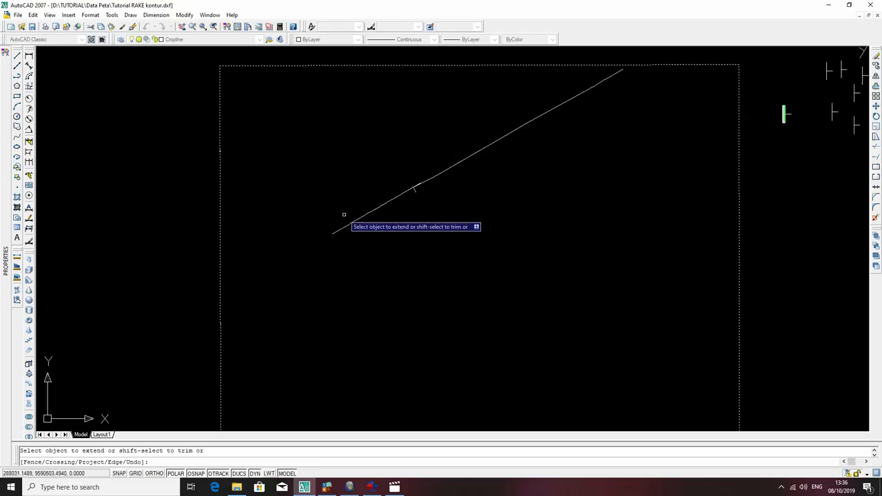
pyautogui.click(415, 191)
pyautogui.hotkey('ctrl', 'z')
pyautogui.click(380, 207)
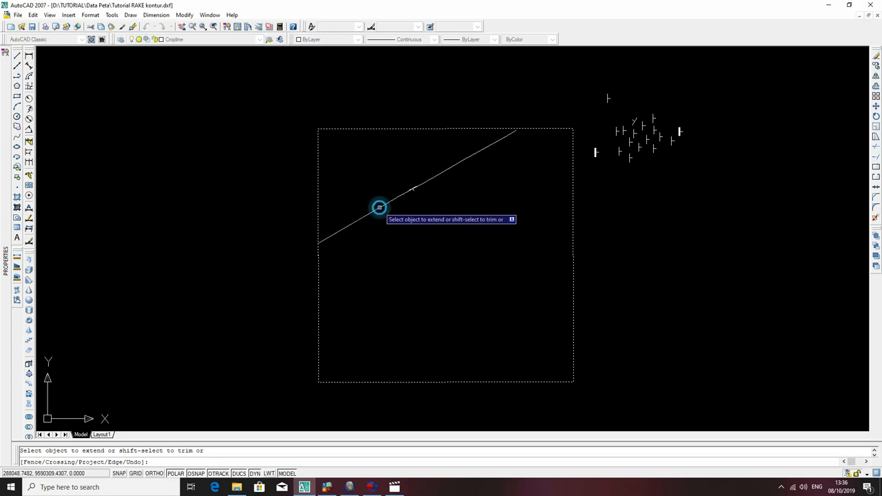
pyautogui.press('Escape')
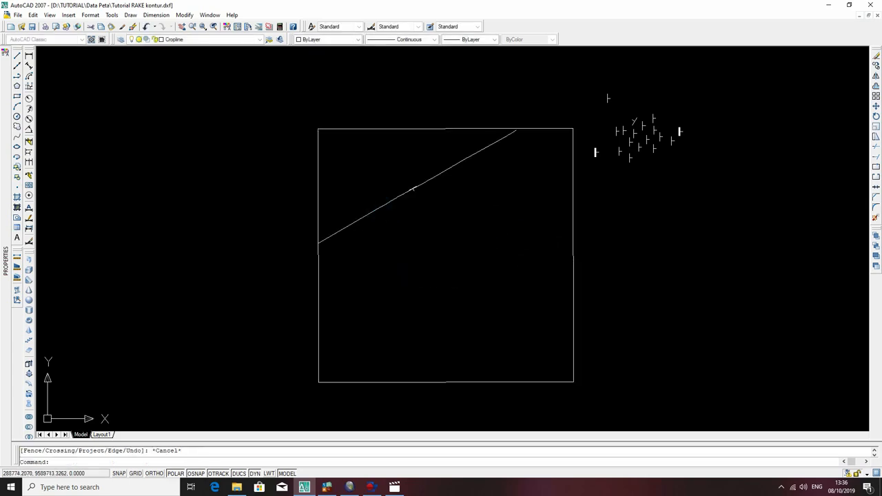
pyautogui.hotkey('ctrl', 'z')
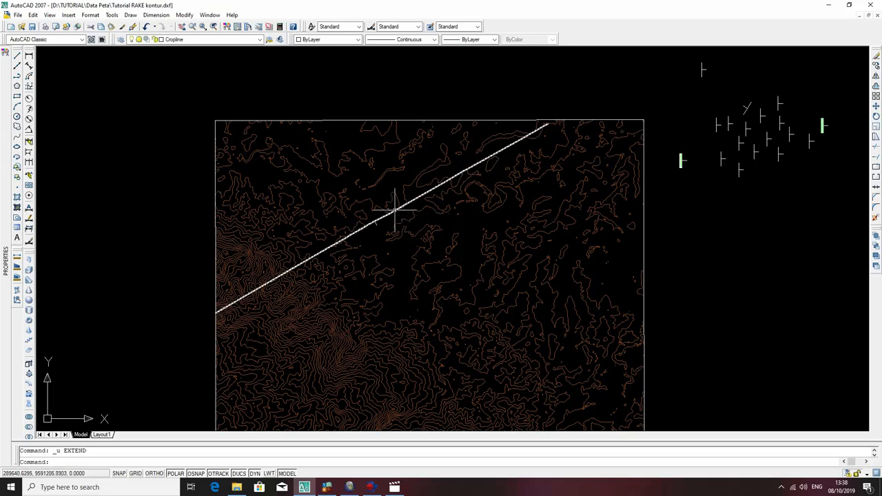
# Set the cropline polyline's colour to Magenta.
pyautogui.scroll(3, 392, 212)
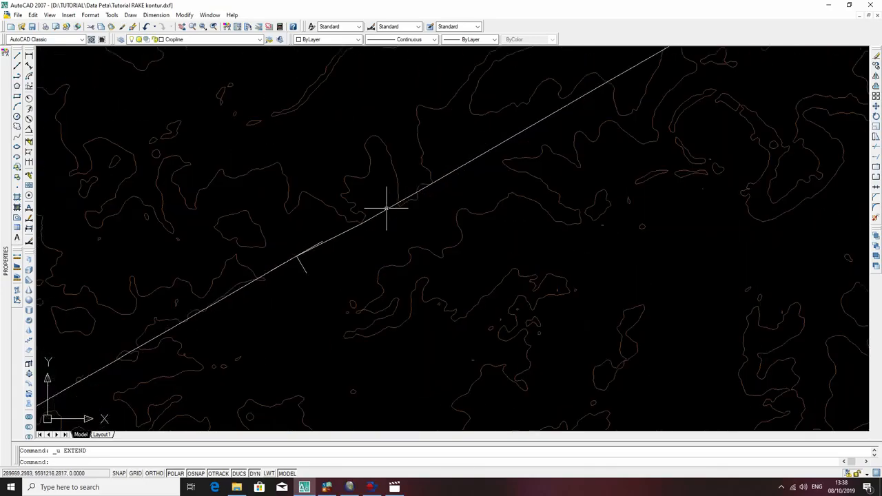
pyautogui.scroll(-2, 339, 290)
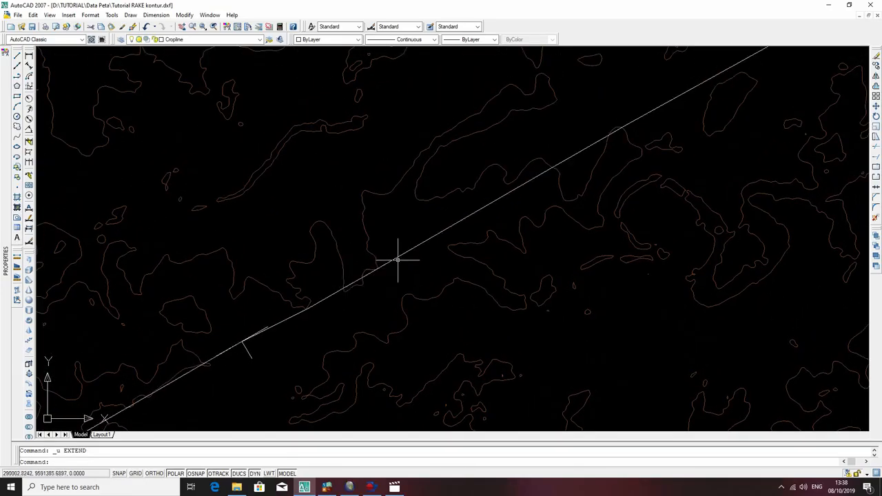
pyautogui.scroll(3, 398, 256)
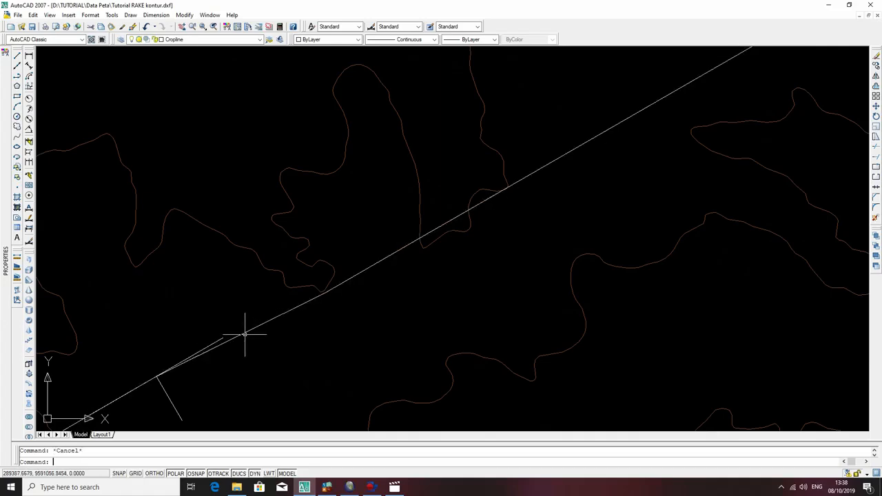
pyautogui.click(245, 332)
pyautogui.click(328, 40)
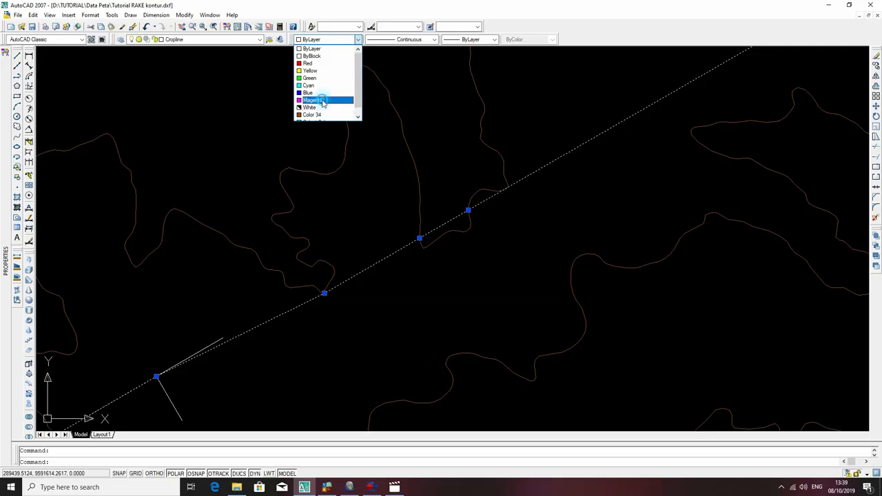
pyautogui.click(322, 102)
pyautogui.scroll(-2, 450, 232)
pyautogui.press('Escape')
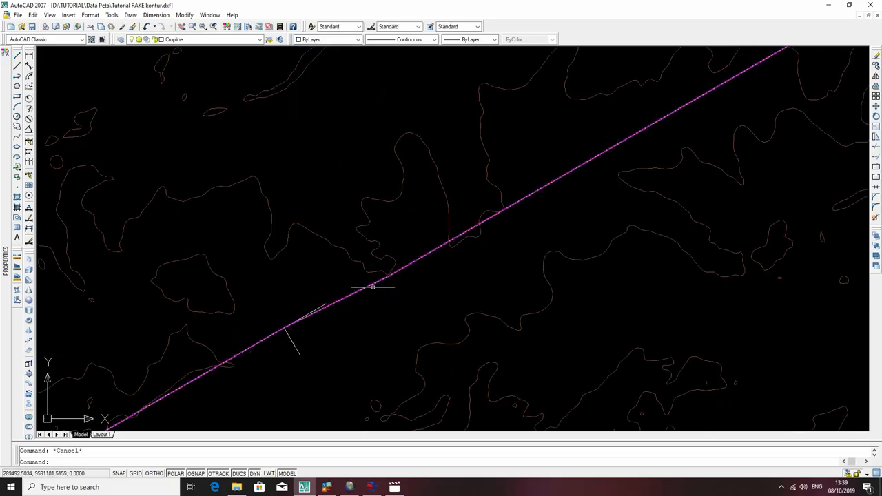
# Extend the strike line of the symbol placed on the cropline northeast to the north edge of the map boundary.
pyautogui.scroll(-2, 393, 290)
pyautogui.moveTo(515, 234); pyautogui.dragTo(394, 321, button='middle')
pyautogui.click(581, 152)
pyautogui.write('e')
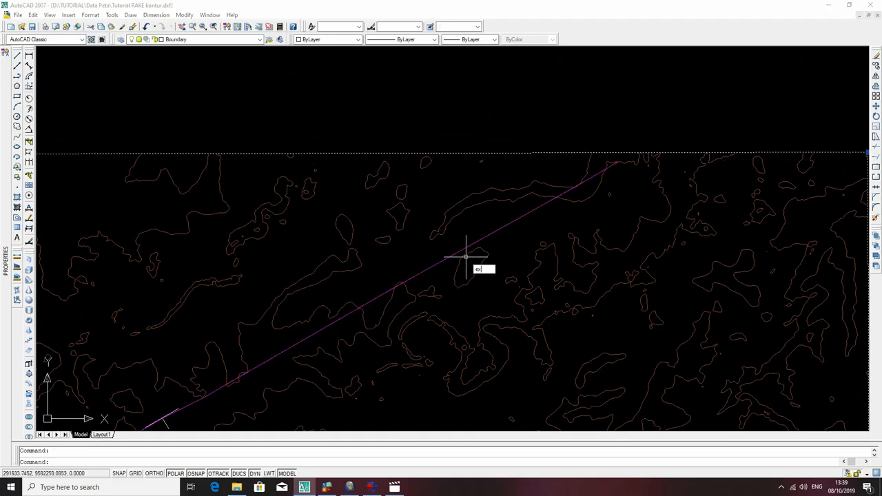
pyautogui.write('x')
pyautogui.press('Return')
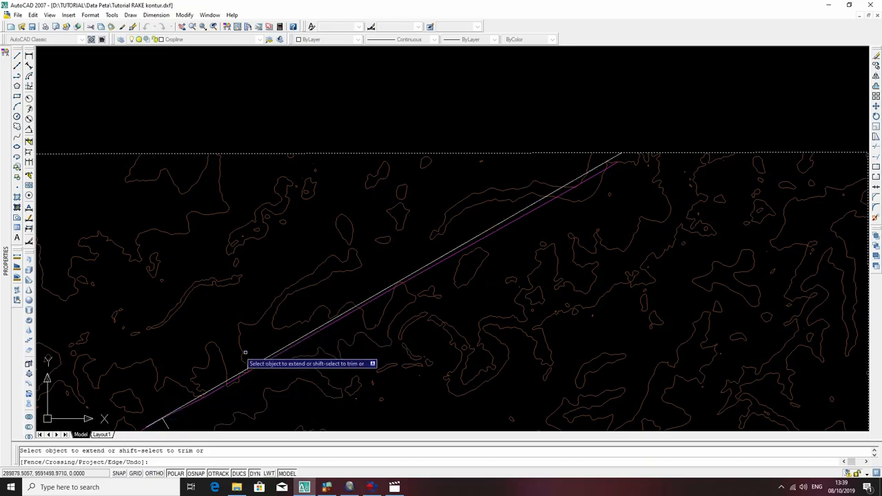
pyautogui.press('Escape')
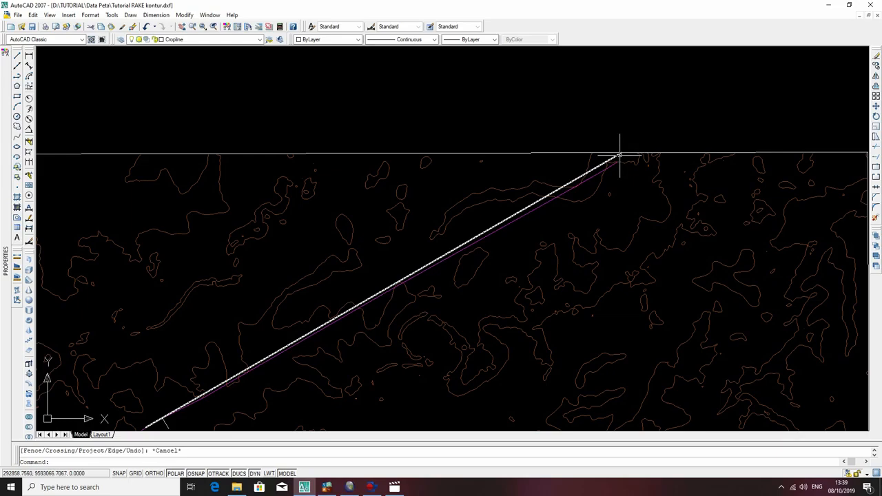
# Measure the perpendicular distance from the magenta cropline's northeast end to the extended strike line, and repeat the measurement once.
pyautogui.scroll(4, 619, 155)
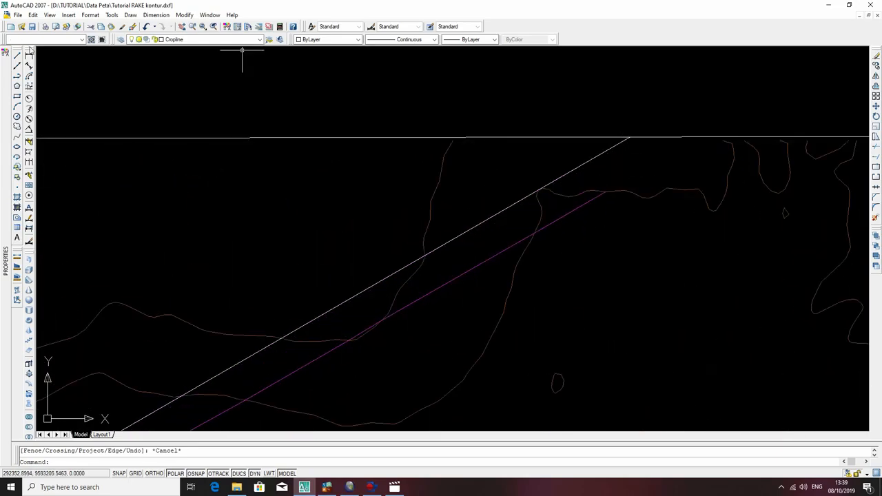
pyautogui.moveTo(17, 126)
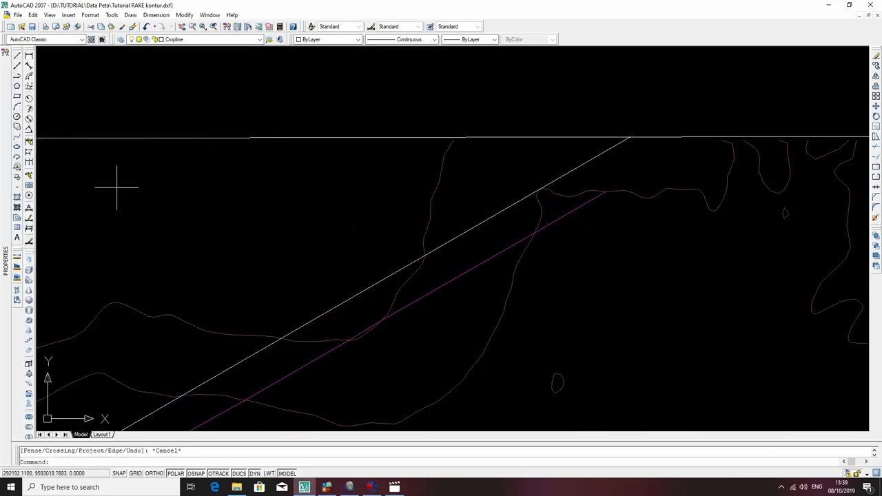
pyautogui.click(16, 257)
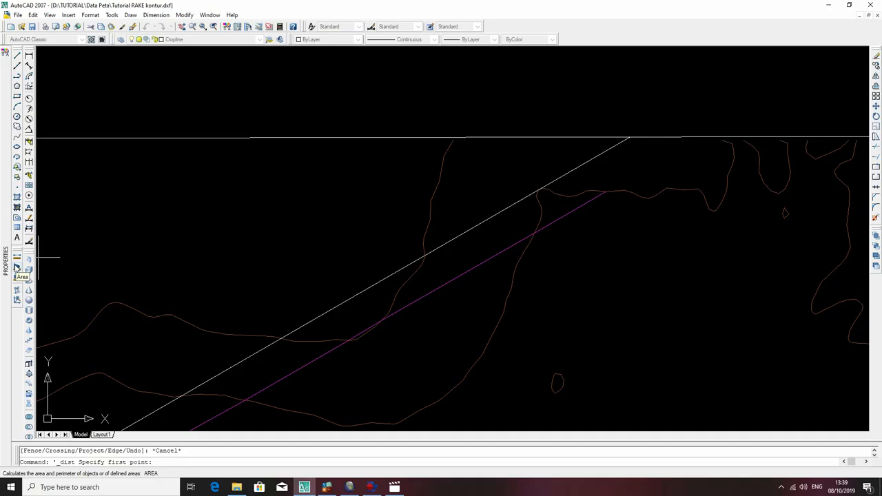
pyautogui.scroll(5, 607, 193)
pyautogui.click(604, 197)
pyautogui.moveTo(561, 109); pyautogui.dragTo(601, 237, button='middle')
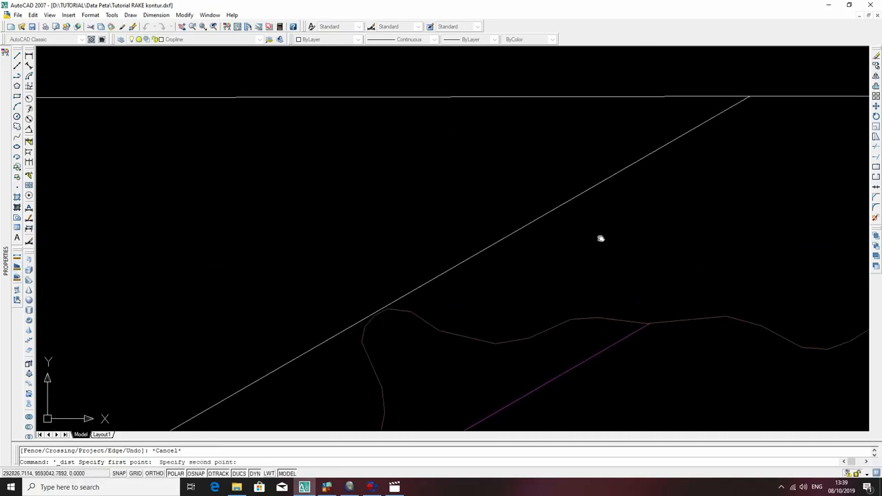
pyautogui.click(572, 199)
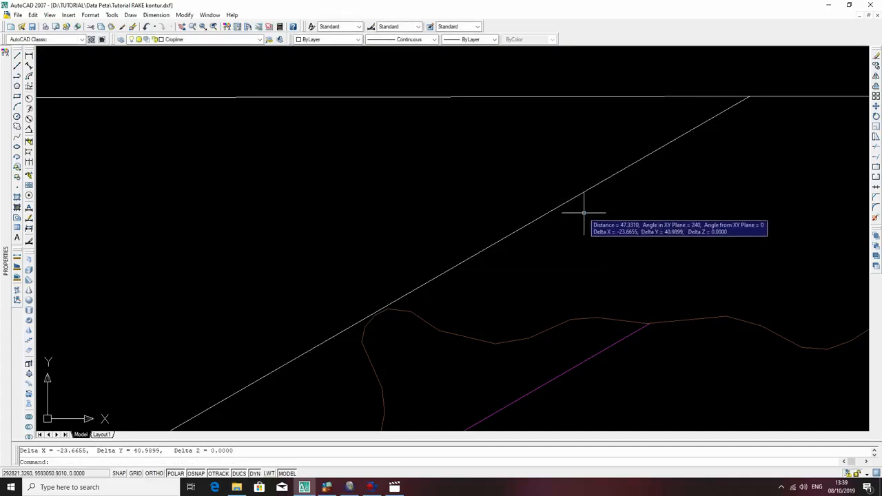
pyautogui.press('Escape')
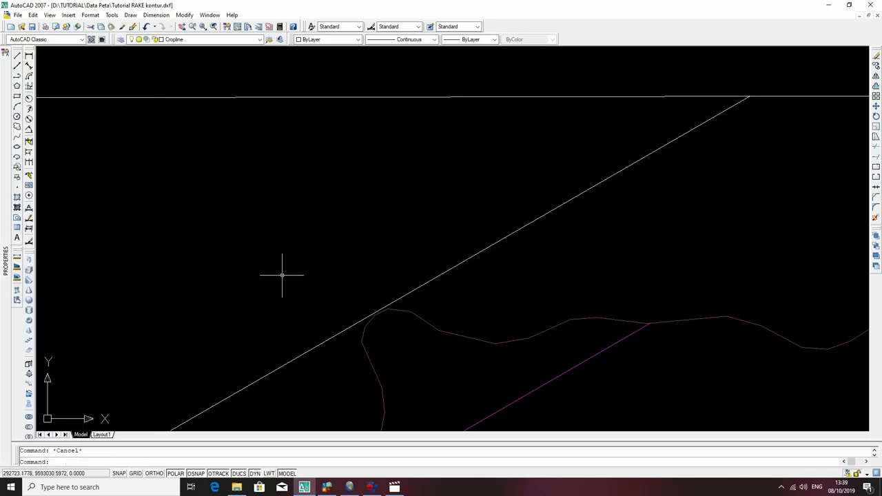
pyautogui.click(30, 257)
pyautogui.click(647, 323)
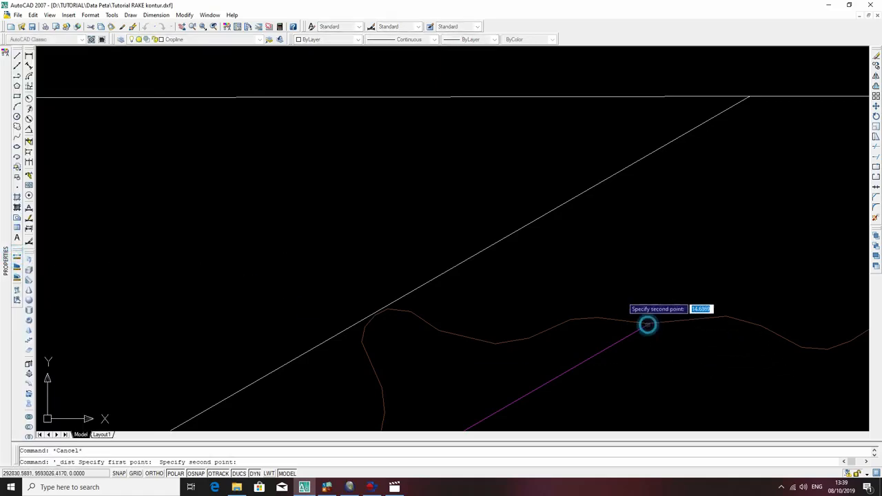
pyautogui.click(576, 198)
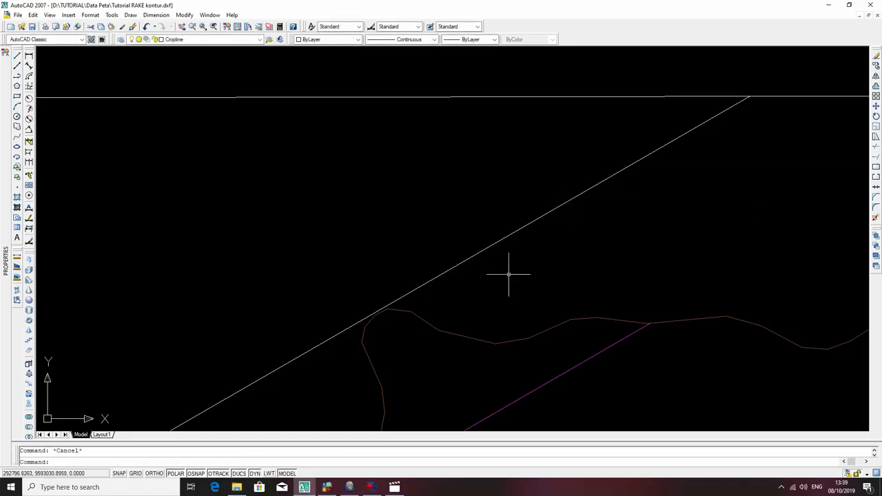
# Check the gap between the cropline's northeast end and the extended strike line with a temporary perpendicular polyline, and erase it.
pyautogui.write('pl')
pyautogui.press('Return')
pyautogui.click(648, 322)
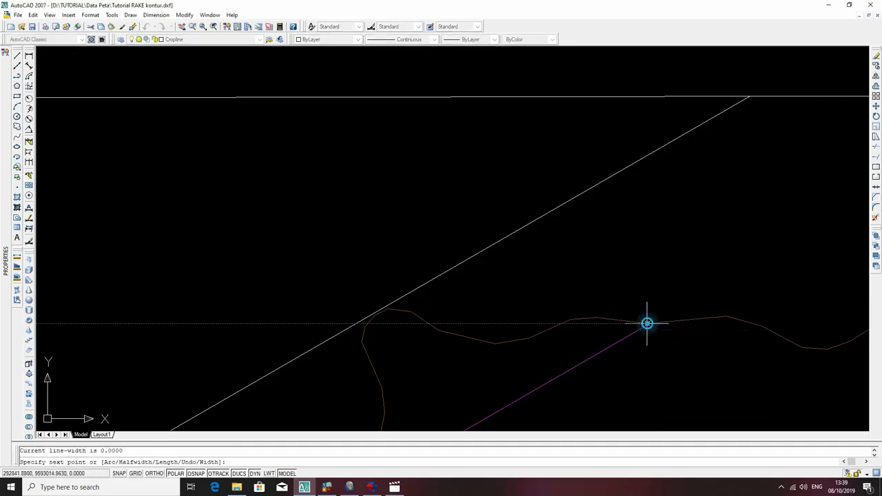
pyautogui.click(577, 197)
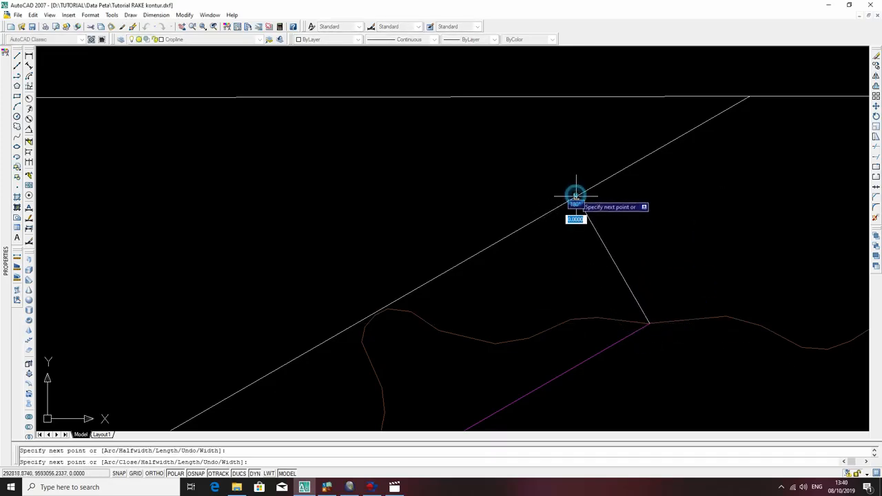
pyautogui.press('Escape')
pyautogui.click(589, 218)
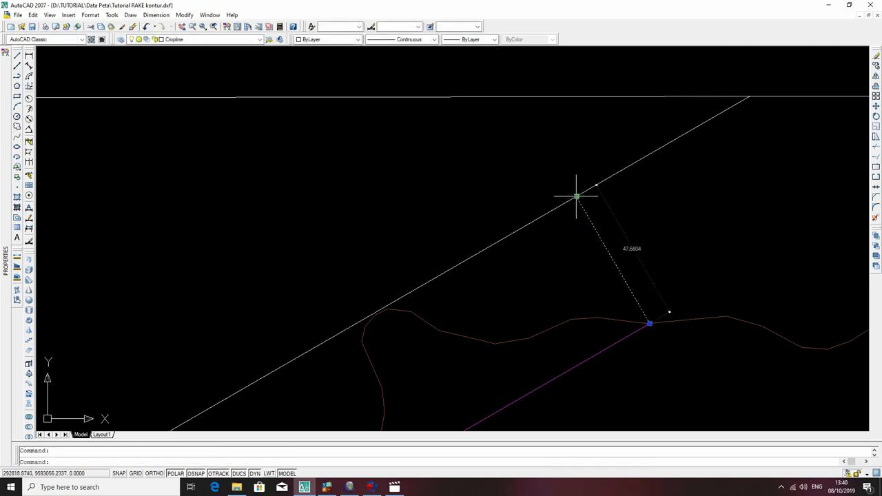
pyautogui.click(630, 246)
pyautogui.click(595, 253)
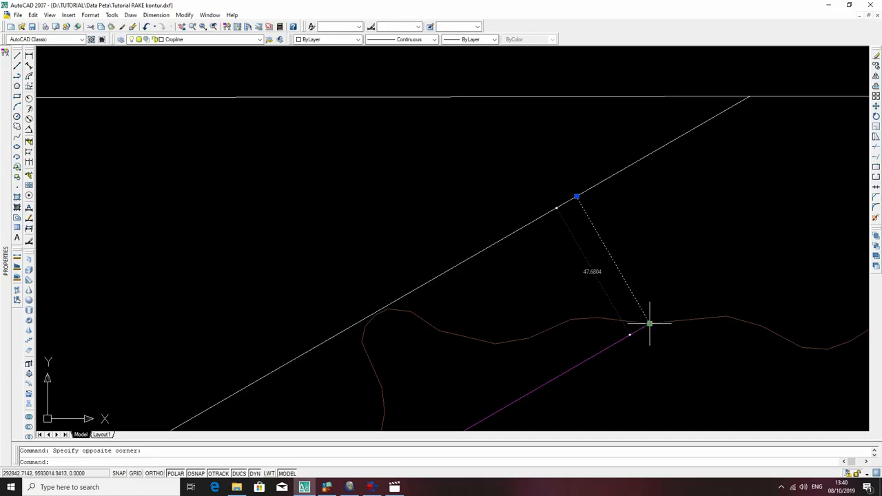
pyautogui.press('Delete')
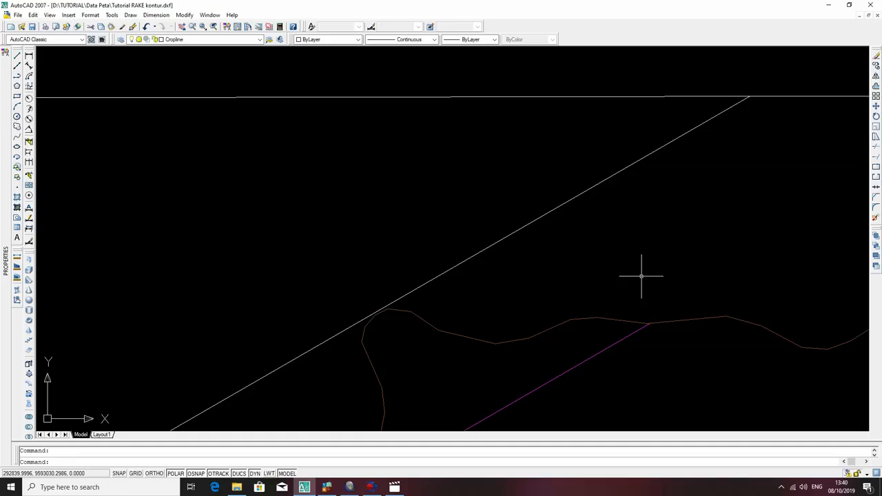
# Compare the magenta cropline with the extended strike line from the north boundary edge toward the southwest.
pyautogui.scroll(-3, 644, 235)
pyautogui.scroll(-1, 698, 208)
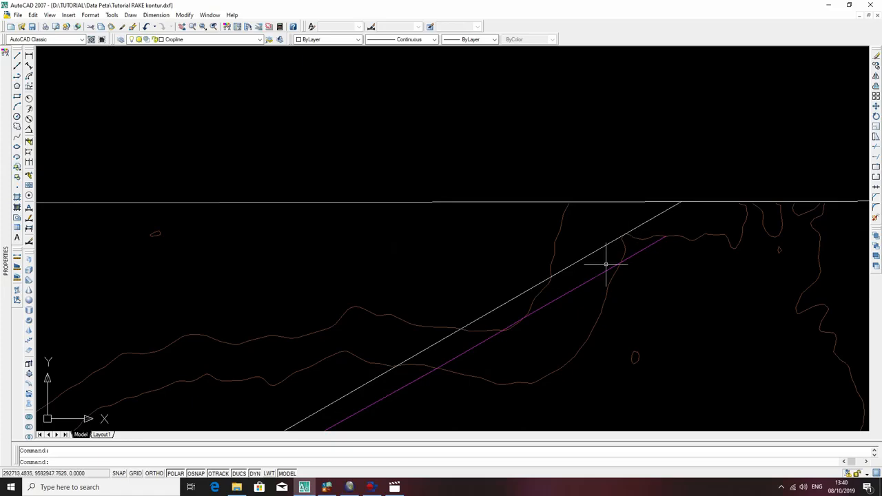
pyautogui.scroll(-3, 561, 327)
pyautogui.moveTo(481, 334); pyautogui.dragTo(606, 138, button='middle')
pyautogui.moveTo(356, 298); pyautogui.dragTo(558, 149, button='middle')
pyautogui.moveTo(639, 160); pyautogui.dragTo(638, 281, button='middle')
pyautogui.scroll(-3, 684, 218)
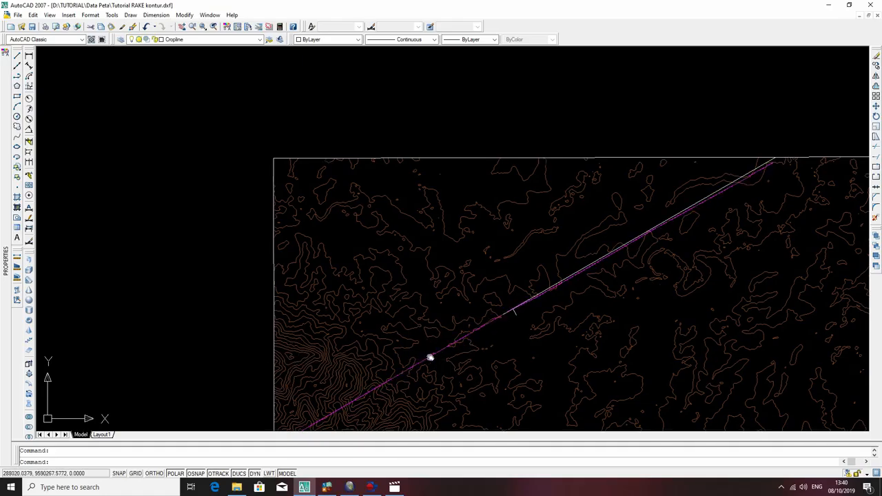
# Undo the temporary check polyline and the extension of the strike line to the map boundary.
pyautogui.moveTo(430, 356); pyautogui.dragTo(505, 278, button='middle')
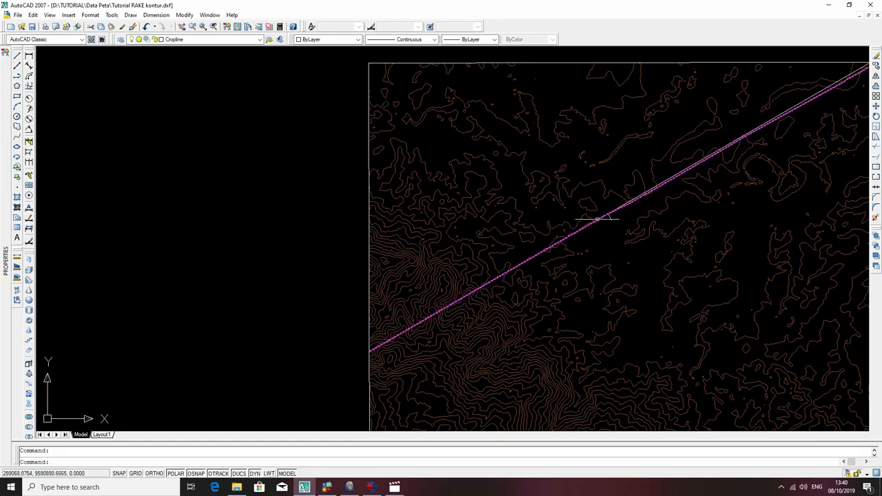
pyautogui.scroll(-4, 633, 233)
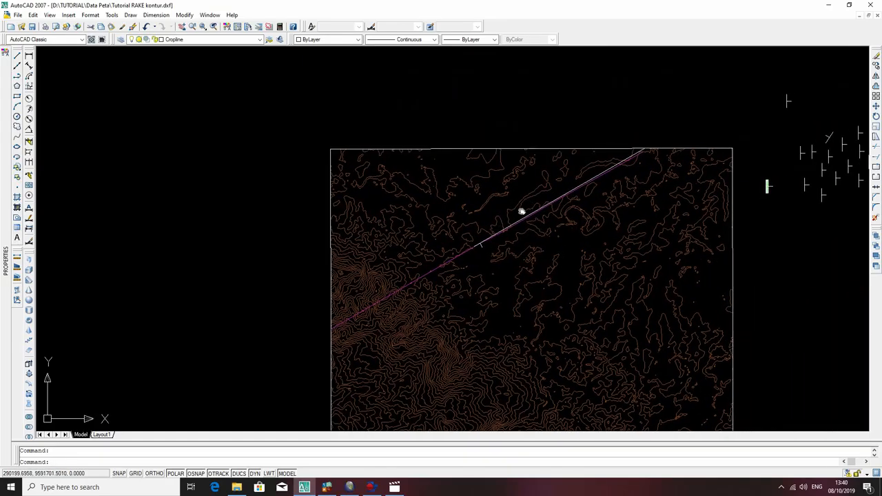
pyautogui.scroll(3, 582, 190)
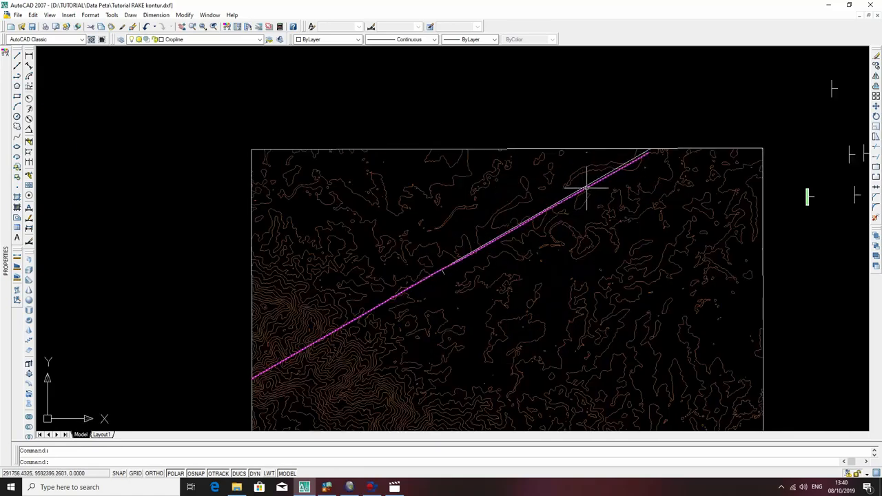
pyautogui.scroll(4, 593, 183)
pyautogui.hotkey('ctrl', 'z')
pyautogui.hotkey('ctrl', 'z')
pyautogui.hotkey('ctrl', 'z')
pyautogui.hotkey('ctrl', 'z')
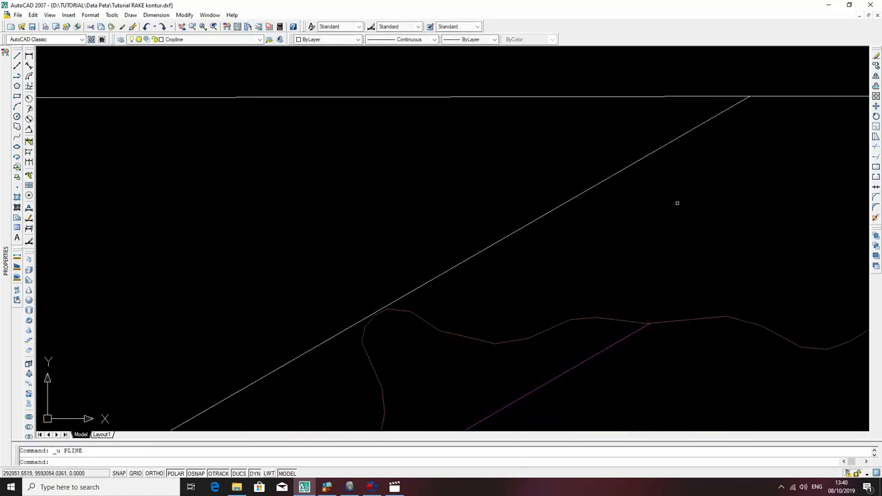
pyautogui.hotkey('ctrl', 'z')
pyautogui.hotkey('ctrl', 'z')
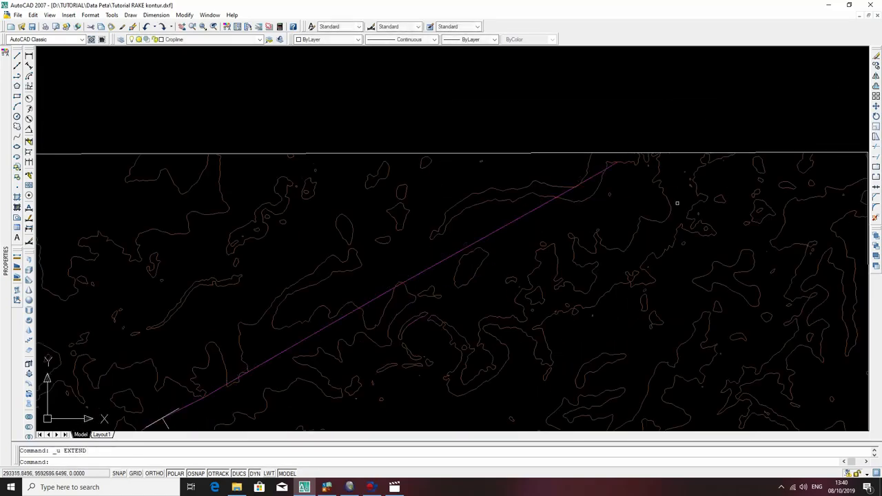
pyautogui.scroll(-2, 658, 203)
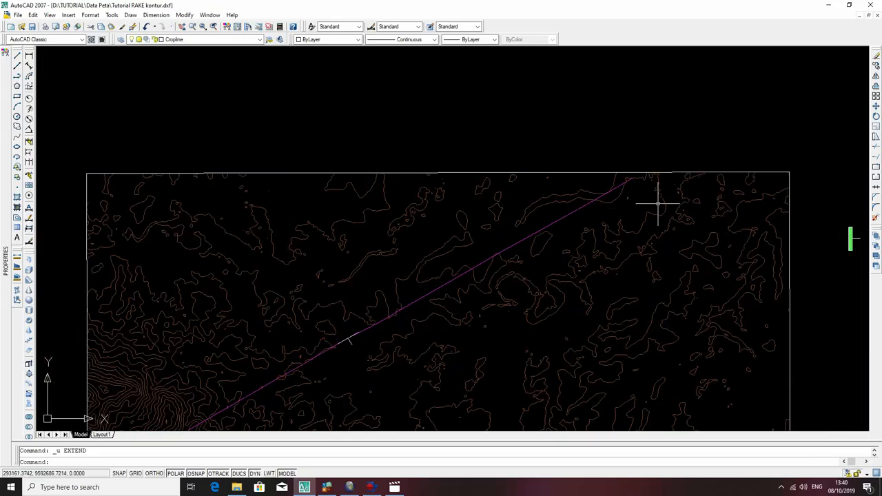
pyautogui.scroll(-4, 768, 248)
pyautogui.moveTo(673, 273)
pyautogui.mouseDown(button='middle')
pyautogui.moveTo(680, 249)
pyautogui.moveTo(629, 197)
pyautogui.moveTo(614, 201)
pyautogui.mouseUp(button='middle')
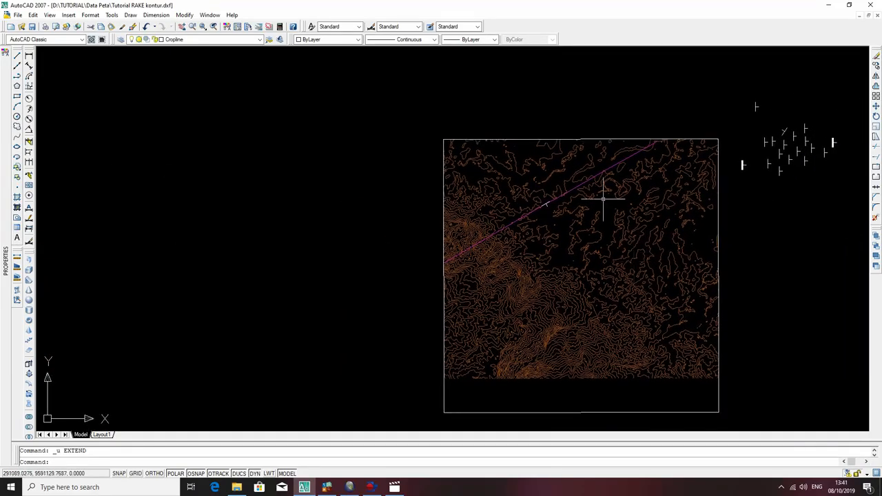
# Create a new layer named Penampang, make it the current layer, and apply the change.
pyautogui.click(271, 92)
pyautogui.click(199, 76)
pyautogui.click(121, 39)
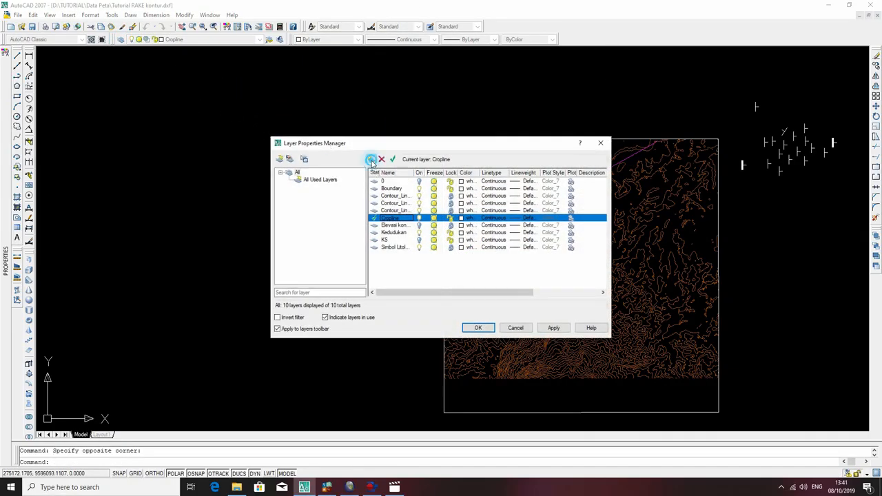
pyautogui.click(371, 159)
pyautogui.doubleClick(395, 255)
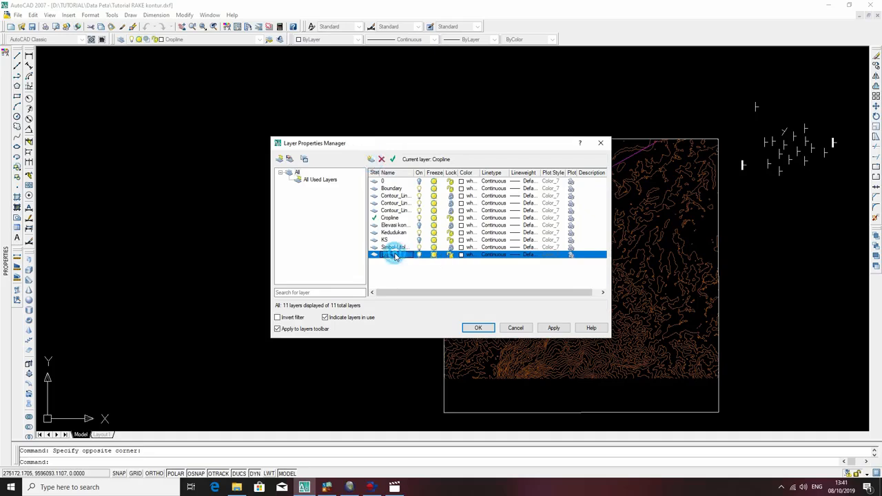
pyautogui.click(397, 256)
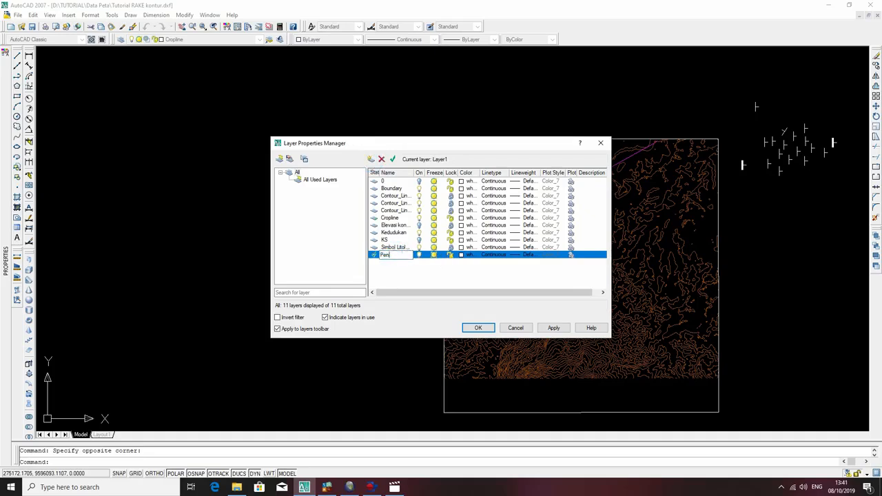
pyautogui.press('Return')
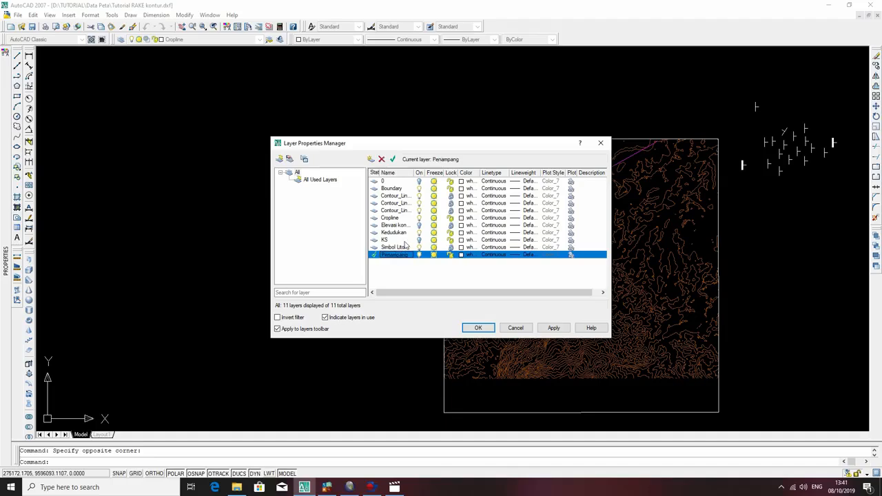
pyautogui.click(554, 328)
pyautogui.click(478, 328)
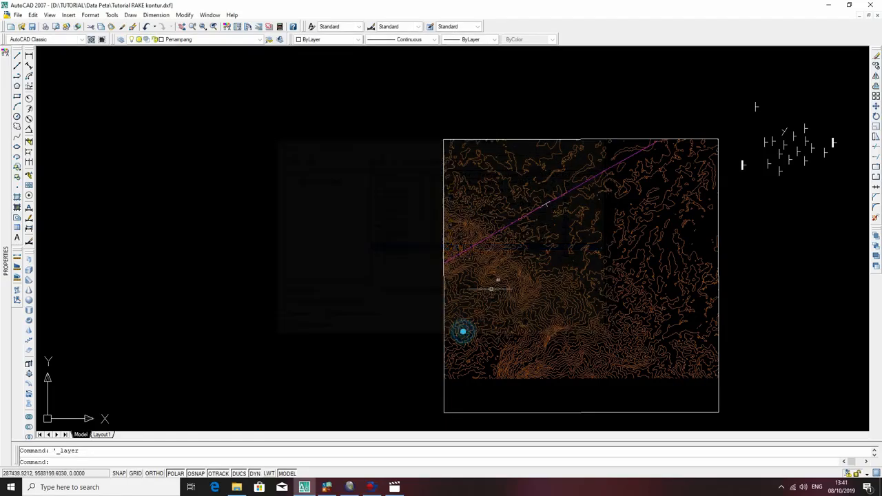
# Draw a short polyline along the magenta cropline, from a point near its northeast end up to that end.
pyautogui.write('pl')
pyautogui.press('Return')
pyautogui.scroll(3, 620, 158)
pyautogui.scroll(-3, 594, 85)
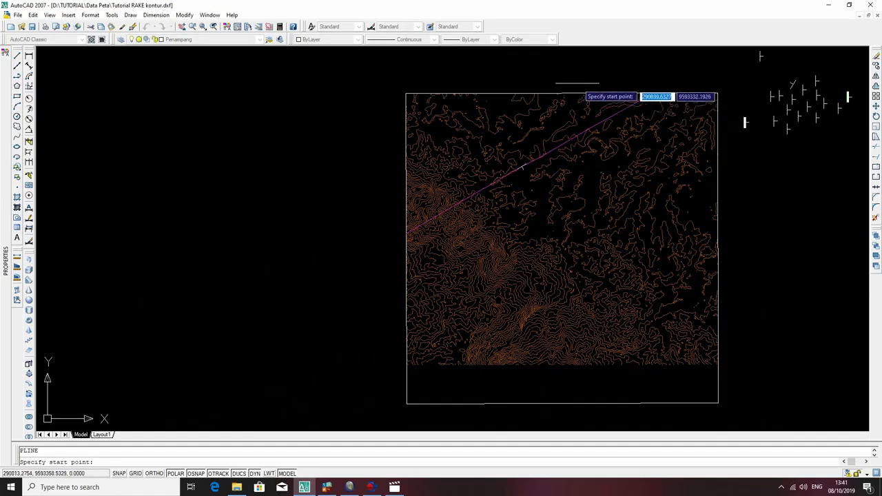
pyautogui.moveTo(578, 82); pyautogui.dragTo(574, 184, button='middle')
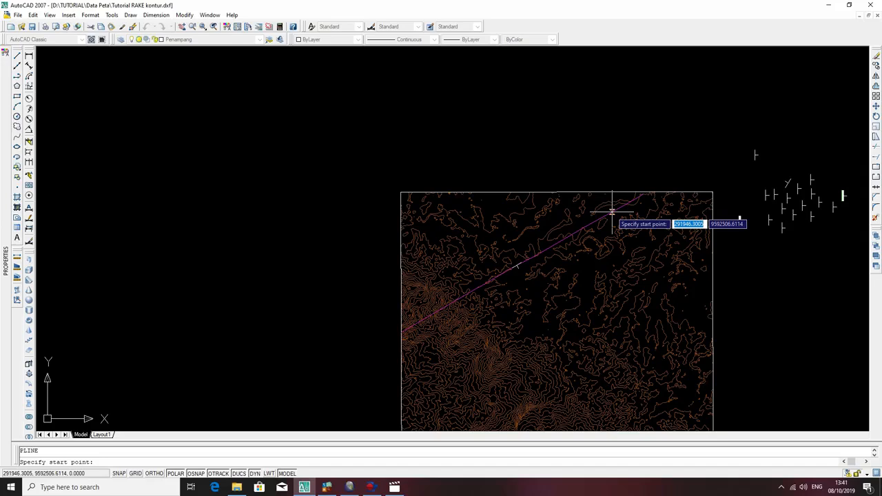
pyautogui.click(612, 210)
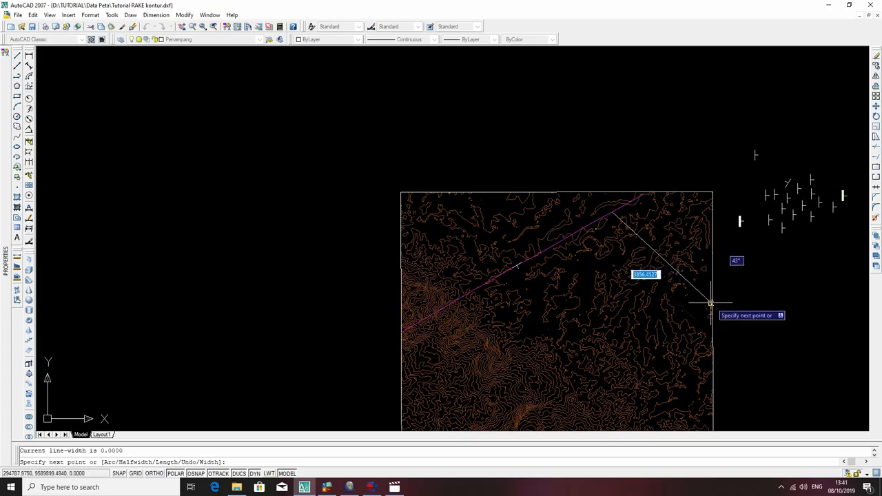
pyautogui.scroll(3, 710, 307)
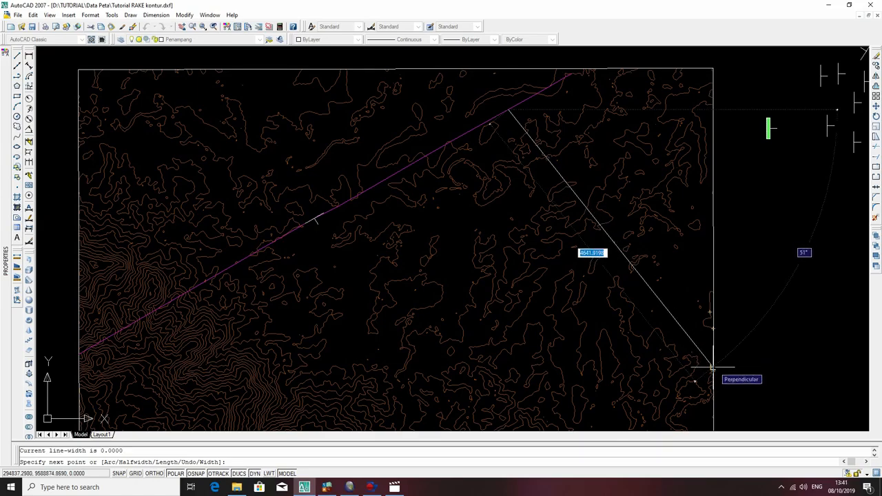
pyautogui.scroll(-3, 656, 335)
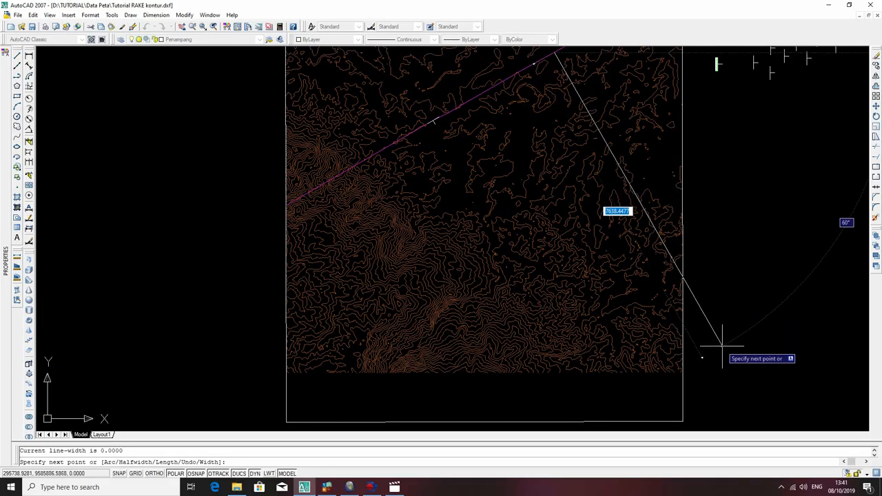
pyautogui.scroll(-2, 713, 342)
pyautogui.scroll(4, 616, 148)
pyautogui.scroll(3, 616, 147)
pyautogui.click(603, 156)
pyautogui.press('Escape')
# Rotate the short polyline 90 degrees about its southwest endpoint so it runs perpendicular to the cropline.
pyautogui.click(561, 157)
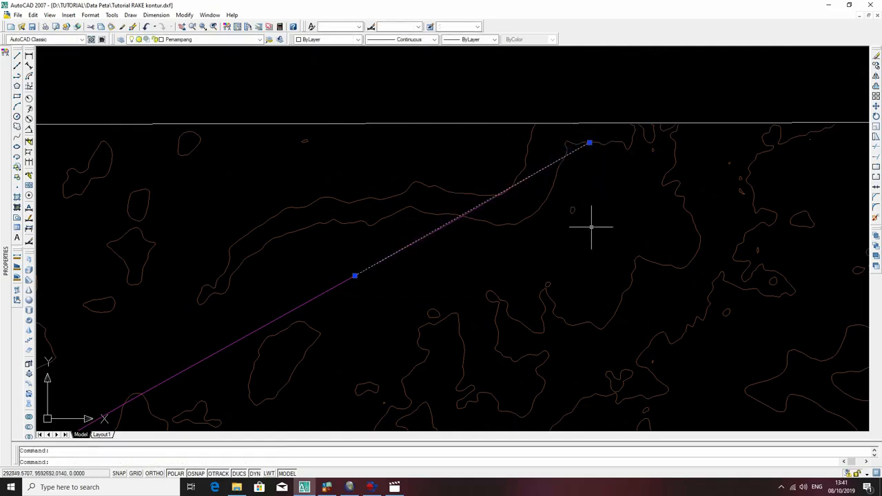
pyautogui.write('ro')
pyautogui.press('Return')
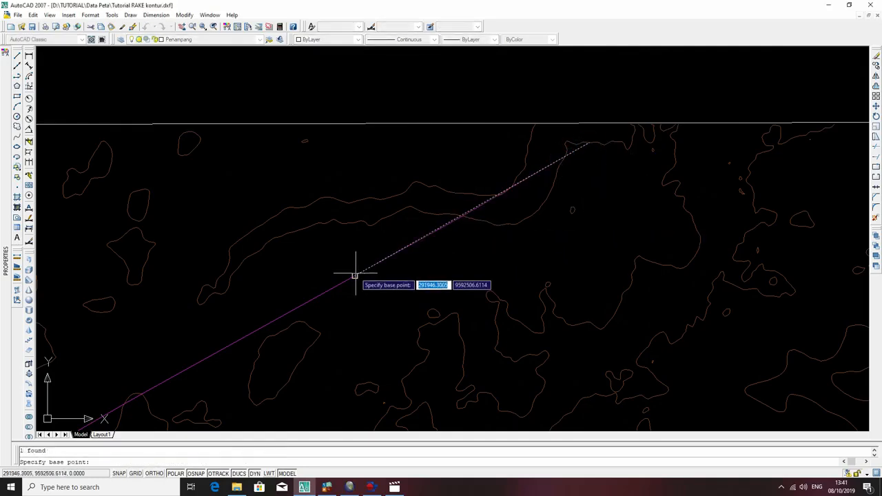
pyautogui.click(354, 276)
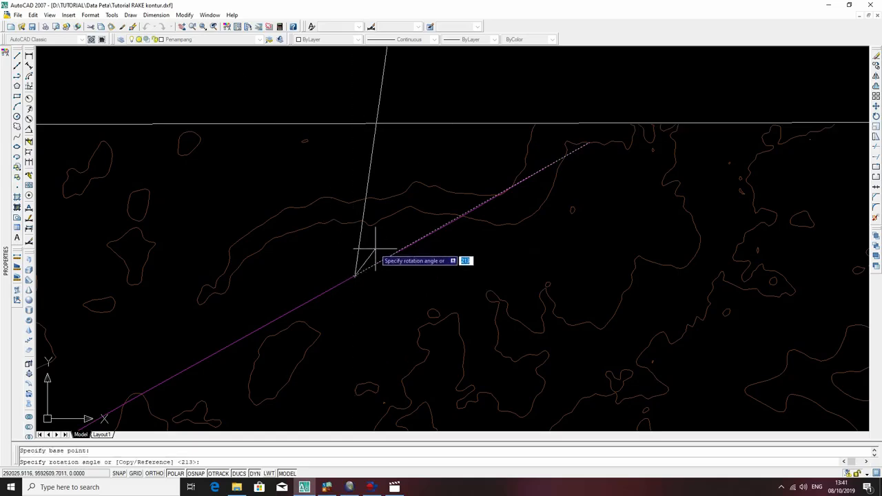
pyautogui.write('9')
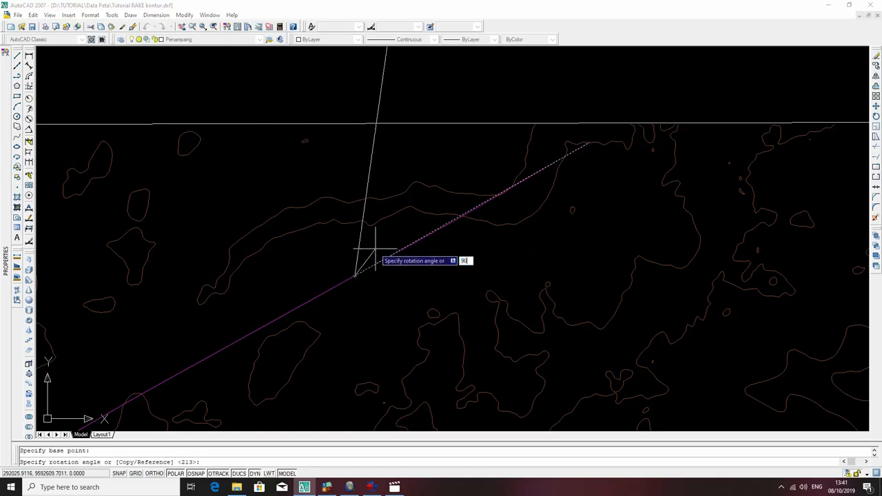
pyautogui.write('0')
pyautogui.press('Return')
pyautogui.scroll(-5, 393, 275)
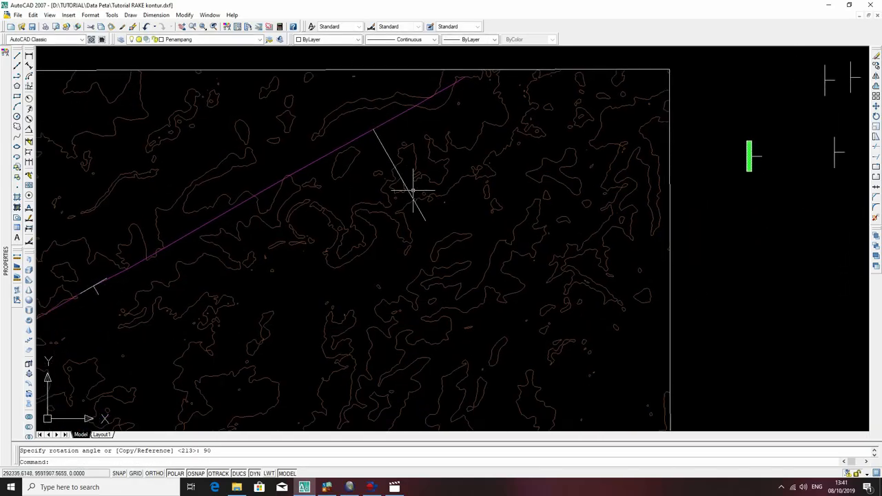
# Extend both ends of the perpendicular polyline to the map boundary.
pyautogui.click(508, 184)
pyautogui.write('e')
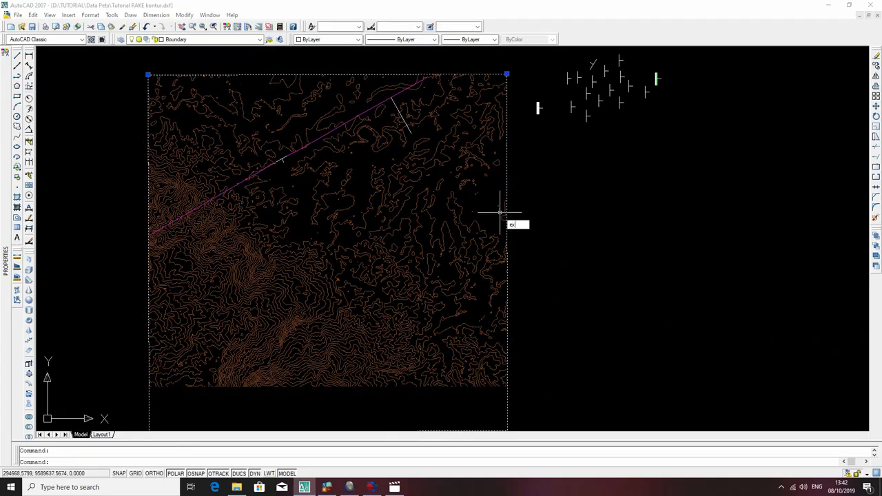
pyautogui.write('x')
pyautogui.press('Return')
pyautogui.click(407, 126)
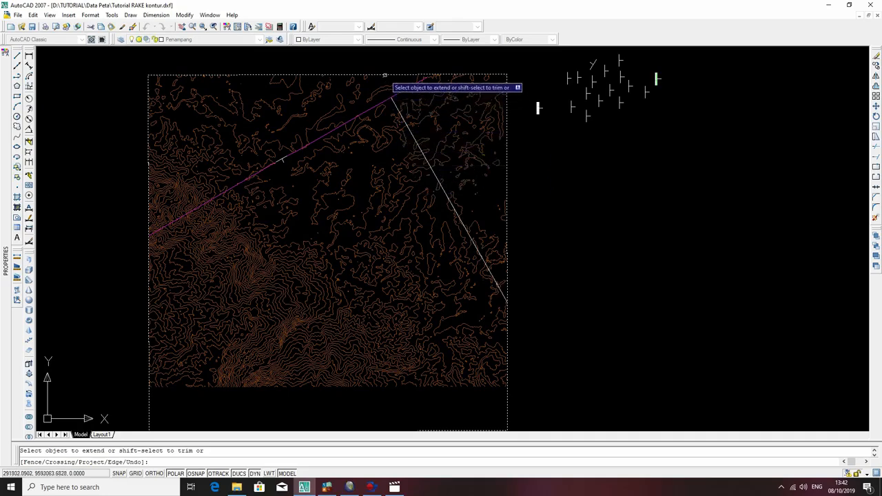
pyautogui.click(392, 102)
pyautogui.press('Escape')
# Copy the perpendicular section line four times along the cropline toward the southwest, using its intersection with the cropline as base point.
pyautogui.click(409, 131)
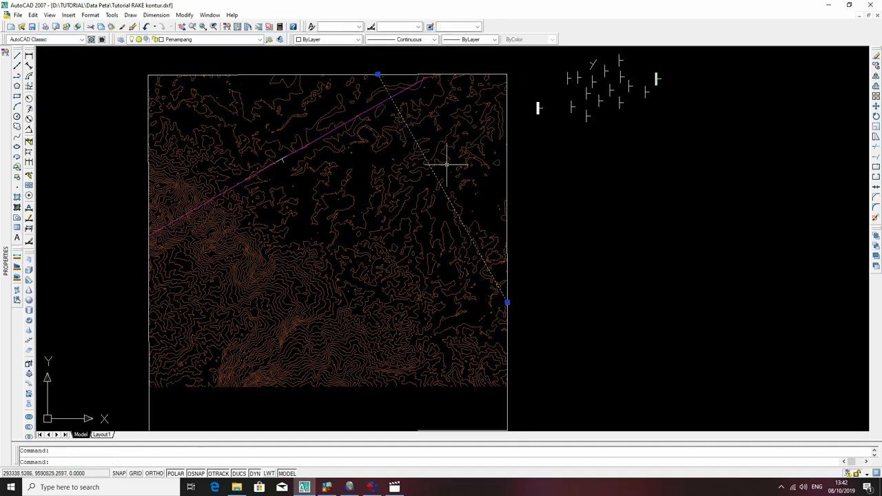
pyautogui.write('co')
pyautogui.press('Return')
pyautogui.click(390, 98)
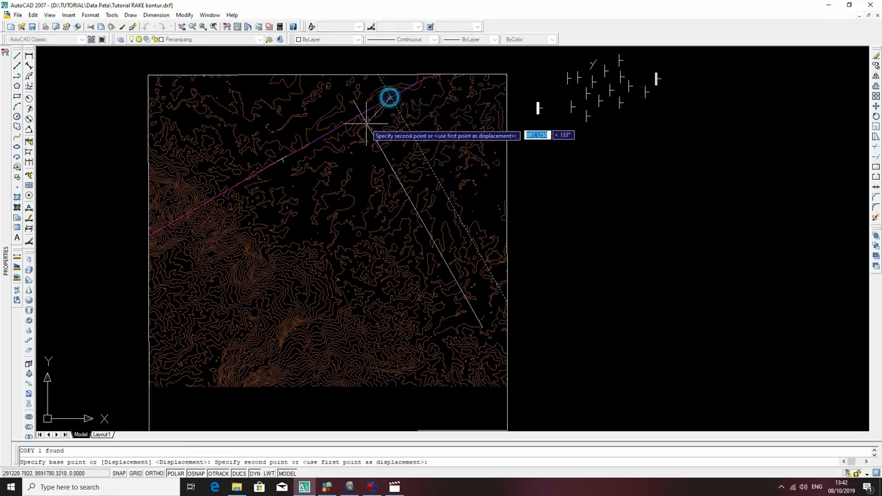
pyautogui.click(294, 151)
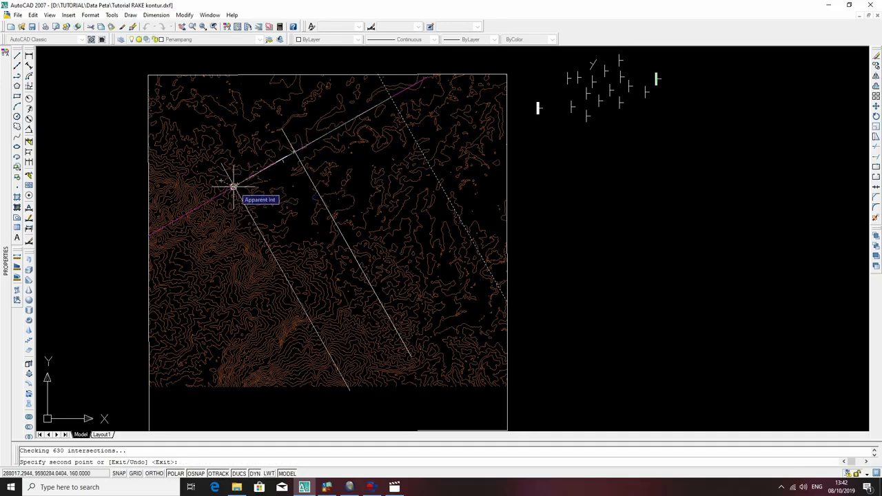
pyautogui.click(235, 188)
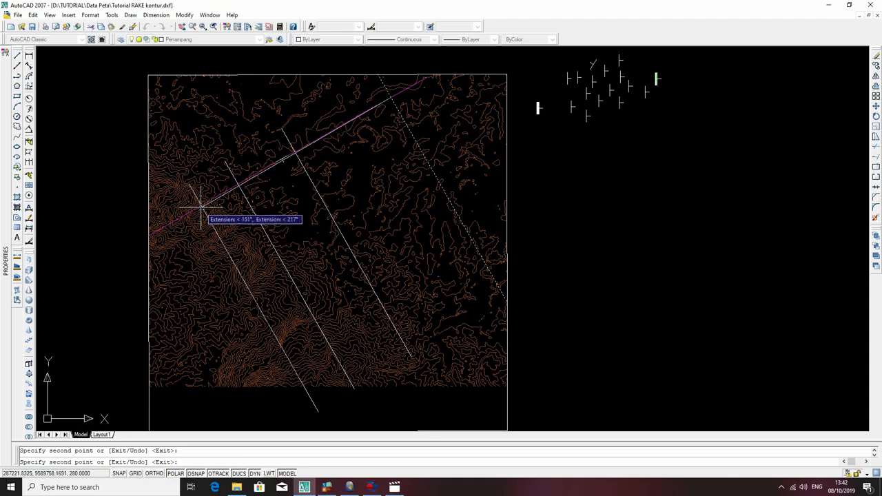
pyautogui.scroll(3, 199, 200)
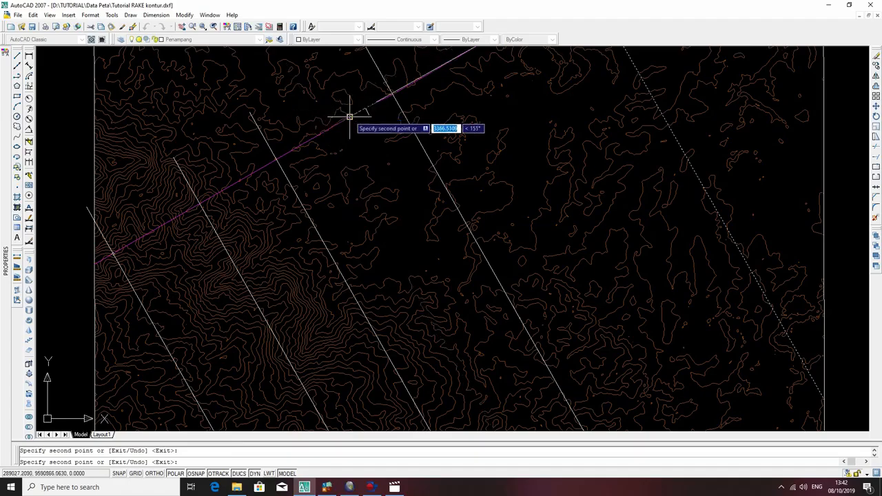
pyautogui.scroll(-6, 373, 110)
pyautogui.moveTo(427, 110); pyautogui.dragTo(386, 206, button='middle')
pyautogui.press('Escape')
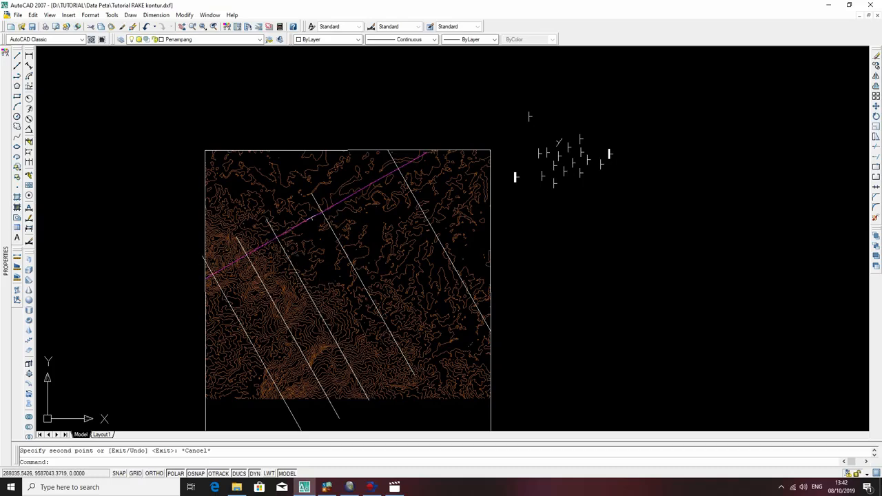
# Extend the ends of the copied section lines that stop short of the map boundary, using the boundary rectangle as the extend edge.
pyautogui.click(339, 150)
pyautogui.write('e')
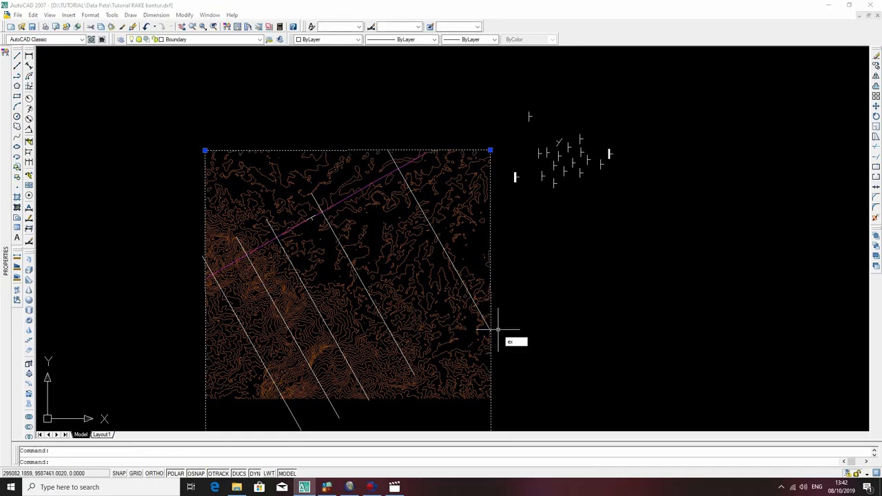
pyautogui.write('x')
pyautogui.press('Return')
pyautogui.click(400, 351)
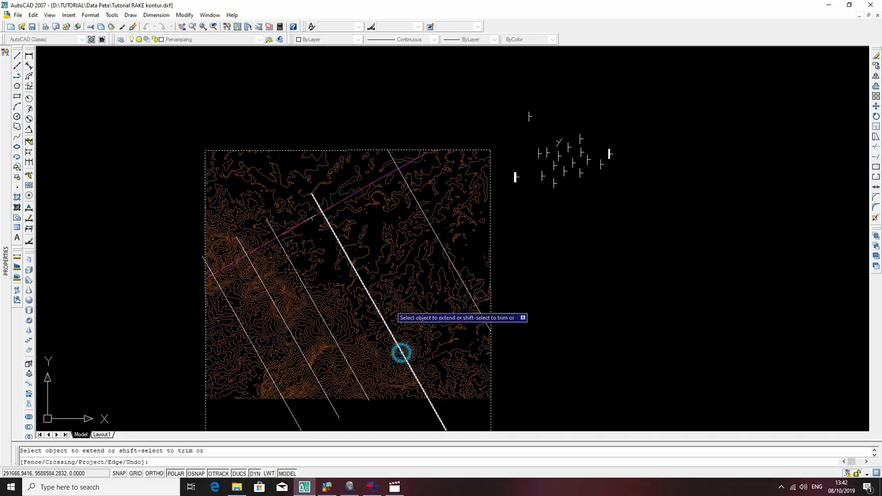
pyautogui.click(323, 199)
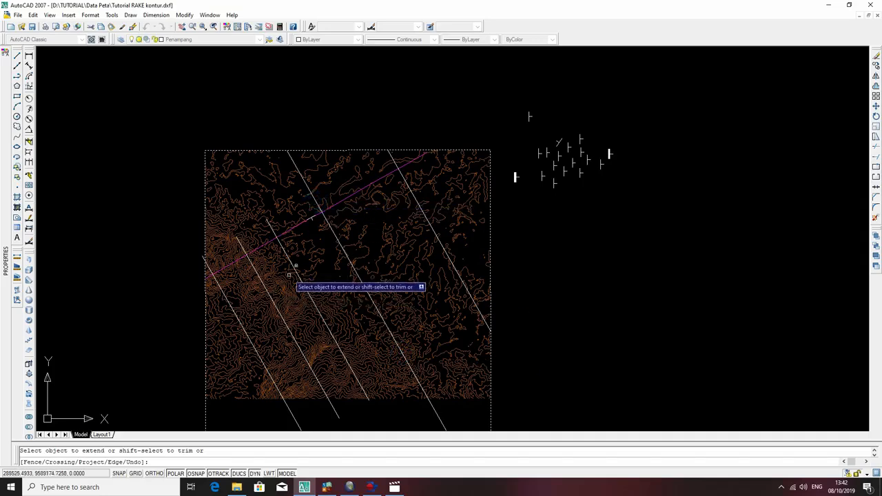
pyautogui.click(288, 274)
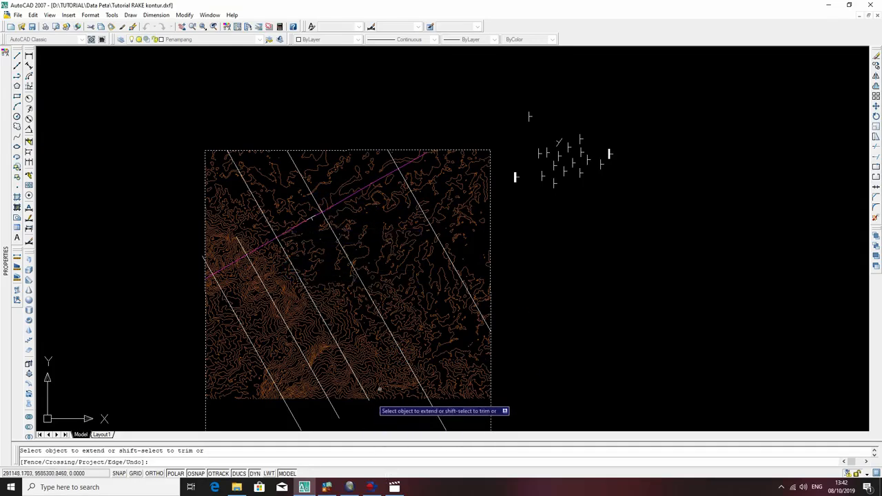
pyautogui.scroll(3, 379, 388)
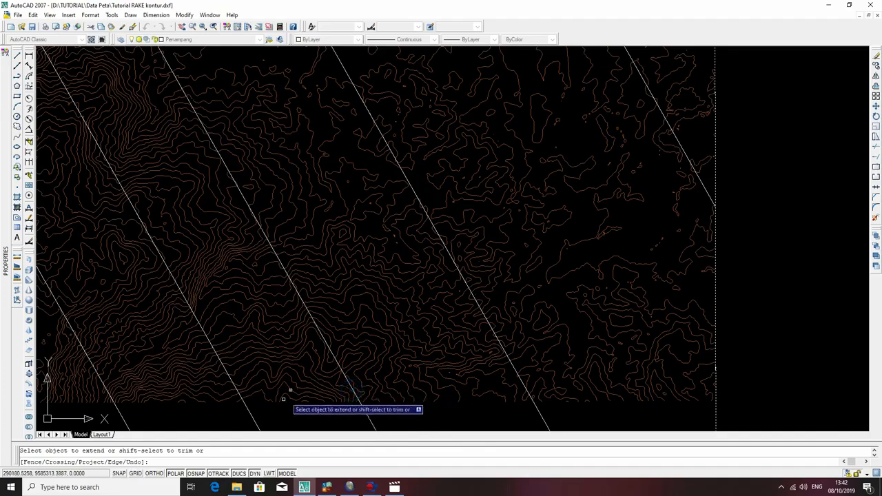
pyautogui.scroll(-4, 416, 284)
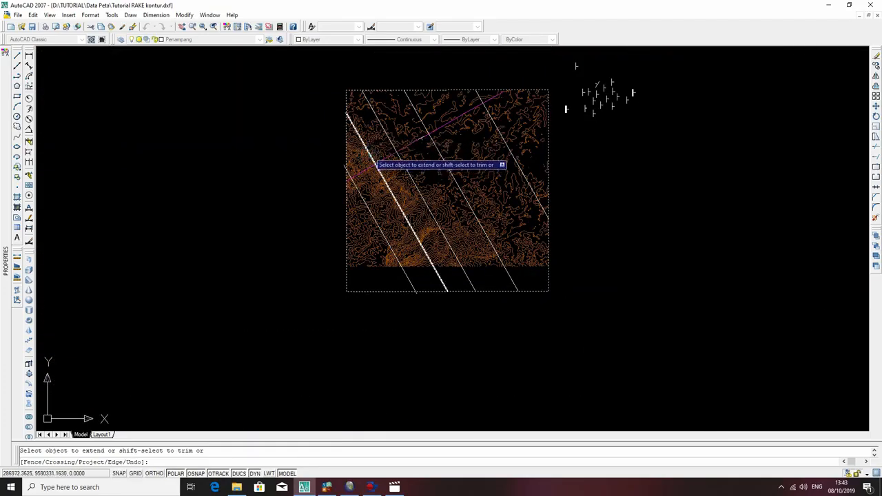
pyautogui.press('Escape')
# Trim both ends of the southwesternmost section line where they overhang the map boundary.
pyautogui.click(545, 309)
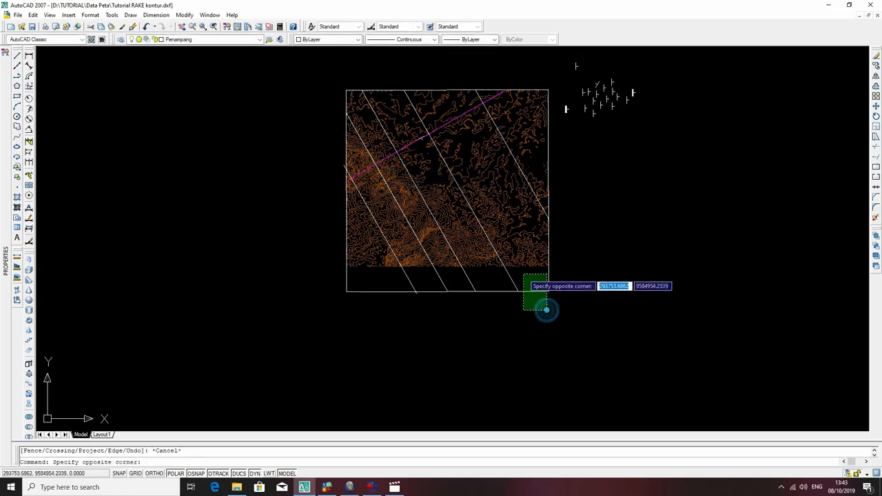
pyautogui.click(524, 275)
pyautogui.write('tr')
pyautogui.press('Return')
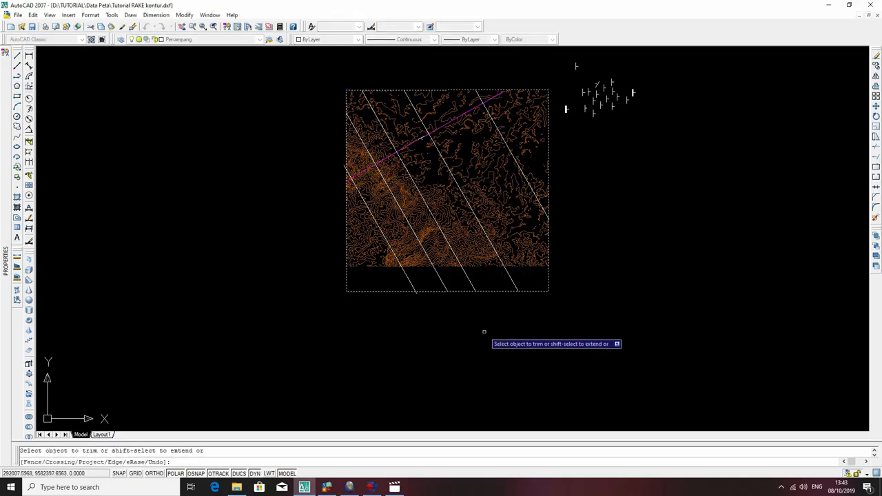
pyautogui.scroll(5, 457, 248)
pyautogui.click(358, 365)
pyautogui.click(339, 356)
pyautogui.moveTo(274, 129); pyautogui.dragTo(565, 352, button='middle')
pyautogui.click(434, 191)
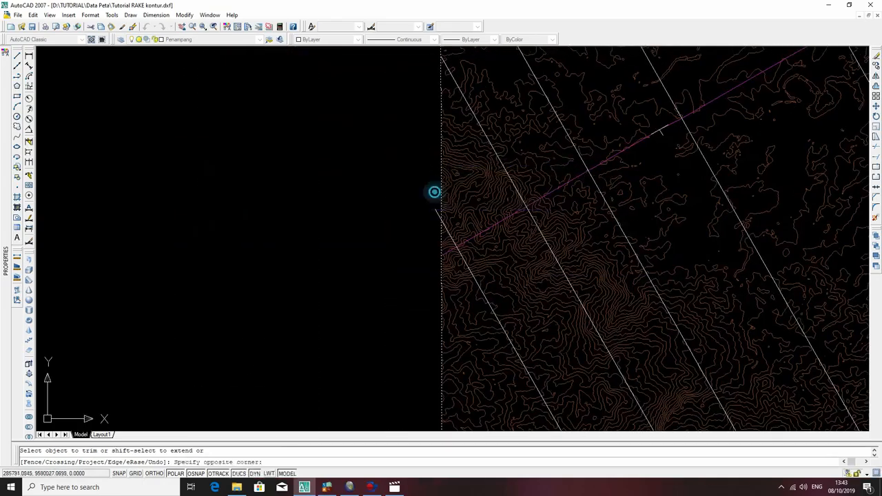
pyautogui.click(428, 220)
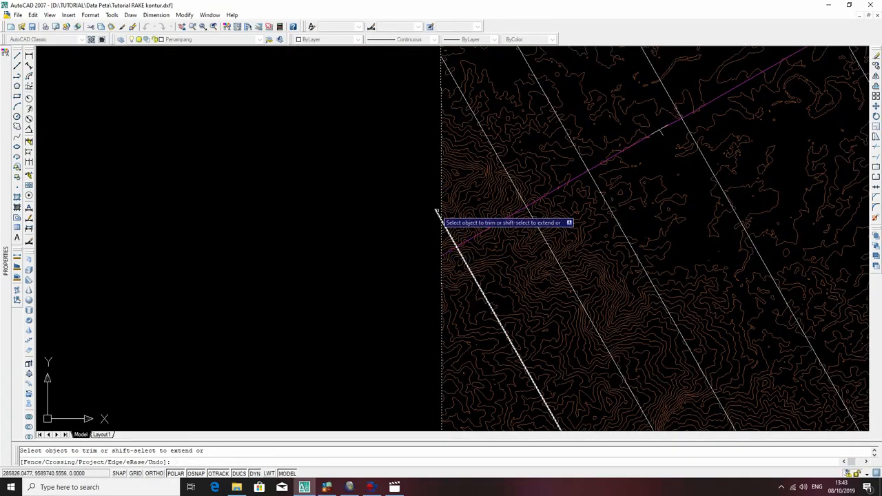
pyautogui.press('Escape')
pyautogui.scroll(-5, 414, 195)
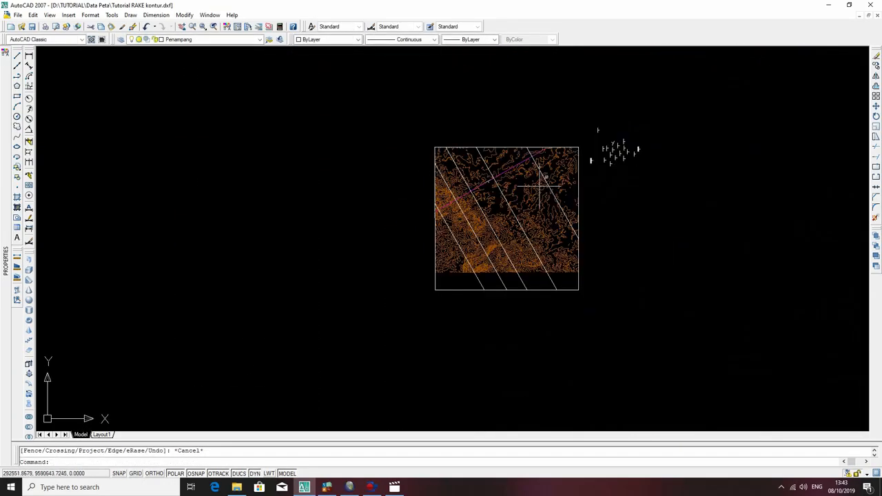
# Draw an open polyline terrain profile east of the map, with a flat start, small dip, rise to a peak, valley and final rise.
pyautogui.moveTo(545, 186); pyautogui.dragTo(465, 212, button='middle')
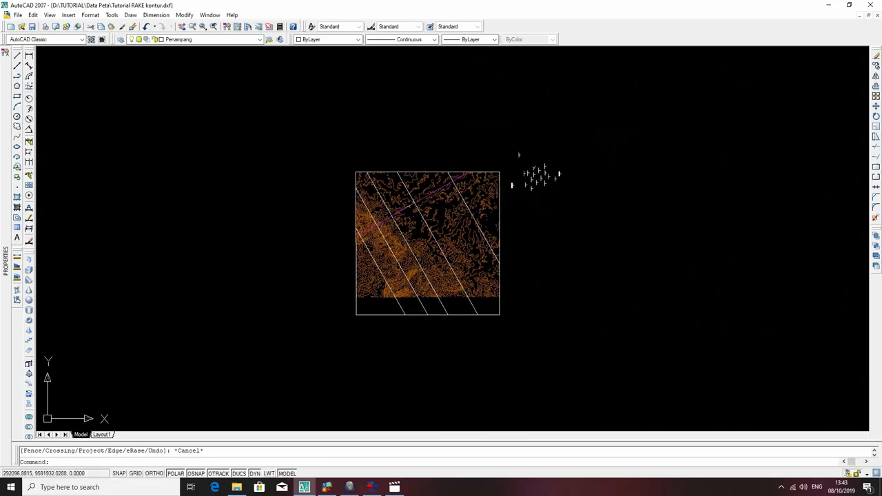
pyautogui.scroll(5, 478, 198)
pyautogui.moveTo(532, 200)
pyautogui.mouseDown(button='middle')
pyautogui.moveTo(659, 140)
pyautogui.moveTo(646, 102)
pyautogui.moveTo(498, 126)
pyautogui.mouseUp(button='middle')
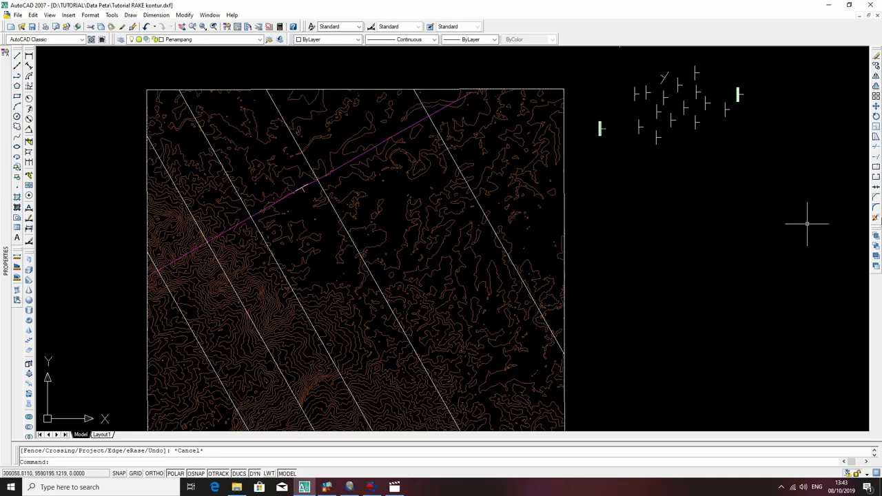
pyautogui.write('pl')
pyautogui.press('Return')
pyautogui.click(600, 217)
pyautogui.moveTo(815, 205); pyautogui.dragTo(555, 257, button='middle')
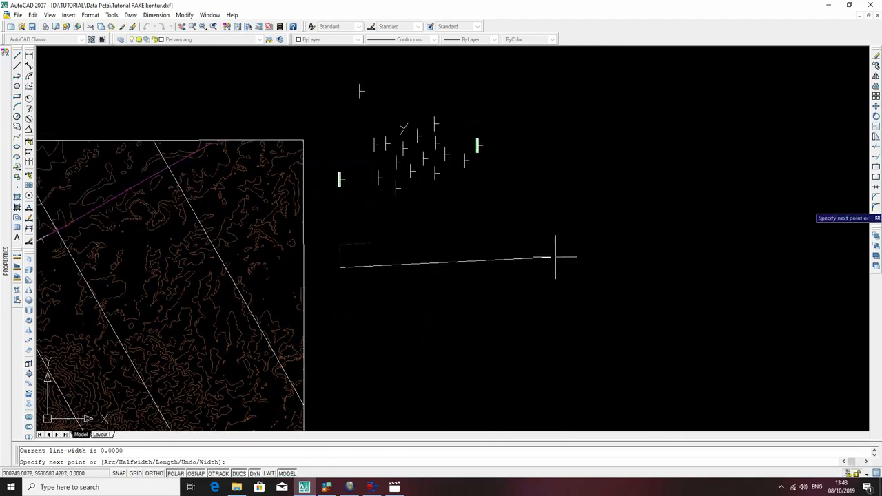
pyautogui.click(660, 267)
pyautogui.click(722, 301)
pyautogui.click(780, 257)
pyautogui.click(810, 247)
pyautogui.click(839, 228)
pyautogui.moveTo(866, 205); pyautogui.dragTo(651, 203, button='middle')
pyautogui.click(650, 198)
pyautogui.click(796, 159)
pyautogui.scroll(-5, 850, 102)
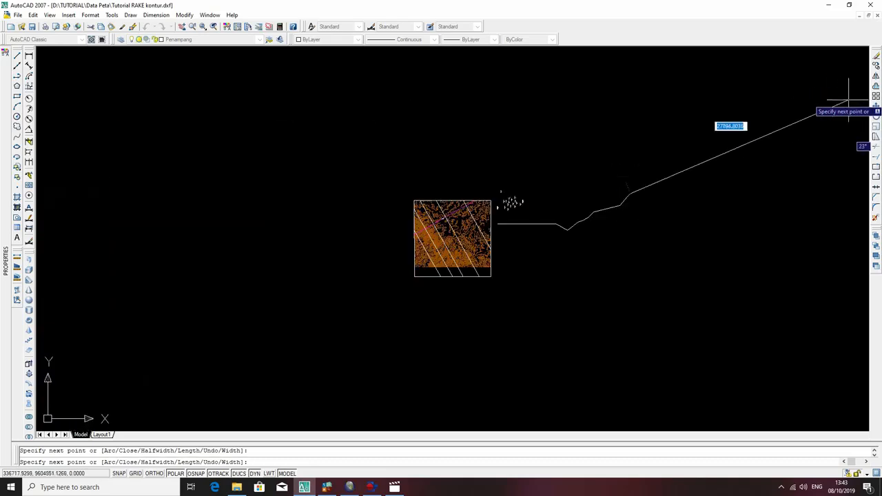
pyautogui.click(659, 190)
pyautogui.click(680, 186)
pyautogui.click(732, 211)
pyautogui.click(743, 226)
pyautogui.click(757, 231)
pyautogui.click(784, 242)
pyautogui.click(804, 242)
pyautogui.click(816, 228)
pyautogui.click(847, 216)
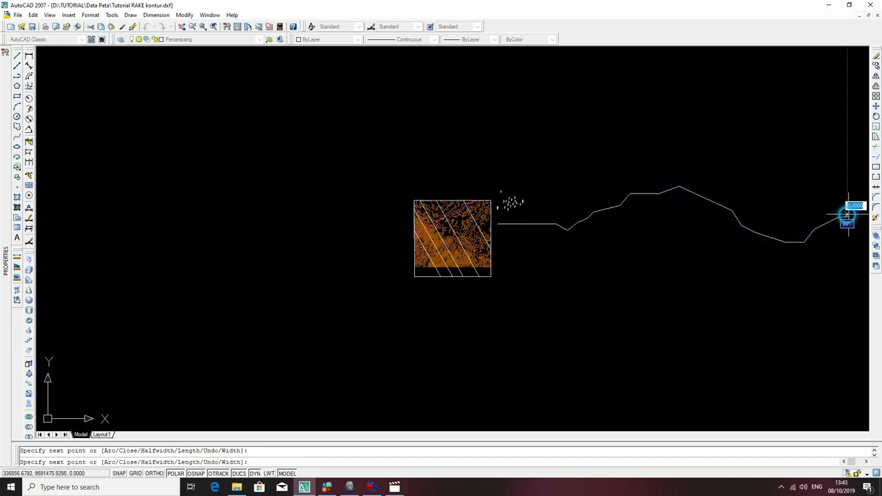
pyautogui.press('Escape')
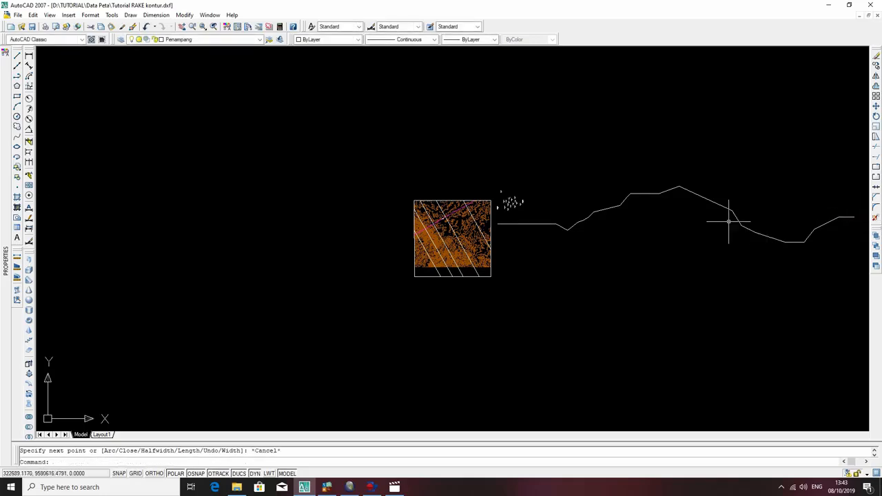
# Zoom to the drawing extents and view the whole terrain profile beside the map.
pyautogui.scroll(-3, 437, 309)
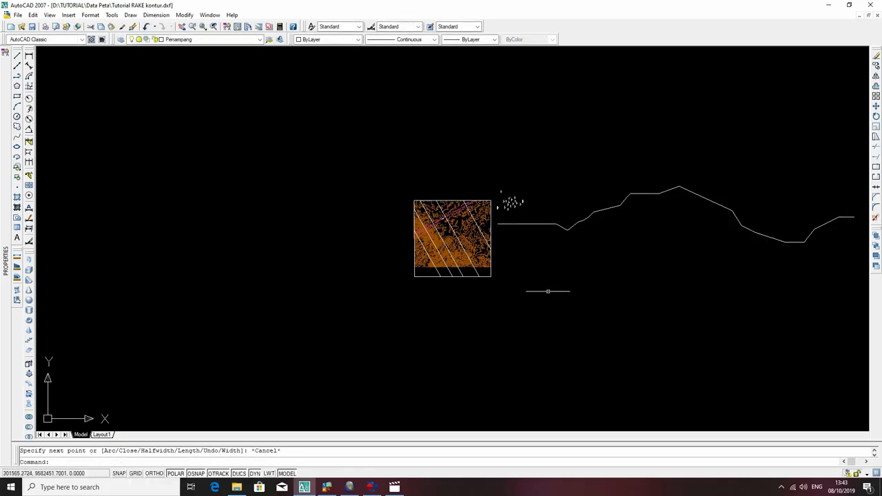
pyautogui.press('Escape')
pyautogui.scroll(3, 625, 244)
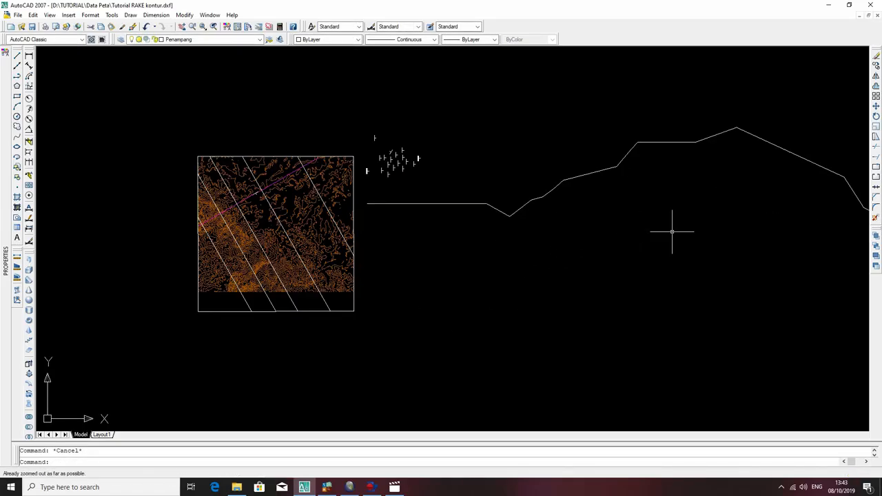
pyautogui.scroll(-2, 282, 156)
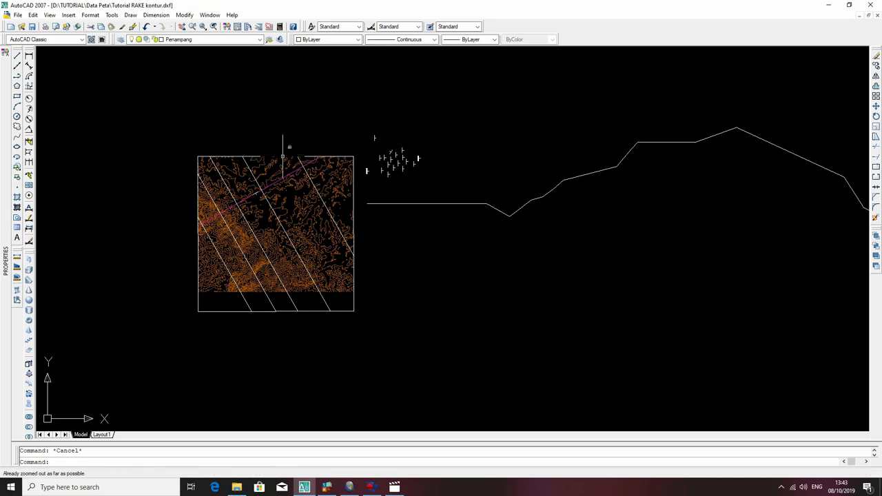
pyautogui.click(50, 14)
pyautogui.click(72, 57)
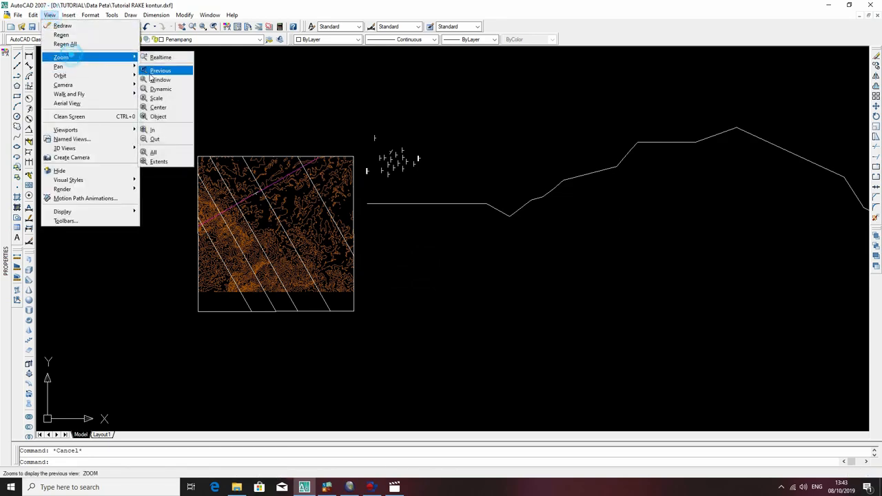
pyautogui.click(172, 161)
pyautogui.scroll(5, 610, 219)
pyautogui.scroll(-5, 614, 218)
pyautogui.moveTo(617, 209); pyautogui.dragTo(510, 223, button='middle')
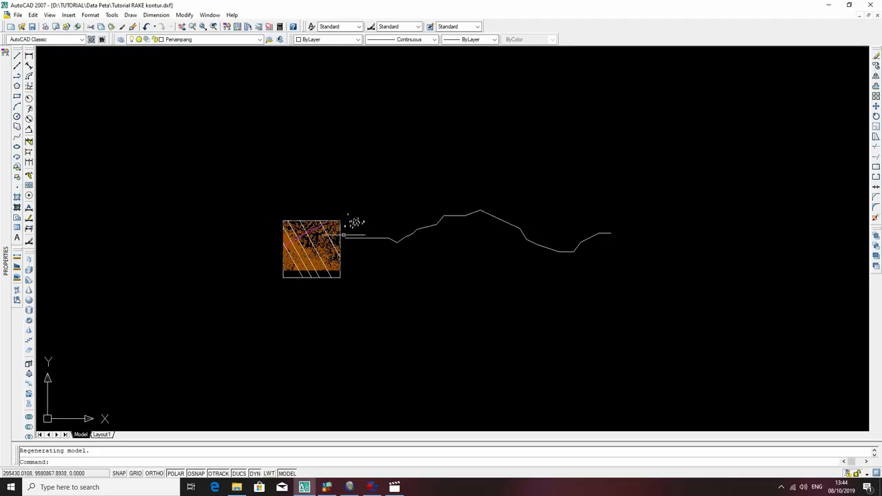
# Draw a straight polyline about 16753 units long from the profile's flat first segment, dipping southeast at 40 degrees.
pyautogui.scroll(3, 323, 231)
pyautogui.write('pl')
pyautogui.press('Return')
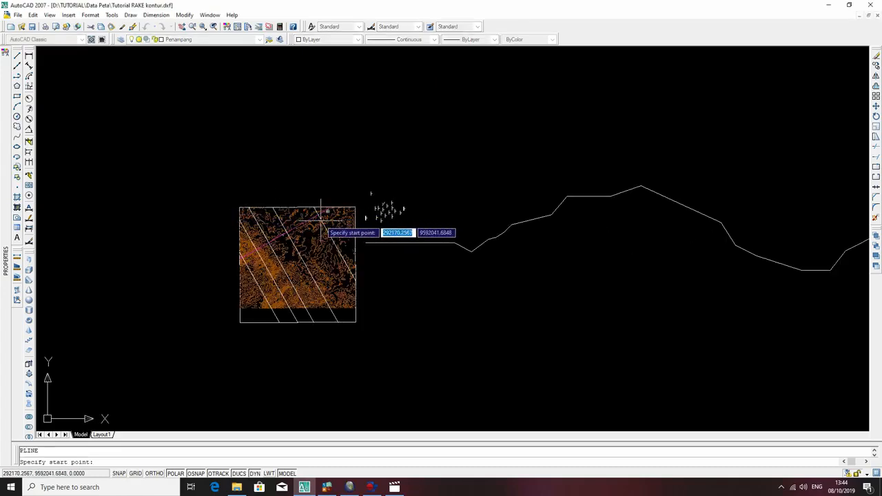
pyautogui.scroll(3, 321, 219)
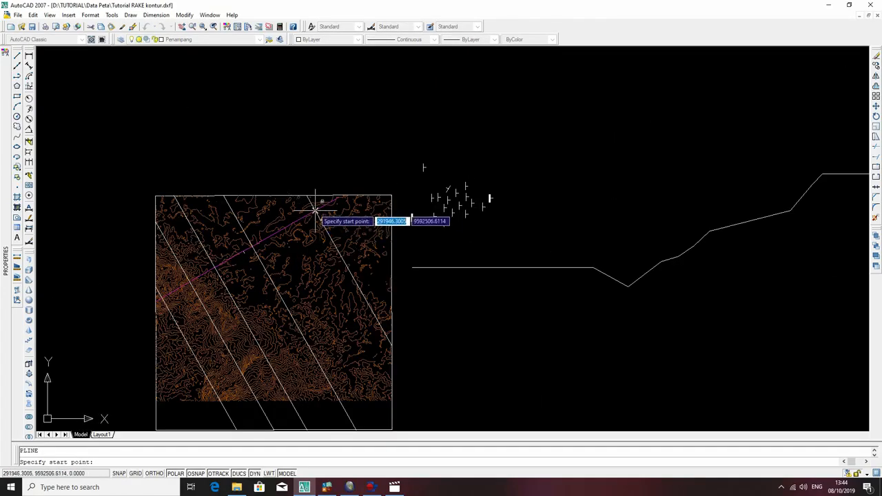
pyautogui.click(566, 267)
pyautogui.moveTo(634, 263); pyautogui.dragTo(472, 255, button='middle')
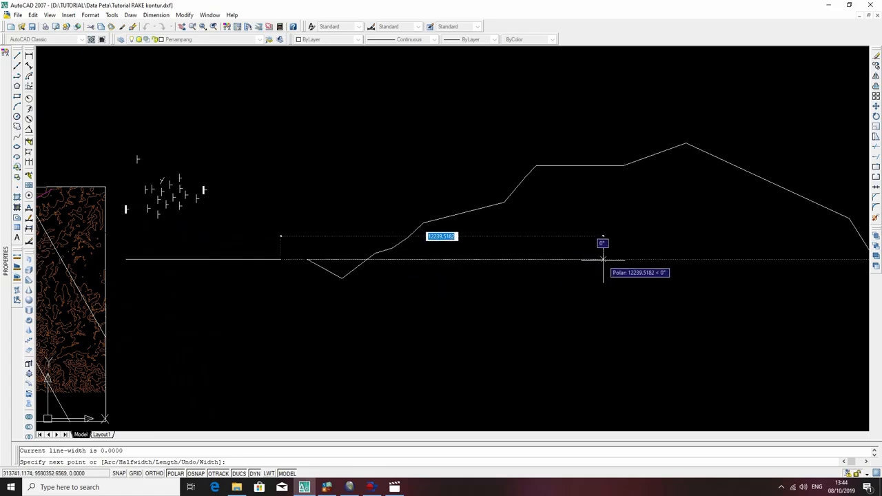
pyautogui.write('4')
pyautogui.press('BackSpace')
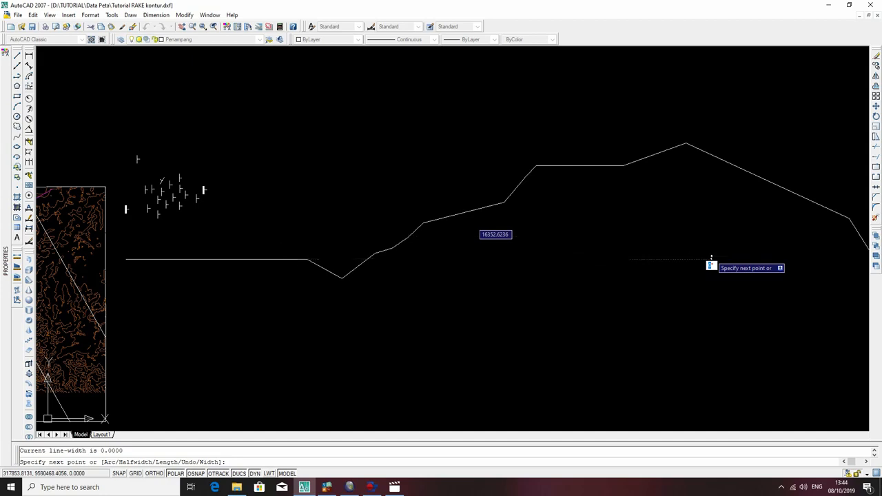
pyautogui.write('u')
pyautogui.press('Return')
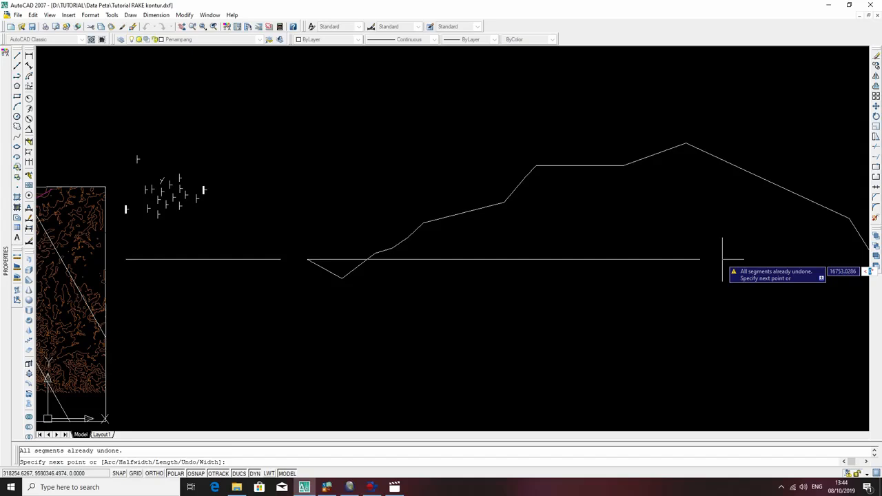
pyautogui.write('4')
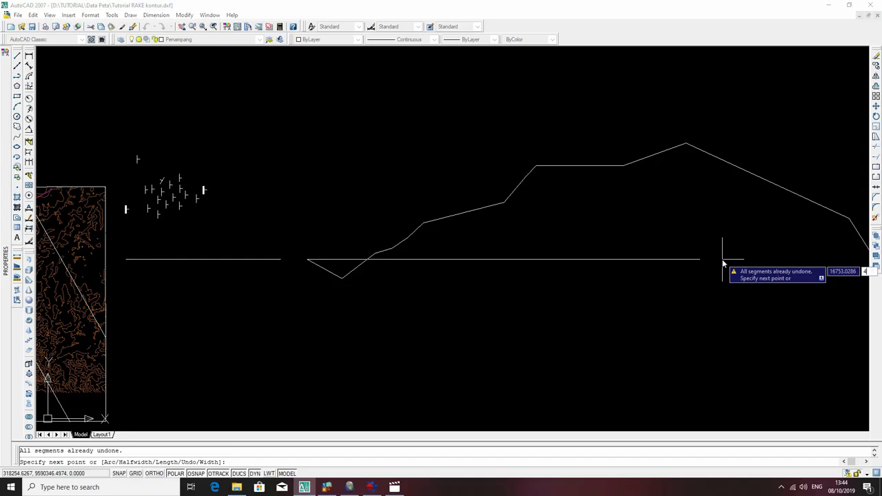
pyautogui.write('0')
pyautogui.press('Return')
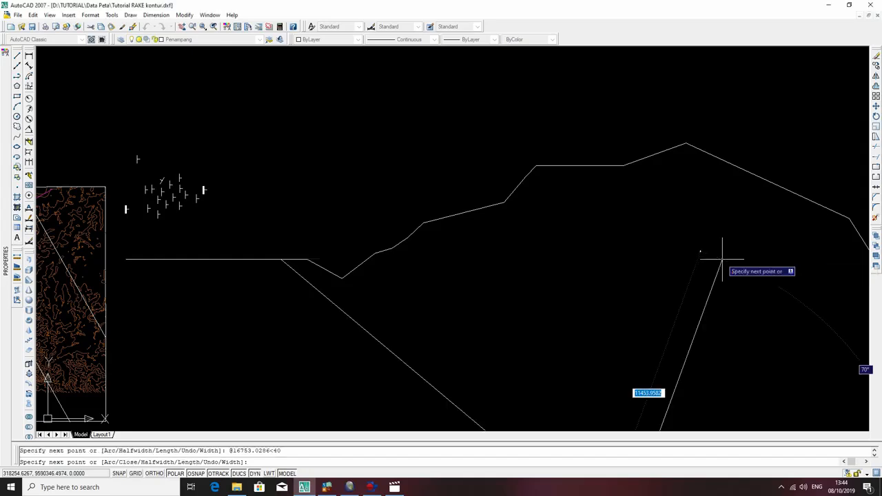
pyautogui.press('Escape')
pyautogui.scroll(-4, 537, 289)
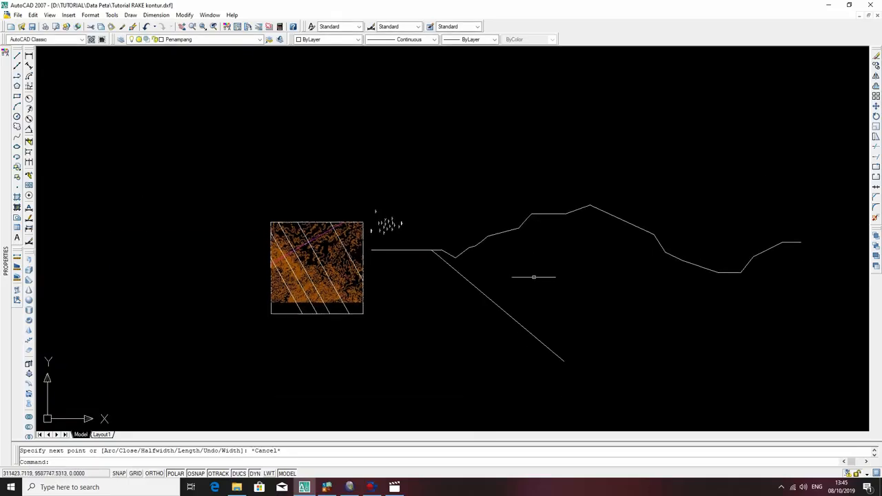
pyautogui.moveTo(448, 248)
pyautogui.mouseDown(button='middle')
pyautogui.moveTo(577, 276)
pyautogui.moveTo(607, 272)
pyautogui.mouseUp(button='middle')
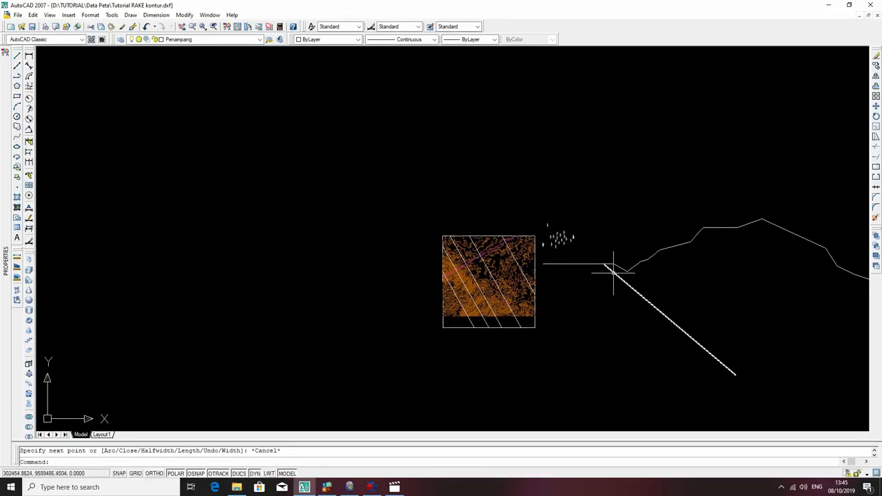
pyautogui.write('pl')
pyautogui.press('Return')
pyautogui.scroll(4, 607, 273)
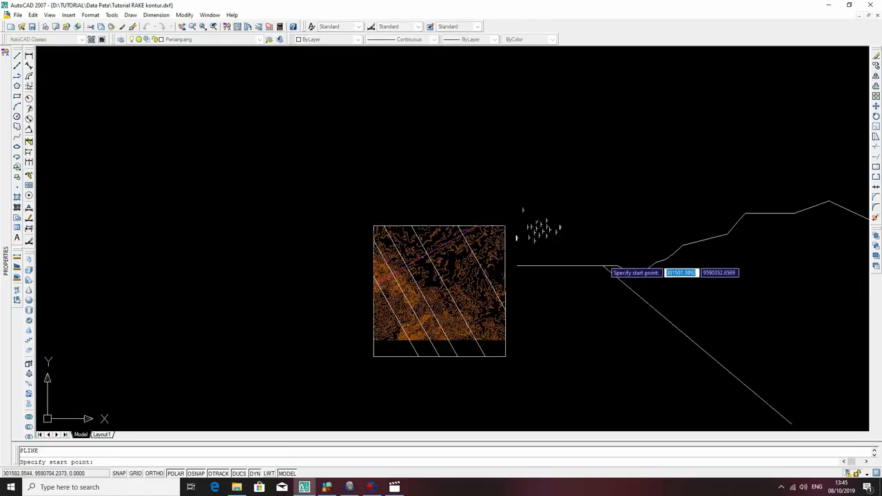
pyautogui.click(601, 271)
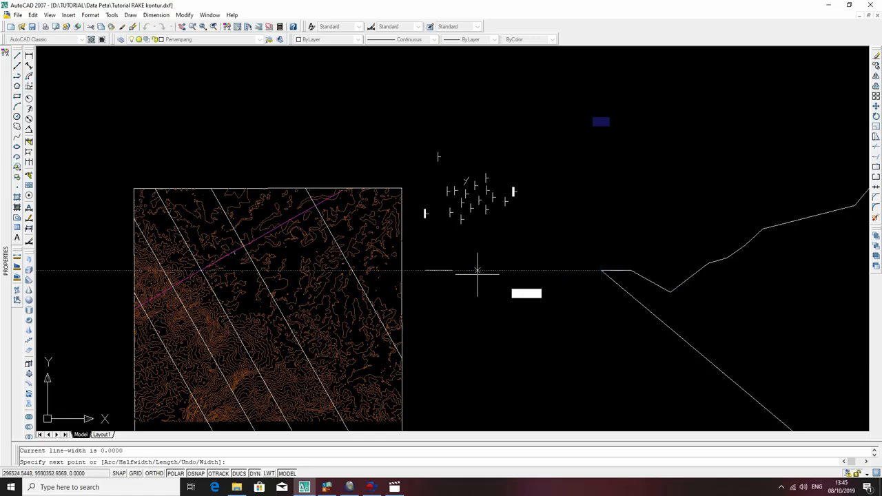
pyautogui.press('Escape')
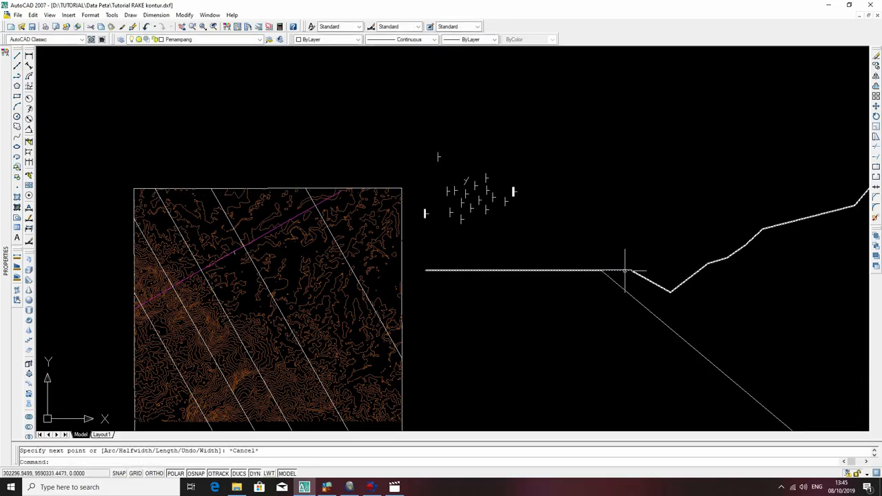
# Draw a 3.4-unit polyline perpendicular to the dipping seam line, heading southwest from its upper end on the terrain profile.
pyautogui.write('pl')
pyautogui.press('Return')
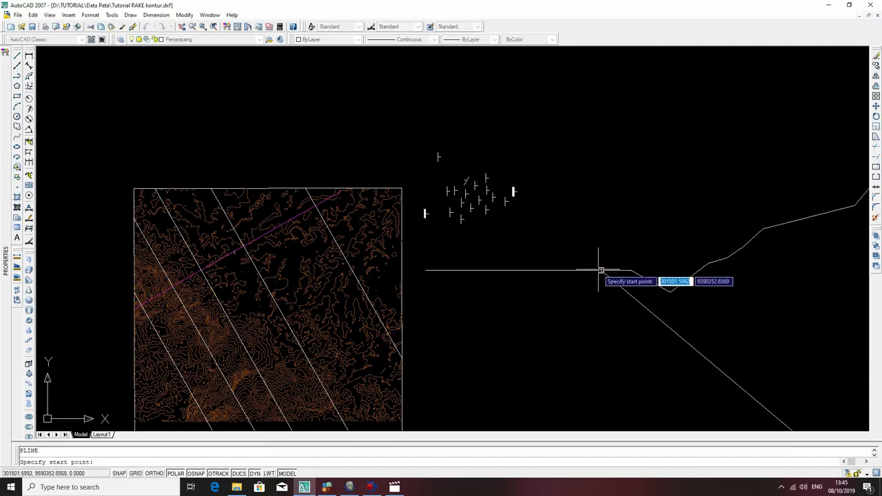
pyautogui.click(600, 271)
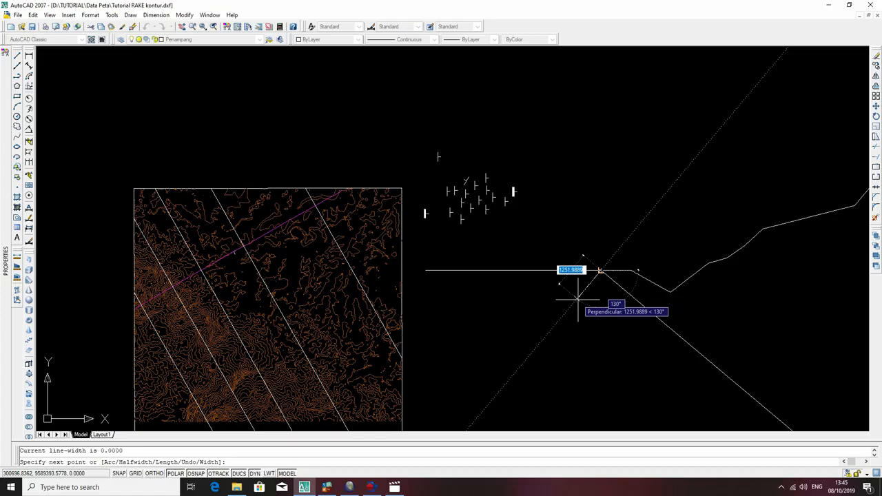
pyautogui.write('34')
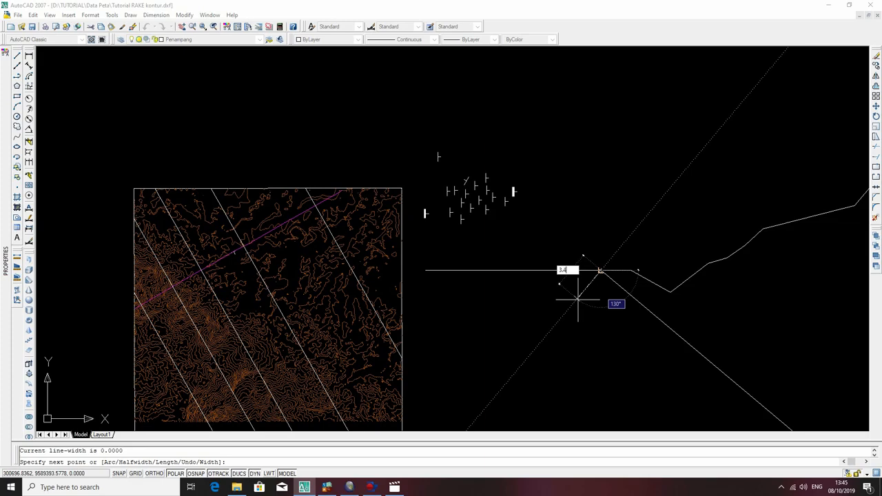
pyautogui.write('.4')
pyautogui.press('Return')
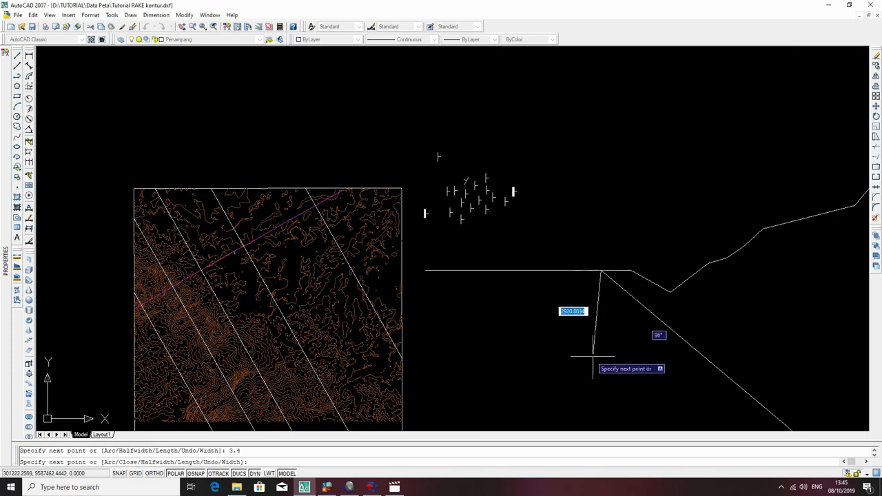
pyautogui.scroll(2, 606, 282)
pyautogui.scroll(3, 606, 282)
pyautogui.scroll(2, 590, 296)
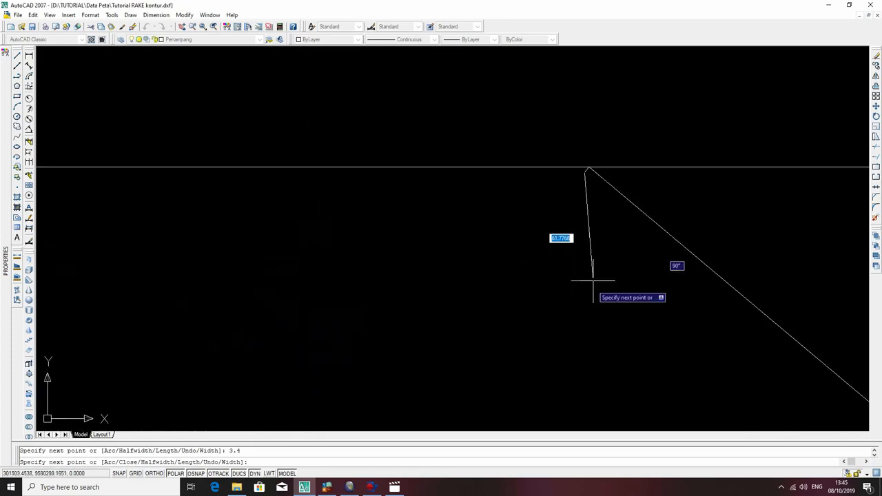
pyautogui.scroll(3, 590, 175)
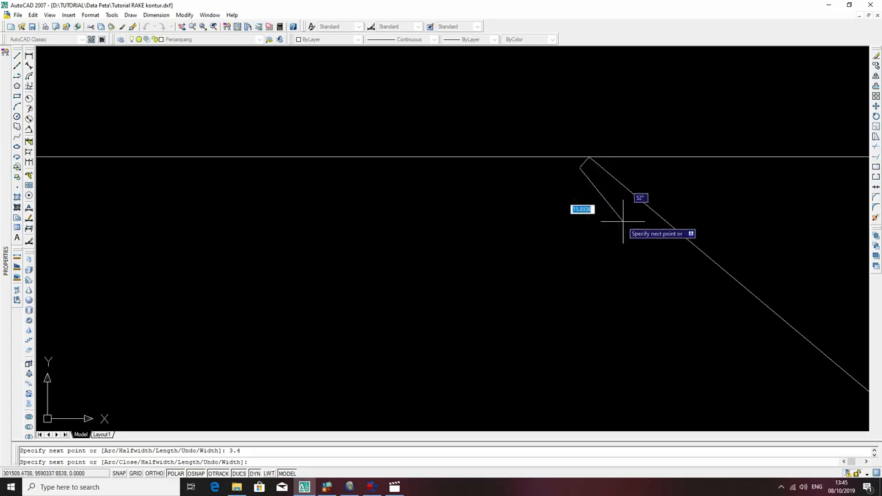
pyautogui.press('Escape')
# Copy the dipping seam line from its upper end to the free end of the short perpendicular line.
pyautogui.moveTo(698, 285); pyautogui.dragTo(645, 244, button='middle')
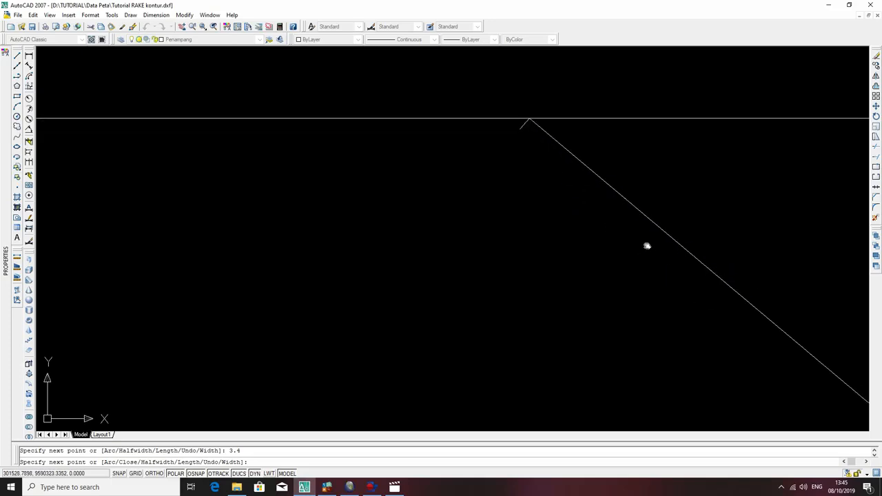
pyautogui.click(634, 207)
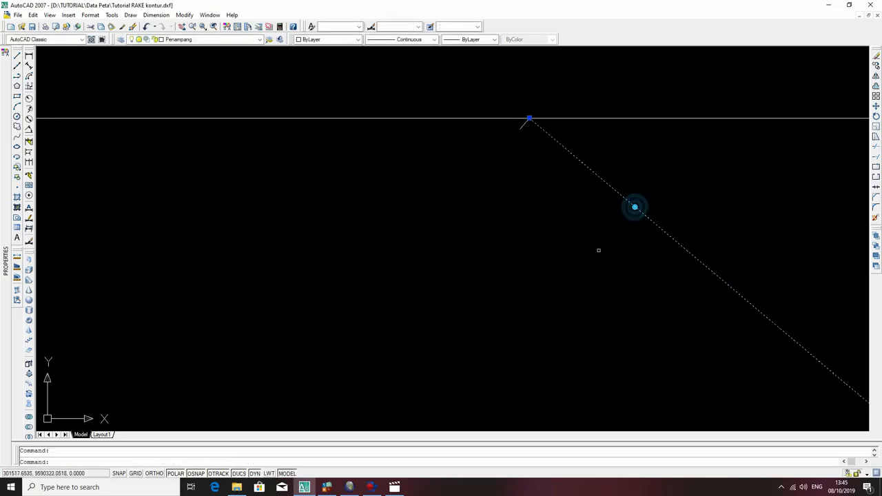
pyautogui.write('co')
pyautogui.press('Return')
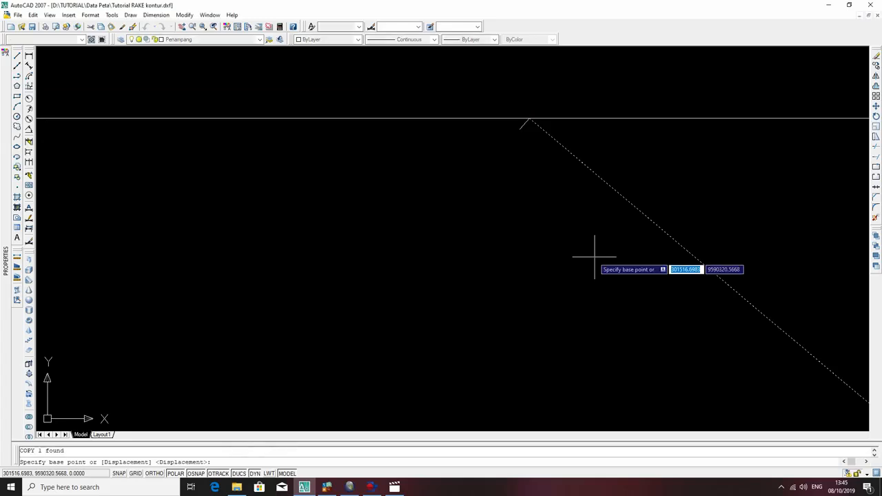
pyautogui.click(529, 118)
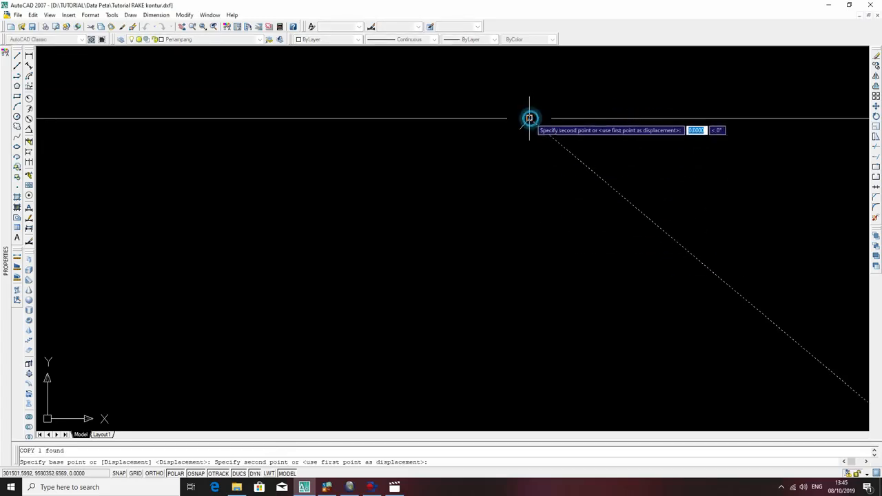
pyautogui.press('Escape')
# Undo the copied seam line, the short perpendicular line and the original dipping line, leaving only the terrain profile beside the map.
pyautogui.scroll(-2, 693, 214)
pyautogui.moveTo(709, 223); pyautogui.dragTo(445, 169, button='middle')
pyautogui.scroll(-2, 445, 170)
pyautogui.moveTo(496, 183); pyautogui.dragTo(427, 158, button='middle')
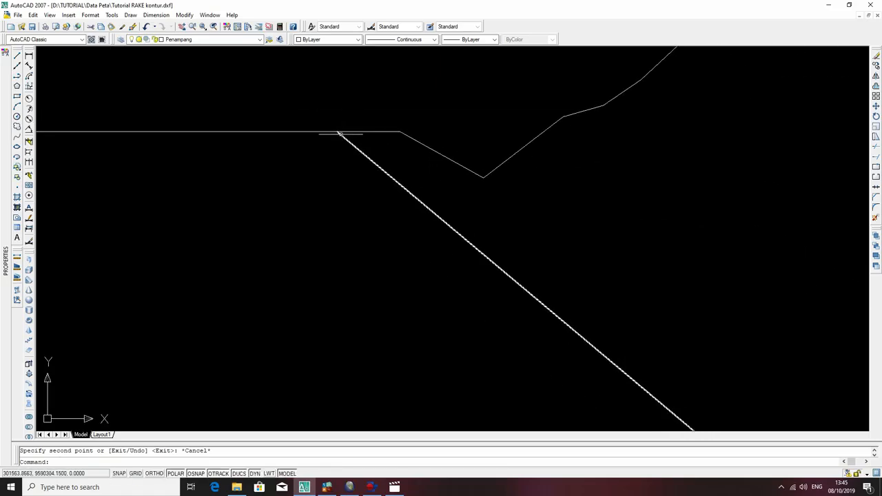
pyautogui.scroll(-6, 429, 144)
pyautogui.moveTo(446, 154); pyautogui.dragTo(288, 210, button='middle')
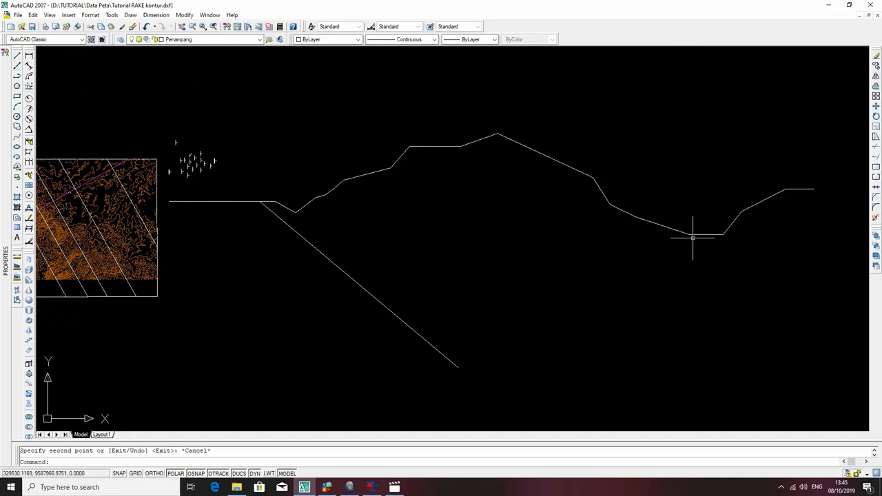
pyautogui.hotkey('ctrl', 'z')
pyautogui.hotkey('ctrl', 'z')
pyautogui.hotkey('ctrl', 'z')
pyautogui.hotkey('ctrl', 'z')
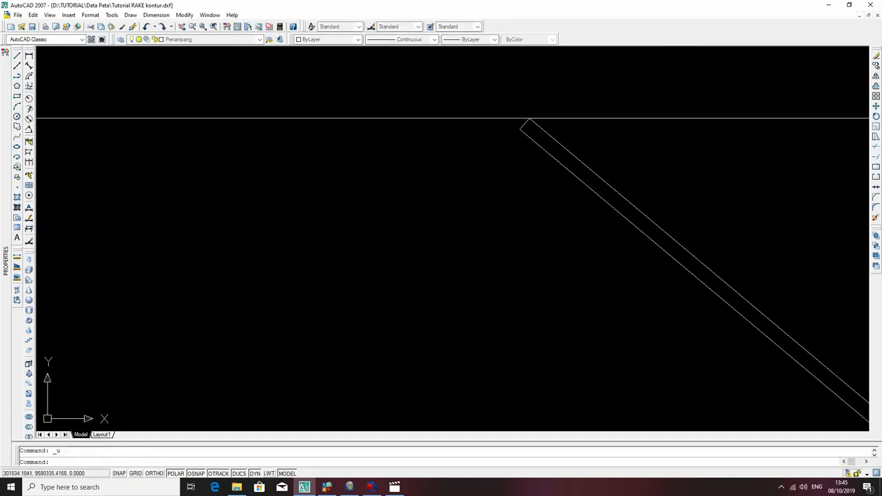
pyautogui.hotkey('ctrl', 'z')
pyautogui.hotkey('ctrl', 'z')
pyautogui.hotkey('ctrl', 'z')
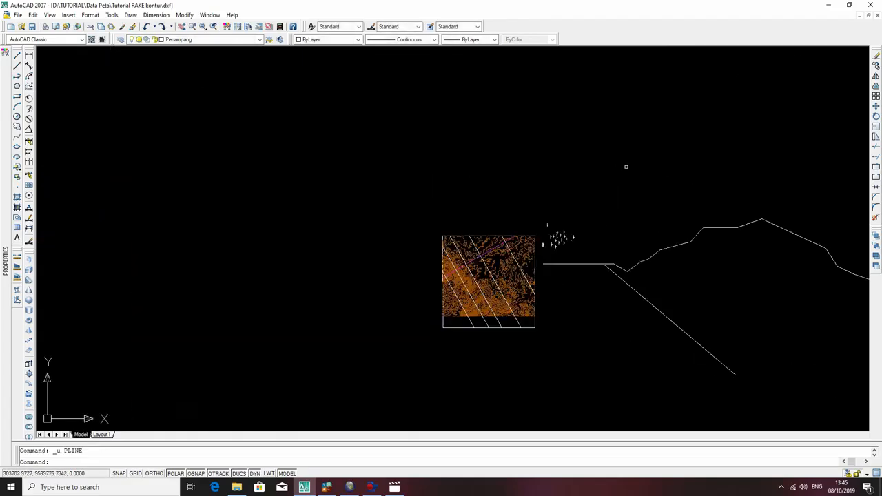
pyautogui.hotkey('ctrl', 'z')
pyautogui.hotkey('ctrl', 'z')
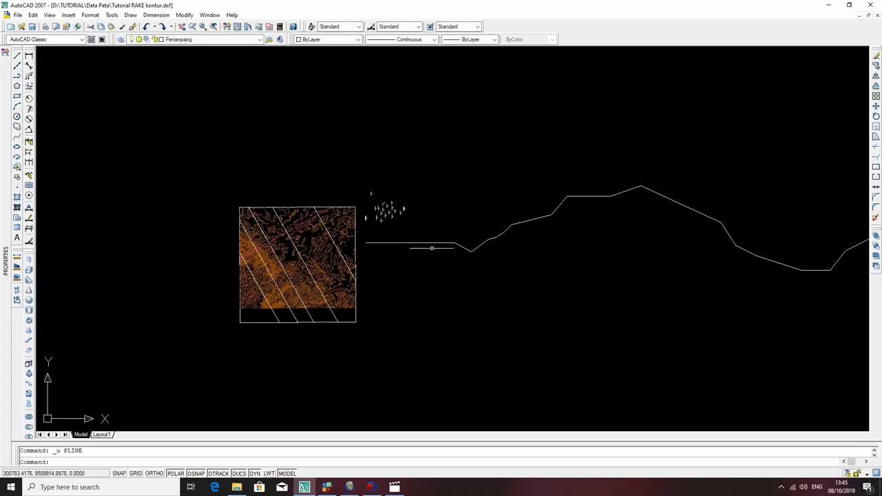
# Start a new polyline on the terrain profile's flat first segment, a little west of where it begins to dip.
pyautogui.write('pl')
pyautogui.press('Return')
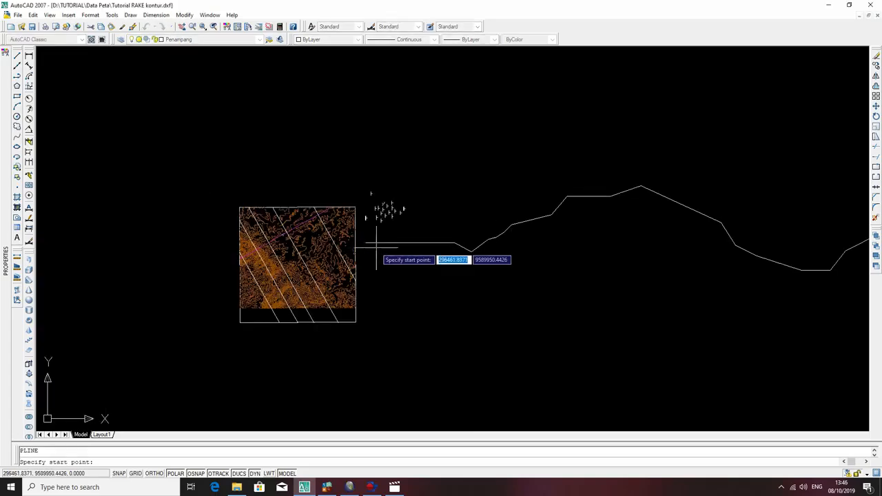
pyautogui.scroll(5, 430, 243)
pyautogui.click(405, 244)
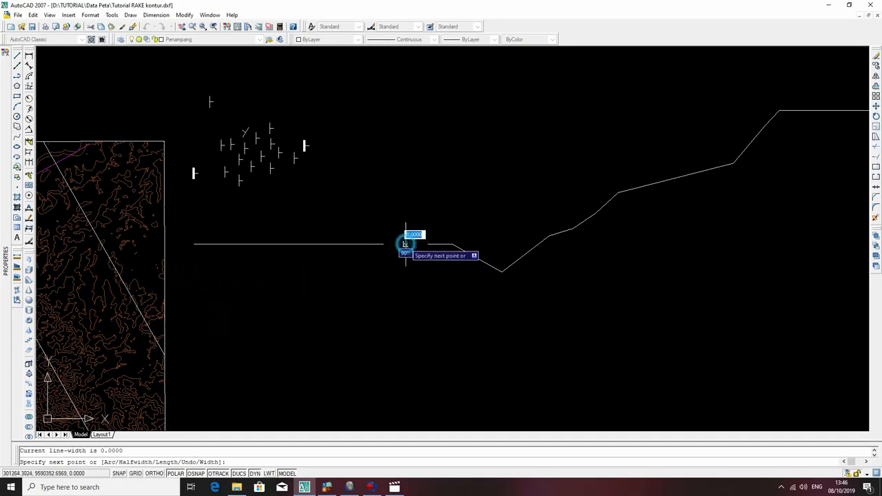
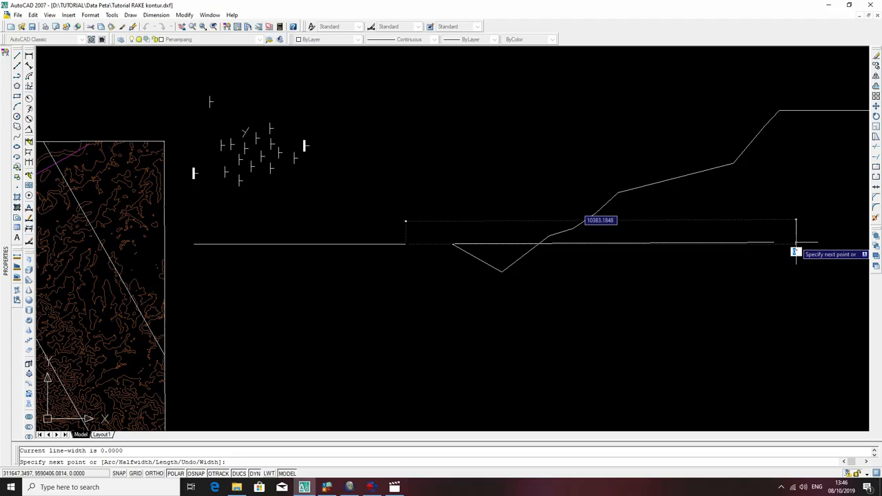
# Draw a polyline from the flat part of the surface profile, sloping 4° downward and about 10859 units long.
pyautogui.write('u')
pyautogui.press('Return')
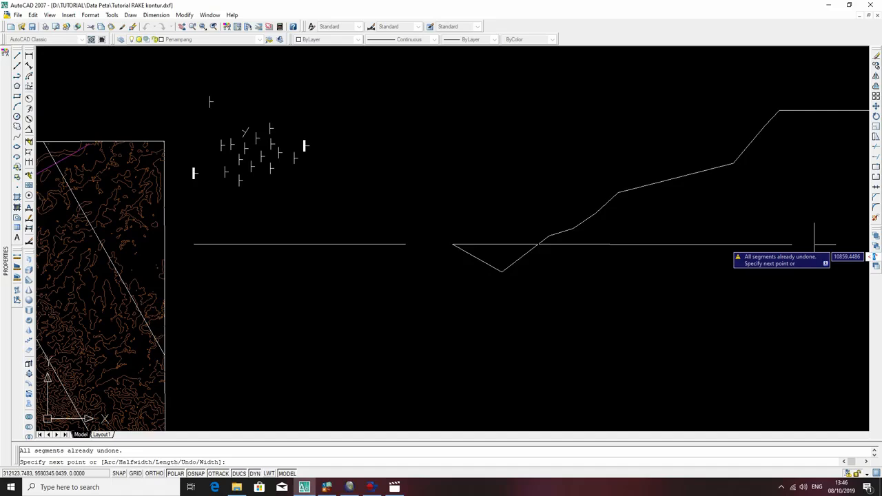
pyautogui.write('4')
pyautogui.press('Return')
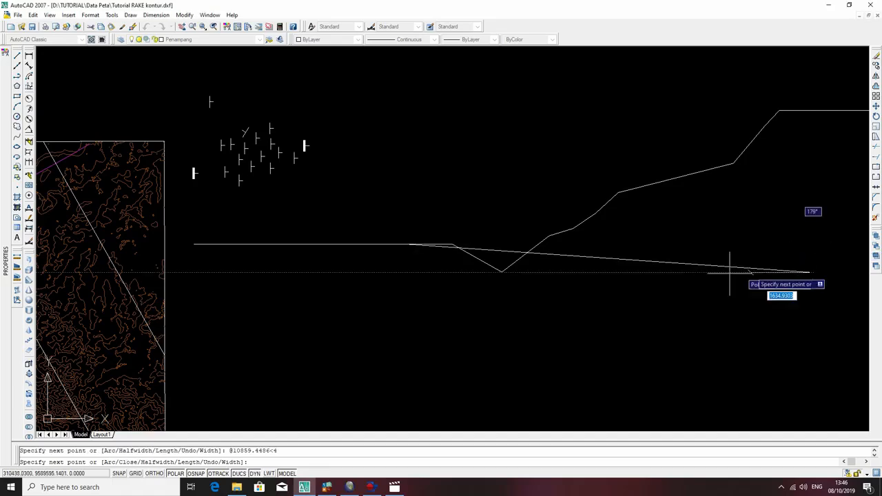
pyautogui.moveTo(770, 301); pyautogui.dragTo(552, 276, button='middle')
pyautogui.scroll(-5, 604, 252)
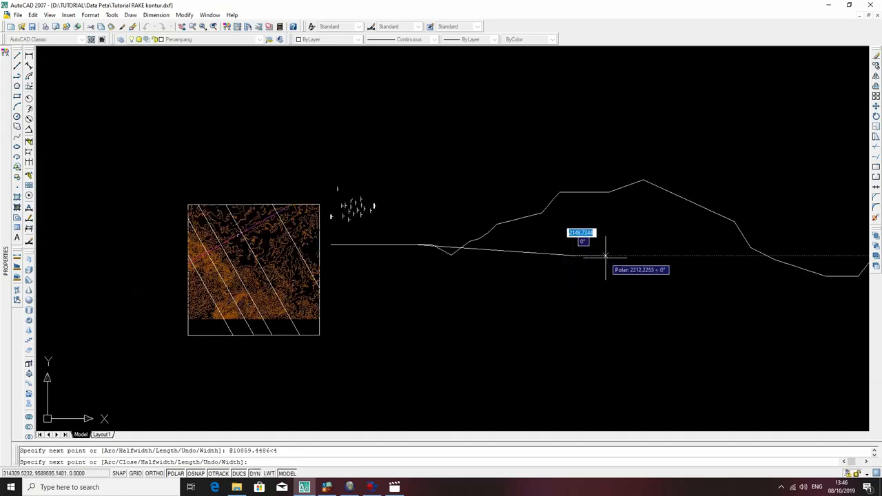
pyautogui.press('Escape')
# Extend the sloping line to the low flat section of the surface profile, using the profile as boundary.
pyautogui.scroll(-2, 758, 297)
pyautogui.moveTo(628, 250); pyautogui.dragTo(534, 232, button='middle')
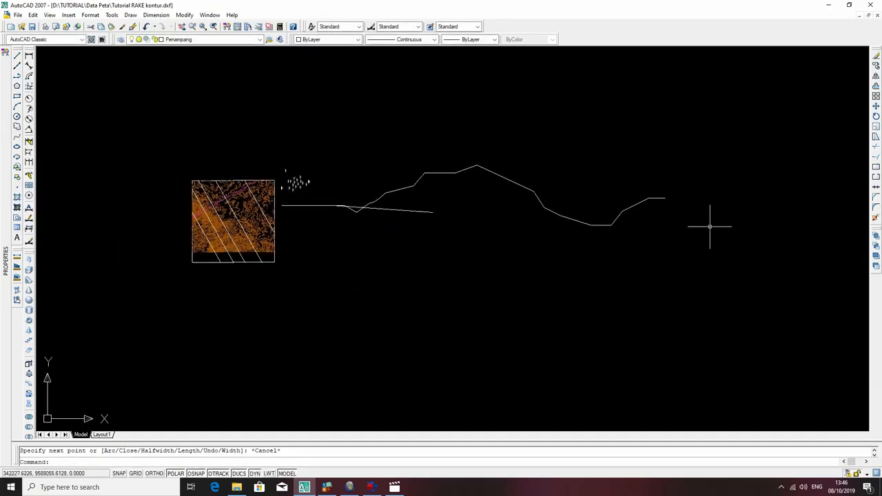
pyautogui.click(647, 197)
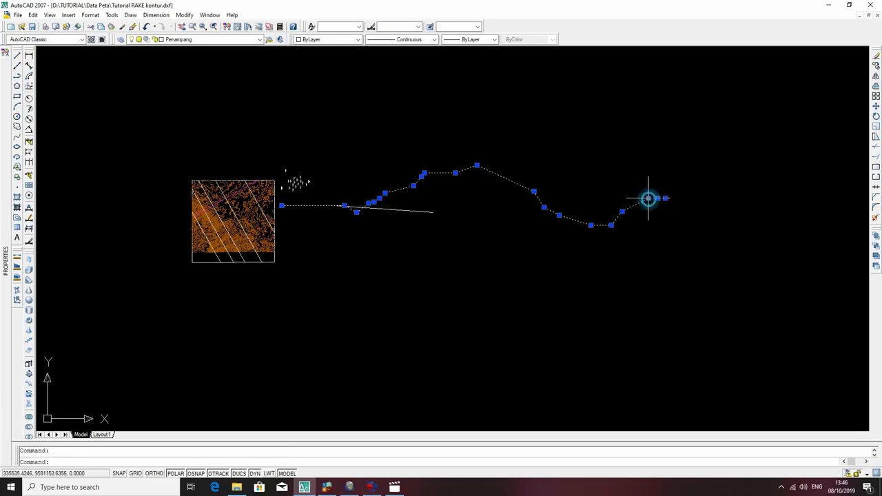
pyautogui.write('ec')
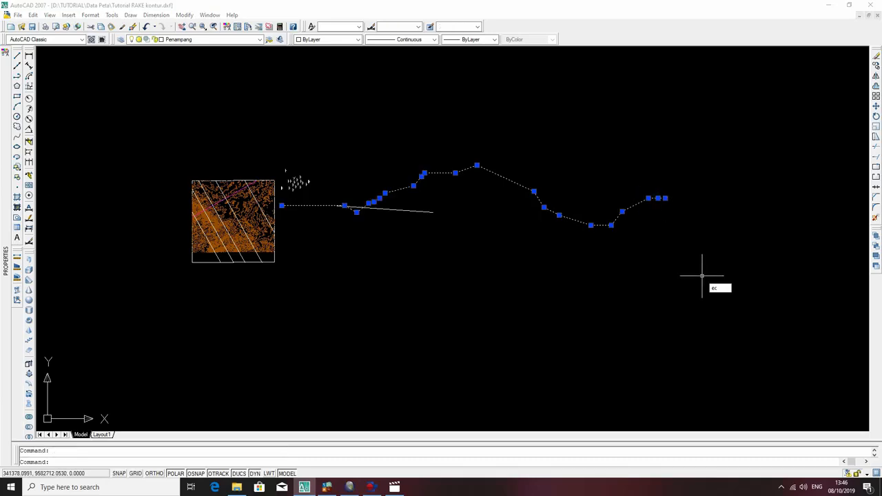
pyautogui.press('Return')
pyautogui.press('Return')
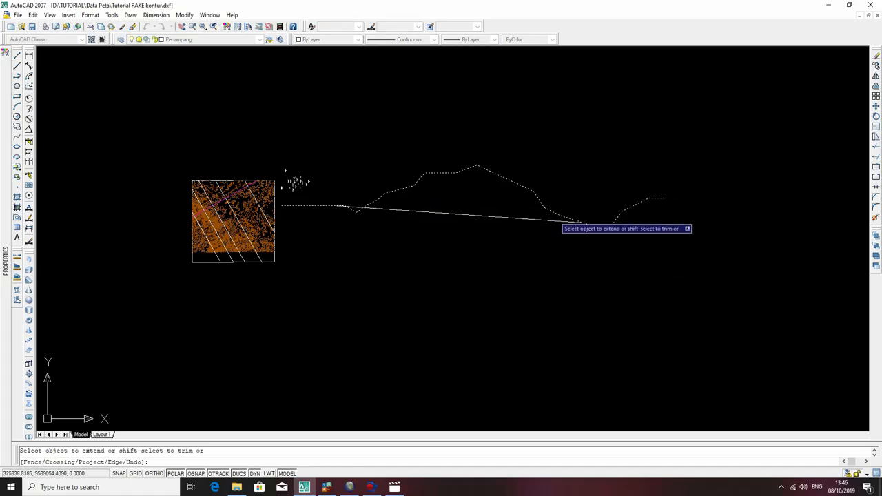
pyautogui.click(579, 223)
pyautogui.press('Escape')
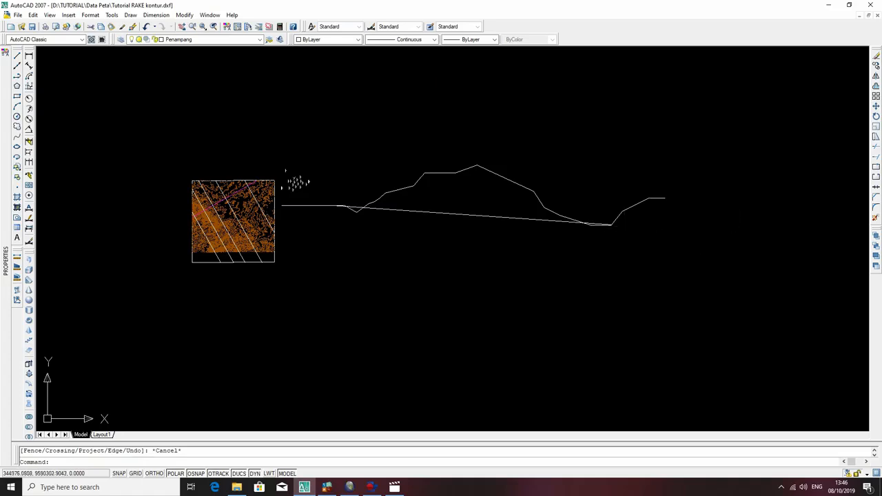
# Draw a vertical polyline about 13585 units long downward from the right end of the surface profile.
pyautogui.write('pl')
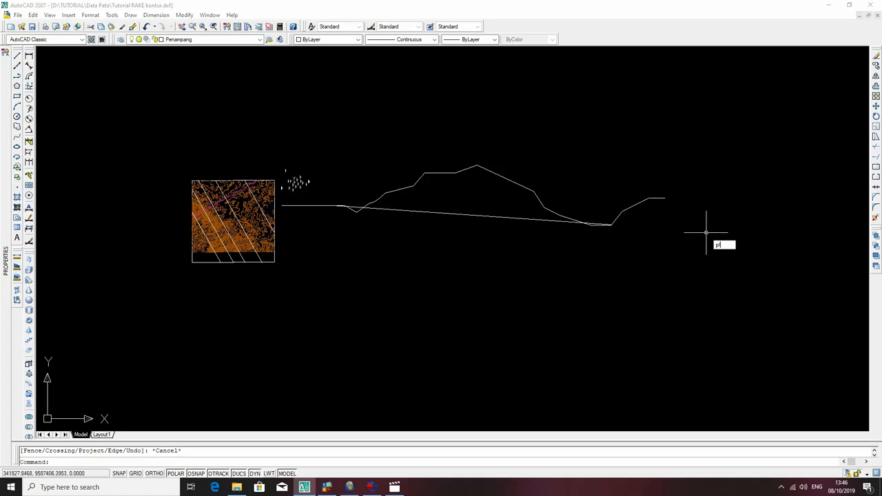
pyautogui.press('Return')
pyautogui.click(665, 199)
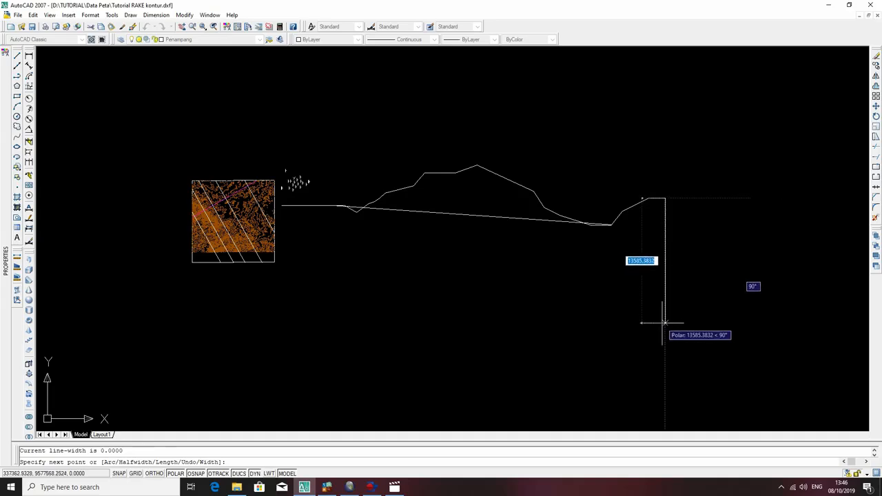
pyautogui.click(663, 322)
pyautogui.press('Escape')
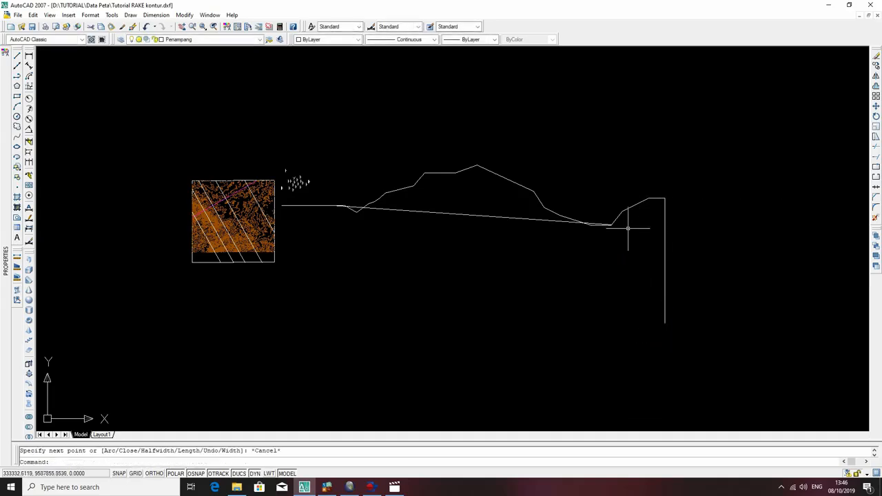
# Extend the sloping line to the vertical line below the profile's right end.
pyautogui.click(692, 233)
pyautogui.click(648, 276)
pyautogui.write('ex')
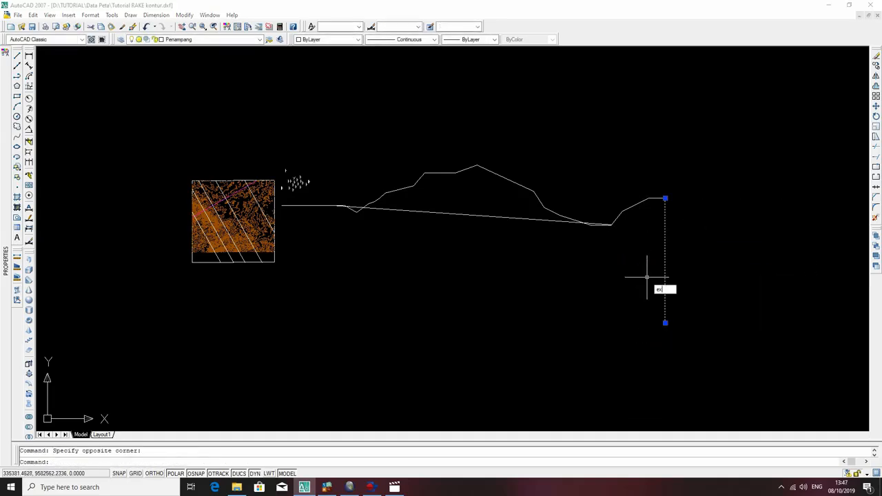
pyautogui.press('Return')
pyautogui.click(595, 223)
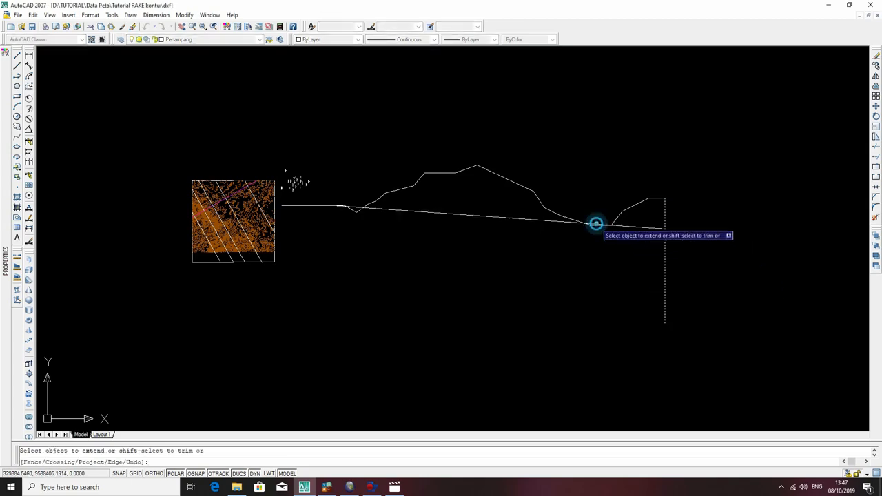
pyautogui.press('Escape')
# Draw a 3.5-unit polyline downward from the sloping line's start point, perpendicular to that line.
pyautogui.moveTo(421, 210); pyautogui.dragTo(642, 198, button='middle')
pyautogui.scroll(8, 535, 191)
pyautogui.write('pl')
pyautogui.press('Return')
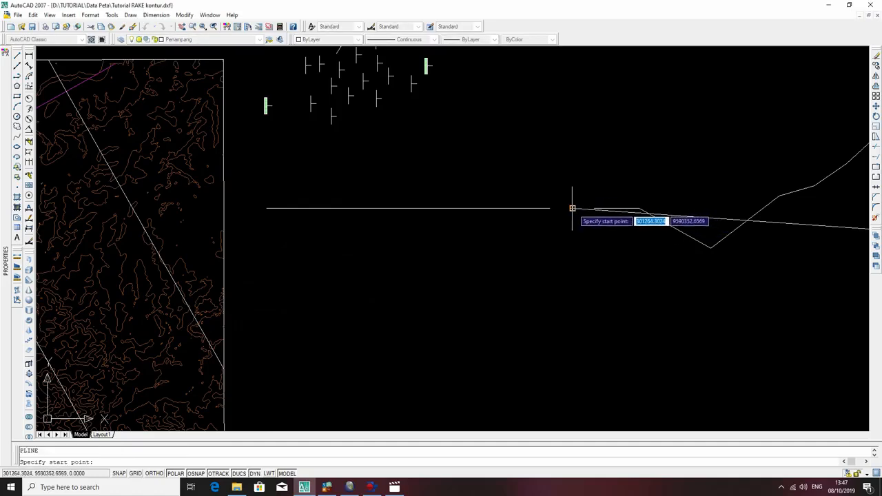
pyautogui.click(572, 208)
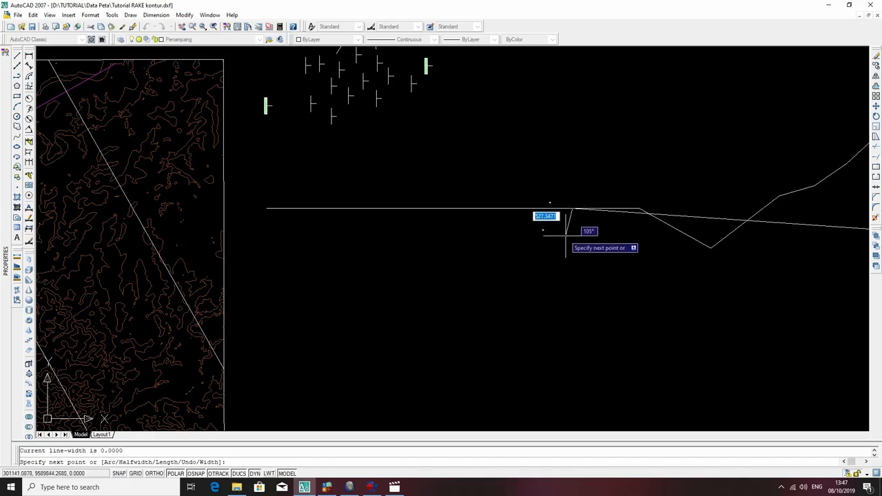
pyautogui.scroll(5, 572, 237)
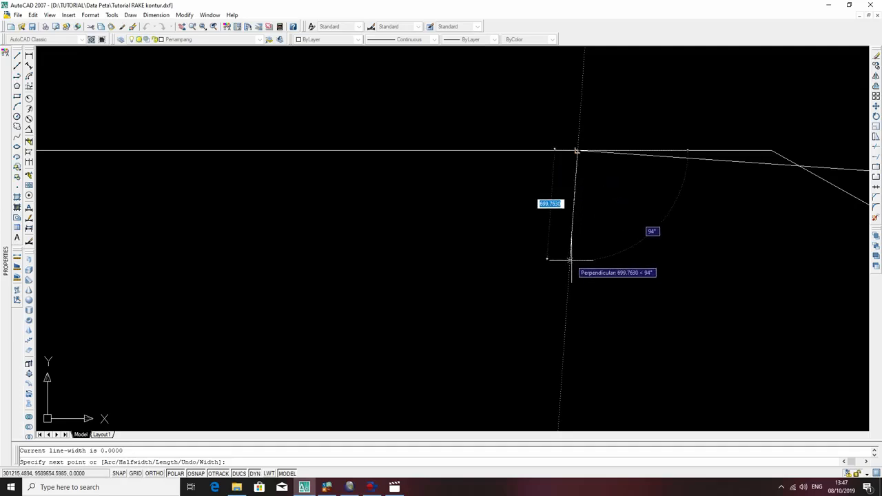
pyautogui.write('3')
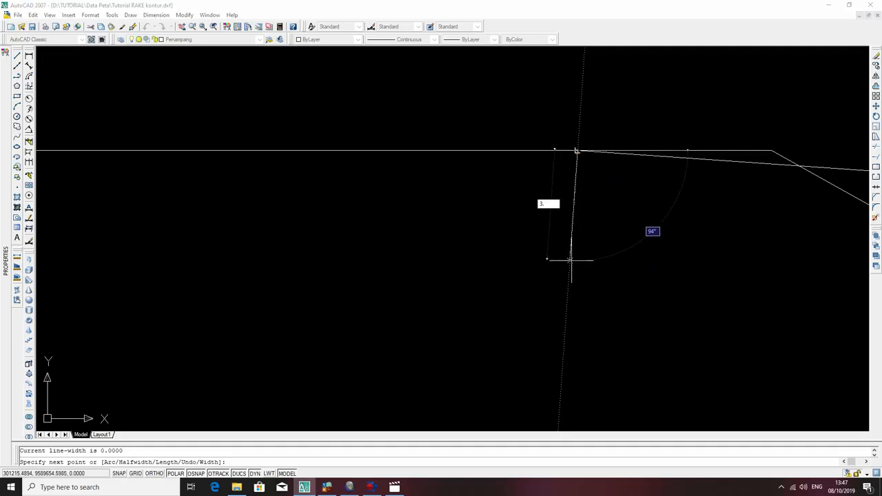
pyautogui.write('.5')
pyautogui.press('Return')
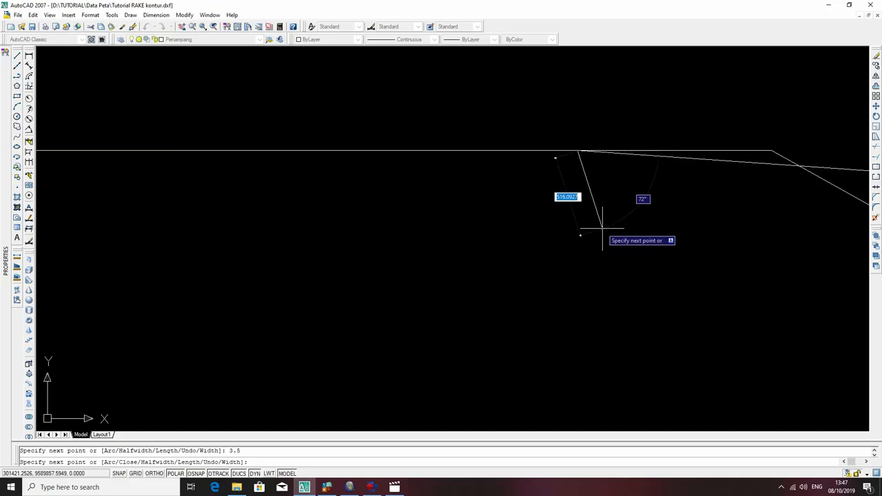
pyautogui.scroll(3, 572, 138)
pyautogui.scroll(2, 536, 229)
pyautogui.scroll(1, 682, 181)
pyautogui.moveTo(634, 177); pyautogui.dragTo(463, 191, button='middle')
pyautogui.scroll(-2, 480, 194)
pyautogui.scroll(-4, 701, 222)
pyautogui.moveTo(700, 222); pyautogui.dragTo(431, 181, button='middle')
pyautogui.press('Escape')
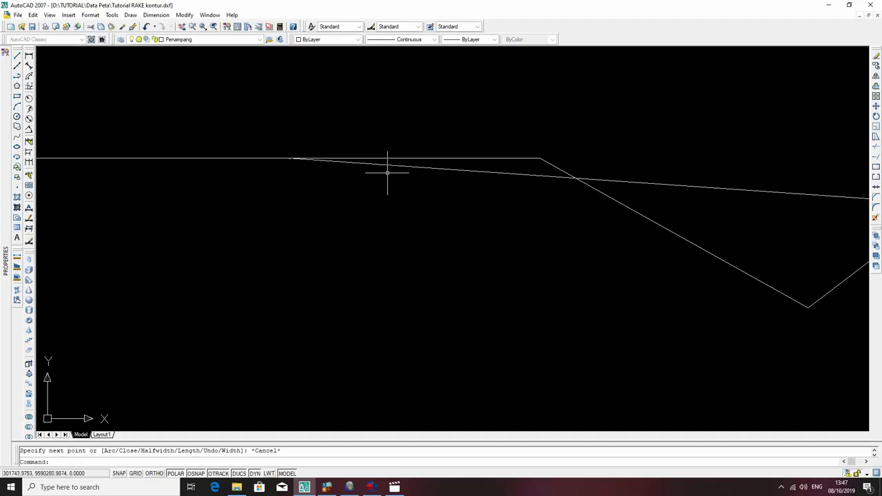
# Copy the sloping line from its start point to the lower end of the short perpendicular segment.
pyautogui.click(395, 166)
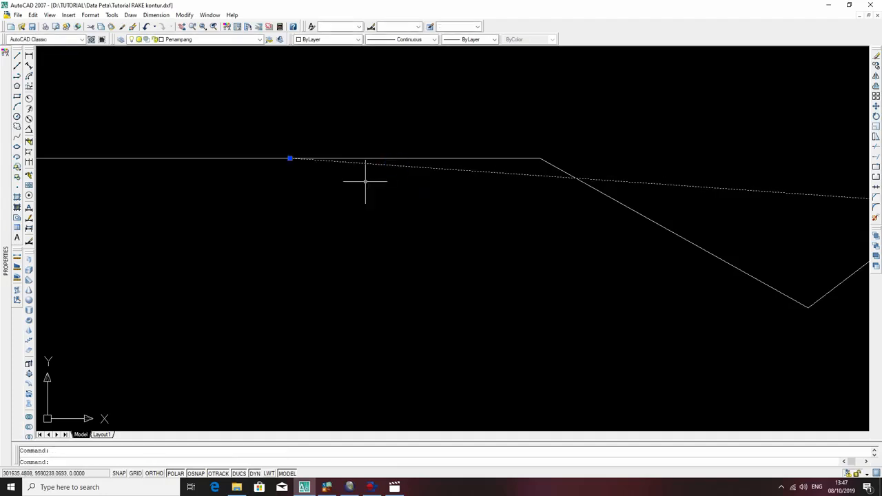
pyautogui.write('co')
pyautogui.press('Return')
pyautogui.scroll(3, 299, 152)
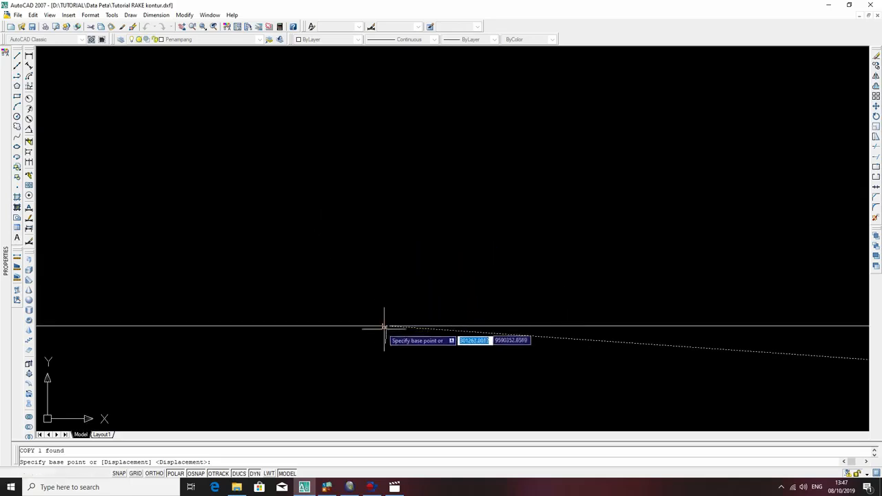
pyautogui.click(386, 326)
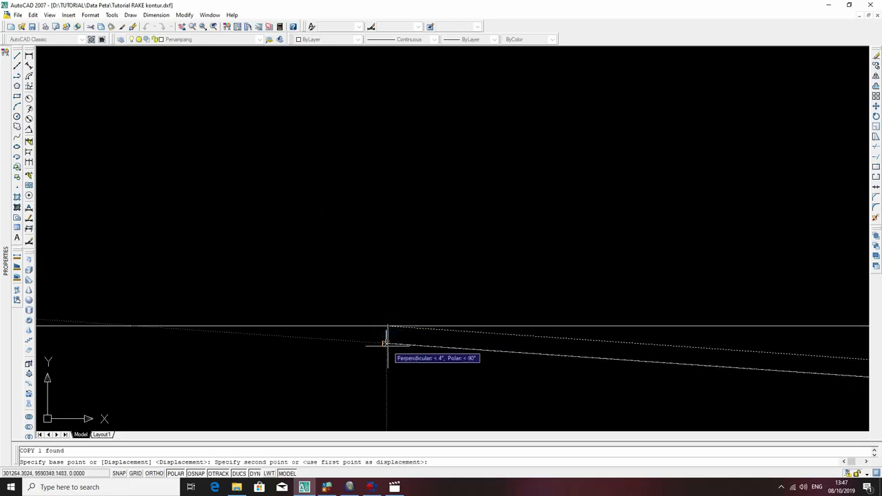
pyautogui.press('Escape')
# Examine the two parallel sloping lines along their length and where they meet the vertical line.
pyautogui.moveTo(482, 344); pyautogui.dragTo(200, 187, button='middle')
pyautogui.scroll(-3, 606, 224)
pyautogui.moveTo(616, 230); pyautogui.dragTo(61, 191, button='middle')
pyautogui.moveTo(600, 257); pyautogui.dragTo(138, 196, button='middle')
pyautogui.scroll(-4, 345, 193)
pyautogui.scroll(-4, 771, 229)
pyautogui.moveTo(784, 241); pyautogui.dragTo(208, 227, button='middle')
pyautogui.scroll(6, 514, 236)
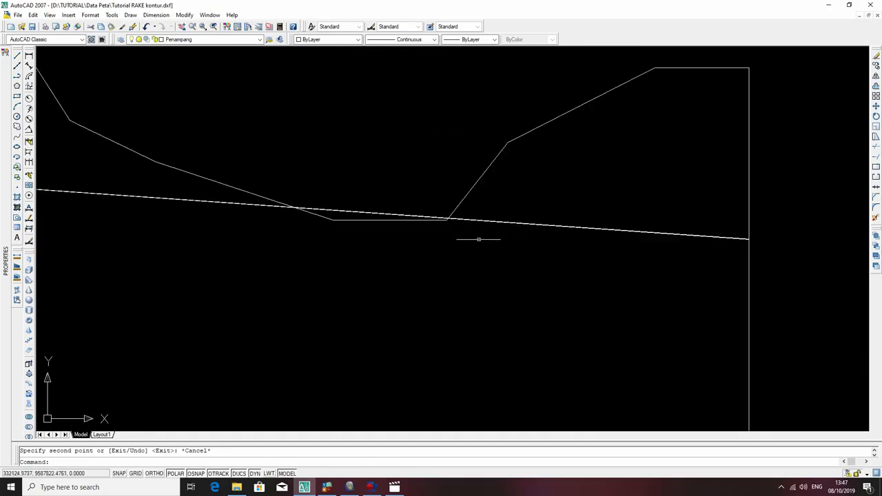
pyautogui.scroll(5, 669, 253)
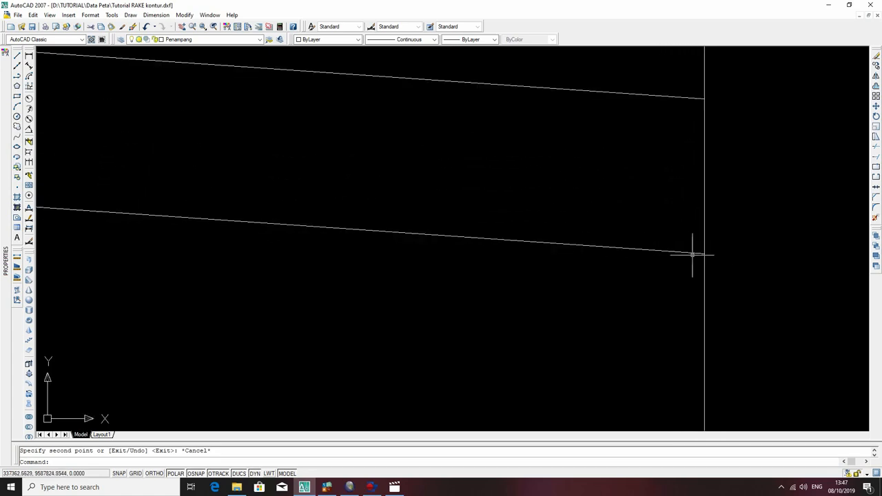
# Set the colour of the surface profile polyline to Blue.
pyautogui.scroll(-4, 689, 251)
pyautogui.moveTo(522, 232); pyautogui.dragTo(755, 293, button='middle')
pyautogui.scroll(-7, 597, 246)
pyautogui.moveTo(439, 234); pyautogui.dragTo(677, 264, button='middle')
pyautogui.click(731, 221)
pyautogui.click(678, 177)
pyautogui.click(359, 40)
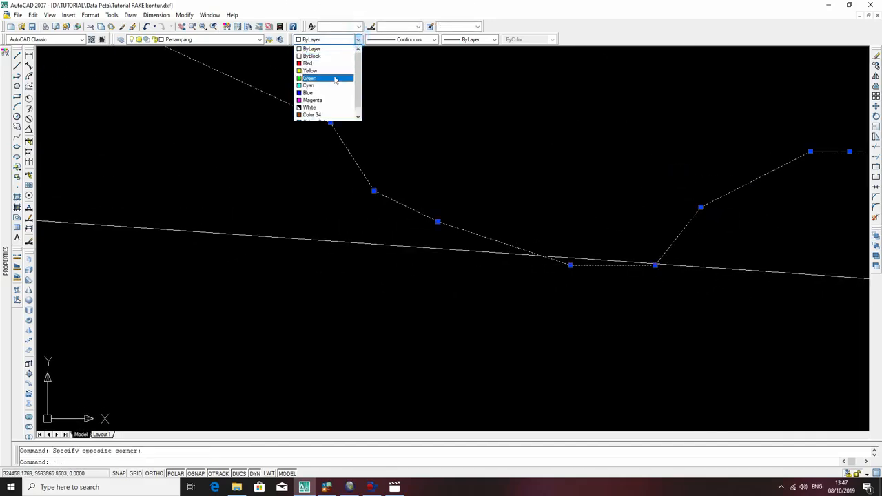
pyautogui.press('Escape')
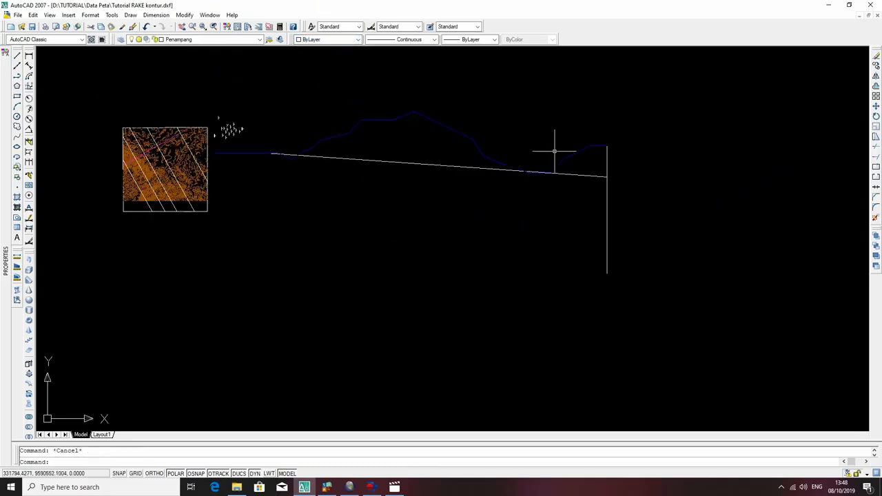
# Trim both sloping lines where they pass above the profile's right-hand valley, using the surface profile as cutting edge.
pyautogui.scroll(3, 455, 166)
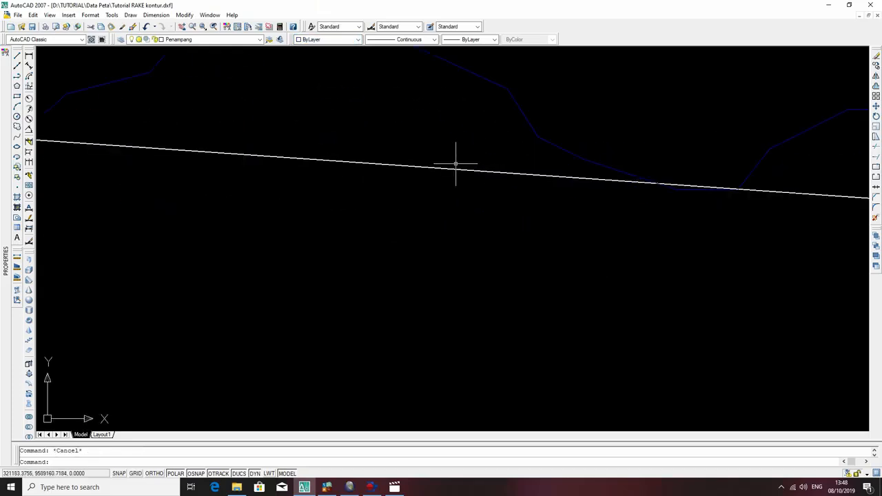
pyautogui.scroll(-3, 455, 167)
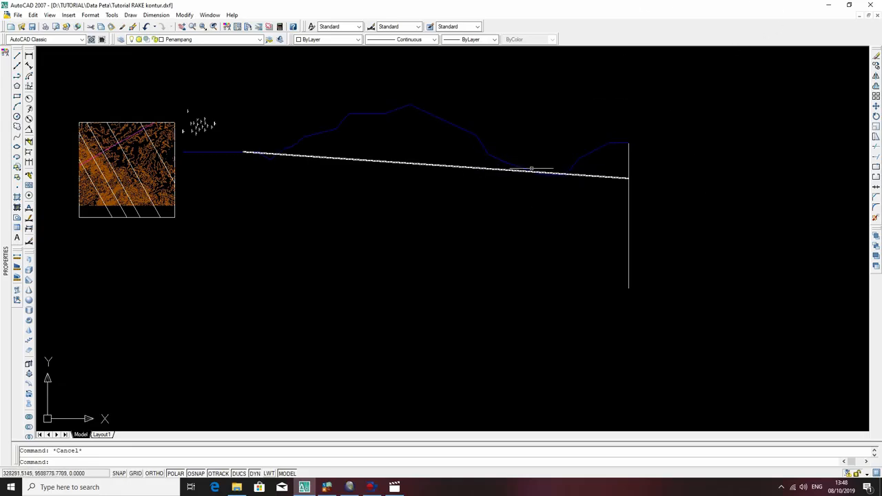
pyautogui.scroll(4, 548, 169)
pyautogui.click(650, 157)
pyautogui.click(607, 109)
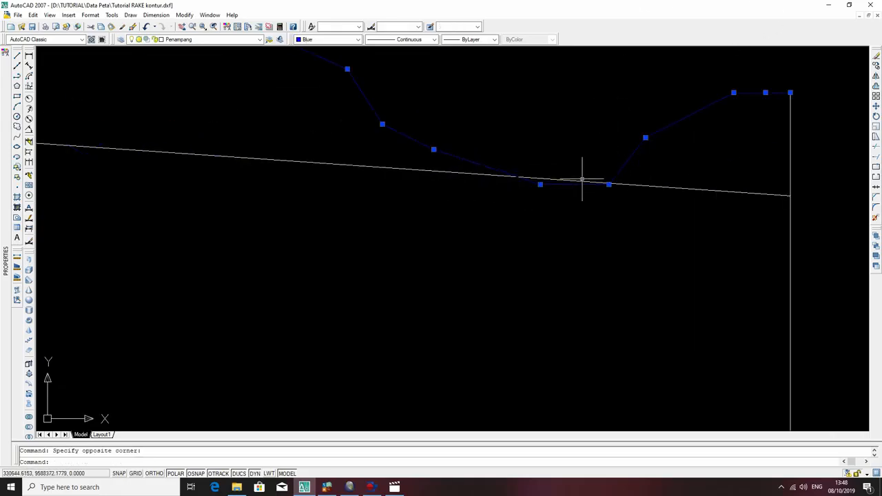
pyautogui.write('tr')
pyautogui.press('Return')
pyautogui.click(572, 180)
pyautogui.scroll(4, 552, 180)
pyautogui.click(583, 158)
pyautogui.click(550, 181)
pyautogui.scroll(-3, 444, 150)
# Trim both sloping lines where they cross the open V-shaped valley near the profile's left end.
pyautogui.moveTo(455, 164); pyautogui.dragTo(725, 214, button='middle')
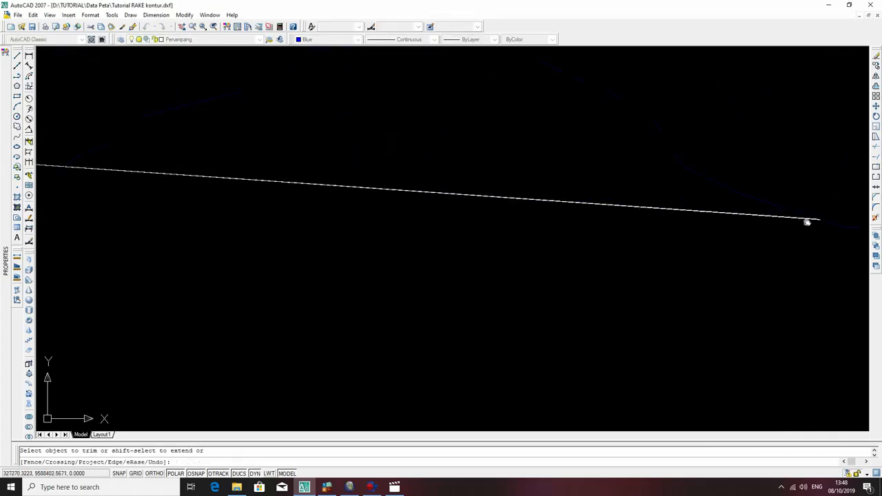
pyautogui.scroll(-5, 668, 186)
pyautogui.scroll(6, 504, 155)
pyautogui.click(405, 190)
pyautogui.click(384, 209)
pyautogui.press('Escape')
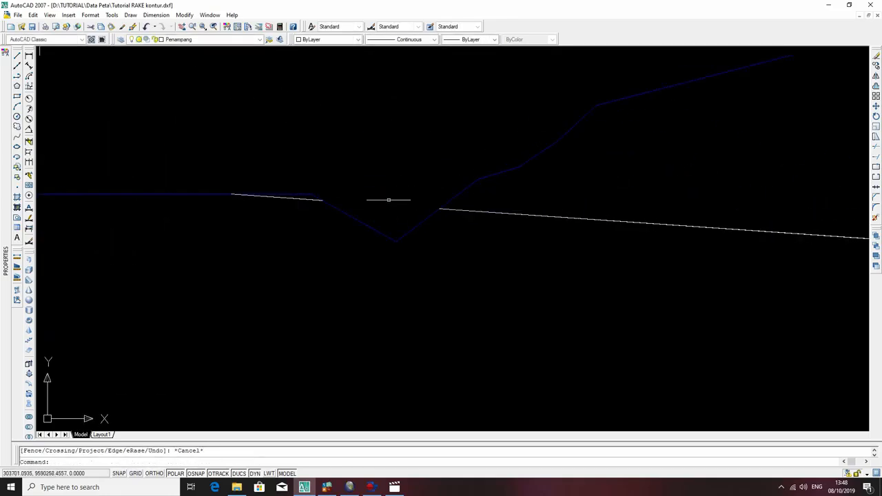
# Start an area measurement on the leftmost layer segment, picking its upper and lower corners at the left end.
pyautogui.scroll(2, 304, 210)
pyautogui.moveTo(293, 206); pyautogui.dragTo(611, 249, button='middle')
pyautogui.scroll(1, 486, 199)
pyautogui.moveTo(403, 201); pyautogui.dragTo(310, 189, button='middle')
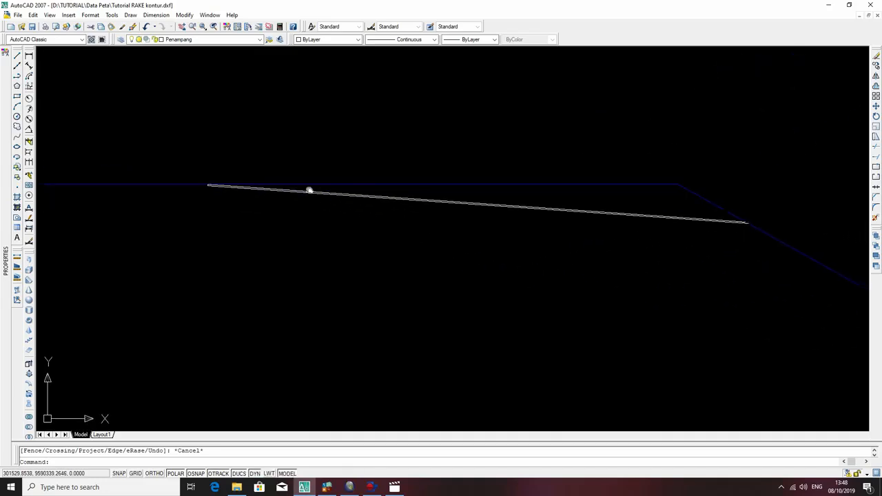
pyautogui.scroll(-3, 461, 179)
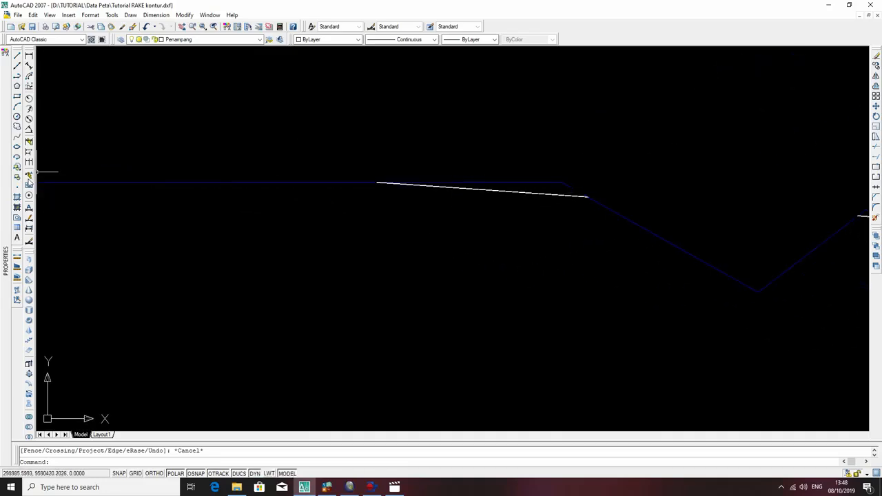
pyautogui.moveTo(9, 239)
pyautogui.click(17, 271)
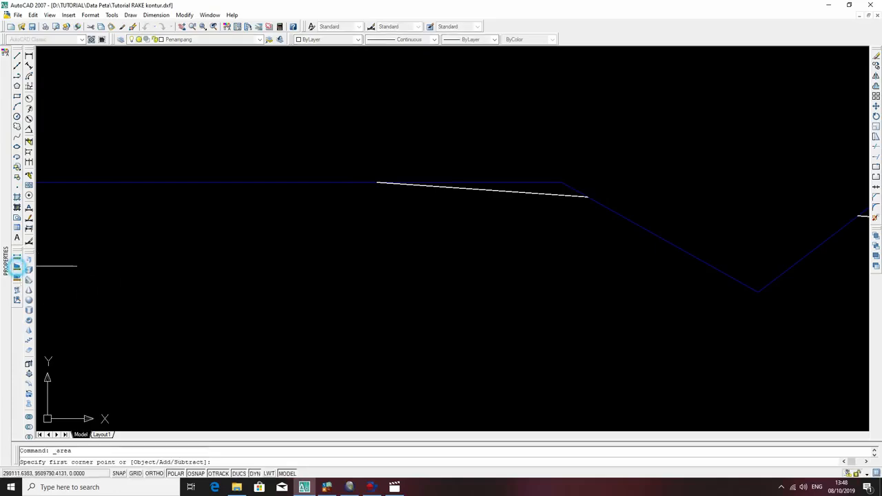
pyautogui.scroll(4, 305, 167)
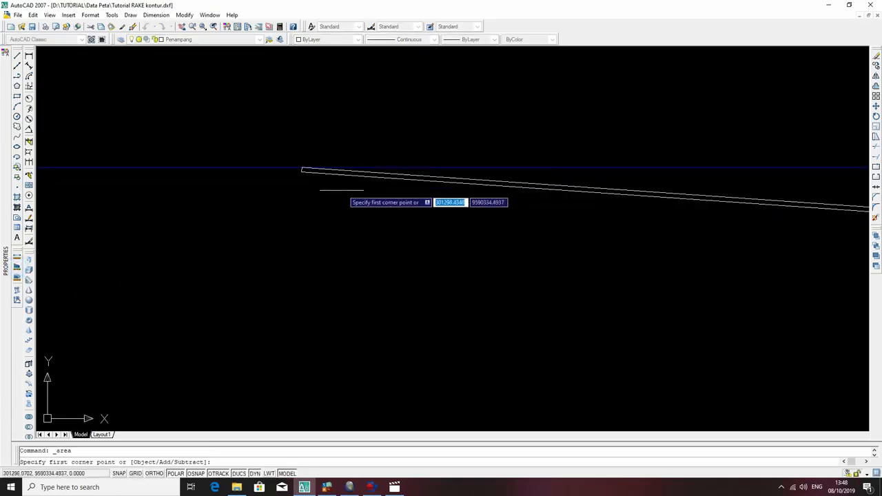
pyautogui.click(295, 164)
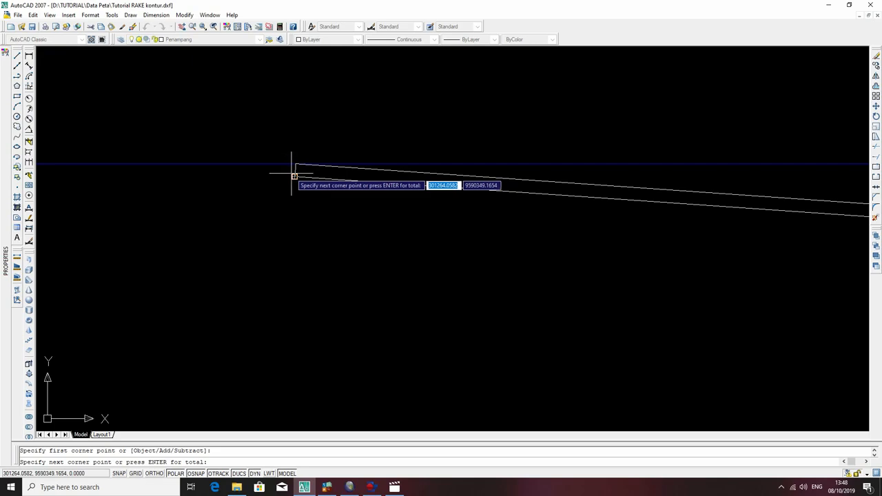
pyautogui.click(294, 176)
# Complete the area measurement of the leftmost layer segment through its right-end corners and back to the starting corner.
pyautogui.moveTo(819, 242); pyautogui.dragTo(404, 174, button='middle')
pyautogui.scroll(-2, 640, 191)
pyautogui.moveTo(837, 197); pyautogui.dragTo(236, 195, button='middle')
pyautogui.scroll(-4, 511, 197)
pyautogui.moveTo(606, 223); pyautogui.dragTo(51, 212, button='middle')
pyautogui.scroll(7, 227, 200)
pyautogui.moveTo(233, 204); pyautogui.dragTo(518, 222, button='middle')
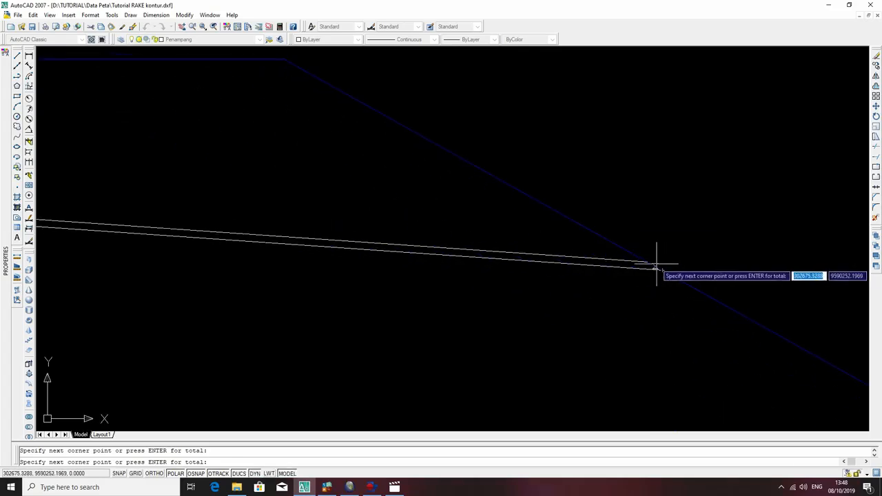
pyautogui.scroll(-4, 501, 251)
pyautogui.moveTo(262, 243); pyautogui.dragTo(842, 277, button='middle')
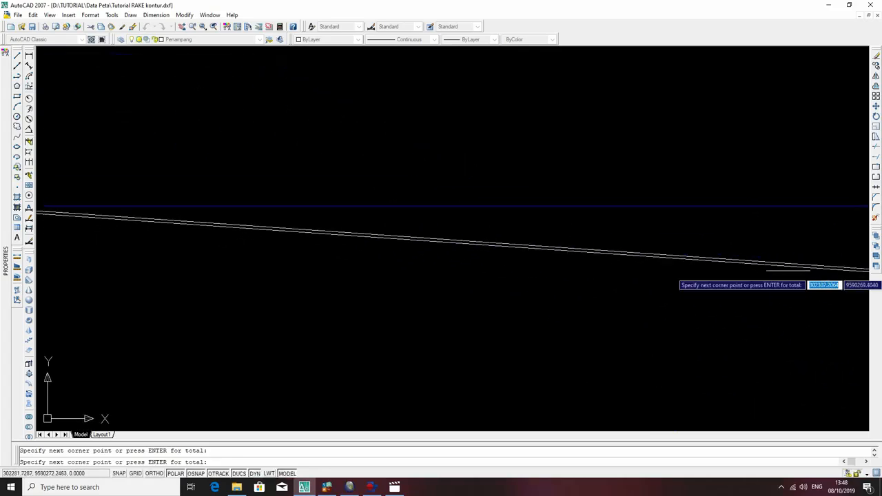
pyautogui.moveTo(166, 214); pyautogui.dragTo(657, 241, button='middle')
pyautogui.moveTo(477, 219); pyautogui.dragTo(467, 257, button='middle')
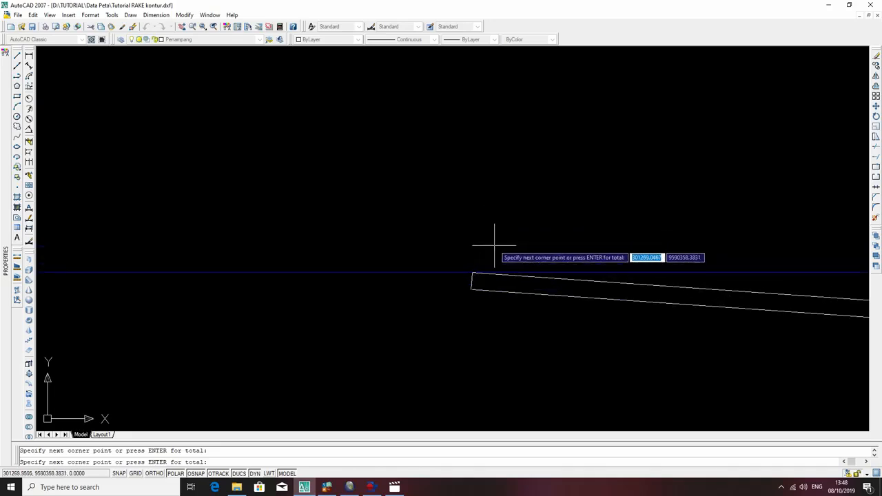
pyautogui.click(473, 273)
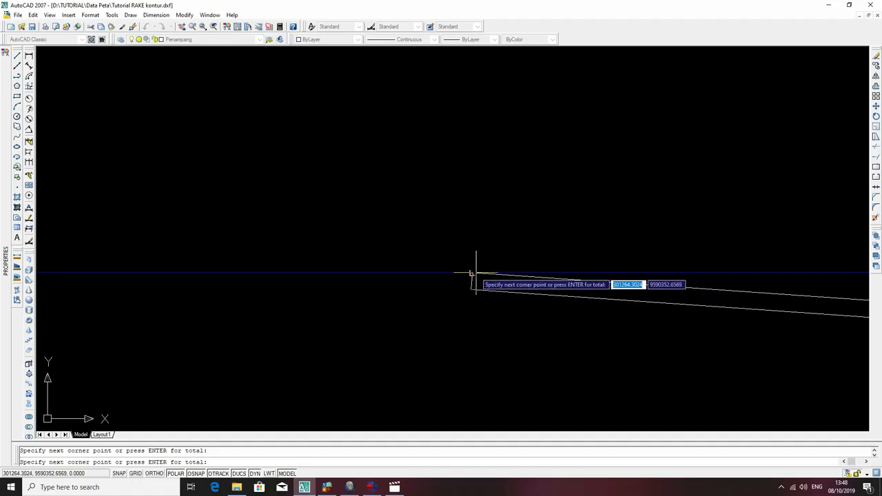
pyautogui.press('Return')
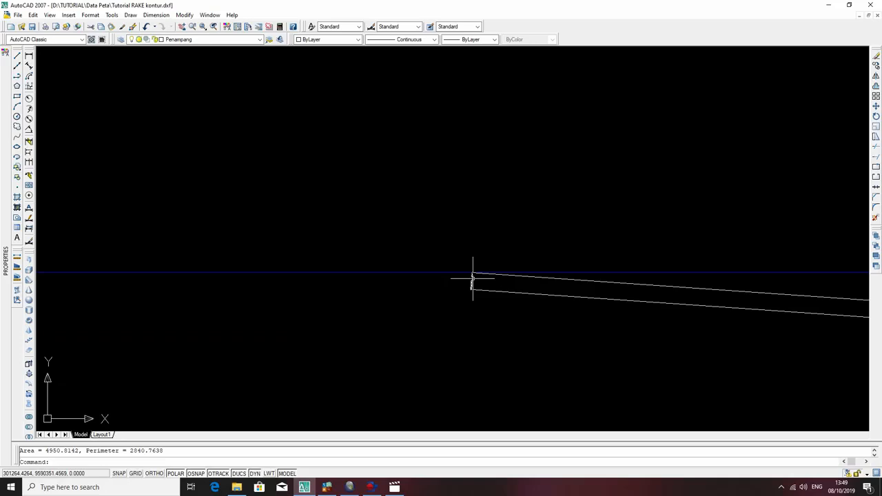
# Examine the trimmed layer segments along the surface profile, from the short left segment to the vertical line.
pyautogui.scroll(-5, 598, 319)
pyautogui.scroll(-5, 642, 320)
pyautogui.moveTo(815, 362); pyautogui.dragTo(337, 241, button='middle')
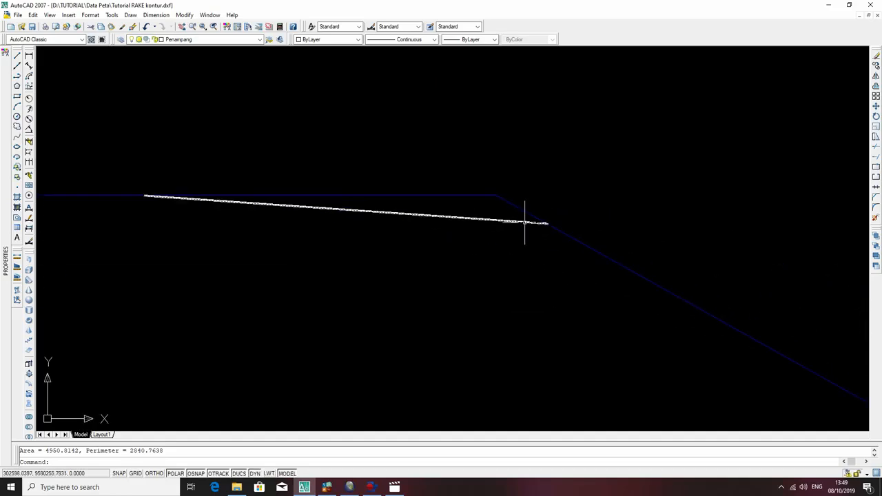
pyautogui.scroll(-5, 536, 228)
pyautogui.scroll(10, 673, 284)
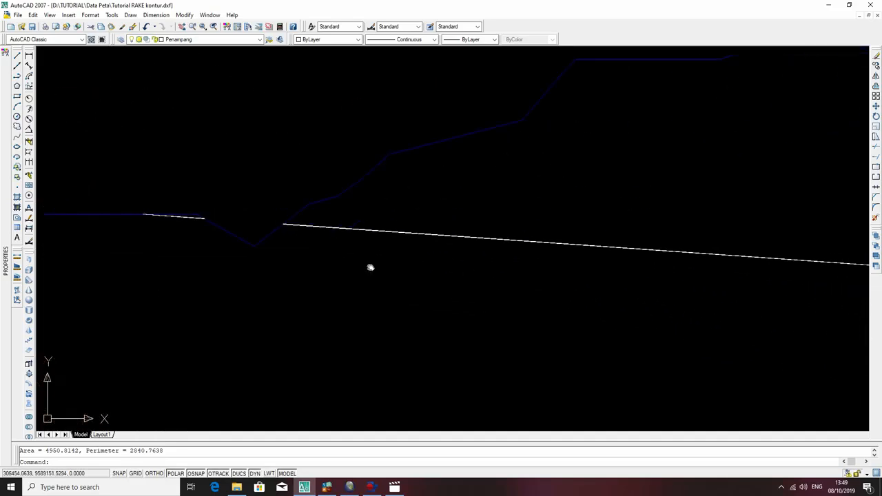
pyautogui.scroll(3, 404, 223)
pyautogui.scroll(-12, 406, 222)
pyautogui.scroll(5, 567, 237)
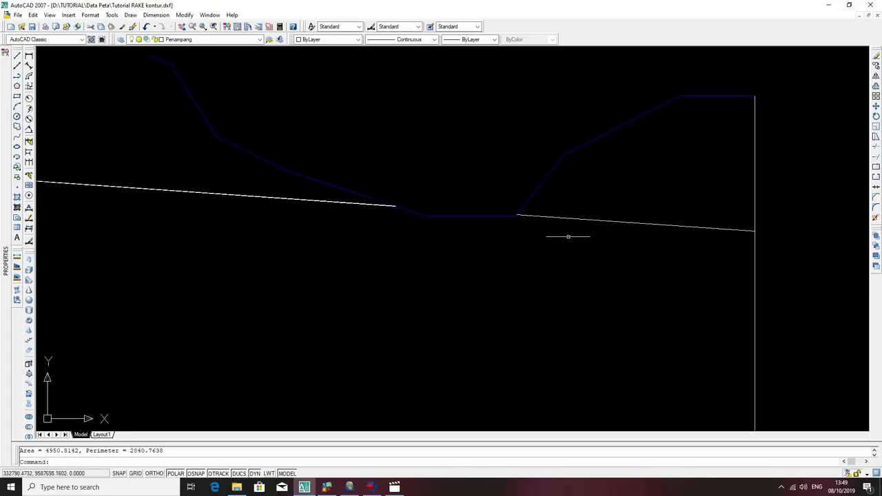
pyautogui.scroll(-6, 637, 210)
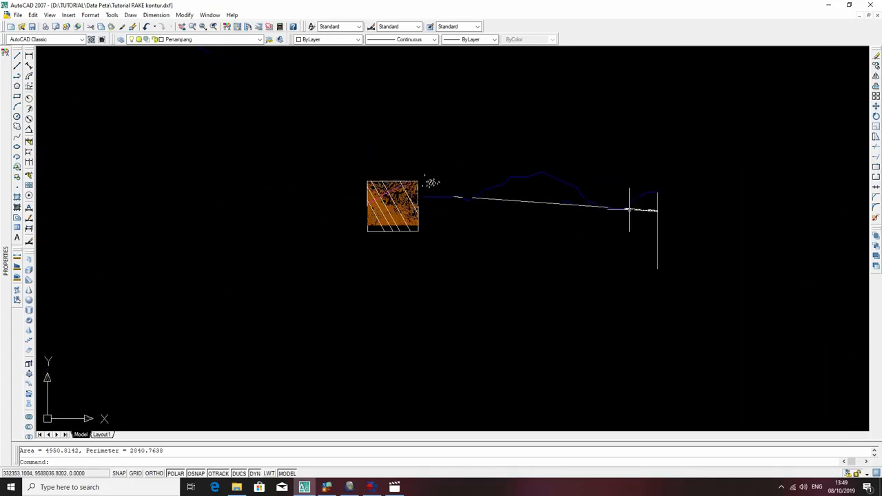
pyautogui.press('Escape')
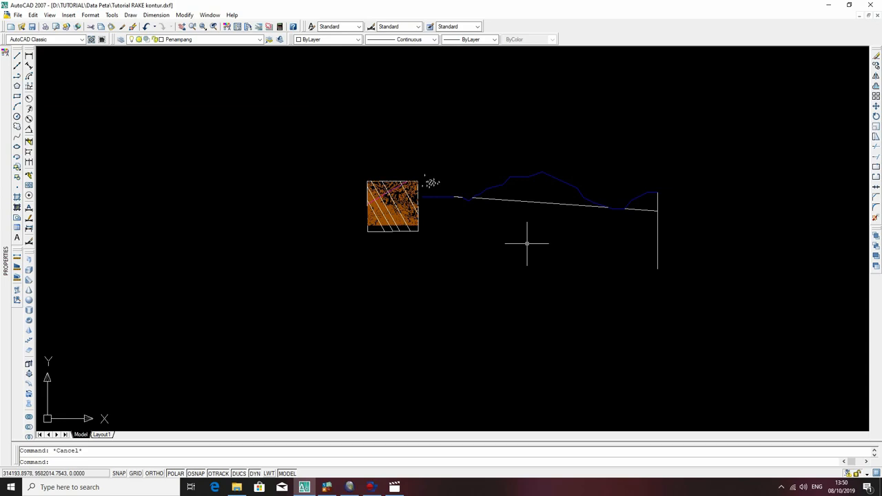
pyautogui.scroll(4, 467, 215)
pyautogui.scroll(3, 457, 196)
pyautogui.moveTo(456, 195); pyautogui.dragTo(343, 207, button='middle')
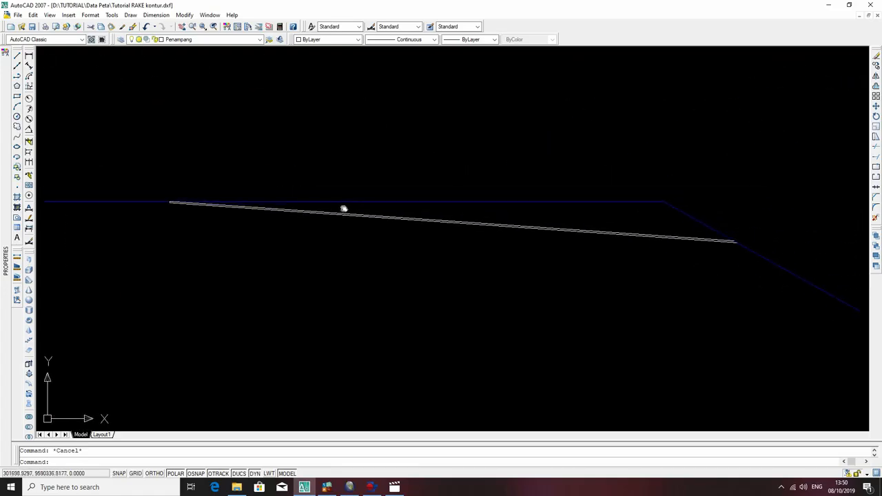
pyautogui.scroll(-2, 374, 205)
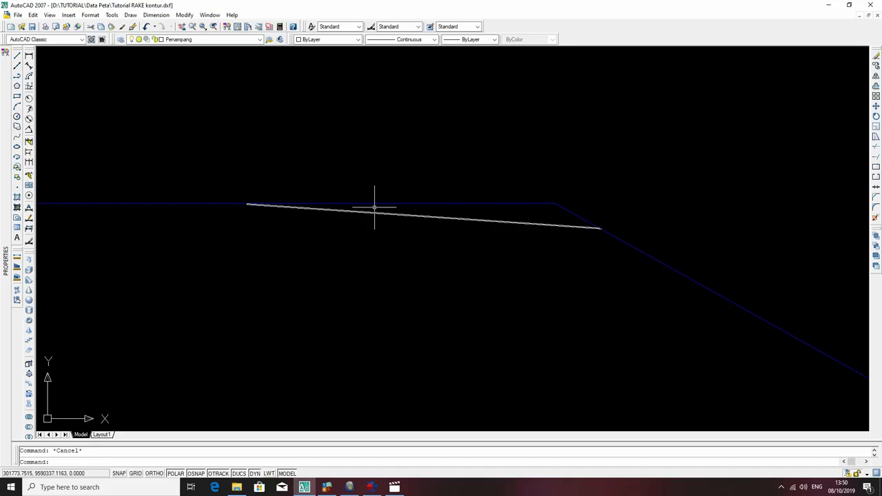
pyautogui.scroll(-6, 375, 207)
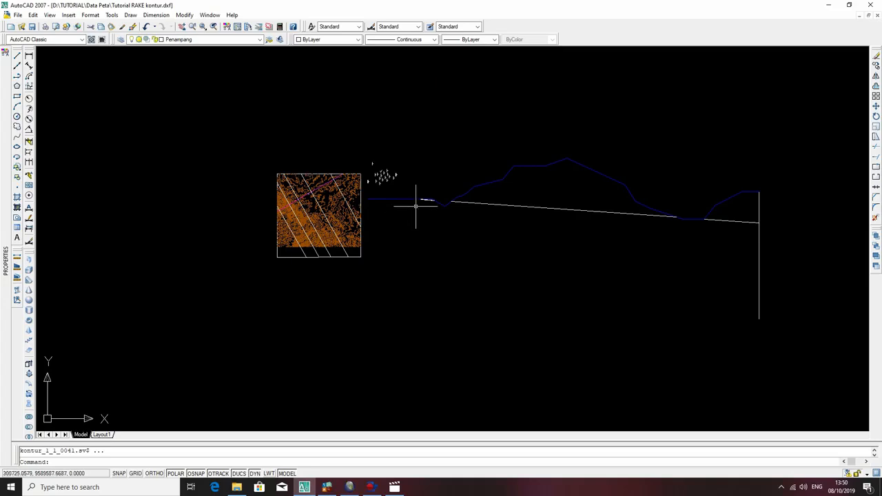
pyautogui.hotkey('ctrl', '1')
pyautogui.hotkey('ctrl', '1')
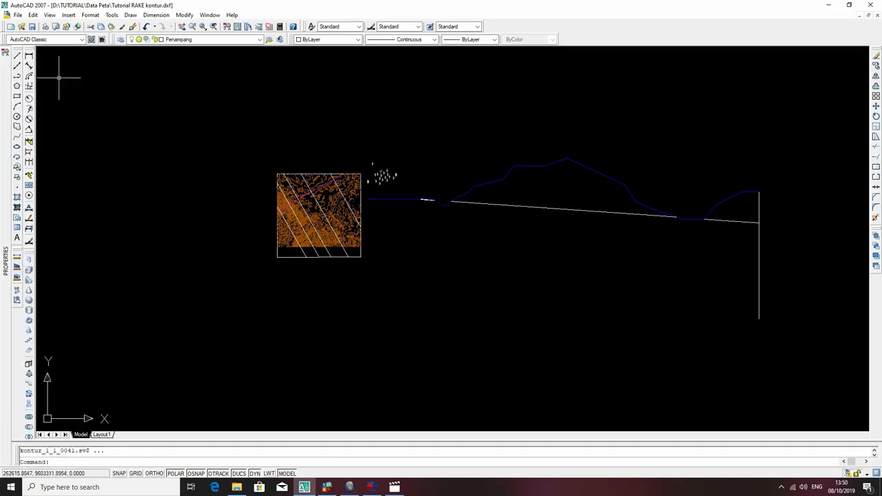
pyautogui.press('Escape')
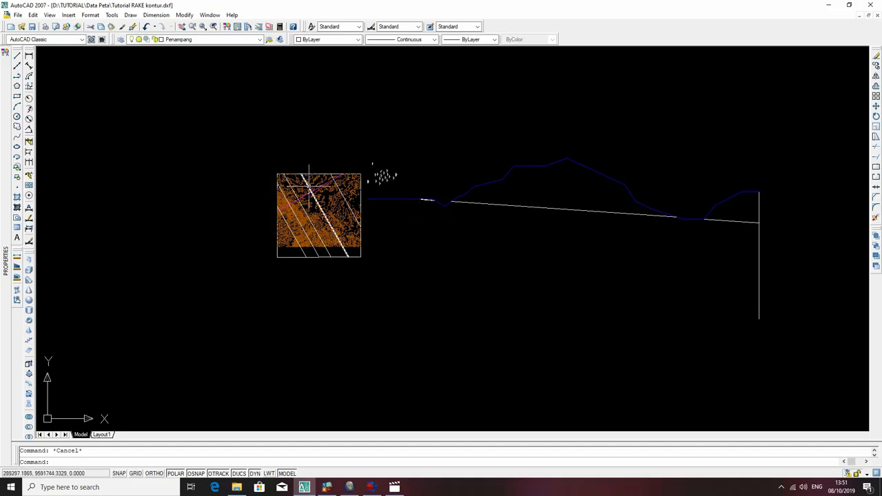
# Examine how the layer segments meet the valleys of the surface profile, viewing the section beside the contour map.
pyautogui.scroll(8, 451, 198)
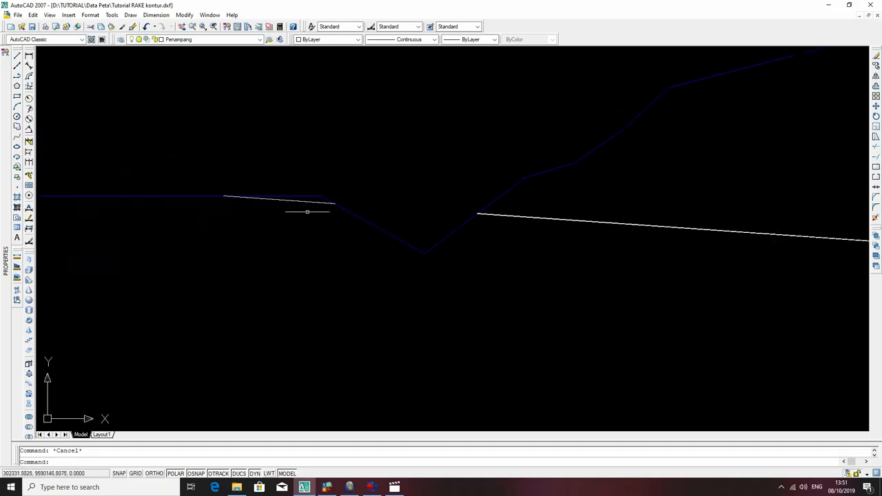
pyautogui.scroll(-10, 720, 273)
pyautogui.moveTo(720, 273); pyautogui.dragTo(486, 259, button='middle')
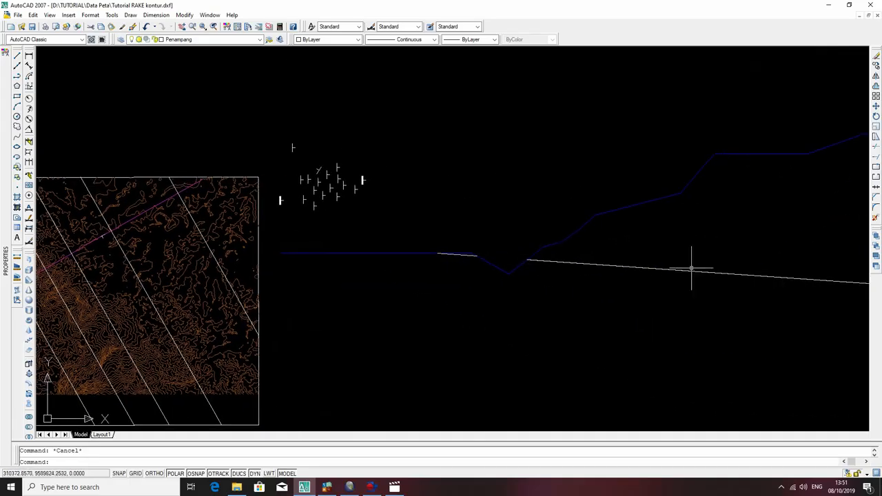
pyautogui.scroll(-6, 710, 260)
pyautogui.moveTo(719, 260); pyautogui.dragTo(537, 259, button='middle')
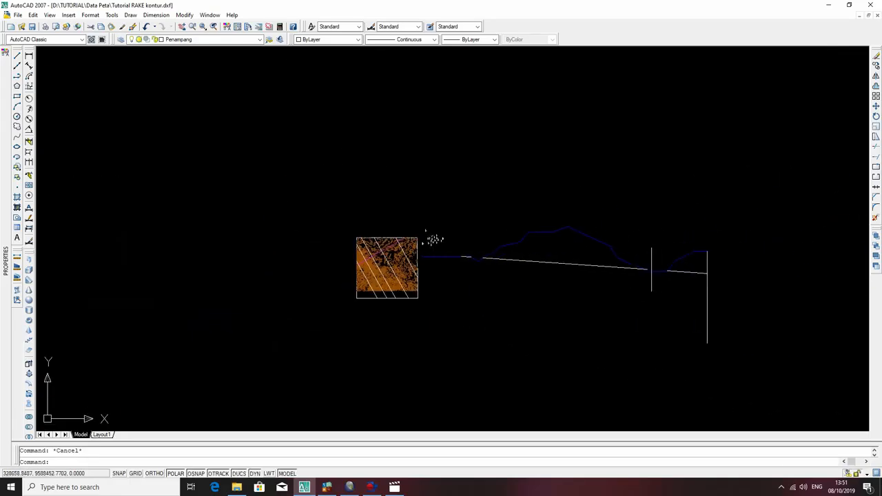
pyautogui.scroll(5, 384, 248)
pyautogui.scroll(-7, 406, 249)
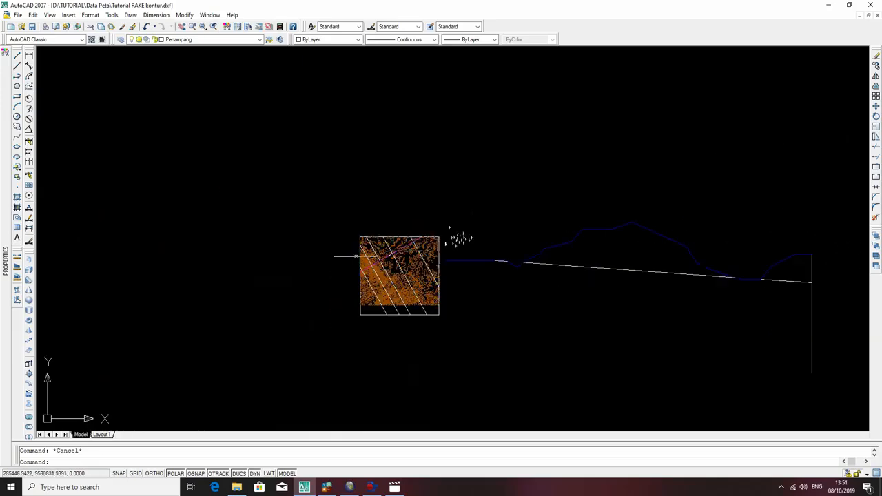
pyautogui.scroll(2, 381, 252)
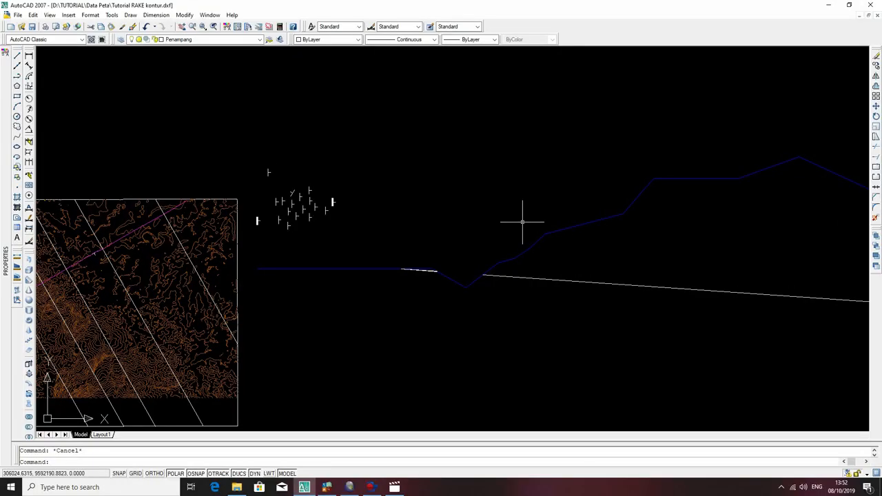
# Inspect the magenta cropline on the contour map and compare it with the layer segments in the cross-section.
pyautogui.moveTo(476, 232); pyautogui.dragTo(639, 197, button='middle')
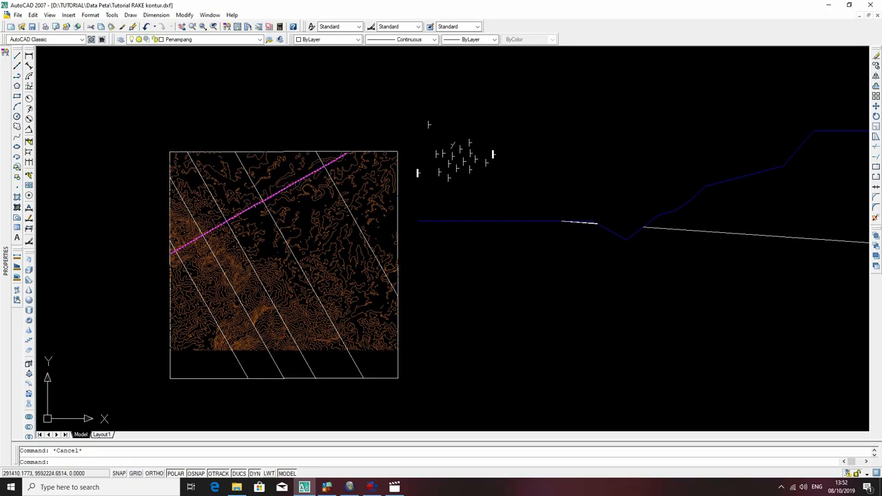
pyautogui.click(306, 175)
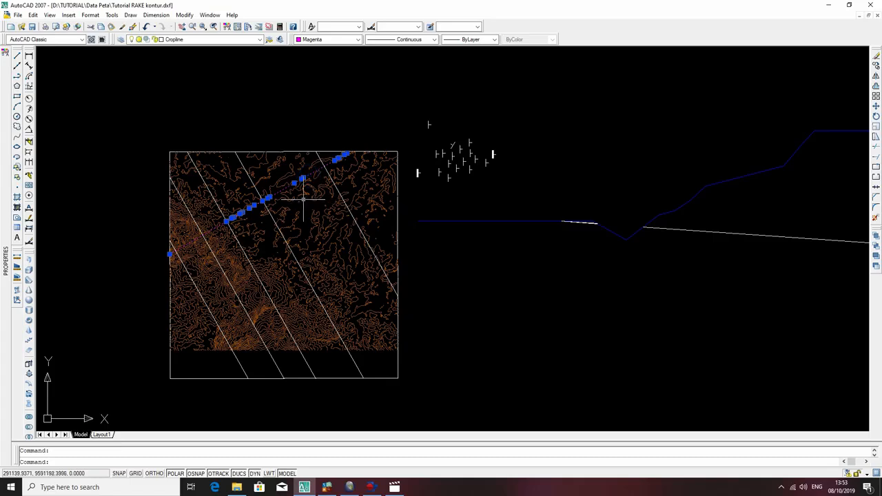
pyautogui.press('Escape')
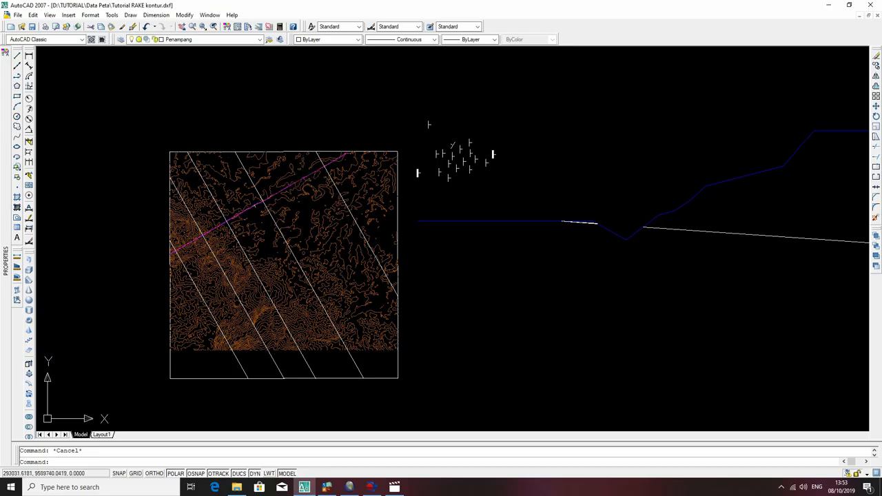
pyautogui.moveTo(671, 255); pyautogui.dragTo(358, 269, button='middle')
pyautogui.scroll(-2, 256, 230)
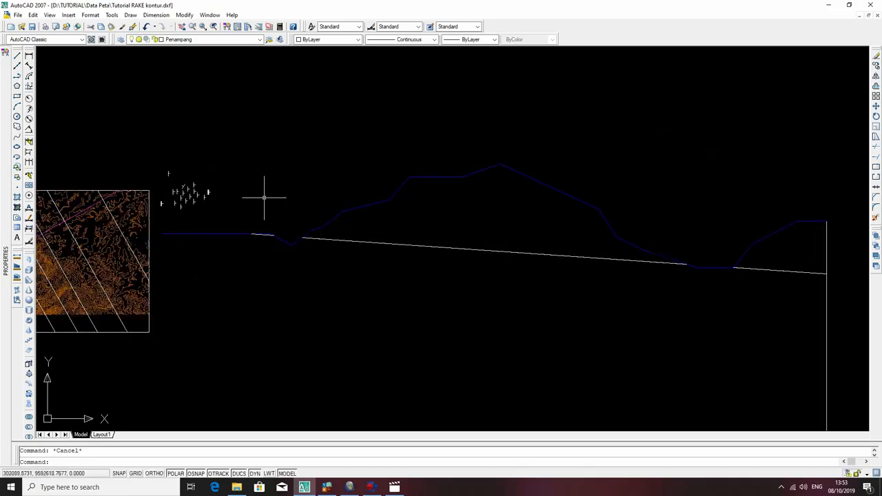
pyautogui.moveTo(90, 240); pyautogui.dragTo(170, 199, button='middle')
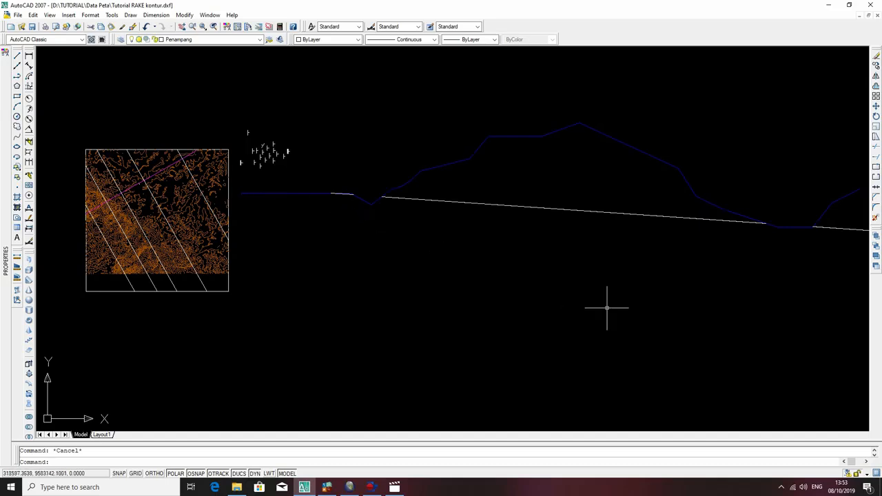
pyautogui.scroll(-1, 441, 237)
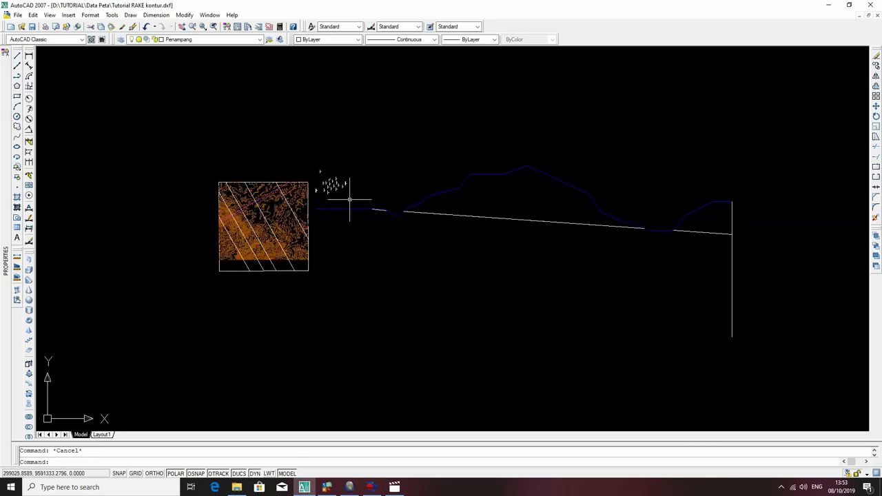
pyautogui.scroll(3, 308, 204)
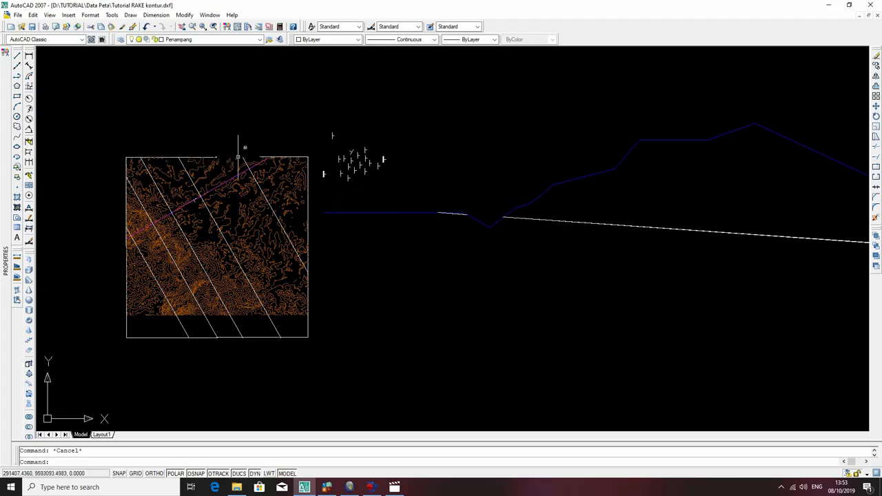
# Draw a polyline about 15,940 units long dipping 21° to the right from near the left end of the surface profile.
pyautogui.write('pl')
pyautogui.press('Return')
pyautogui.click(333, 212)
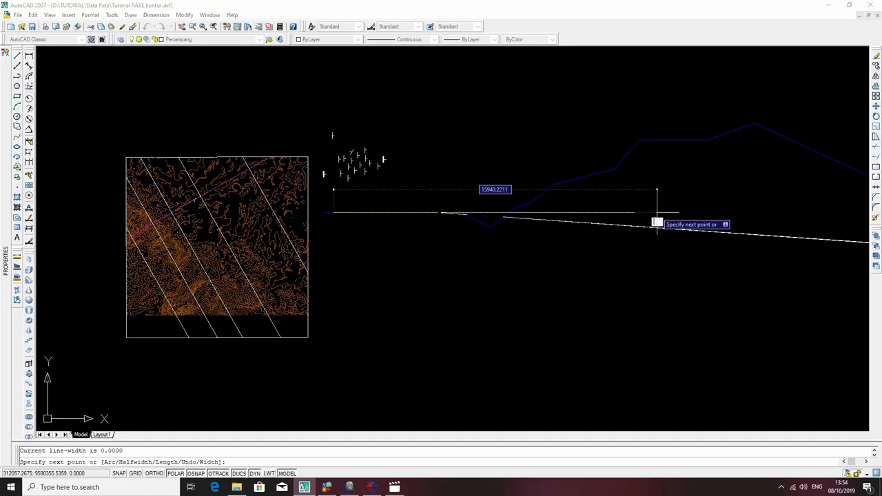
pyautogui.press('Return')
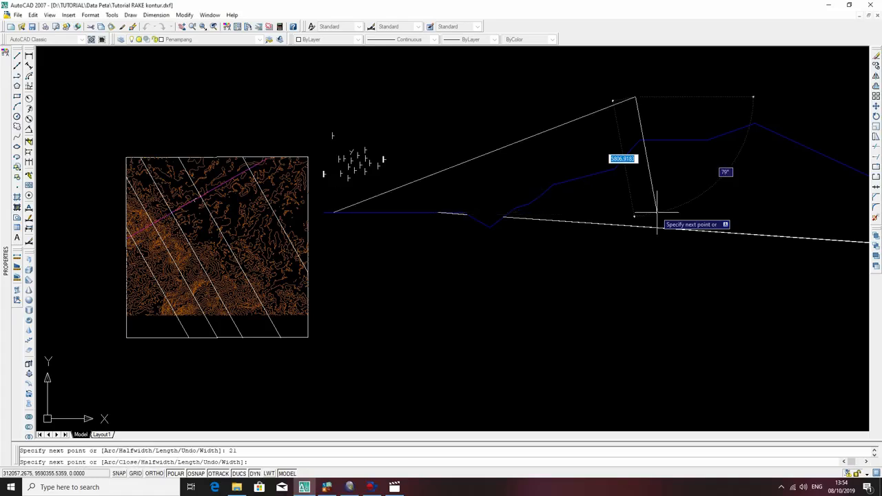
pyautogui.hotkey('ctrl', 'z')
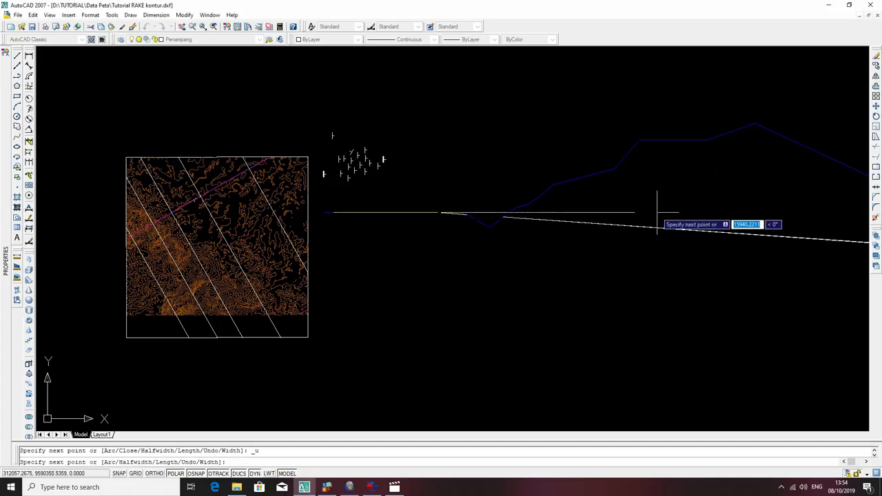
pyautogui.press('Tab')
pyautogui.write('21')
pyautogui.press('Return')
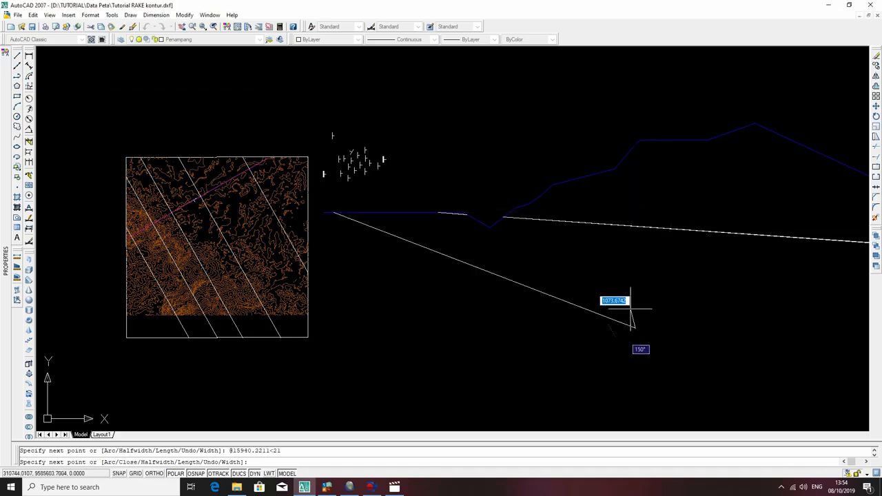
pyautogui.scroll(-4, 632, 306)
pyautogui.moveTo(634, 313); pyautogui.dragTo(394, 264, button='middle')
pyautogui.press('Escape')
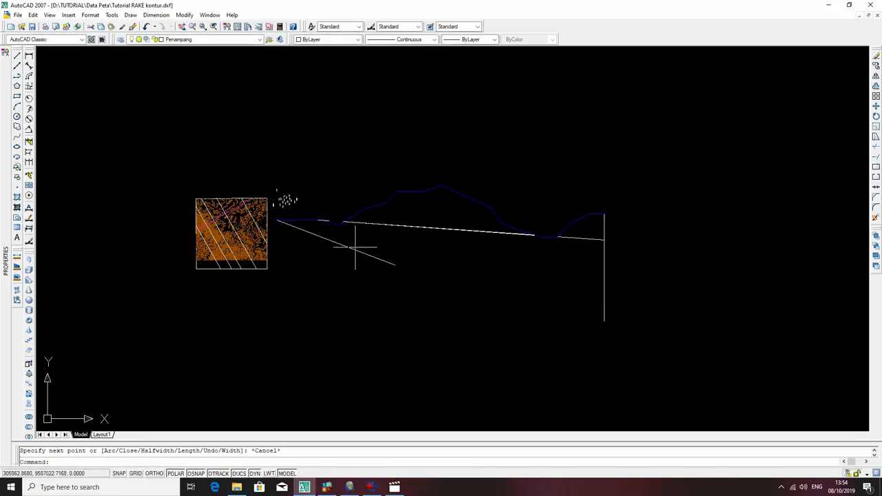
# Draw a steep helper polyline about 1,918 units long from the short layer segment's left end down to the 21° line.
pyautogui.scroll(4, 340, 227)
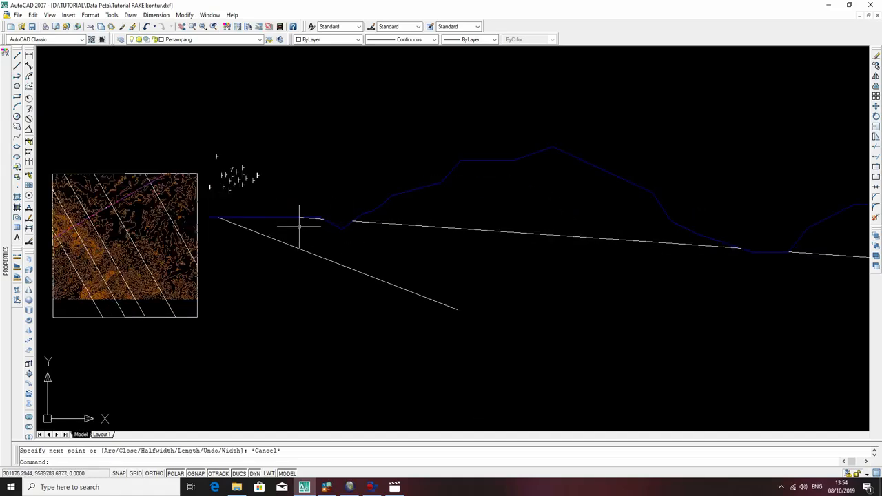
pyautogui.write('p')
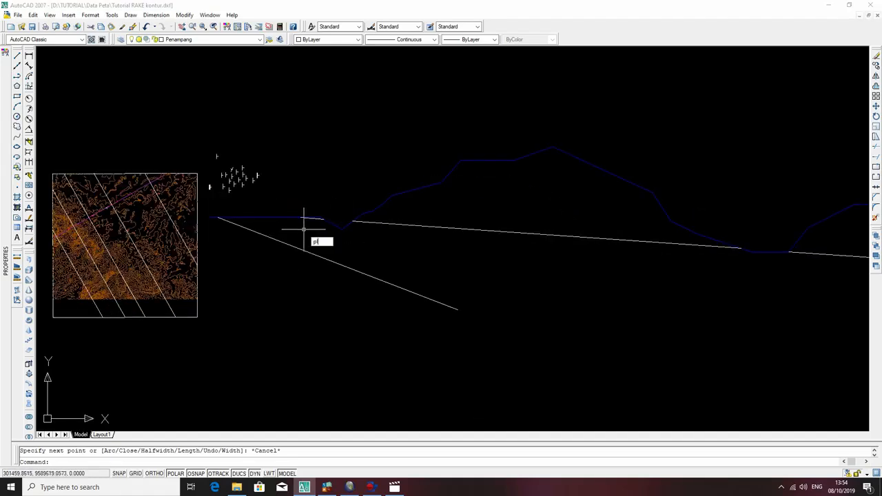
pyautogui.write('l')
pyautogui.press('Return')
pyautogui.scroll(3, 300, 216)
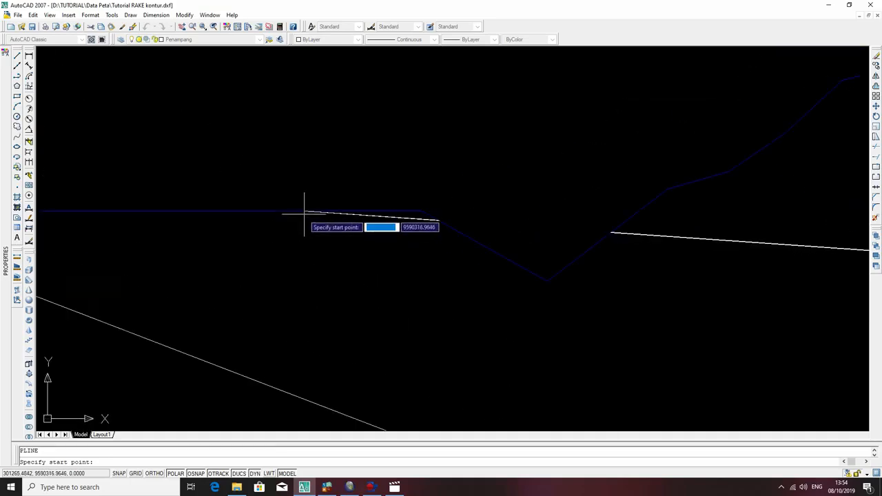
pyautogui.click(304, 210)
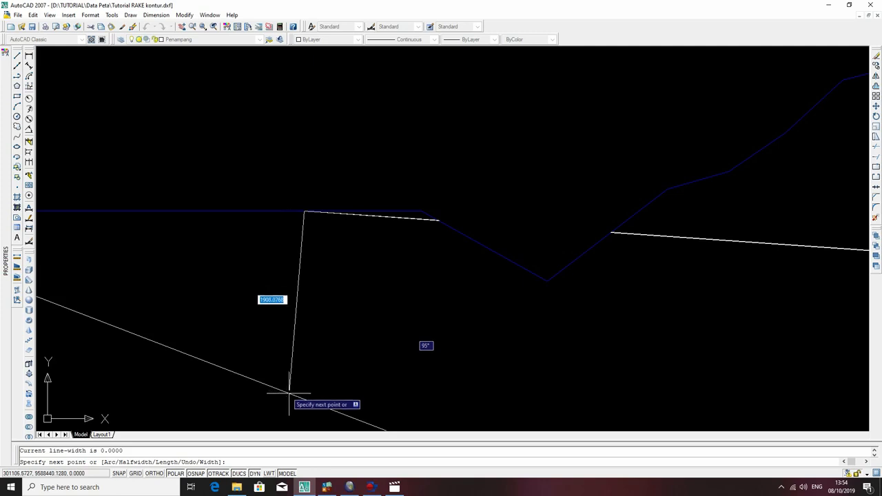
pyautogui.moveTo(310, 409); pyautogui.dragTo(360, 245, button='middle')
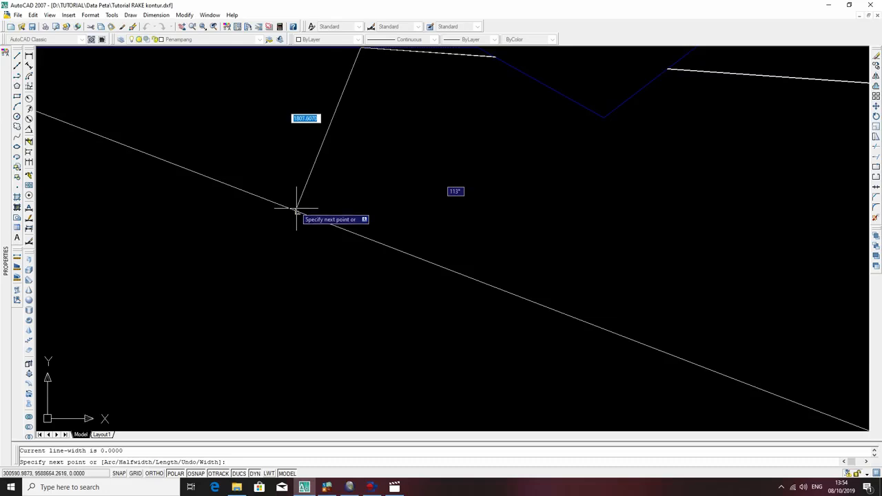
pyautogui.scroll(-2, 335, 223)
pyautogui.moveTo(335, 222); pyautogui.dragTo(333, 231, button='middle')
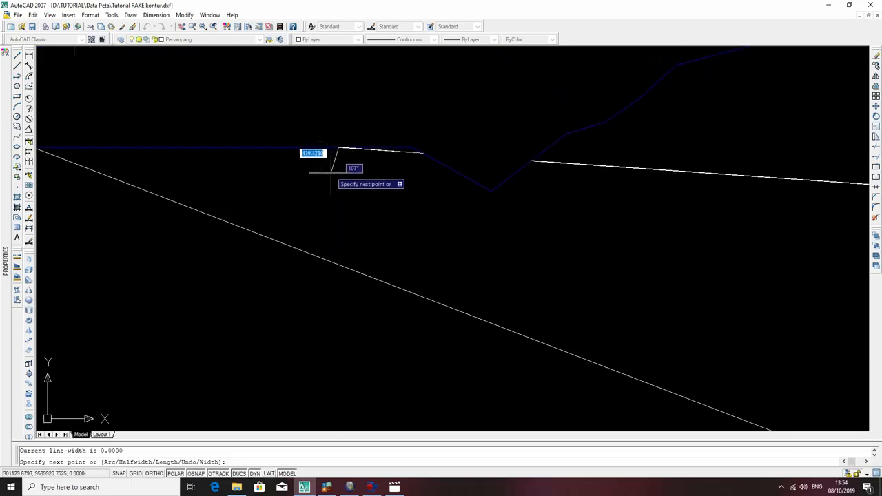
pyautogui.scroll(3, 333, 147)
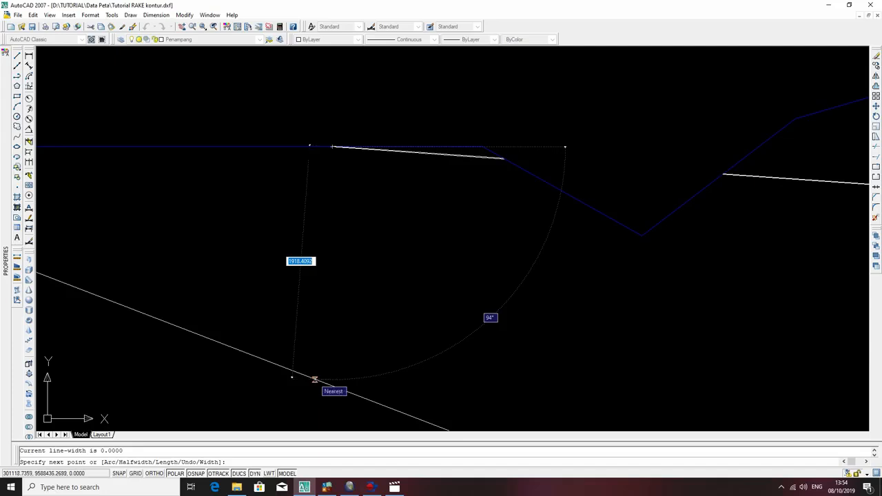
pyautogui.click(314, 379)
pyautogui.press('Escape')
# Trim off the part of the 21° line beyond the steep helper line and delete the helper line.
pyautogui.scroll(-4, 309, 152)
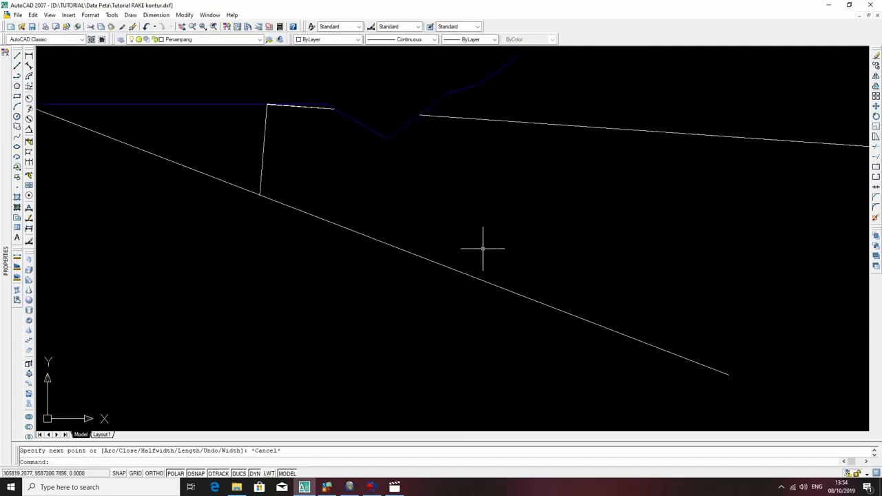
pyautogui.click(280, 159)
pyautogui.click(224, 134)
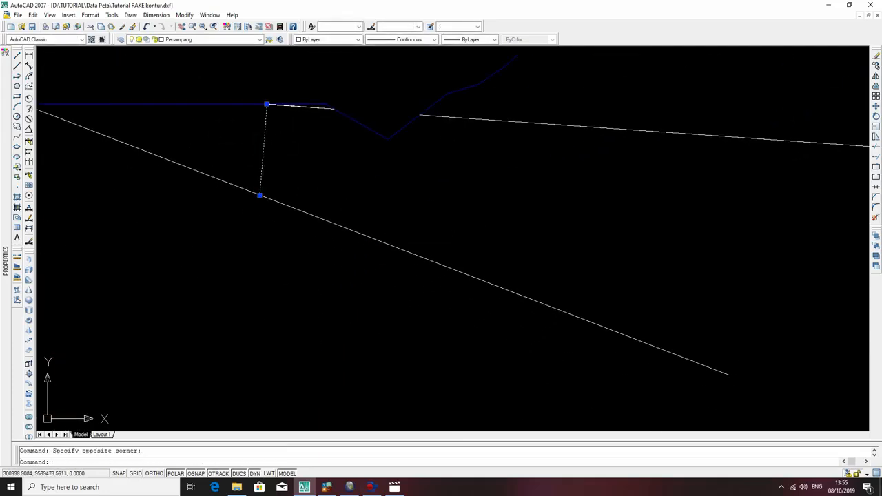
pyautogui.write('tr')
pyautogui.press('Return')
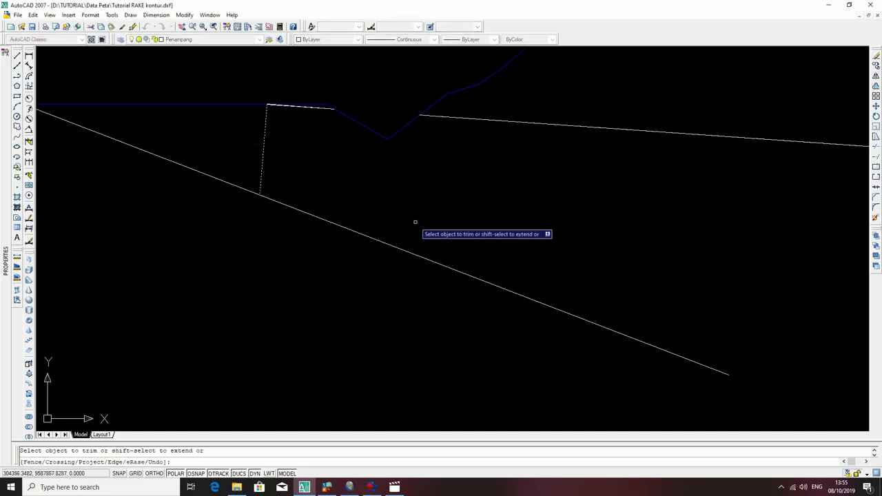
pyautogui.click(423, 212)
pyautogui.click(368, 276)
pyautogui.press('Escape')
pyautogui.click(279, 157)
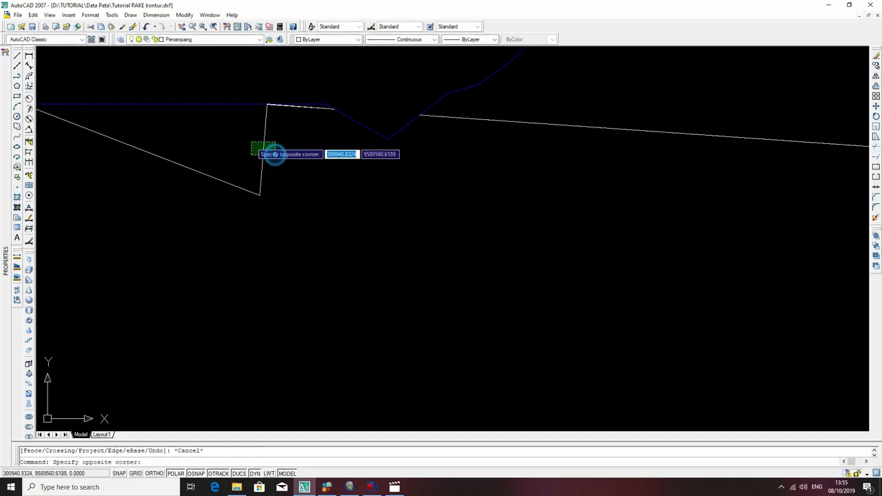
pyautogui.click(250, 142)
pyautogui.press('Delete')
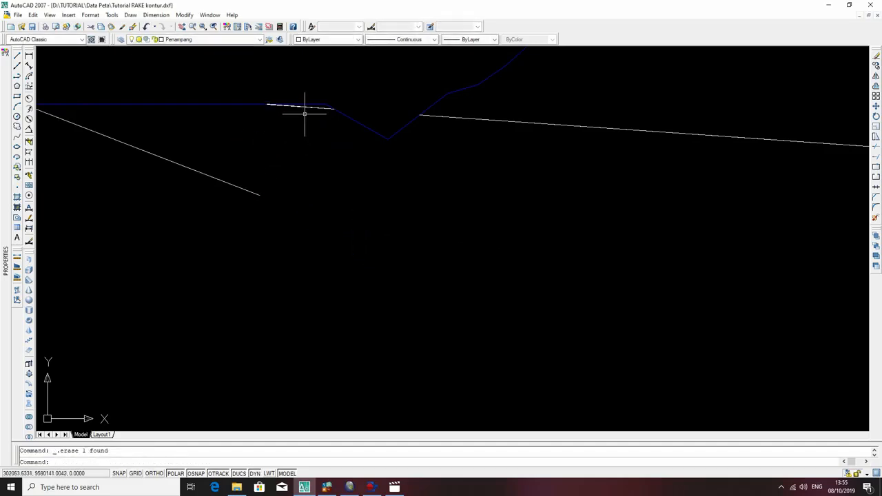
# Copy the short layer segment from its left end to the lower end of the trimmed 21° line.
pyautogui.click(306, 107)
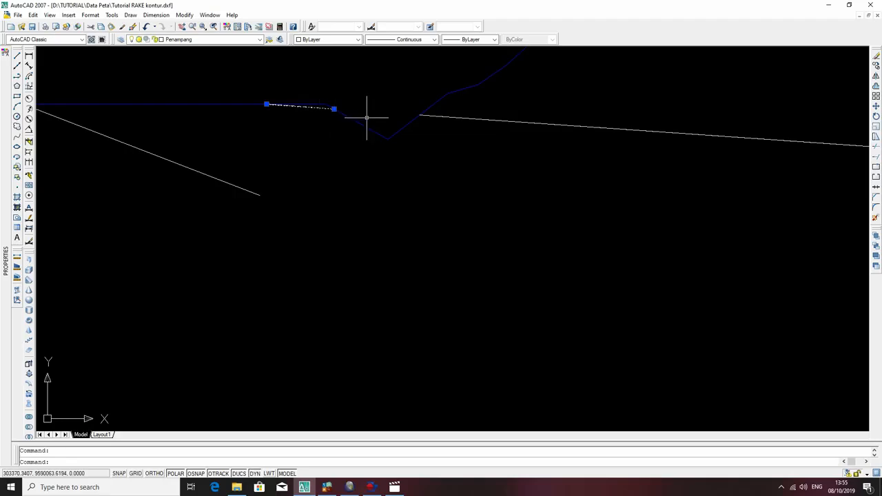
pyautogui.write('co')
pyautogui.press('Return')
pyautogui.click(267, 105)
pyautogui.scroll(3, 256, 195)
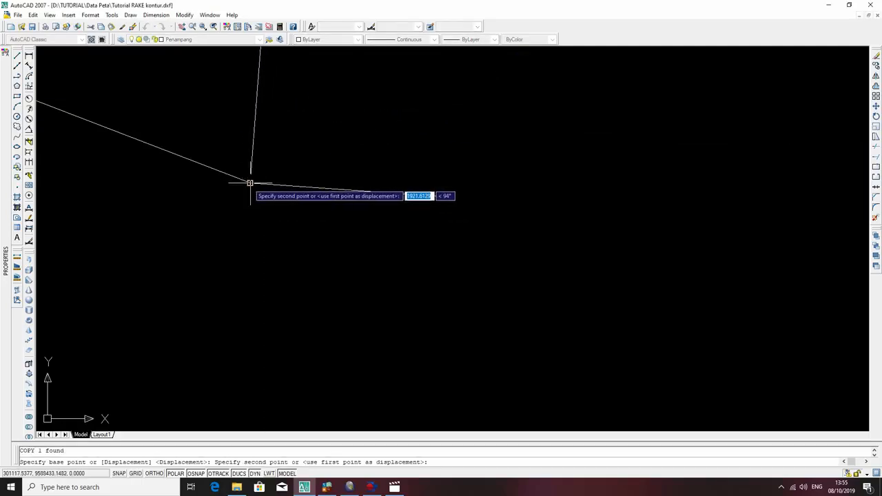
pyautogui.click(452, 198)
pyautogui.press('Escape')
pyautogui.scroll(-5, 457, 198)
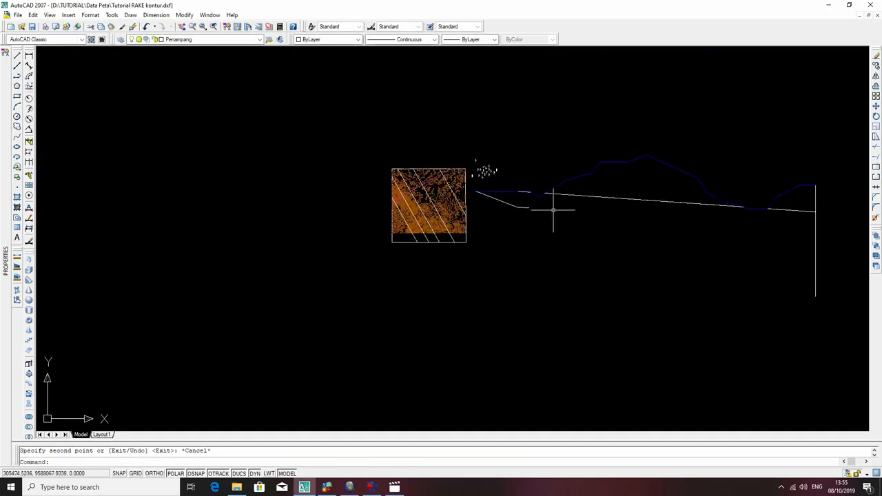
# Extend the copied layer segment to the vertical line at the right end of the cross-section.
pyautogui.moveTo(679, 235); pyautogui.dragTo(549, 231, button='middle')
pyautogui.click(698, 239)
pyautogui.click(668, 254)
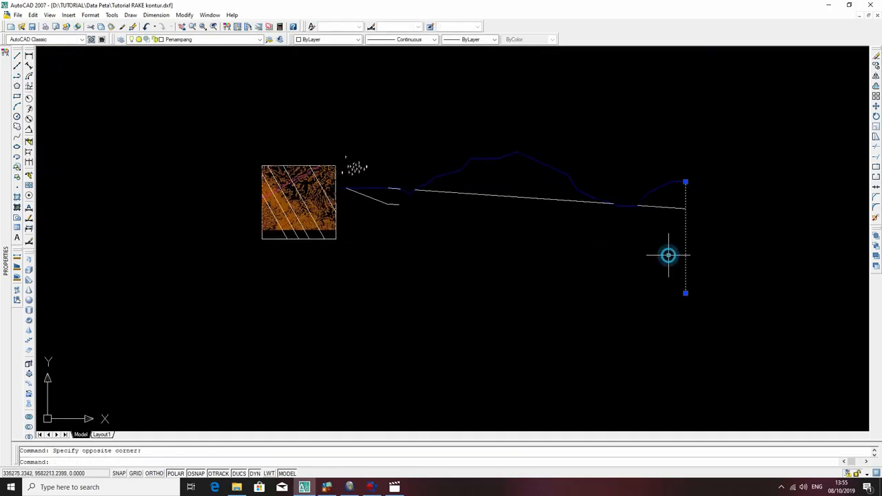
pyautogui.write('ex')
pyautogui.press('Return')
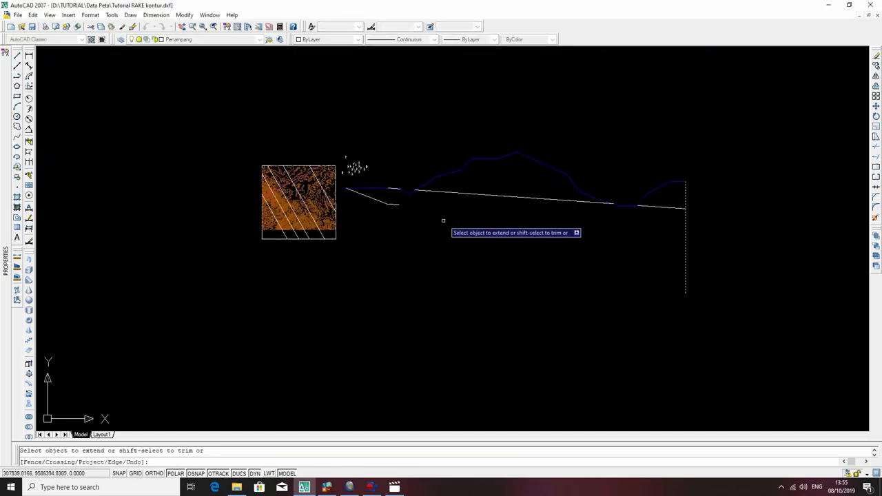
pyautogui.click(394, 202)
pyautogui.press('Escape')
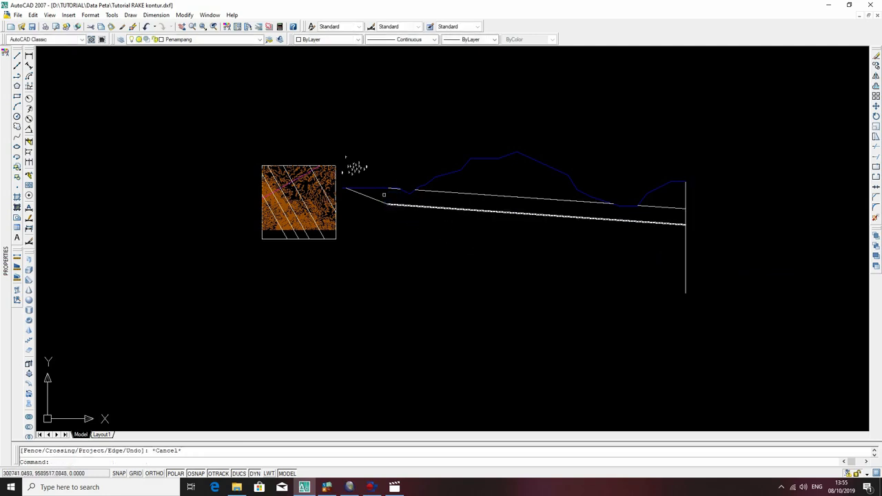
# Join the extended gentle layer line with the 21° line into a single polyline.
pyautogui.scroll(5, 365, 186)
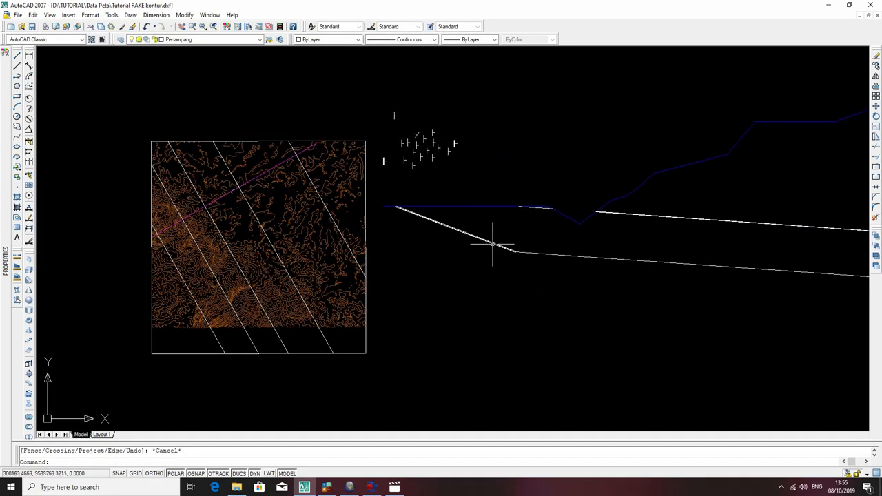
pyautogui.press('Escape')
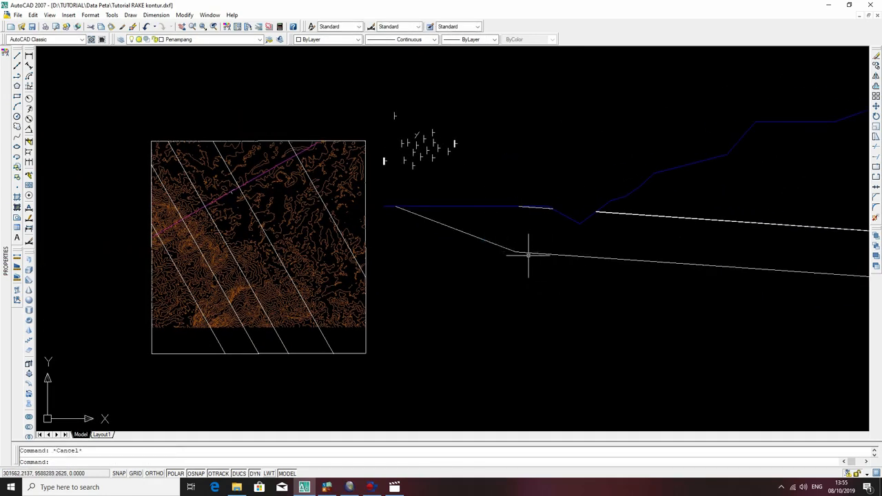
pyautogui.click(529, 252)
pyautogui.click(527, 246)
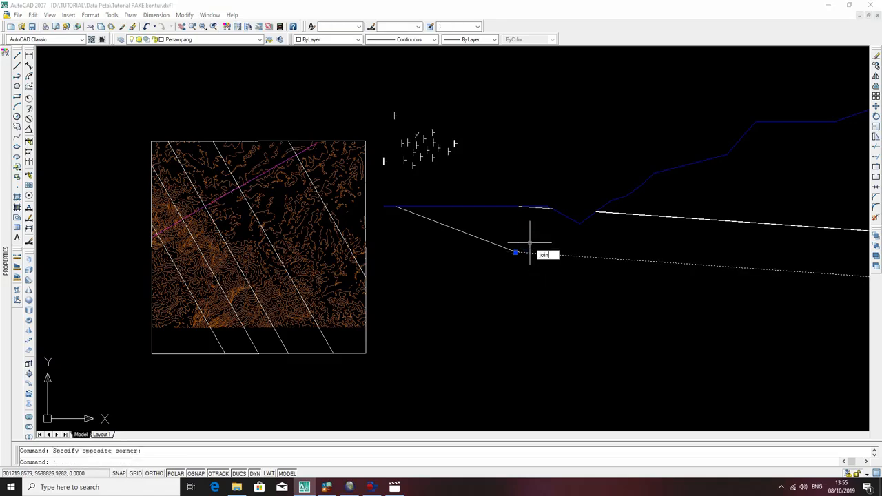
pyautogui.press('Return')
pyautogui.click(507, 251)
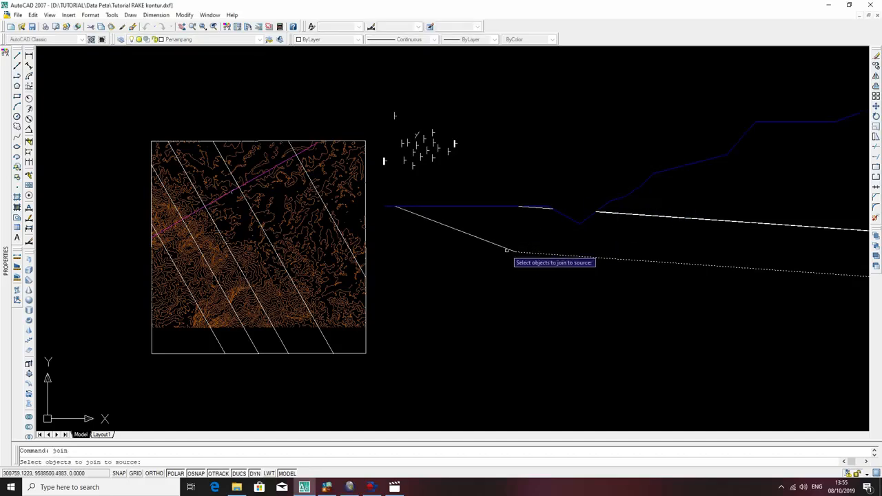
pyautogui.press('Return')
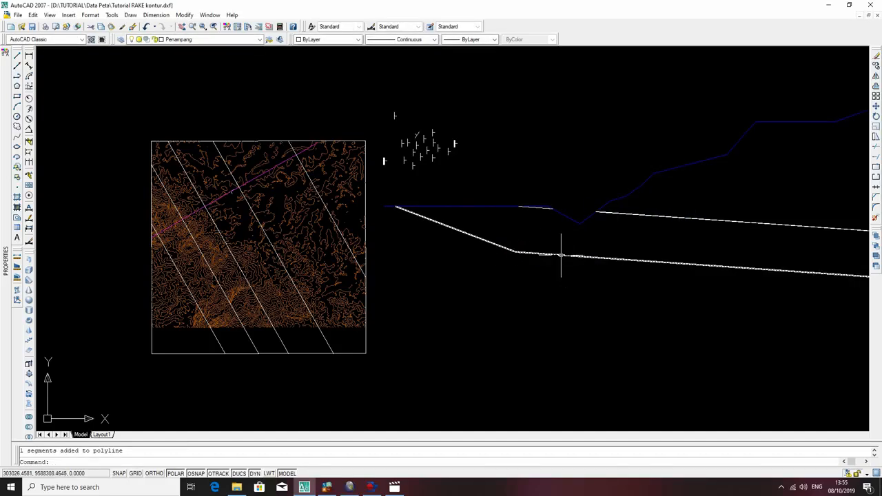
pyautogui.scroll(-2, 600, 246)
pyautogui.moveTo(600, 246); pyautogui.dragTo(492, 256, button='middle')
pyautogui.scroll(3, 398, 245)
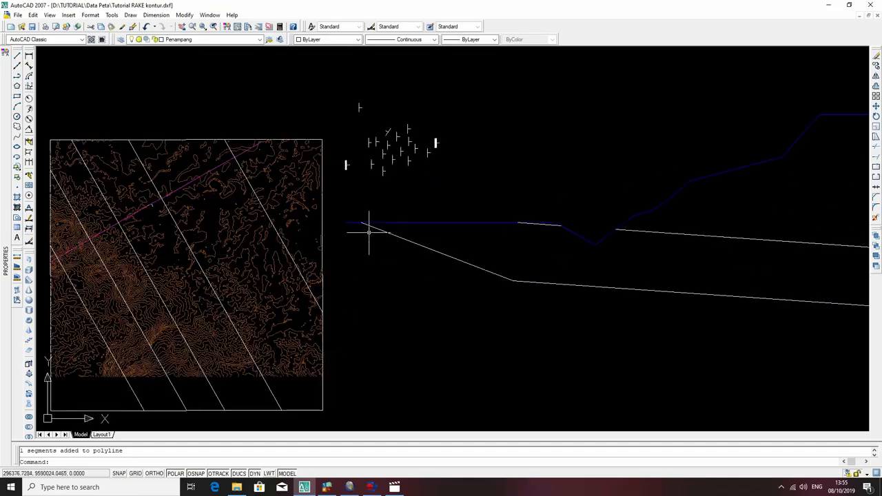
pyautogui.scroll(1, 369, 217)
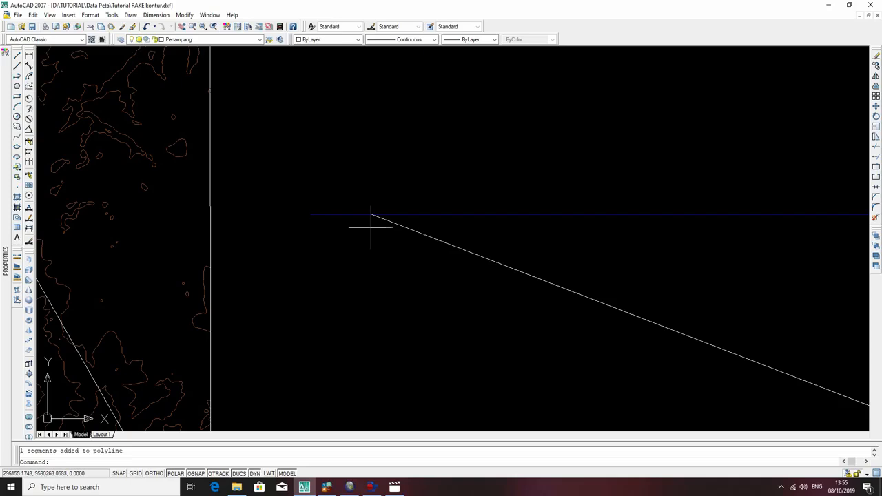
pyautogui.moveTo(372, 213); pyautogui.dragTo(413, 116, button='middle')
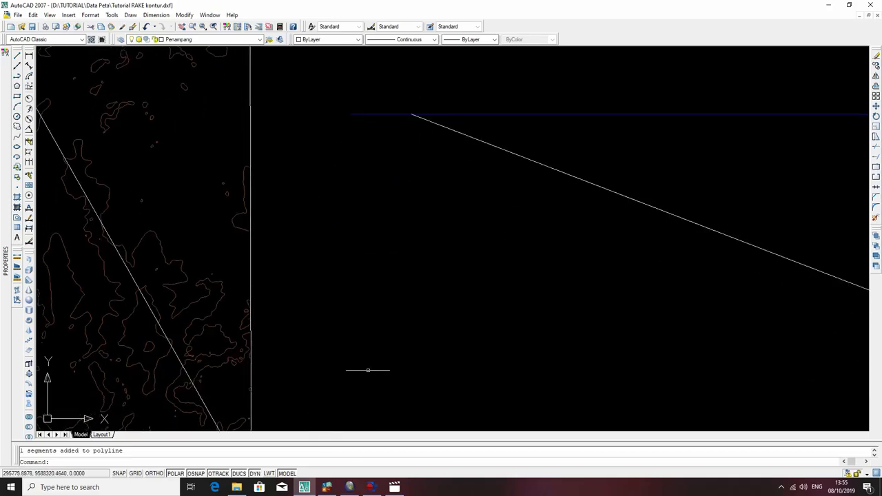
pyautogui.scroll(-2, 372, 329)
pyautogui.write('p')
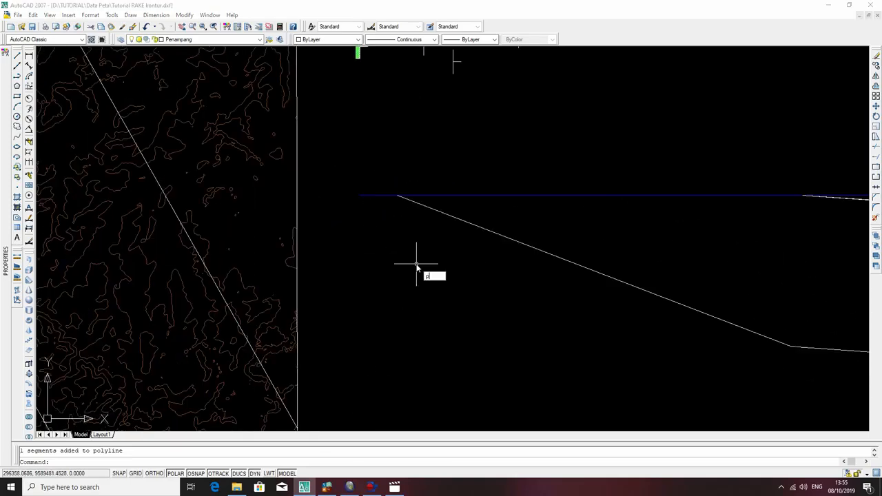
pyautogui.write('l')
pyautogui.press('Return')
pyautogui.click(397, 198)
pyautogui.press('Escape')
pyautogui.write('pl')
# Draw a 32-unit polyline perpendicular to the 21° line, downward from the line's upper end.
pyautogui.press('Return')
pyautogui.click(399, 198)
pyautogui.moveTo(390, 279); pyautogui.dragTo(468, 153, button='middle')
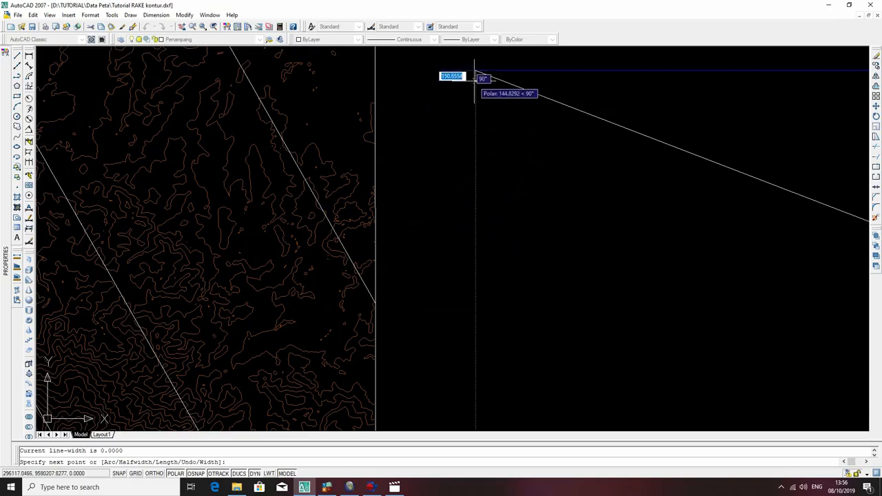
pyautogui.scroll(4, 477, 63)
pyautogui.moveTo(477, 63); pyautogui.dragTo(480, 182, button='middle')
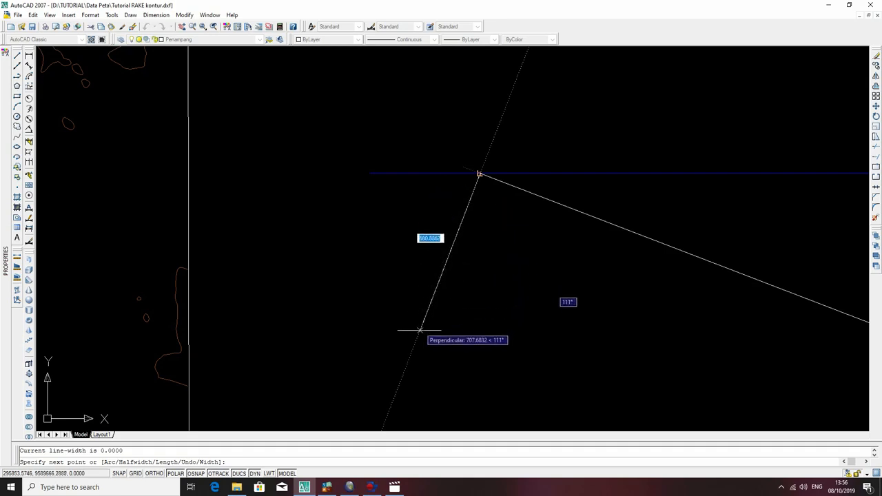
pyautogui.write('3')
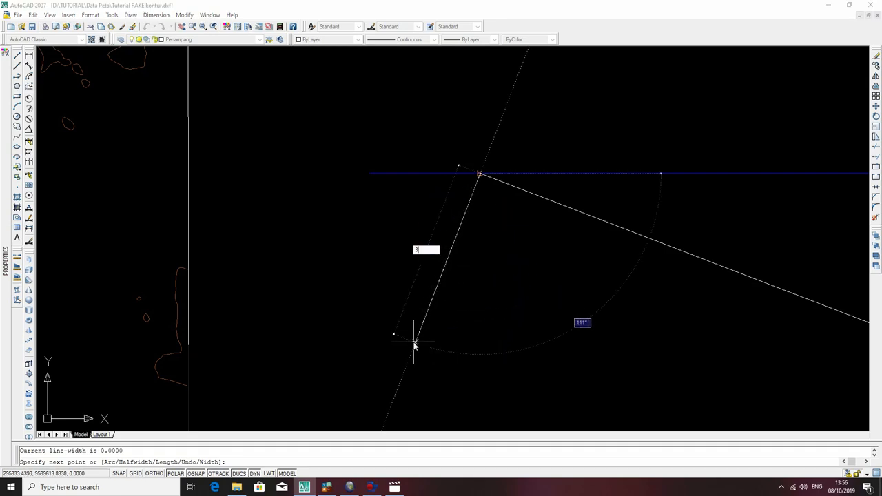
pyautogui.write('2')
pyautogui.press('Return')
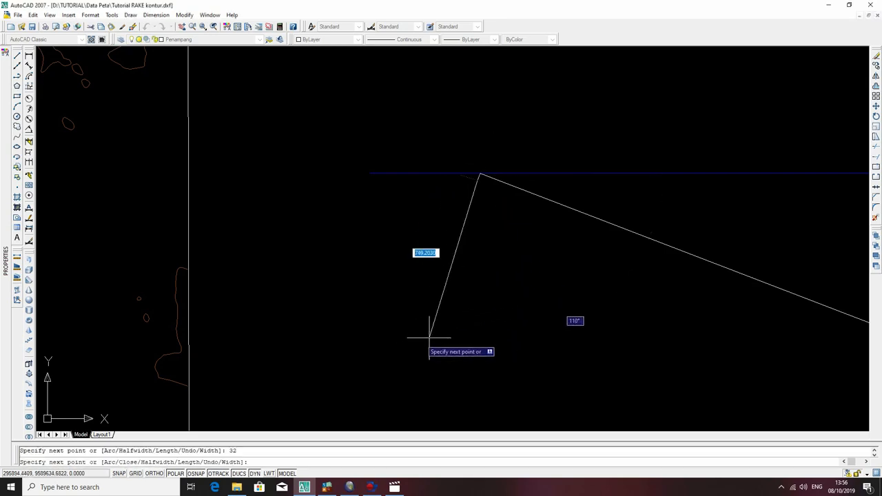
pyautogui.moveTo(701, 302); pyautogui.dragTo(412, 226, button='middle')
pyautogui.scroll(-2, 412, 226)
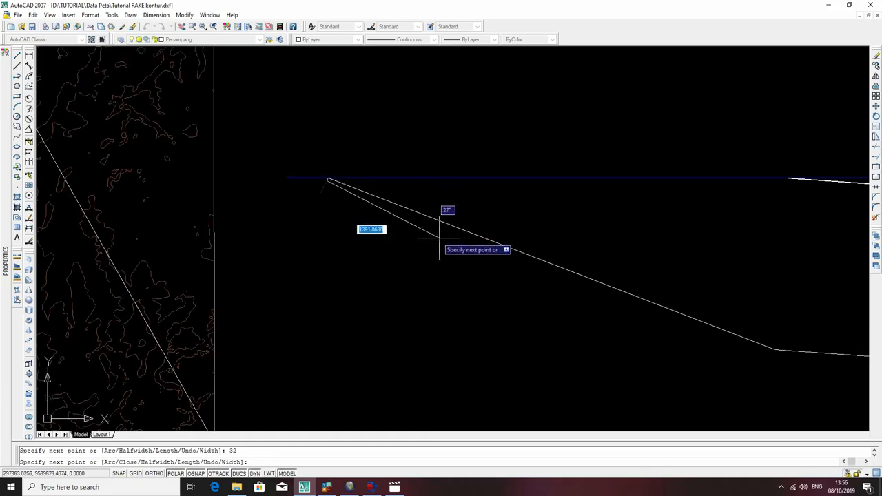
pyautogui.press('Escape')
# Copy the 32-unit thickness line from the upper end of the 21° line to the bend in the layer.
pyautogui.click(380, 196)
pyautogui.click(363, 211)
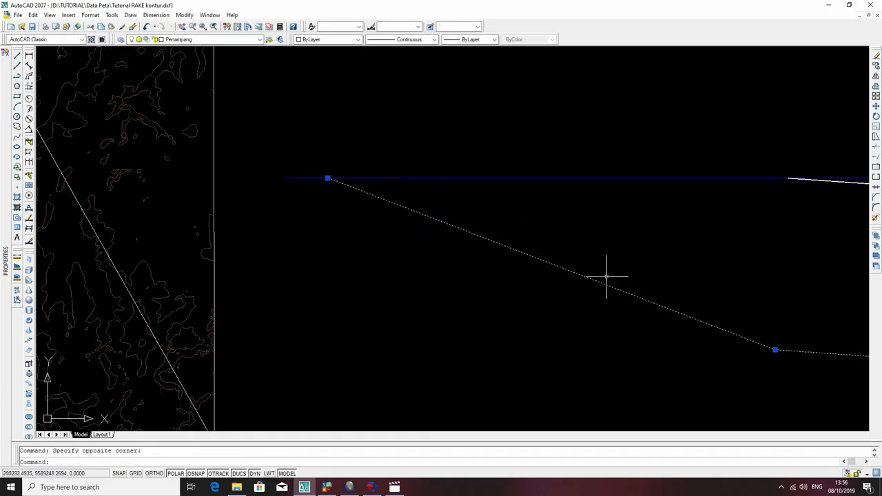
pyautogui.press('Escape')
pyautogui.click(328, 180)
pyautogui.write('co')
pyautogui.press('Return')
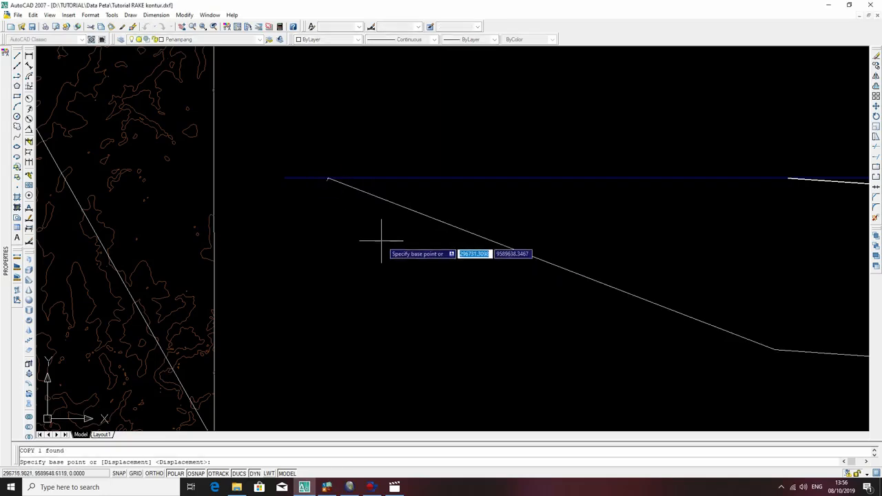
pyautogui.click(328, 178)
pyautogui.scroll(2, 786, 351)
pyautogui.click(753, 362)
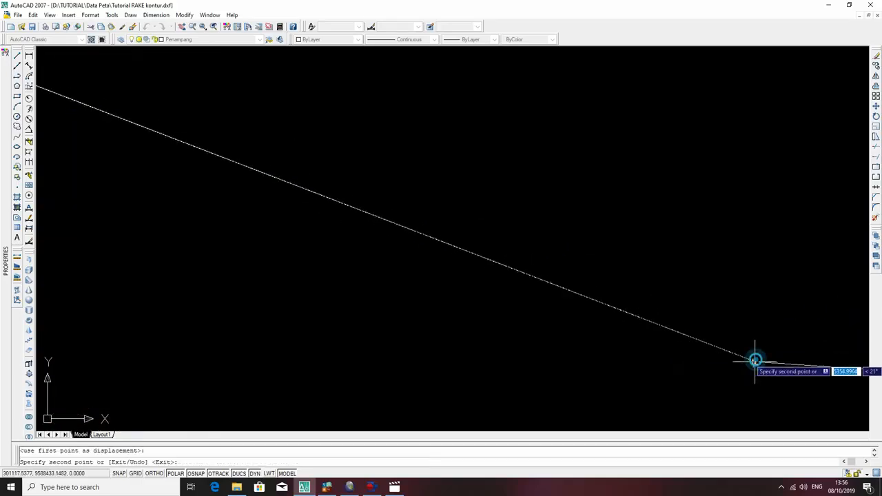
pyautogui.press('Escape')
# Copy the layer polyline from the upper end to the lower end of the thickness line at the bend.
pyautogui.click(732, 338)
pyautogui.click(676, 352)
pyautogui.write('co')
pyautogui.press('Return')
pyautogui.click(755, 351)
pyautogui.click(753, 358)
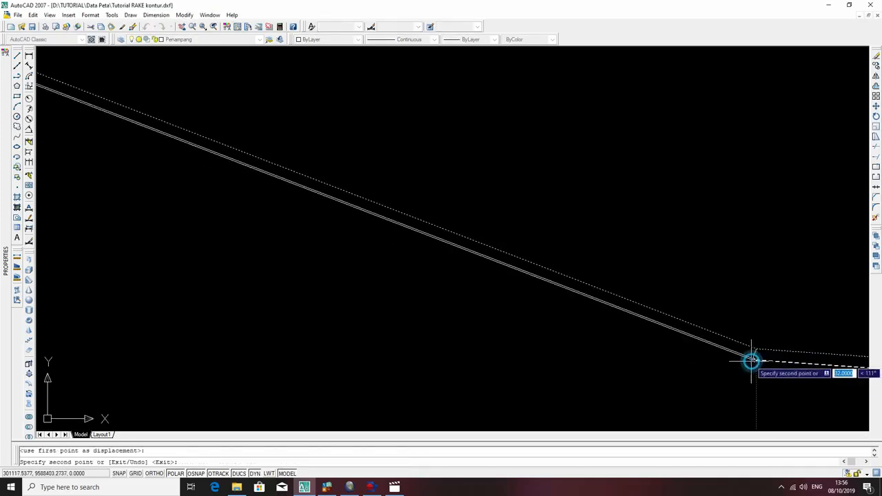
pyautogui.press('Escape')
# Delete the short thickness lines at the layer's bend and at its upper end.
pyautogui.scroll(-4, 642, 315)
pyautogui.click(690, 329)
pyautogui.press('Delete')
pyautogui.scroll(-5, 424, 227)
pyautogui.moveTo(369, 208); pyautogui.dragTo(476, 312, button='middle')
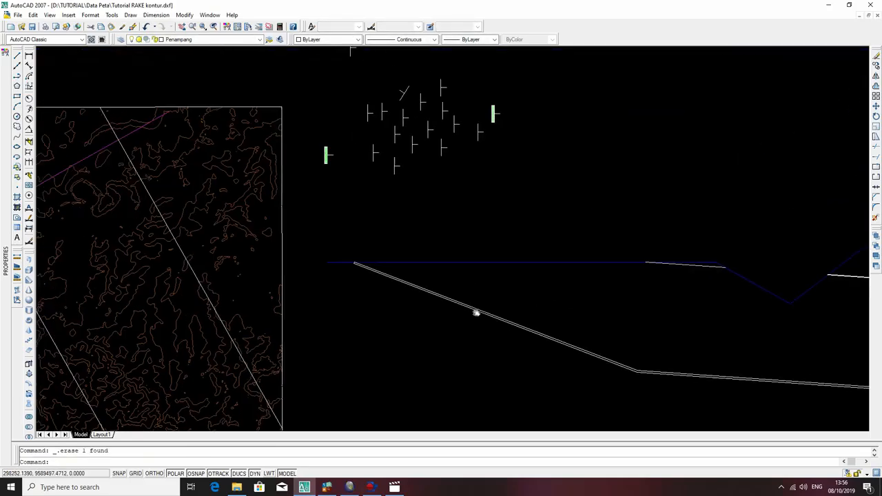
pyautogui.scroll(4, 372, 256)
pyautogui.click(317, 268)
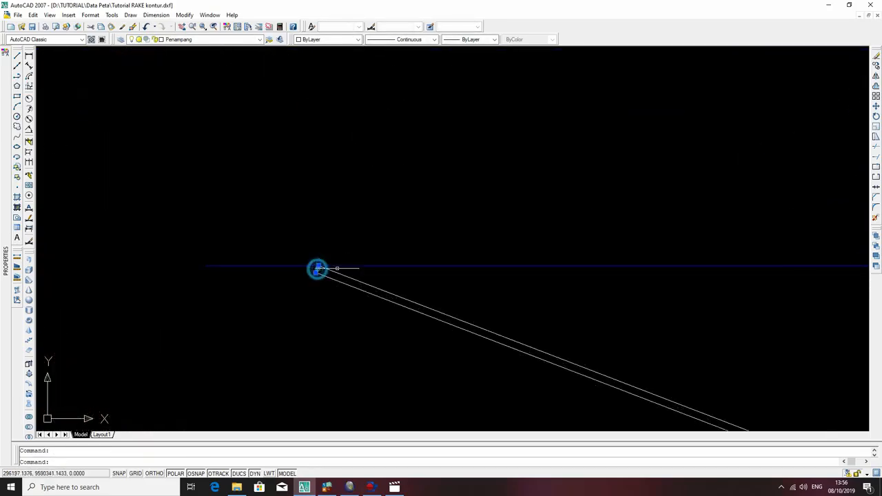
# Extend the upper end of the copied lower layer line to the blue topographic profile.
pyautogui.click(411, 226)
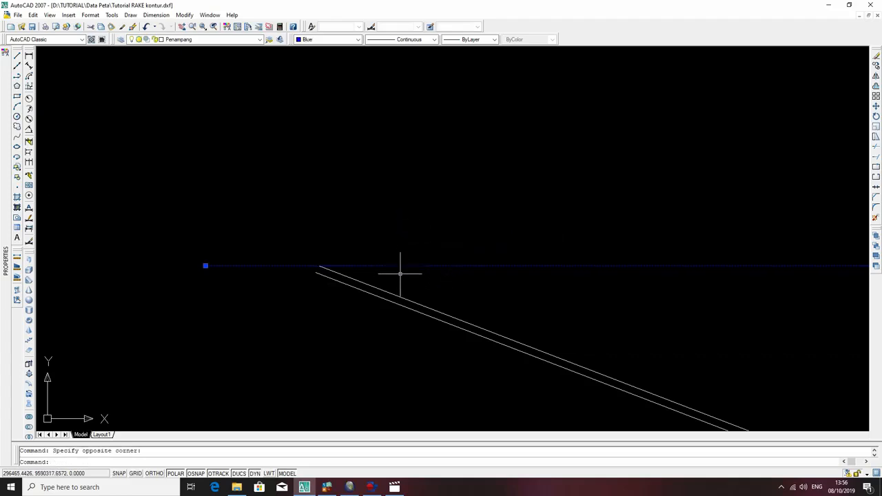
pyautogui.write('ex')
pyautogui.press('Return')
pyautogui.click(324, 274)
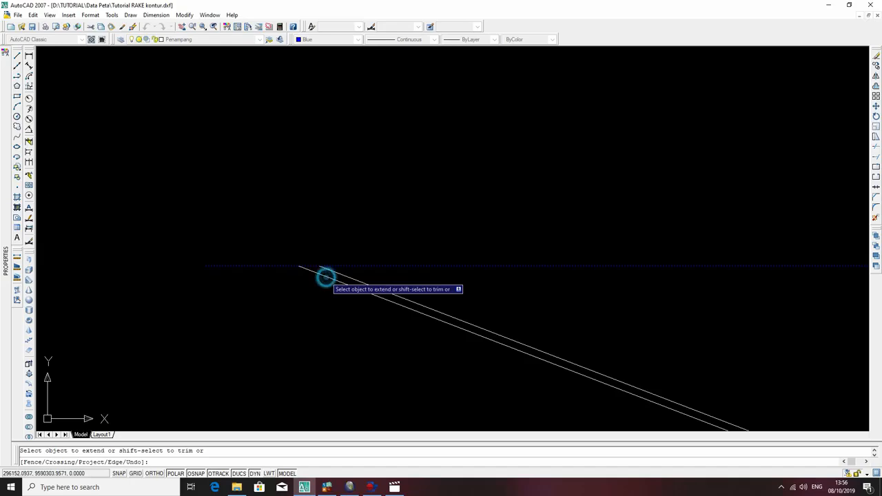
pyautogui.press('Escape')
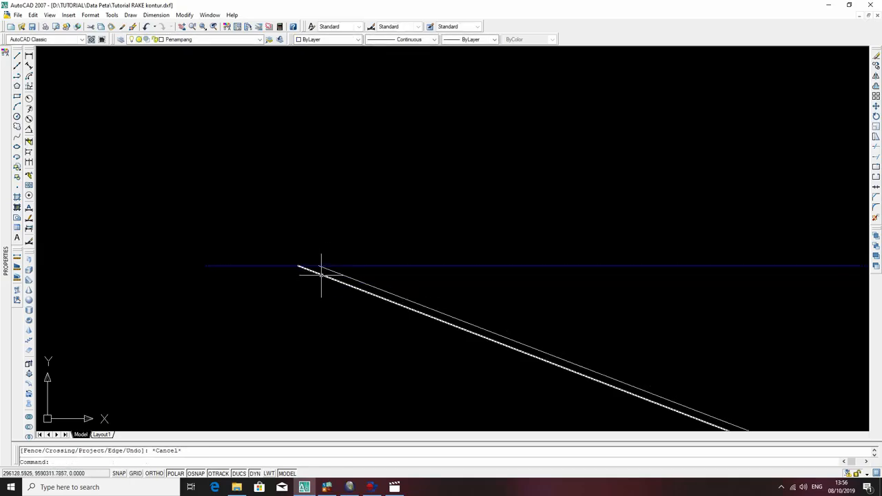
# Extend the gentle end of the lower layer line to the vertical line closing the cross-section.
pyautogui.scroll(-3, 585, 269)
pyautogui.moveTo(737, 327); pyautogui.dragTo(340, 253, button='middle')
pyautogui.scroll(-3, 458, 264)
pyautogui.scroll(10, 658, 300)
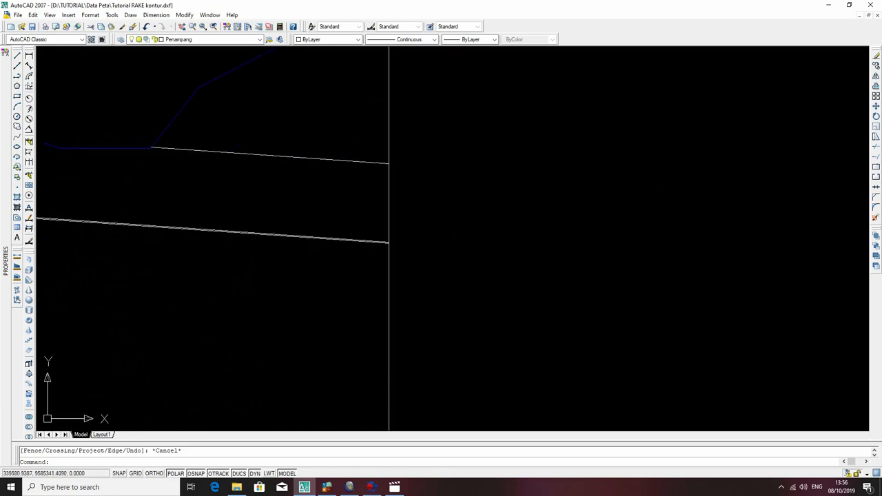
pyautogui.scroll(5, 568, 345)
pyautogui.click(606, 371)
pyautogui.click(574, 402)
pyautogui.press('Escape')
pyautogui.click(611, 390)
pyautogui.click(577, 402)
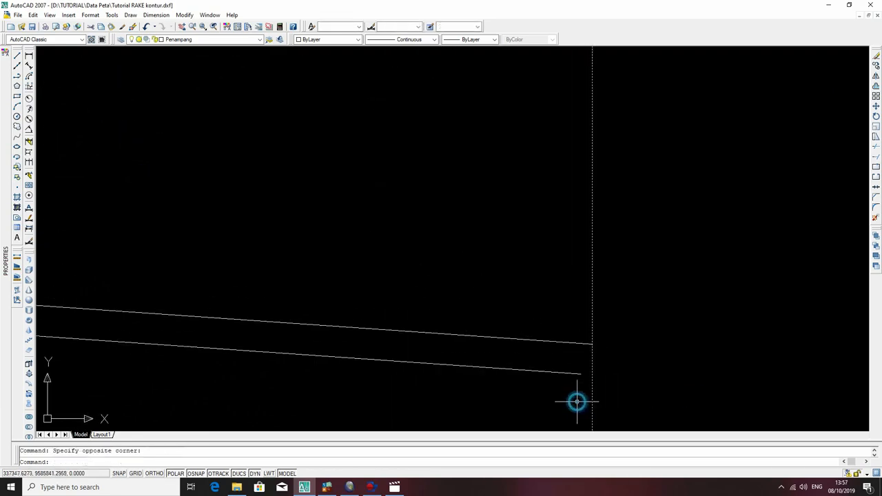
pyautogui.press('Return')
pyautogui.click(541, 381)
pyautogui.click(512, 358)
pyautogui.scroll(-7, 495, 331)
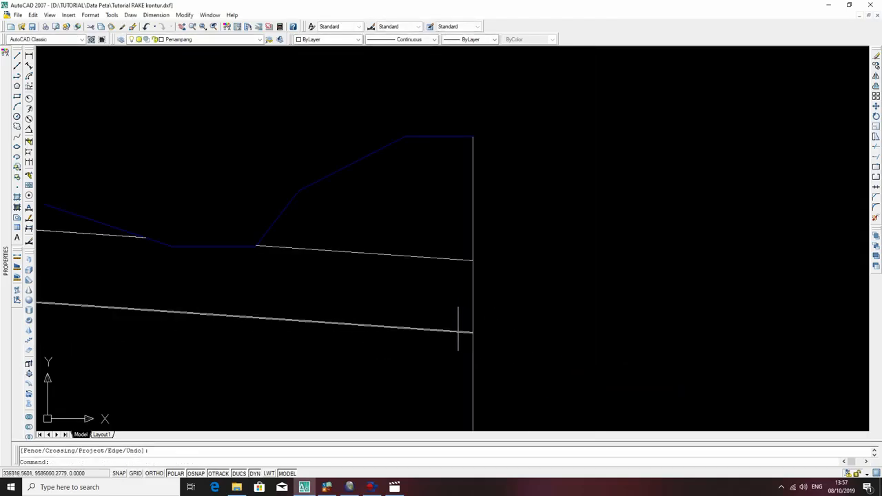
# Start an area measurement at the layer's outcrop and trace the lower layer line to the vertical section line.
pyautogui.moveTo(227, 294); pyautogui.dragTo(461, 218, button='middle')
pyautogui.scroll(-5, 232, 197)
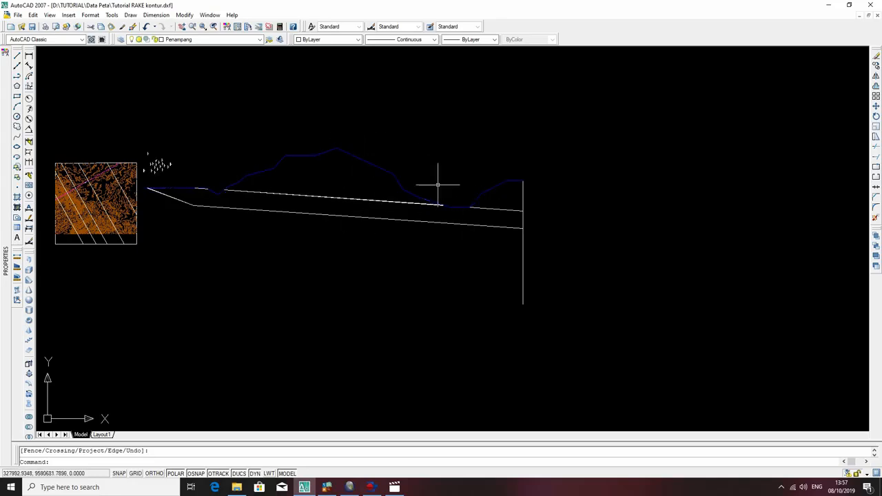
pyautogui.moveTo(358, 168); pyautogui.dragTo(515, 238, button='middle')
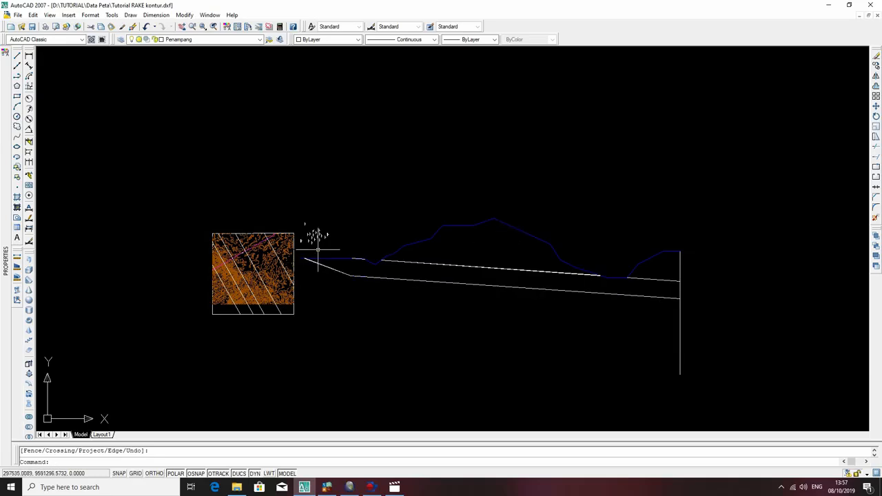
pyautogui.scroll(3, 337, 264)
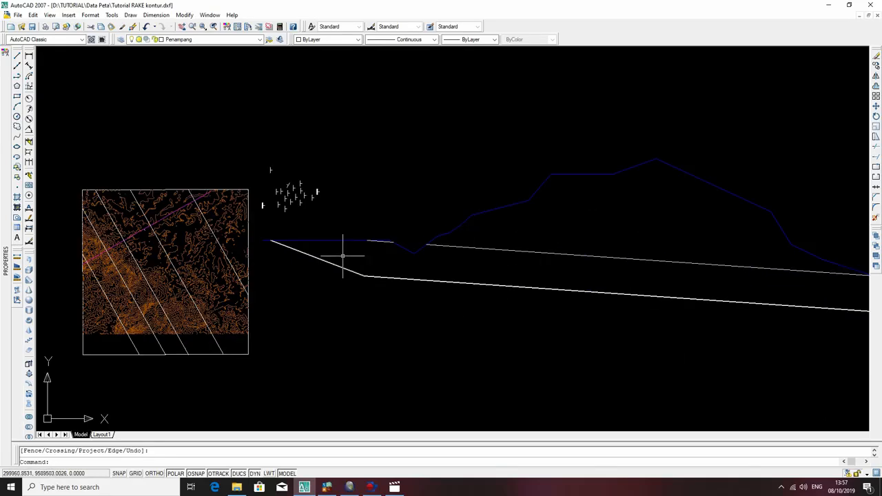
pyautogui.click(18, 270)
pyautogui.scroll(5, 266, 238)
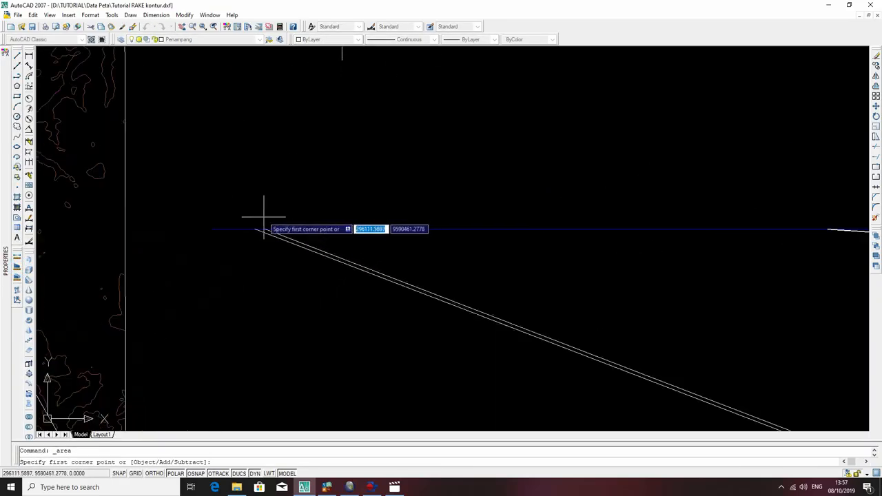
pyautogui.click(267, 240)
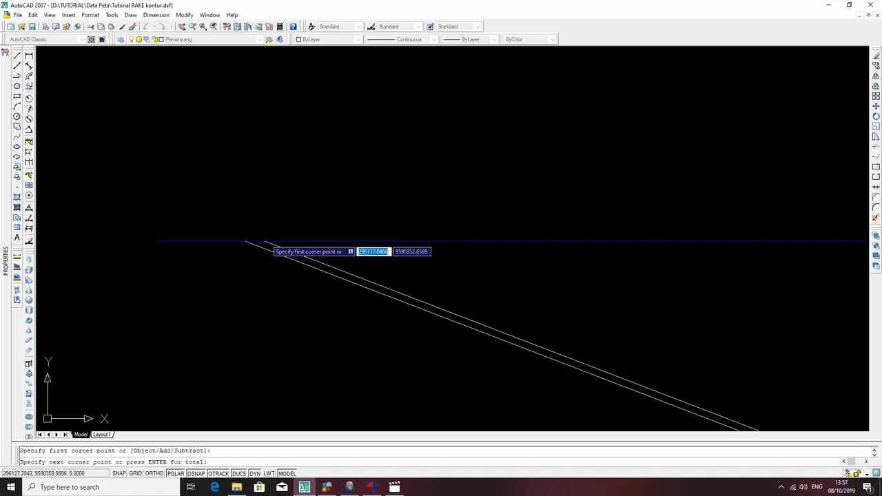
pyautogui.click(246, 240)
pyautogui.moveTo(544, 346); pyautogui.dragTo(333, 211, button='middle')
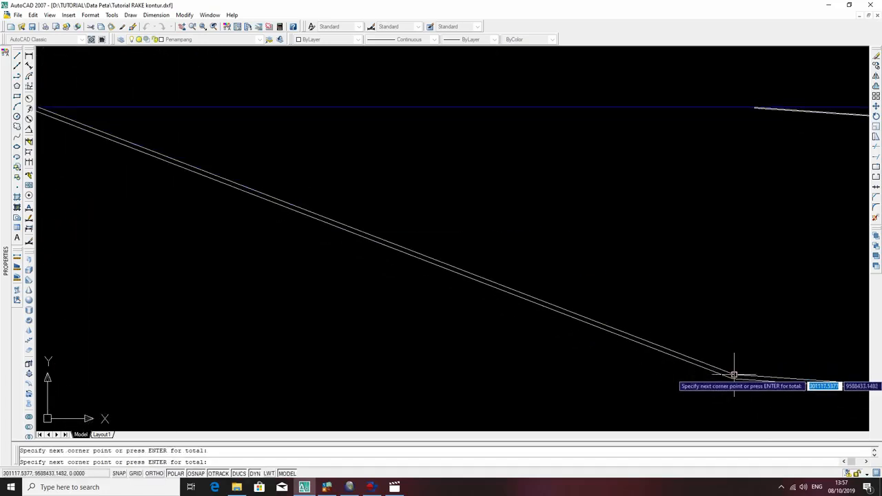
pyautogui.click(732, 378)
pyautogui.moveTo(716, 348); pyautogui.dragTo(163, 146, button='middle')
pyautogui.scroll(-10, 580, 209)
pyautogui.moveTo(793, 210); pyautogui.dragTo(271, 213, button='middle')
pyautogui.scroll(4, 395, 210)
pyautogui.scroll(4, 238, 297)
pyautogui.scroll(4, 257, 268)
pyautogui.scroll(4, 318, 246)
pyautogui.click(275, 251)
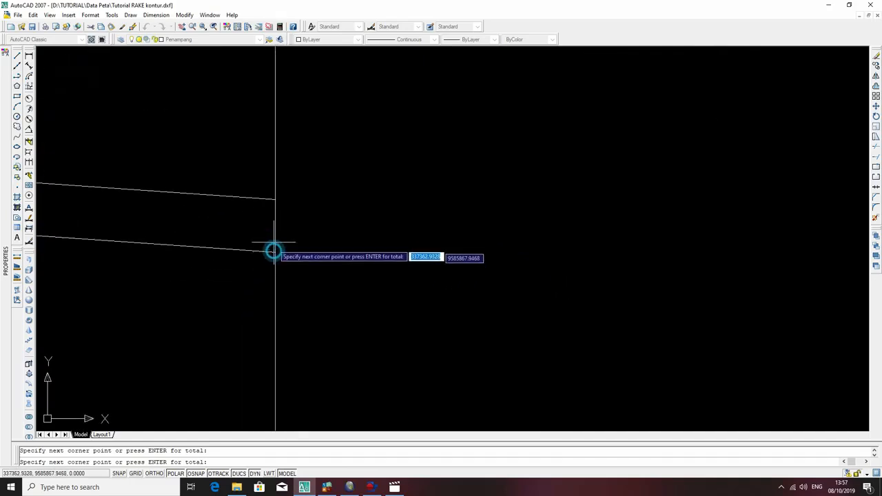
# Complete the area measurement by tracing the upper layer line back through the bend to the outcrop.
pyautogui.click(272, 200)
pyautogui.scroll(-8, 262, 201)
pyautogui.scroll(-4, 163, 186)
pyautogui.moveTo(164, 186); pyautogui.dragTo(621, 272, button='middle')
pyautogui.scroll(5, 224, 227)
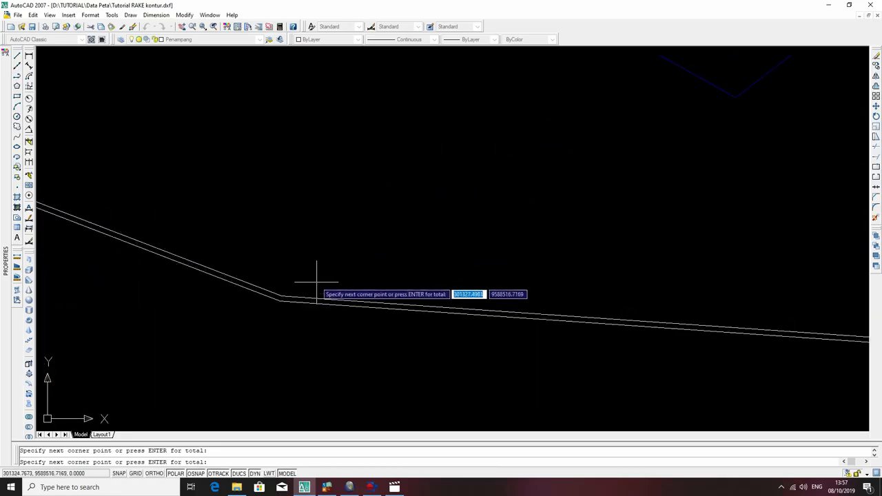
pyautogui.click(266, 302)
pyautogui.scroll(-5, 237, 234)
pyautogui.scroll(8, 283, 236)
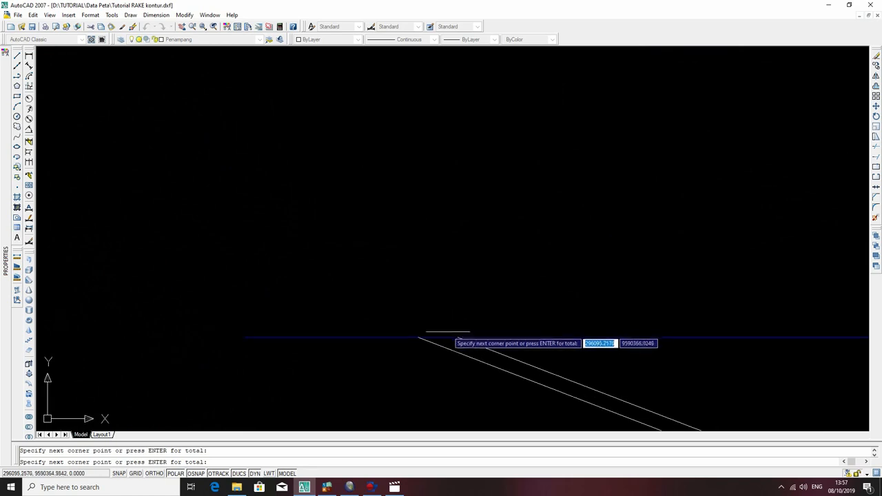
pyautogui.click(466, 343)
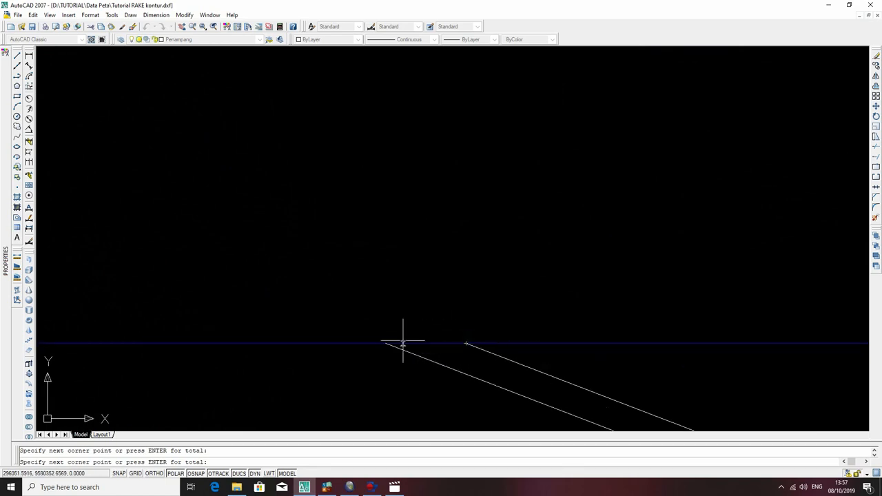
pyautogui.click(386, 343)
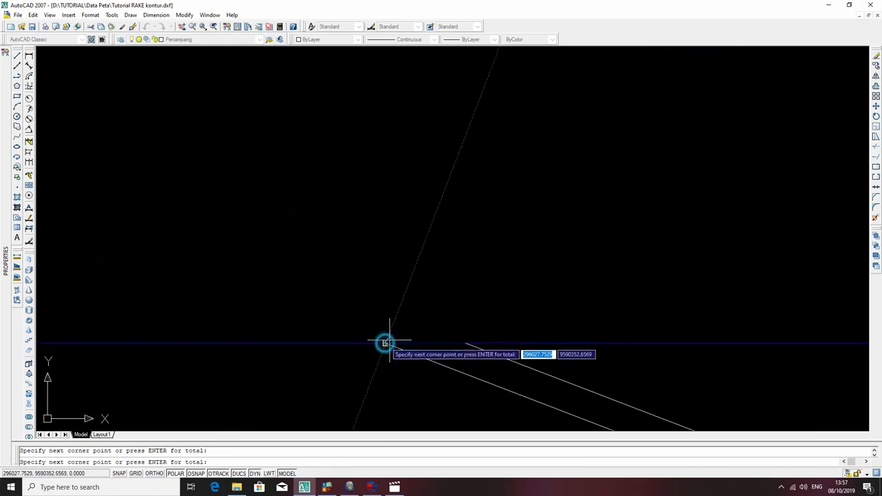
pyautogui.press('Return')
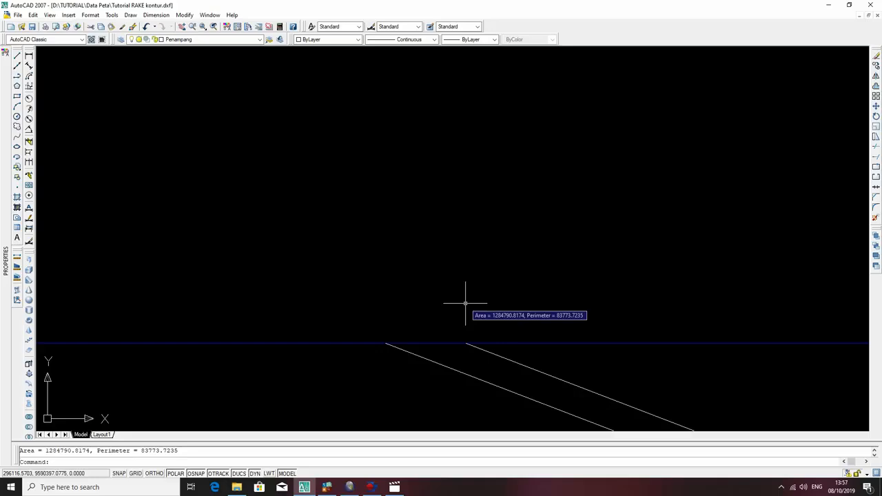
# Examine the measured area and the whole cross-section with both dipping layers beside the contour map.
pyautogui.scroll(-6, 501, 322)
pyautogui.scroll(-4, 612, 253)
pyautogui.moveTo(658, 253)
pyautogui.mouseDown(button='middle')
pyautogui.moveTo(538, 240)
pyautogui.moveTo(238, 255)
pyautogui.mouseUp(button='middle')
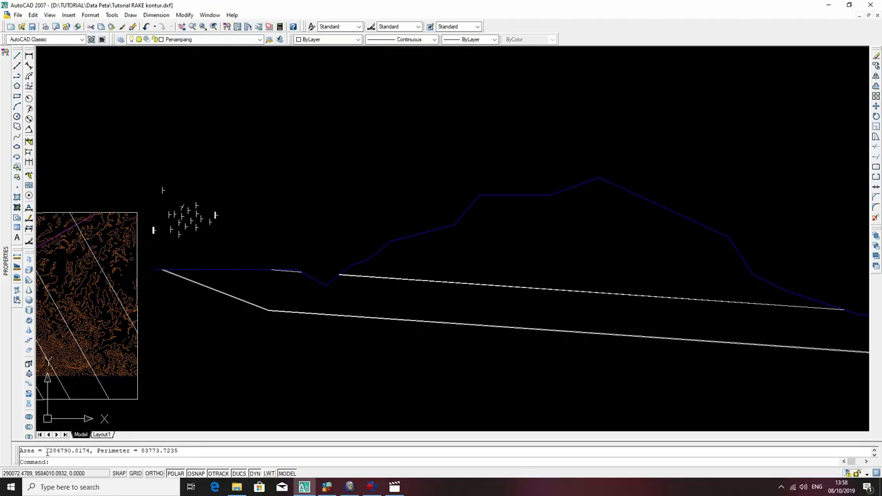
pyautogui.scroll(-3, 199, 401)
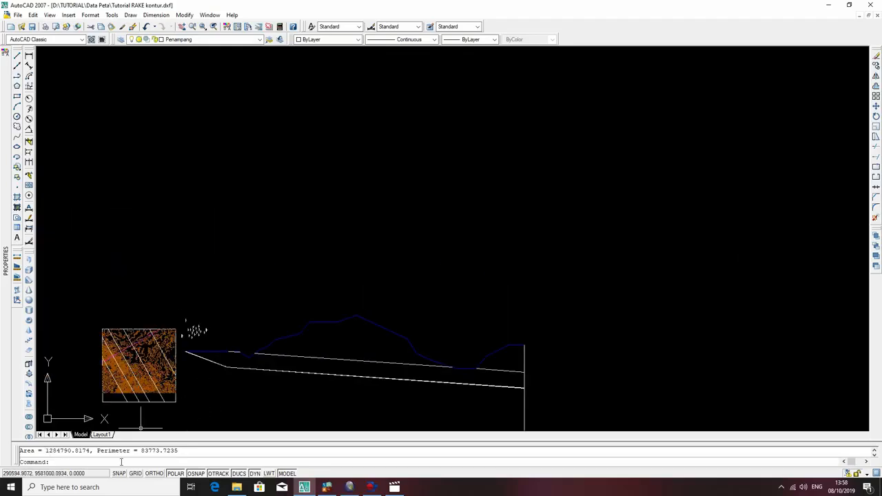
pyautogui.moveTo(168, 408); pyautogui.dragTo(527, 229, button='middle')
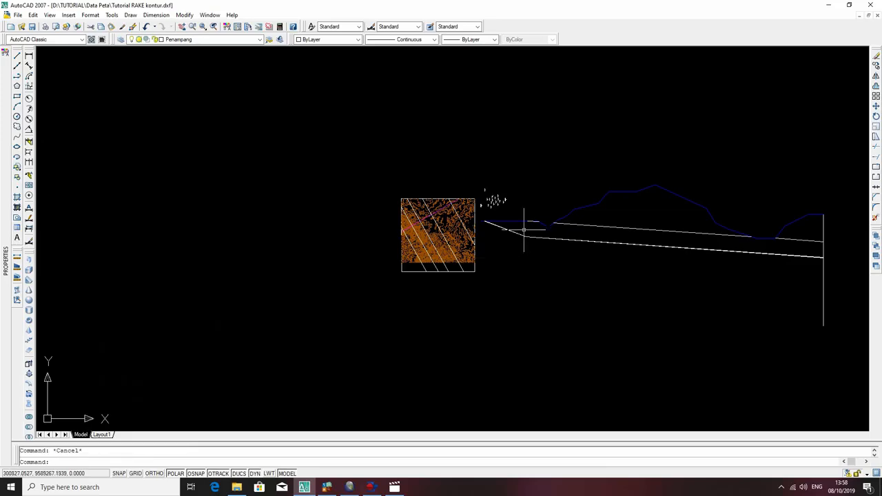
pyautogui.scroll(-2, 523, 230)
pyautogui.scroll(8, 522, 230)
pyautogui.scroll(-5, 522, 230)
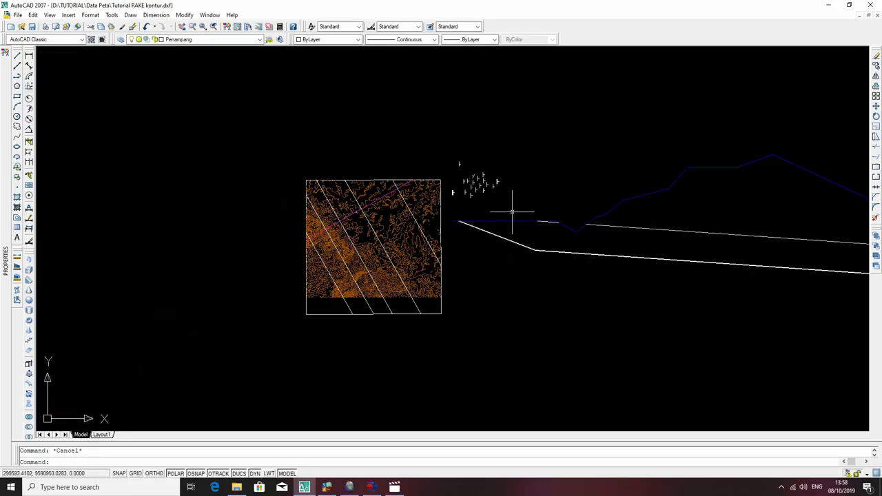
pyautogui.scroll(-4, 543, 149)
pyautogui.moveTo(557, 194)
pyautogui.mouseDown(button='middle')
pyautogui.moveTo(496, 228)
pyautogui.moveTo(400, 317)
pyautogui.moveTo(423, 241)
pyautogui.mouseUp(button='middle')
pyautogui.scroll(3, 440, 306)
pyautogui.scroll(4, 424, 241)
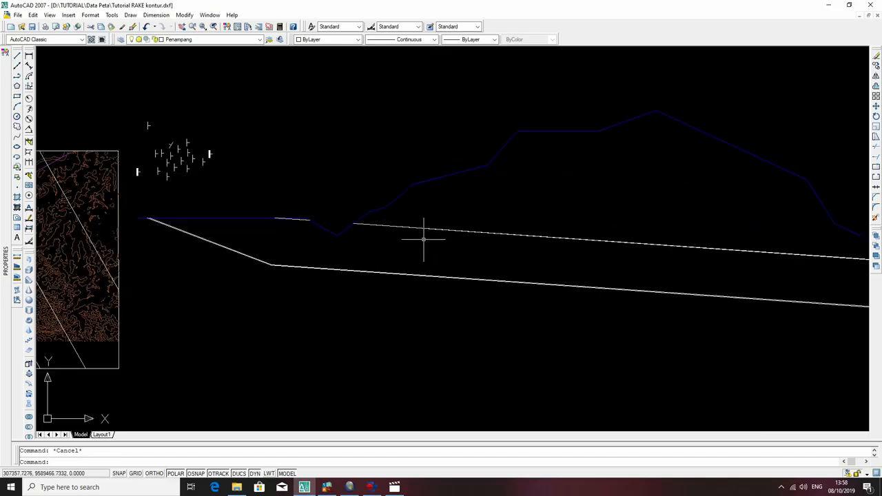
pyautogui.scroll(-3, 424, 239)
pyautogui.scroll(-2, 422, 239)
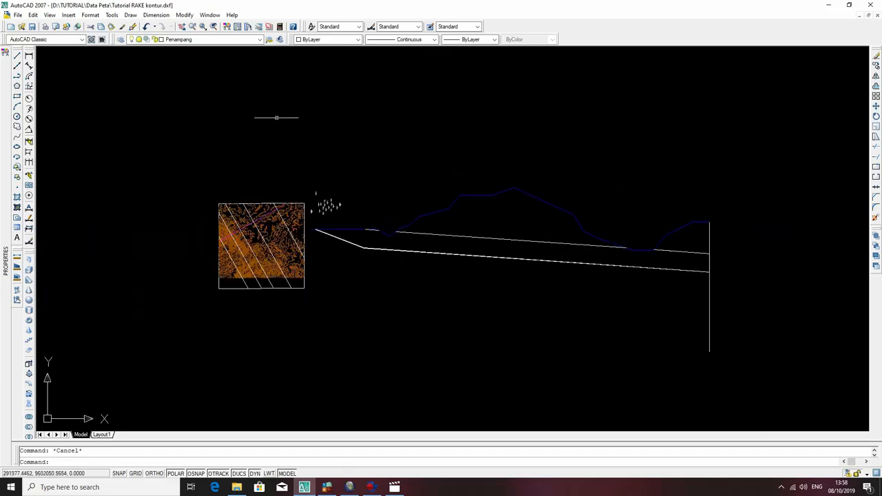